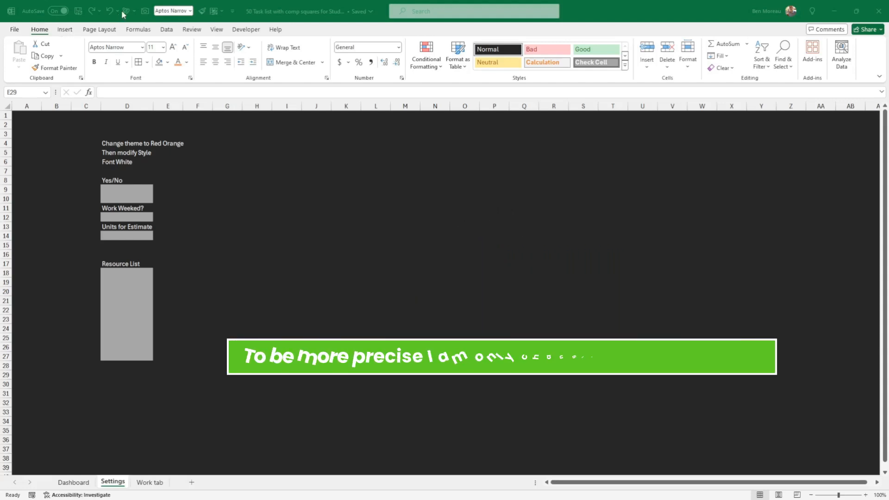
- Change the workbook's theme colors to Red Orange
left_click(94, 30)
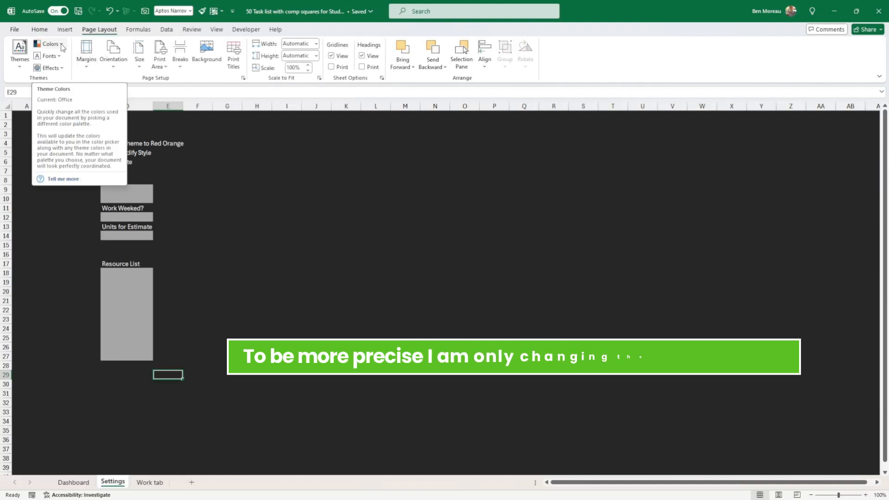
left_click(63, 47)
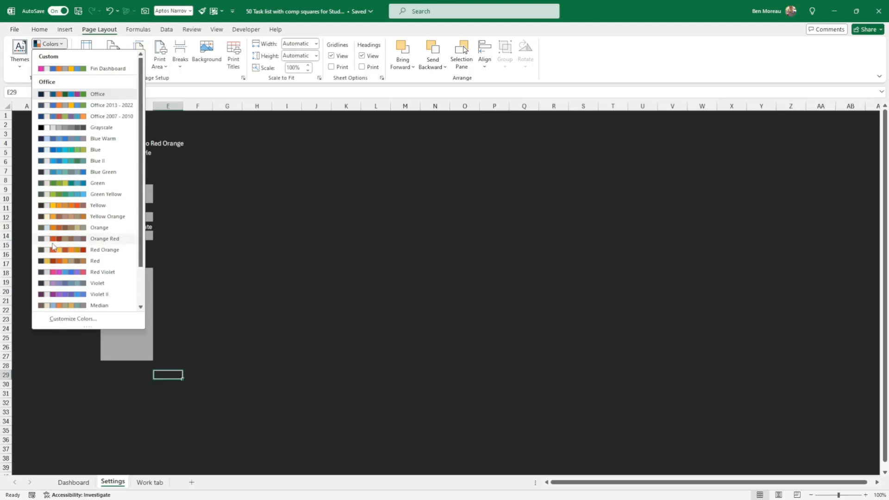
left_click(78, 251)
left_click(167, 247)
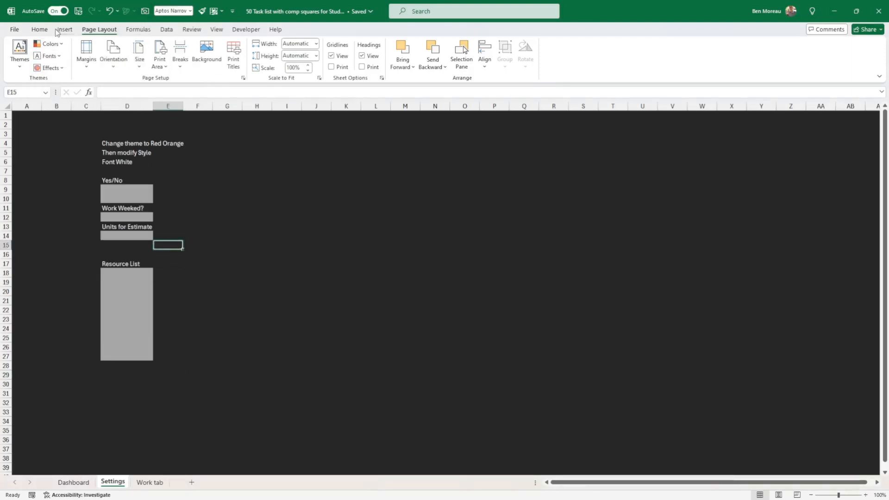
- Examine the Normal cell style's fill and font color settings, and accept the style as defined
left_click(40, 30)
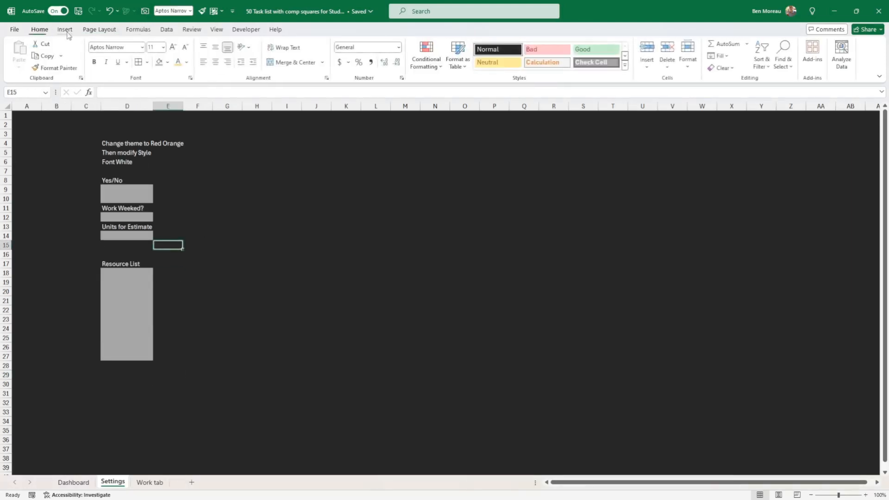
right_click(494, 51)
left_click(521, 70)
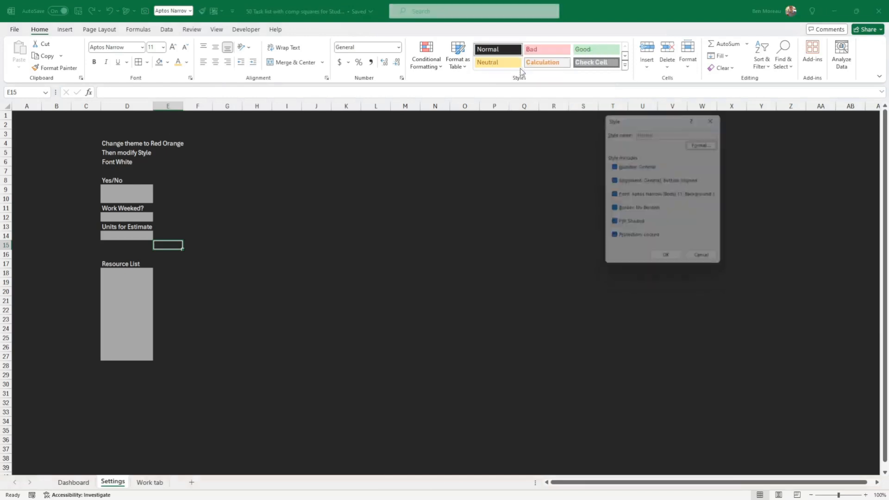
left_click(704, 143)
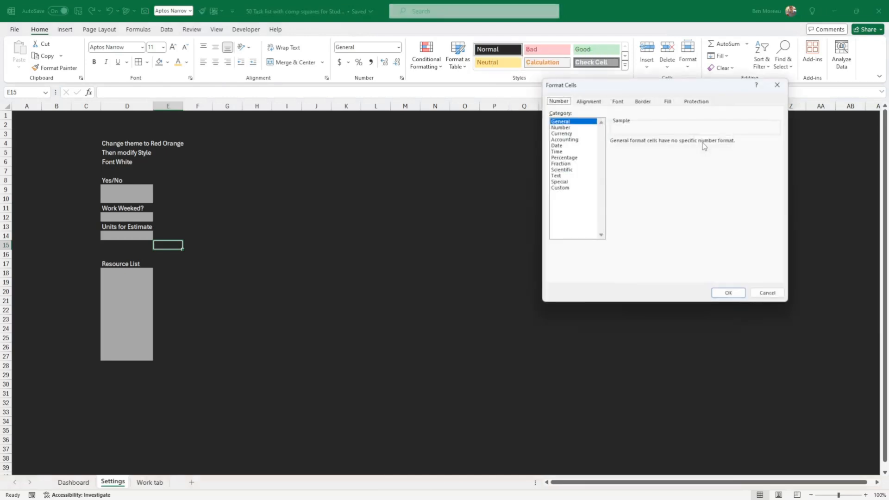
left_click(667, 102)
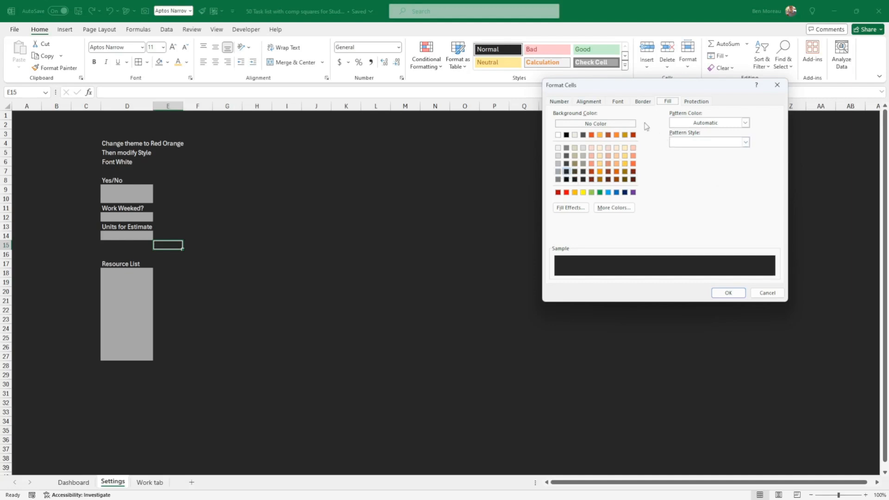
left_click(618, 102)
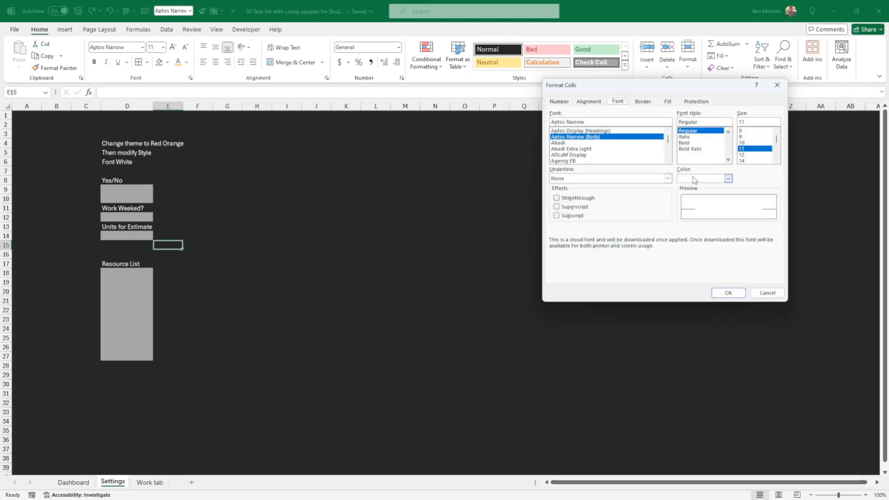
left_click(717, 180)
left_click(717, 181)
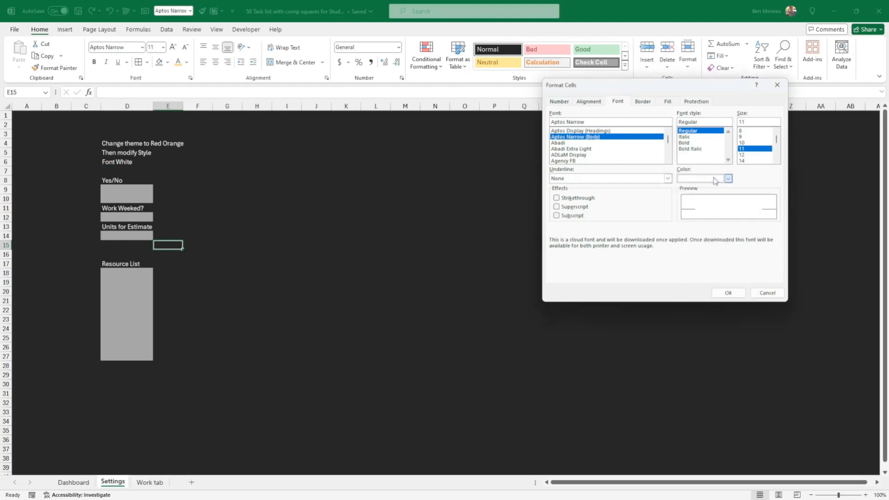
left_click(729, 293)
left_click(669, 262)
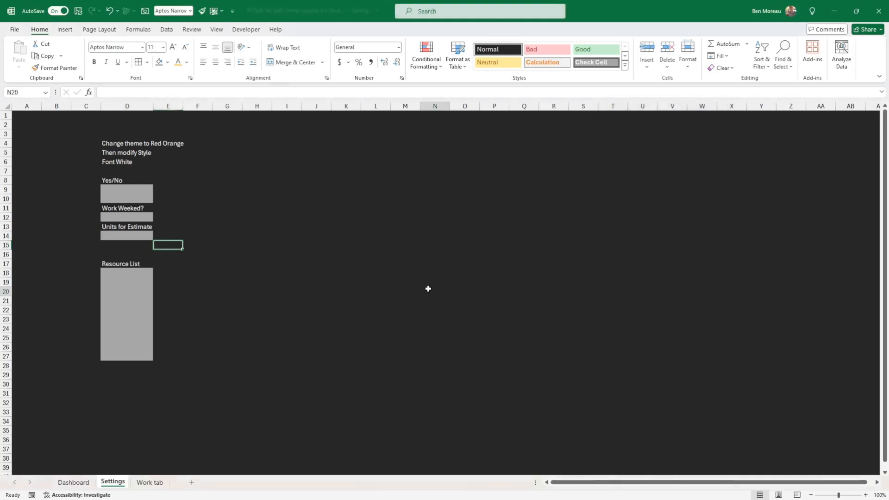
left_click(427, 289)
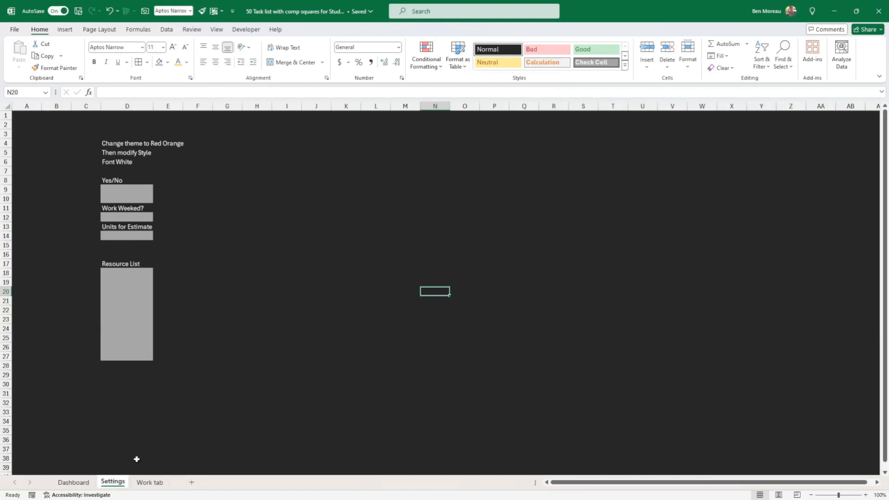
- Delete the three instruction notes in D4:D6 on the Settings sheet
left_click(167, 293)
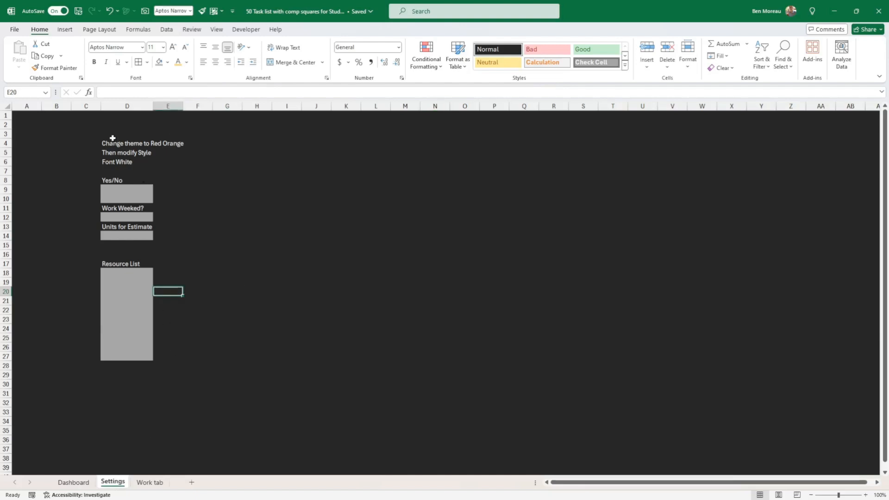
left_click_drag(113, 138, 114, 160)
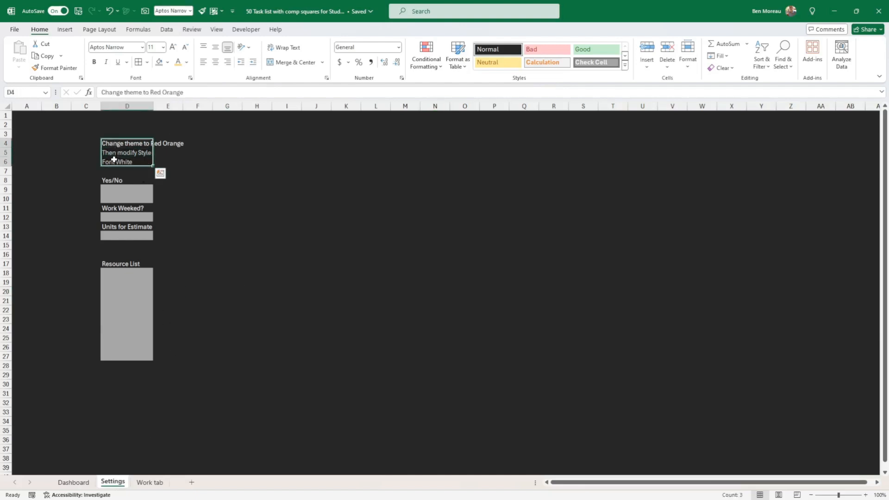
key("Delete")
- Enter Yes in D9 and No in D10 under the Yes/No heading
left_click(110, 189)
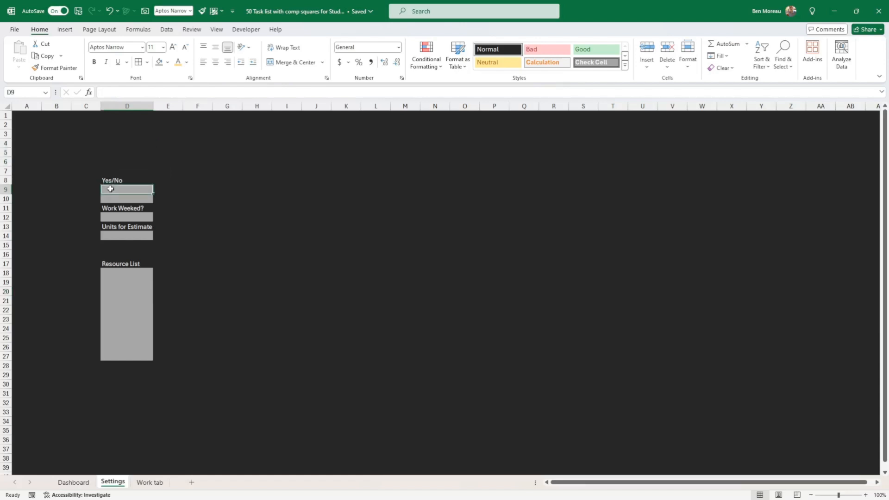
left_click(140, 179)
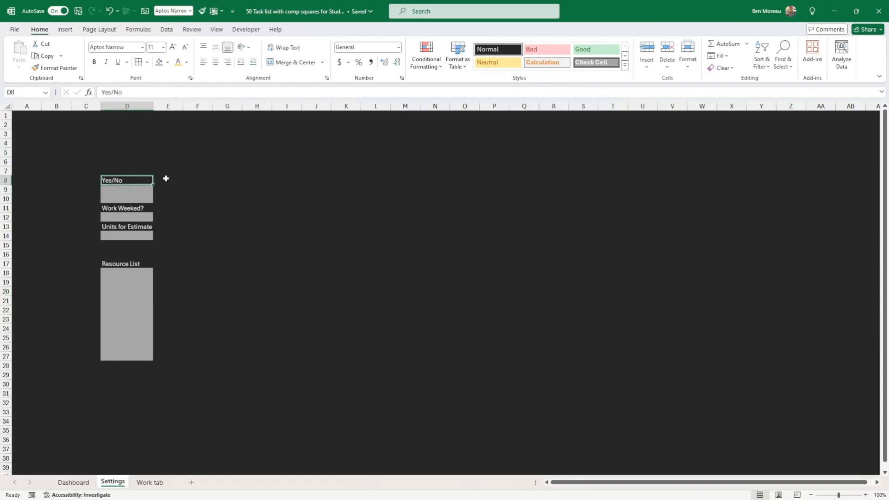
key("Down")
type("Y")
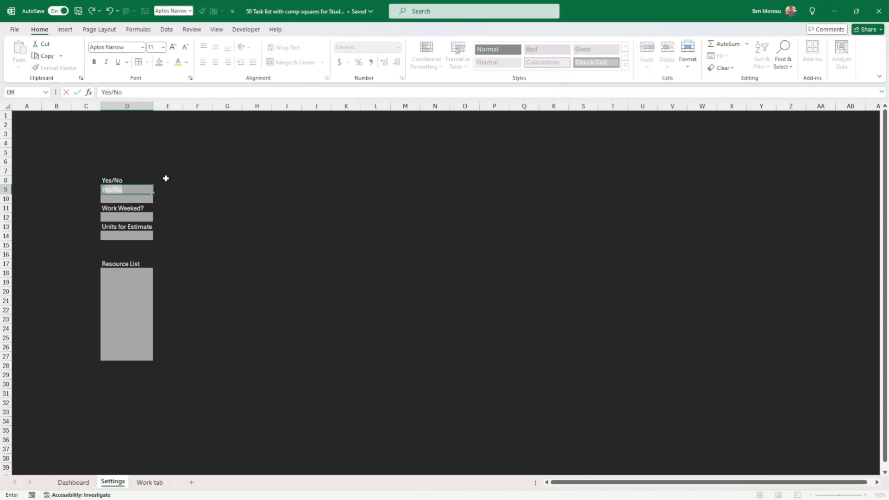
type("es")
key("Delete")
key("Return")
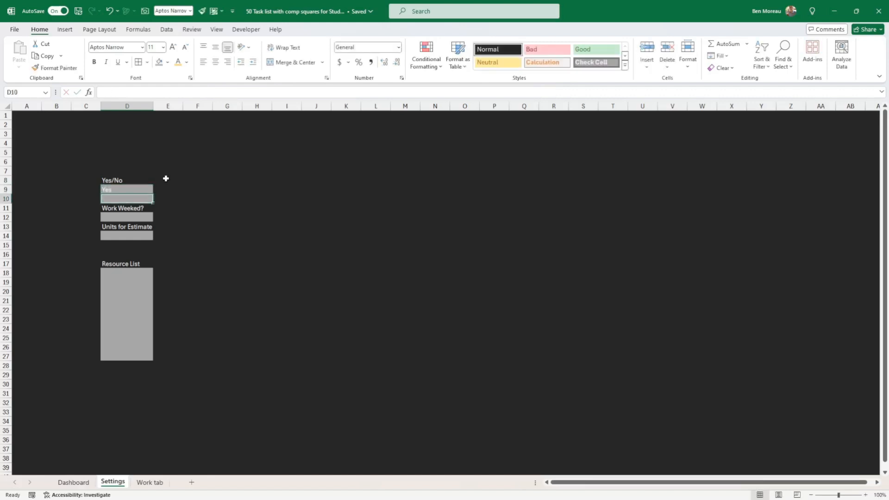
type("No")
key("Return")
key("Up")
key("Up")
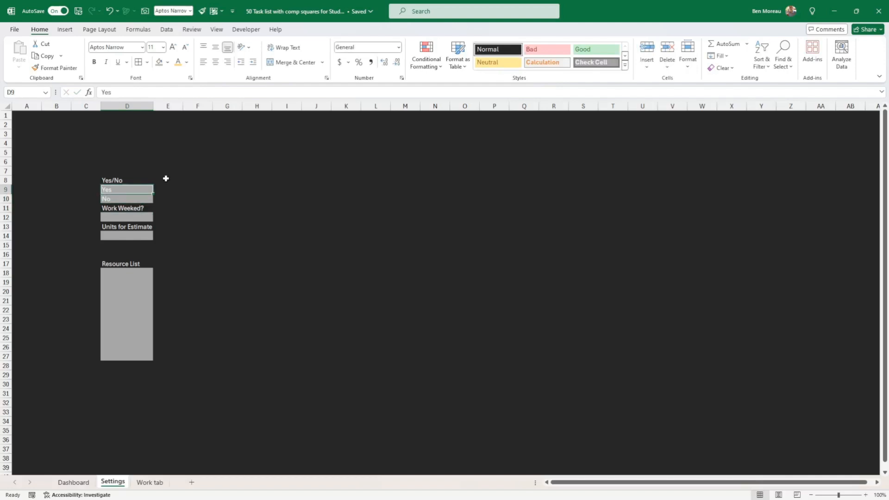
- Correct the misspelled heading in D11 to "Work Weekend?"
key("Down")
key("Down")
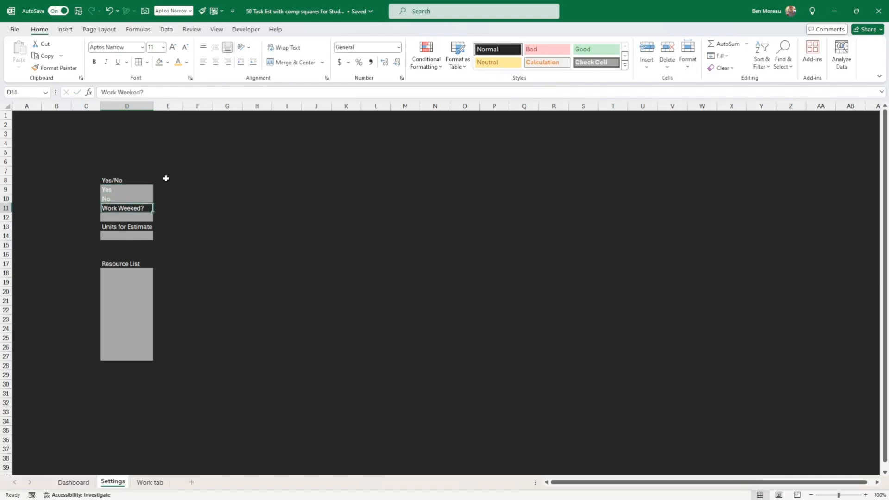
left_click(140, 92)
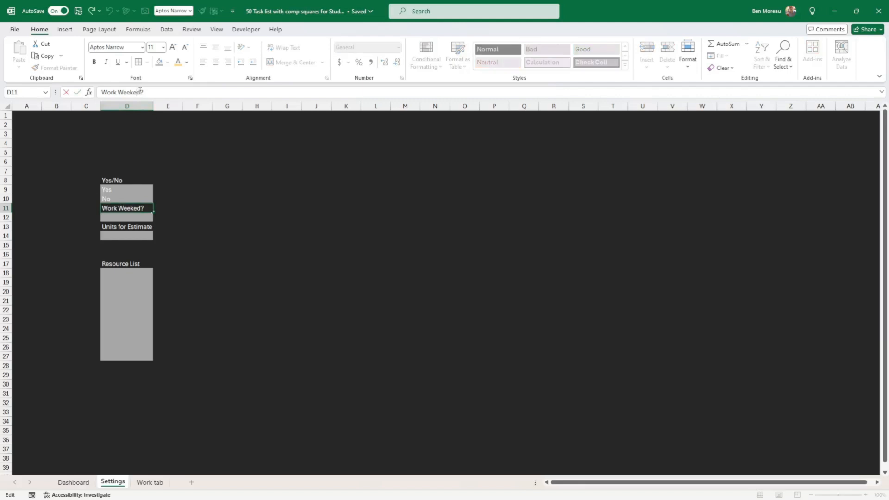
type("n")
key("Return")
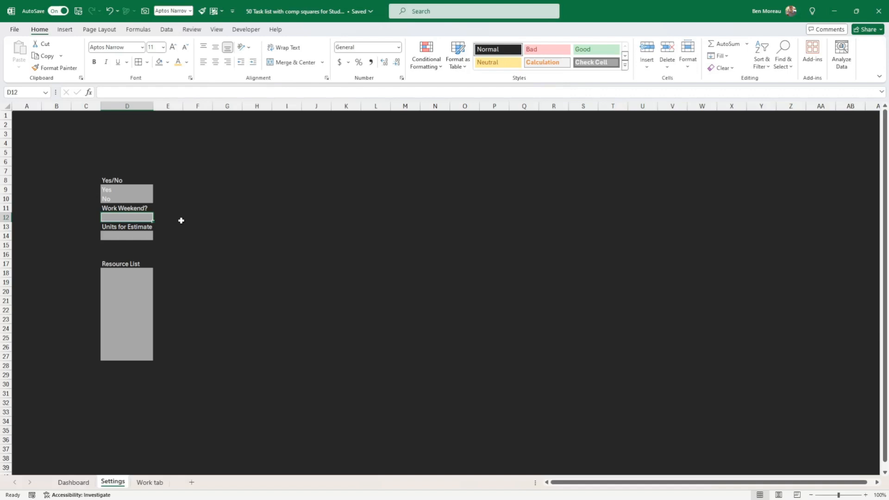
- Enter Yes in D12 as the Work Weekend setting
type("Yes")
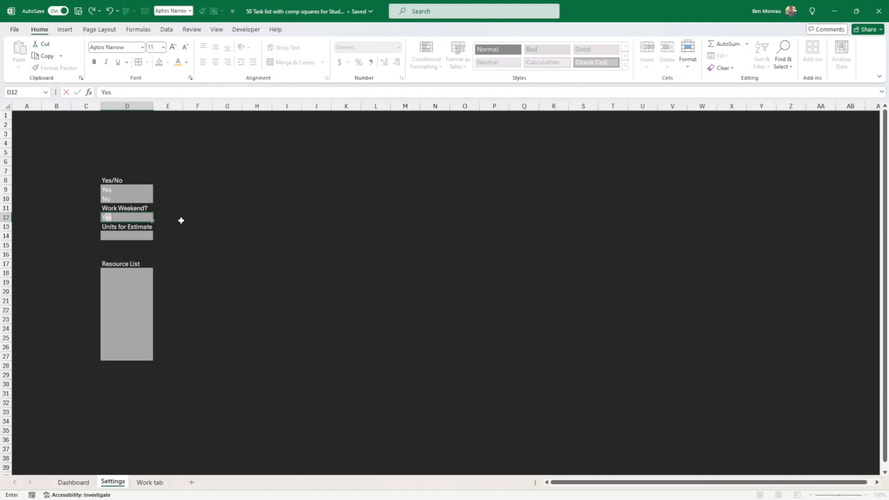
key("Return")
key("Return")
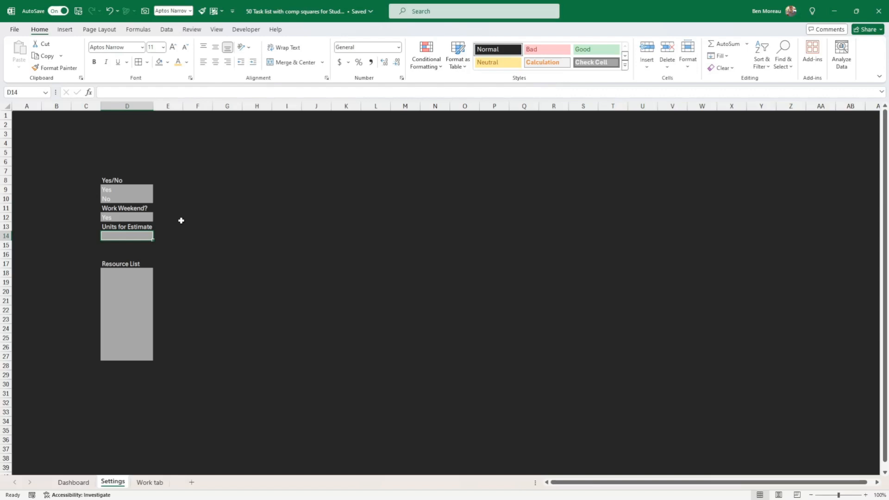
- Enter hours in D14 as the Units for Estimate value
type("ho")
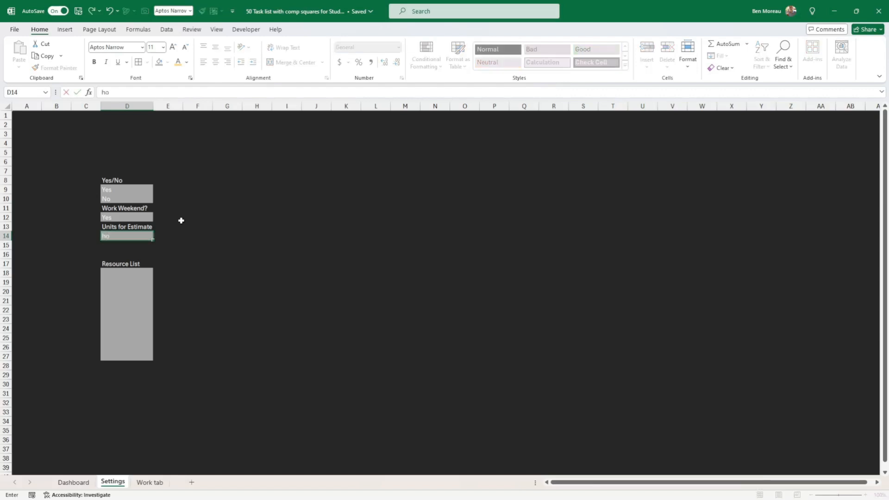
type("urs")
key("Return")
key("Up")
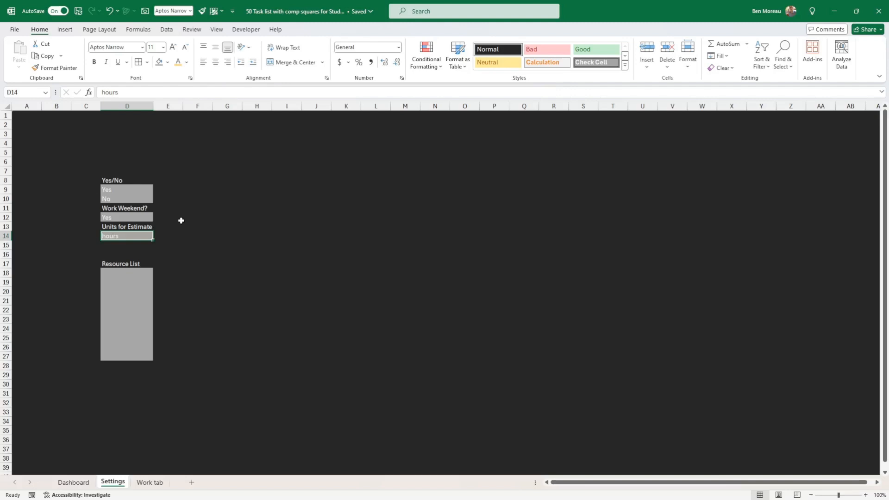
- Set the Units for Estimate value in D14 to d
type("d")
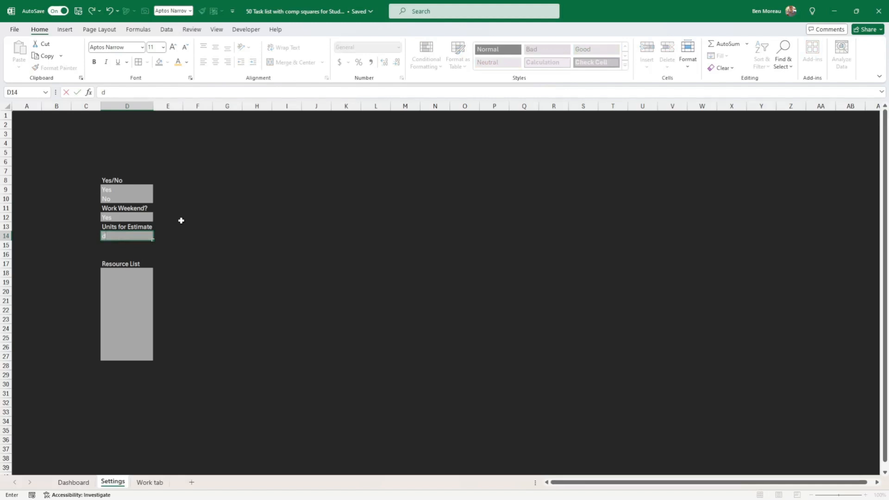
key("Return")
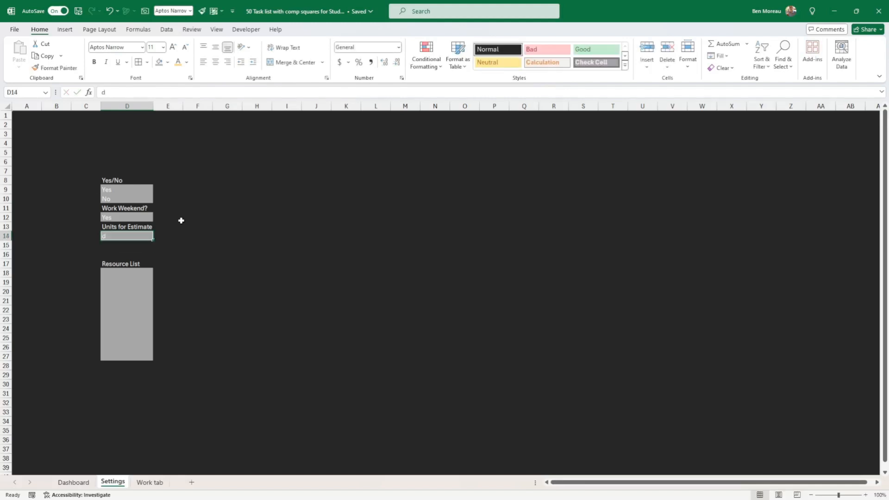
- Paste the copied resource names as values only under the Resource List heading, starting in D18
key("Down")
key("Down")
key("Down")
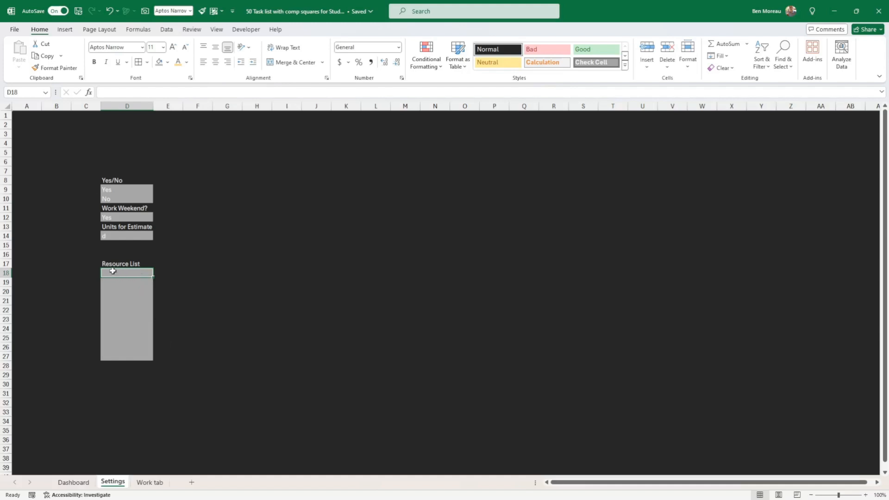
left_click(123, 385)
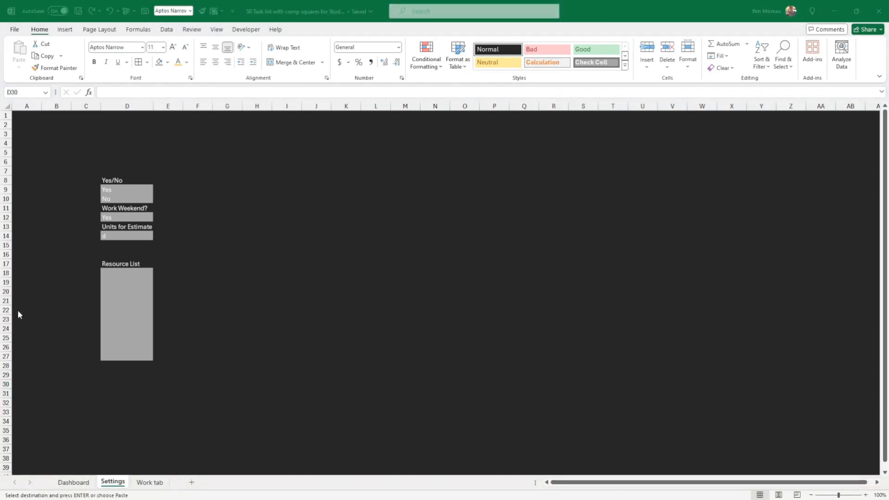
right_click(127, 273)
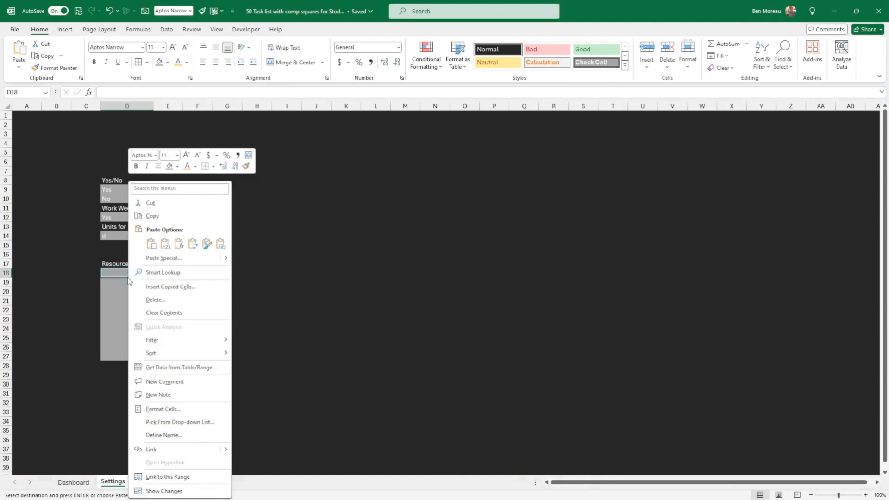
left_click(165, 244)
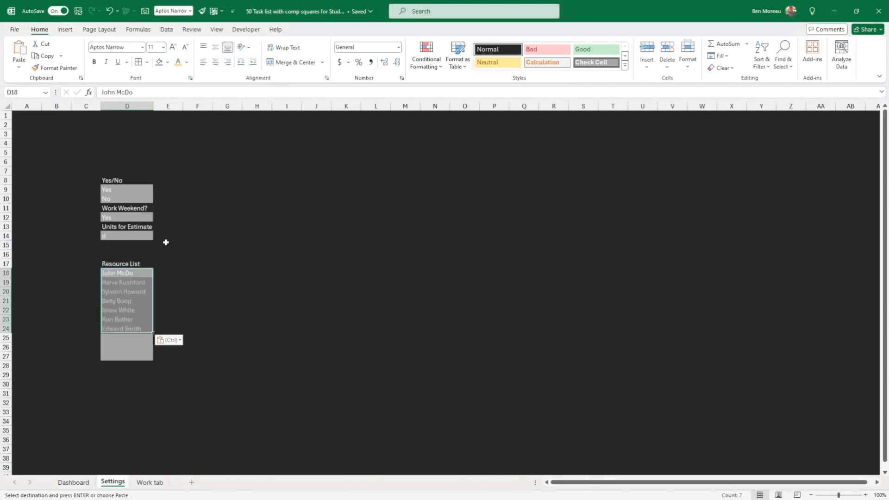
left_click(199, 269)
left_click(144, 275)
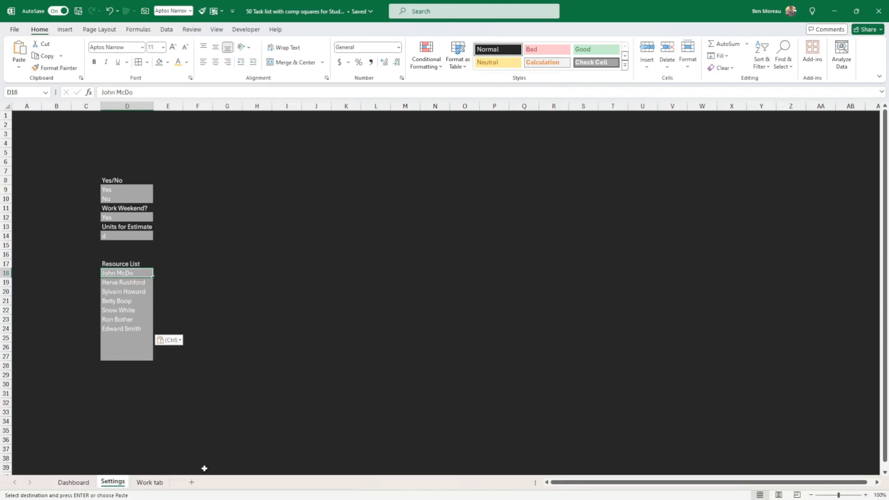
- Go to the Work tab sheet and select the Unichar table cells E7:G9
left_click(151, 482)
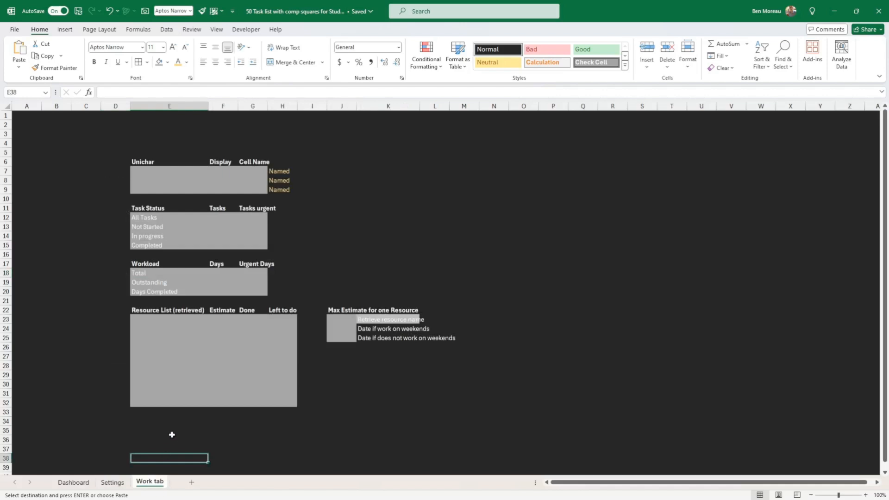
left_click(173, 421)
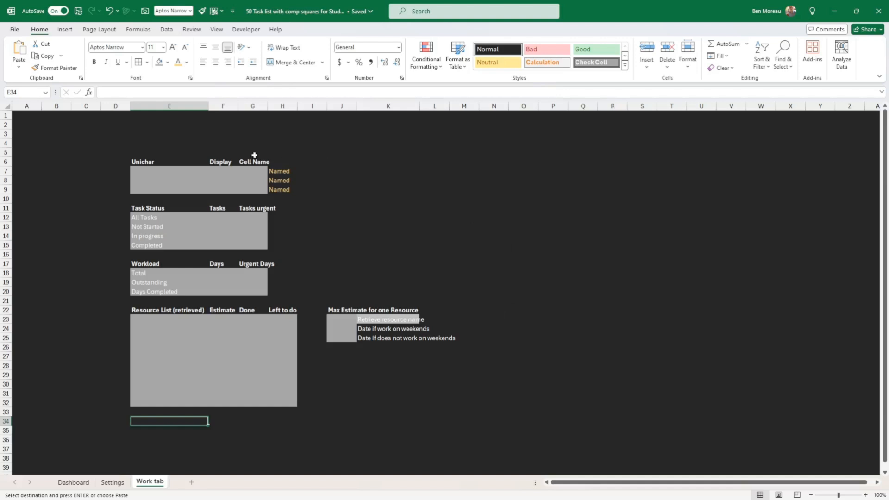
left_click_drag(137, 170, 265, 192)
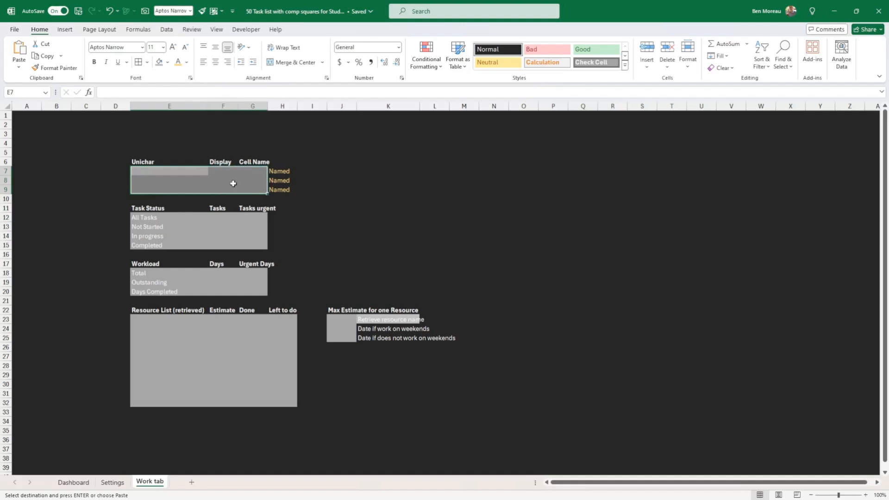
- Review the Unichar table's headings in E6:G6 and the Named markers in H7:H9 on the Work tab sheet
left_click(143, 162)
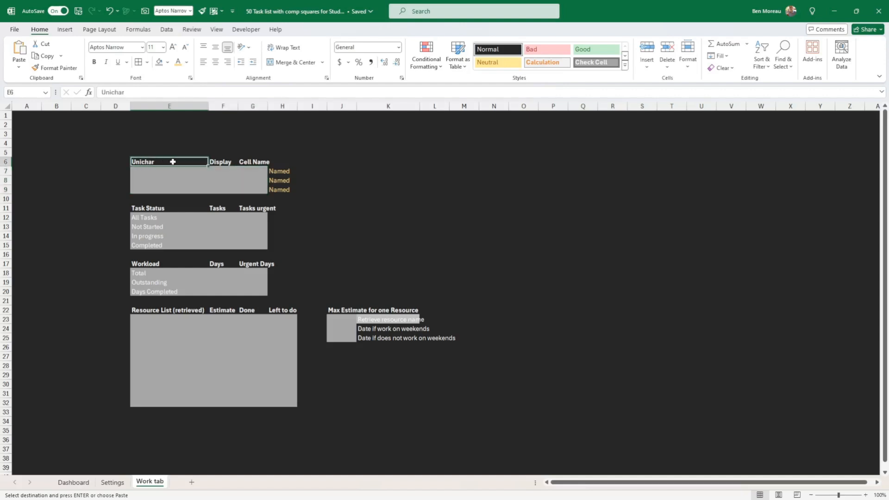
left_click_drag(204, 161, 261, 162)
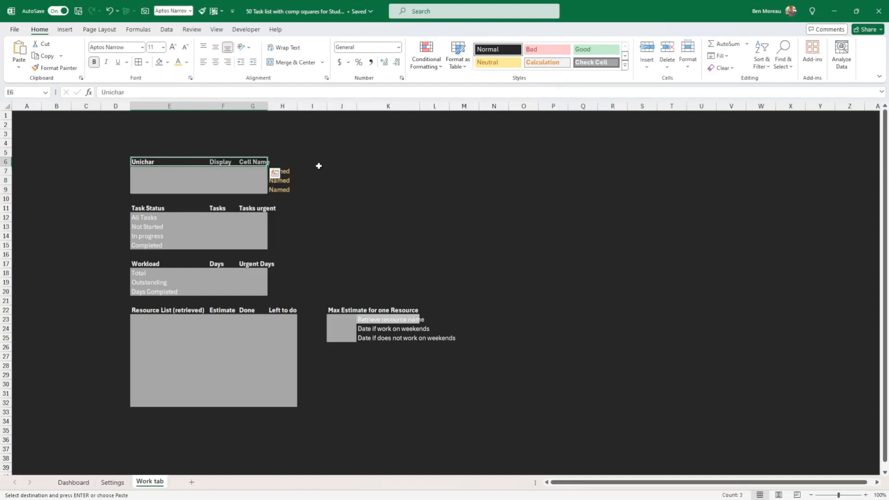
left_click(324, 164)
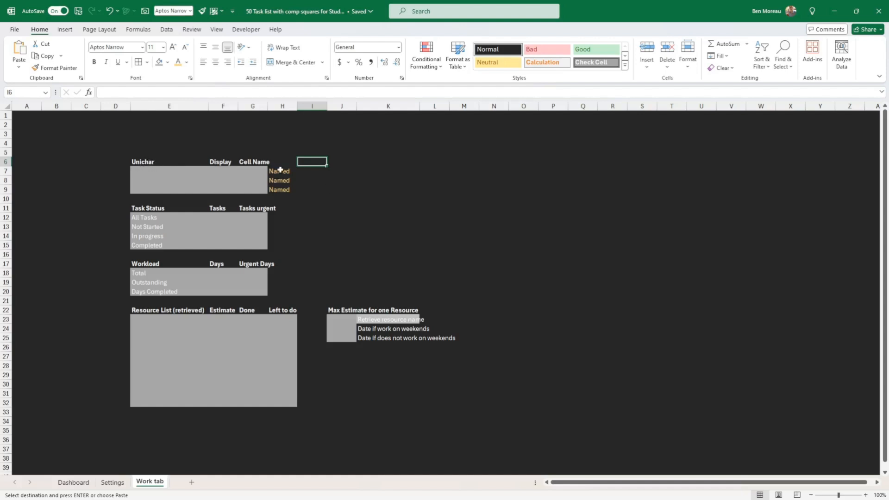
left_click_drag(282, 171, 283, 190)
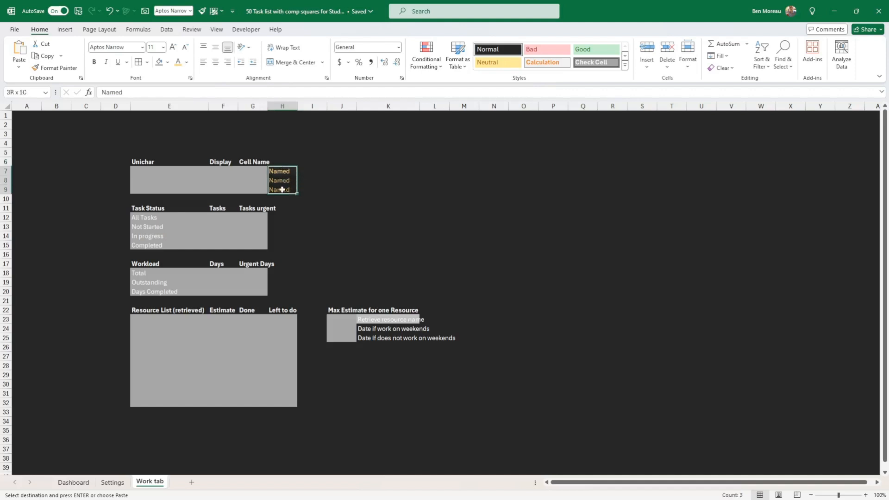
key("ctrl+v")
- Review the Task Status and Workload tables, going through their headings and the row labels in E12:E15 and E18:E20
left_click(137, 208)
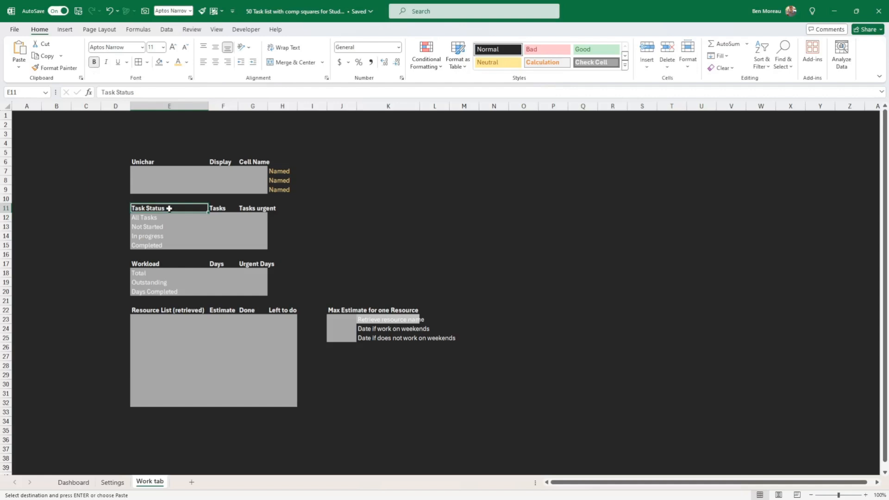
left_click(247, 208)
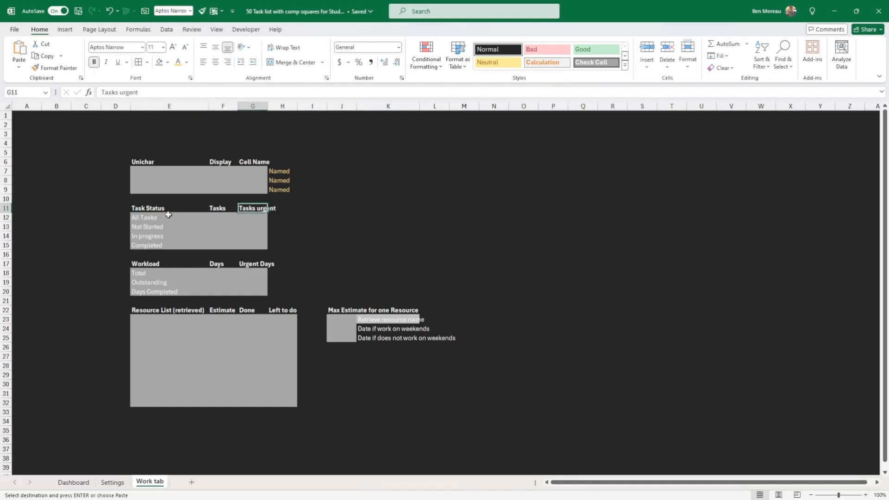
left_click_drag(168, 215, 167, 244)
key("ctrl+v")
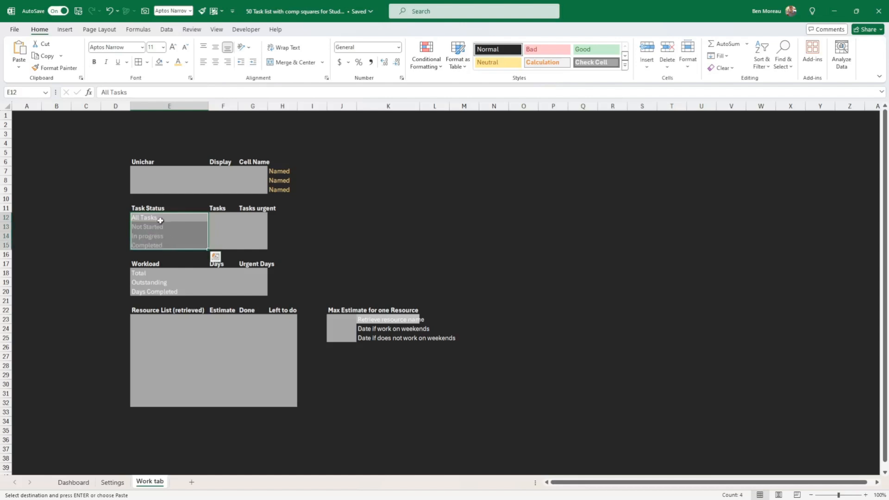
left_click(158, 218)
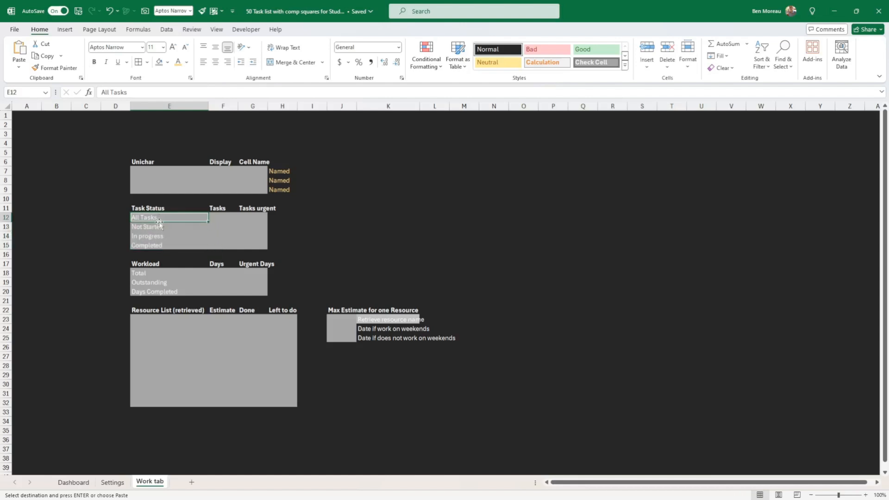
left_click(158, 227)
left_click(165, 236)
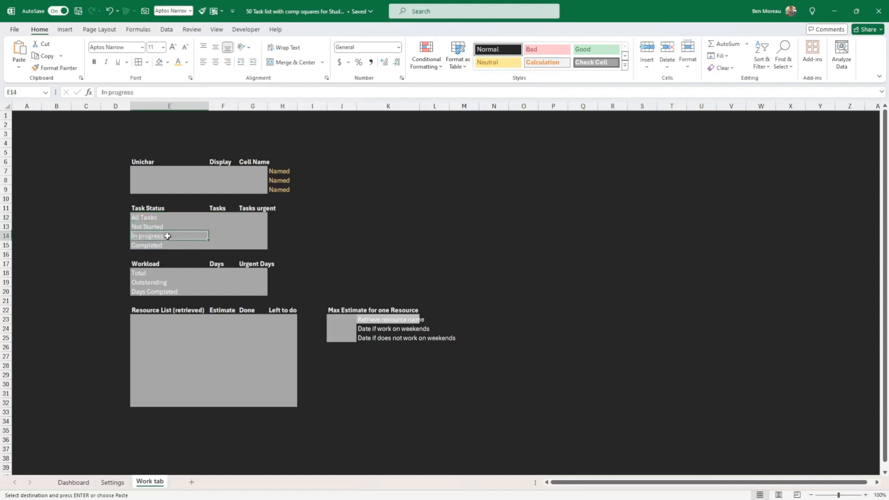
left_click(169, 246)
left_click(397, 243)
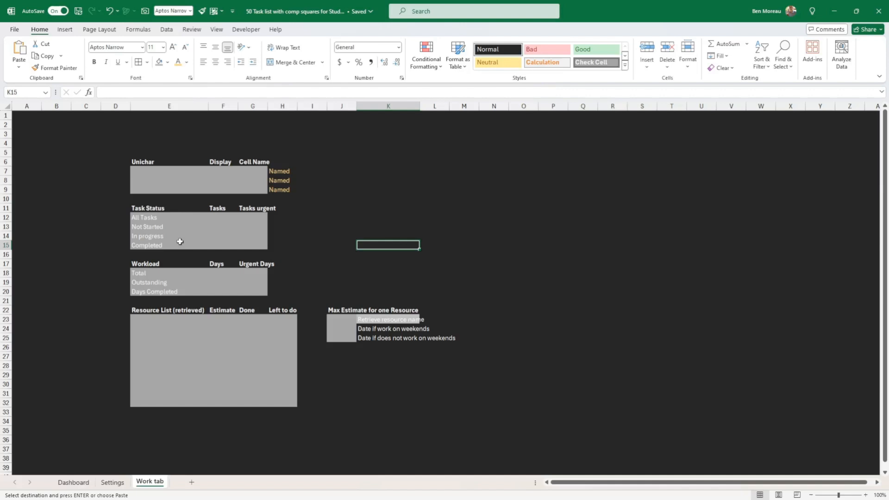
left_click(159, 275)
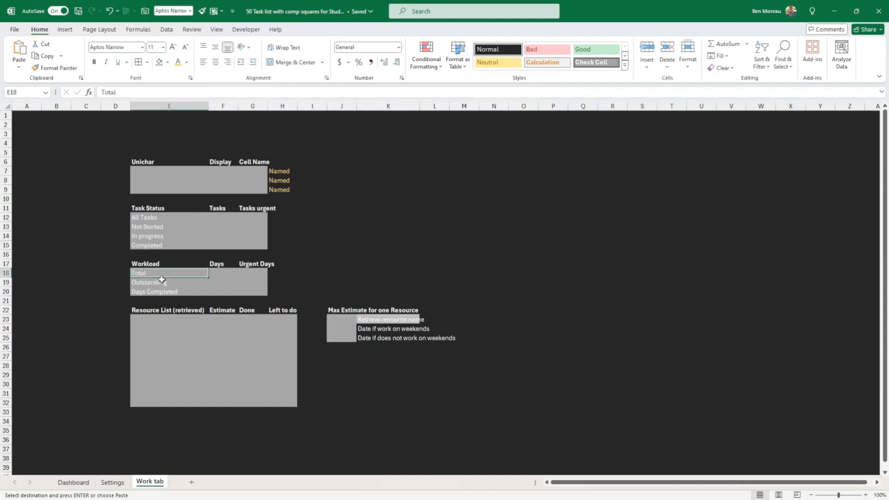
left_click(162, 283)
left_click(168, 295)
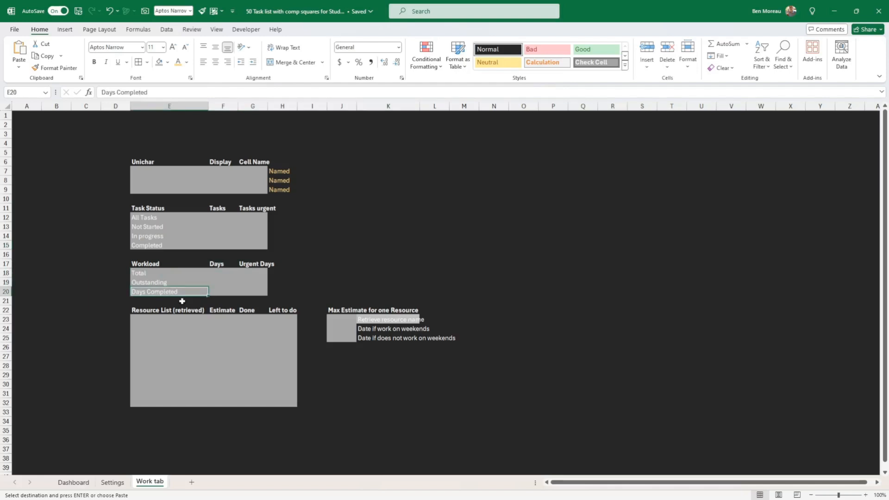
left_click_drag(169, 273, 167, 294)
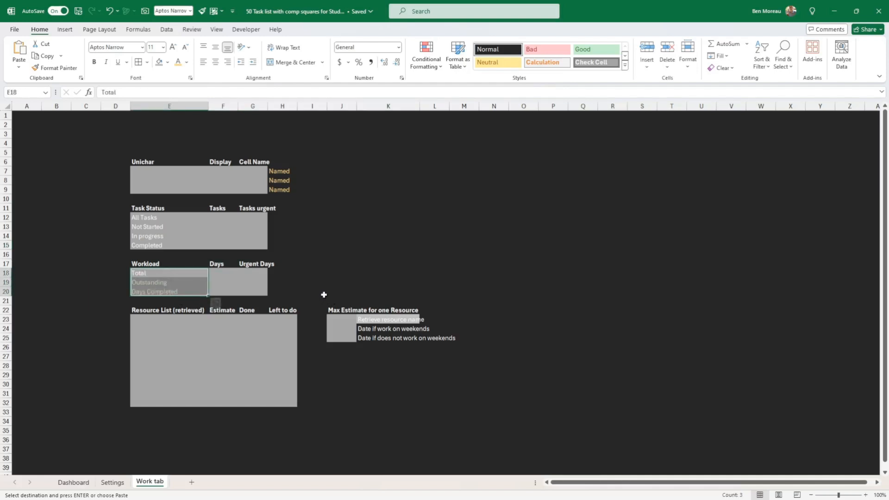
- Link E23 under Resource List (retrieved) to the first resource name on the Settings sheet with the formula =Settings!D18
left_click(143, 311)
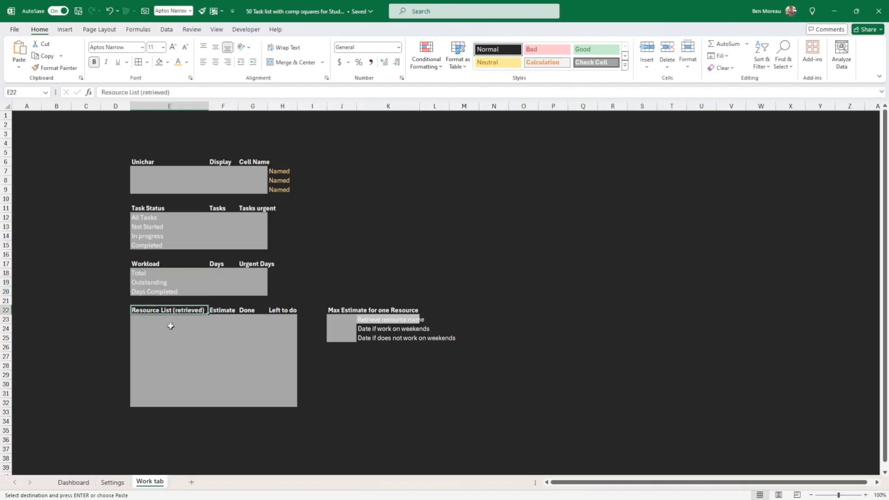
left_click(162, 320)
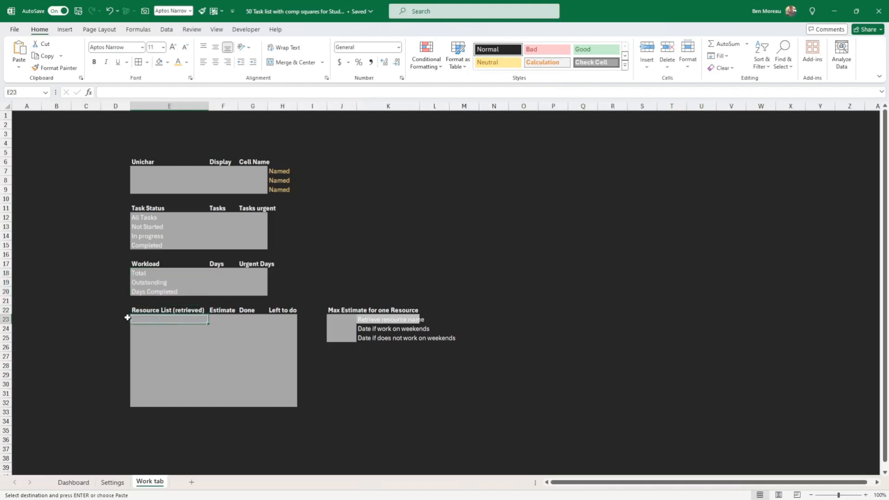
type("=")
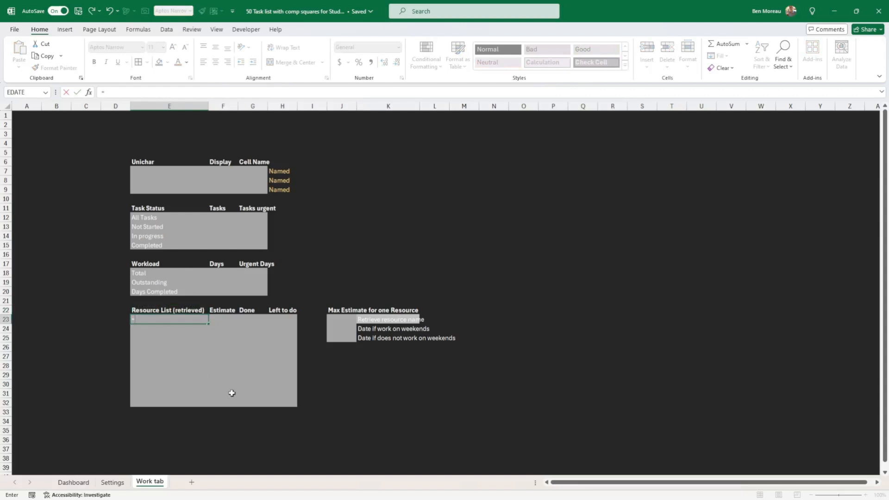
left_click(114, 482)
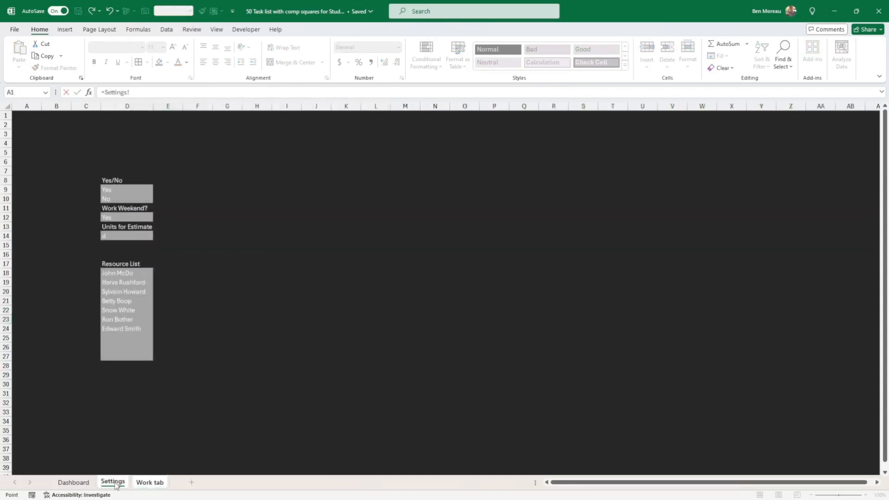
left_click(115, 274)
key("Return")
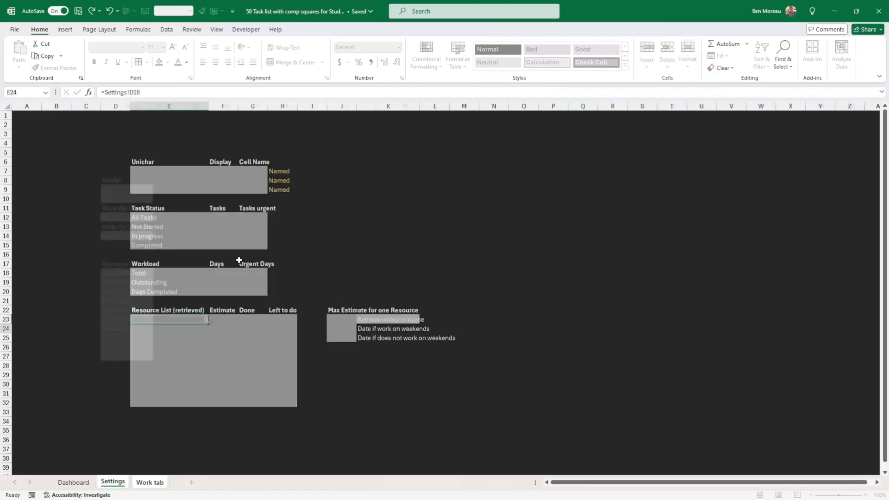
- Fill the resource name formula from E23 down through E32
left_click(188, 321)
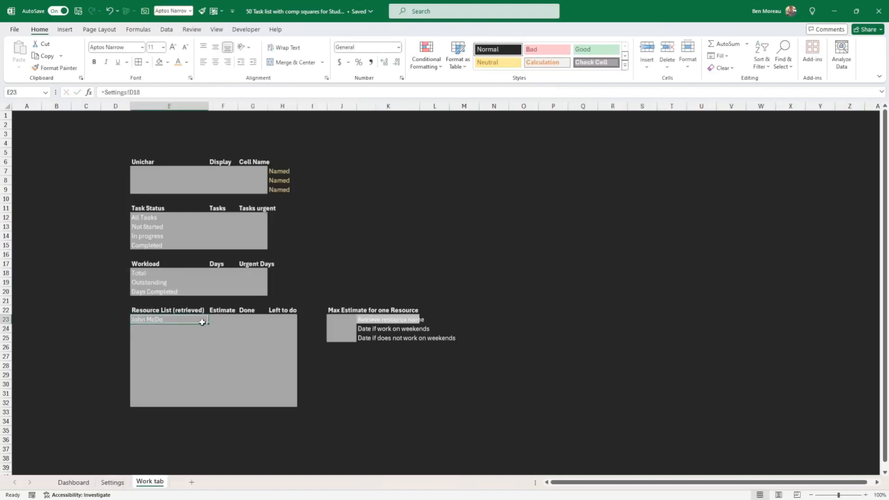
left_click_drag(208, 325, 199, 406)
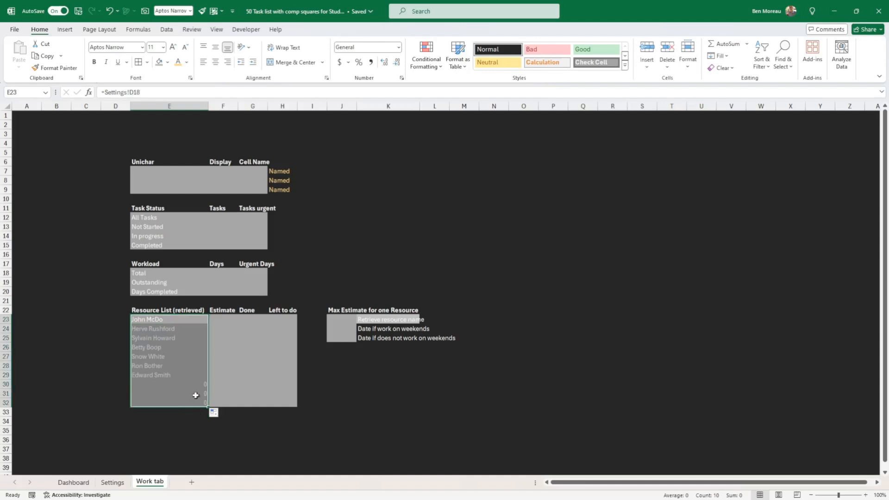
left_click(173, 422)
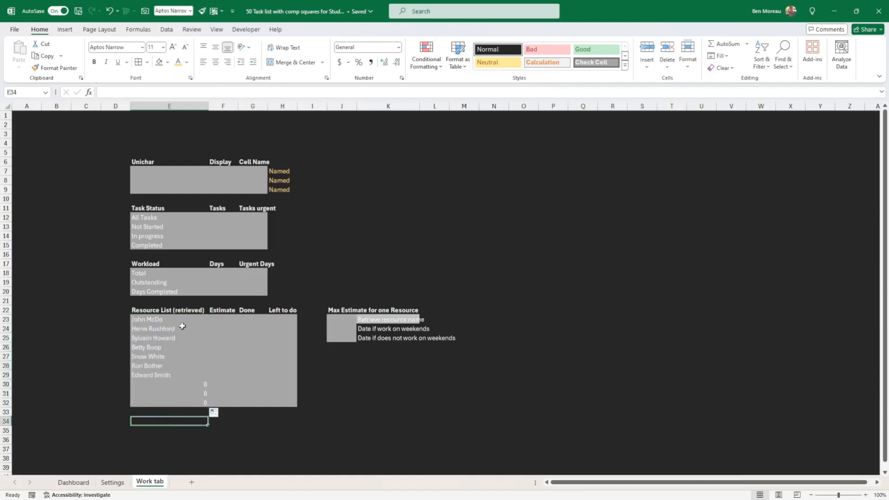
- Apply a custom number format to the retrieved resource list E23:E32 that hides the zero values
left_click_drag(178, 321, 173, 401)
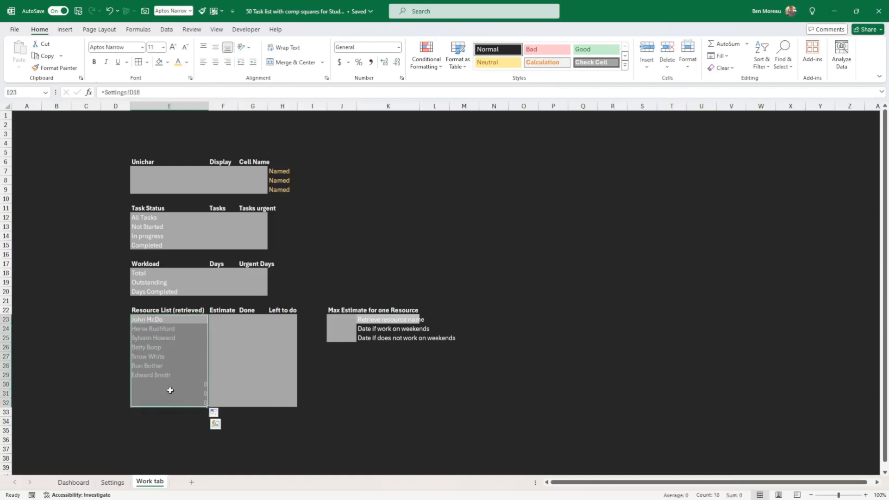
right_click(170, 388)
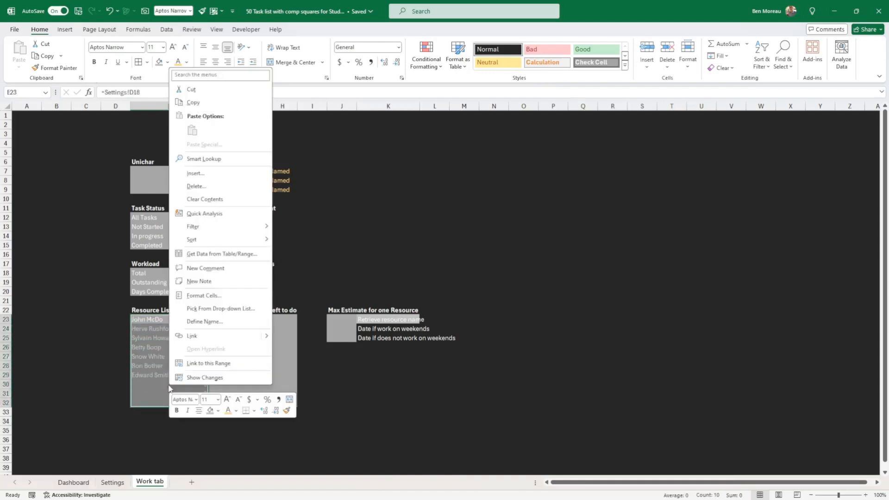
left_click(212, 297)
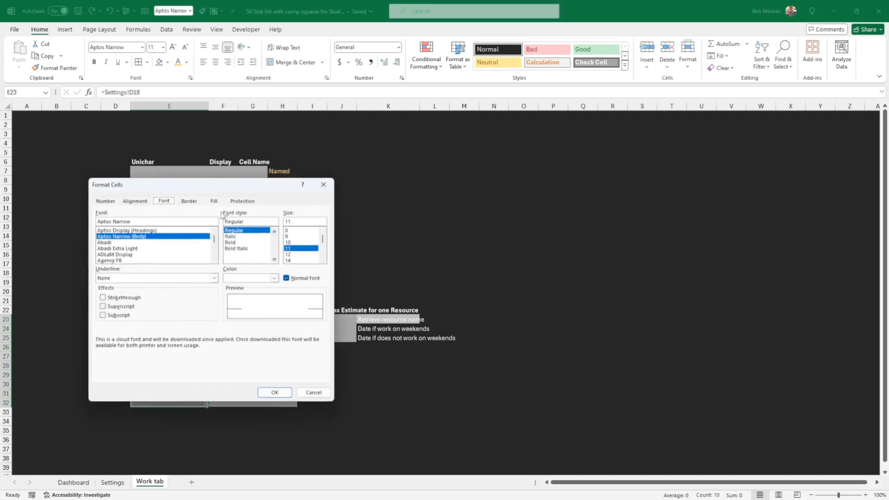
left_click(106, 201)
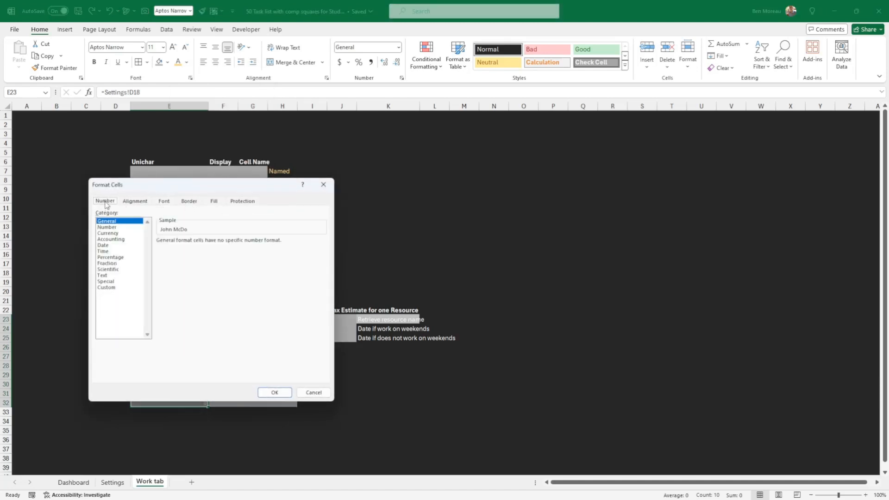
left_click(106, 288)
double_click(182, 248)
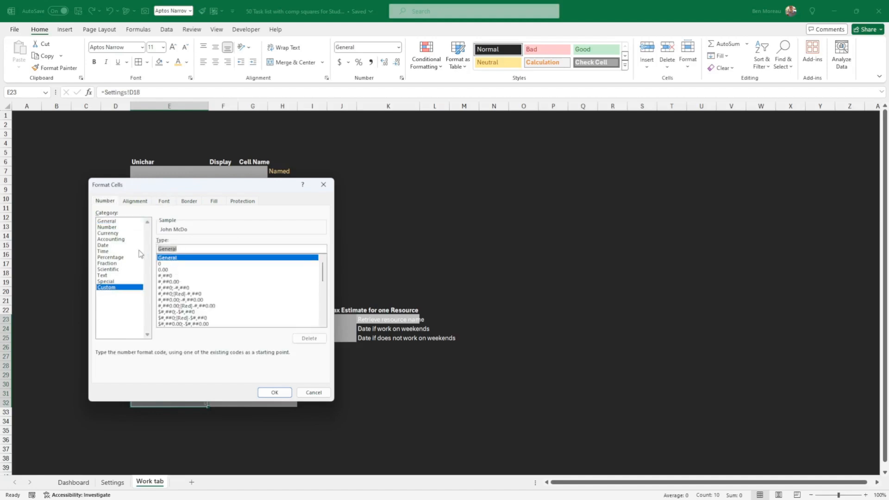
key("Return")
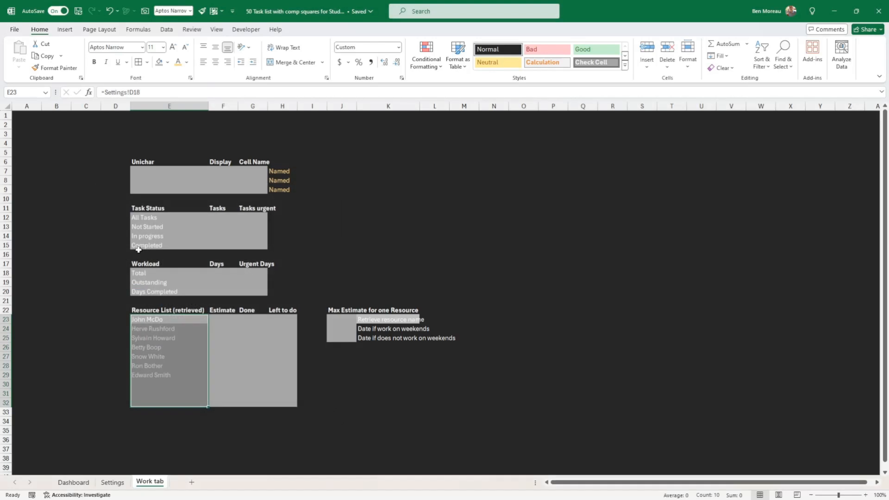
- Review the Max Estimate for one Resource block alongside the retrieved resource list and its Estimate column
left_click(150, 365)
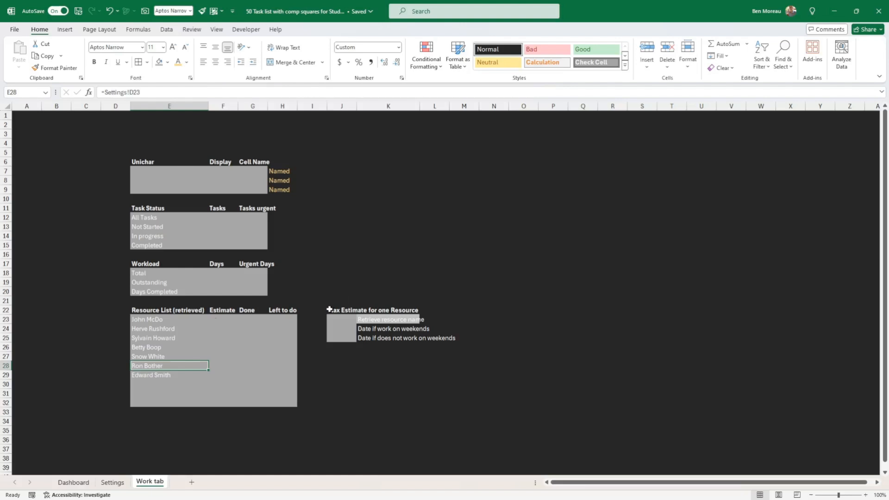
left_click_drag(329, 309, 349, 311)
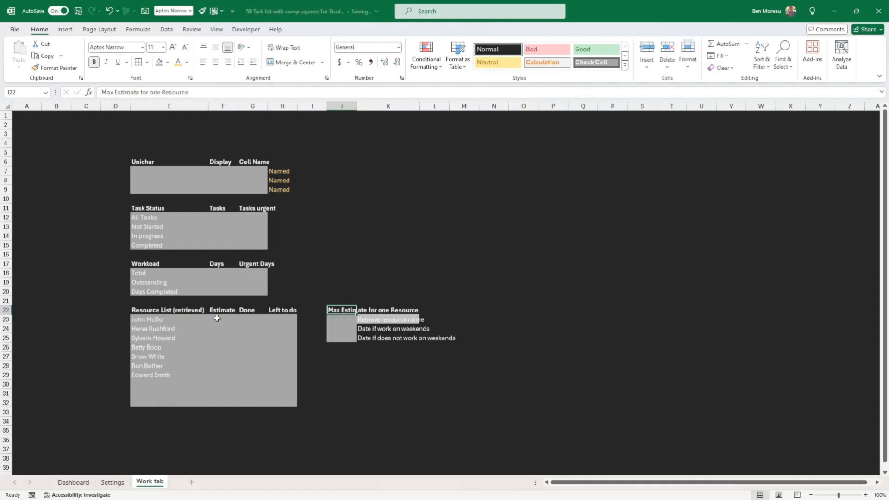
left_click_drag(221, 319, 221, 375)
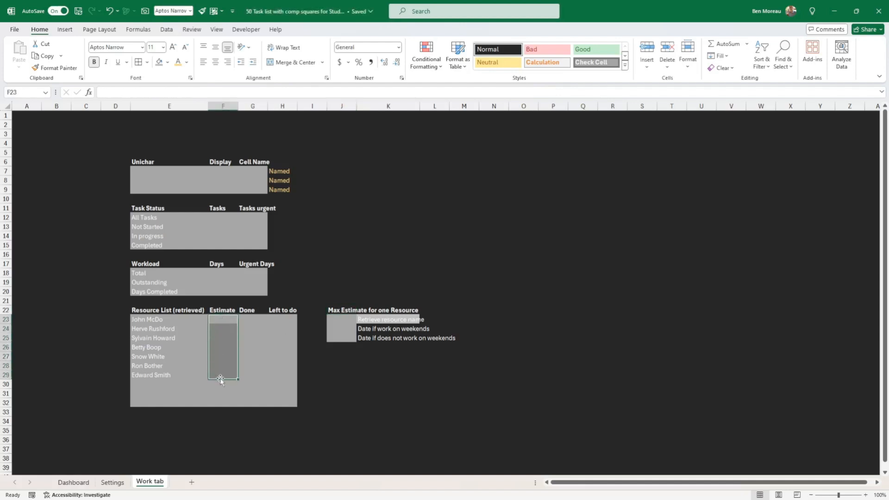
left_click(367, 321)
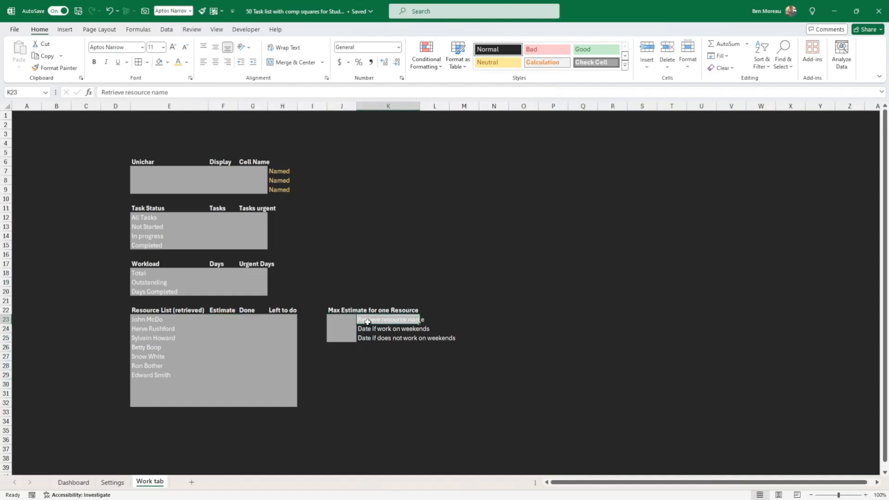
left_click(345, 375)
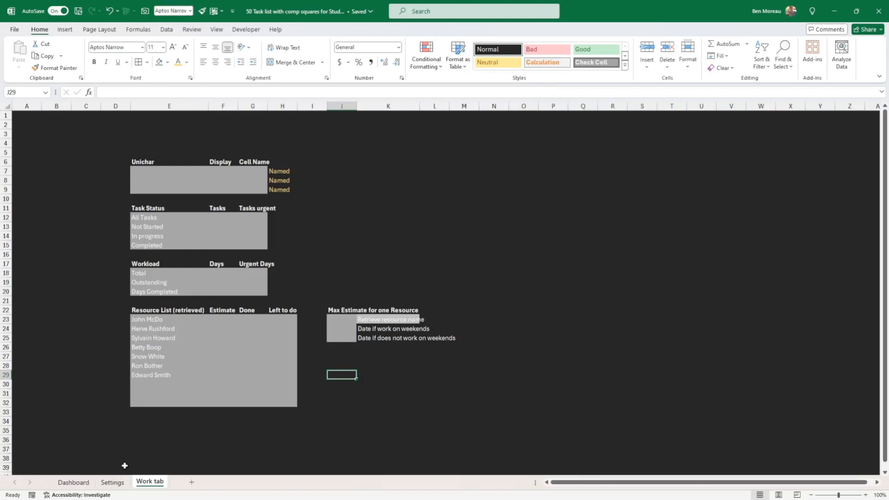
- Go to the Dashboard sheet and select the empty Task Name cells B16:B39
left_click(113, 482)
left_click(72, 483)
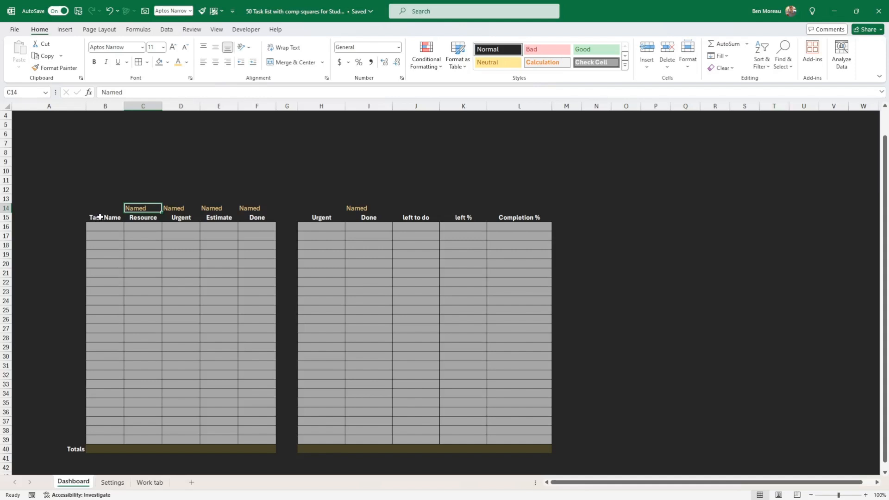
left_click(102, 216)
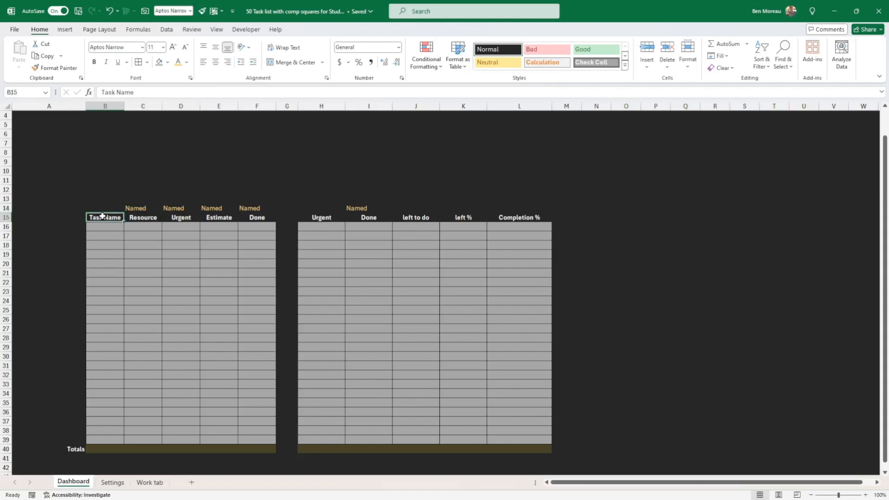
left_click_drag(98, 226, 109, 441)
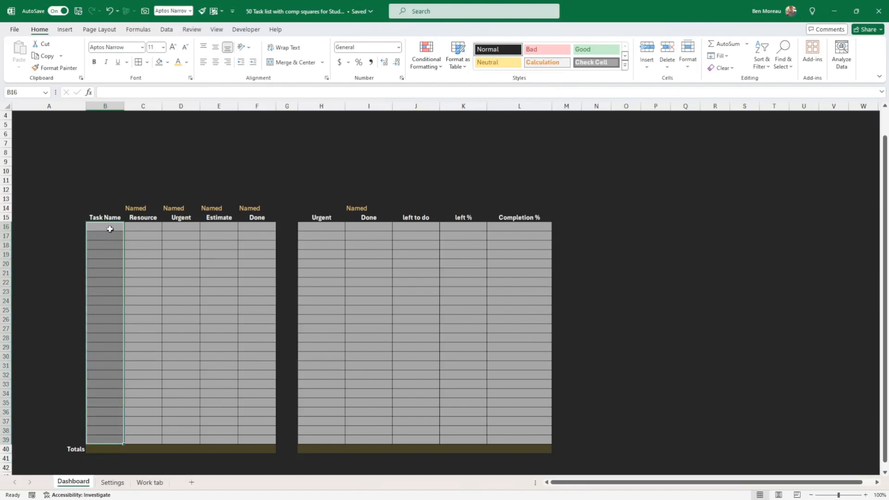
left_click(109, 226)
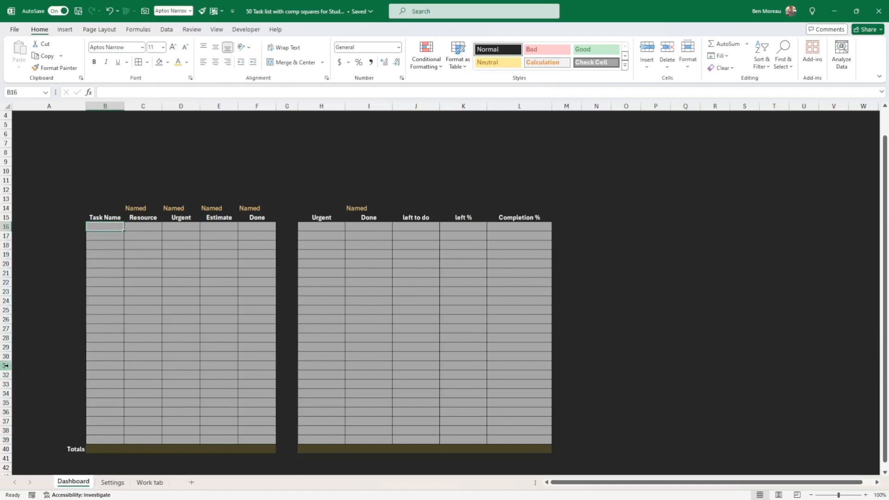
left_click_drag(5, 365, 6, 440)
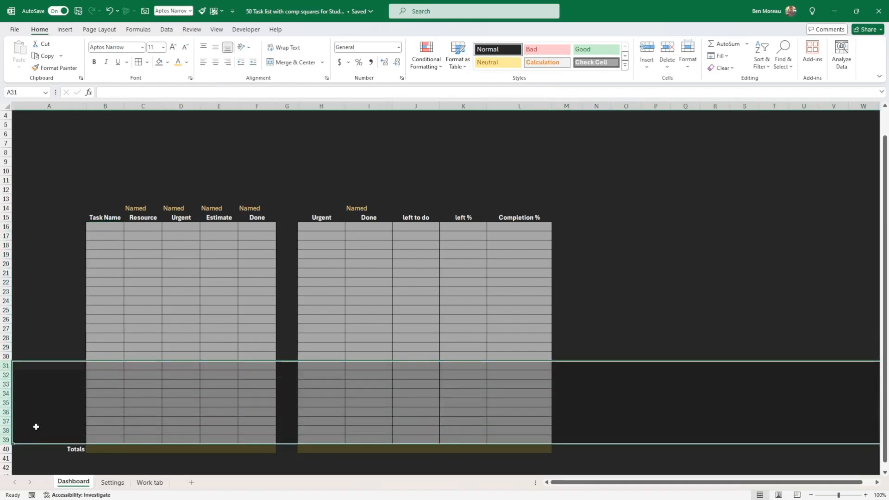
left_click(60, 412)
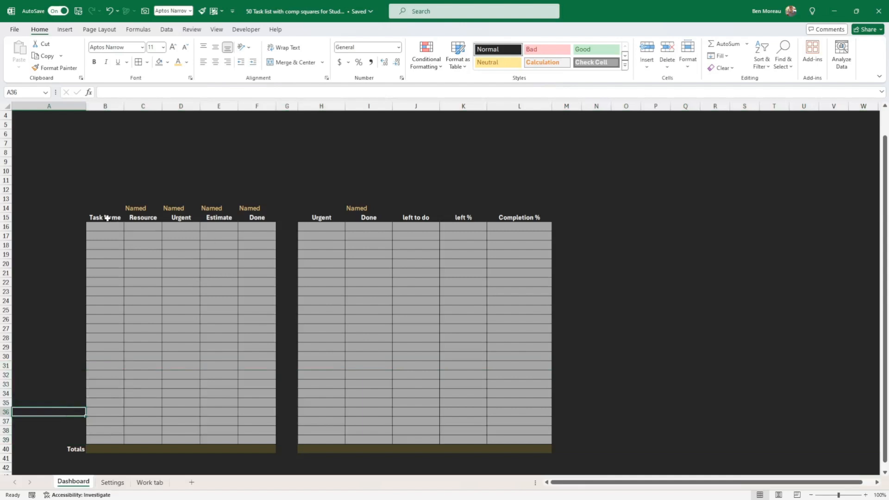
left_click(108, 216)
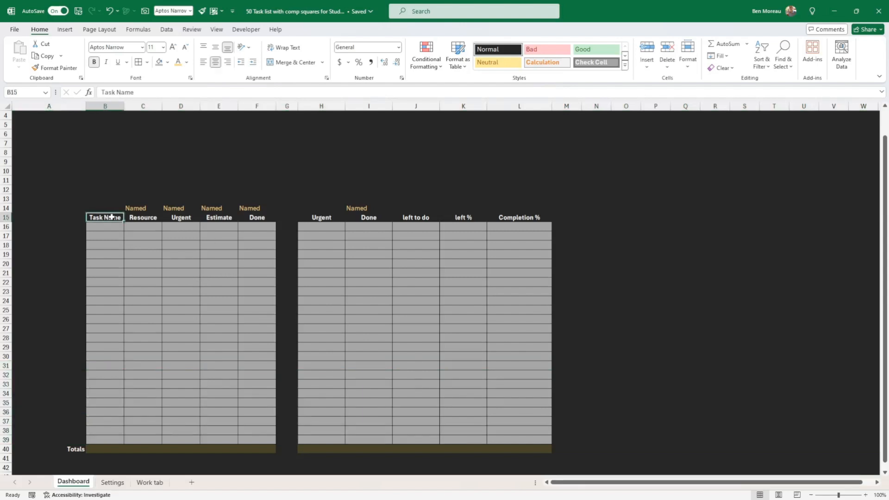
left_click(138, 219)
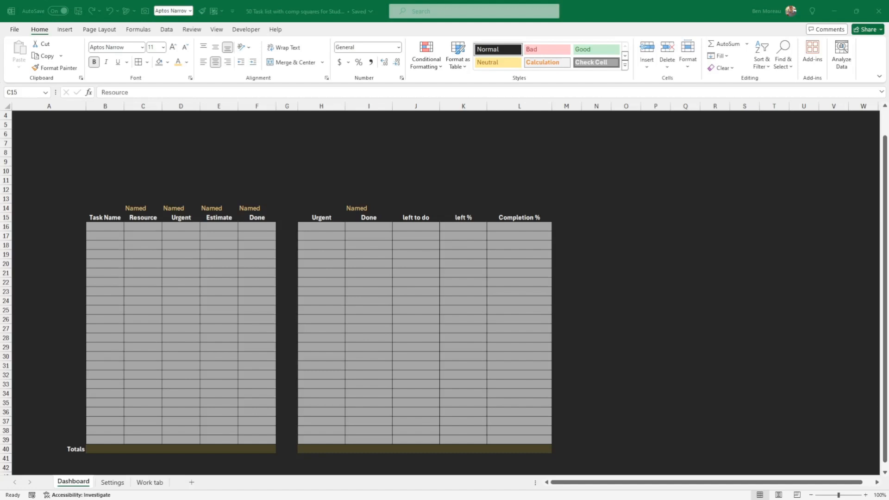
- Paste the copied sample task data as values only into the Dashboard task table, starting at B16
key("ctrl+c")
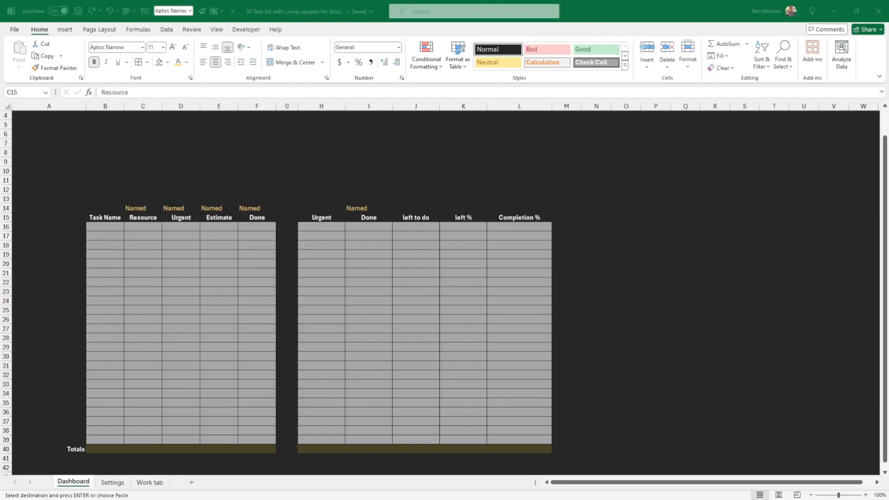
left_click(105, 227)
right_click(104, 228)
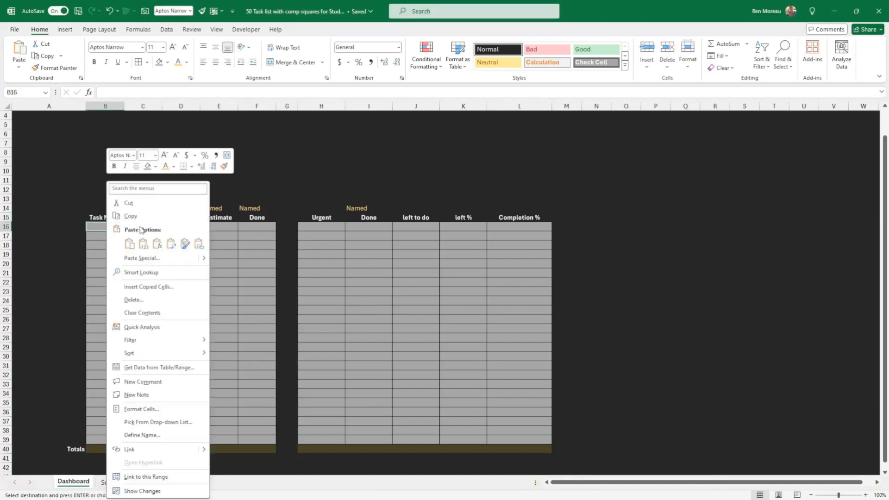
left_click(142, 249)
left_click(165, 281)
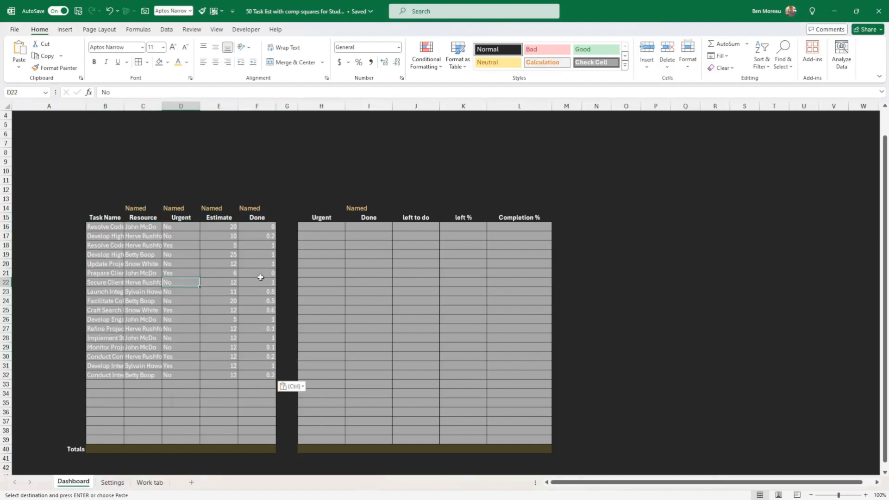
- Apply a darker grey theme fill to the task table cells B16:F39
left_click_drag(115, 224, 255, 426)
left_click(167, 62)
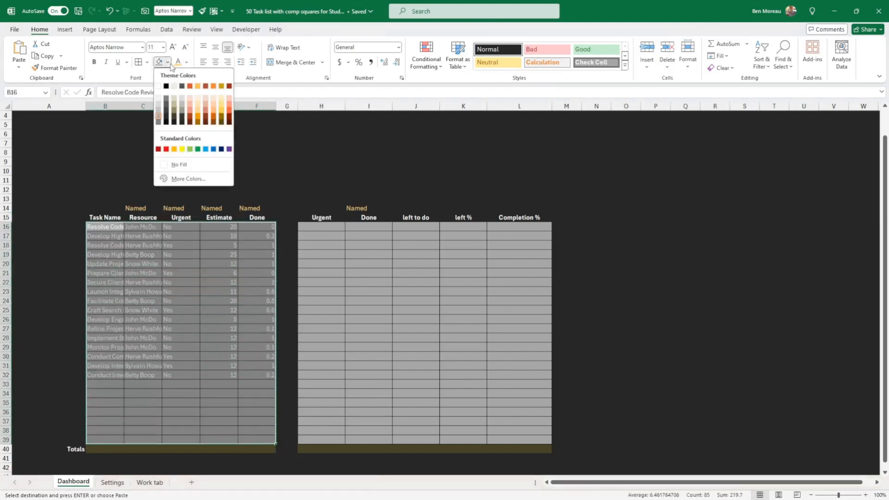
left_click(158, 121)
left_click(130, 236)
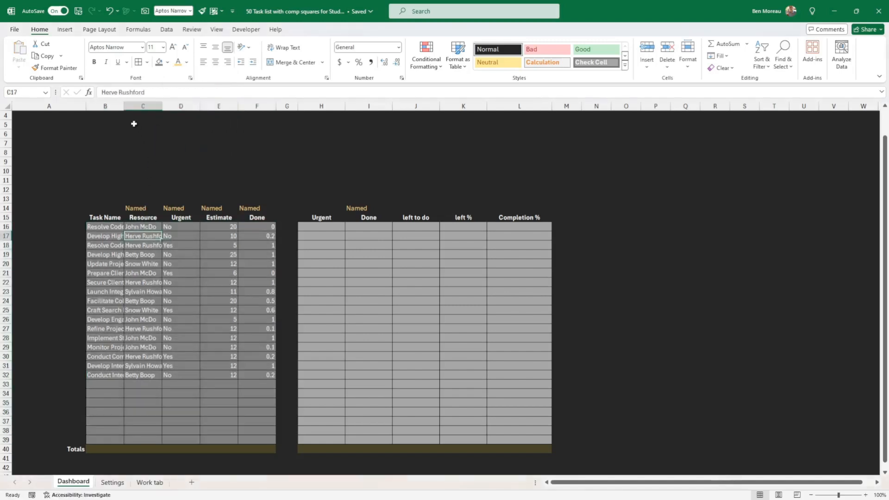
- Widen the Task Name column B to about twice its width so more of the task names fits
left_click_drag(125, 107, 162, 107)
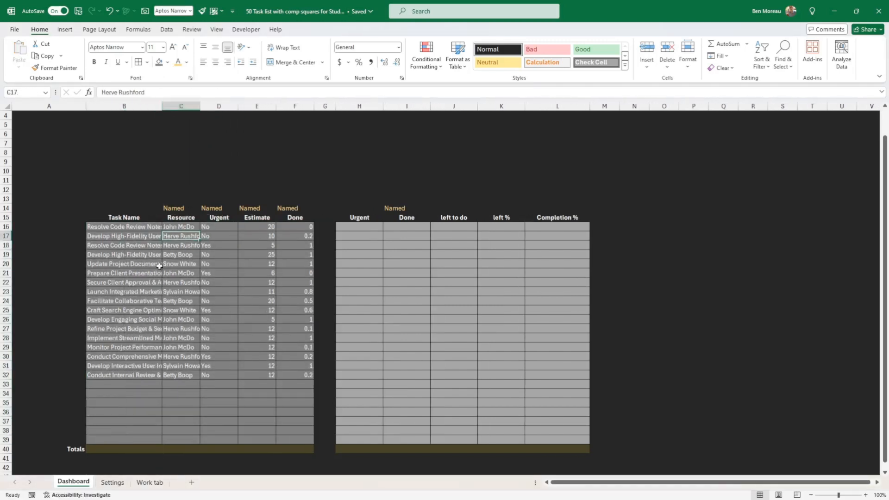
left_click_drag(134, 227, 124, 374)
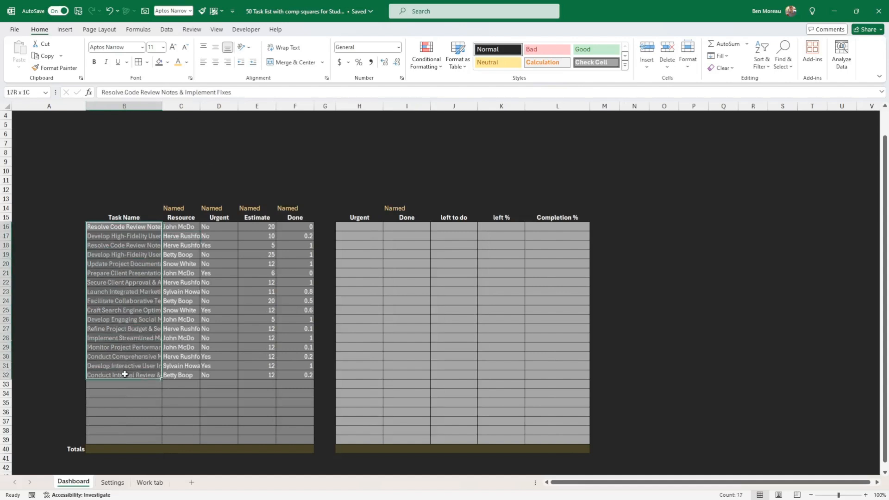
left_click(180, 235)
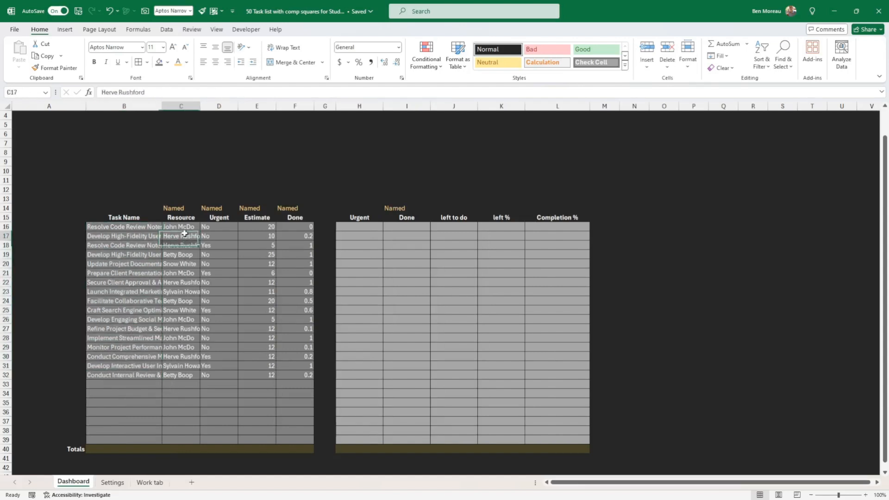
- Add List data validation to Resource cell C16 with the source =Settings!$D$18:$D$27
left_click(180, 226)
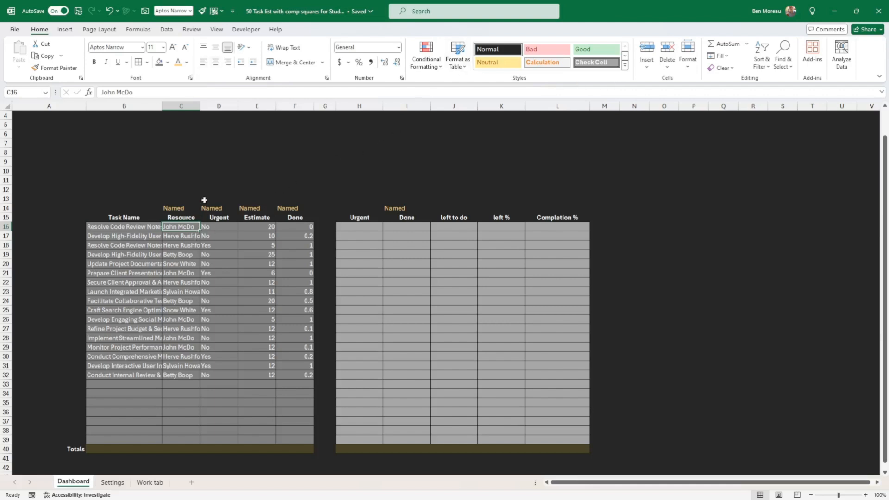
left_click(167, 29)
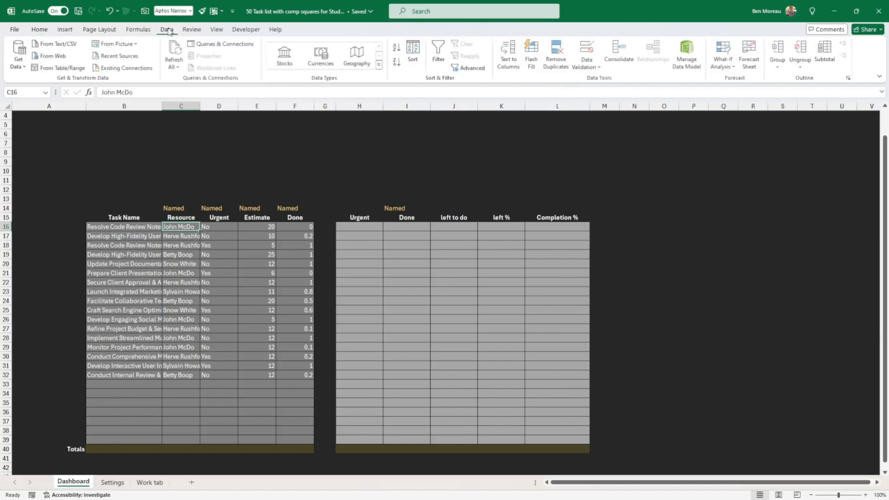
left_click(587, 67)
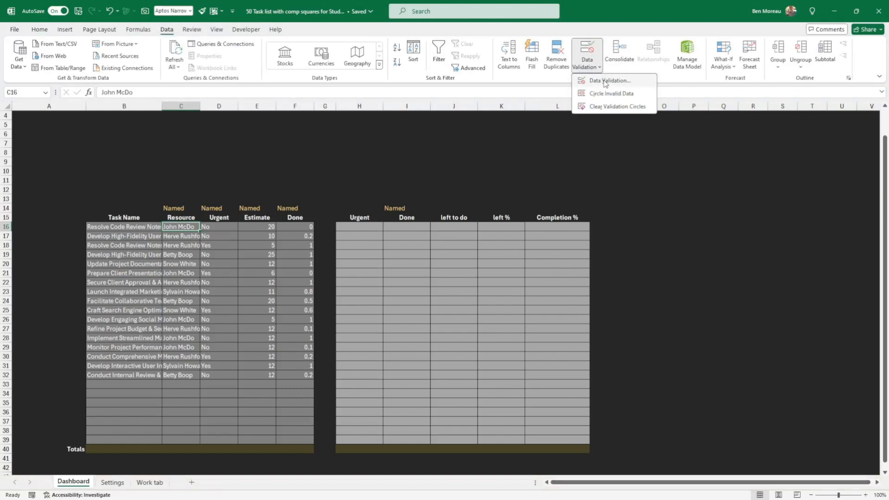
left_click(605, 81)
left_click(618, 169)
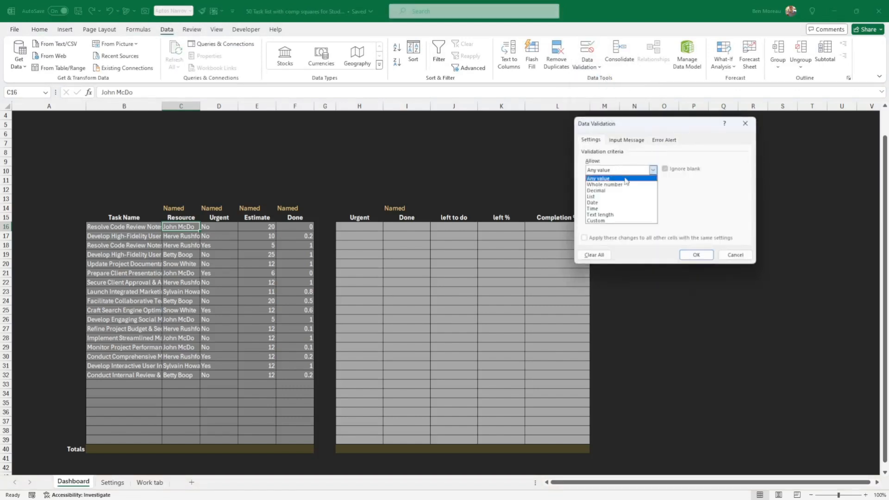
left_click(618, 196)
left_click(619, 208)
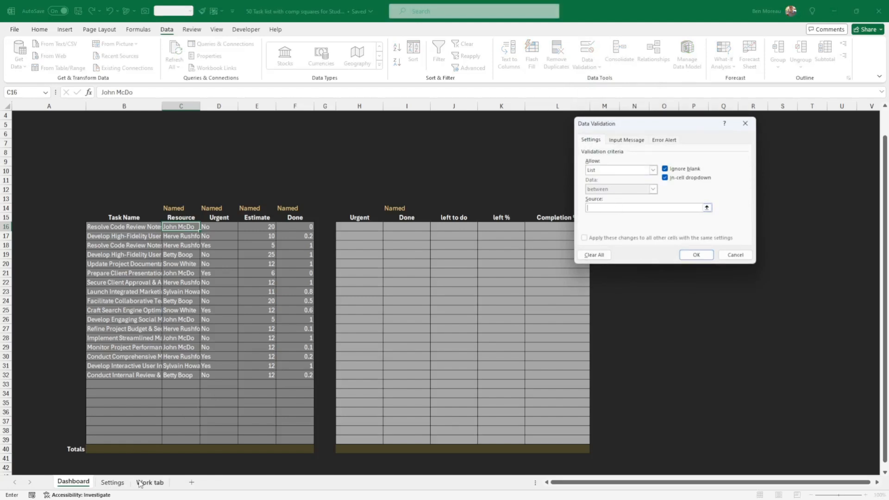
left_click(124, 487)
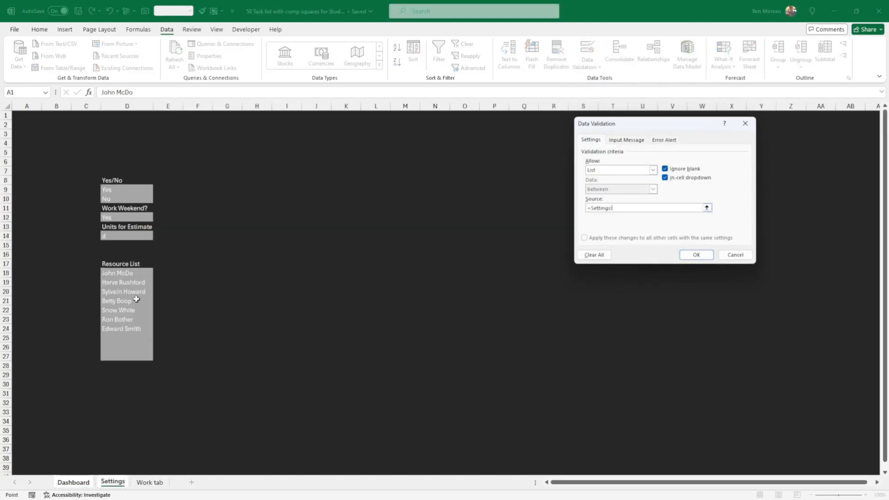
left_click_drag(123, 276, 121, 357)
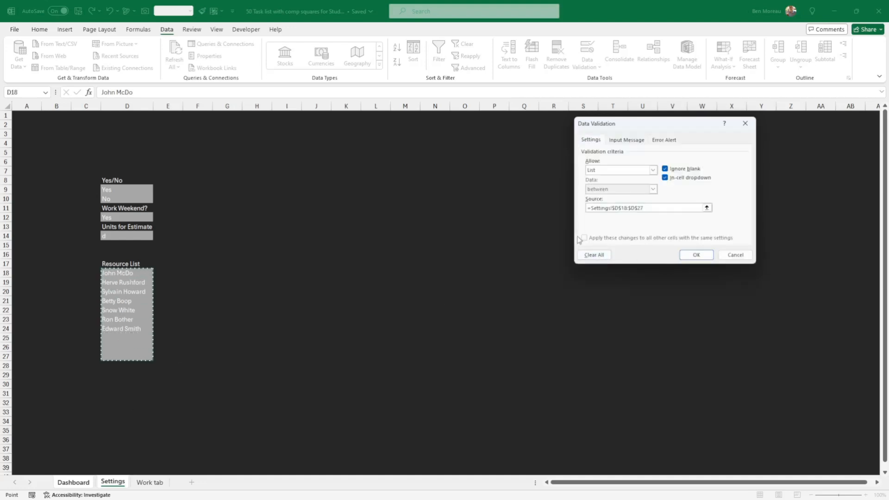
left_click(695, 255)
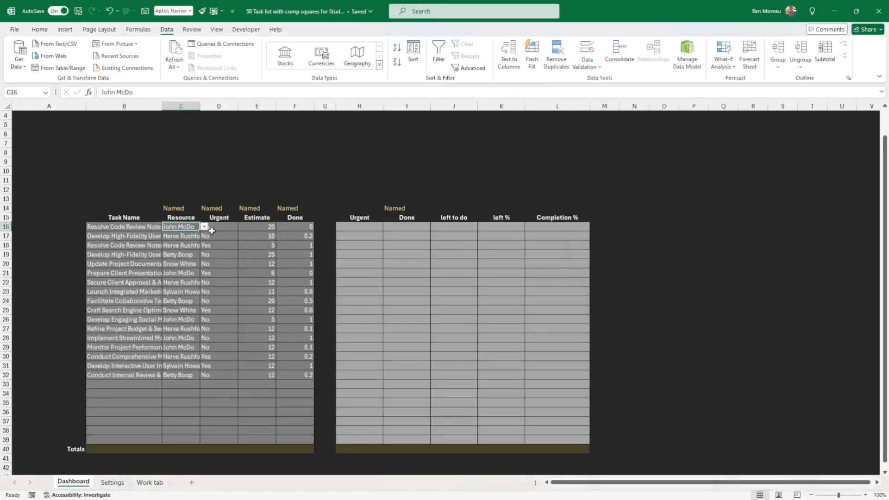
- Check the resource names offered by the drop-down in C16 without changing the selection
left_click(203, 226)
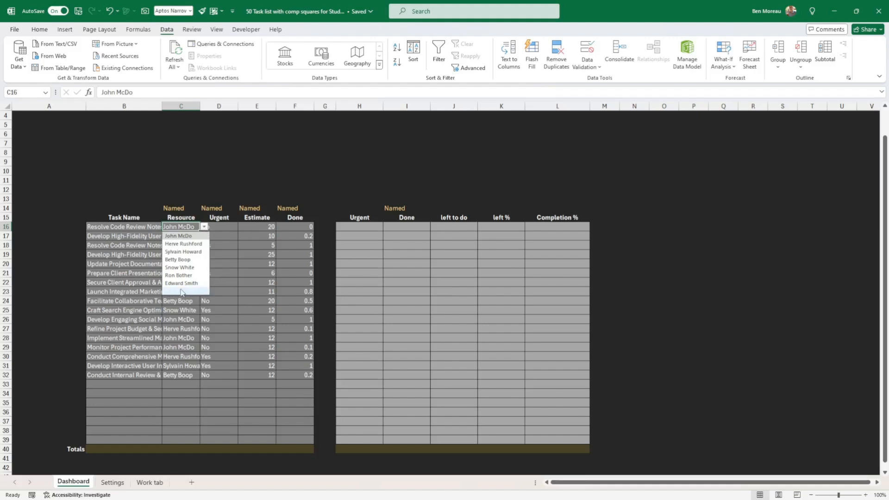
left_click(240, 290)
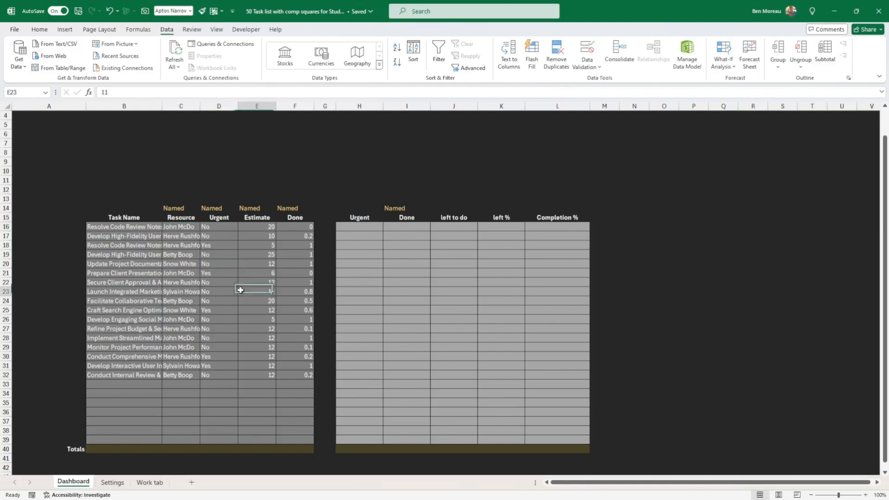
left_click(190, 227)
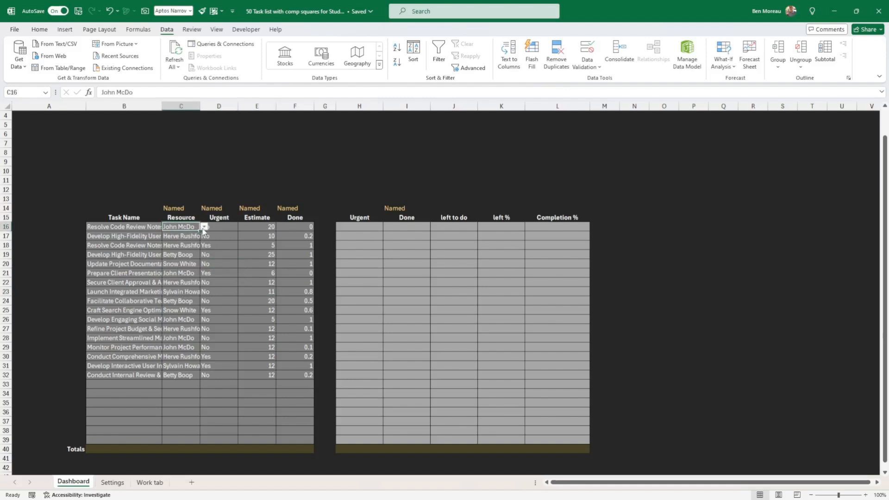
- Add List data validation to Urgent cell D16 with the source =Settings!$D$9:$D$10
left_click(227, 227)
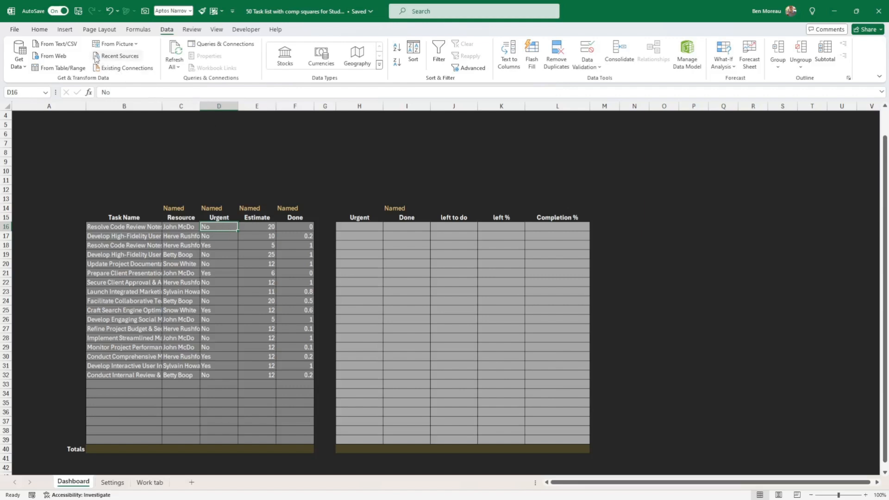
left_click(587, 68)
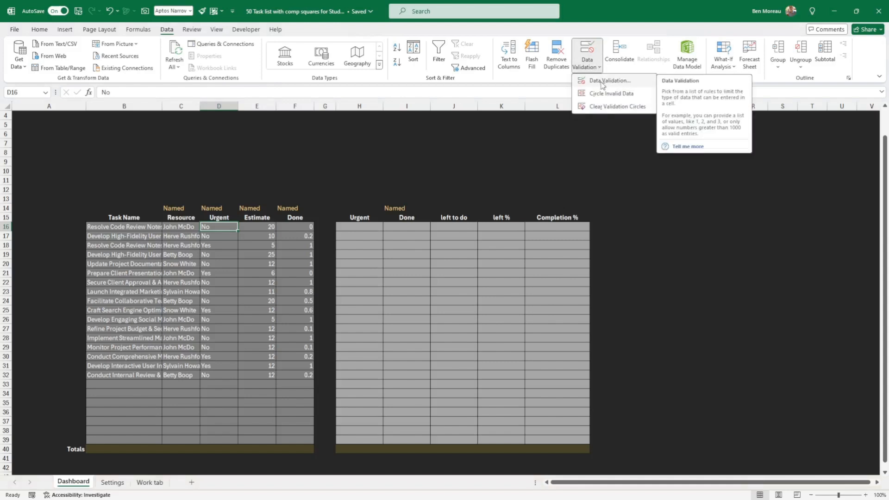
left_click(603, 82)
left_click(619, 170)
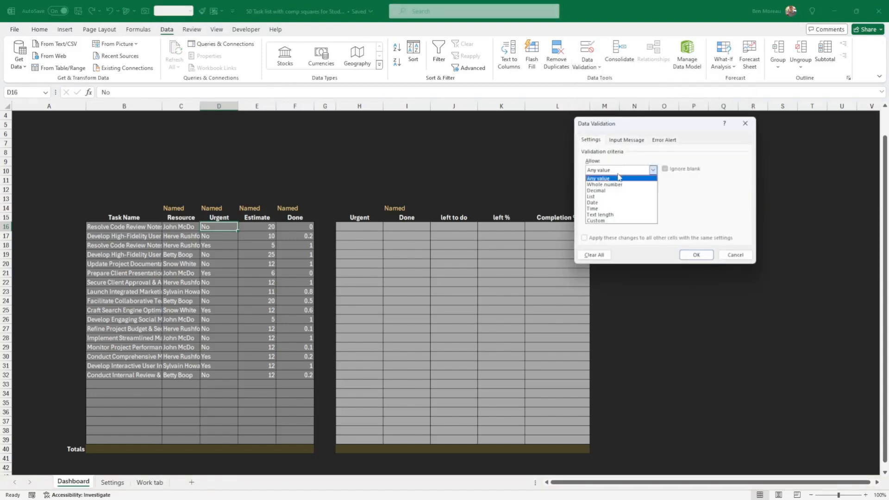
left_click(609, 200)
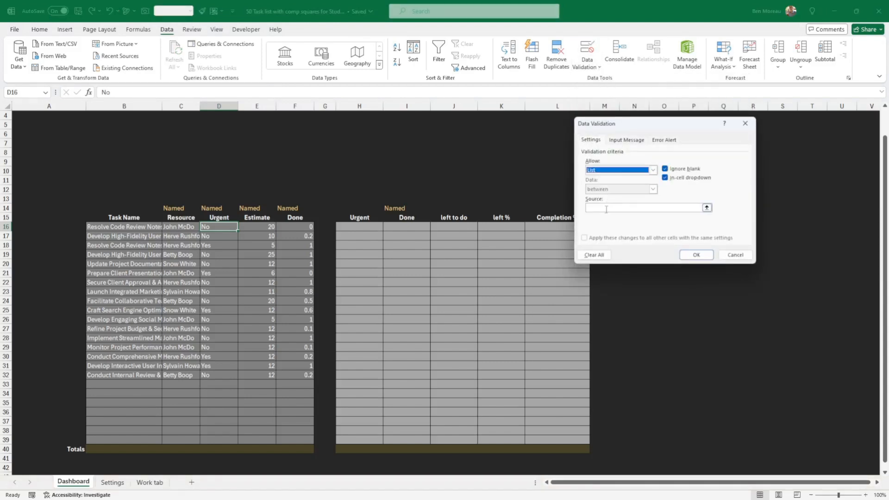
left_click(610, 207)
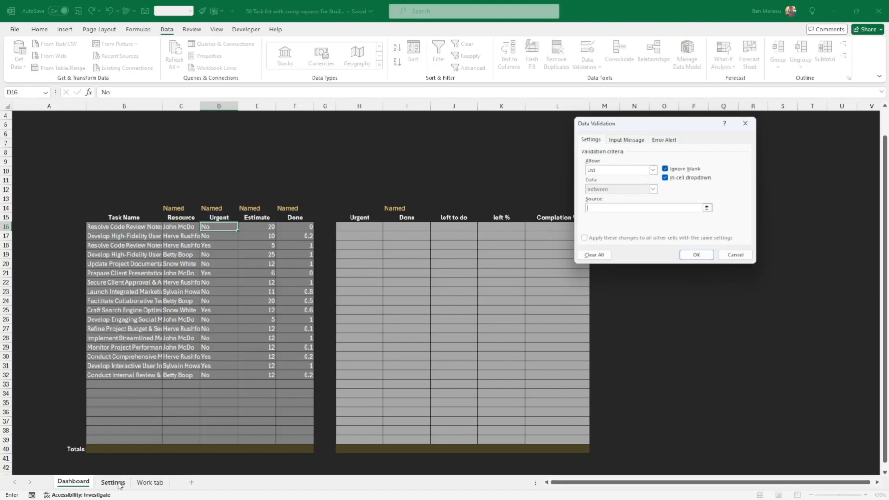
left_click(113, 483)
left_click(110, 190)
left_click_drag(111, 190, 110, 199)
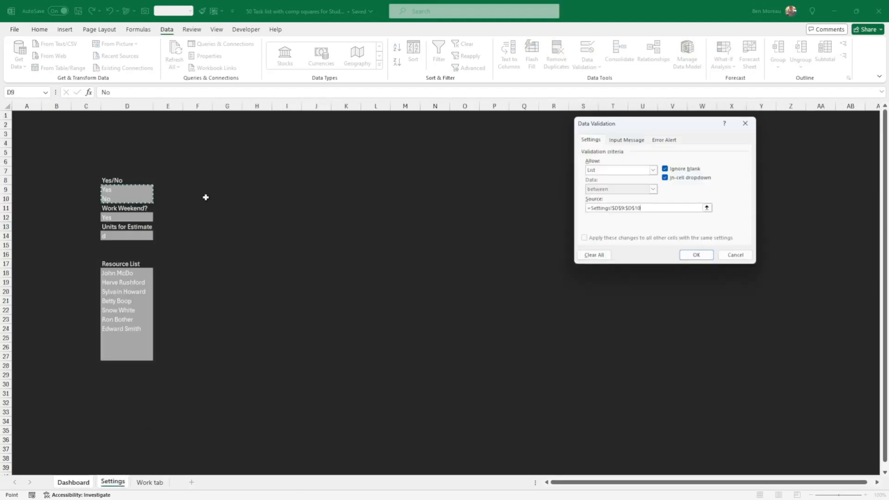
left_click(694, 254)
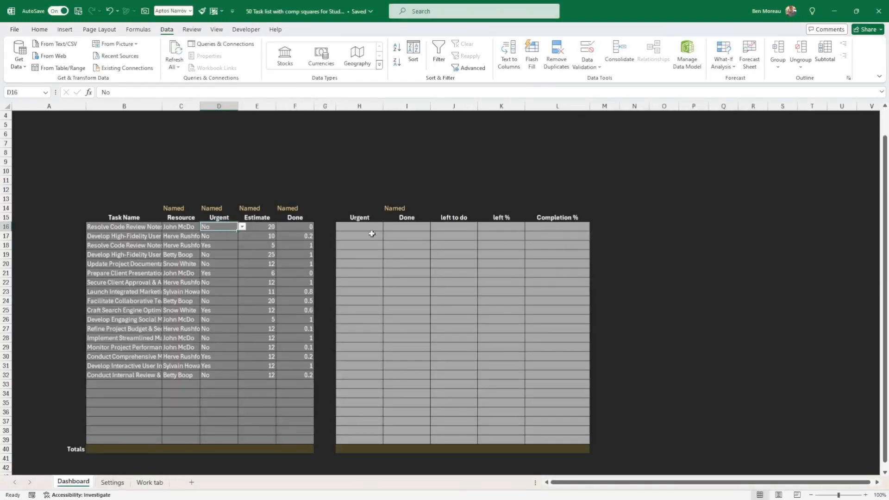
- Test the Urgent drop-down in D16 by choosing Yes and switching back to No
left_click(241, 228)
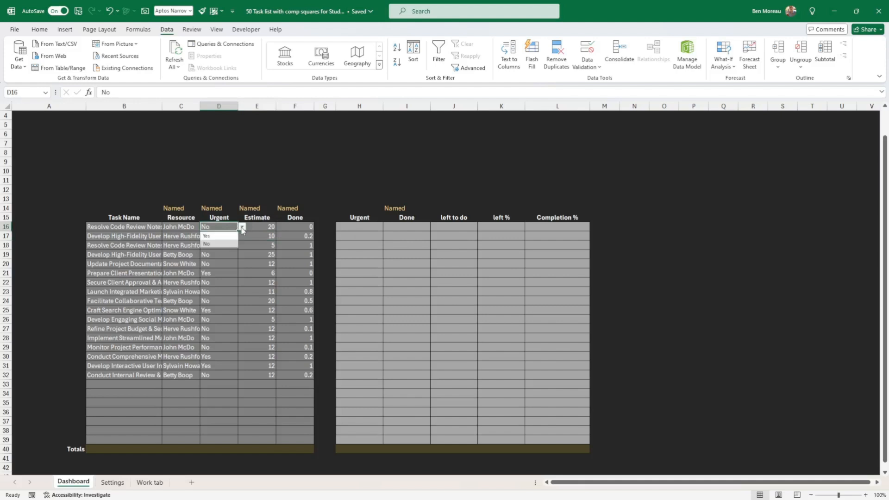
left_click(228, 236)
left_click(241, 227)
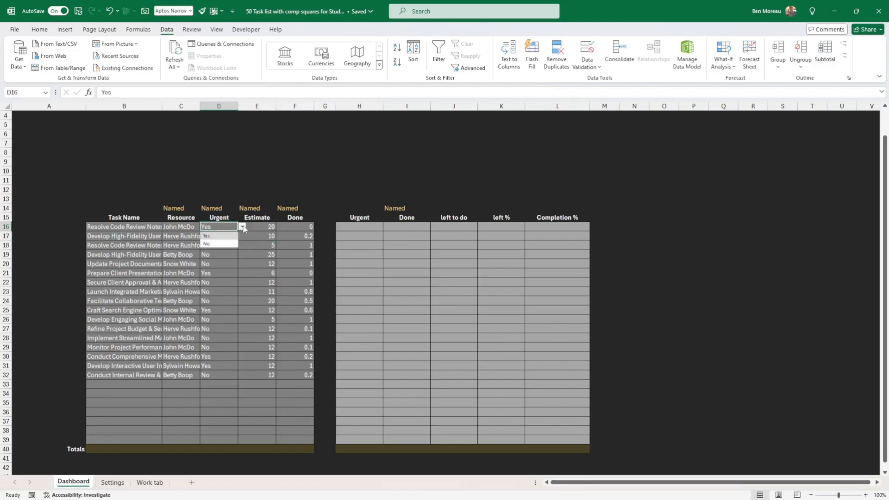
left_click(228, 245)
left_click(231, 263)
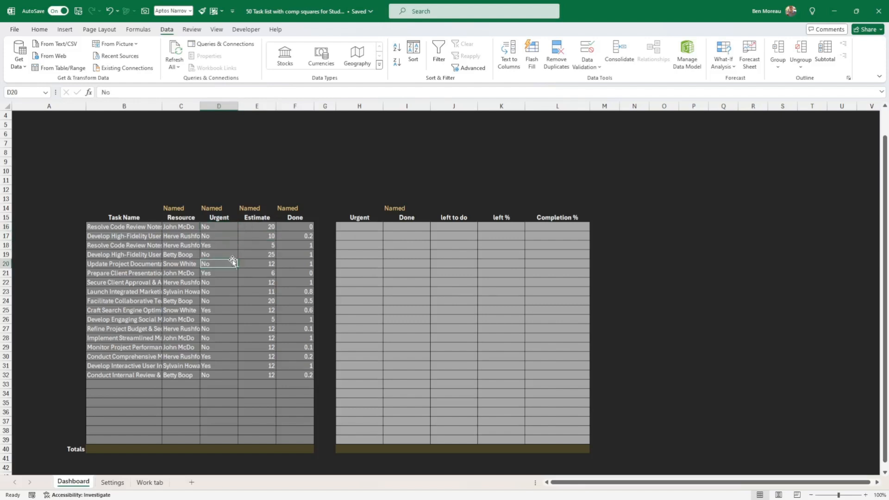
left_click(228, 227)
left_click(260, 228)
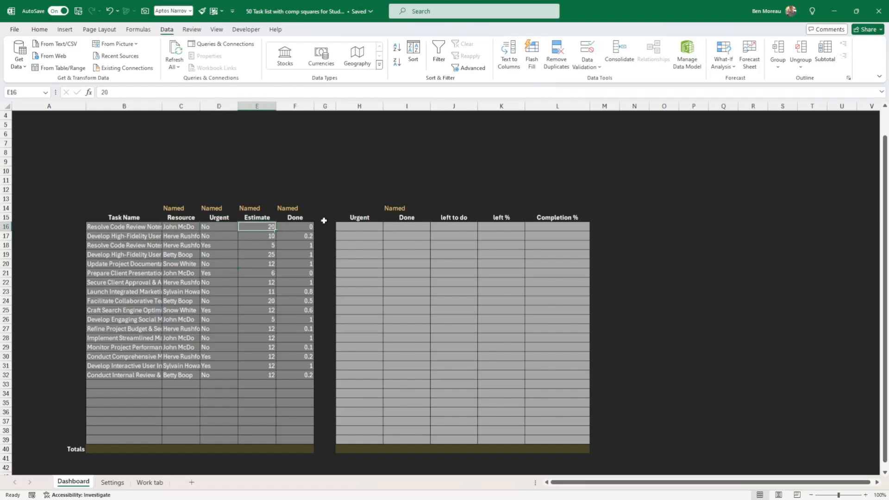
key("F2")
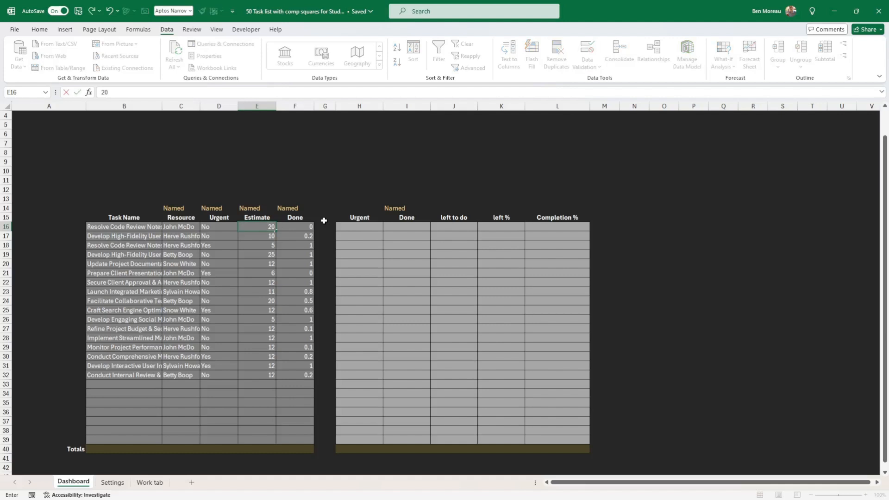
key("Return")
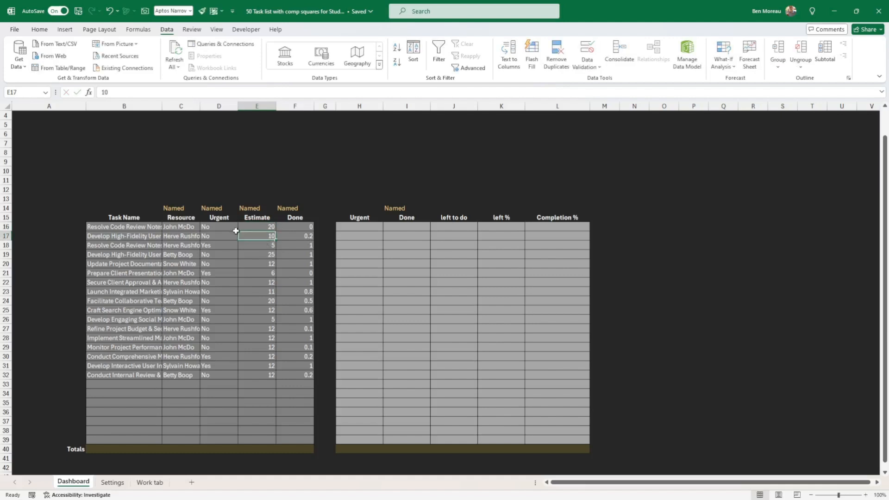
left_click(262, 226)
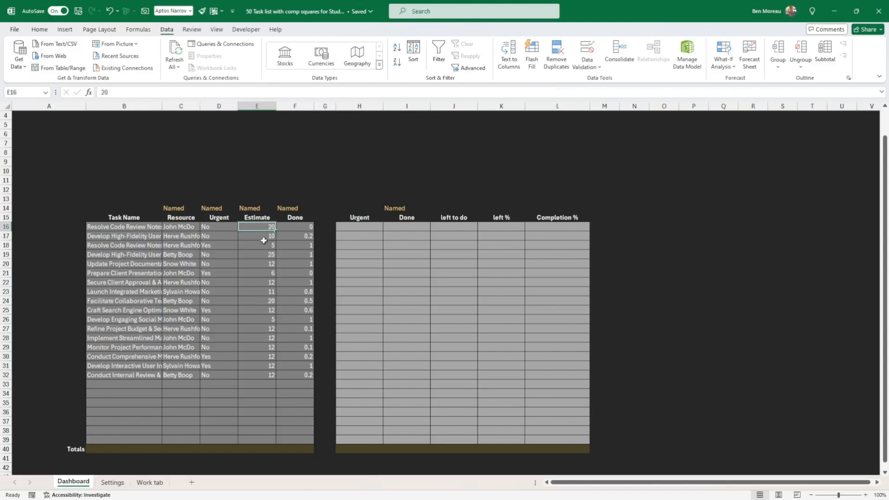
left_click(255, 374)
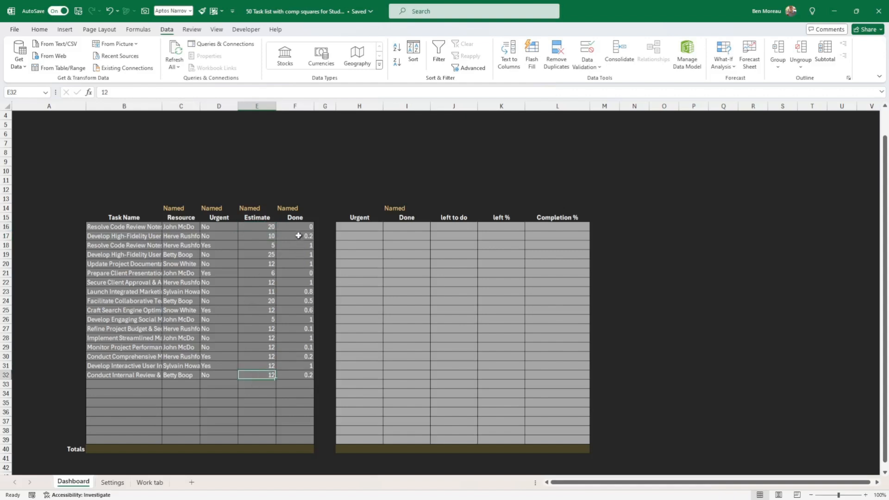
- Format the Done cells F16:F39 as percentages and center their contents
left_click_drag(298, 227, 292, 439)
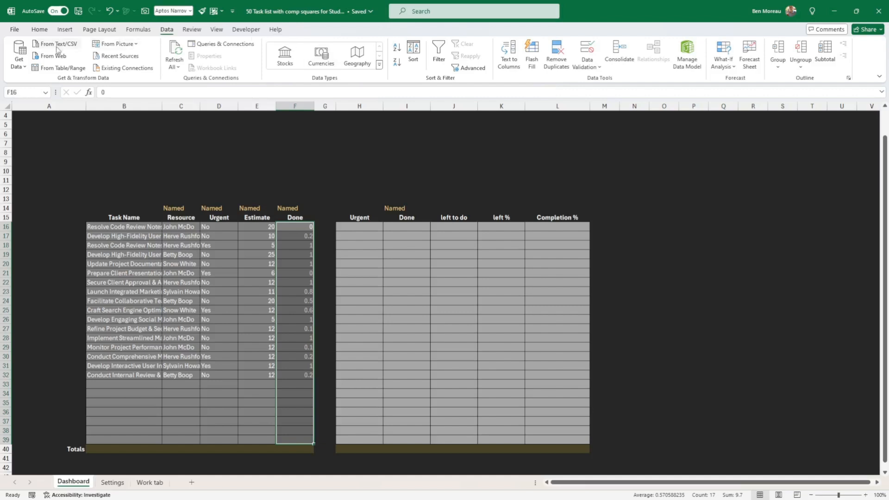
left_click(39, 29)
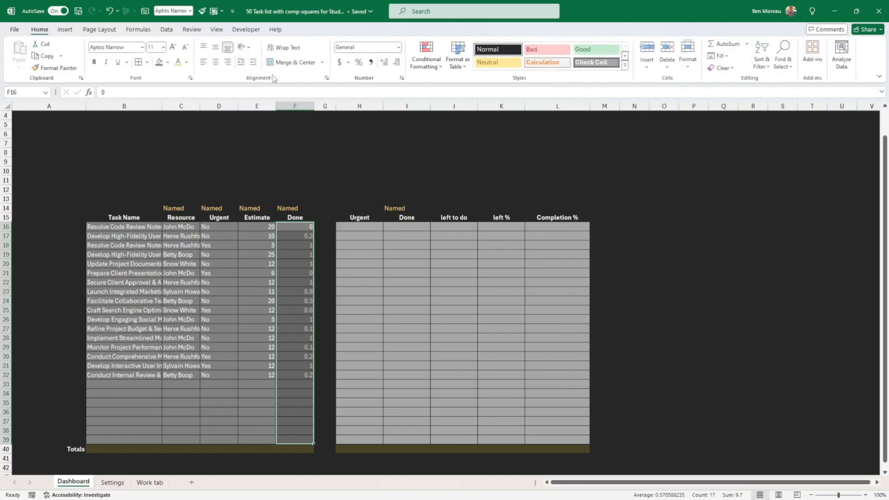
left_click(358, 62)
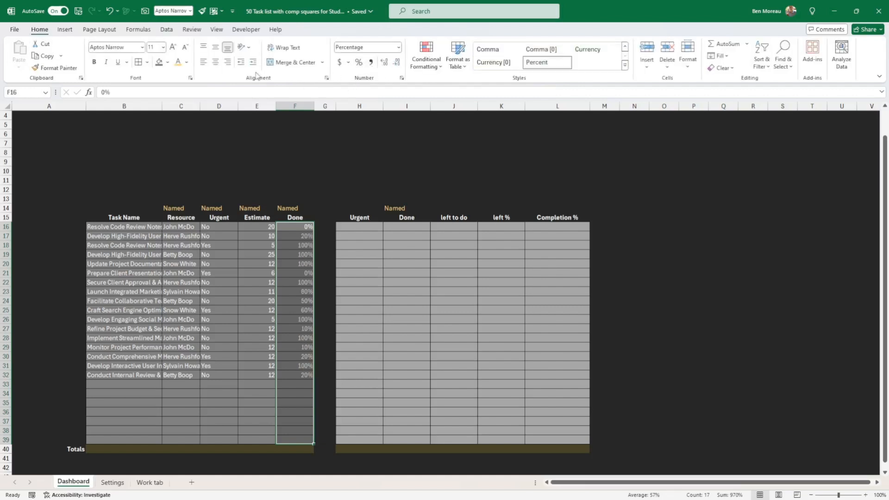
left_click(216, 62)
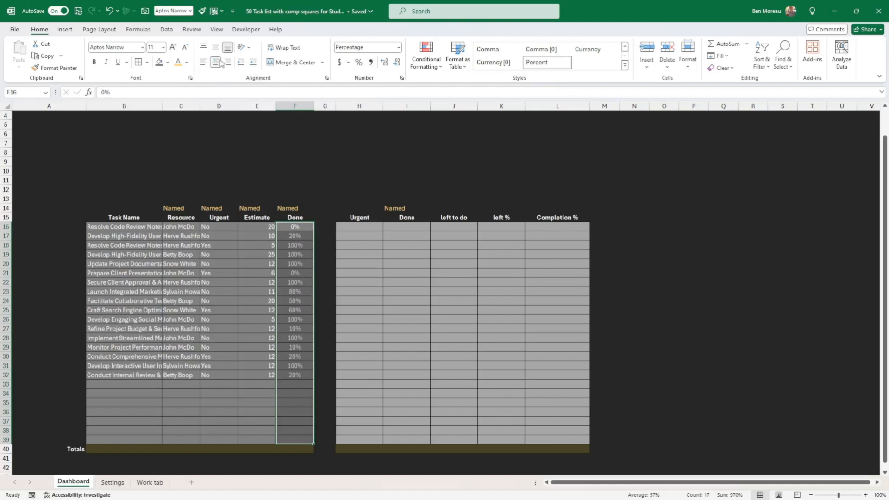
left_click(331, 207)
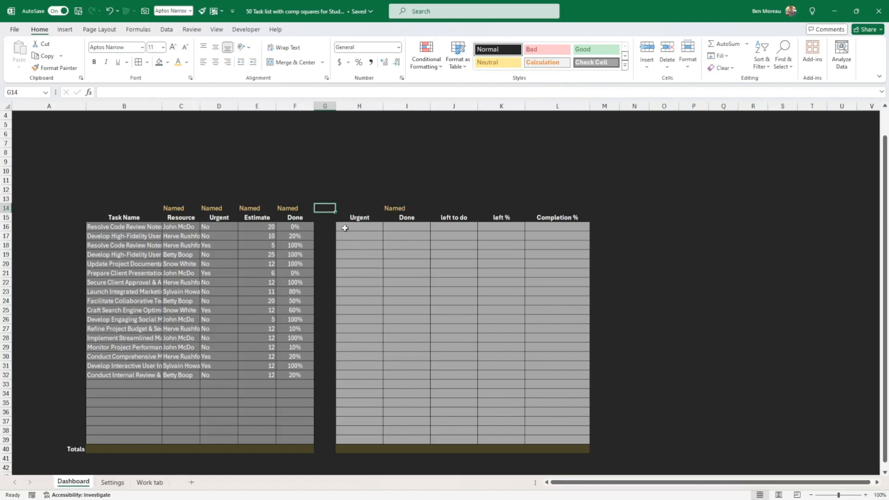
- Center the contents of the Urgent cells D16:D39 and the Estimate cells E16:E39
left_click_drag(206, 224, 203, 442)
left_click(216, 62)
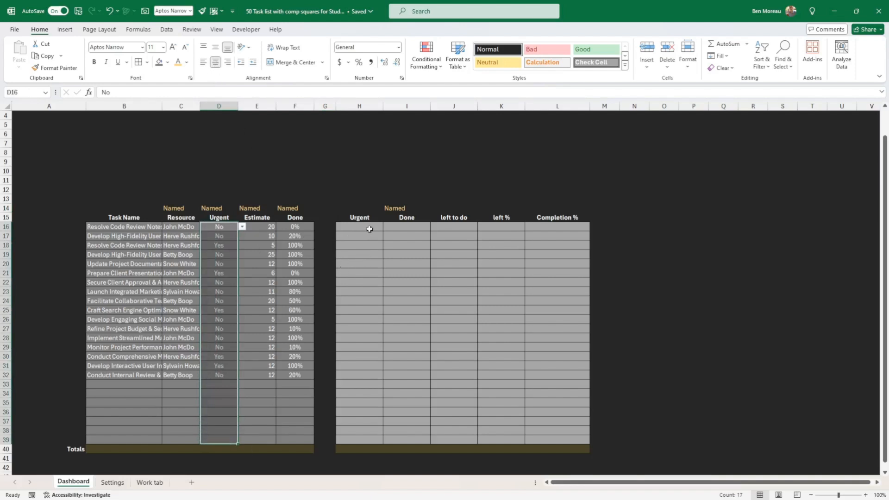
left_click(368, 225)
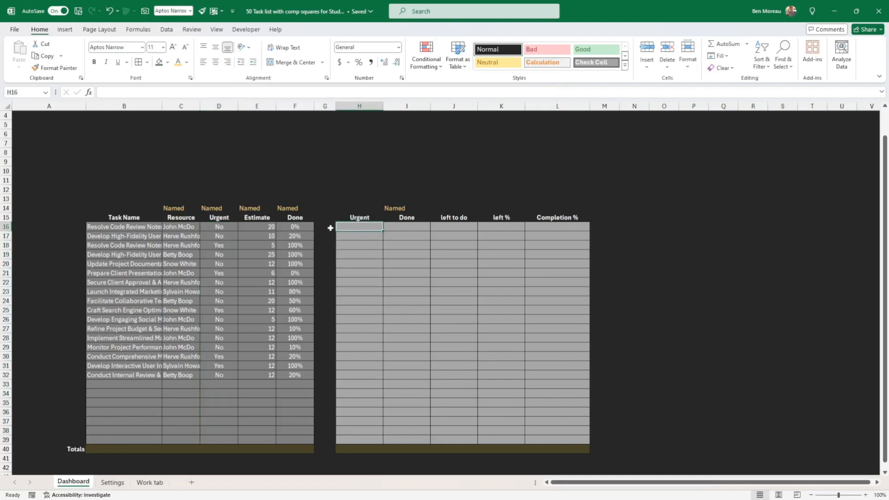
left_click_drag(264, 226, 262, 441)
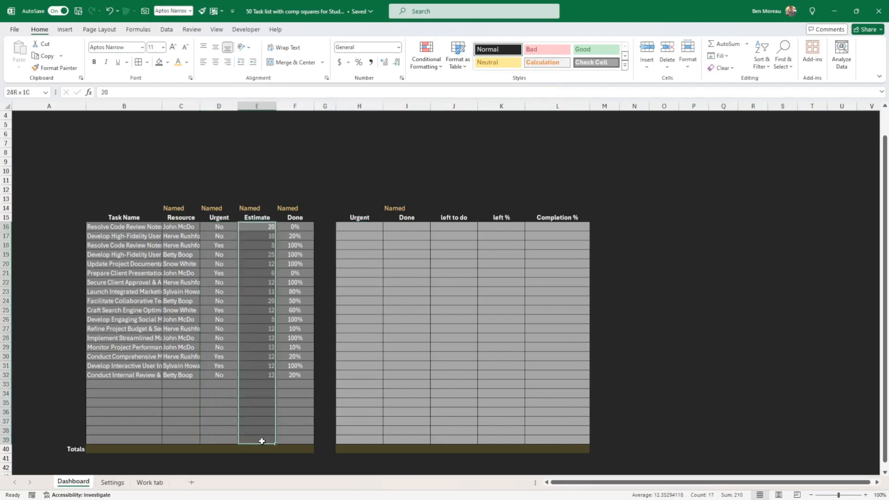
left_click(215, 62)
left_click(358, 226)
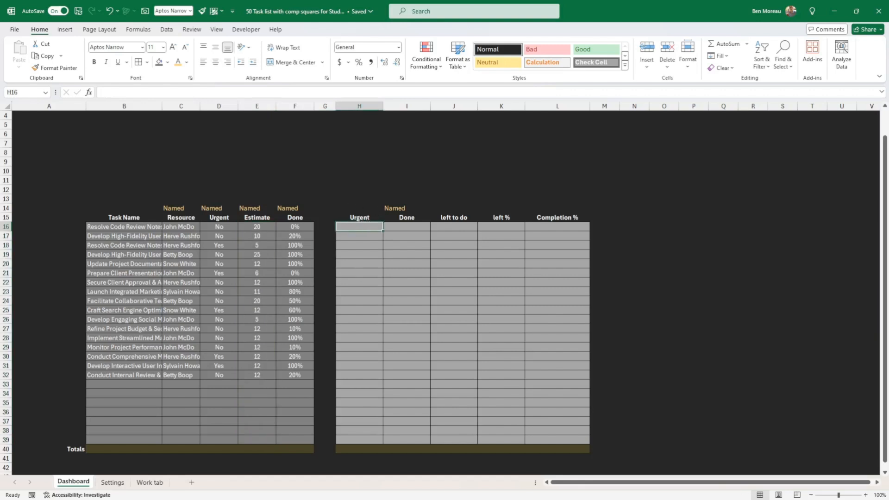
- Go to the Work tab sheet and select the first Unichar cell, E7
left_click(113, 482)
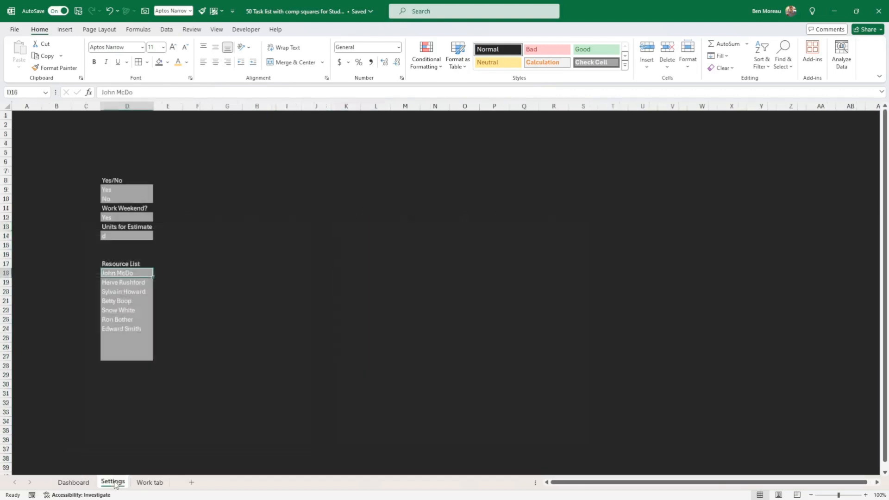
left_click(149, 483)
left_click(146, 171)
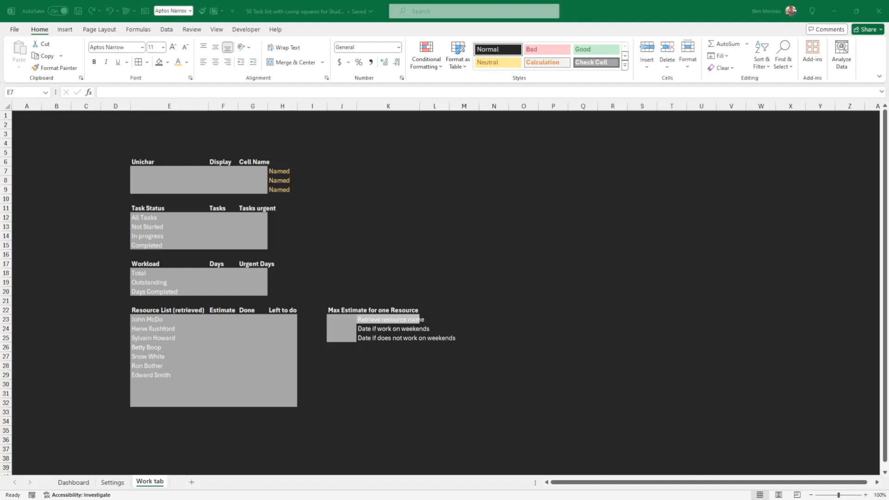
- Look through the fonts and symbols available in the Symbol dialog for cell E7, then close it without inserting anything
left_click(69, 29)
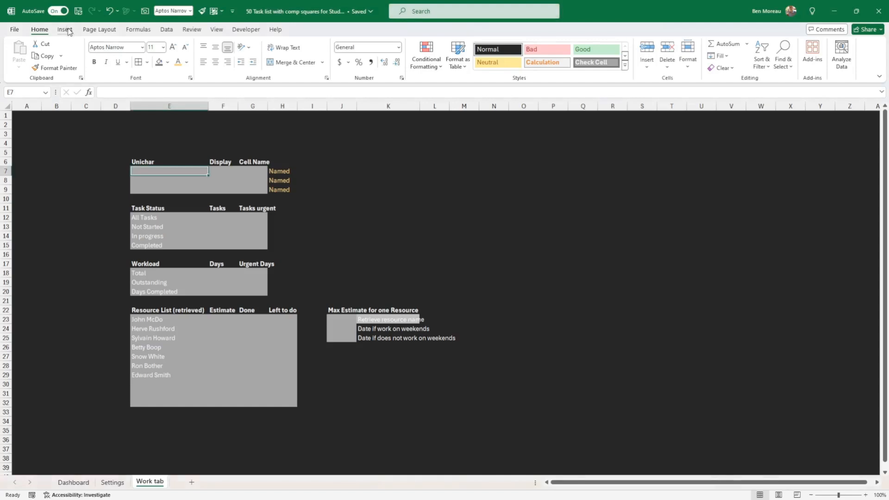
left_click(69, 29)
left_click(828, 50)
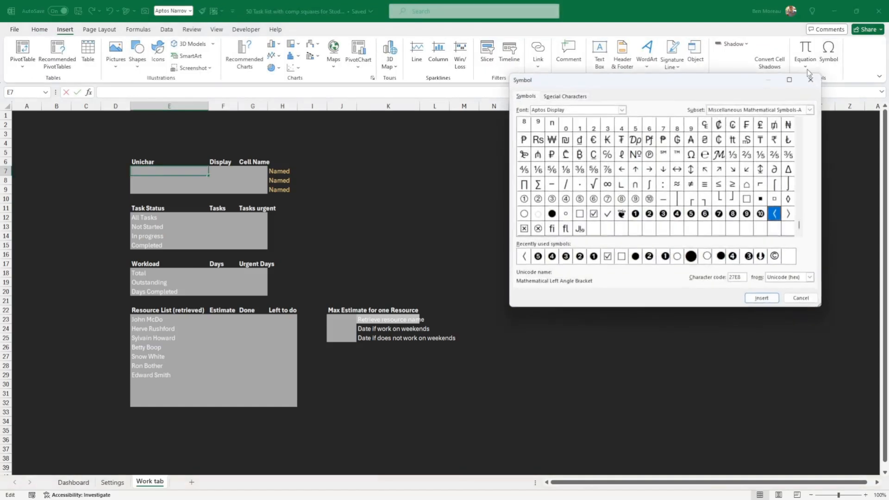
left_click(622, 109)
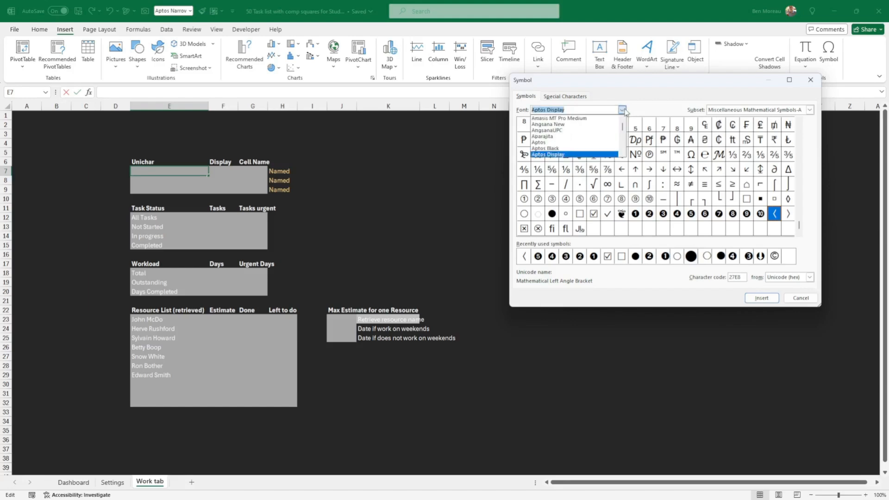
left_click_drag(624, 133, 630, 147)
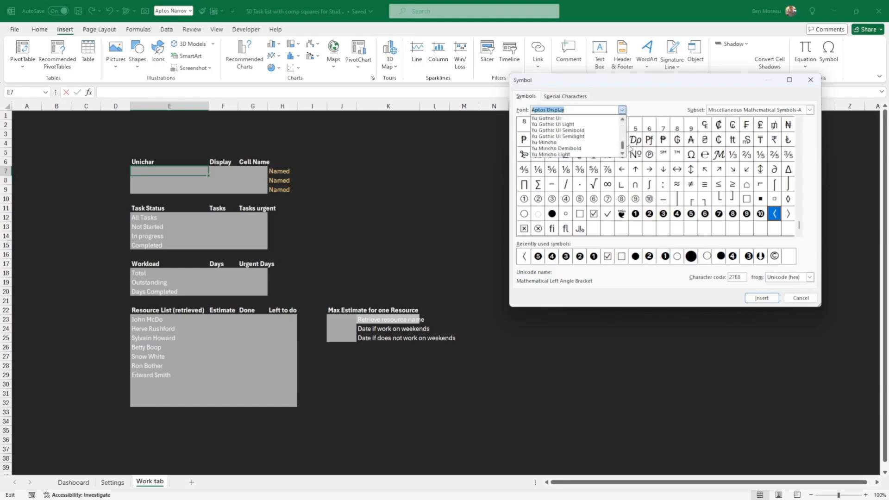
left_click(800, 299)
left_click(800, 300)
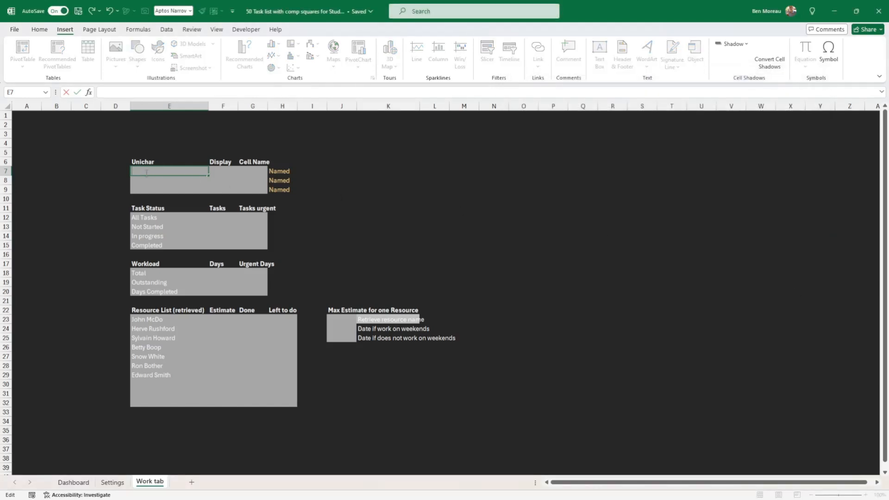
left_click(44, 32)
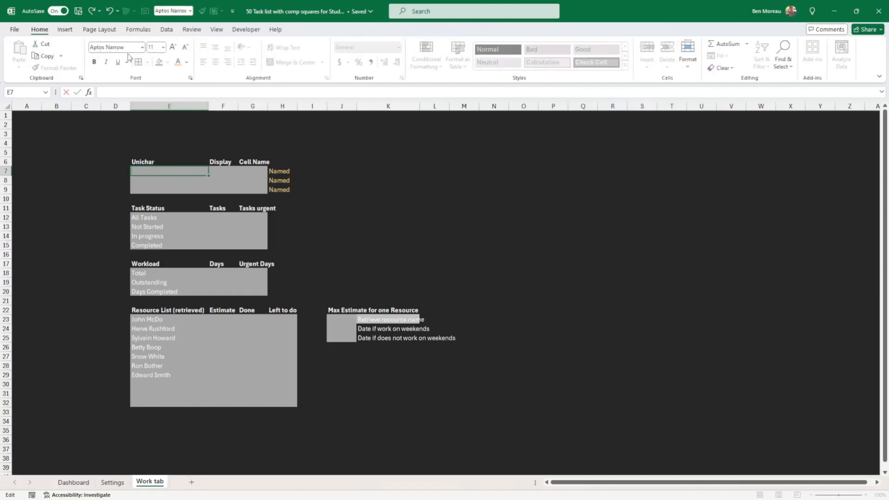
key("alt+Tab")
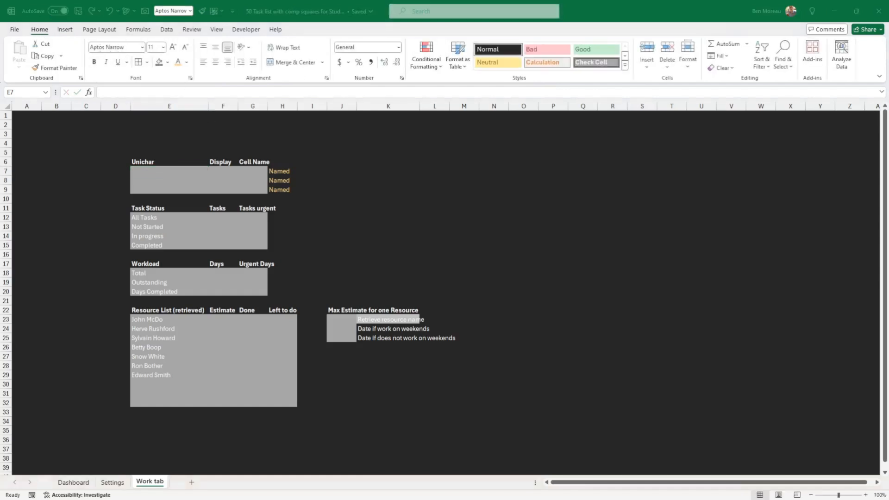
- Enter the character code 11035 in Unichar cell E7 and make column E slightly narrower
left_click(170, 172)
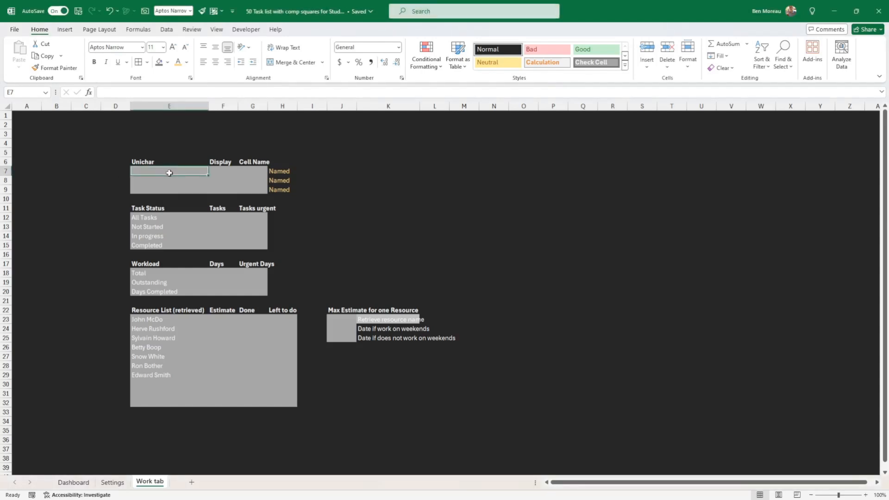
type("11035")
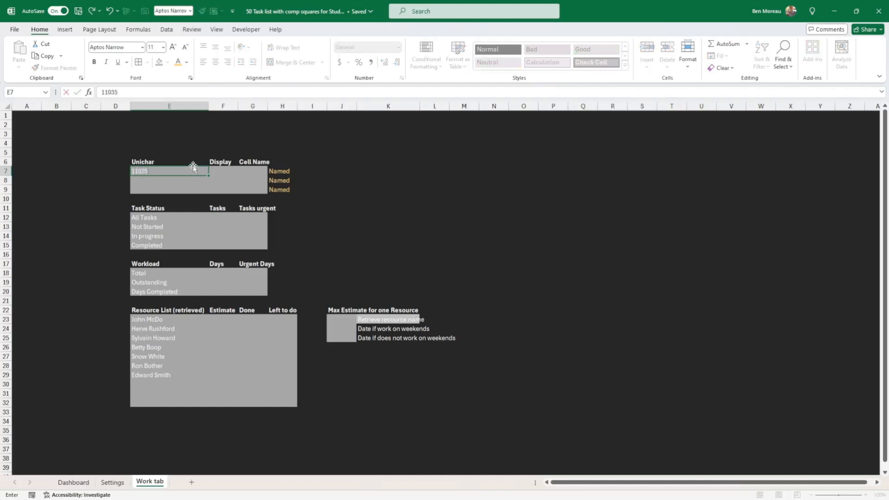
key("ctrl+Return")
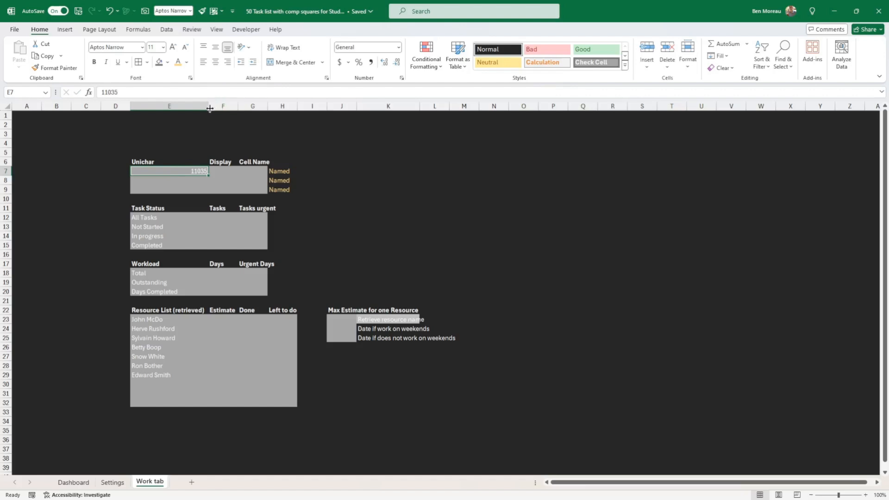
mouse_move(208, 106)
left_mouse_down()
mouse_move(179, 111)
mouse_move(198, 115)
left_mouse_up()
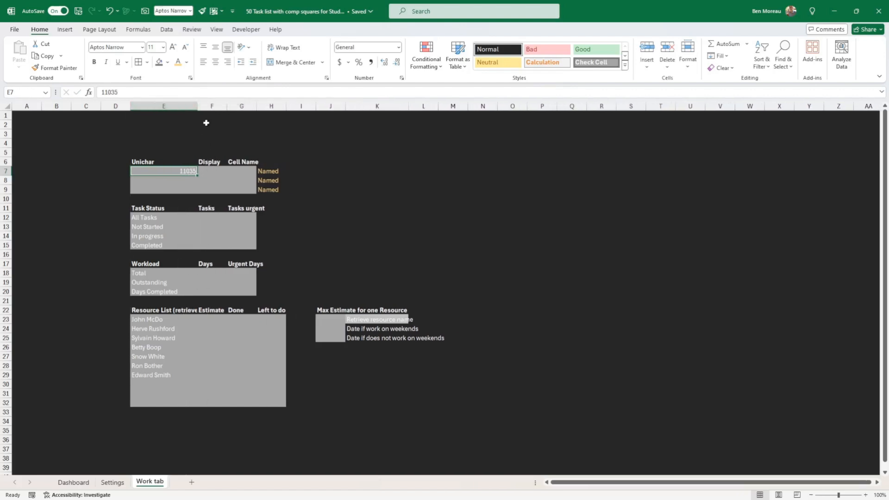
- Enter the formula =UNICHAR(E7) in Display cell F7 to show the symbol for the code beside it
left_click(210, 171)
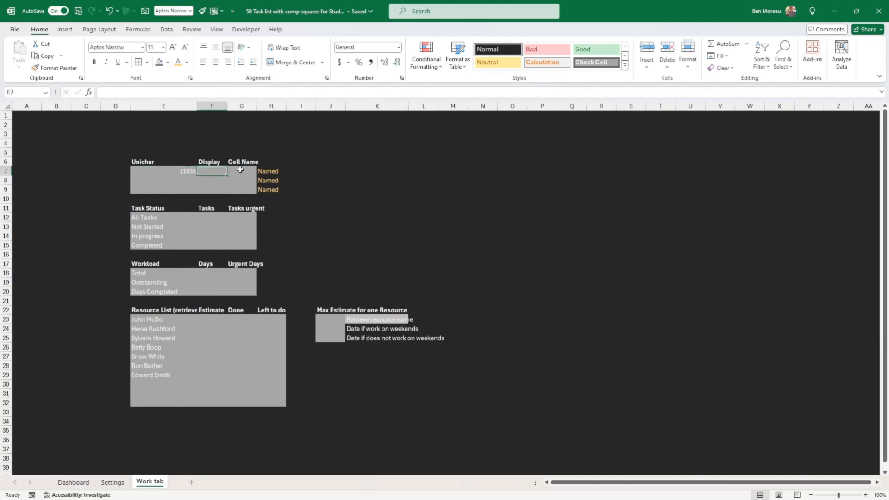
type("=u")
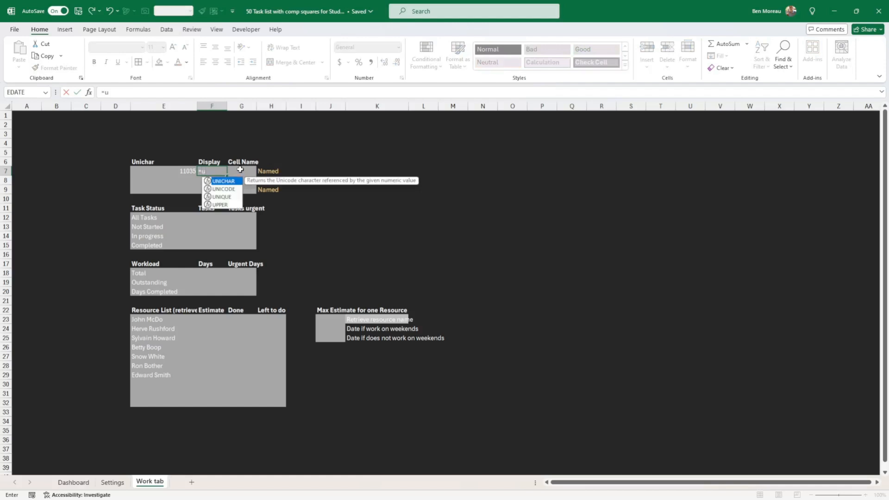
type("nicha")
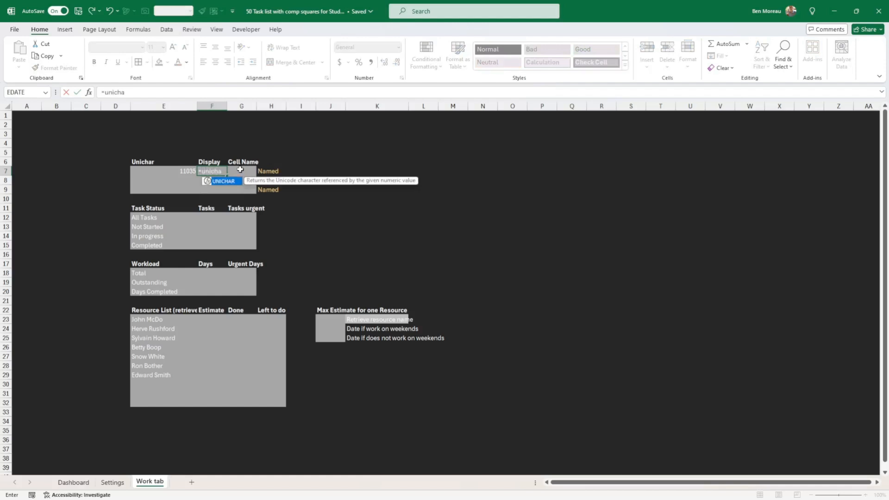
type("r(")
key("Left")
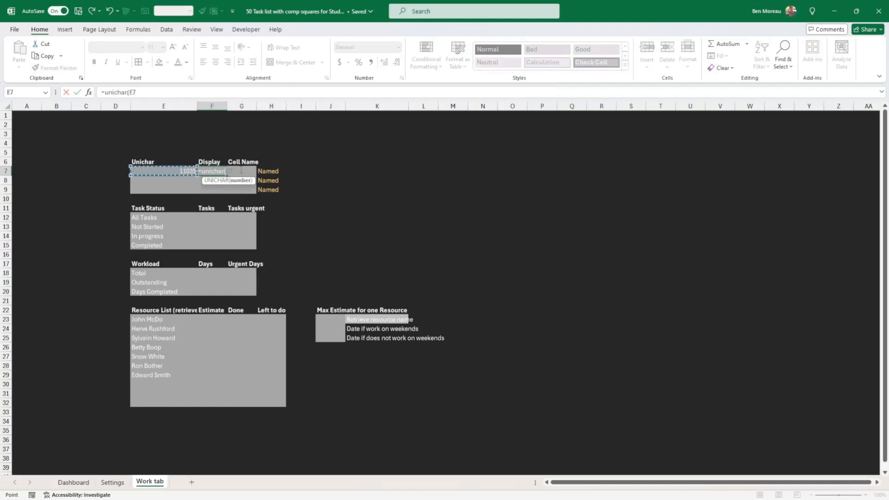
key("Return")
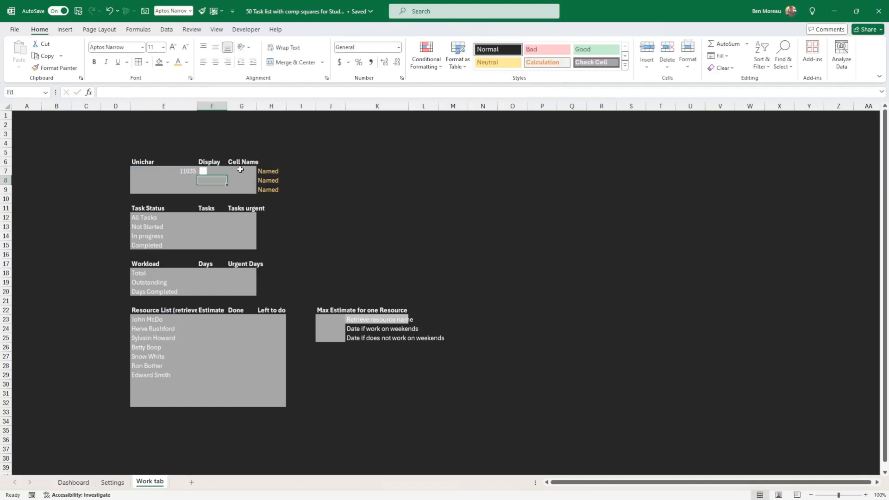
key("Up")
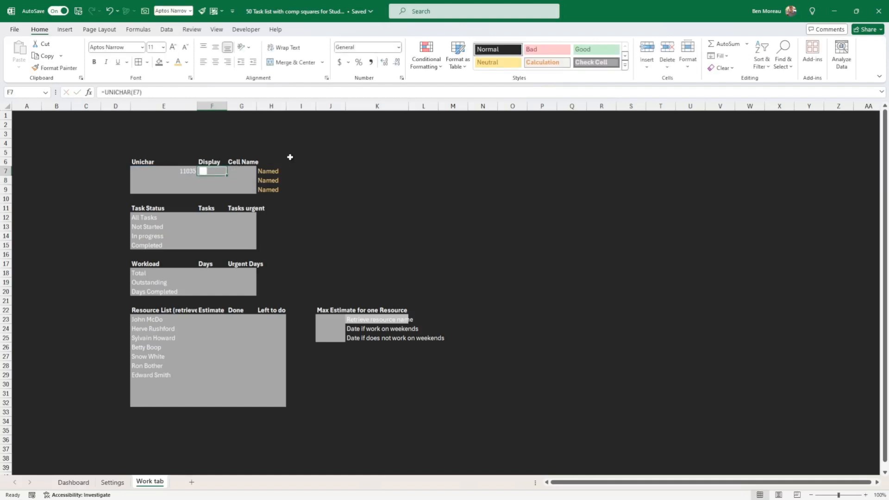
- Fill E7:F7 down to row 9, continuing the codes as 11036 and 11037 along with their UNICHAR formulas
left_click(182, 173)
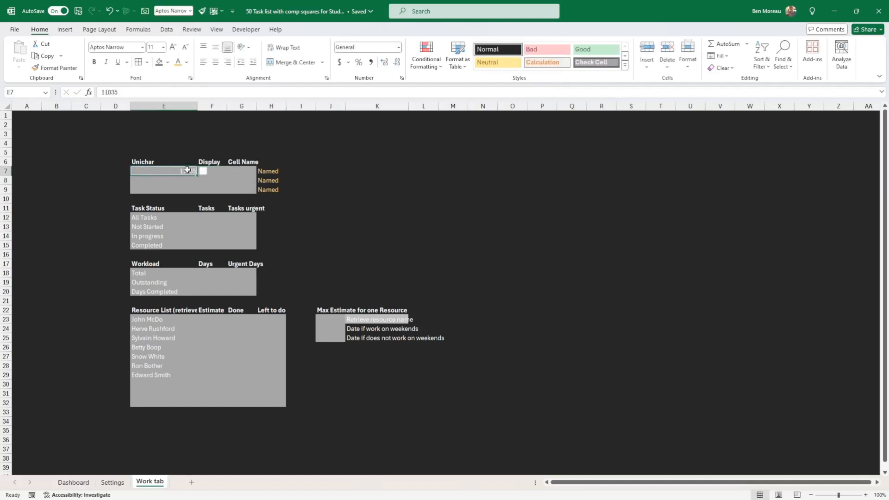
left_click_drag(188, 172, 226, 191)
left_click(208, 180)
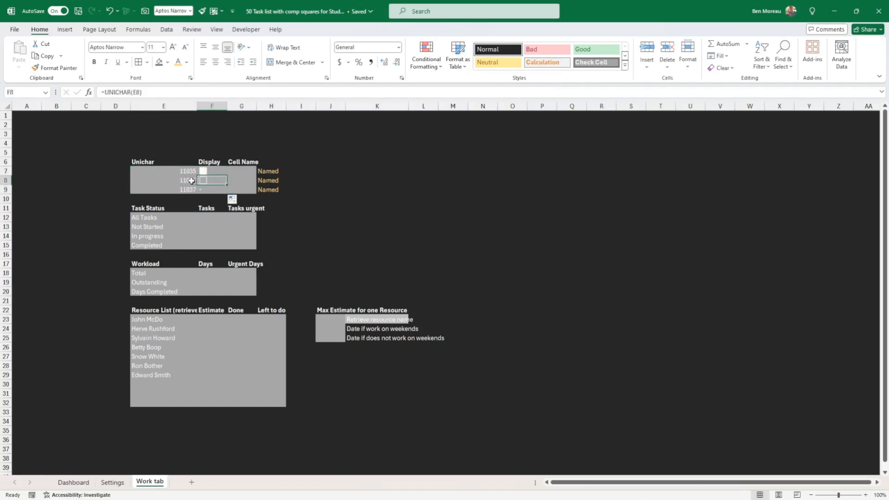
left_click(187, 180)
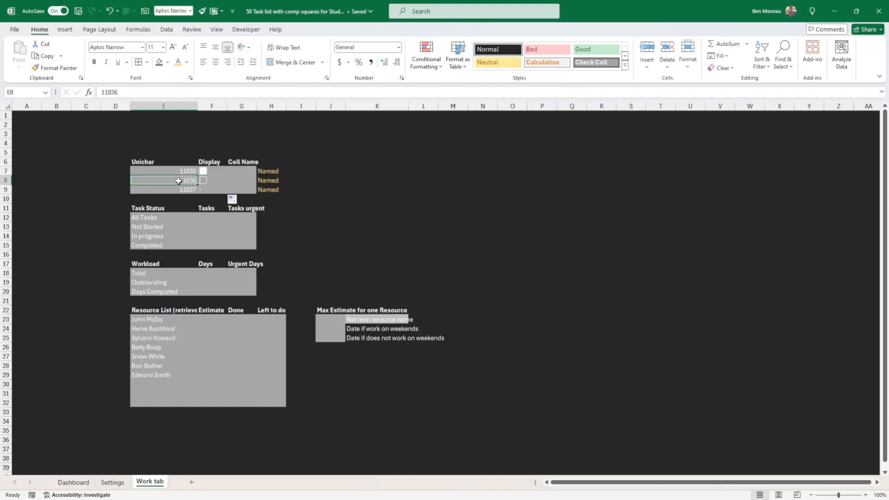
- Replace the third Unichar code in E9 with 10026, the code for the star symbol
left_click(216, 179)
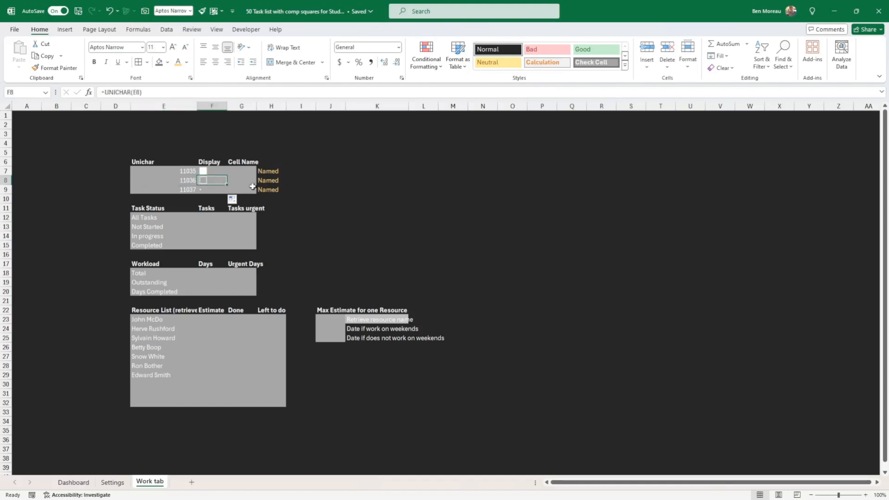
left_click(192, 189)
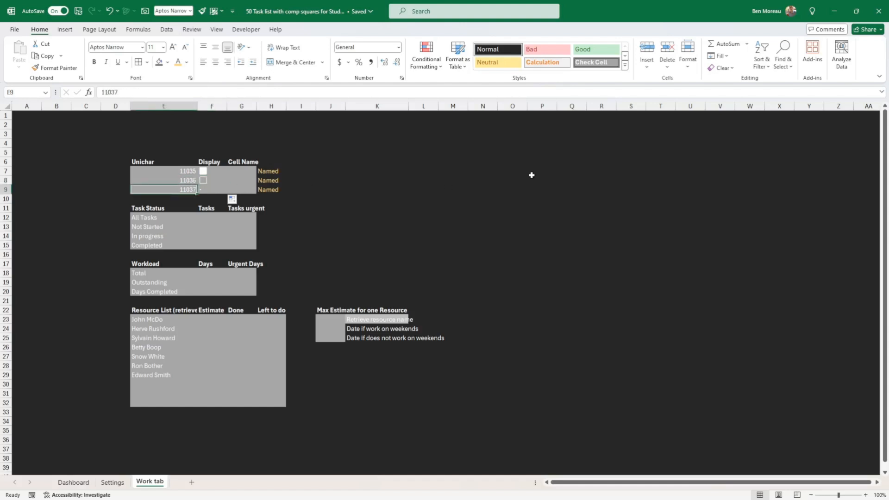
type("10026")
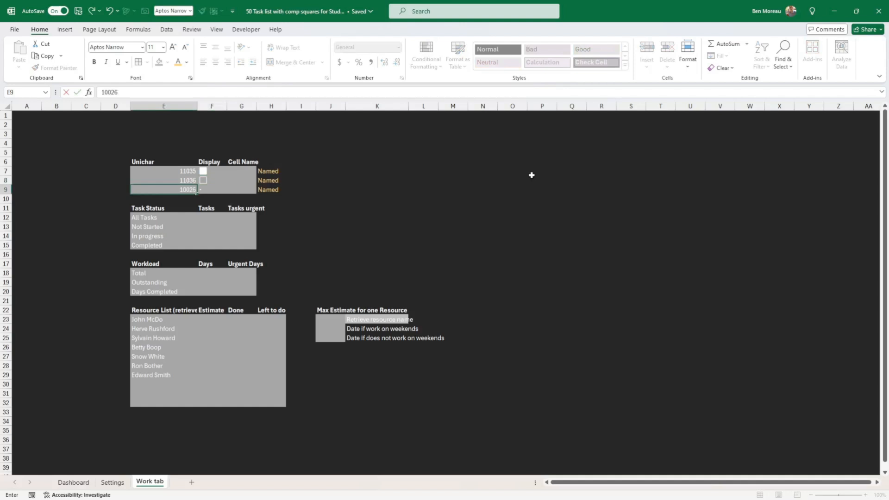
key("Return")
key("Up")
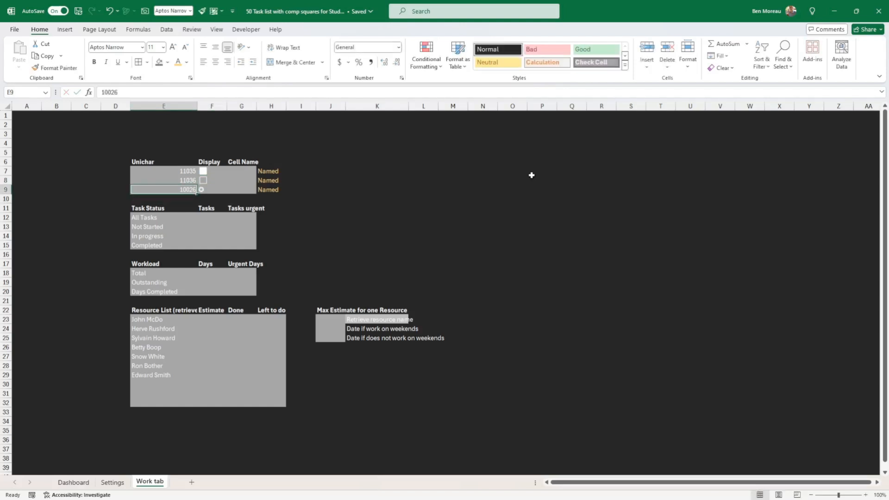
key("Right")
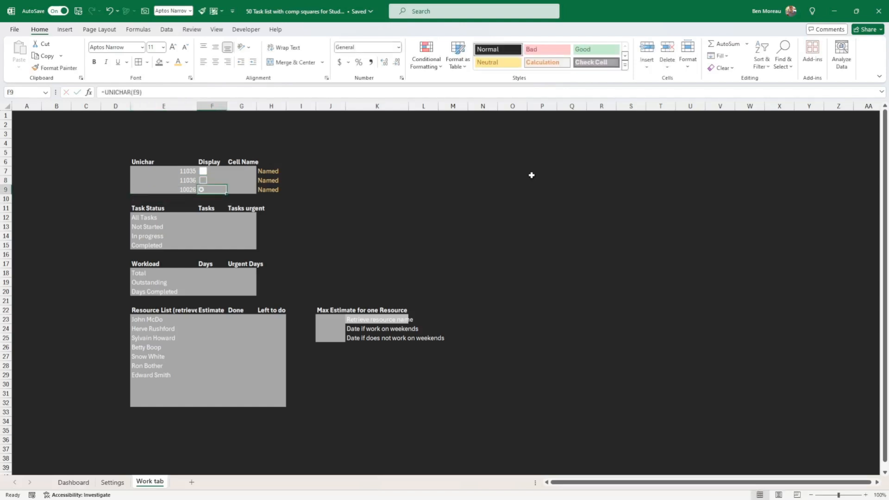
- Enter the labels Squaredone, Squarenotdone and Star in the Cell Name cells G7:G9
key("Up")
key("Up")
key("Right")
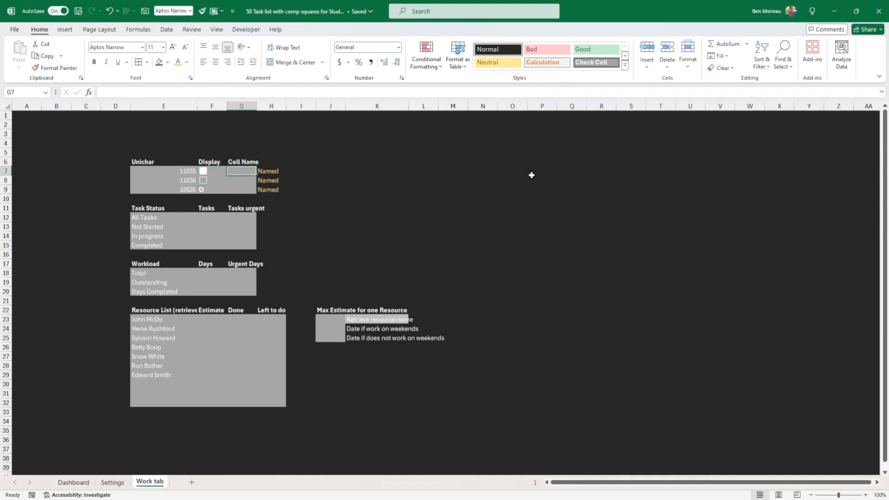
type("S")
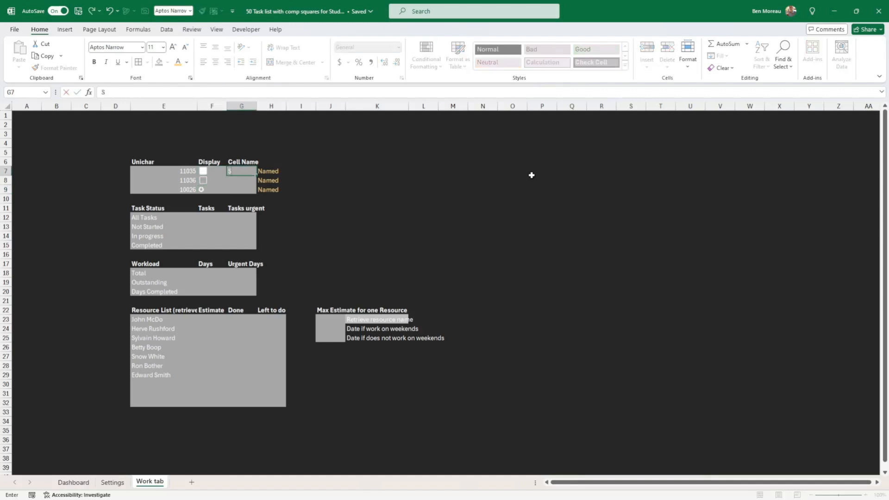
type("quaredon")
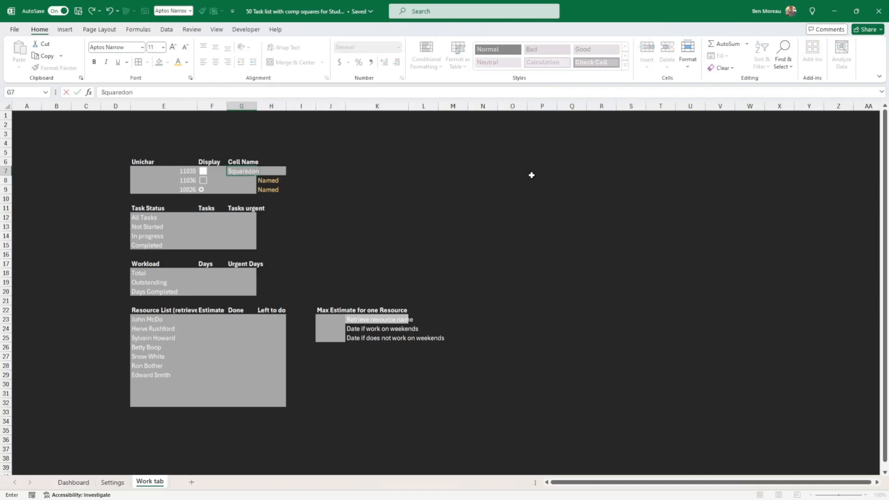
type("e")
key("Return")
type("S")
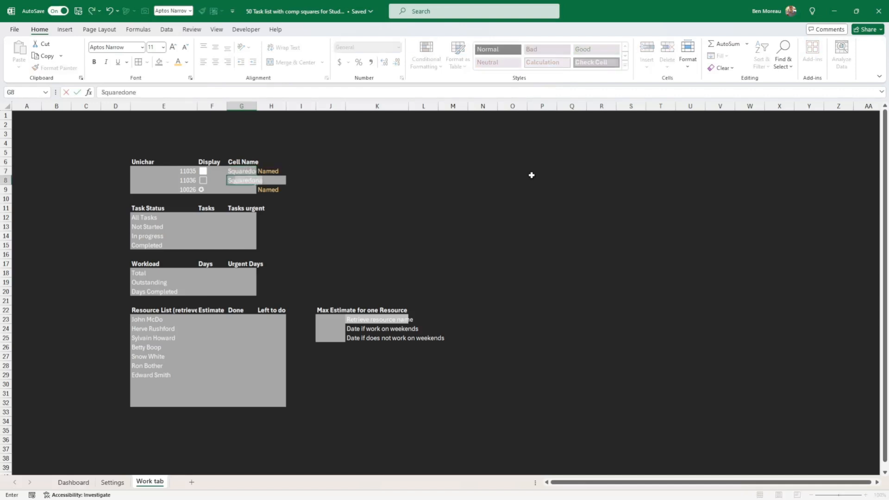
type("quarenotdone")
key("Return")
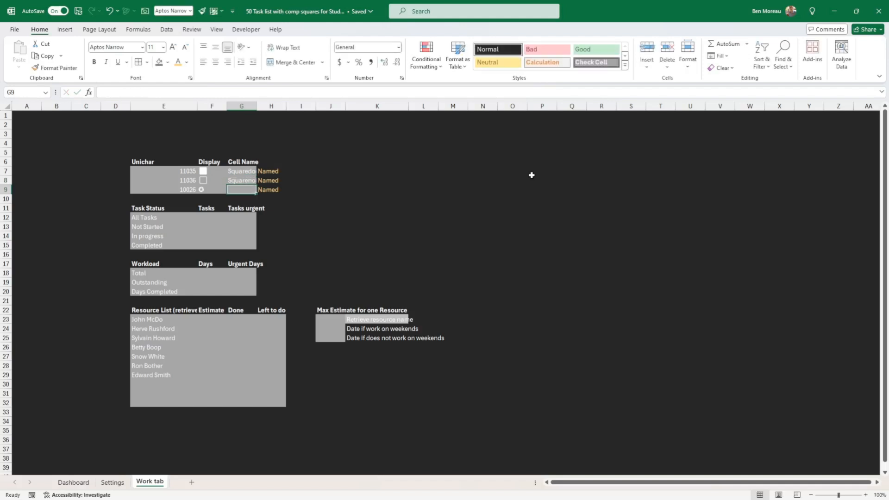
type("S")
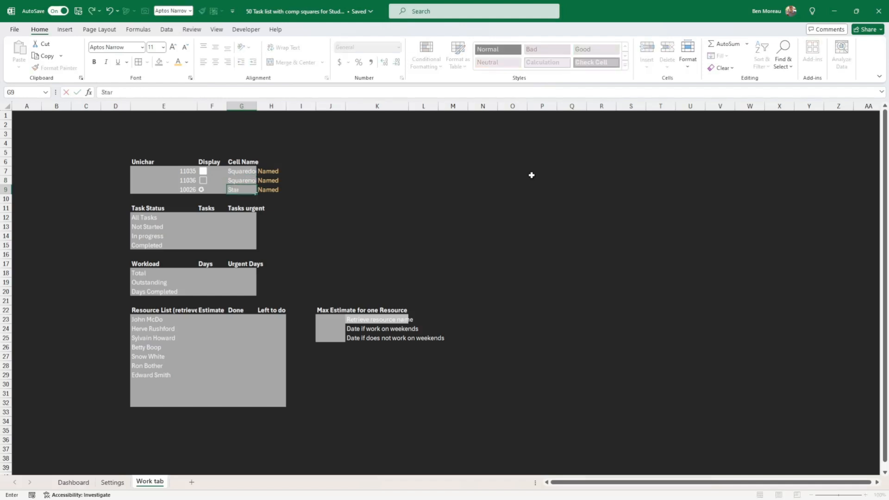
type("tar")
key("ctrl+Return")
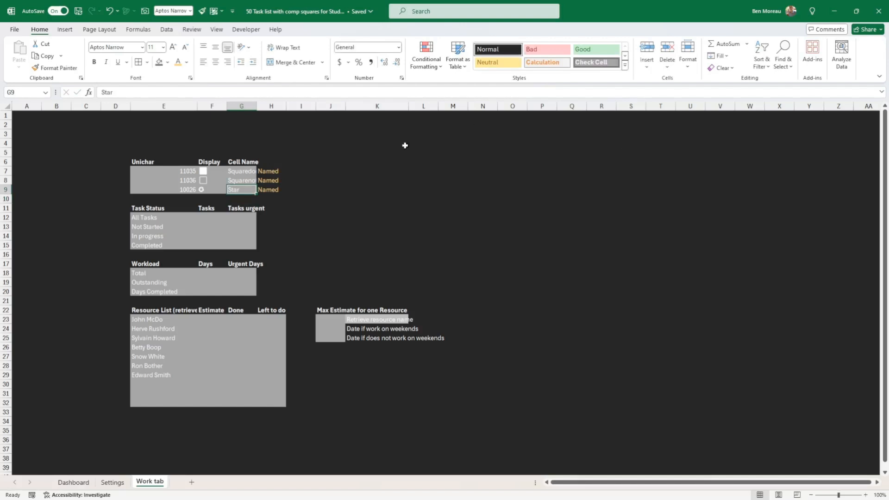
- Define the name Squaredone for Display cell F7, which holds the filled square
left_click(216, 172)
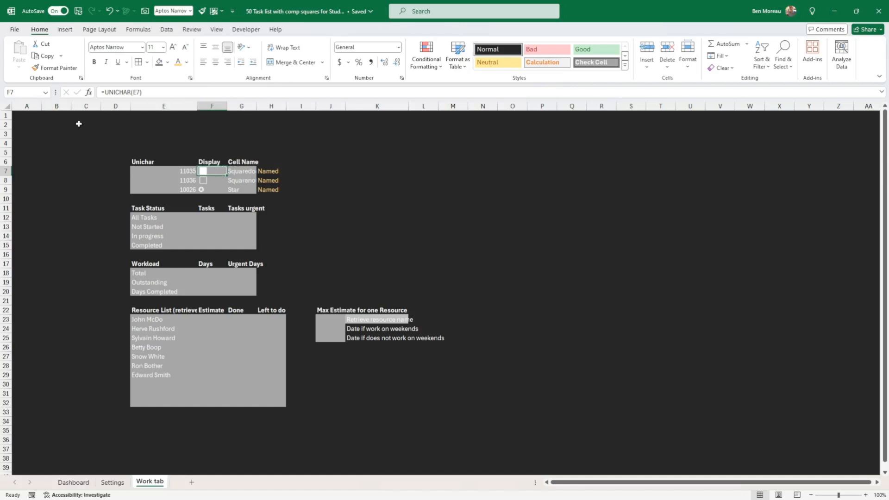
left_click(26, 92)
type("Squaredo")
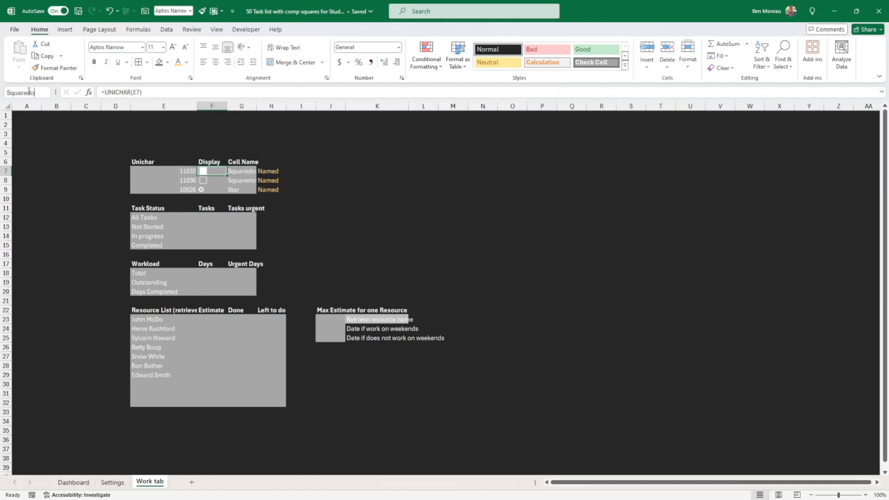
type("ne")
key("Return")
key("Return")
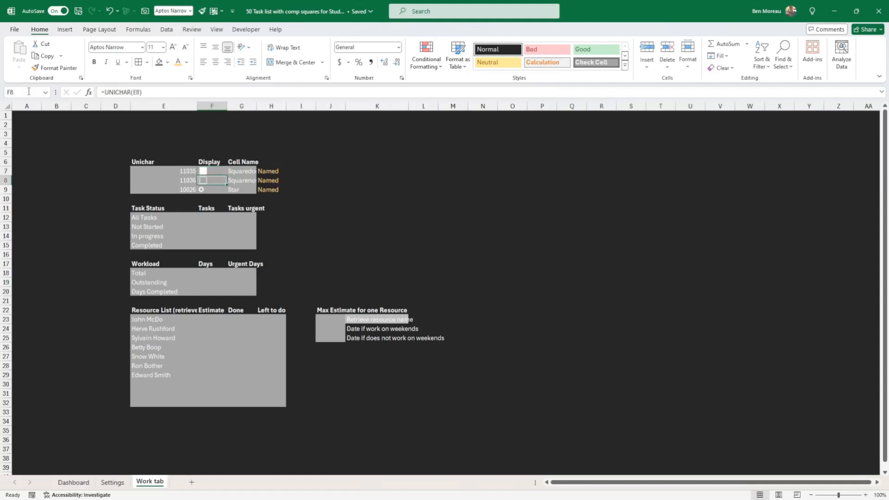
- Define the name Squarenotdone for Display cell F8, which holds the empty square
left_click(18, 93)
type("Squarenotdone")
key("Return")
key("Down")
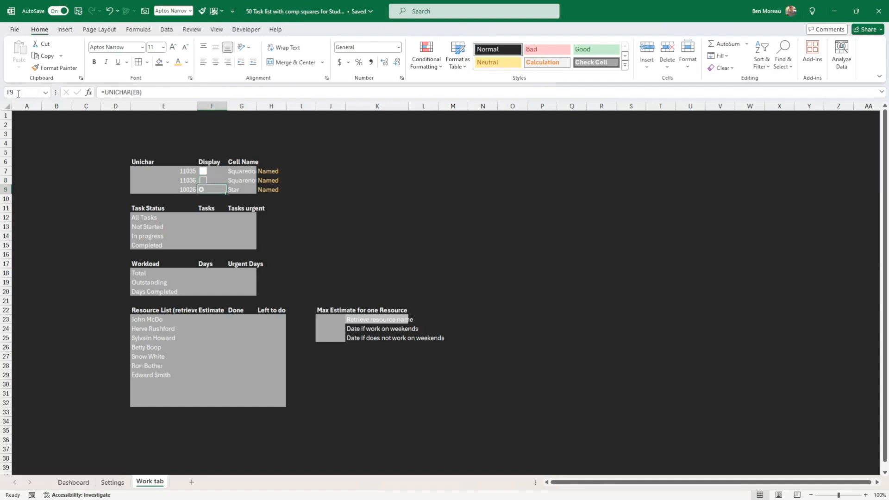
- Define the name Star for Display cell F9 and widen column G to fit the full cell names
left_click(18, 94)
type("Star")
key("Return")
key("Down")
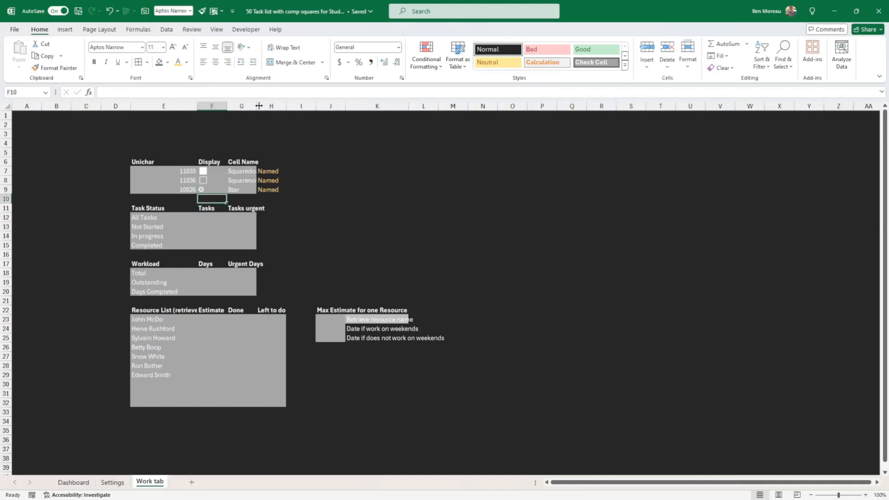
left_click_drag(257, 106, 276, 111)
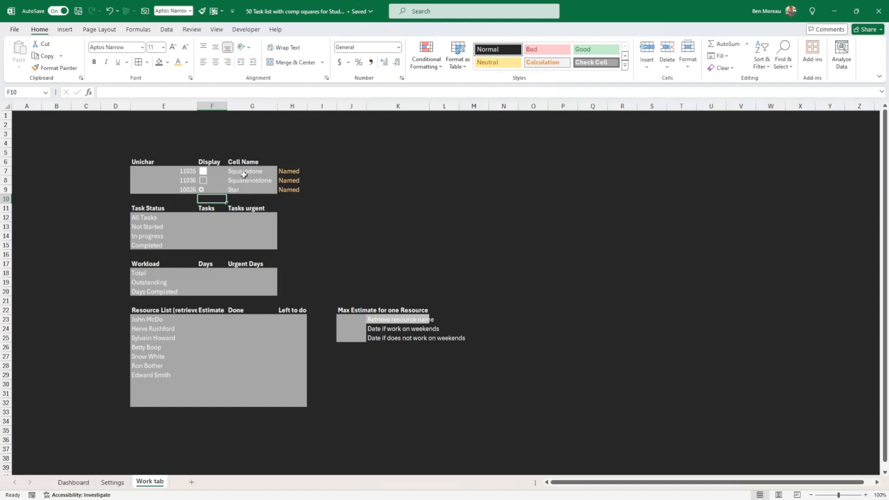
left_click(238, 181)
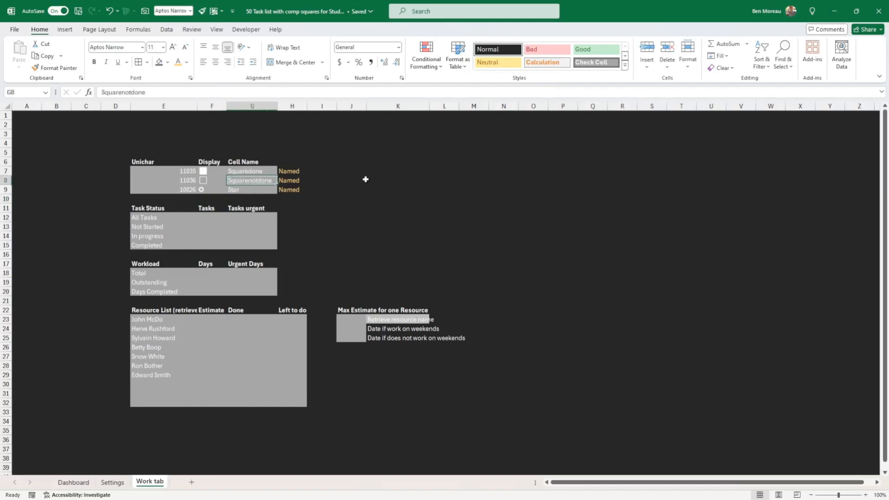
- Enter =IF(D16=Settings!$D$9,Star,"") in Urgent cell H16 on the Dashboard sheet and fill it down to H39
left_click(114, 485)
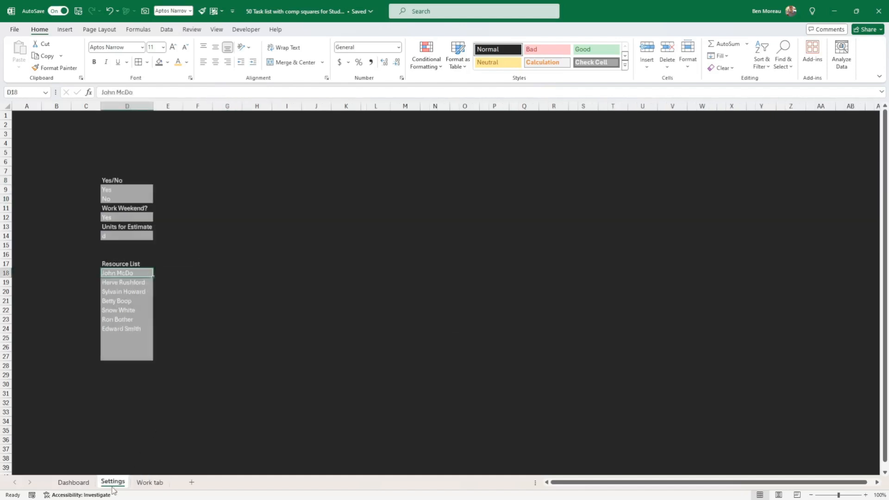
left_click(77, 484)
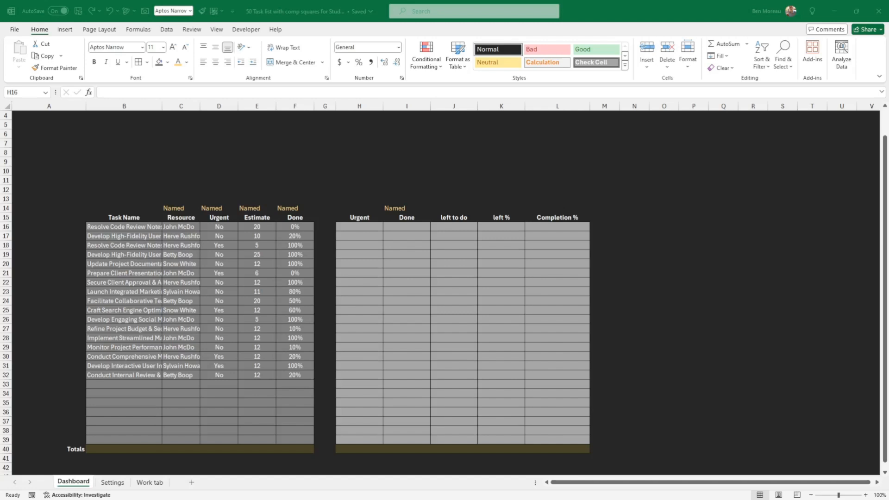
left_click(382, 235)
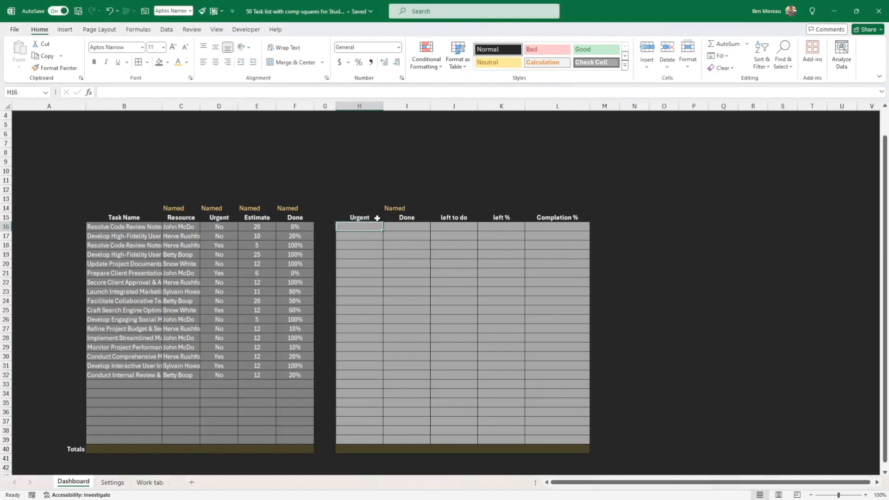
type("=if(")
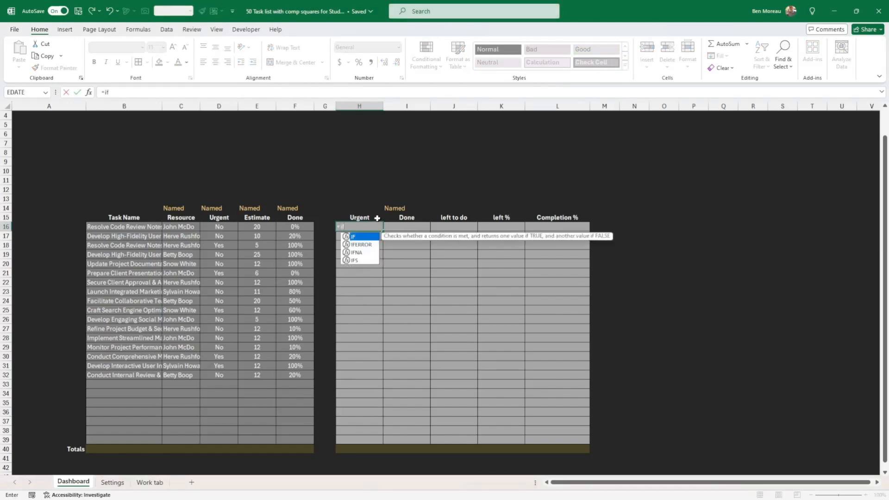
key("Left")
key("Left")
key("Left")
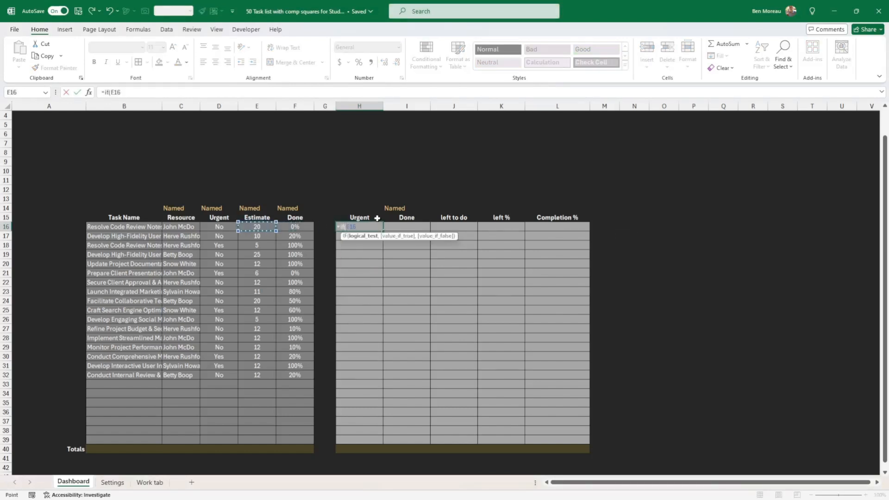
key("Left")
type("=")
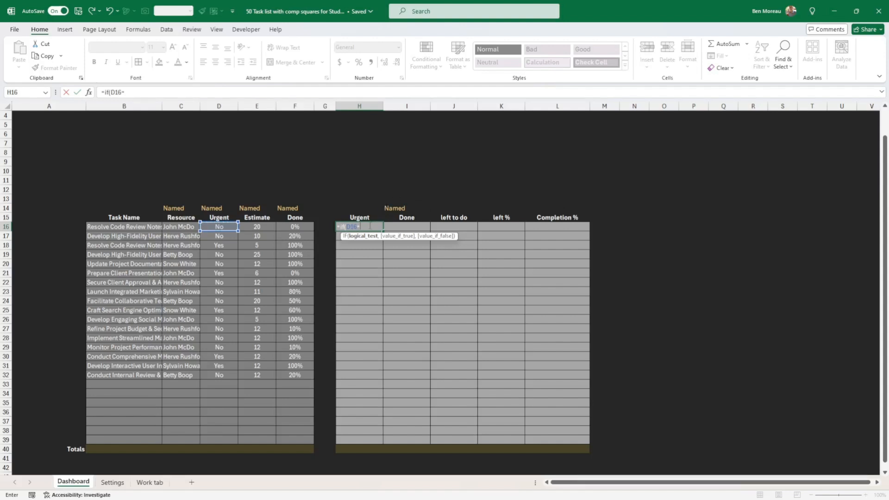
left_click(113, 483)
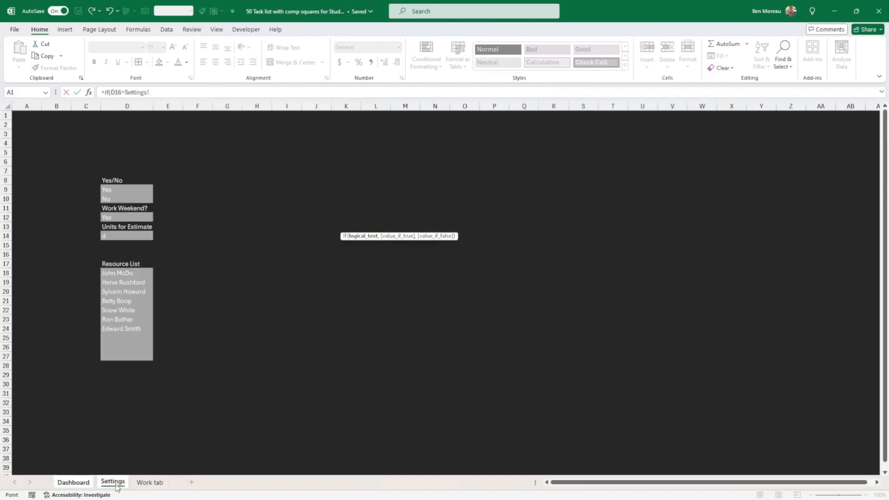
left_click(114, 190)
key("F4")
type(",")
type("Star")
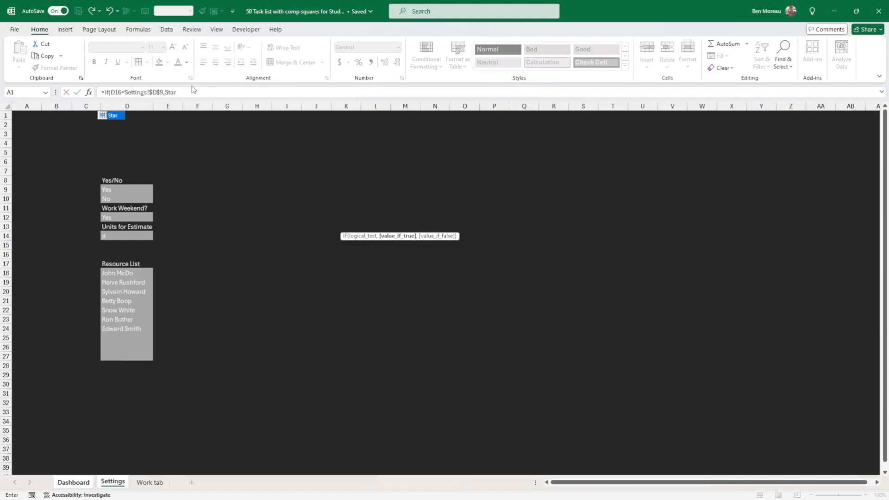
type(",")
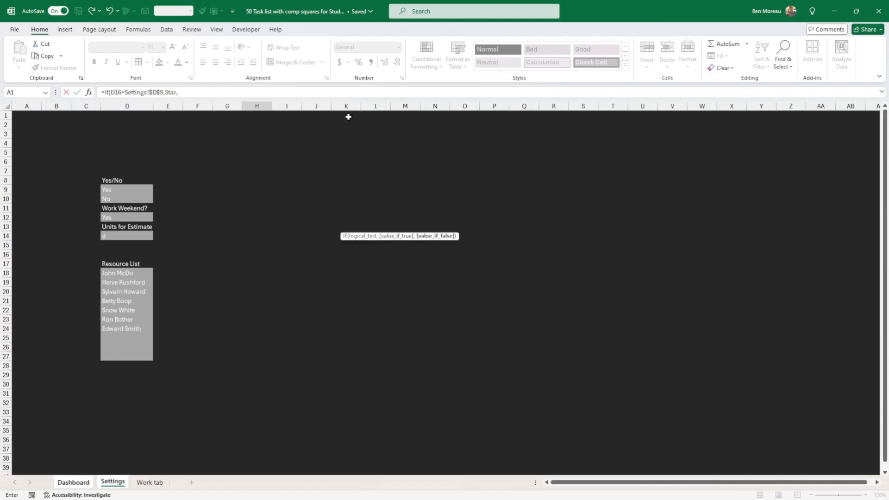
type("\"\")")
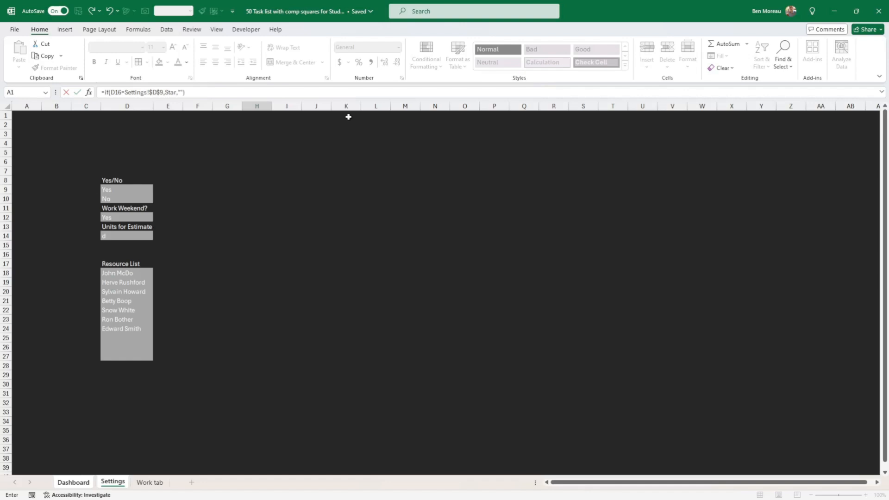
key("Return")
key("Up")
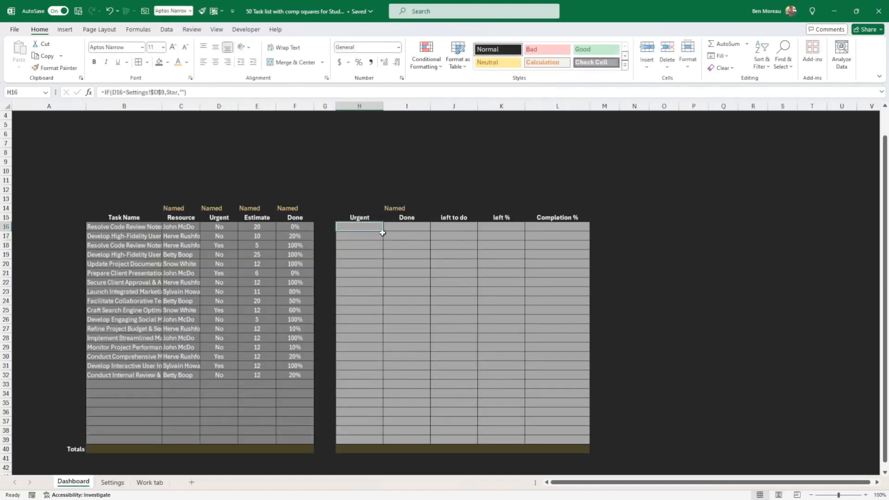
left_click_drag(382, 229, 392, 445)
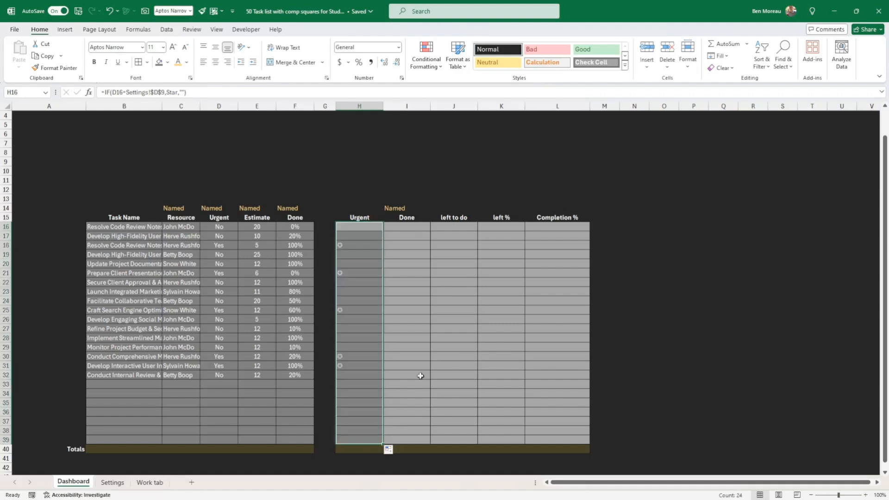
- Center the Urgent symbols in H16:H39 horizontally and make column H narrower
left_click(215, 62)
left_click(406, 244)
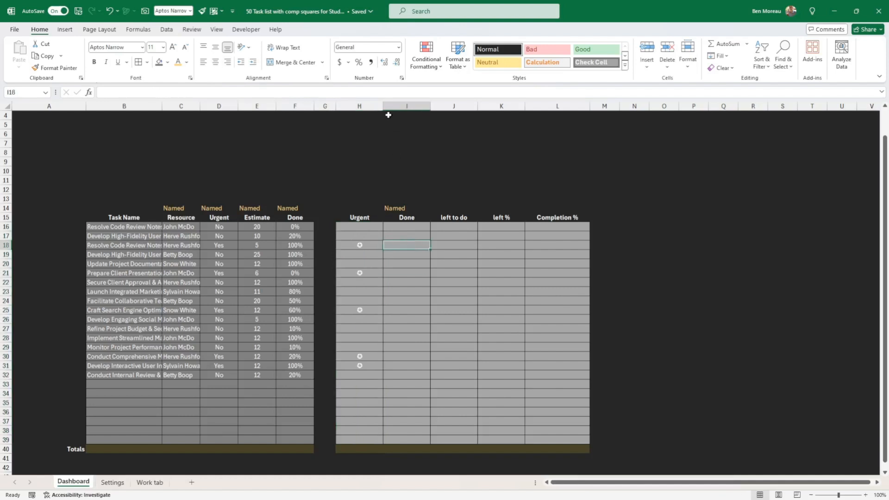
left_click_drag(383, 107, 364, 110)
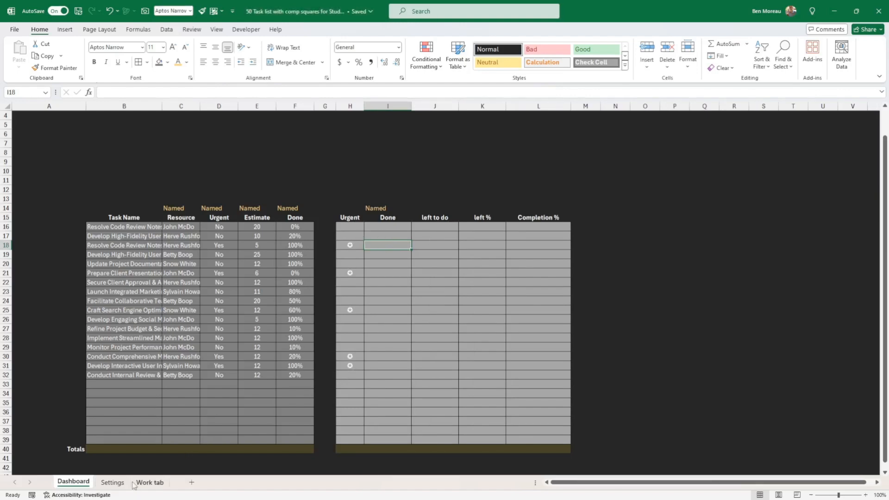
left_click(114, 483)
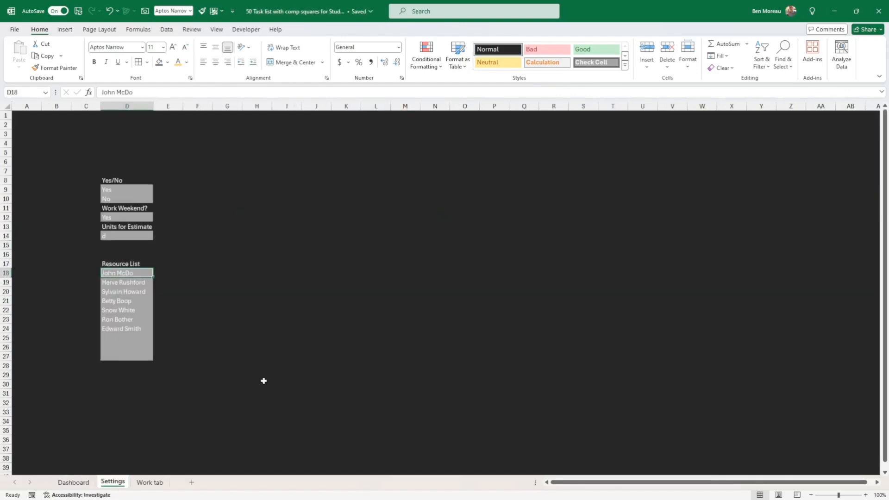
left_click(149, 483)
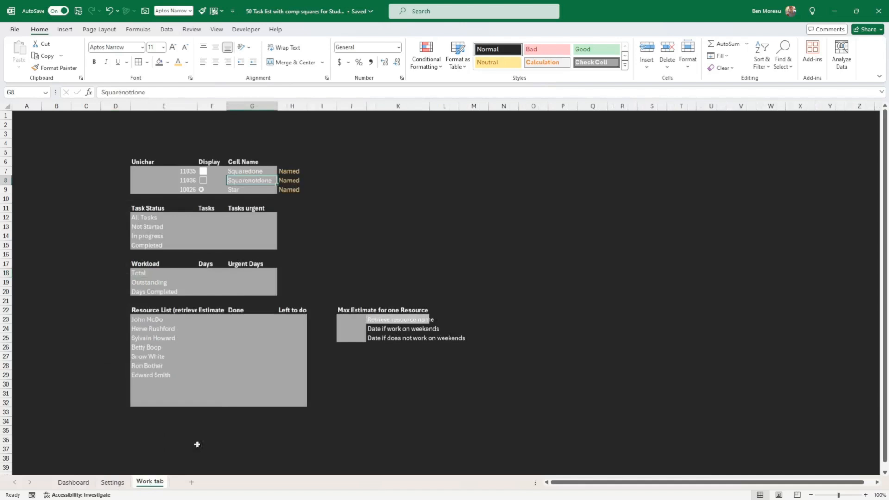
left_click(173, 174)
left_click_drag(173, 176, 174, 187)
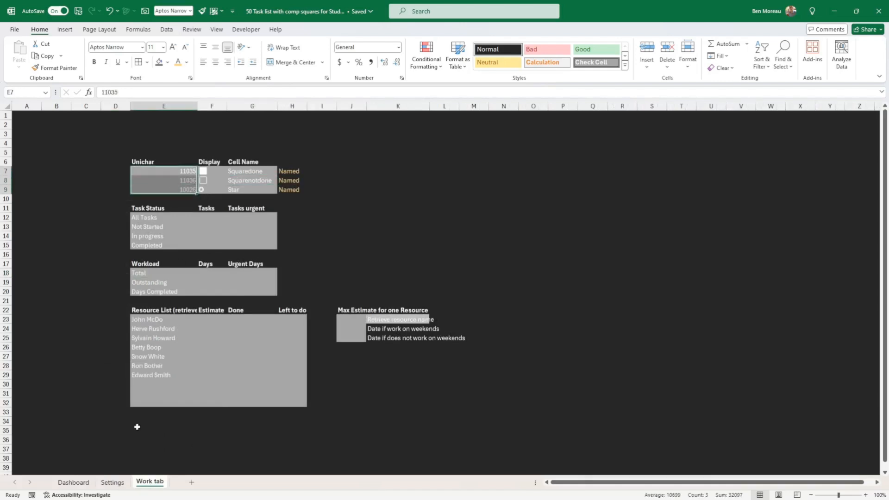
left_click(74, 483)
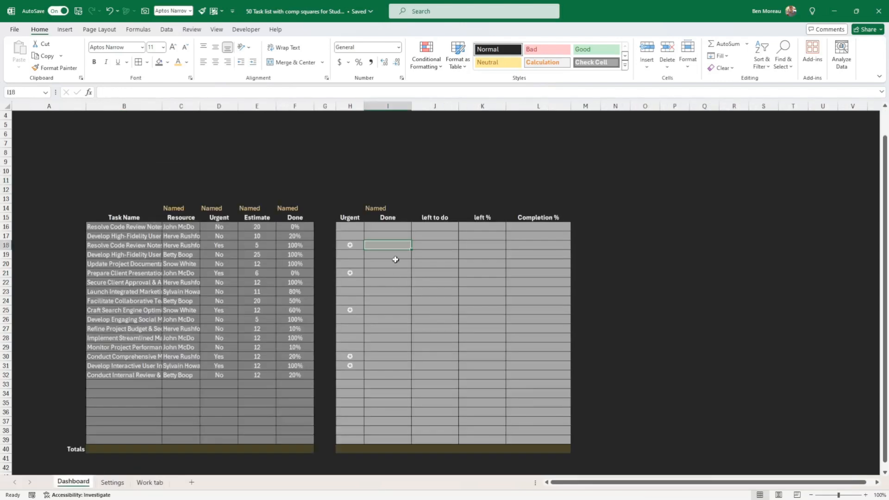
- Enter =E16*F16 in Done cell I16 to multiply the task's estimate by its completion percentage
left_click(386, 228)
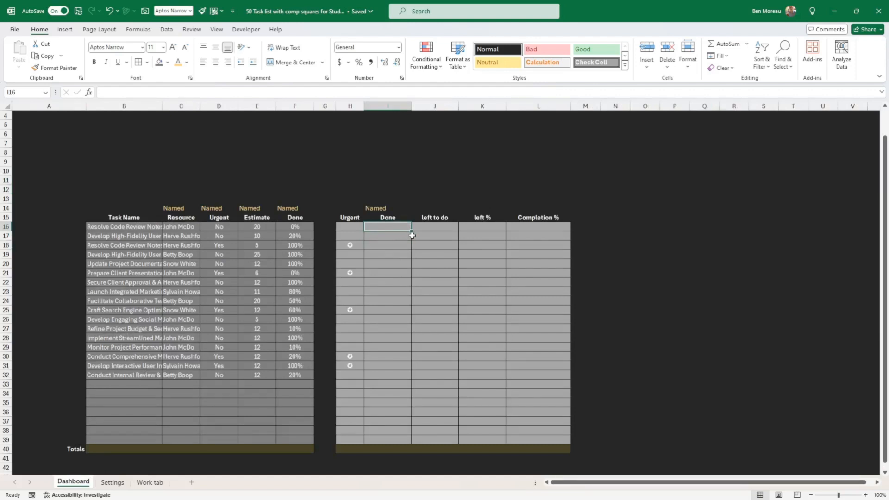
type("=")
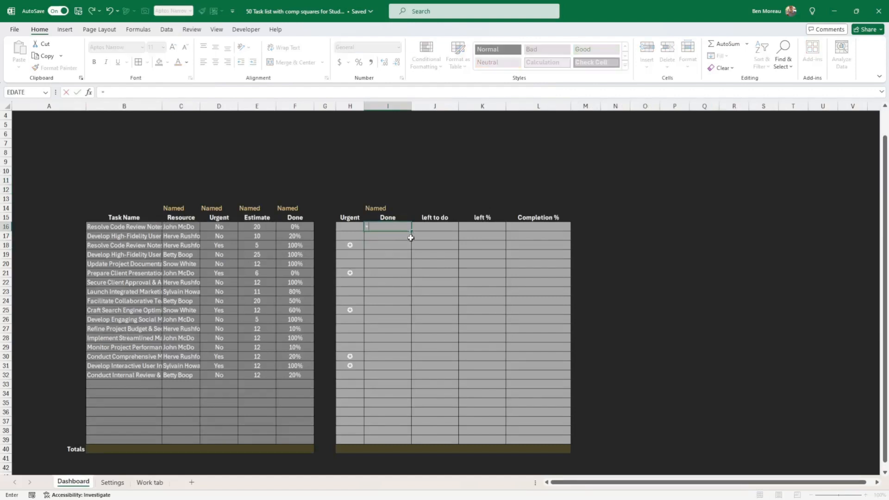
key("Left")
key("Left")
key("Left")
key("Left")
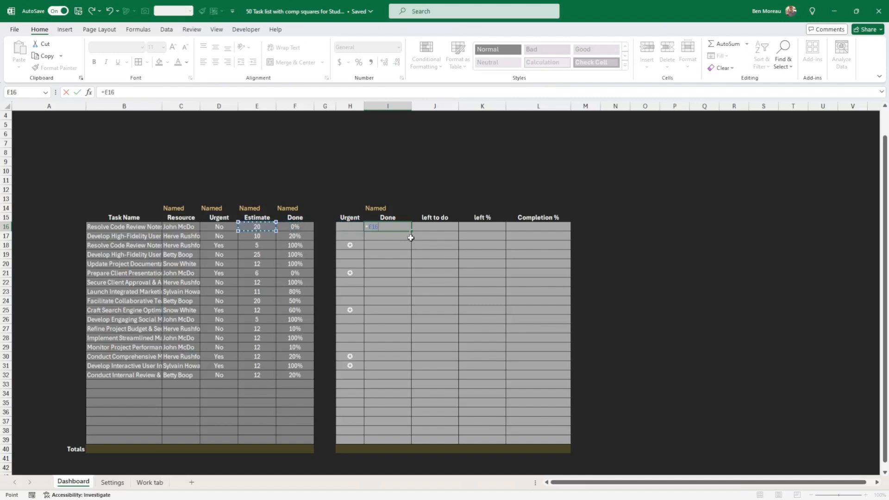
type("*")
key("Left")
key("Left")
key("Left")
key("Return")
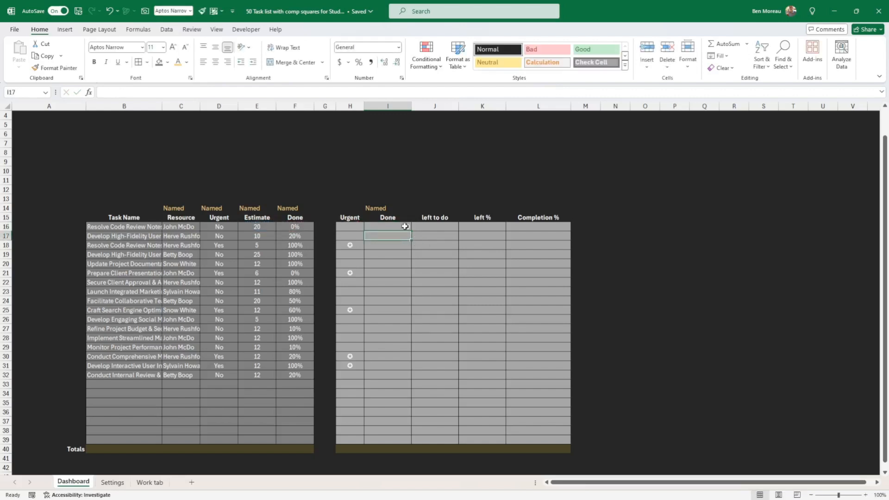
- Center Done cell I16 horizontally and fill its formula down to I39
left_click(405, 226)
left_click(216, 62)
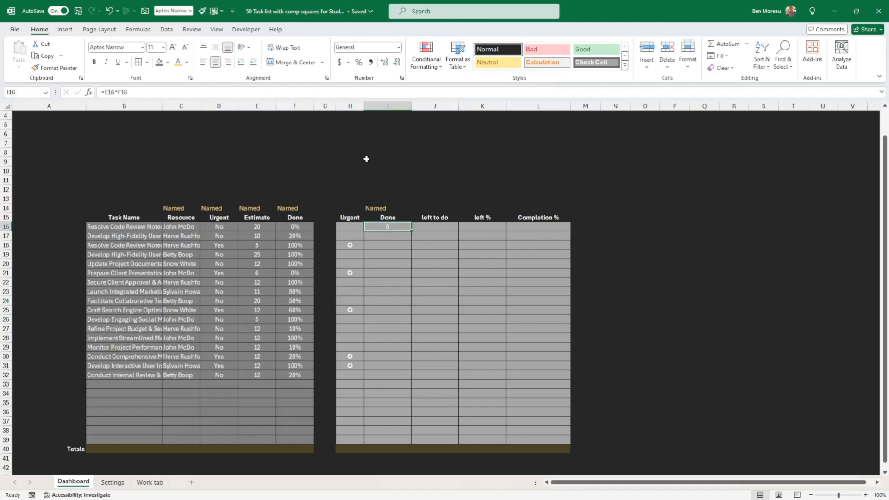
left_click_drag(412, 233, 394, 443)
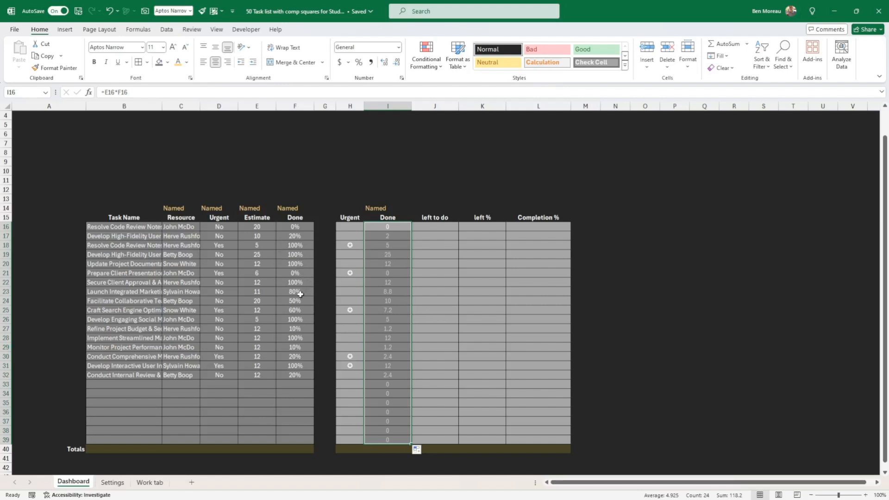
- Apply the custom number format # to the Done cells I16:I39
right_click(392, 298)
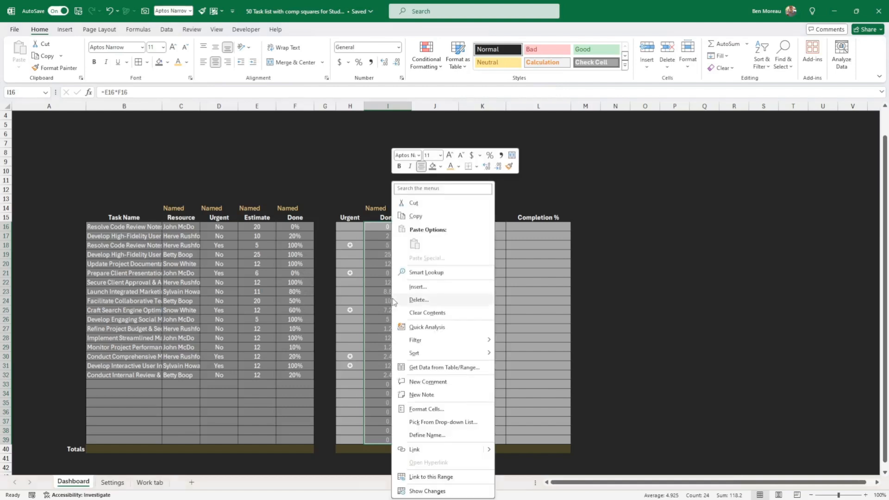
left_click(445, 409)
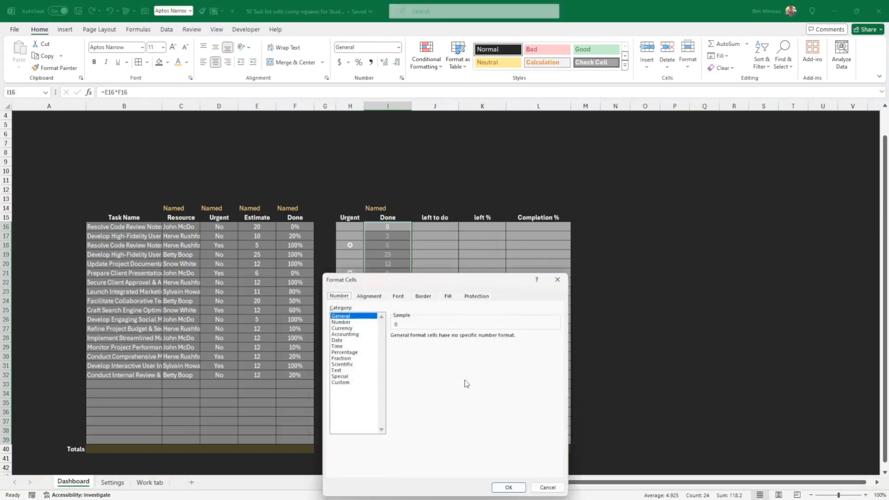
left_click(348, 383)
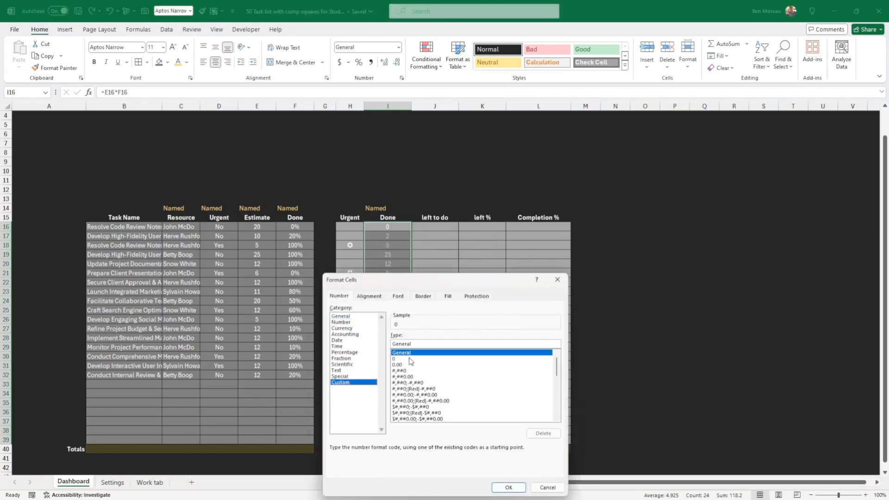
left_click_drag(559, 372, 556, 421)
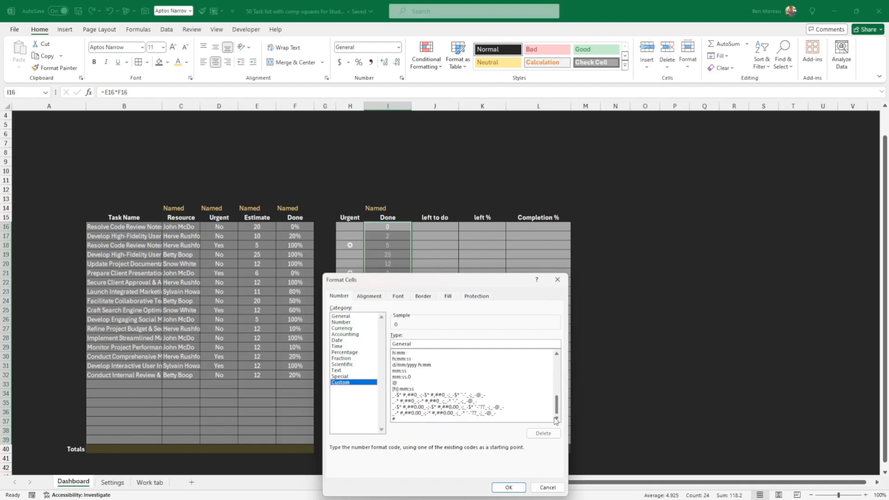
left_click(396, 419)
left_click(508, 487)
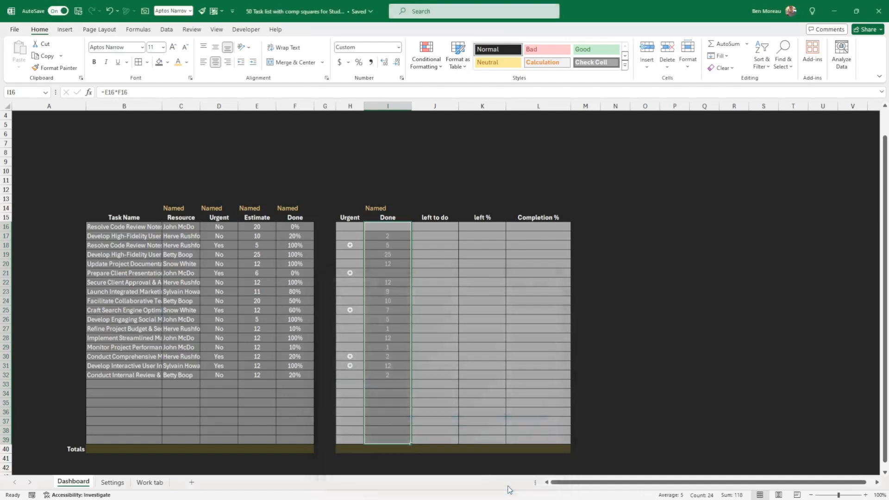
left_click(454, 387)
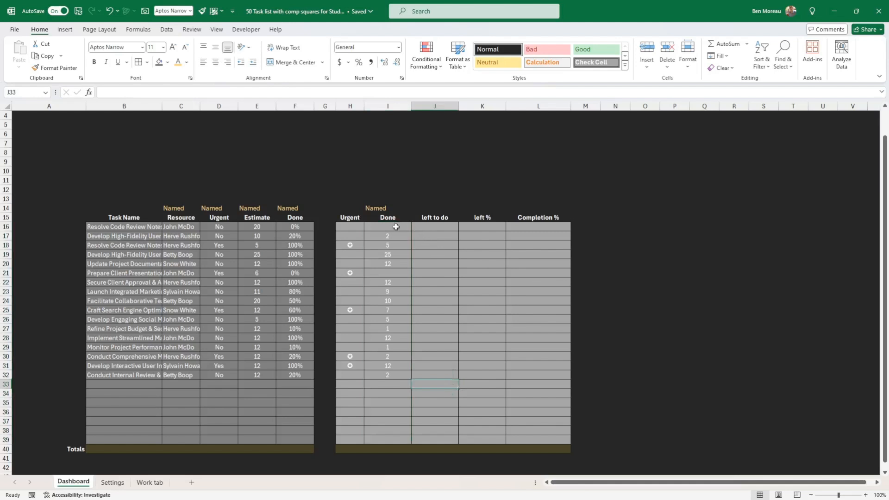
- Enter =E16-I16 in left to do cell J16 to subtract the done amount from the estimate
left_click(433, 225)
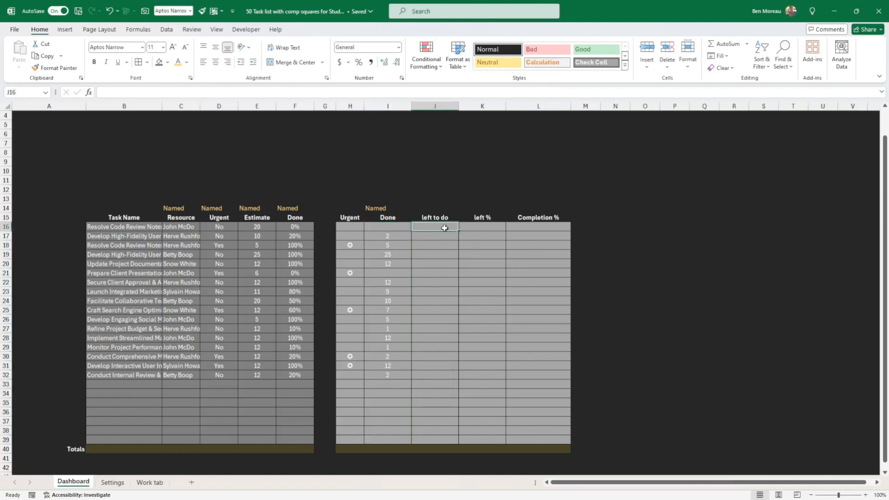
type("=")
key("Left")
key("Left")
key("Left")
key("Left")
key("Left")
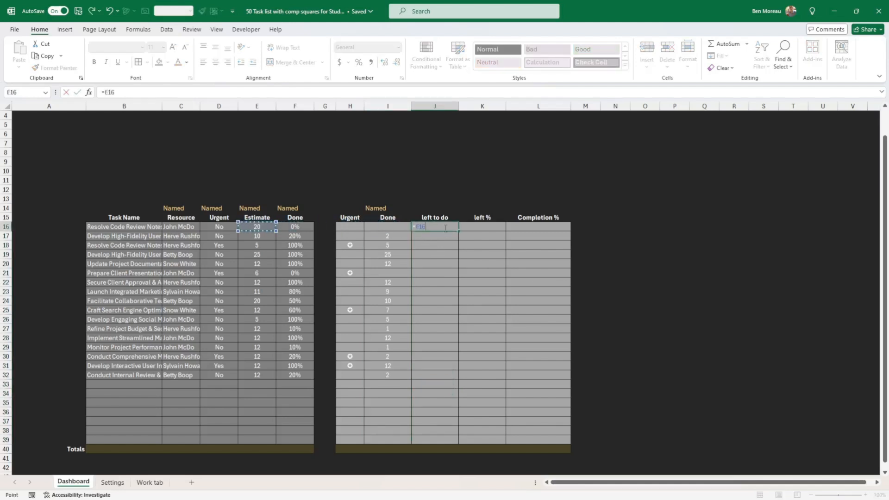
type("-")
key("Left")
key("Left")
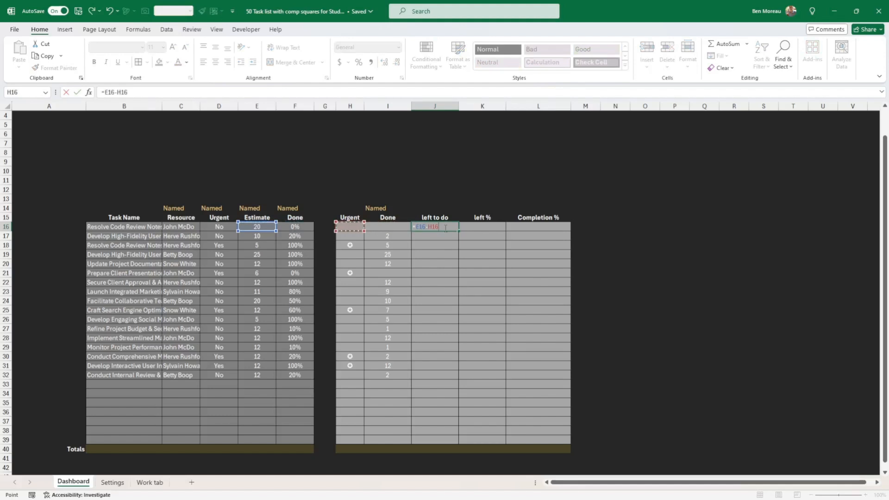
key("Return")
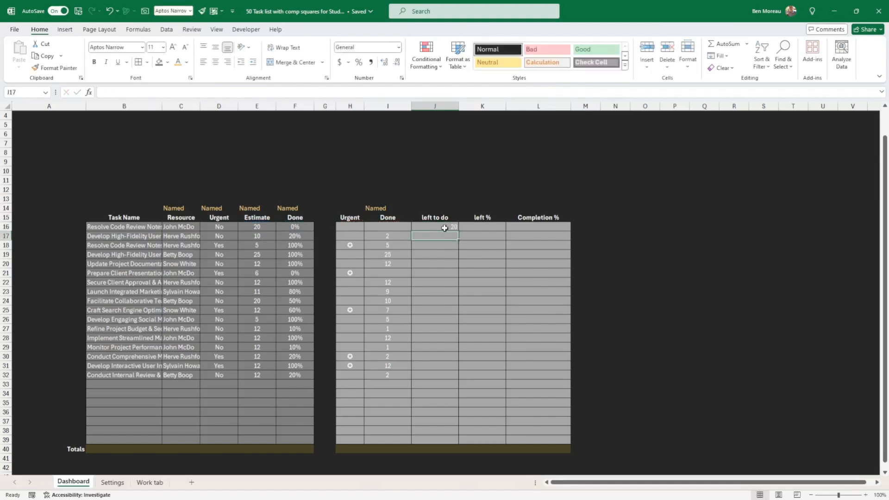
- Give left to do cell J16 the Done column's centered custom number format and fill it down to J39
left_click(445, 228)
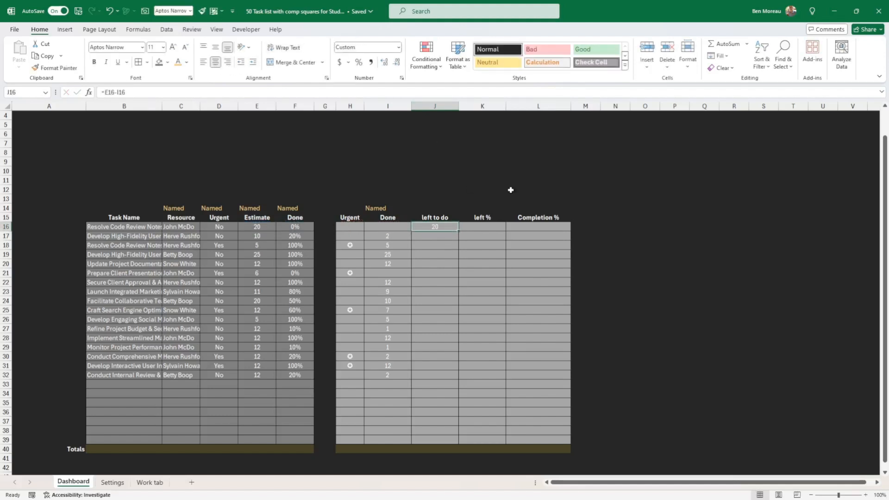
left_click_drag(458, 231, 455, 441)
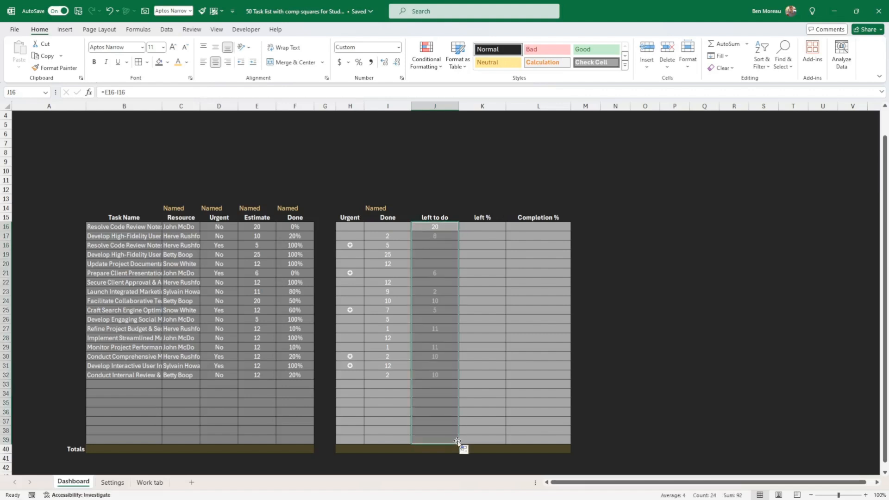
left_click(445, 394)
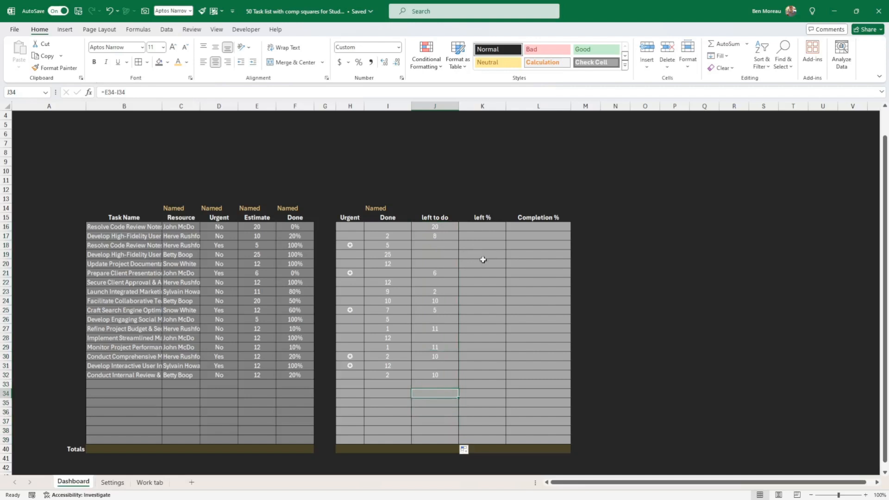
- Enter =100%-F16 in left % cell K16 to calculate the remaining percentage
left_click(485, 227)
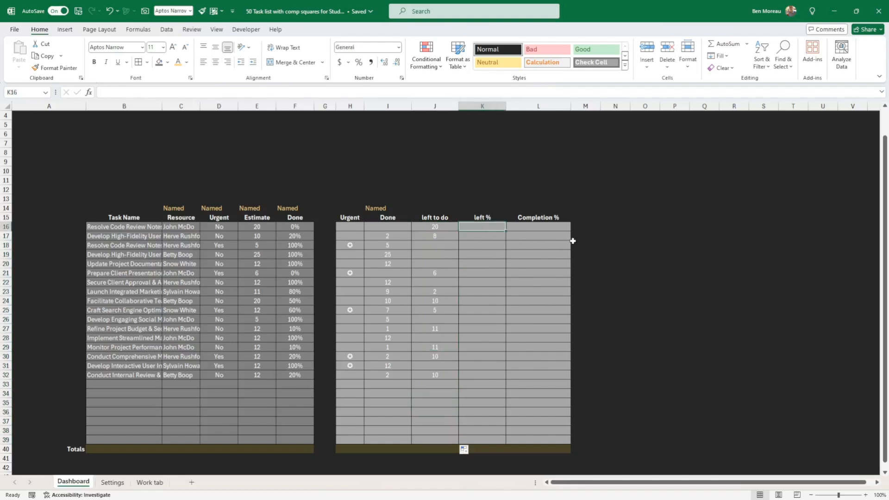
type("=10")
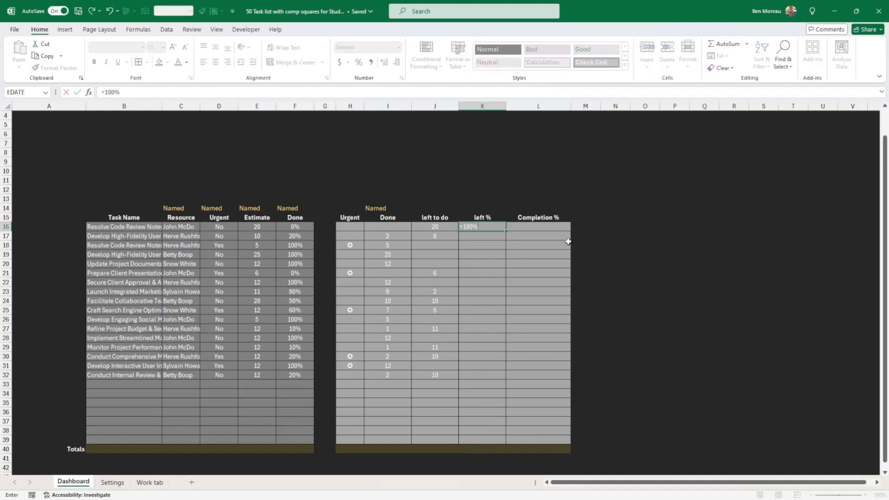
type("0%-")
key("Left")
key("Left")
key("Left")
key("Left")
key("Left")
key("Return")
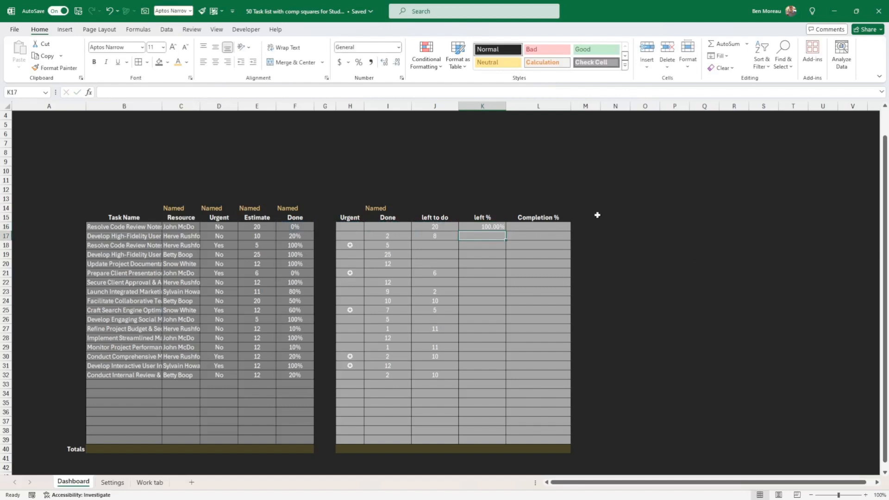
- Format left % cell K16 as a centered percentage without decimals and fill it down to K39
left_click(494, 226)
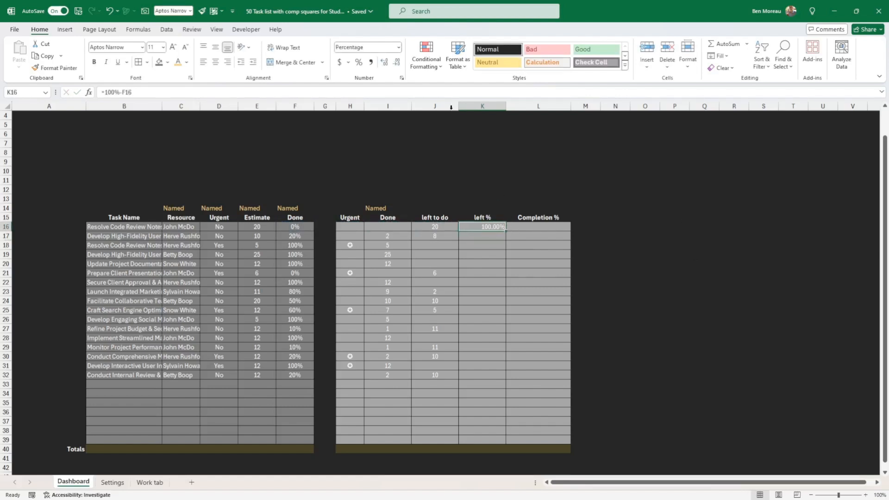
left_click(397, 62)
left_click(396, 63)
left_click(216, 62)
double_click(506, 231)
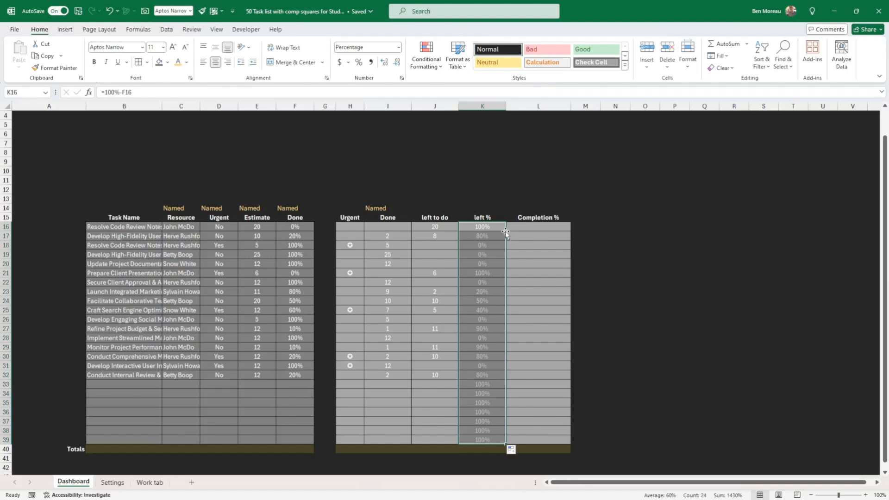
- Change the left % formula in K16 to =IF(B16<>"",100%-F16,"") so rows without a task name stay blank
left_click(491, 227)
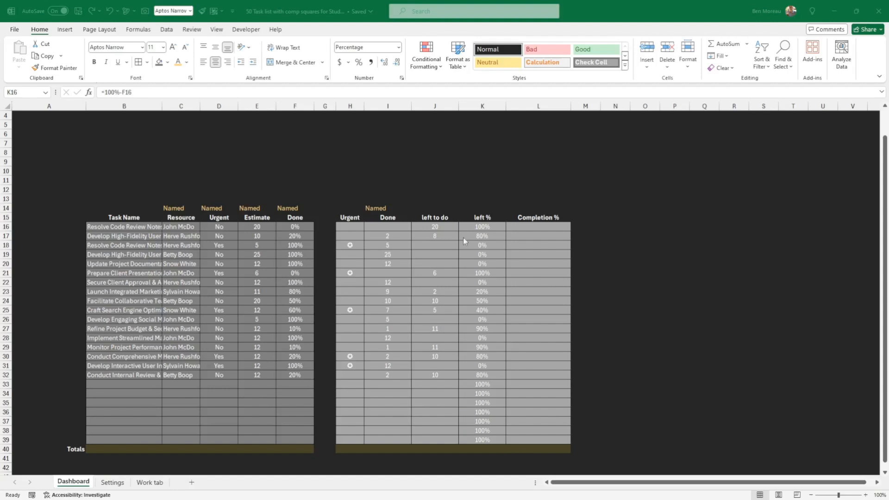
left_click(493, 230)
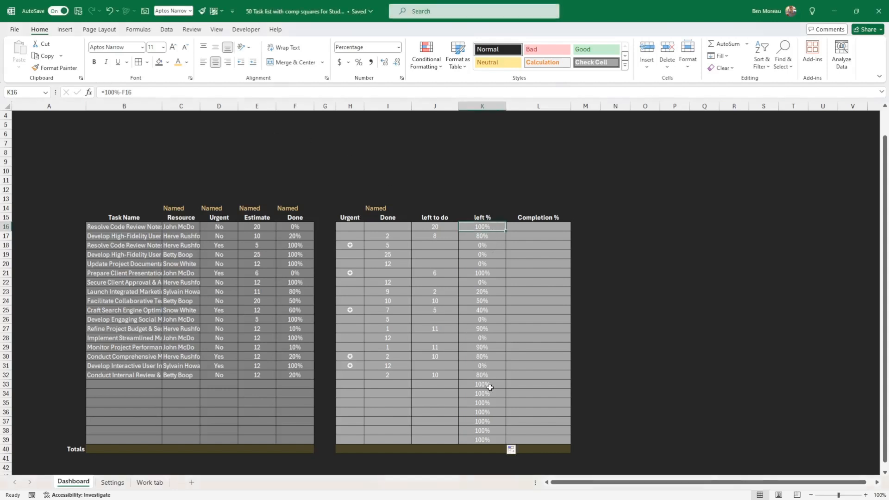
left_click(108, 91)
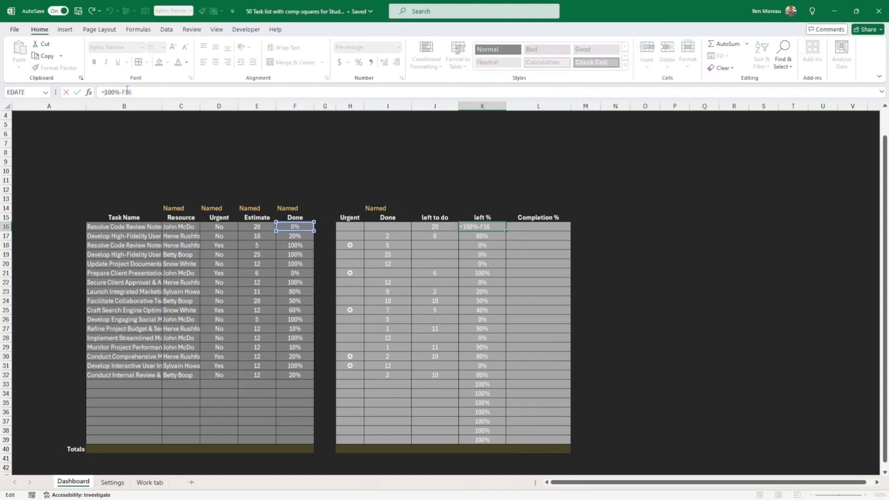
type("if")
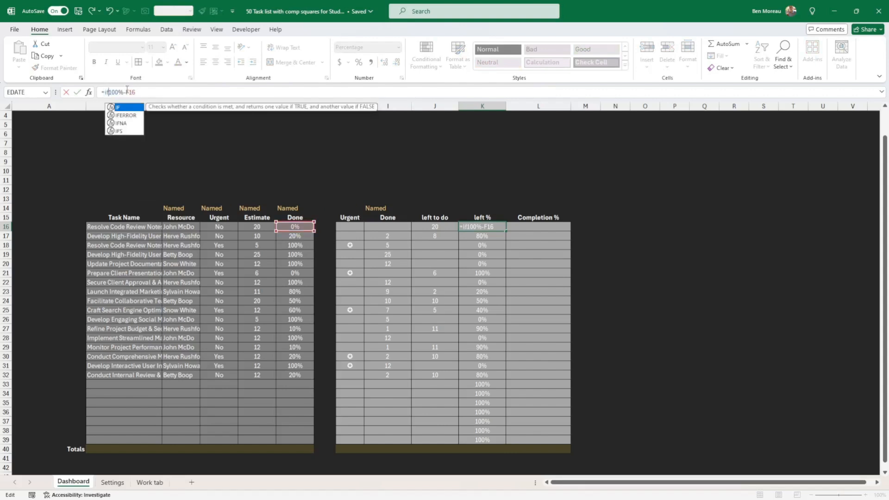
type("(")
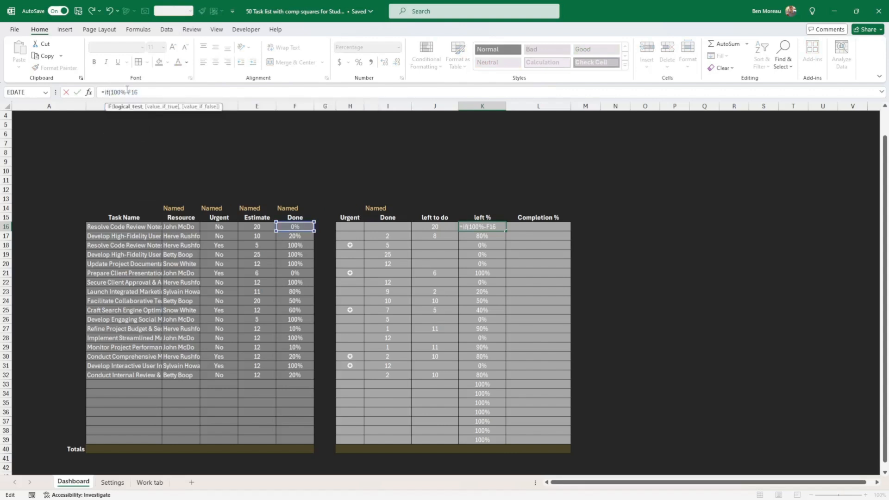
left_click(141, 226)
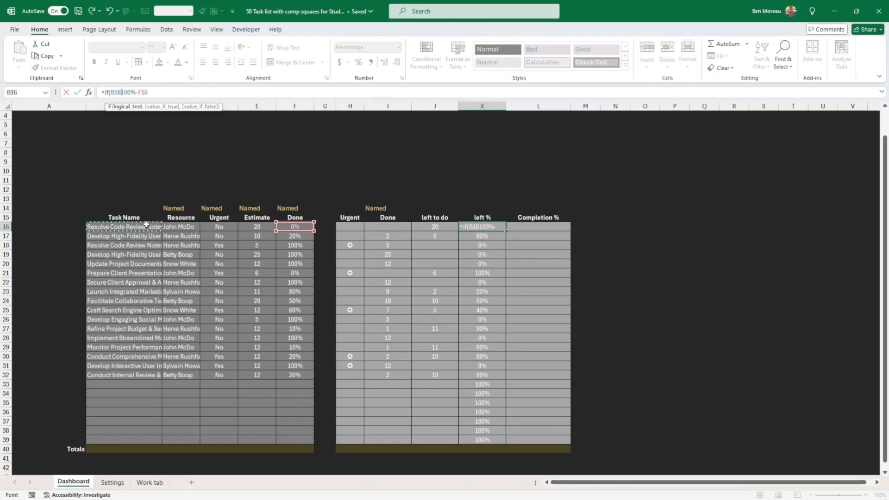
type("<>\"\"")
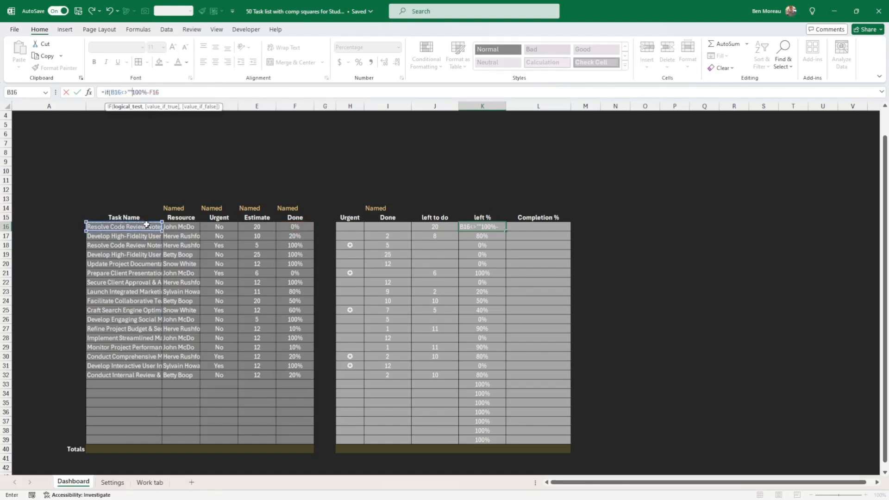
type(",")
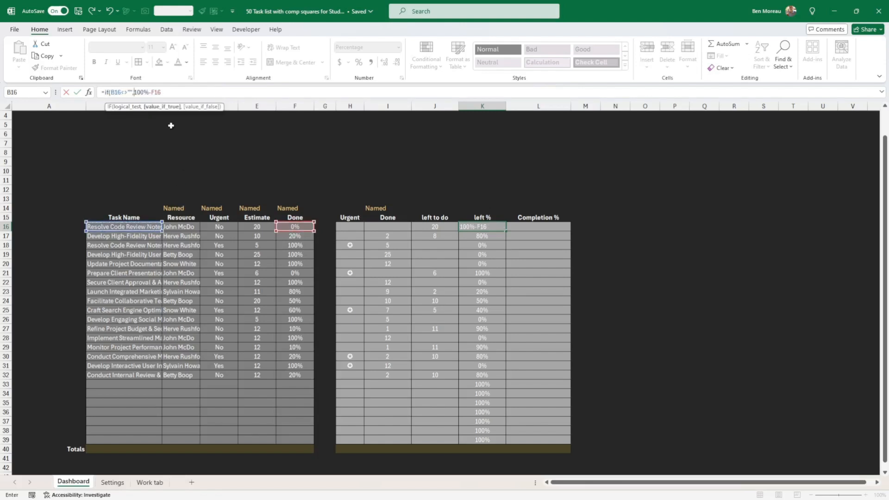
left_click(168, 92)
type(",\"\")")
key("Return")
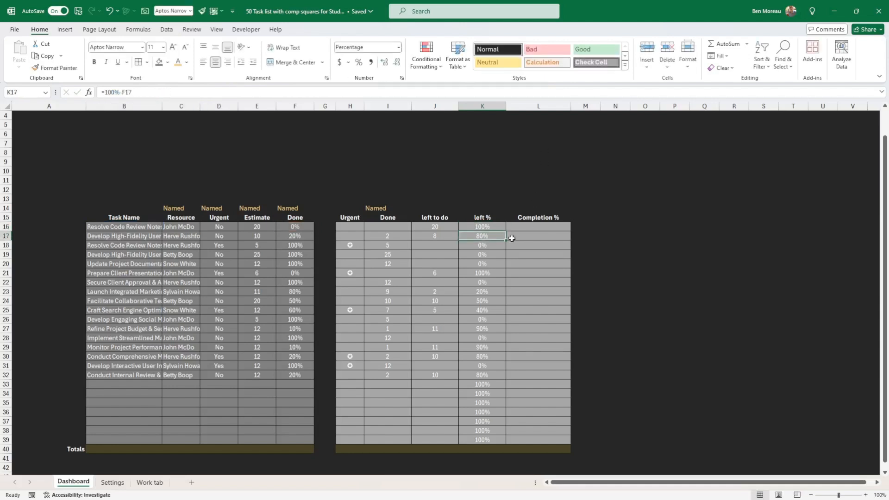
- Fill the conditional left % formula from K16 down to K39
key("Up")
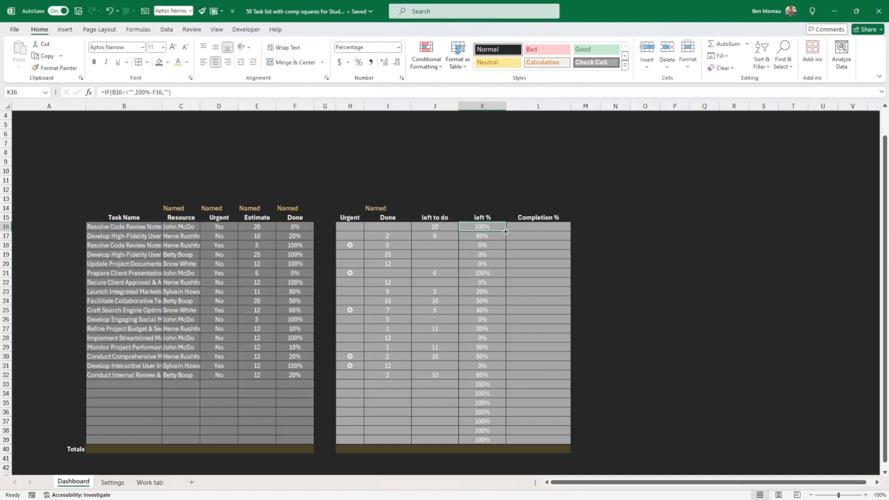
double_click(506, 231)
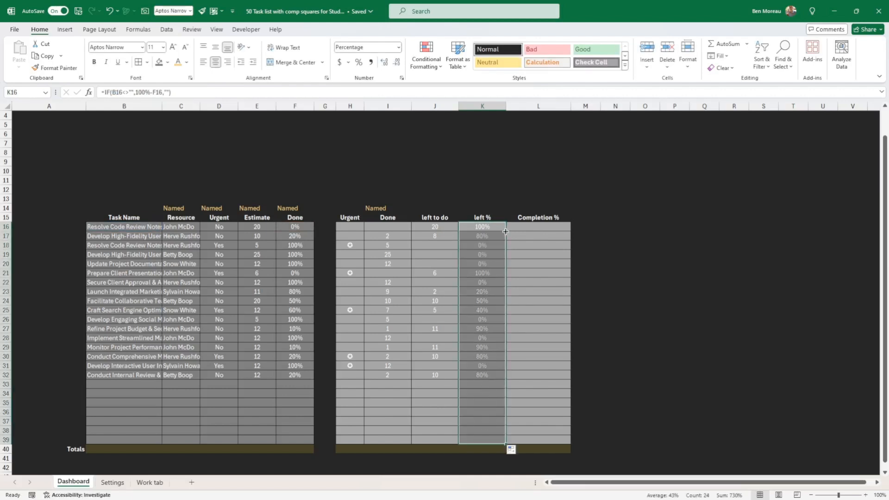
left_click(556, 264)
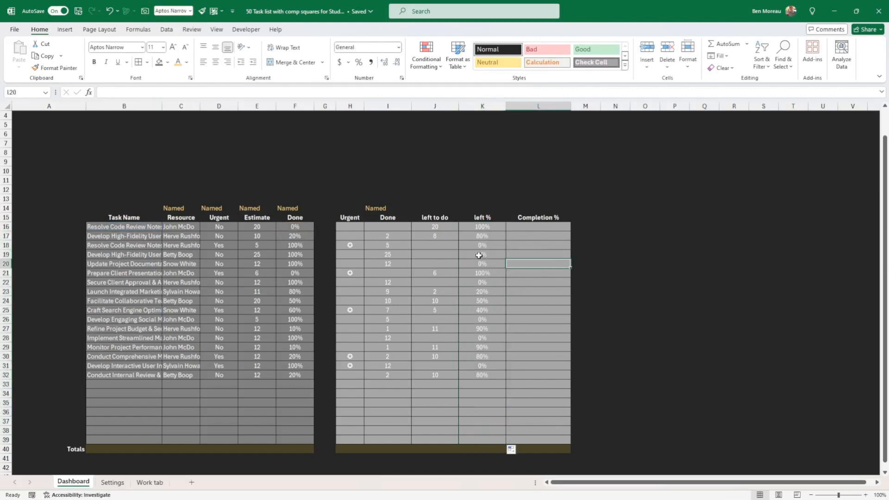
left_click_drag(484, 245, 490, 266)
left_click(495, 293)
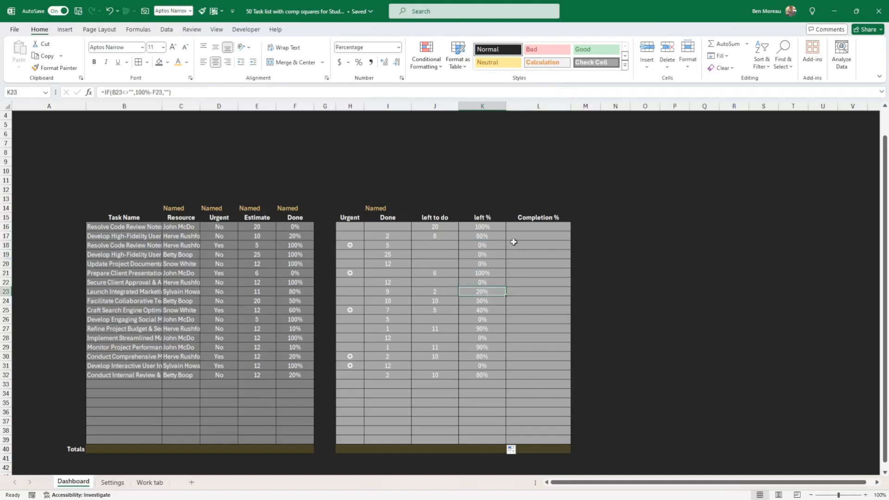
- Enter =IF(B16<>"",REPT(Squaredone,Dashboard!F16*10)&REPT(Squarenotdone,Dashboard!K16*10),"") in Completion % cell L16
left_click(522, 225)
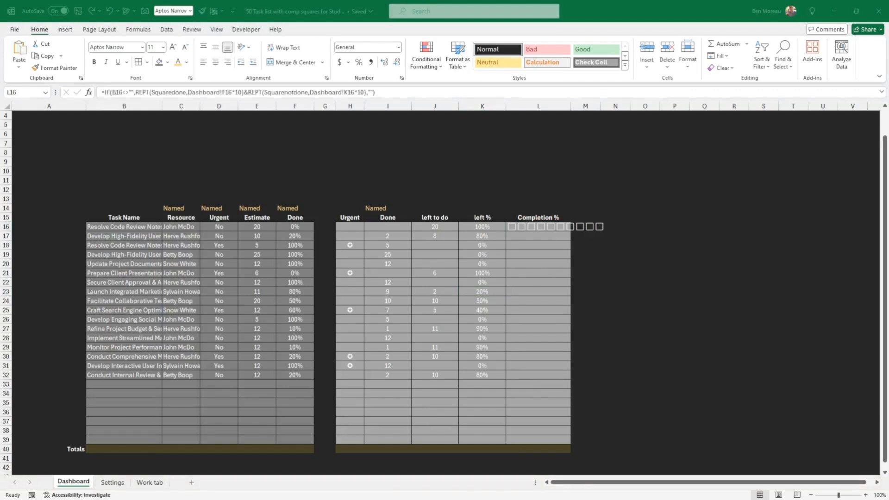
left_click(614, 325)
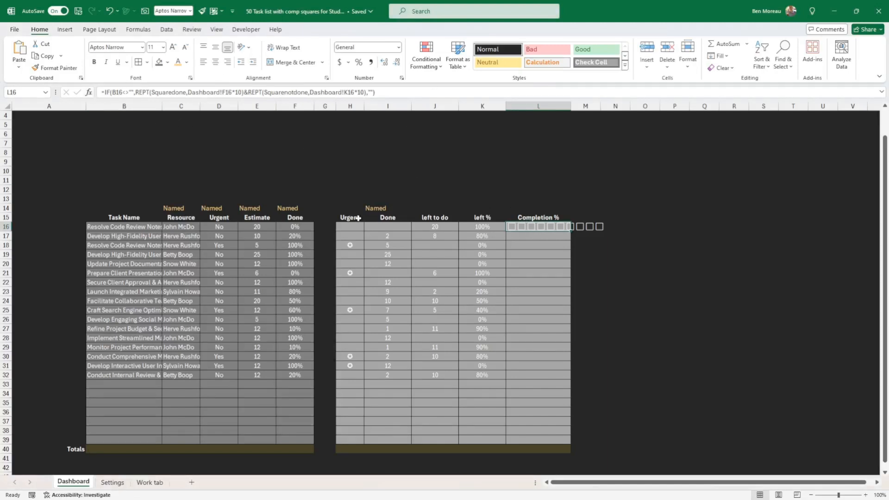
- Examine the completion formula in L16, its task name reference B16, and the Squaredone and Squarenotdone symbol cells on the Work tab sheet
left_click(131, 227)
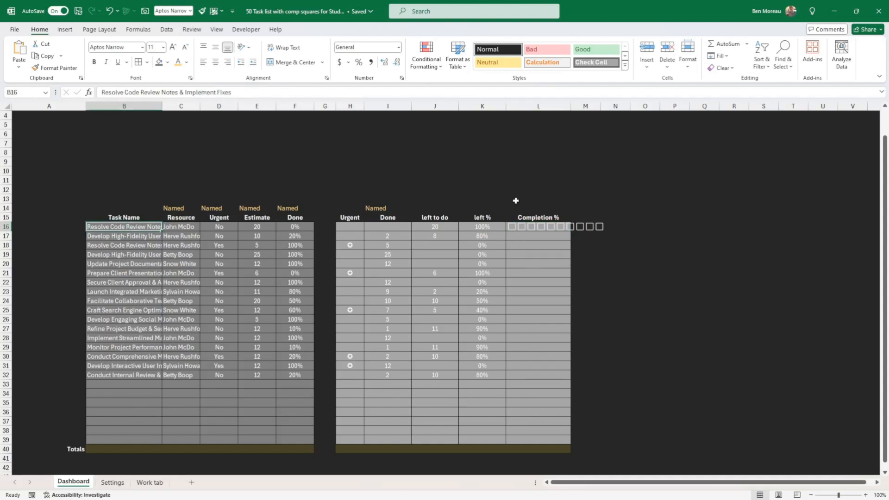
left_click(516, 227)
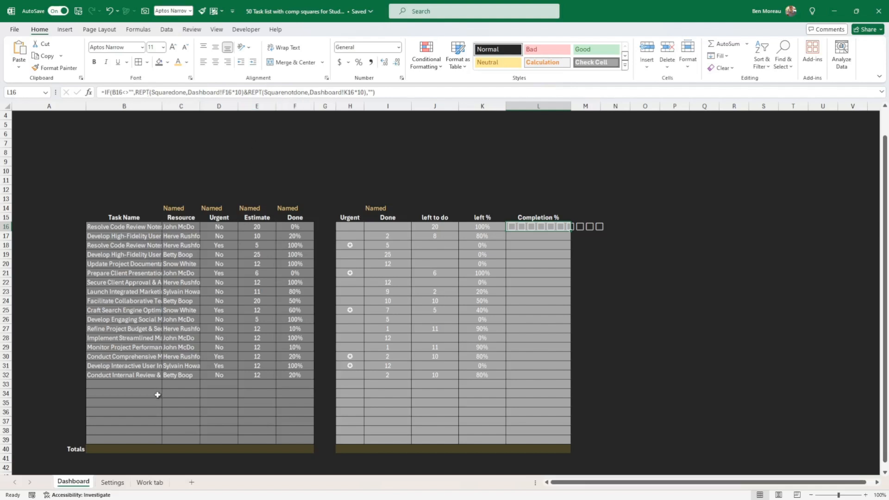
left_click(112, 483)
left_click(150, 483)
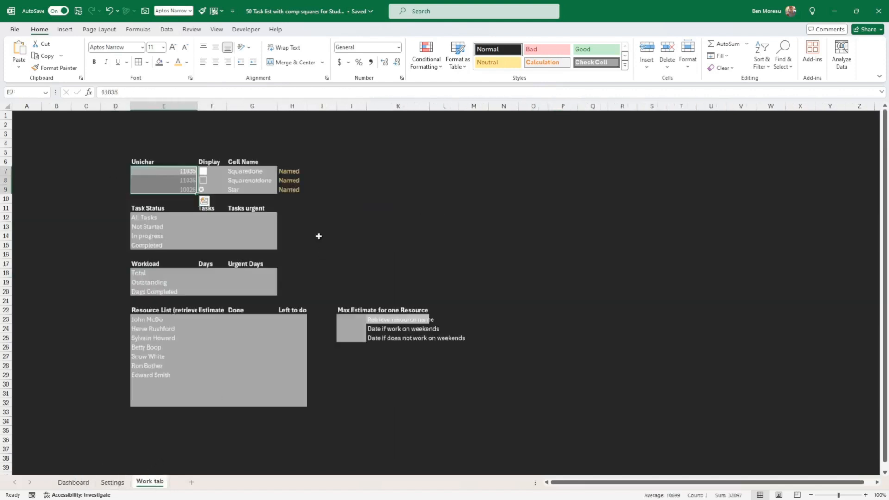
left_click(205, 170)
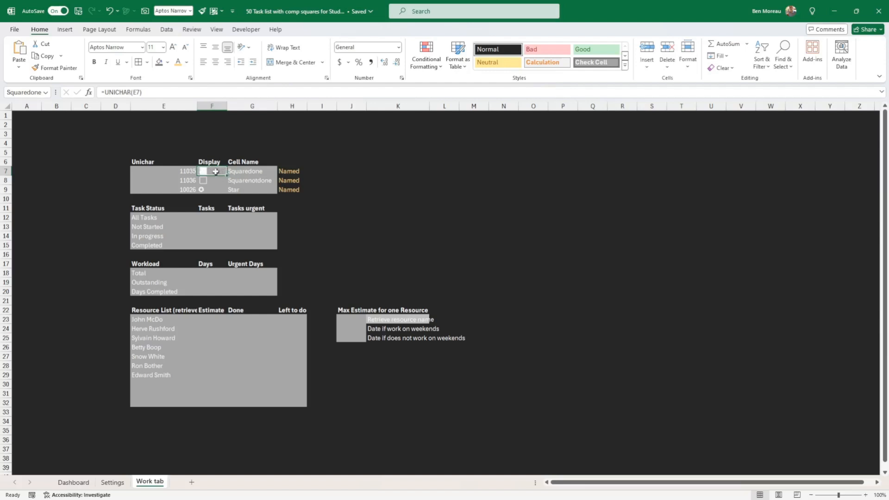
left_click(208, 181)
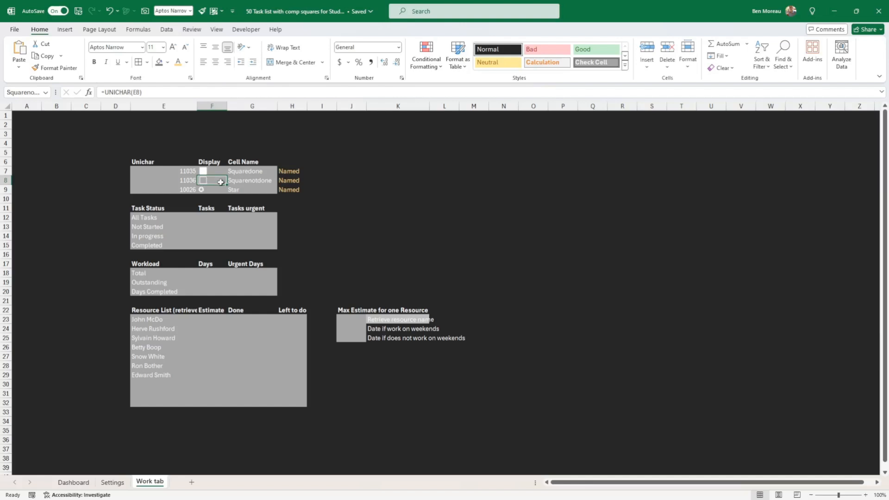
left_click(115, 483)
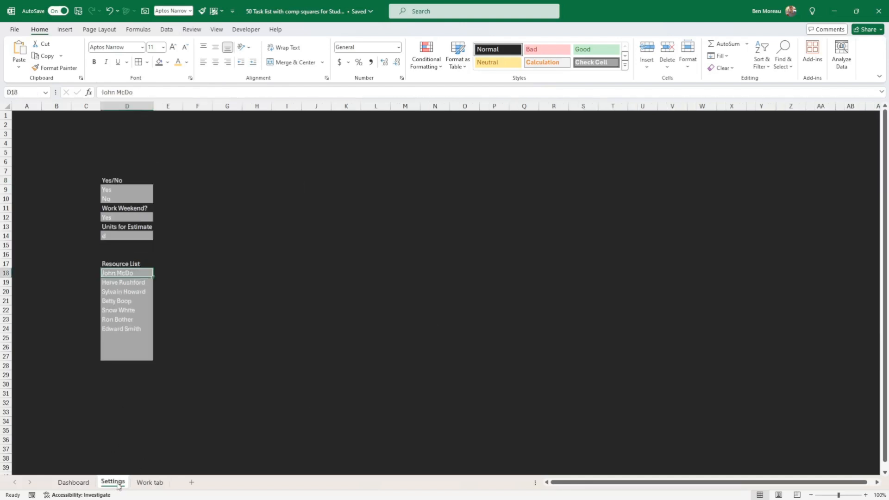
left_click(74, 483)
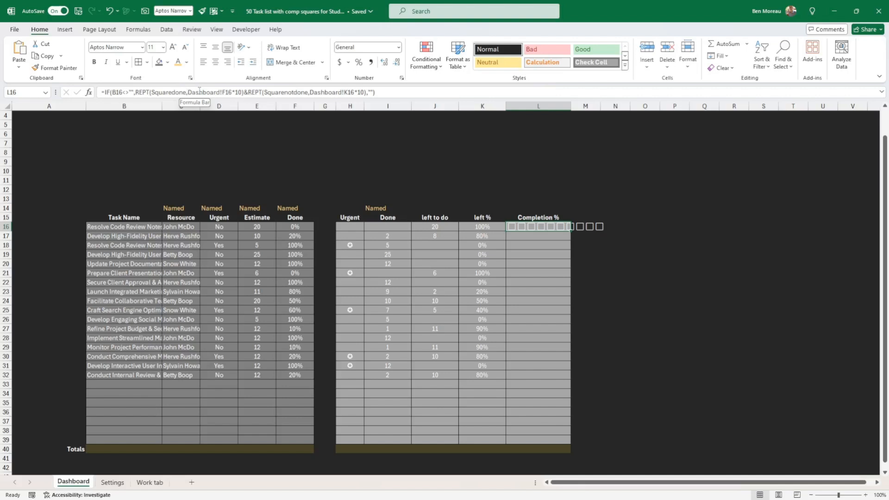
double_click(515, 226)
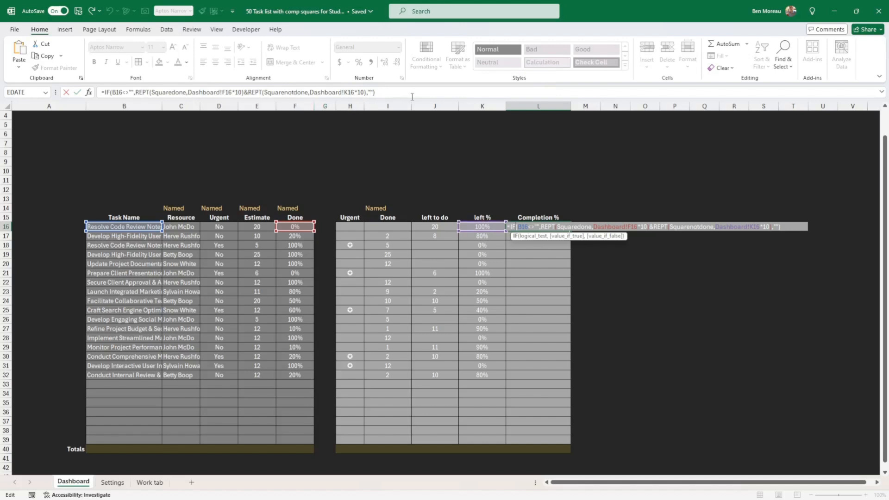
left_click(393, 91)
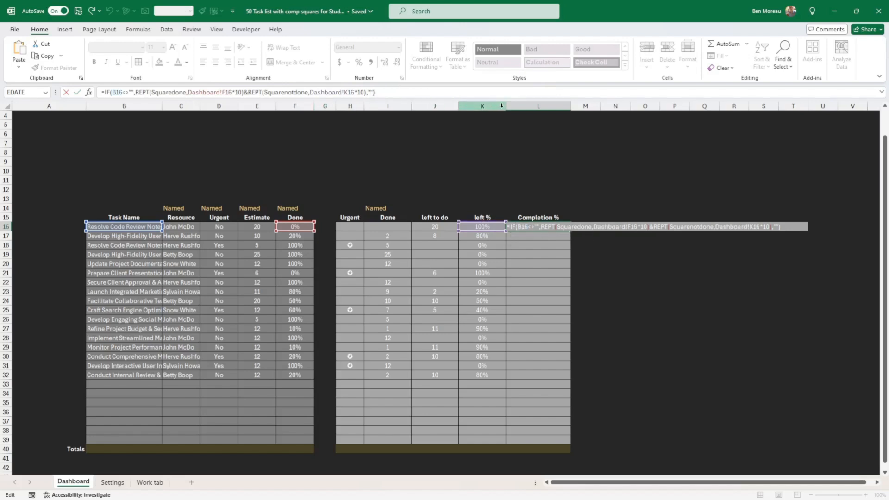
key("ctrl+Return")
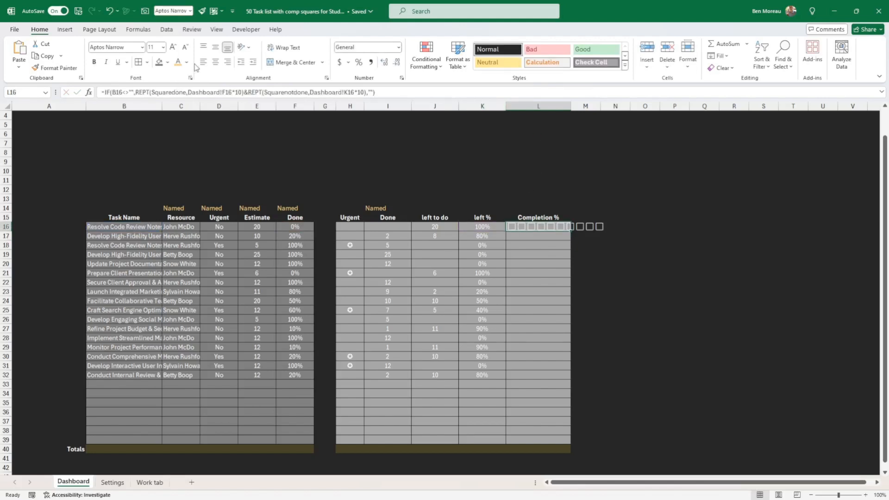
- Reduce the font size of Completion % cell L16 to 8 and fill the cell down to L39
left_click(186, 48)
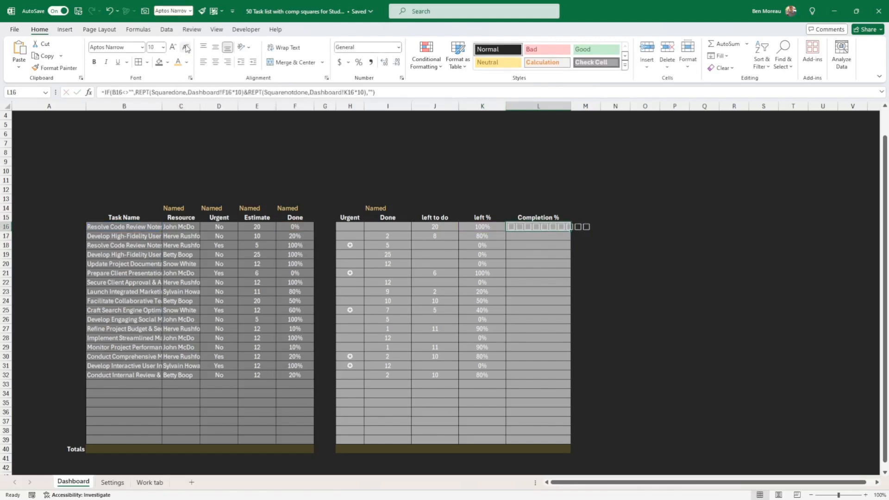
left_click(186, 48)
left_click(540, 238)
left_click(517, 229)
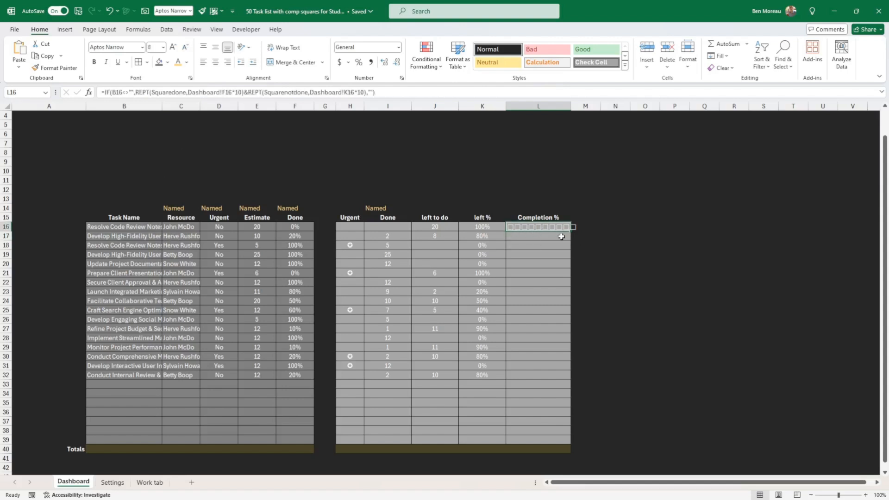
left_click_drag(571, 231, 567, 446)
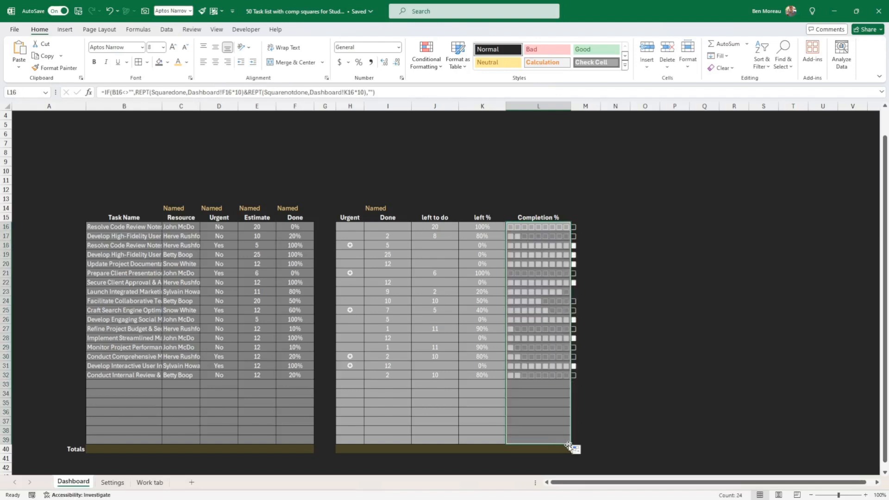
left_click(615, 384)
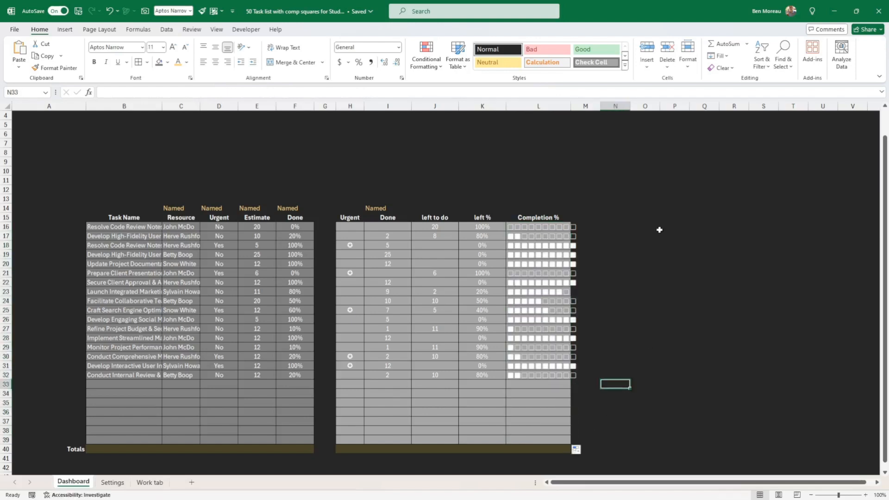
- Widen column L so that all ten completion squares fit inside the Completion % cells
key("alt+Tab")
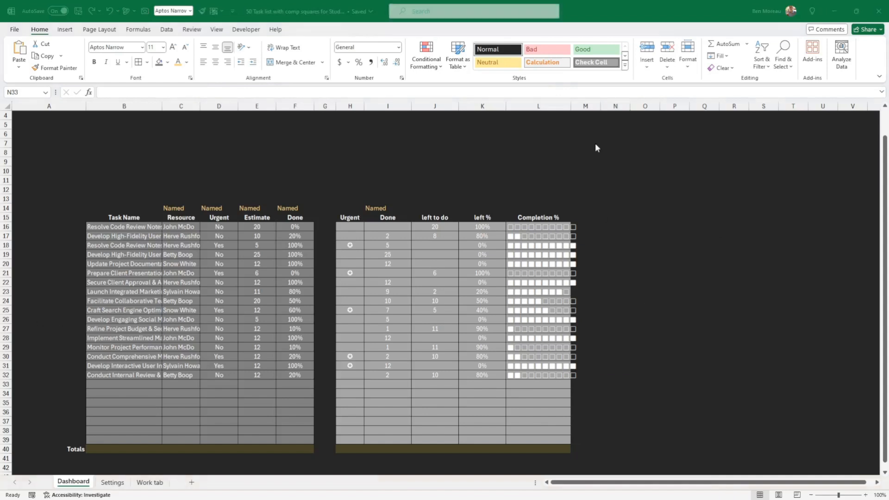
left_click(574, 108)
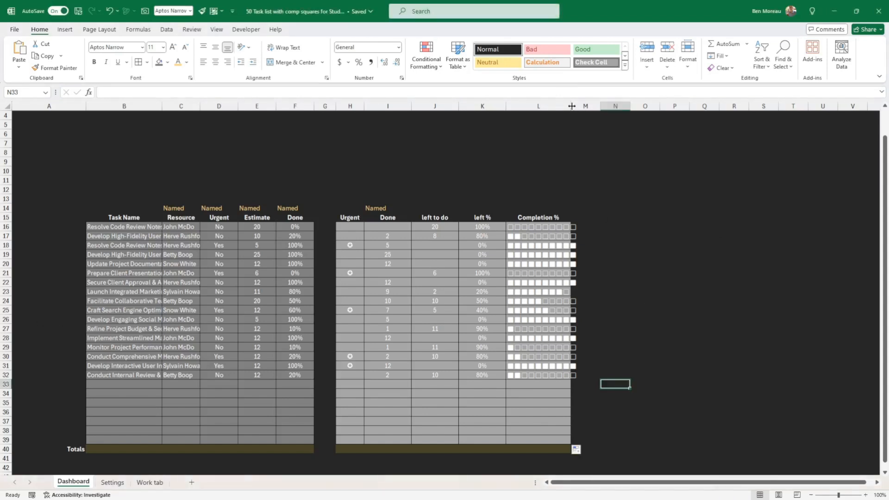
left_click_drag(572, 106, 587, 106)
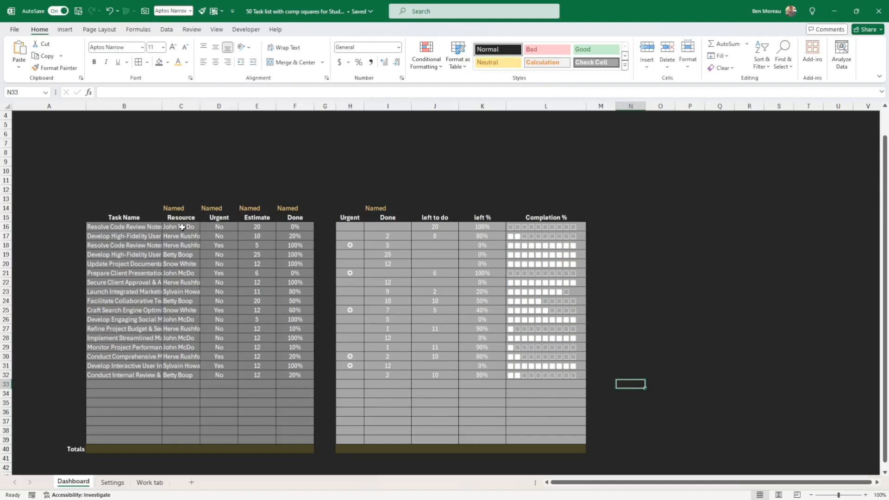
- Name the resource cells C16:C39 Resource and select the headers Resource through Done in C15:F15
left_click_drag(181, 227, 178, 438)
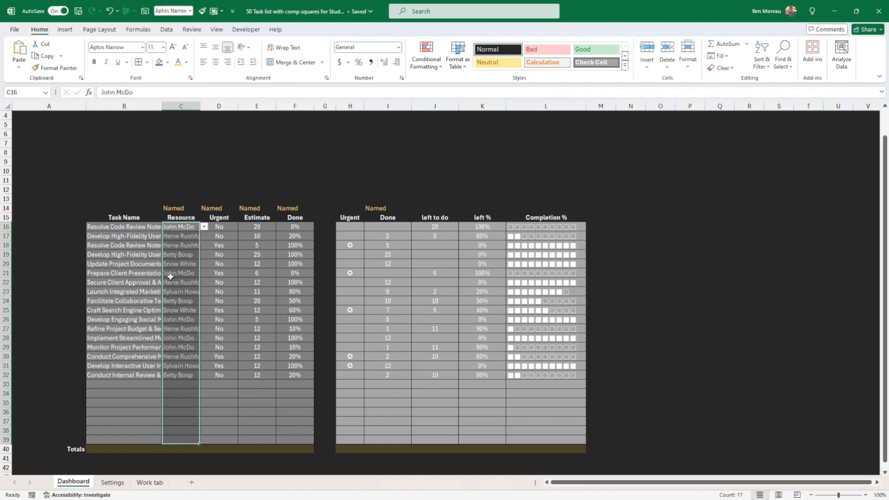
left_click(27, 93)
type("Resource")
key("Return")
key("Return")
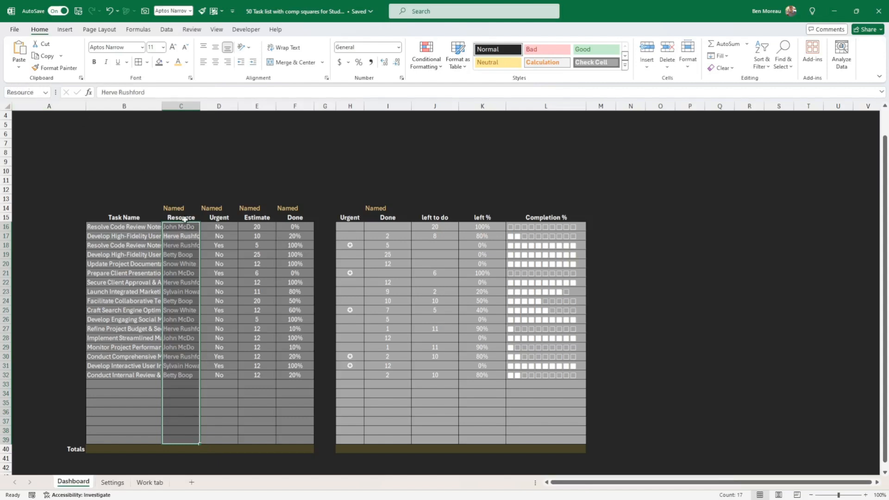
left_click_drag(186, 218, 297, 218)
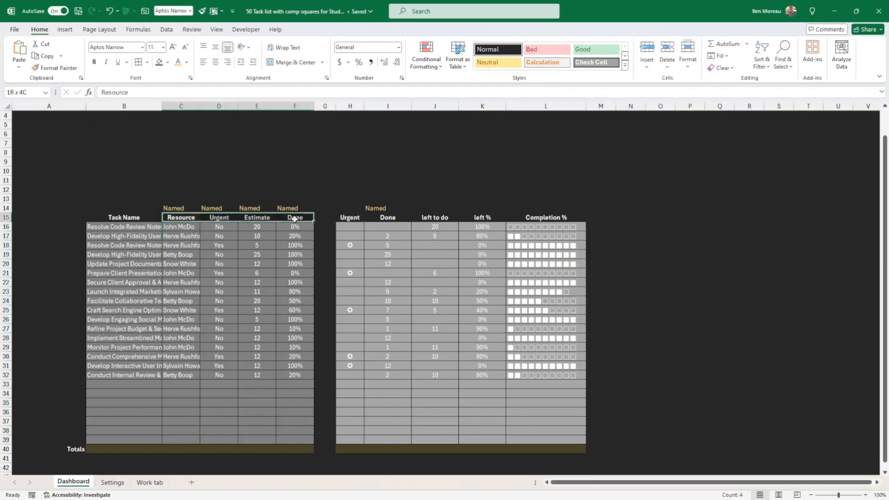
- Name the urgency cells D16:D39 Urgent
left_click_drag(224, 227, 217, 440)
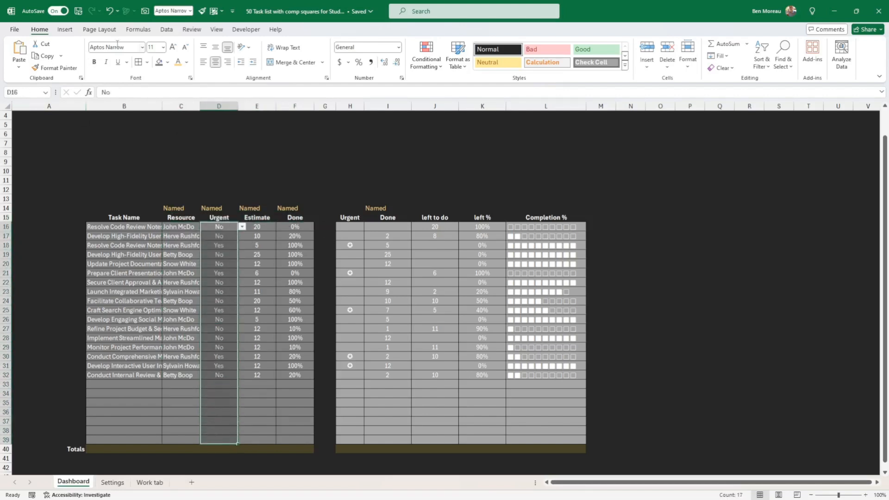
left_click(27, 94)
type("Urgent")
key("Return")
key("Return")
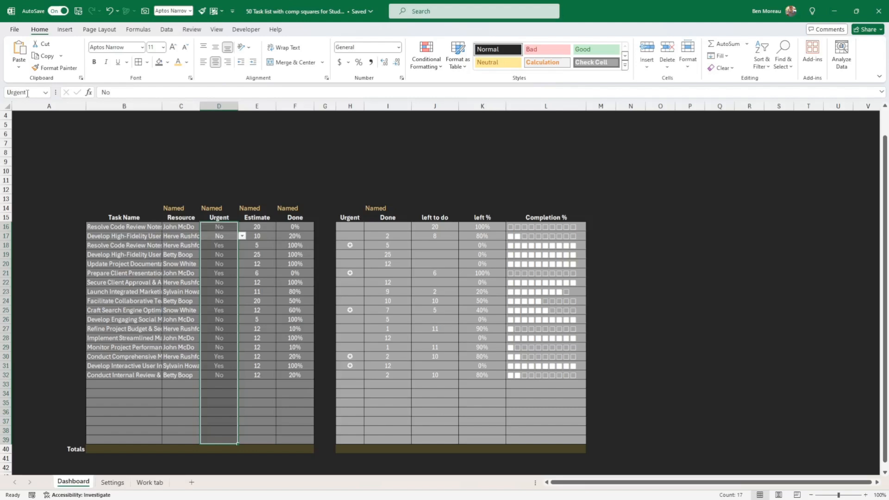
- Name the estimate cells E16:E39 Estimate
left_click_drag(254, 227, 255, 417)
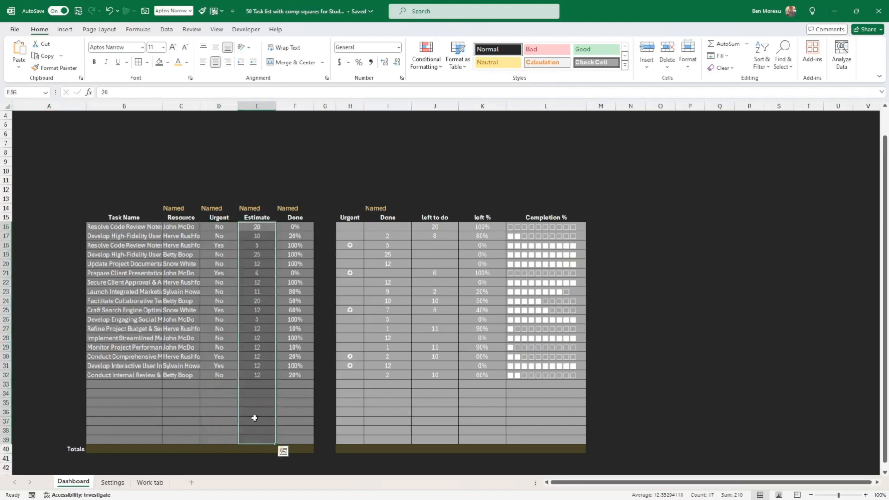
left_click(26, 93)
type("Es")
key("Return")
key("Return")
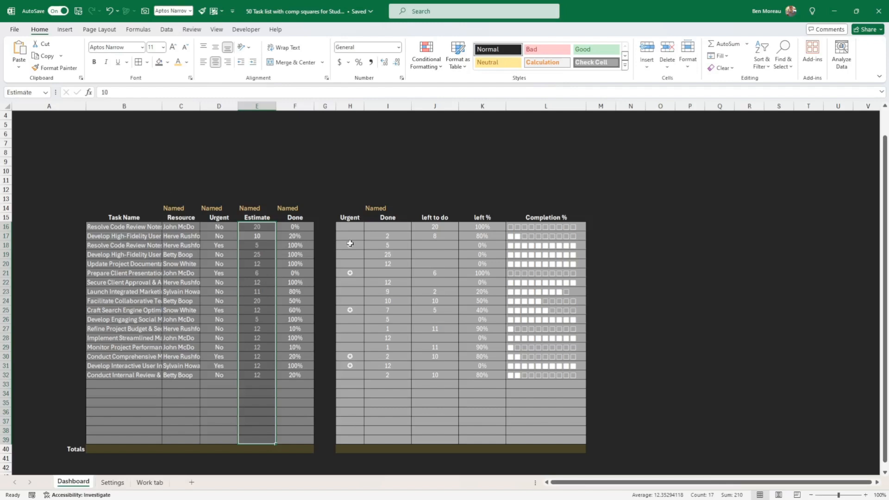
- Name the percentage cells F16:F39 in the task input table Done
left_click_drag(302, 226, 304, 442)
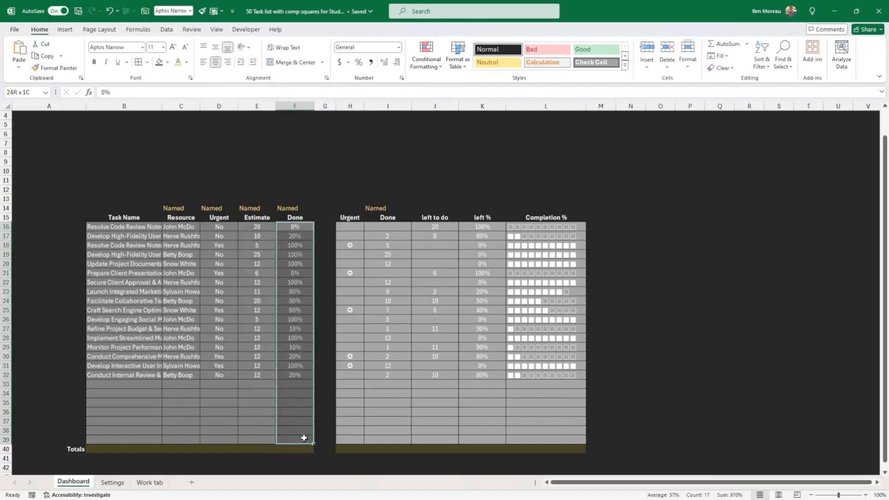
left_click(21, 92)
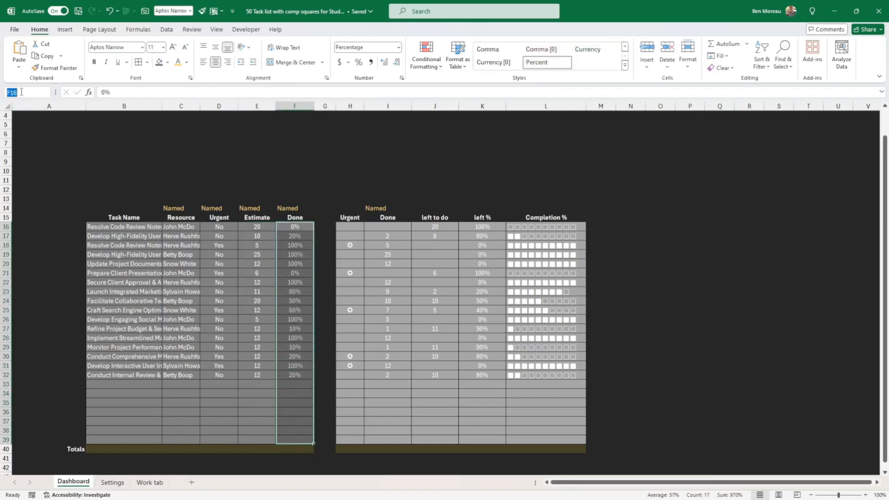
type("Done")
key("Return")
key("Return")
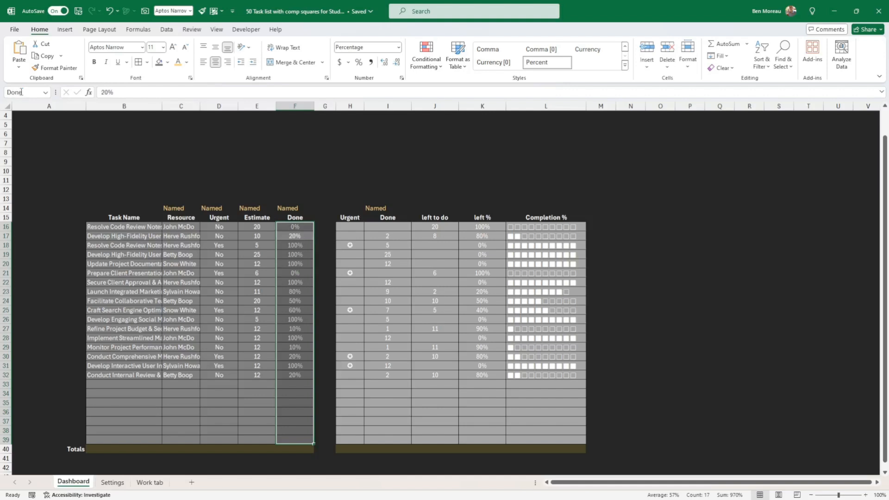
- Name the calculated Done cells I16:I39 DoneDays
left_click_drag(389, 227, 386, 440)
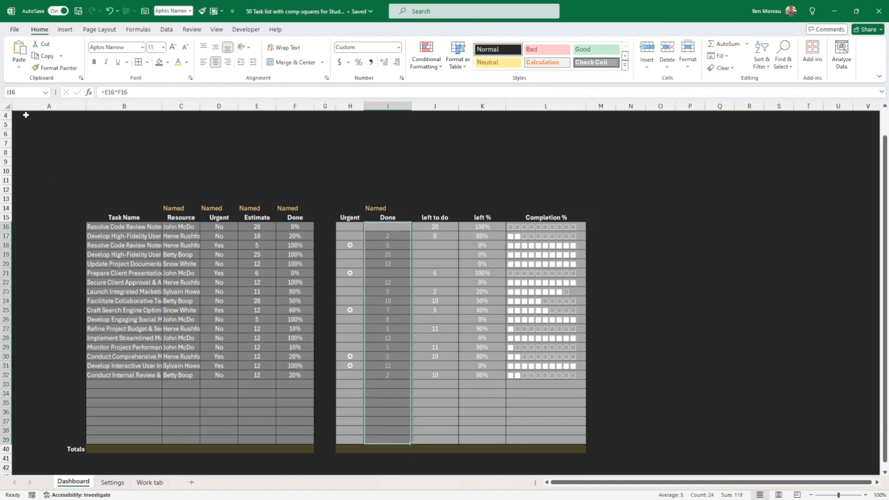
left_click(23, 92)
type("Done")
key("Return")
key("Return")
key("Return")
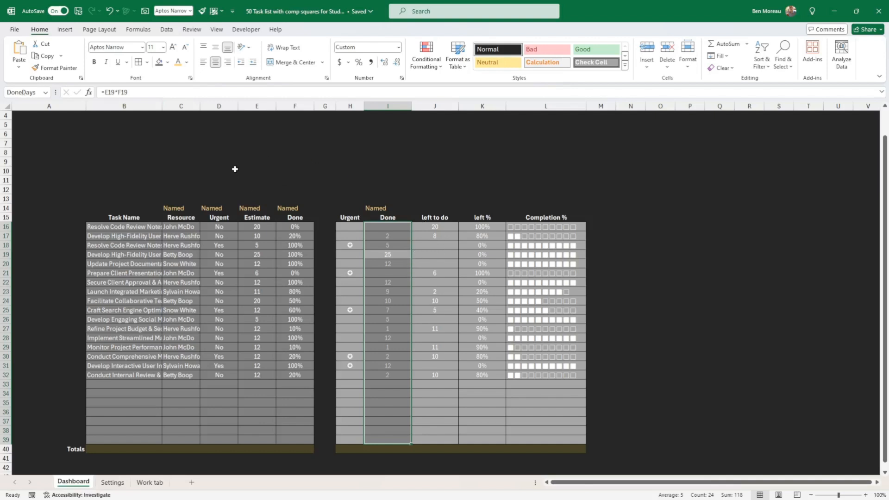
- Count the task names in Totals cell B40 with the formula =COUNTA(B16:B39)
left_click(150, 448)
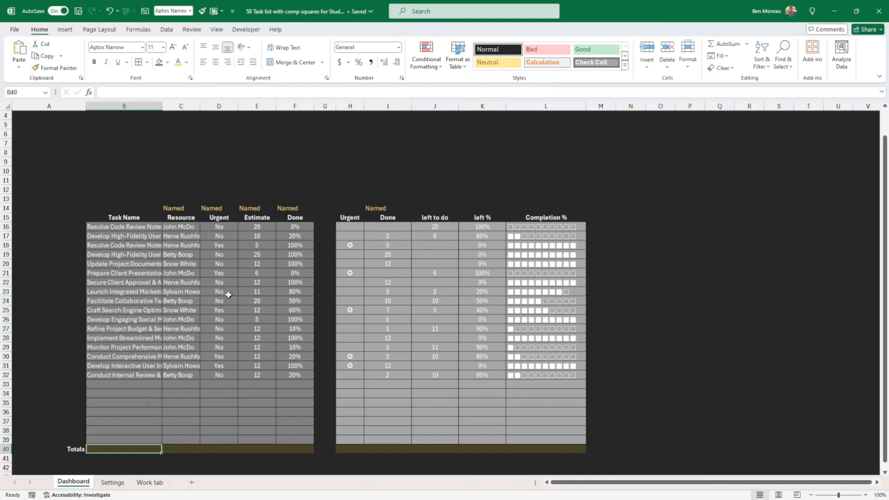
type("counta(")
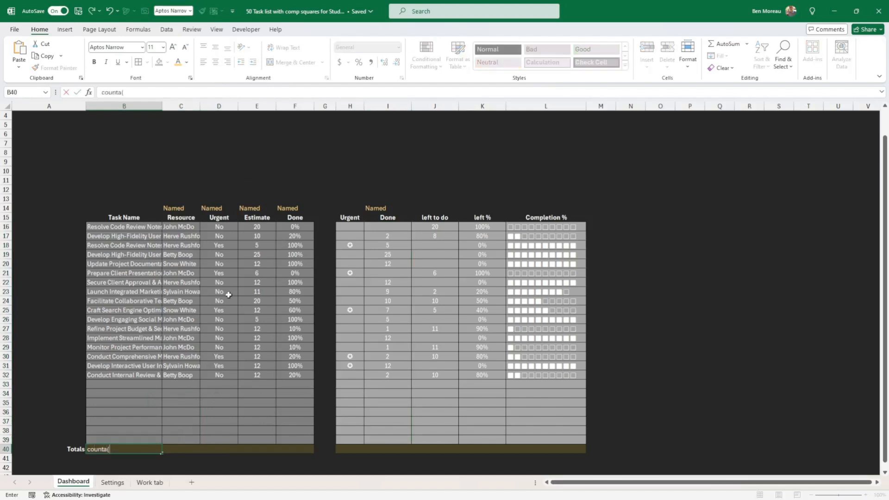
left_click_drag(113, 226, 135, 437)
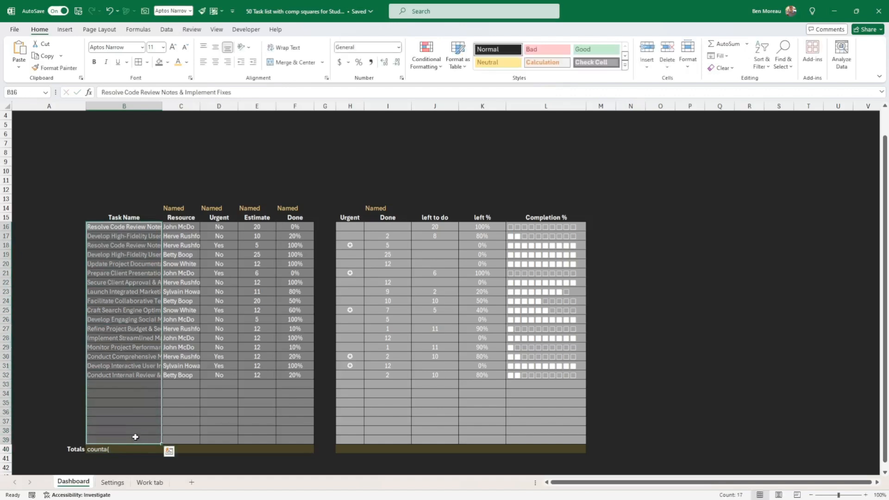
left_click(114, 449)
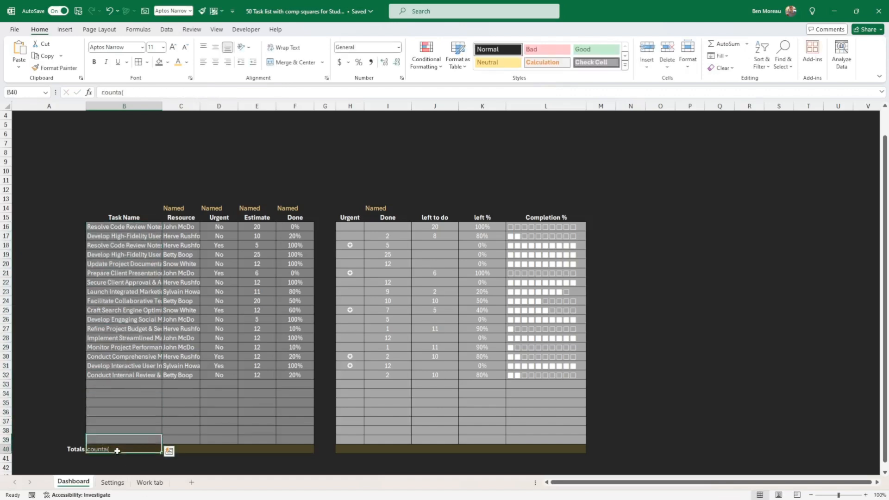
left_click(103, 92)
type("=")
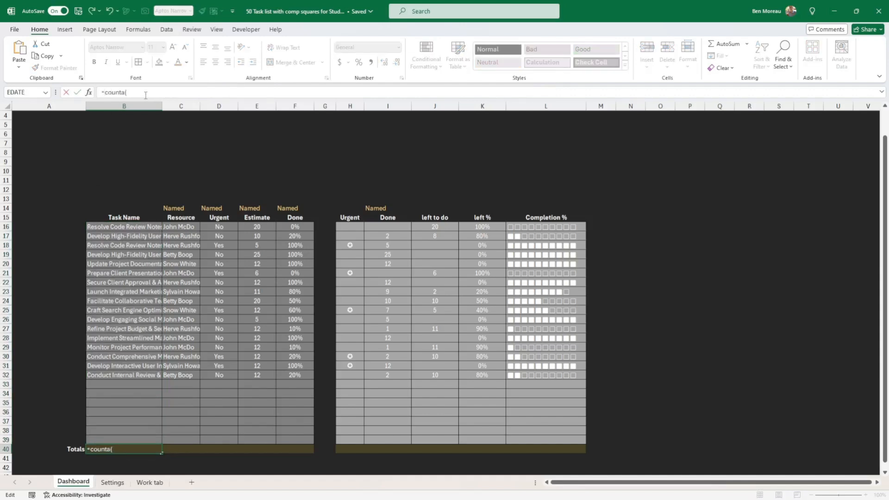
left_click_drag(137, 227, 135, 438)
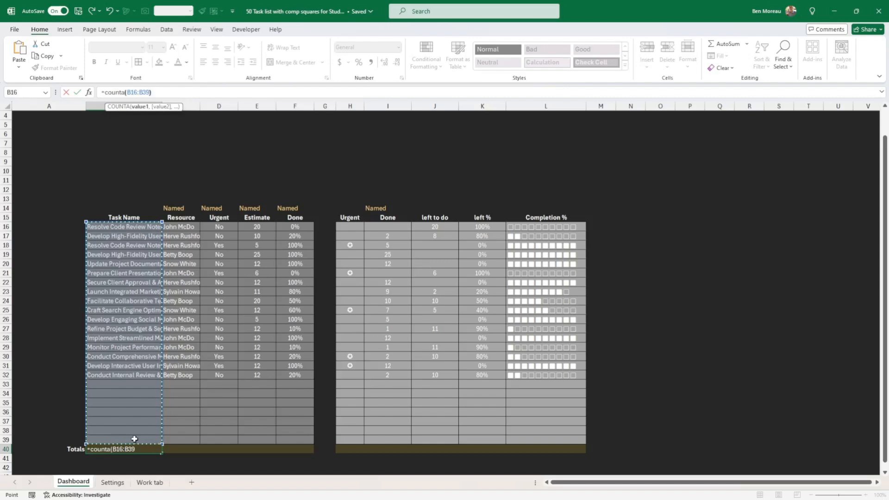
key("ctrl+Return")
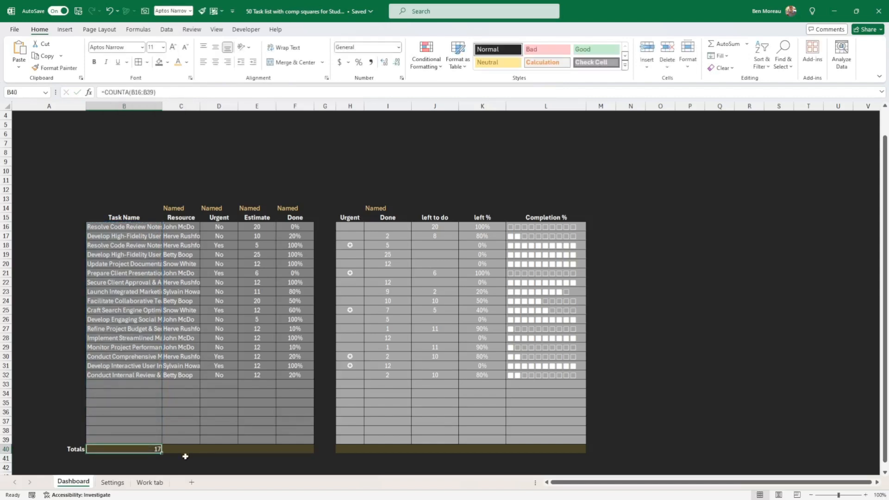
- Center Totals cell B40 and append the text " tasks" to its COUNTA formula with &
left_click(215, 63)
left_click(173, 91)
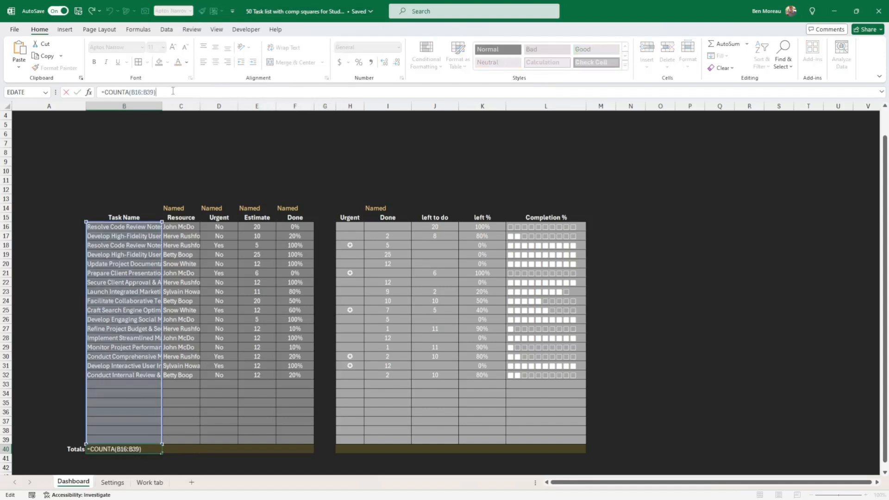
type("&\" task")
type("sks")
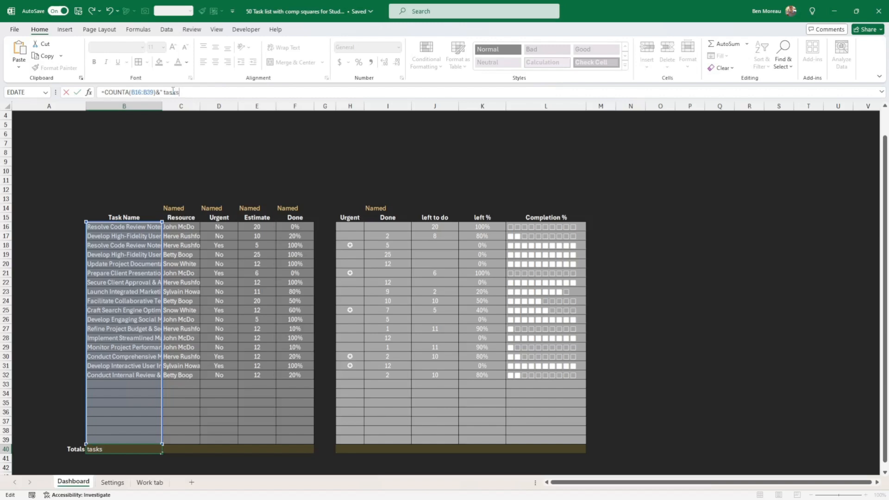
type("\"")
key("ctrl+Return")
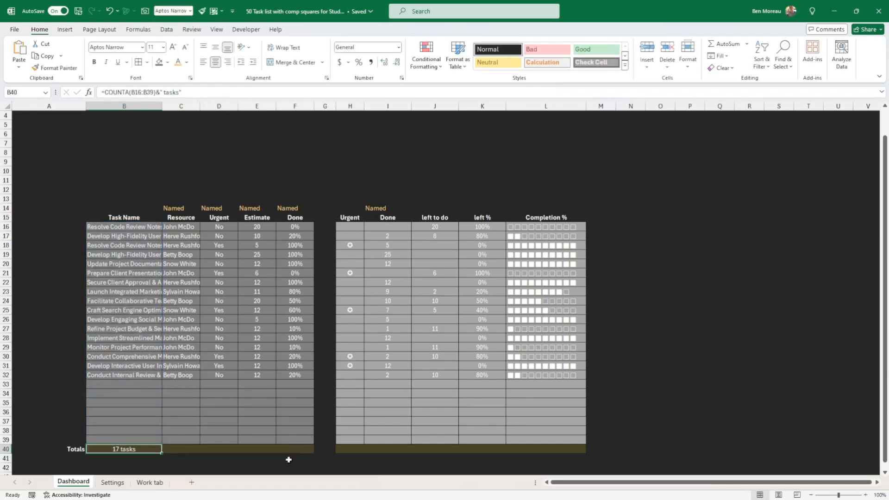
left_click_drag(162, 453, 194, 454)
left_click(188, 448)
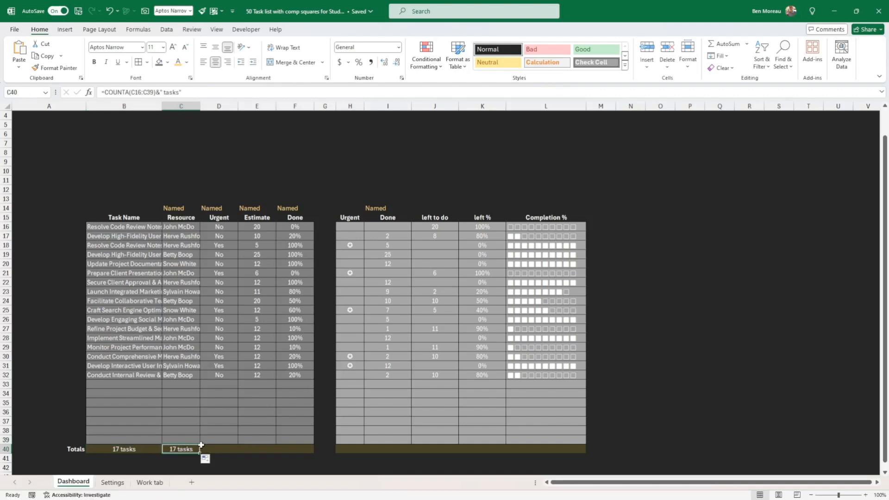
key("Delete")
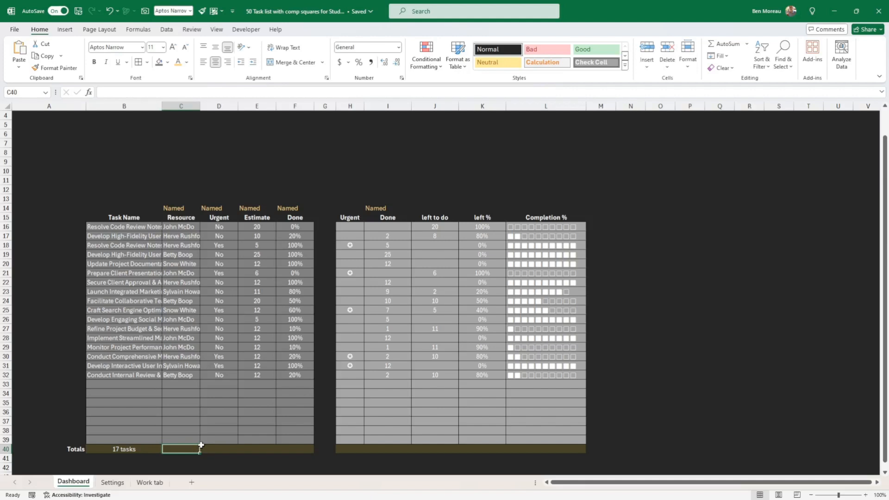
- Count the urgent tasks in Totals cell D40 with COUNTIF, using the range Urgent and the Yes cell Settings!D9 as criteria
left_click(201, 446)
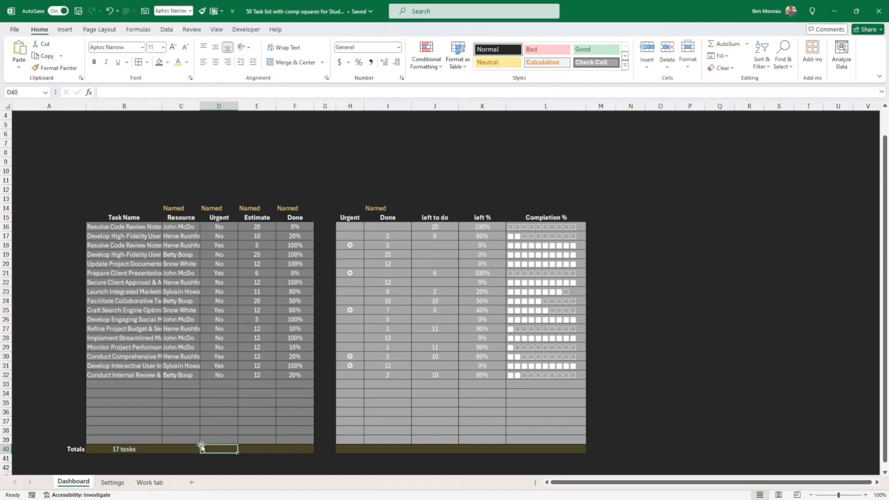
type("=count")
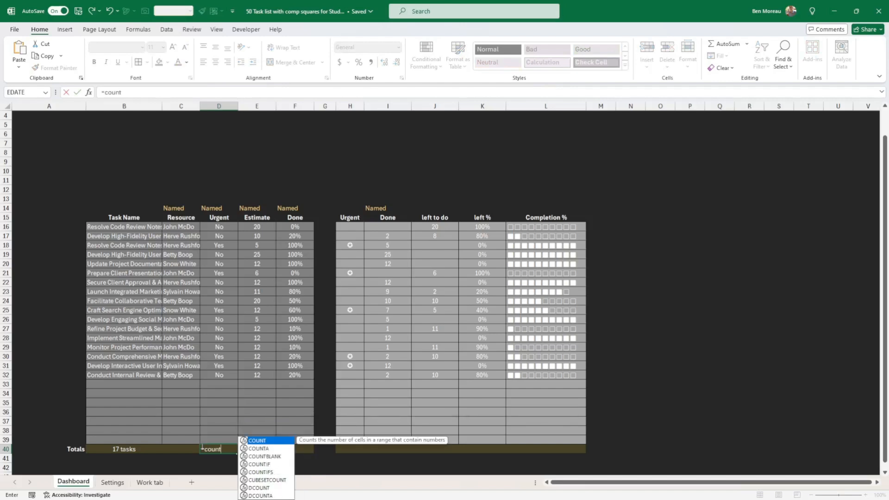
type("if(")
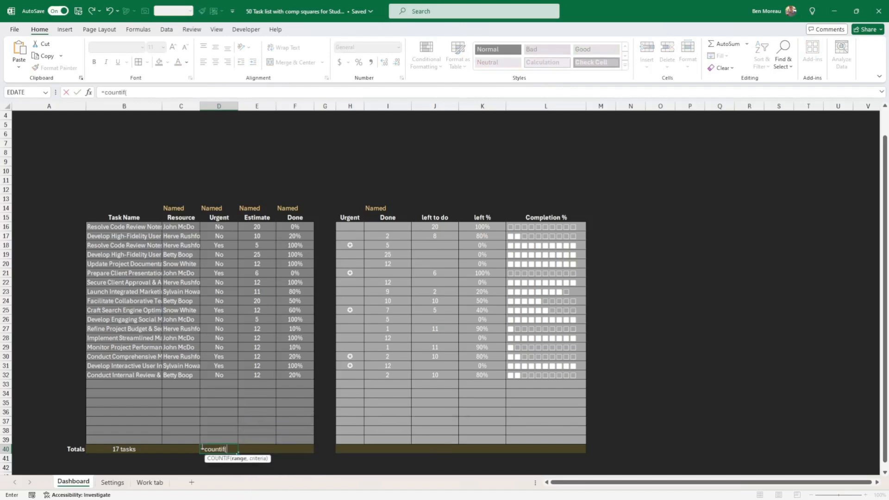
left_click_drag(221, 229, 235, 441)
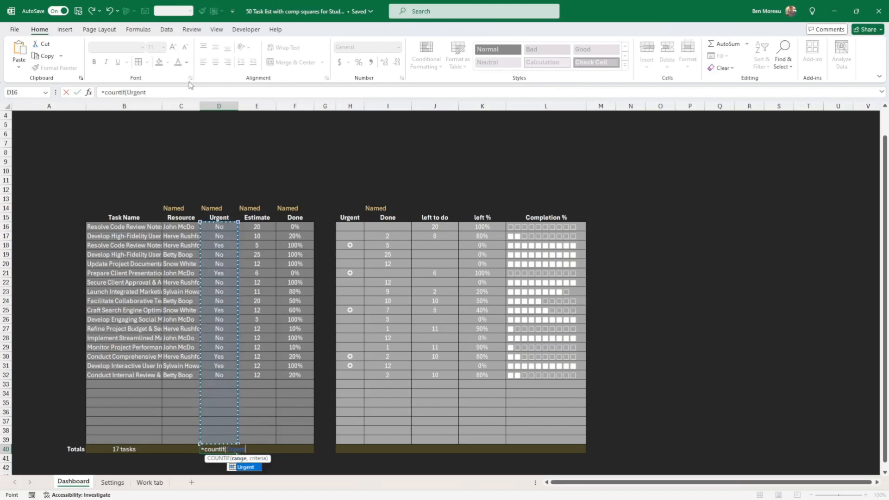
left_click(88, 93)
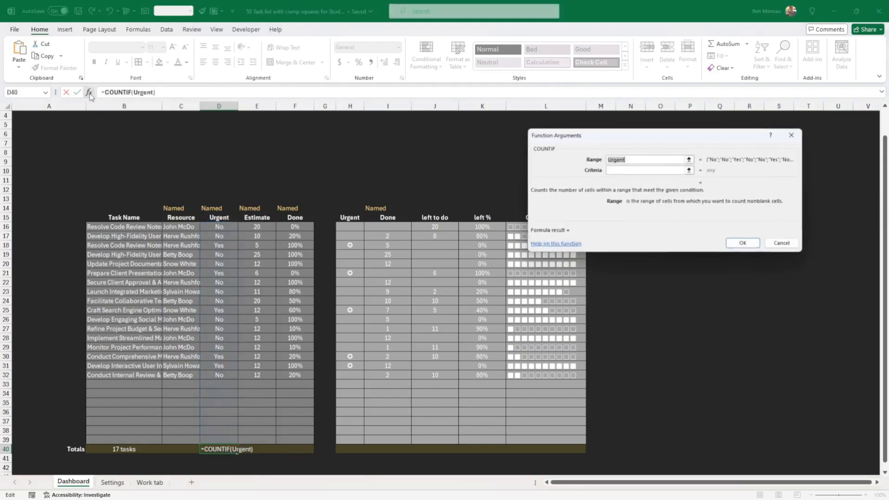
left_click(624, 171)
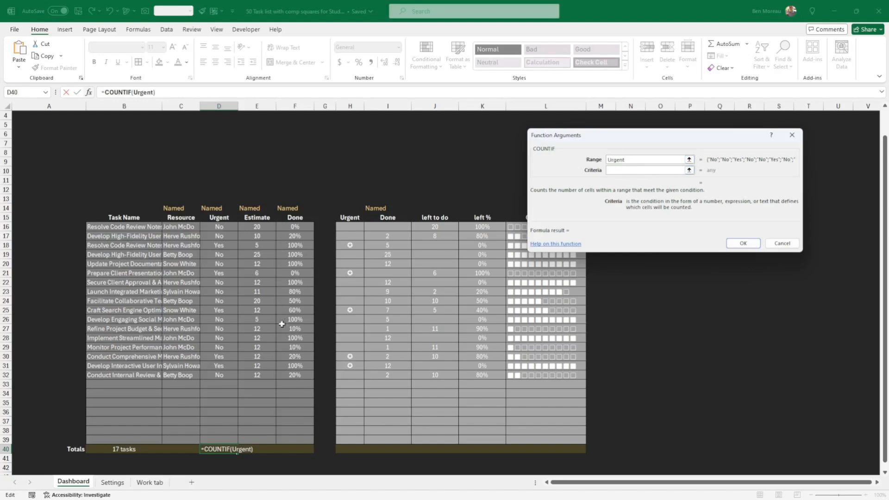
left_click(112, 482)
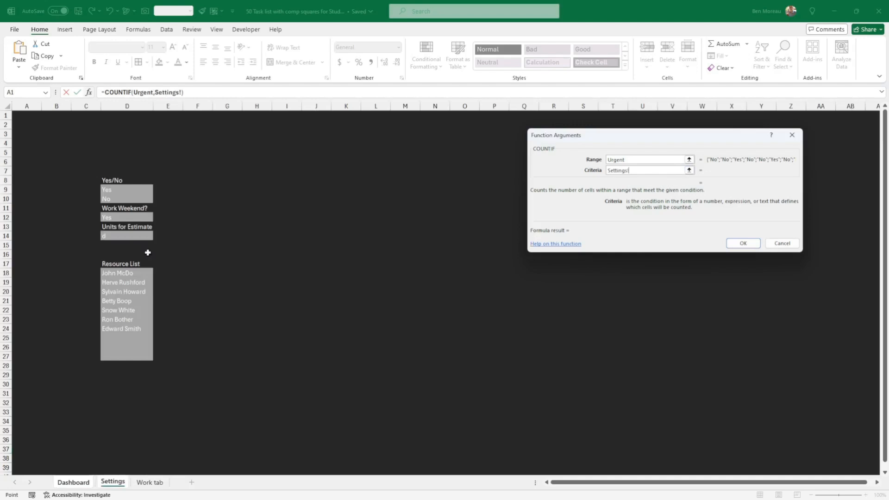
left_click(115, 190)
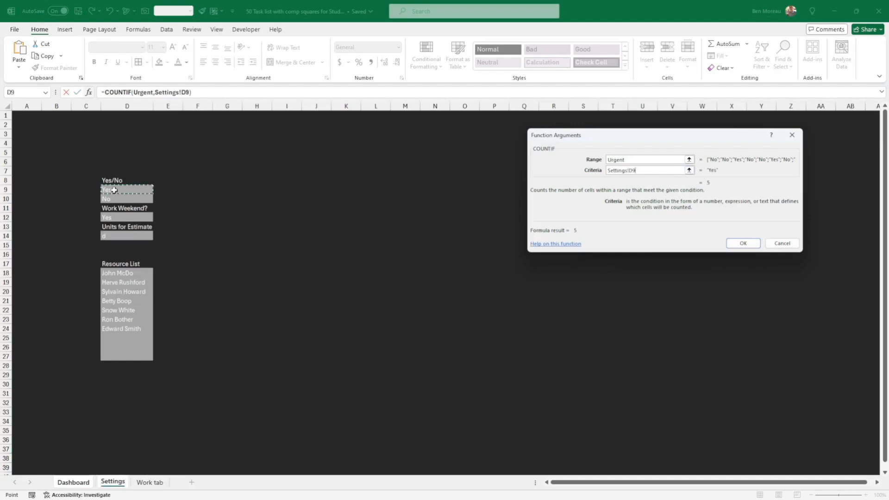
left_click(733, 245)
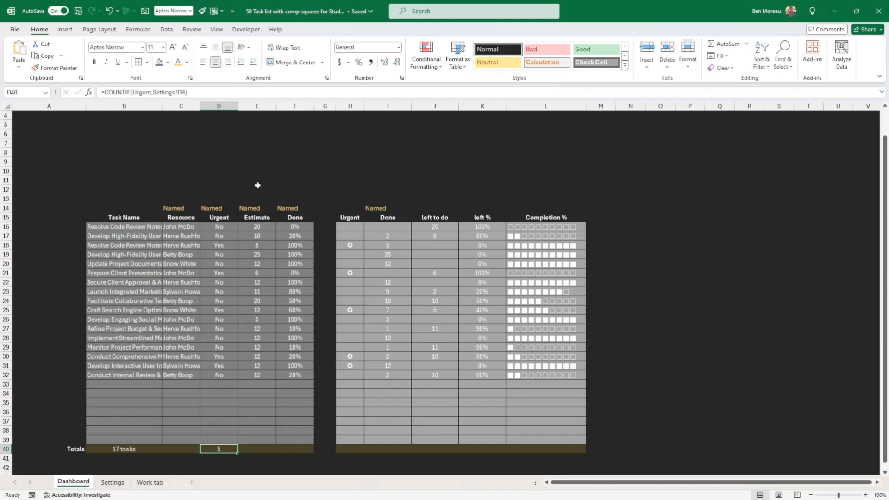
- Total the estimates in Totals cell E40 with =SUM(Estimate) and select that cell again
left_click(251, 450)
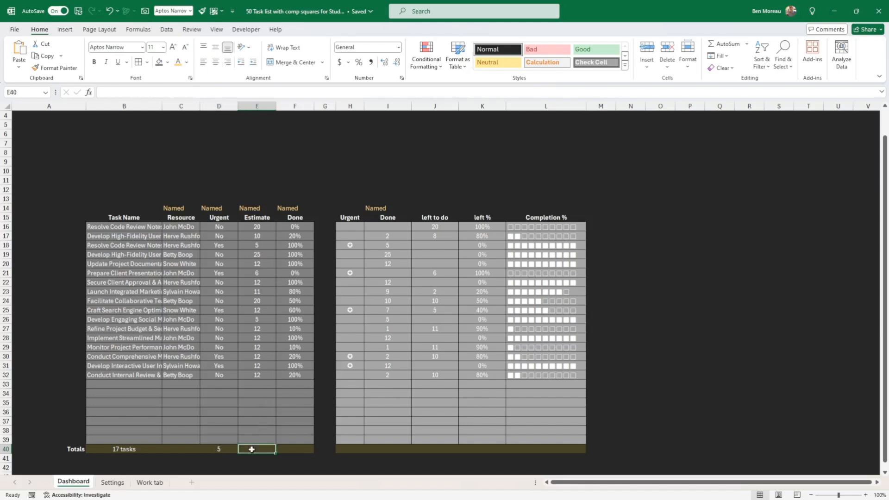
left_click(722, 44)
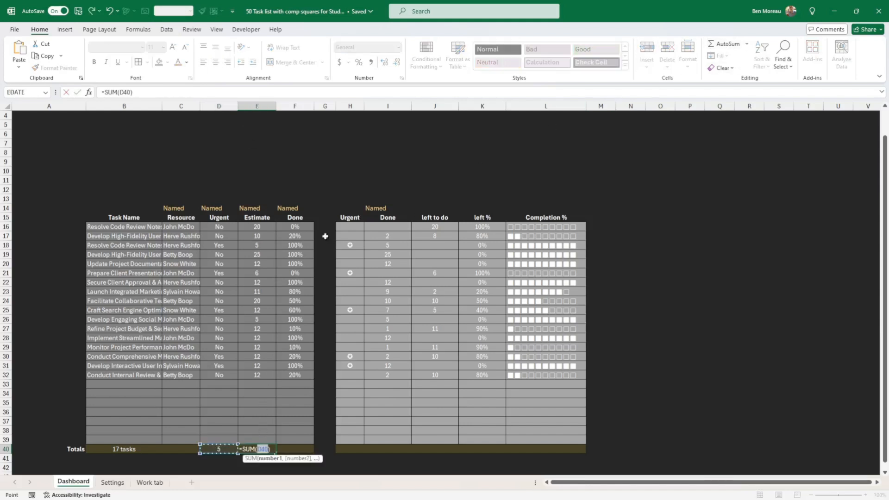
left_click_drag(256, 226, 259, 440)
key("Return")
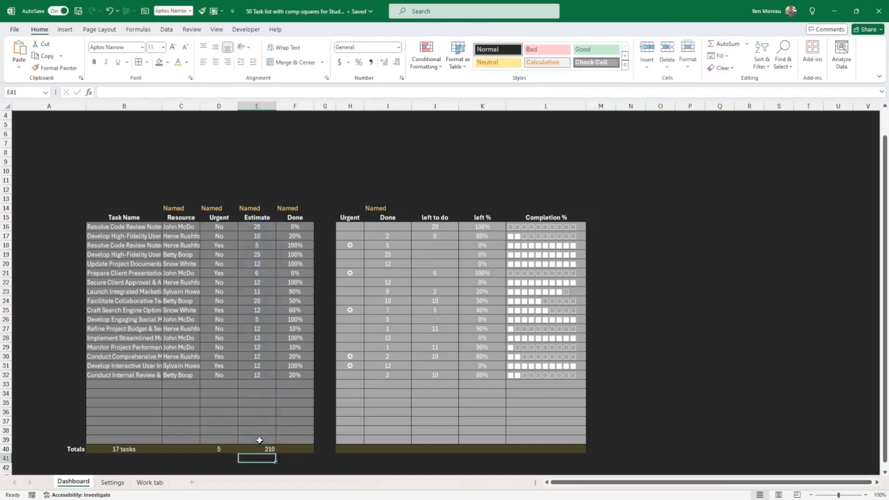
key("Up")
key("Right")
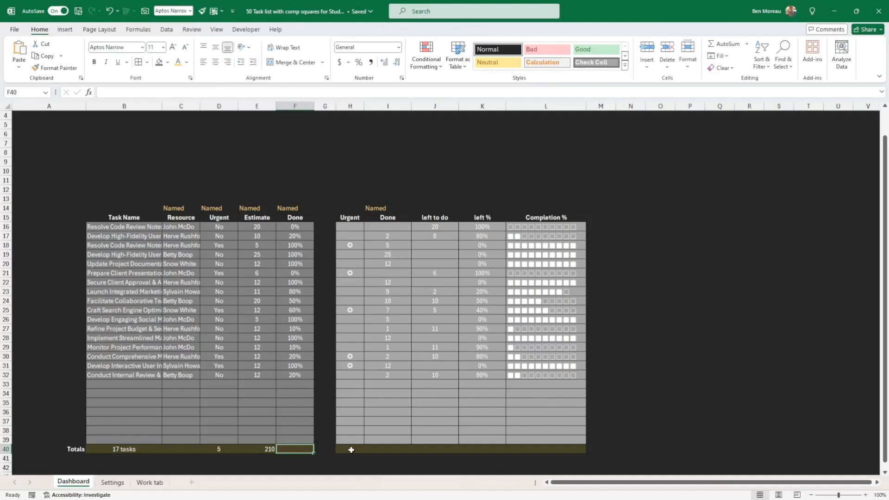
left_click(264, 450)
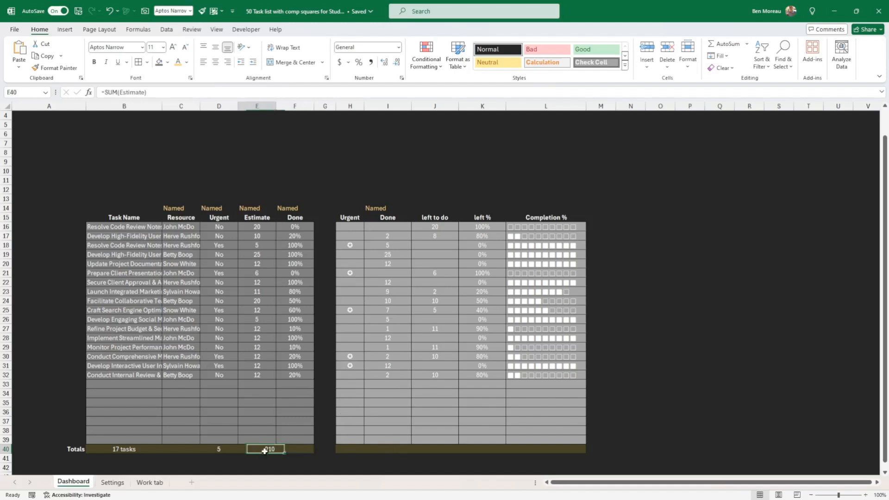
- Copy the Estimate sum from E40 into Totals cells I40 and J40, and fill K40 with =IF(B40<>"",100%-F40,"")
left_click_drag(265, 456, 429, 454)
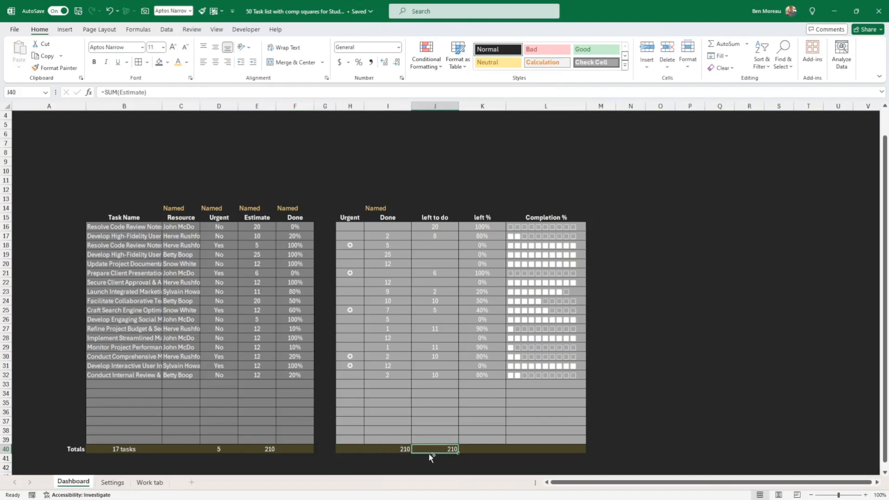
left_click(477, 450)
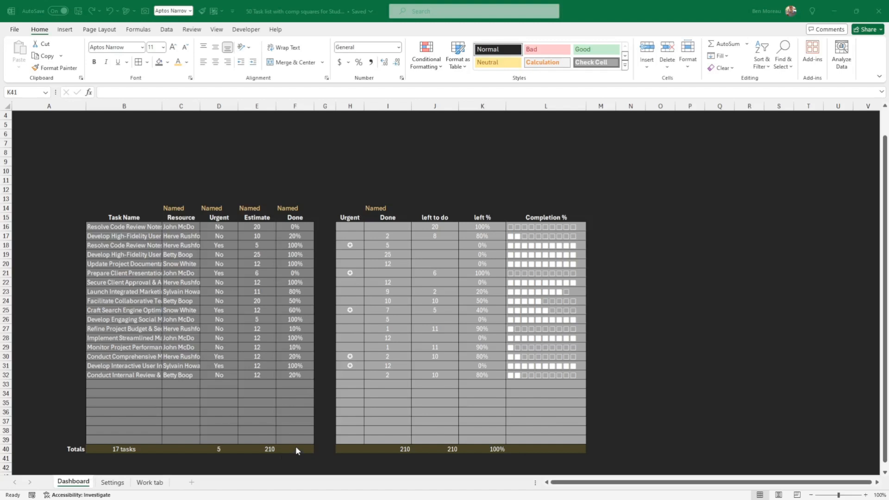
- Calculate the overall done share in Totals cell F40 with =I40/E40, formatted as a centered percentage
left_click(295, 449)
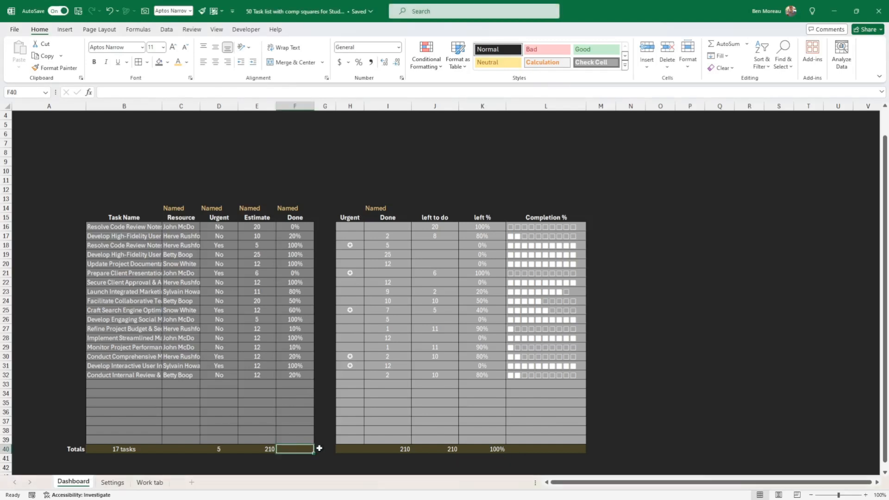
type("=")
key("Right")
key("Right")
key("Right")
type("/")
key("Left")
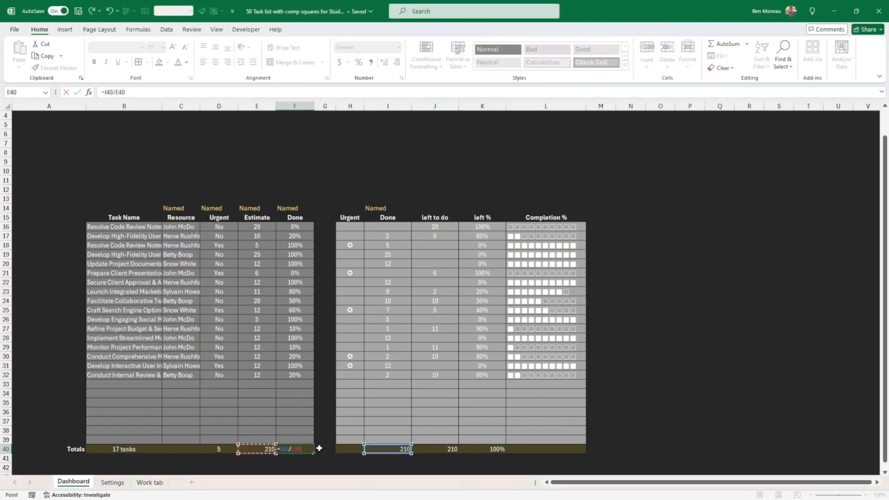
key("ctrl+Return")
left_click(359, 62)
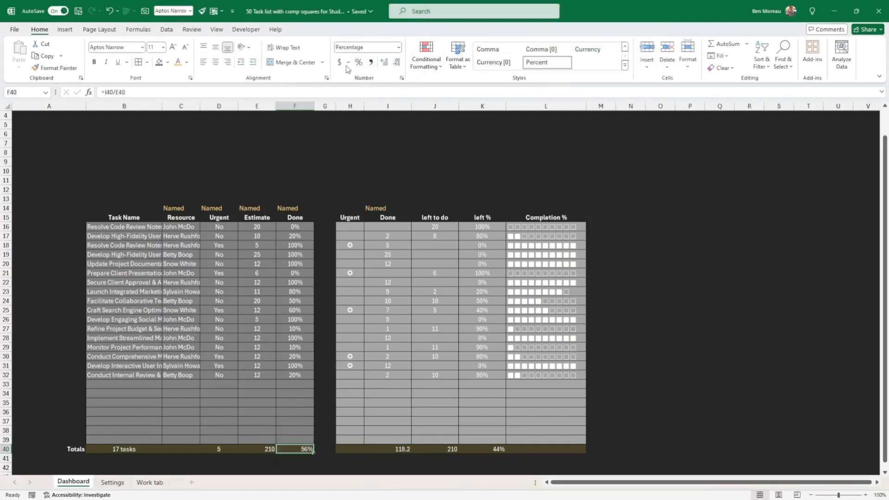
left_click(216, 62)
left_click_drag(292, 226, 302, 375)
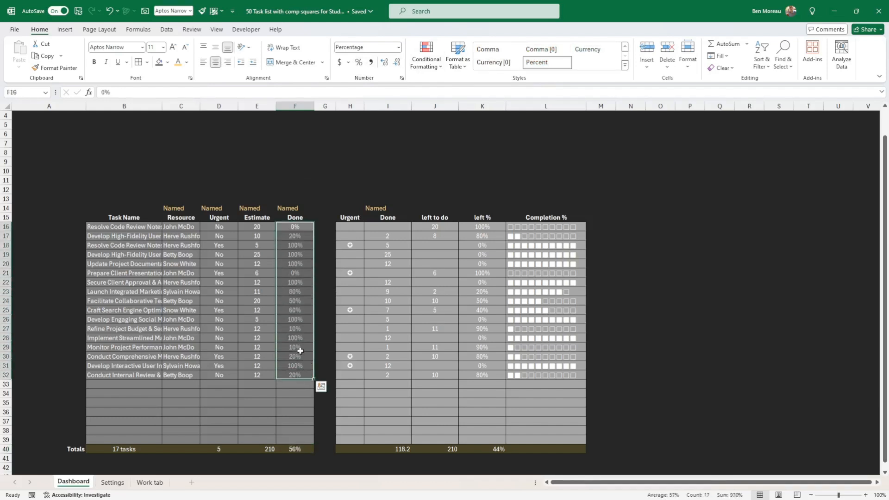
left_click(494, 450)
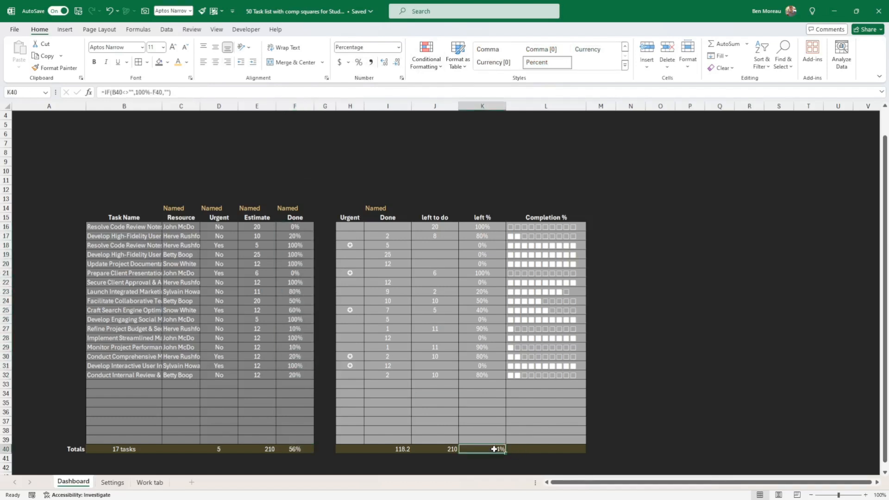
- Paste only the formula of completion squares cell L32 into Totals cell L40 and reduce its font size to 9
left_click(512, 377)
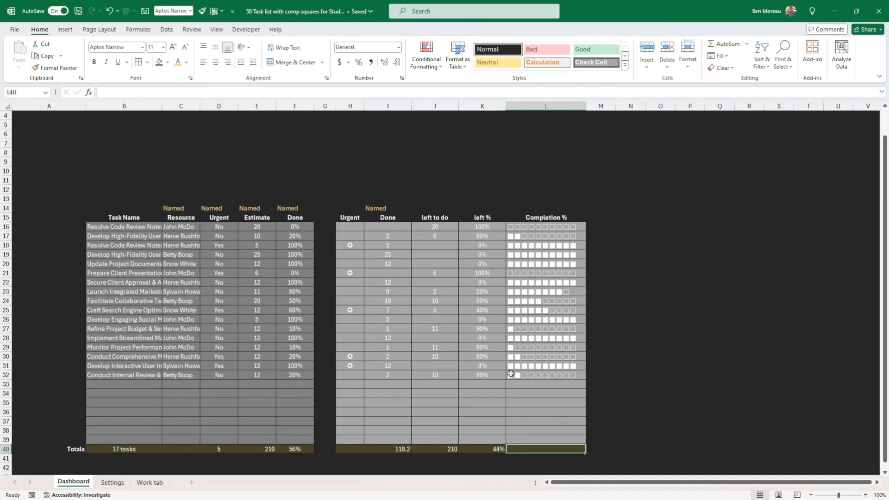
right_click(513, 376)
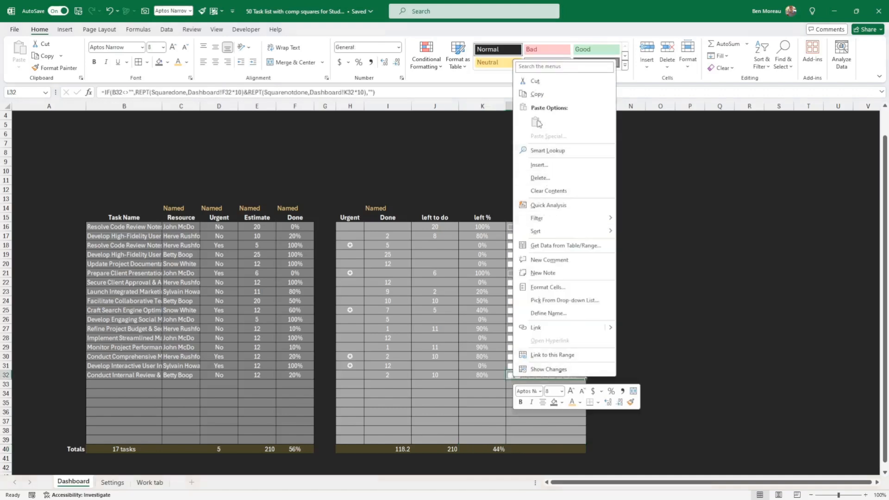
left_click(534, 95)
left_click(516, 450)
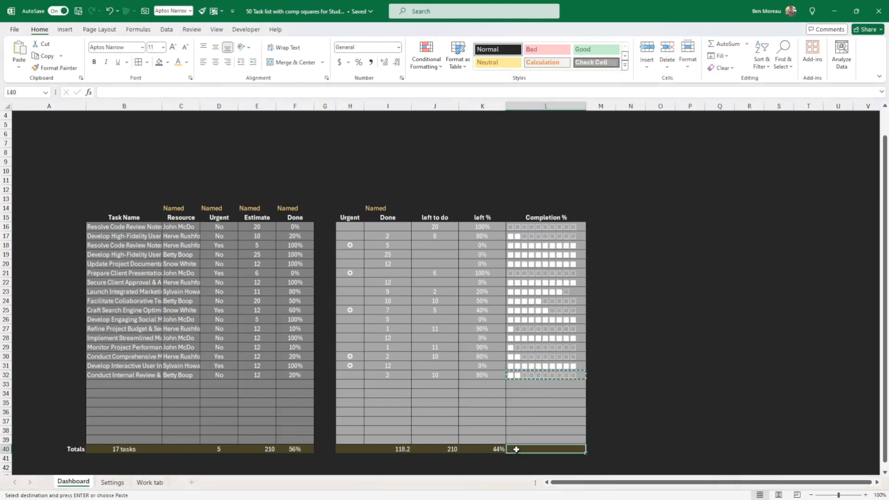
right_click(515, 451)
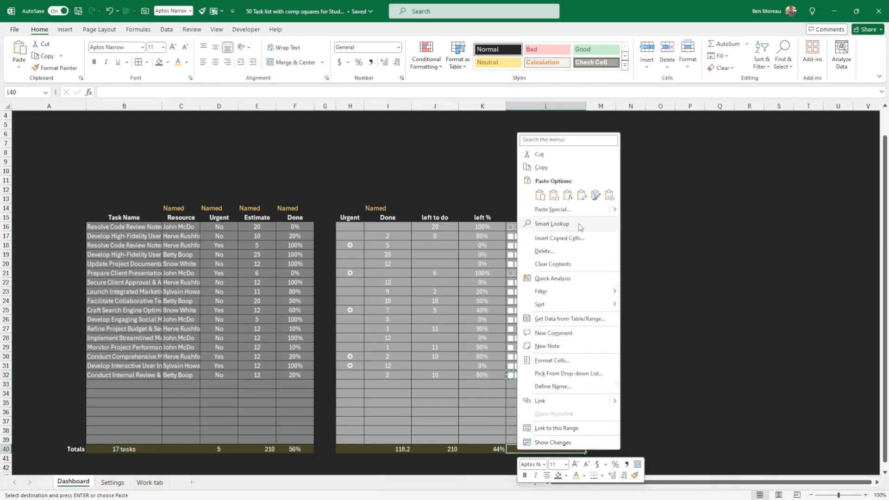
left_click(568, 195)
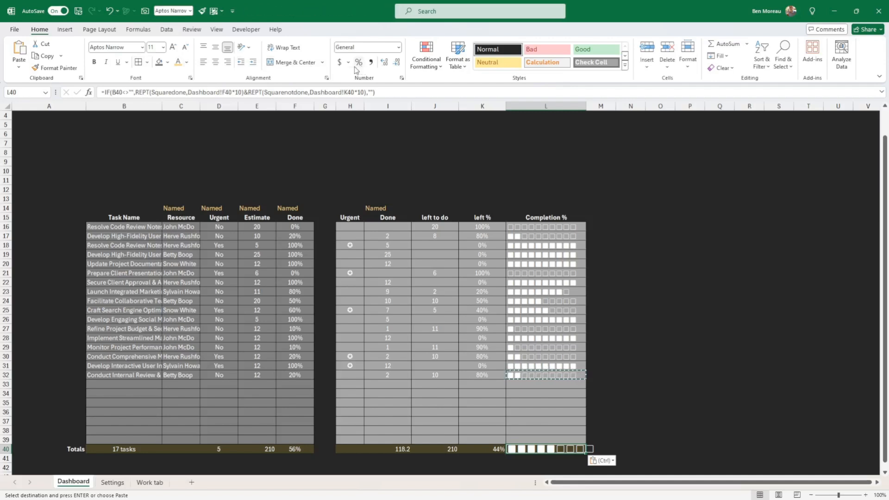
left_click(185, 49)
left_click(185, 48)
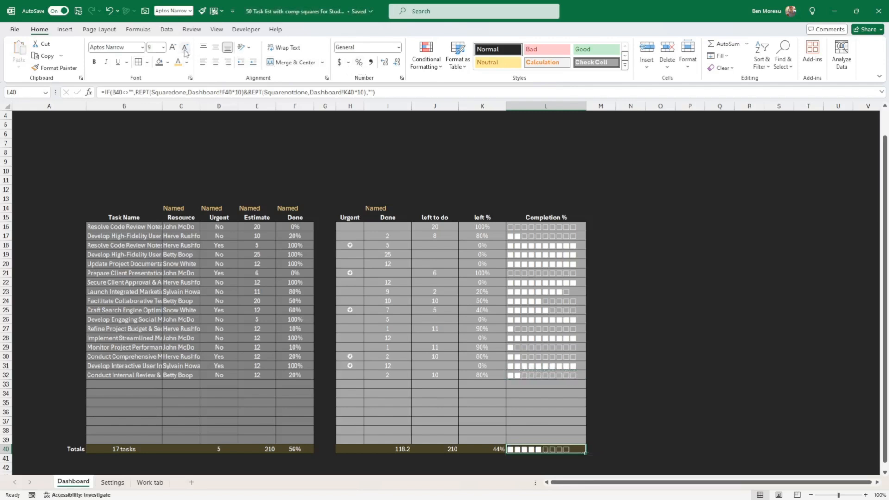
left_click(653, 366)
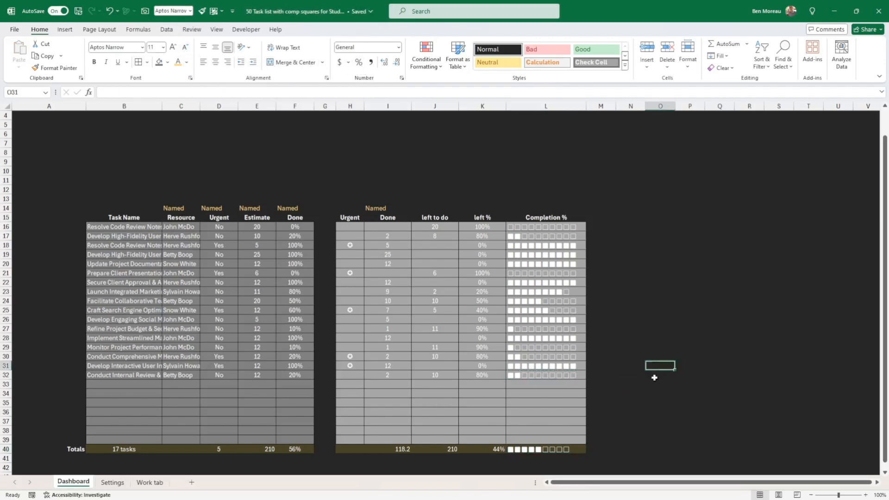
scroll(654, 377, "down", 1)
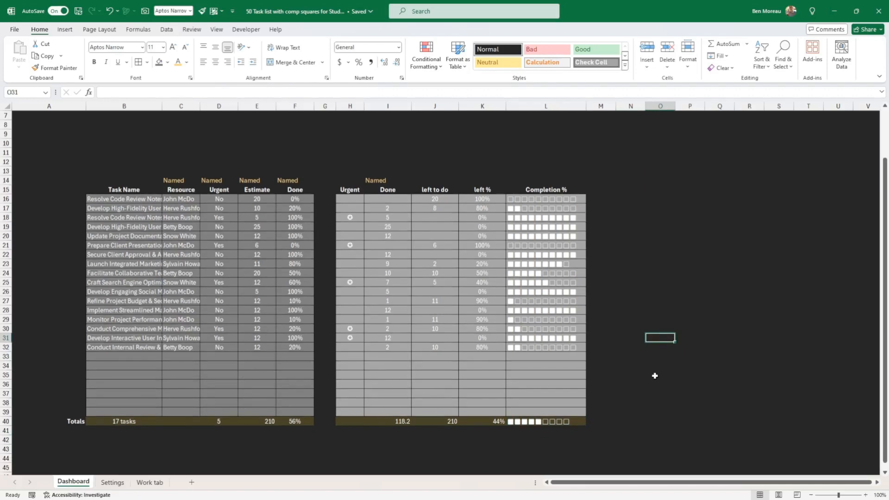
scroll(655, 375, "up", 1)
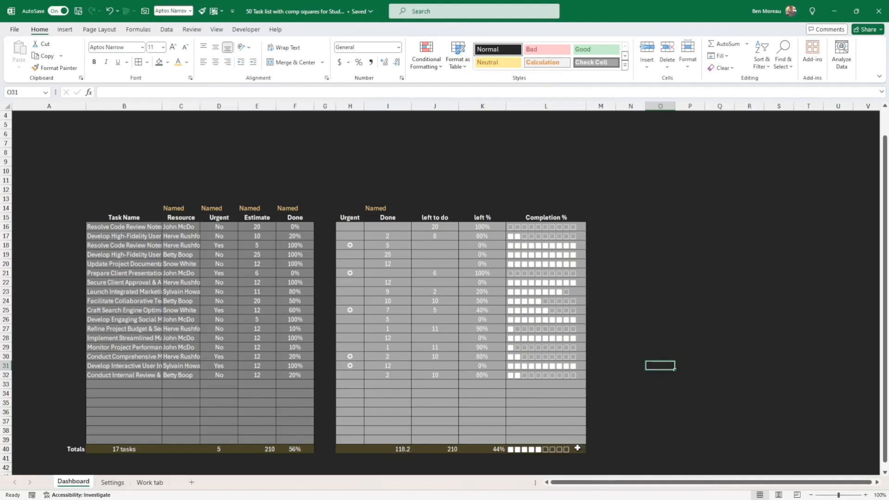
- Link Totals cell H40 to the urgent task count in D40 with the formula =D40
left_click(355, 448)
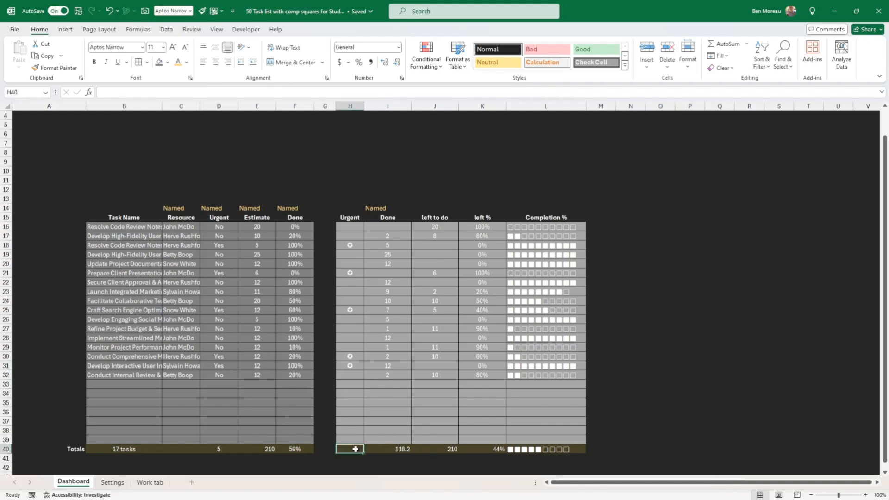
type("=")
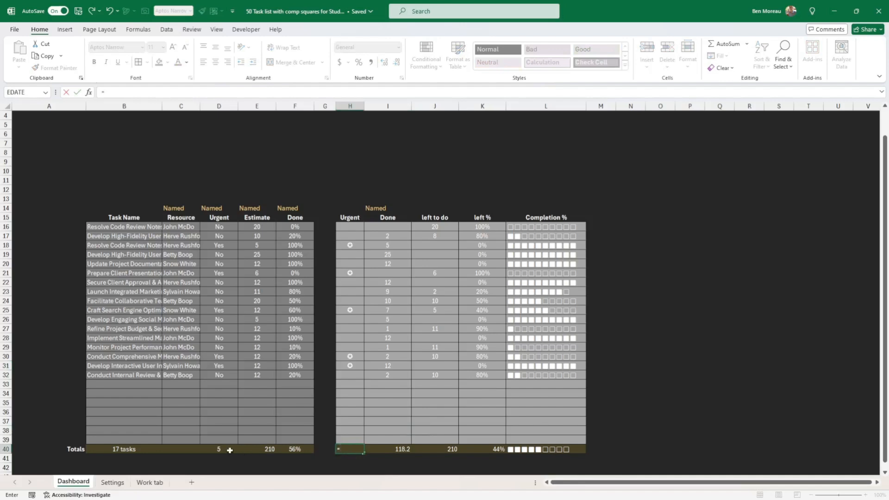
left_click(222, 448)
key("Return")
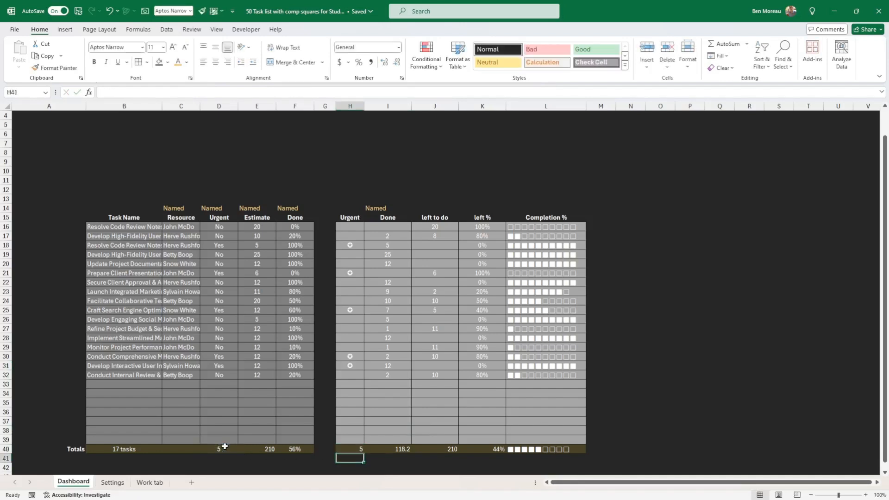
left_click(282, 385)
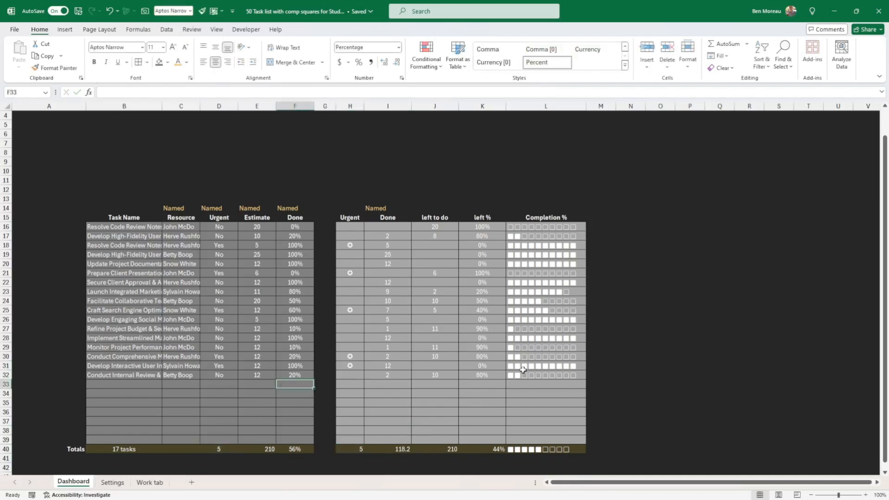
left_click(666, 411)
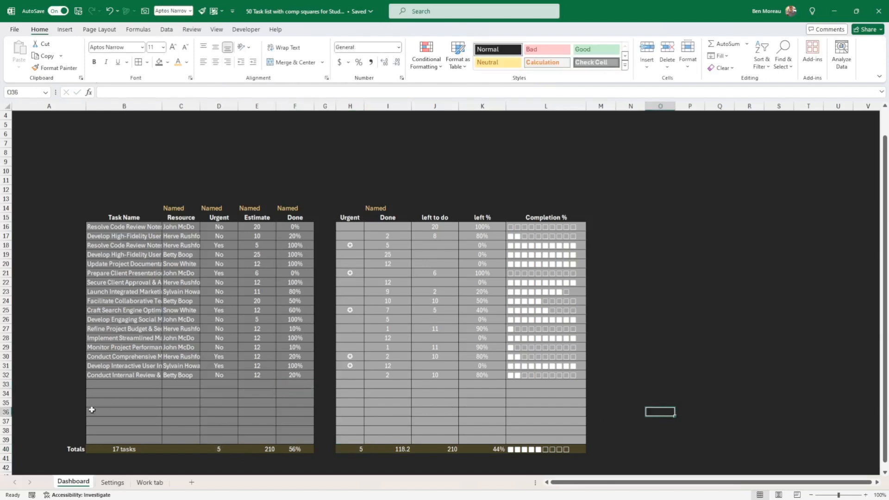
- Look over the Work tab's summary tables and the Dashboard's Totals row to find the source for the All Tasks count
key("ctrl+Page_Down")
key("ctrl+Page_Down")
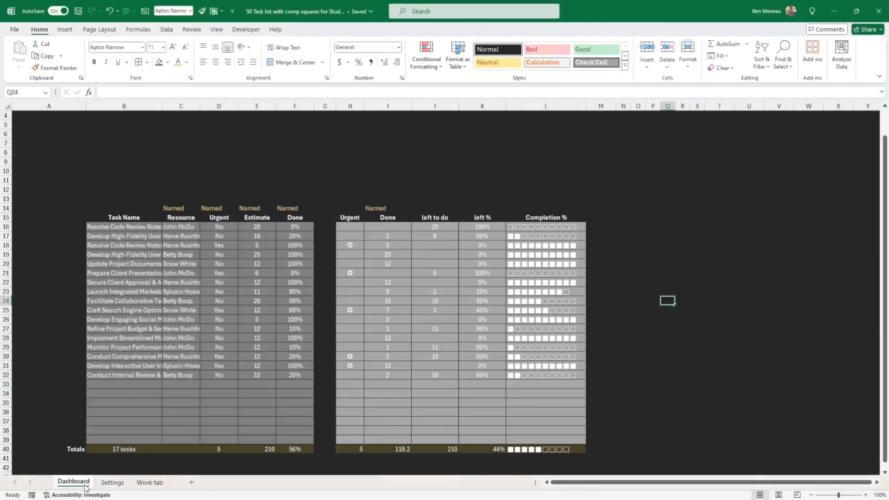
left_click(74, 482)
left_click(147, 484)
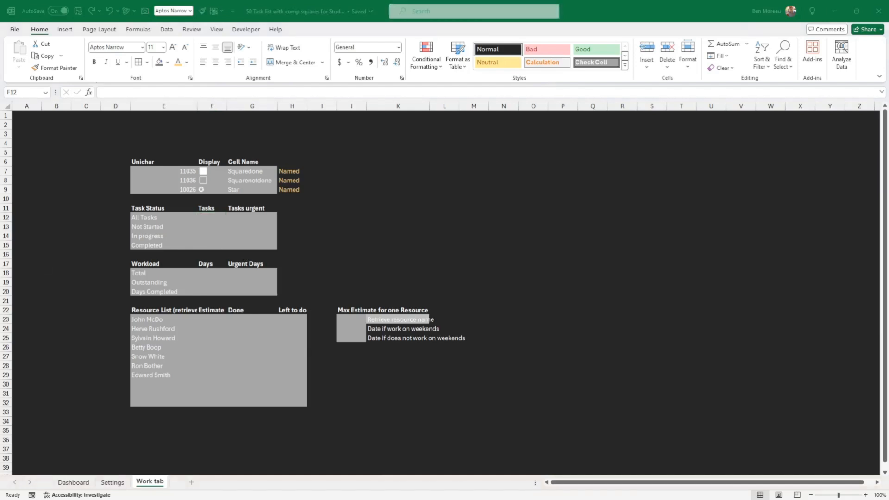
left_click(215, 217)
left_click(221, 220)
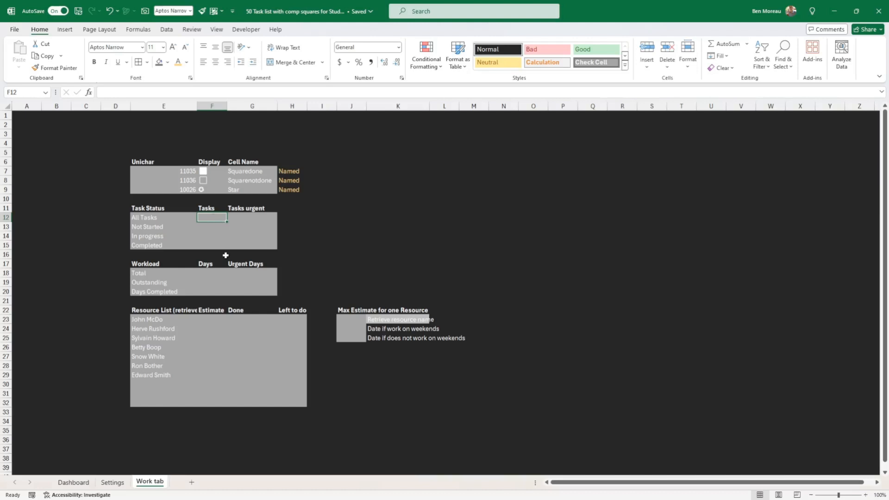
left_click(73, 482)
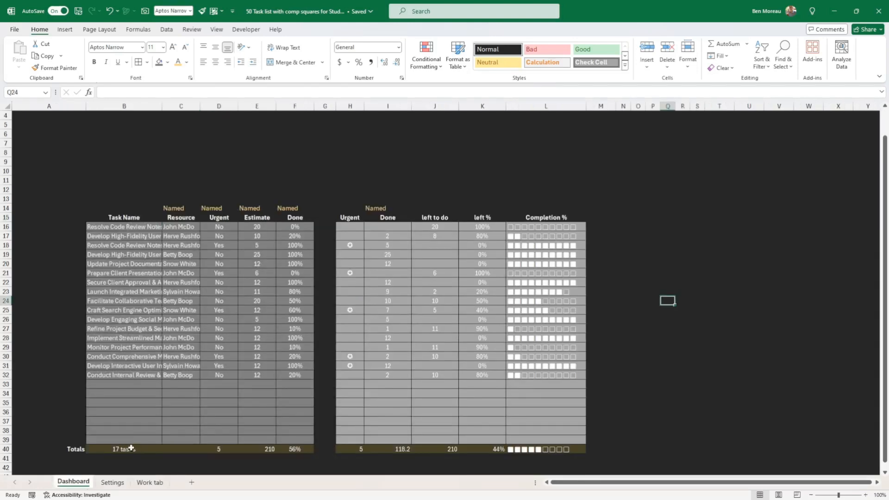
- Count all tasks in Work tab cell F12 with COUNTA over the task names in Dashboard!B16:B39
left_click(148, 482)
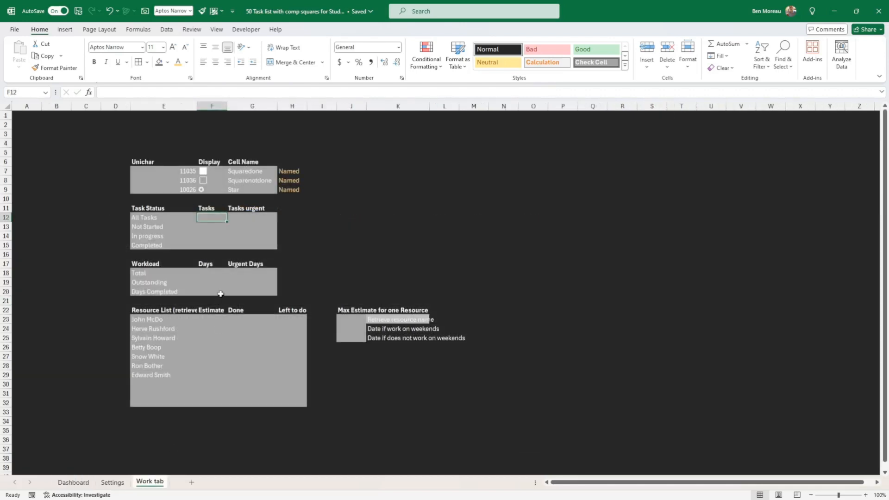
type("=")
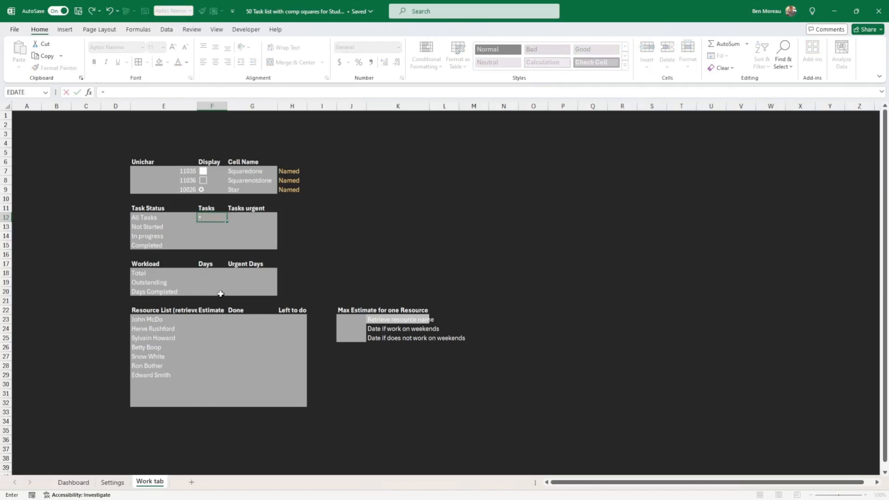
type("counta")
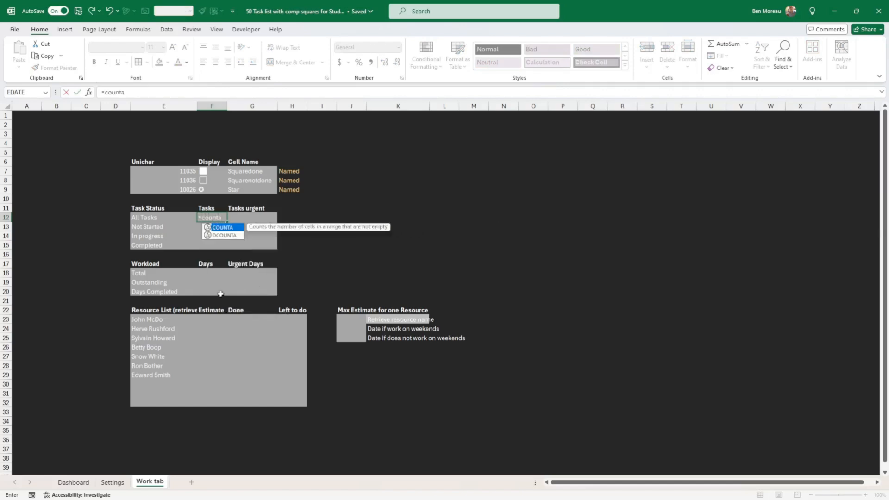
type("(")
left_click(74, 482)
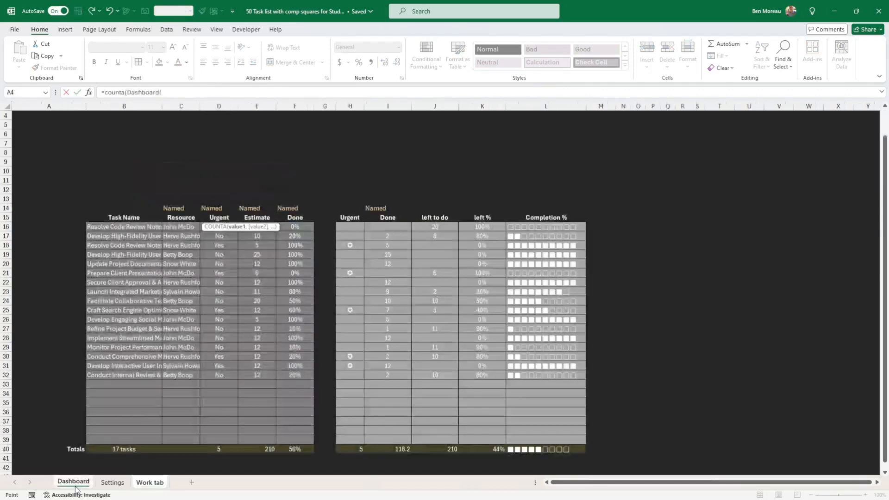
left_click_drag(125, 227, 124, 437)
left_click(196, 92)
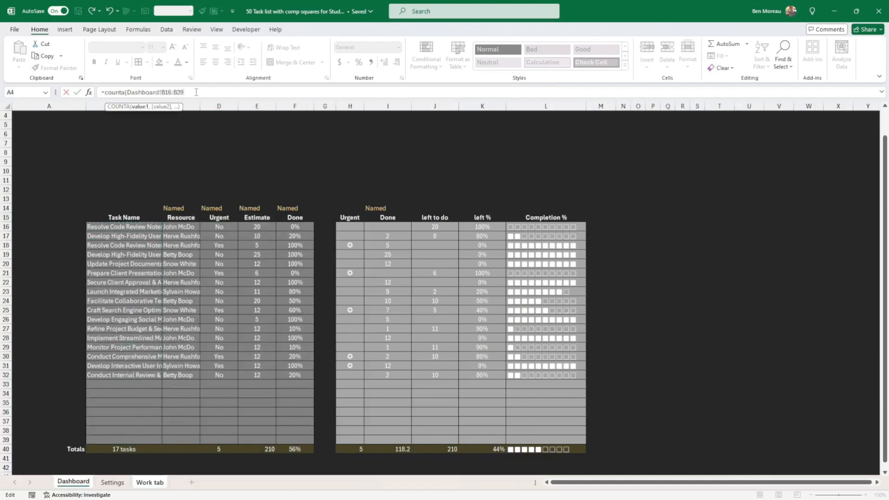
key("Return")
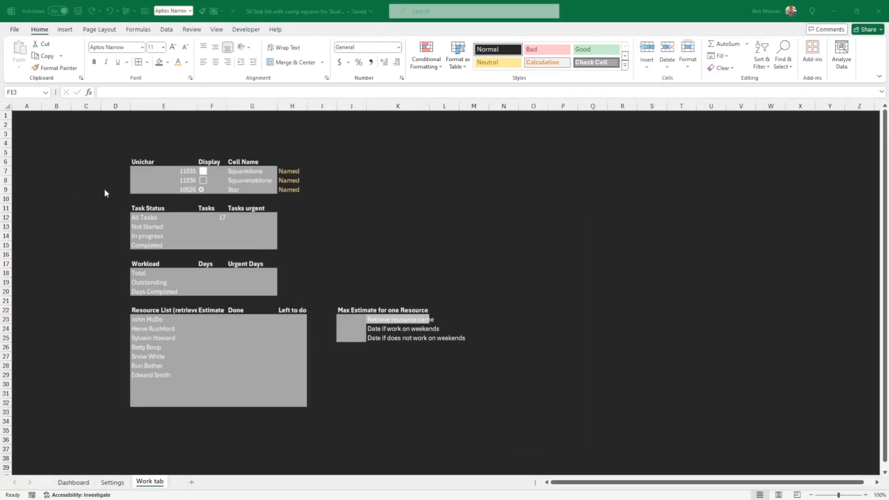
- Count the not-started tasks in Work tab cell F13 with =COUNTIF(Done,0), using the named range Done
left_click(221, 226)
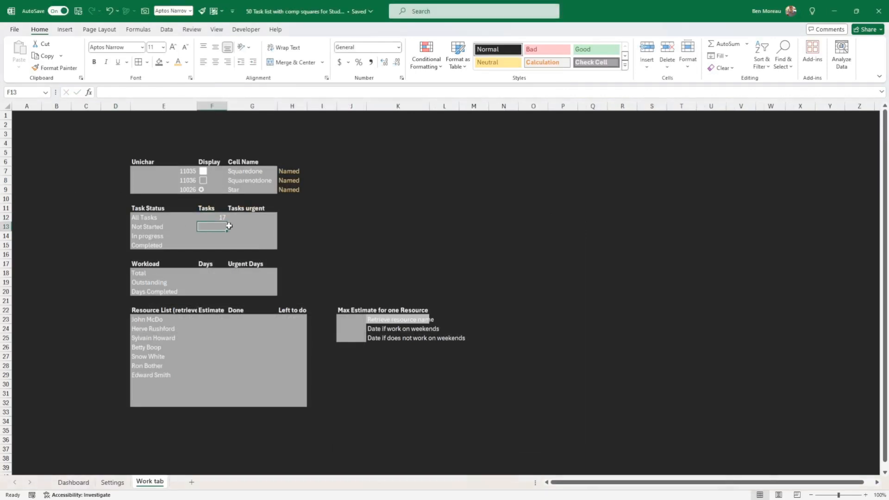
type("=c")
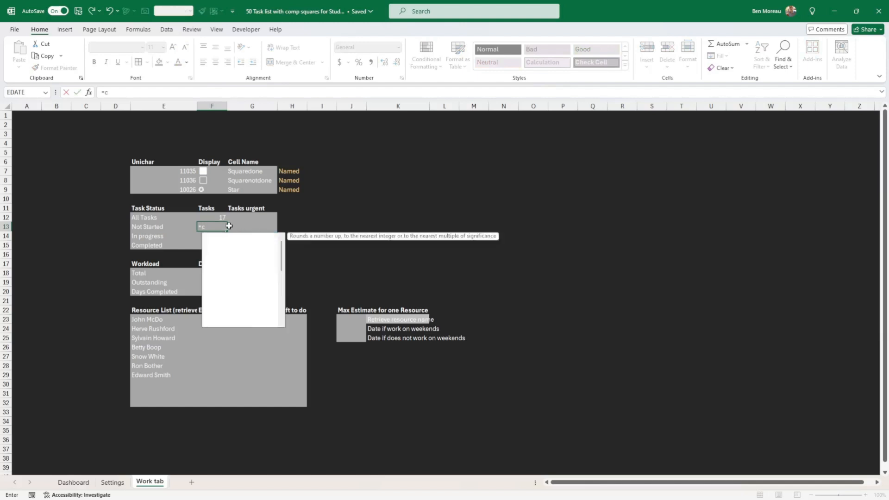
type("ountif")
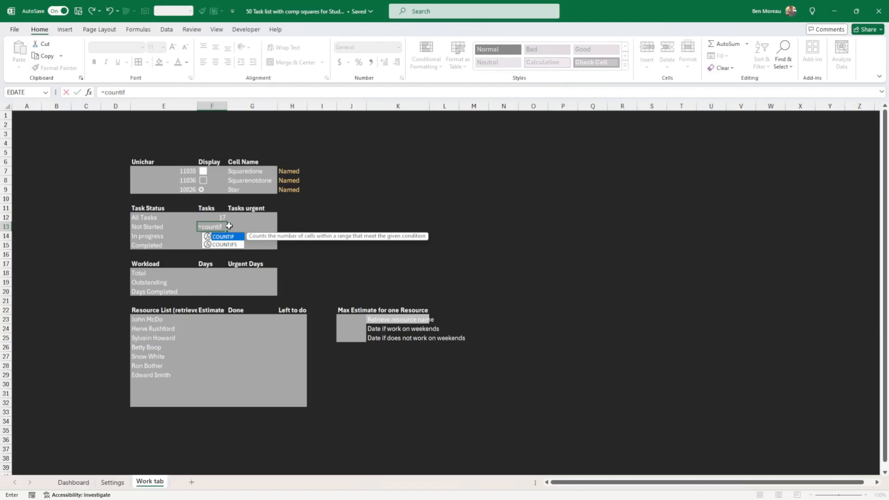
type("(")
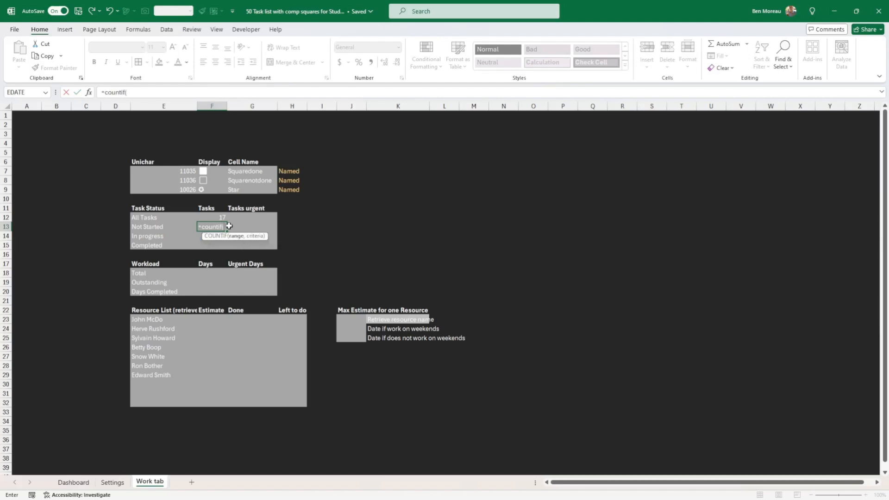
left_click(86, 482)
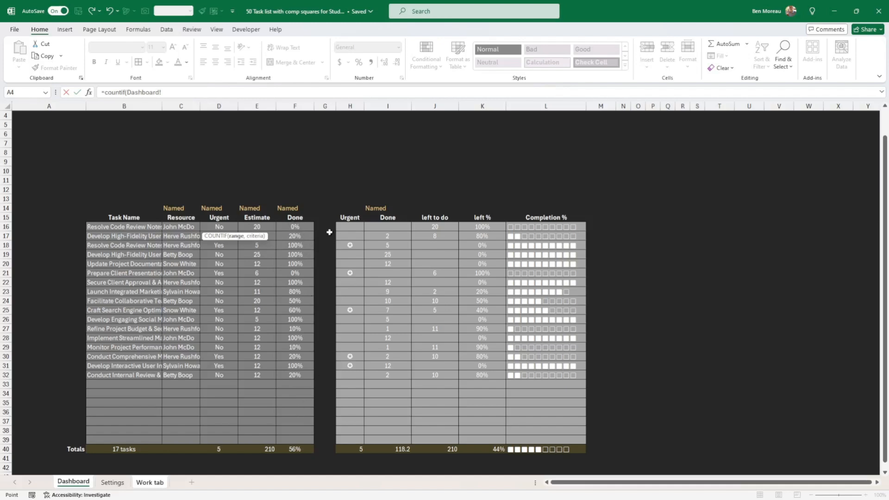
left_click(116, 483)
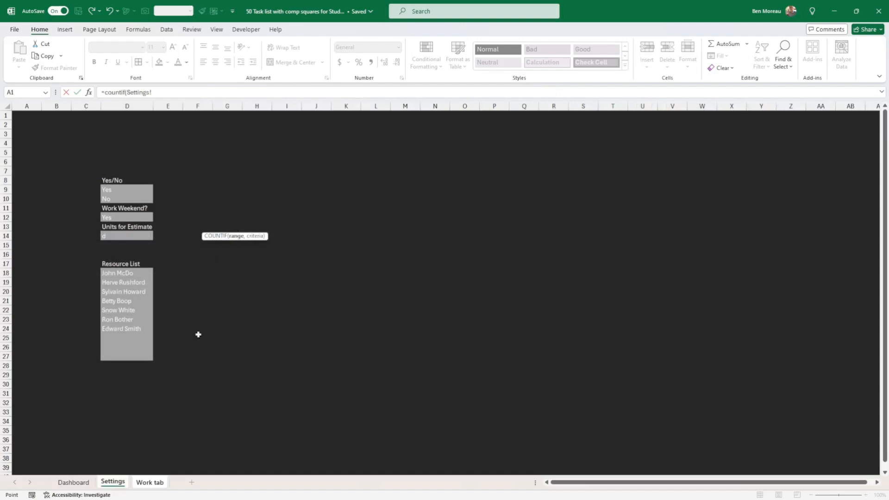
left_click(155, 483)
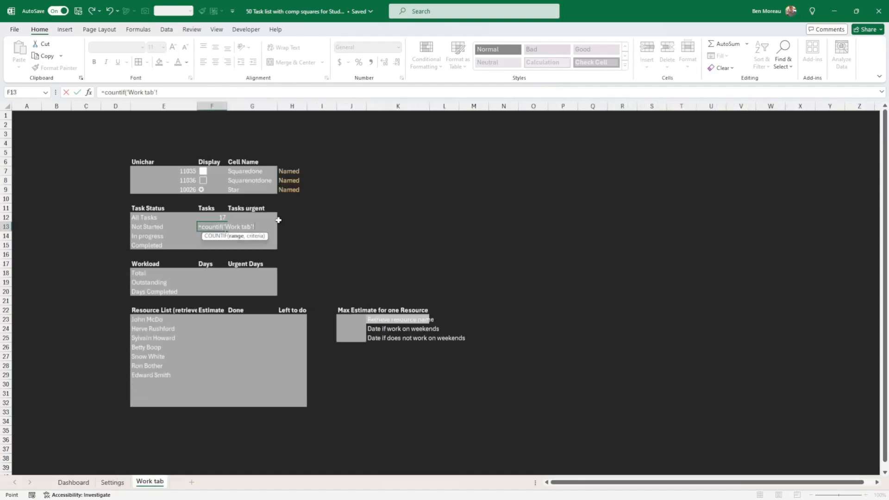
left_click_drag(261, 226, 237, 226)
type("D")
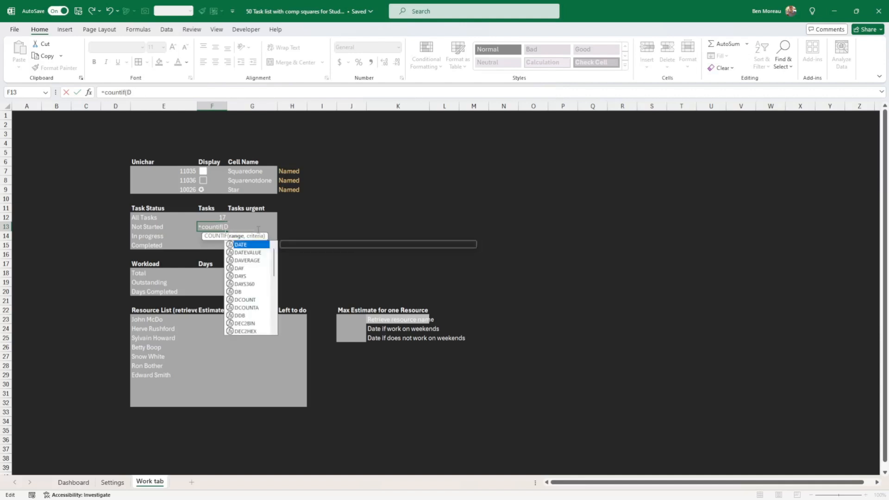
type("on")
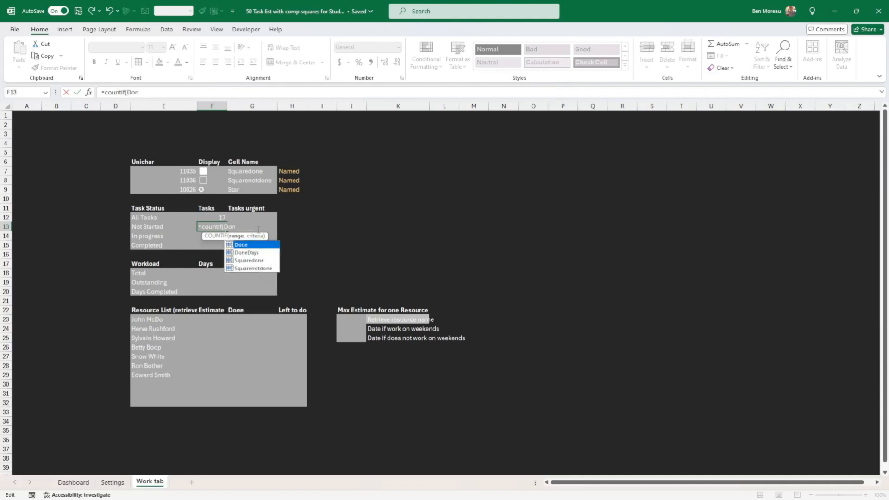
type("e,0")
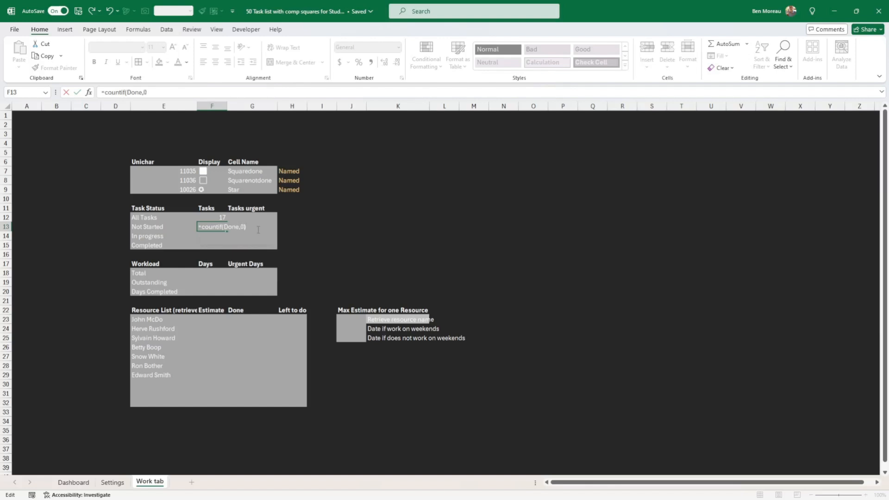
key("Return")
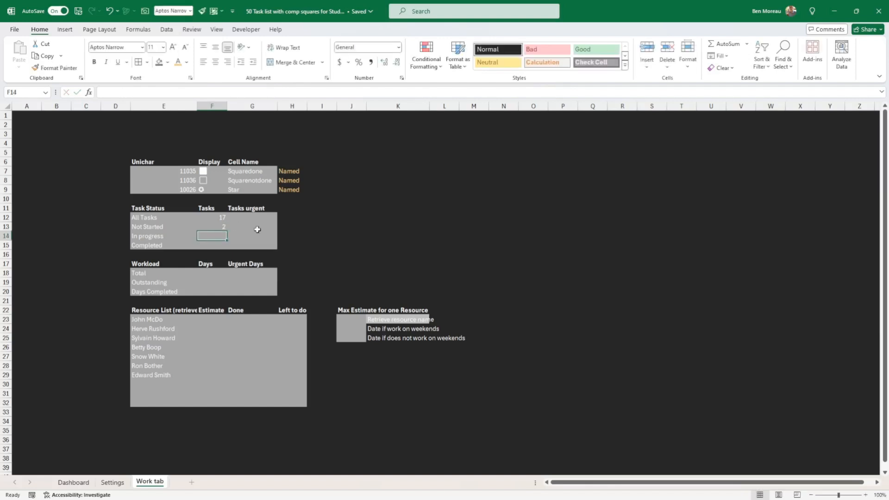
key("Up")
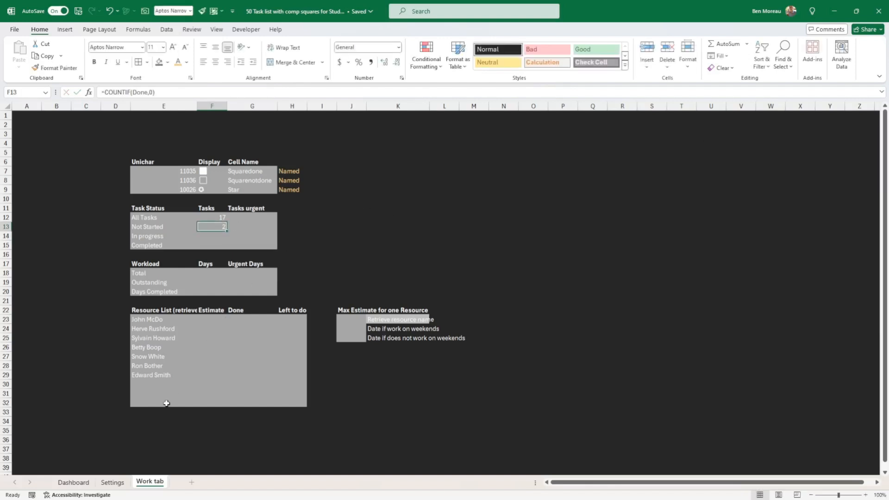
- Set the Done value in Dashboard cell F25 to 0% and check the Not Started count on the Work tab
left_click(87, 484)
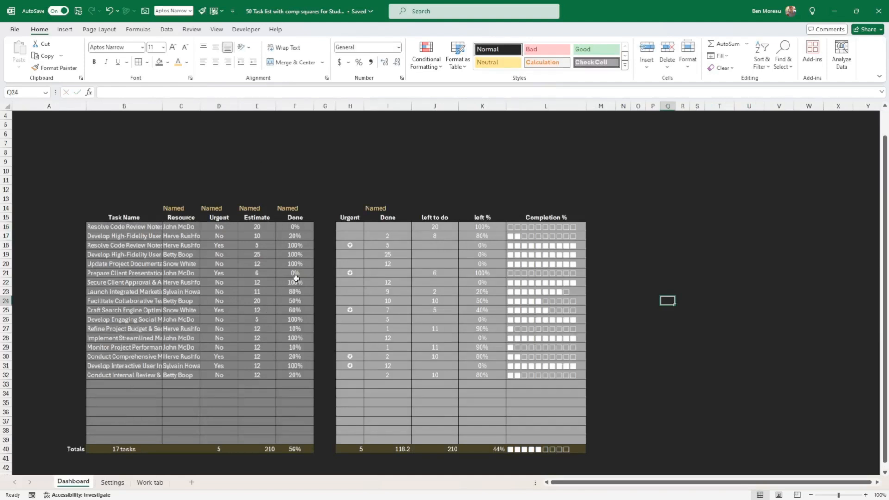
left_click(296, 312)
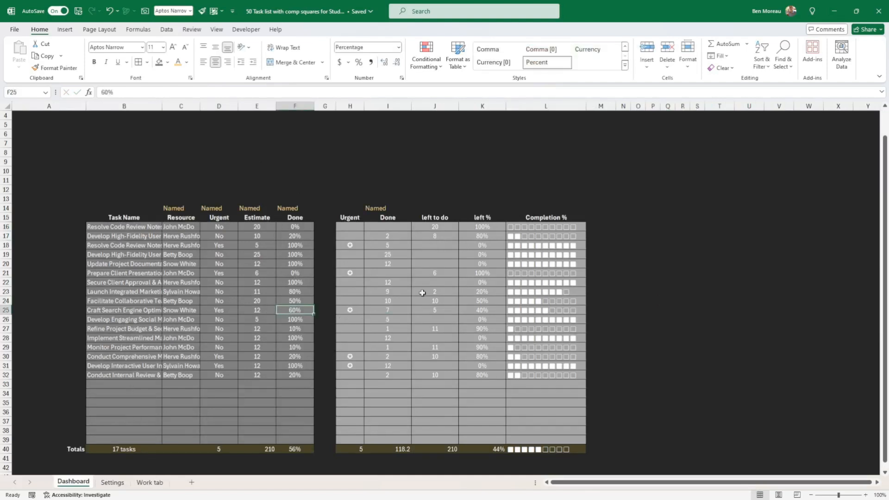
type("0")
key("Return")
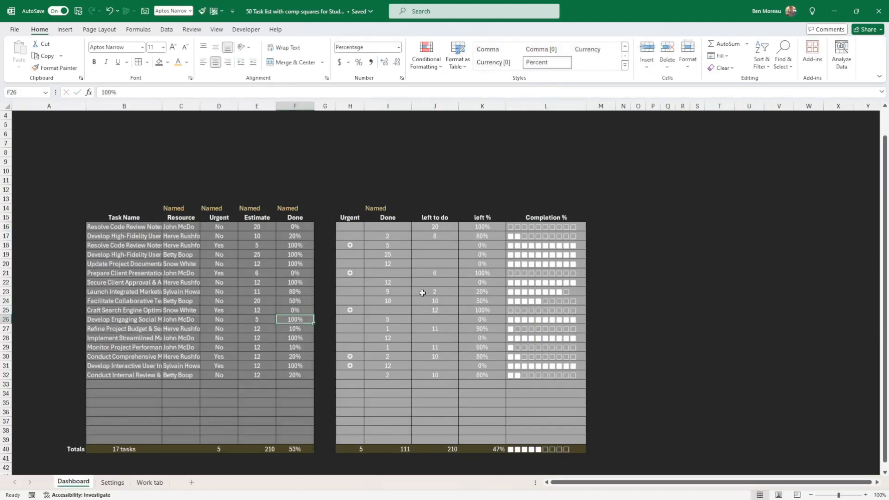
left_click(151, 483)
left_click(72, 483)
- Try entering 11 as a task name in Dashboard cell B35 without a Done value, and delete it again
left_click(301, 384)
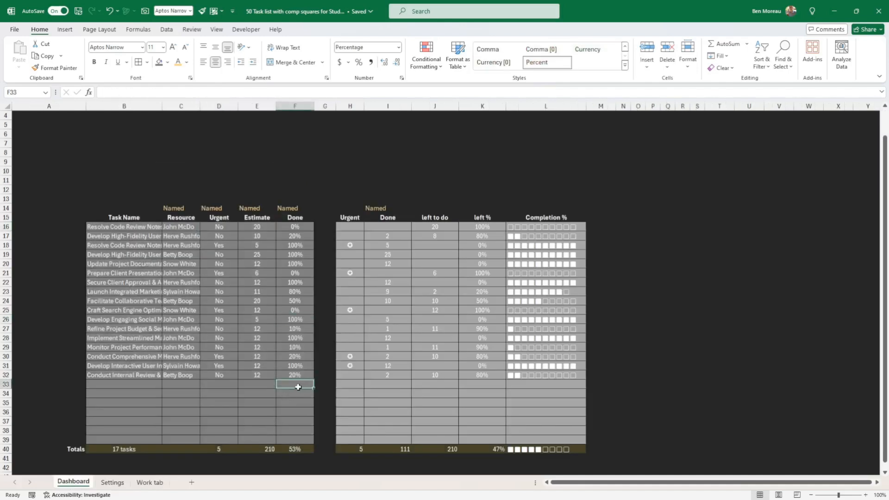
left_click_drag(298, 387, 292, 432)
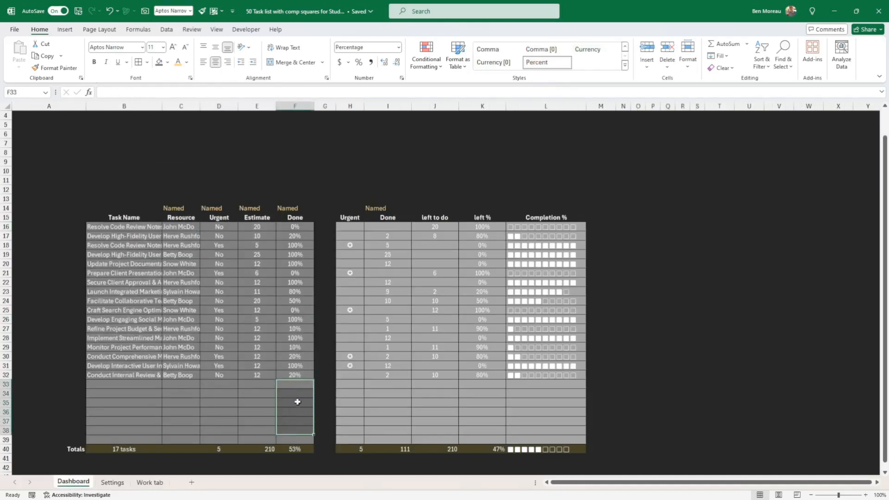
left_click(298, 402)
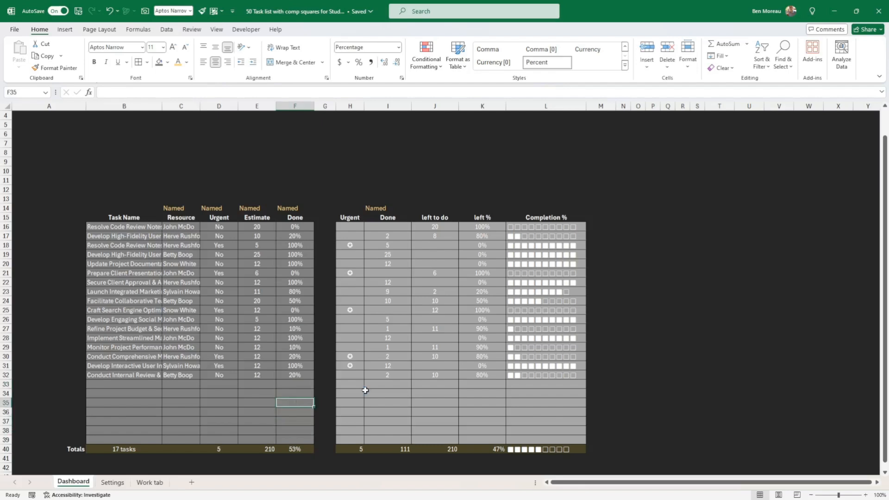
key("Left")
key("Left")
key("Left")
key("Left")
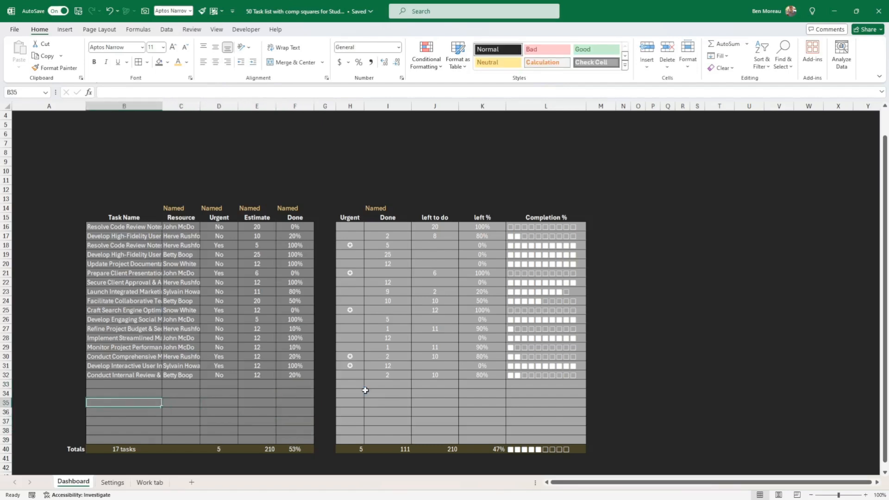
type("11")
key("ctrl+Return")
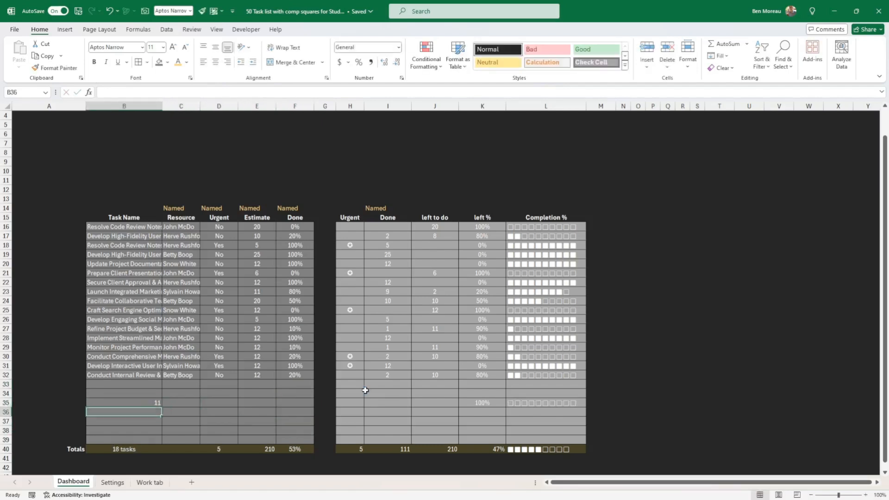
key("Delete")
key("Right")
key("Right")
key("Right")
key("Right")
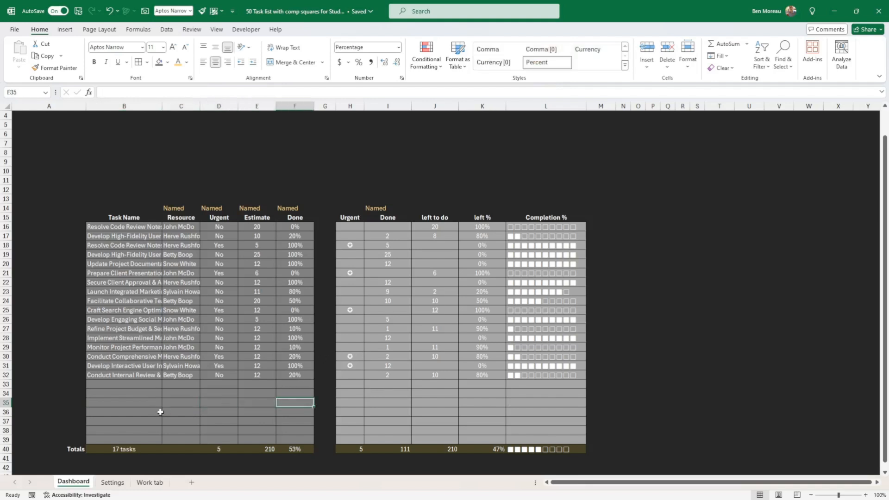
- Enter 11 as a test task name in Dashboard cell B35 and select its empty Done cell F35
left_click(139, 400)
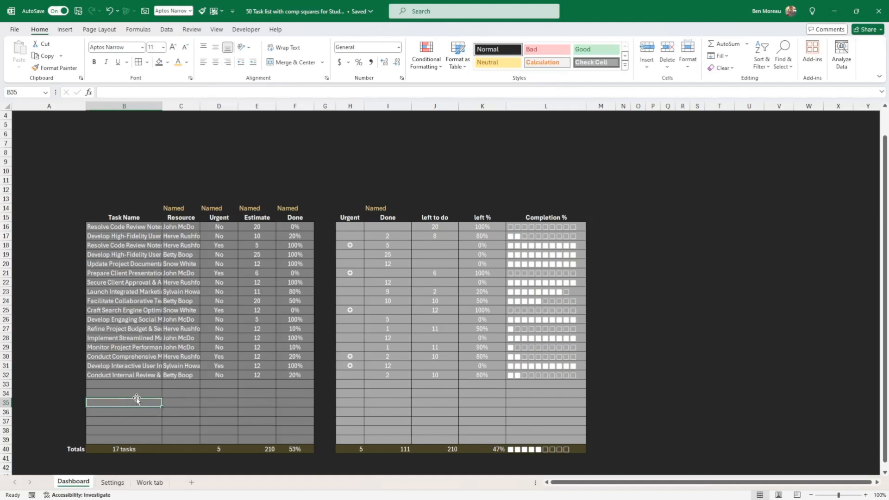
type("11")
key("ctrl+Return")
key("Tab")
key("Tab")
key("Tab")
key("Tab")
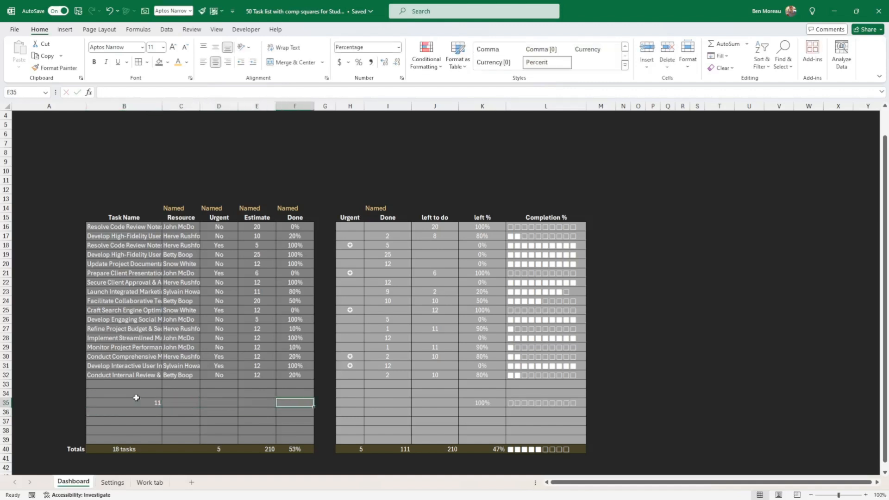
key("shift+Tab")
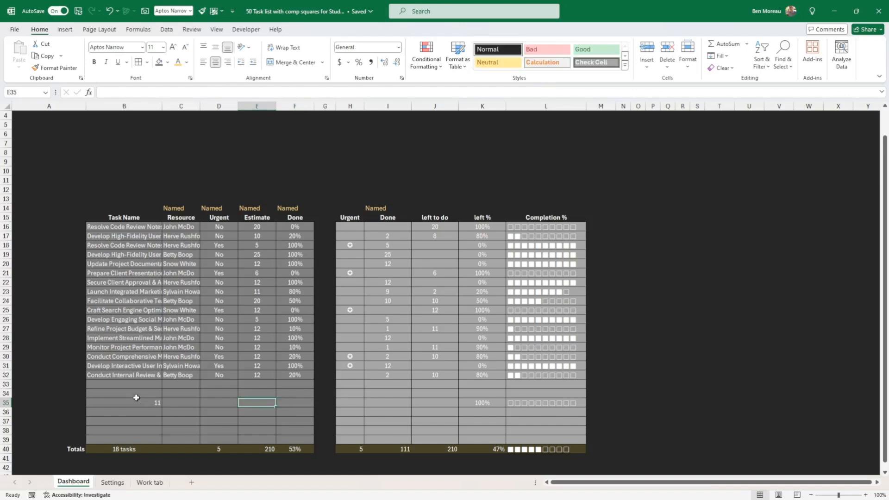
key("Tab")
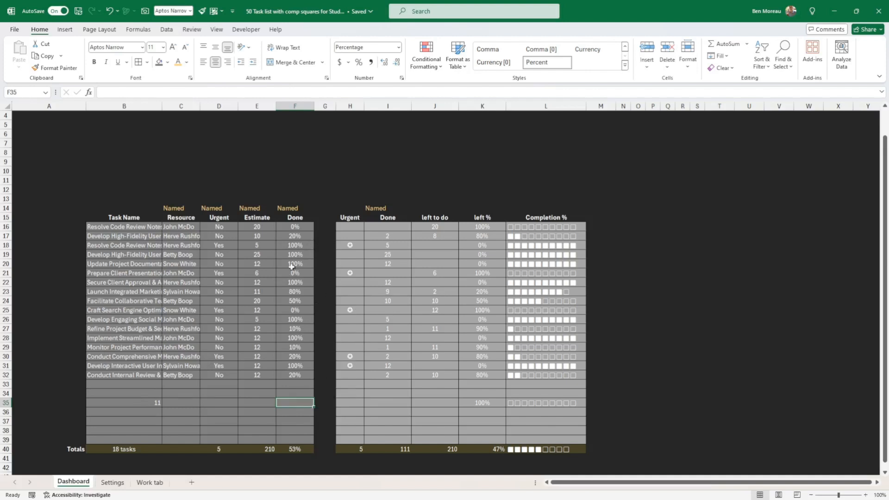
- Start a new formula-based conditional formatting rule for the Dashboard's Done cells F16:F39
left_click(293, 227)
left_click_drag(293, 227, 293, 440)
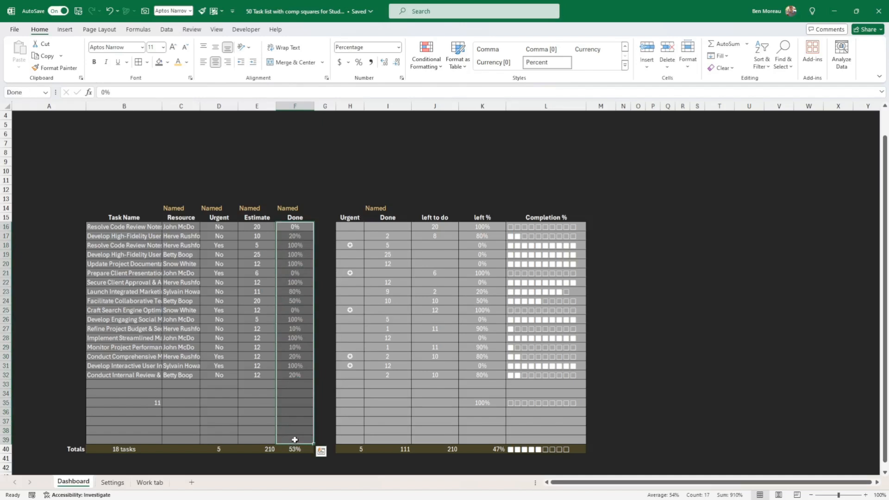
left_click(427, 65)
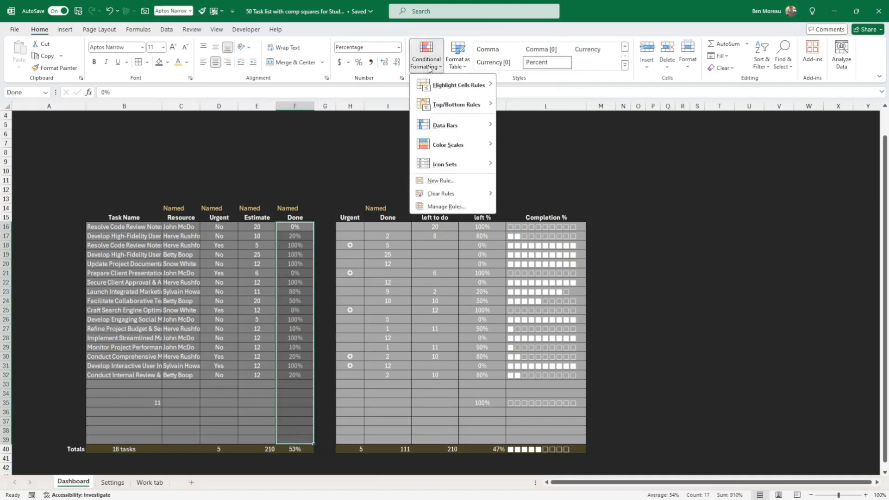
left_click(453, 182)
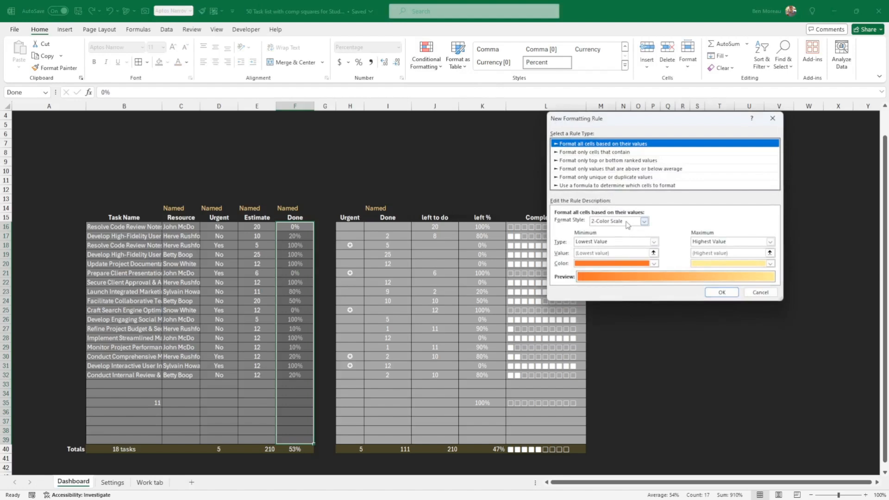
left_click(601, 186)
left_click(598, 223)
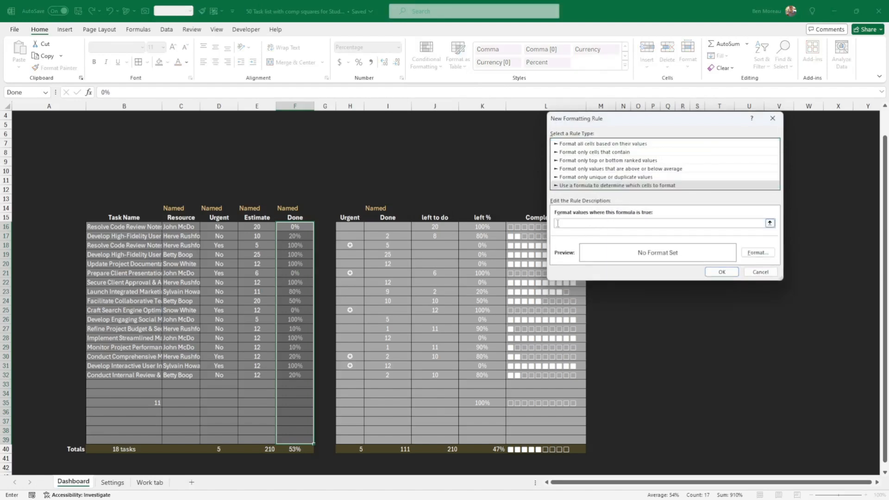
- Define the rule's formula as =AND(B16<>"",F16="") with relative references to flag named tasks with a blank Done value
left_click(137, 227)
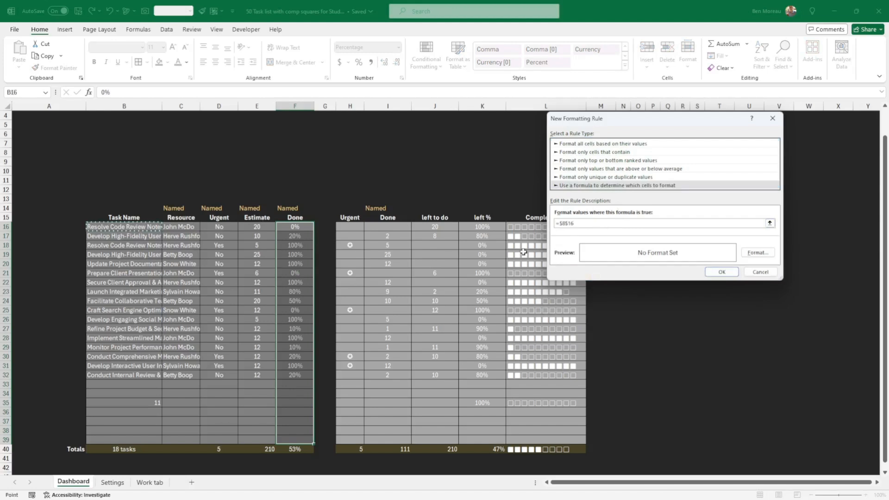
key("F4")
key("F4")
key("F4")
type("<>")
type("ND")
type(",")
left_click(293, 227)
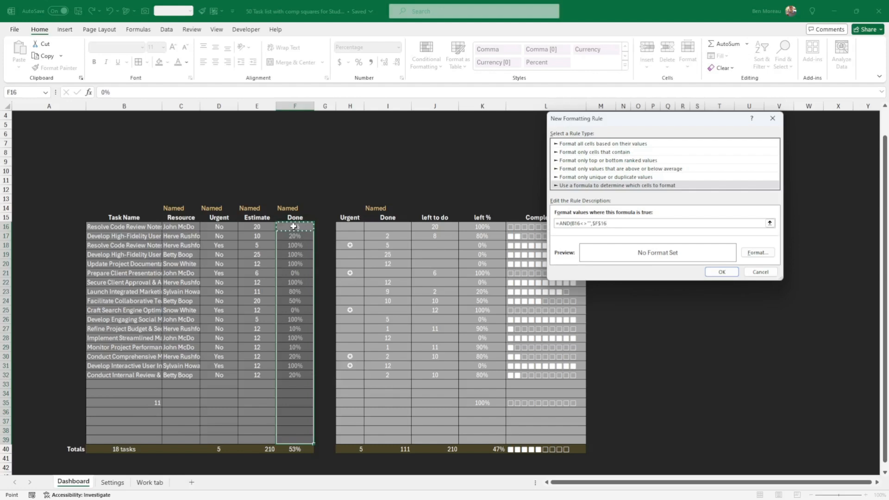
key("F4")
key("F4")
key("F4")
type("=")
- Give the formatting rule a light gold background fill and apply it to the Done column
left_click(759, 253)
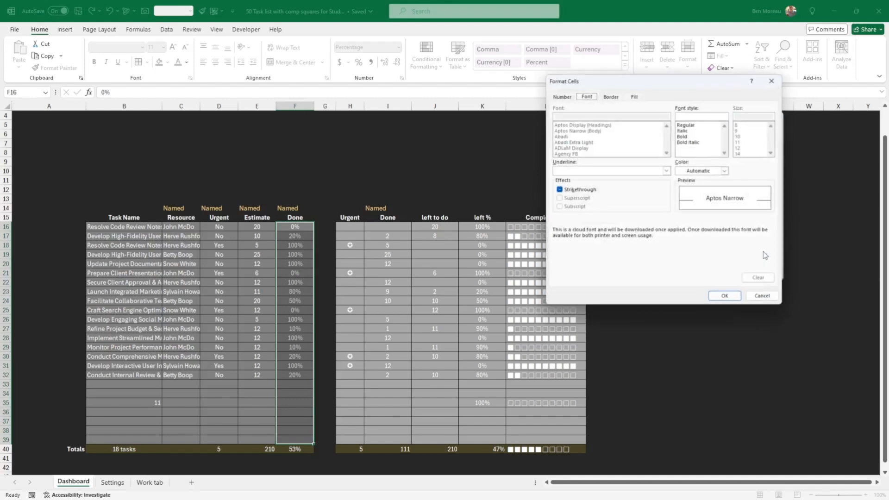
left_click(635, 94)
left_click(625, 148)
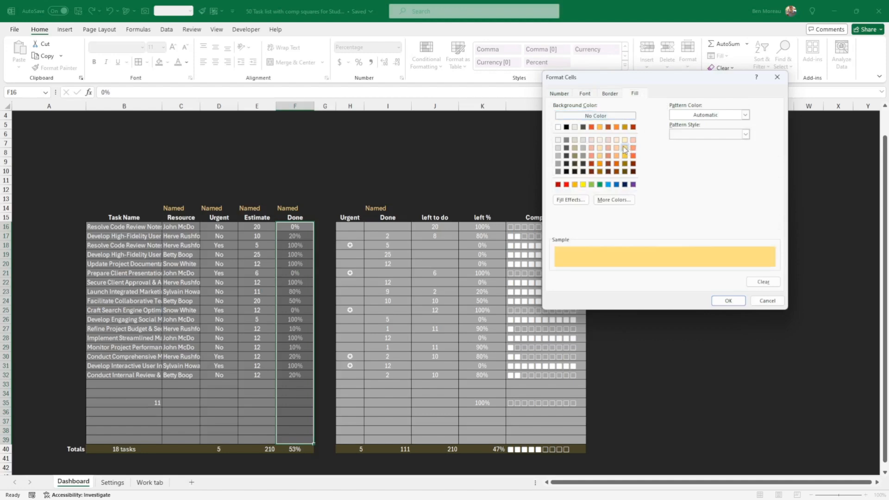
left_click(728, 300)
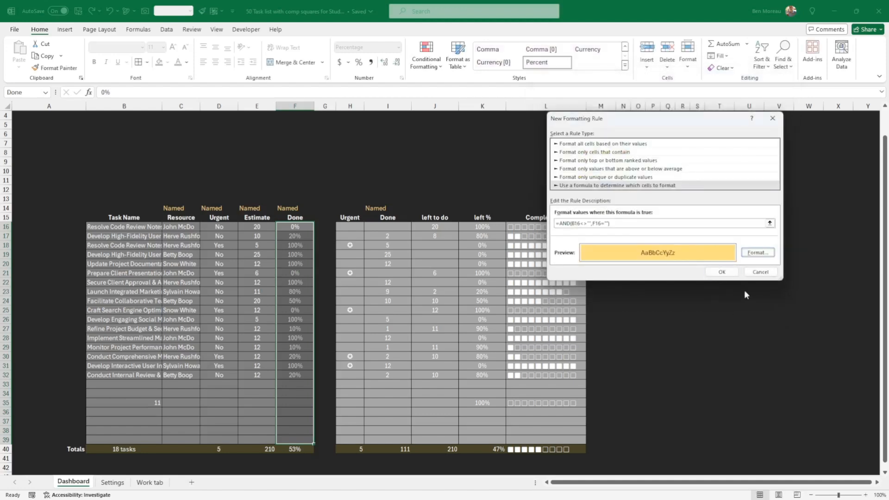
left_click(722, 272)
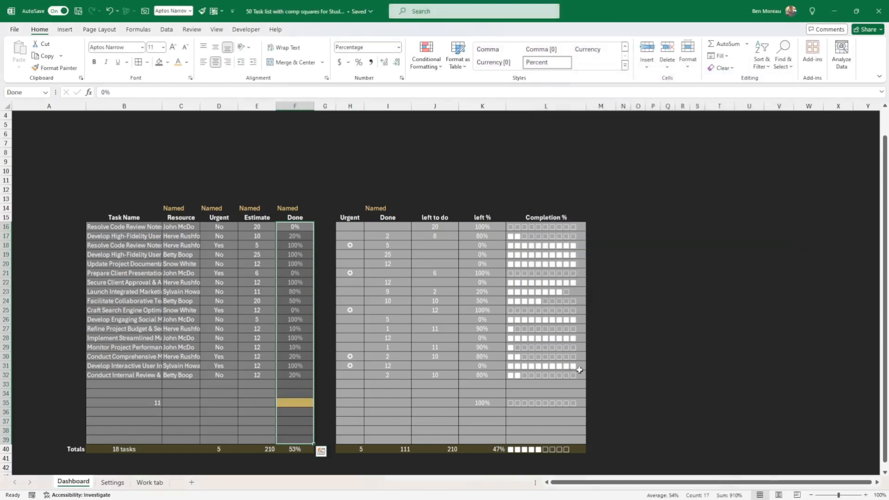
- Replace the test task name in Dashboard cell B35 with Sign off contract
left_click(579, 369)
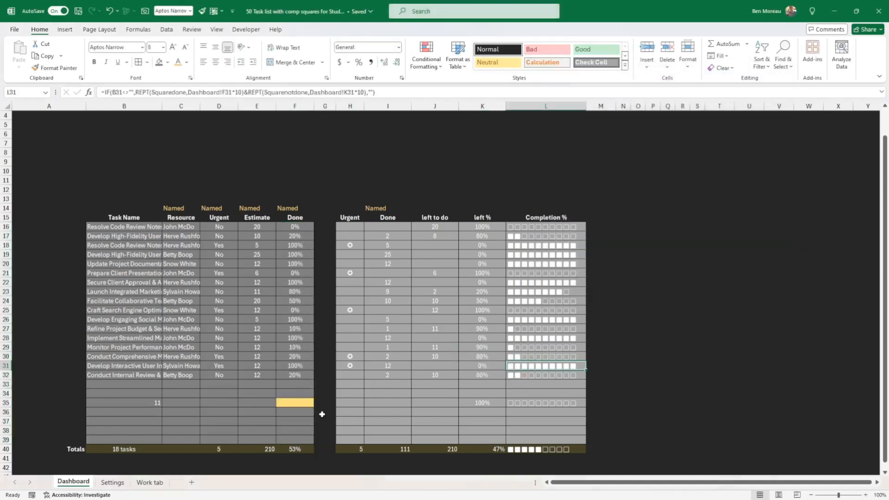
left_click(154, 403)
key("Right")
key("Right")
key("Right")
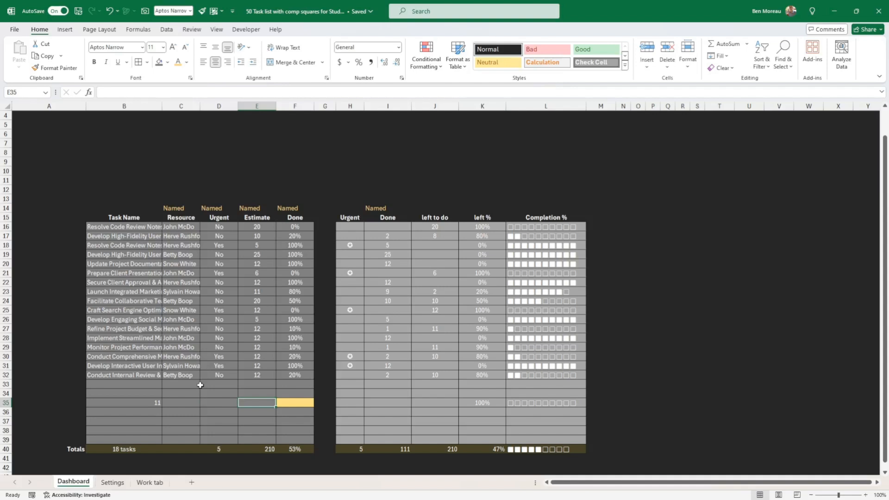
key("Left")
key("Left")
key("Left")
type("Sign")
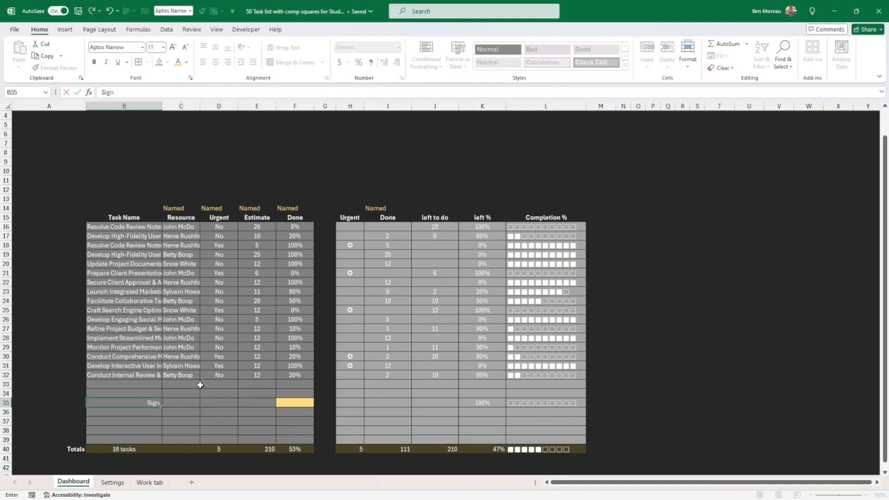
type(" off contract")
- Enter 100% as the Done value for the Sign off contract task in cell F35
key("Right")
key("Right")
key("Right")
key("Right")
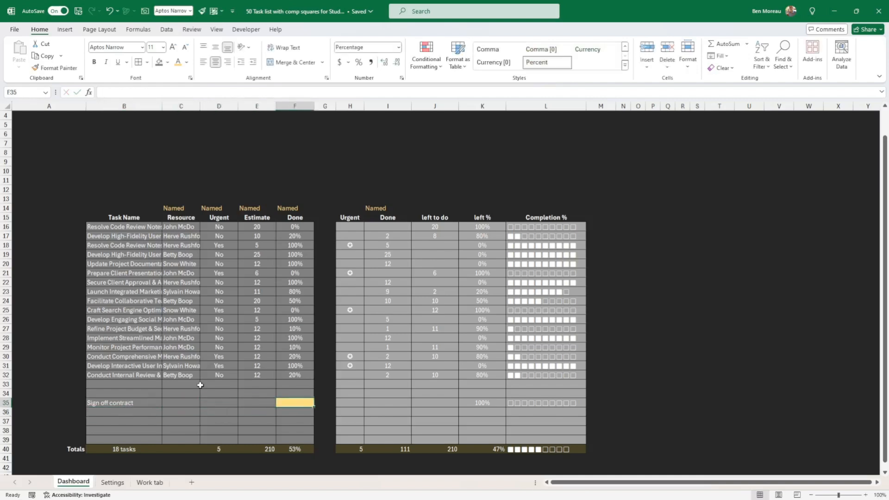
key("Up")
key("Down")
type("100")
key("Return")
key("Up")
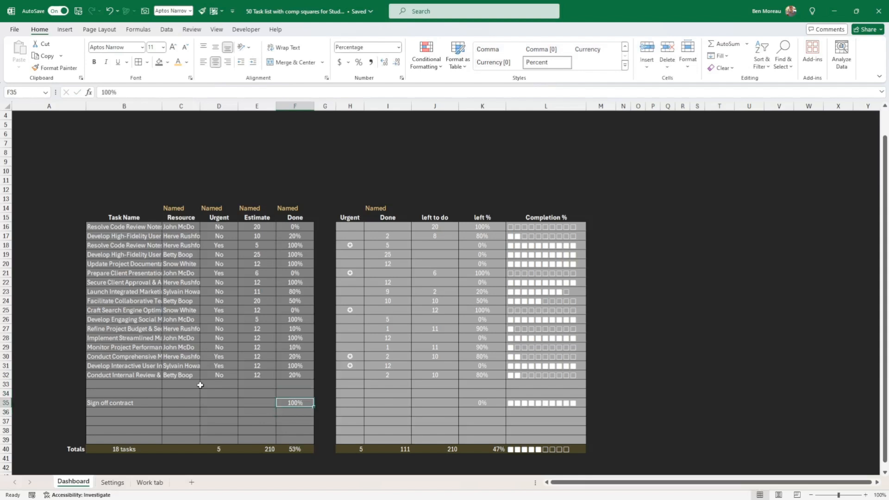
- Clear the test task entries from Dashboard cells B35:F35
key("Left")
key("Left")
key("Left")
key("Left")
key("shift+Right")
key("shift+Right")
key("shift+Right")
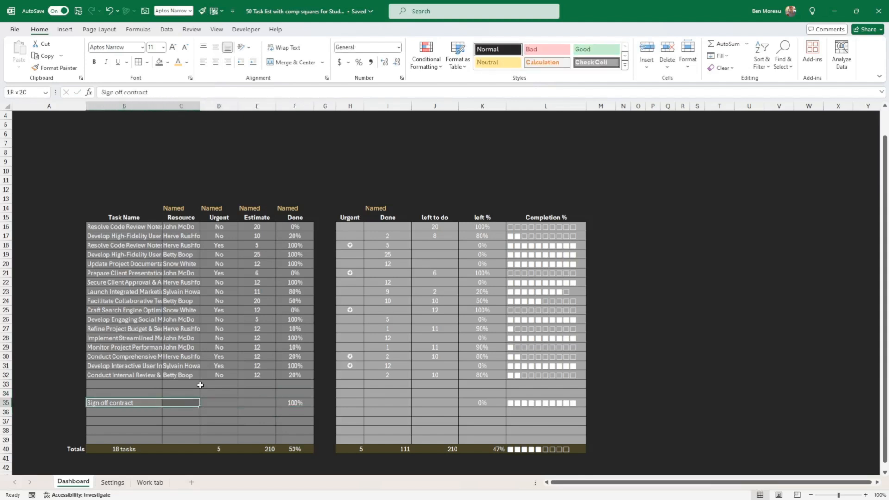
key("shift+Right")
key("Delete")
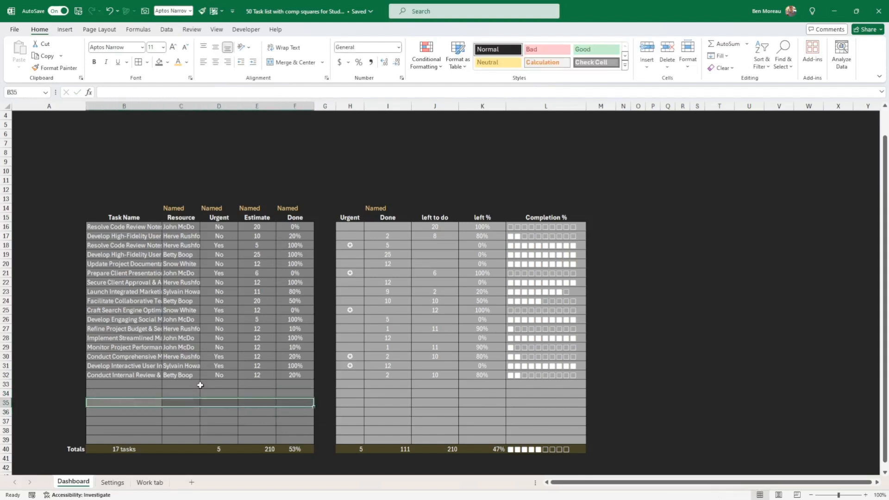
left_click(200, 385)
- Copy the Not Started count formula from Work tab cell F13 into the Completed row's Tasks cell F15
left_click(149, 482)
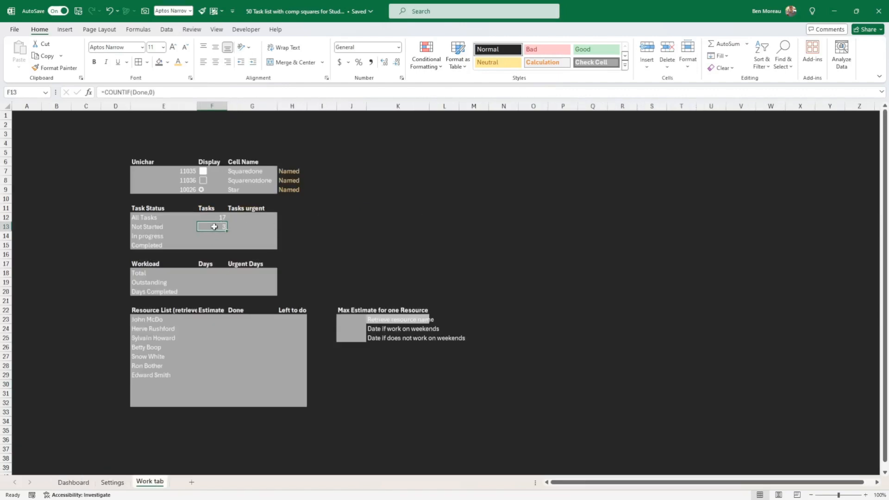
left_click(162, 228)
left_click(206, 227)
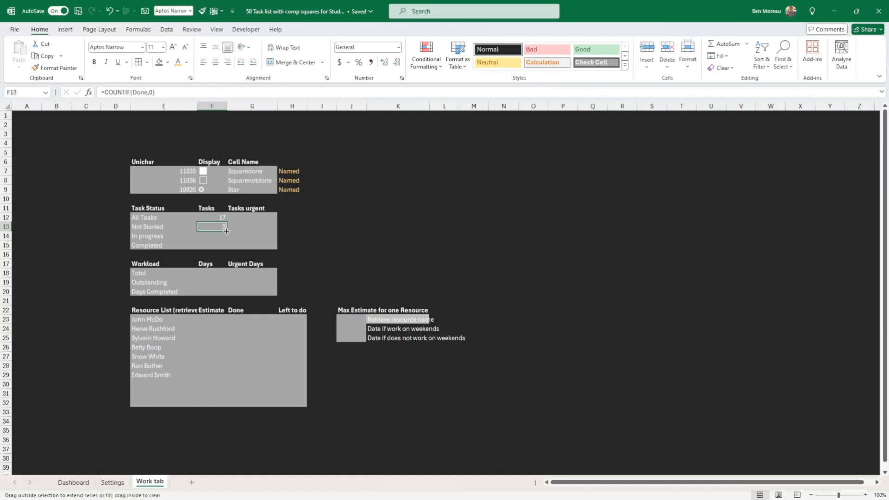
left_click(218, 236)
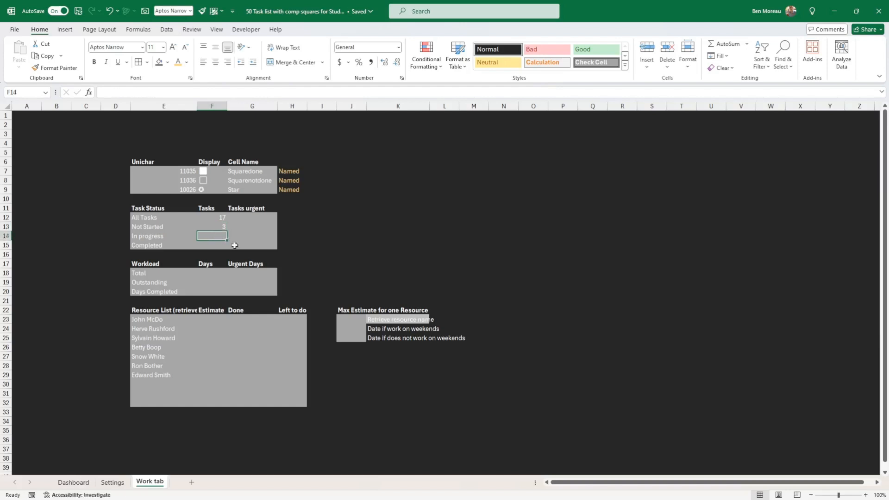
left_click(219, 227)
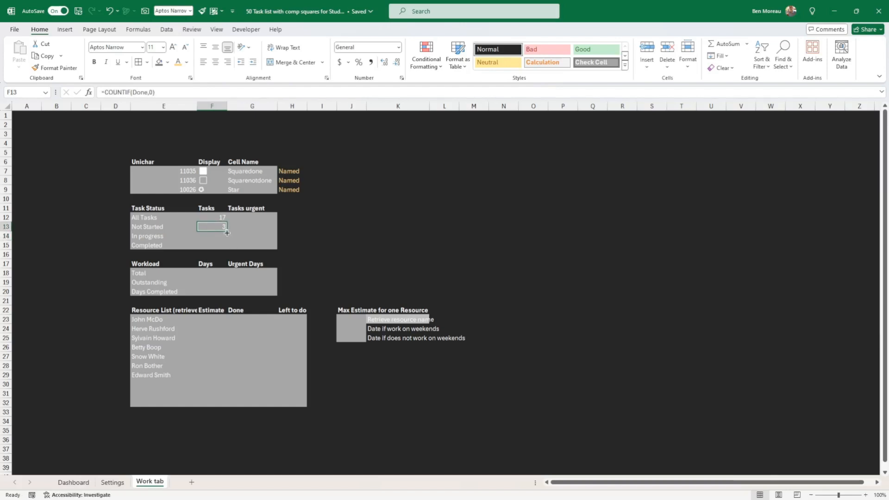
key("ctrl+c")
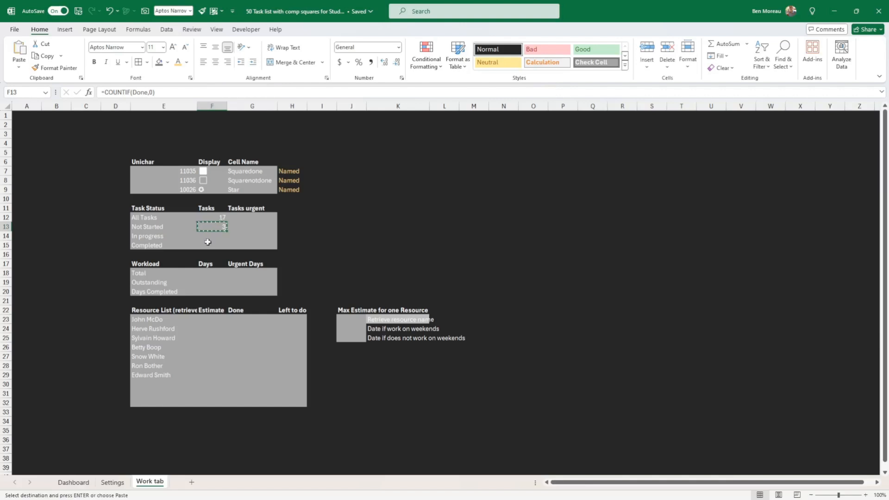
left_click(222, 246)
key("ctrl+v")
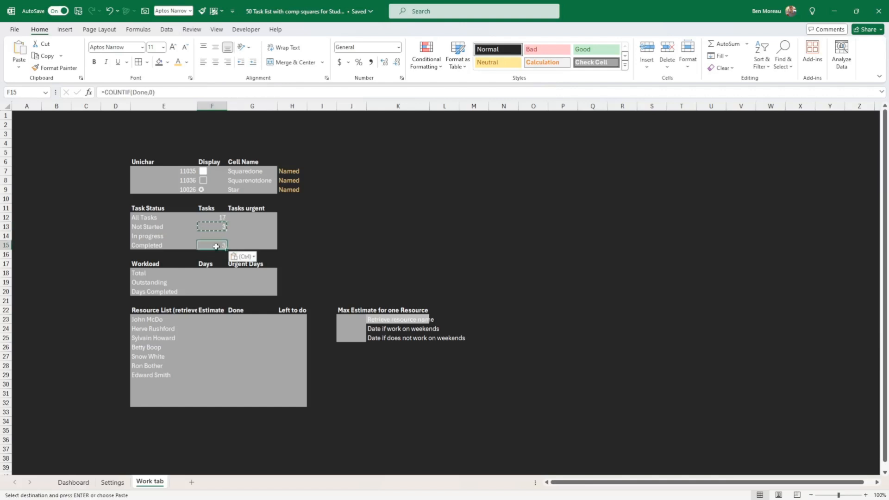
- Change the criterion in F15 to 1 so that the formula reads =COUNTIF(Done,1)
key("Escape")
double_click(150, 92)
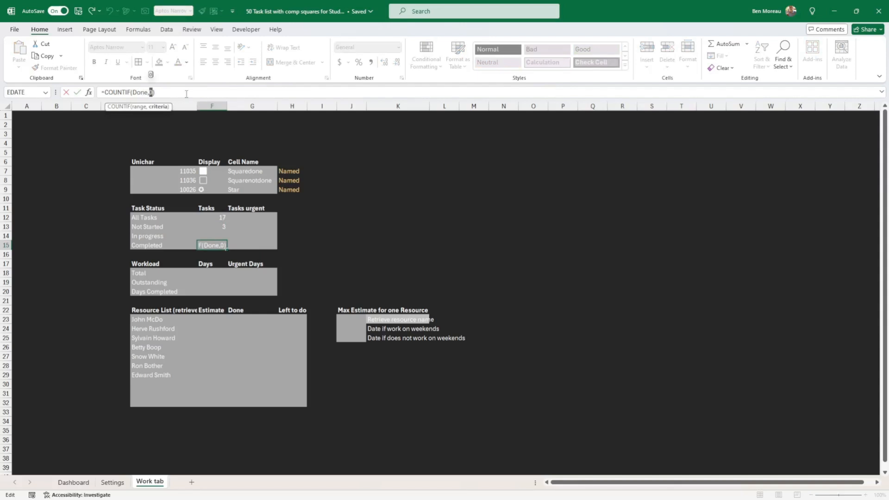
type("1")
key("Return")
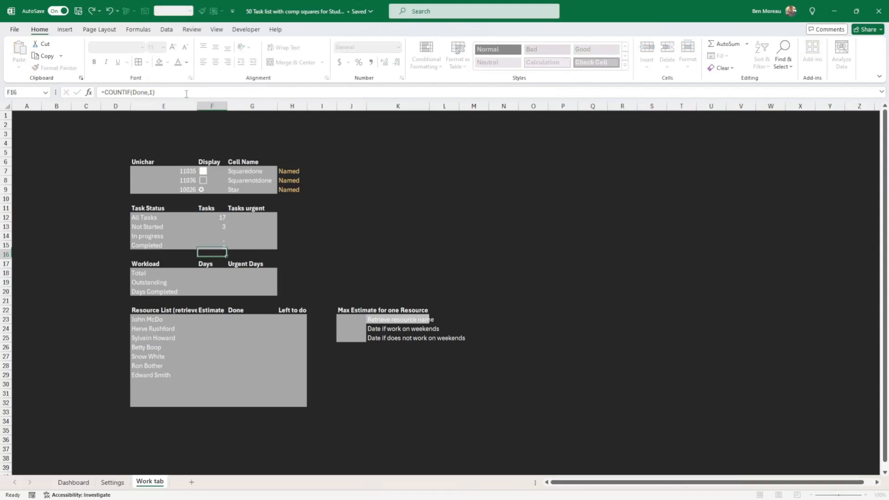
- Calculate the In progress tasks in F14 as All Tasks minus Not Started minus Completed, using =F12-F13-F15
key("Up")
key("Up")
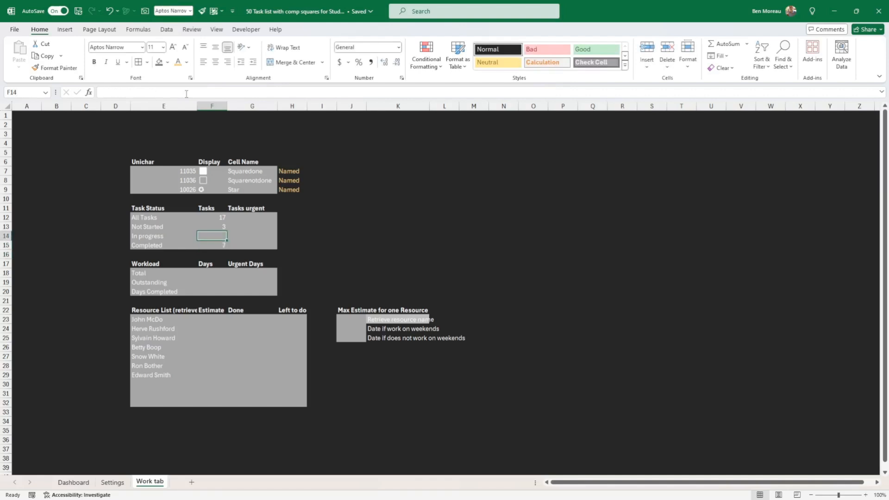
type("=")
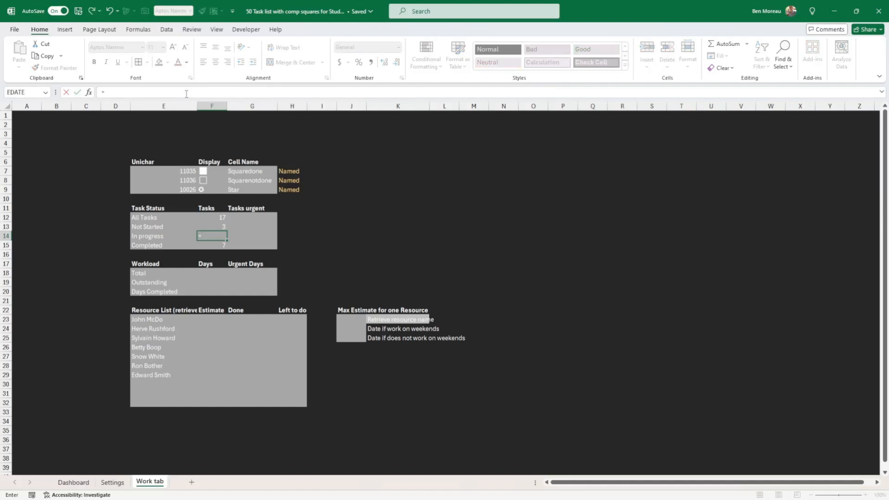
key("Up")
key("Up")
type("-")
key("Up")
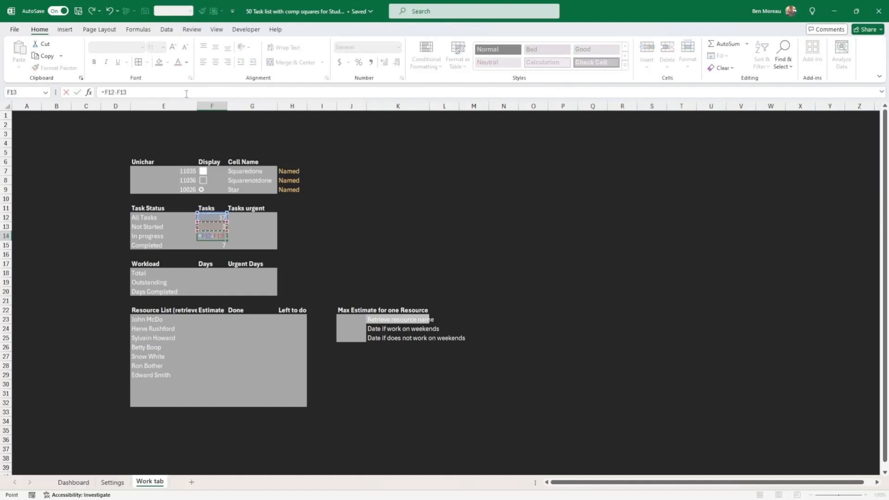
type("-")
key("Down")
key("Down")
key("Up")
key("Return")
key("Up")
key("Up")
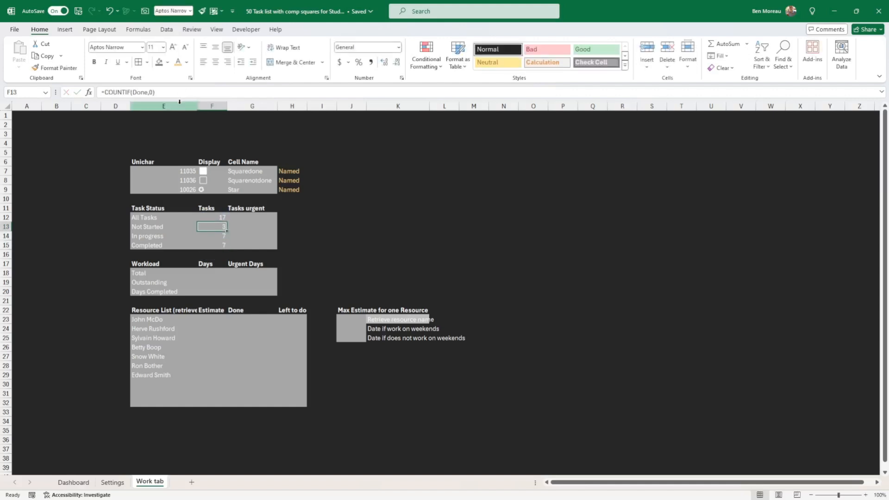
- Link the All Tasks urgent count in Work tab cell G12 to the Dashboard's Urgent total with =Dashboard!D40
left_click(220, 218)
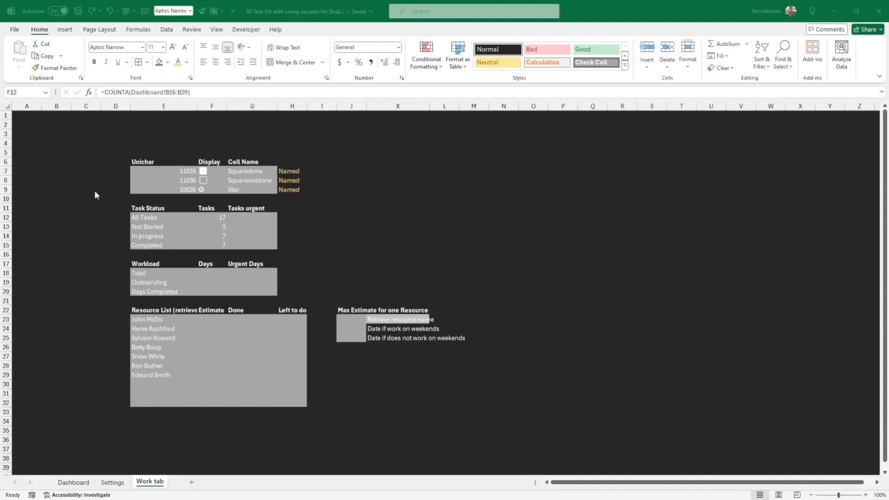
left_click(244, 218)
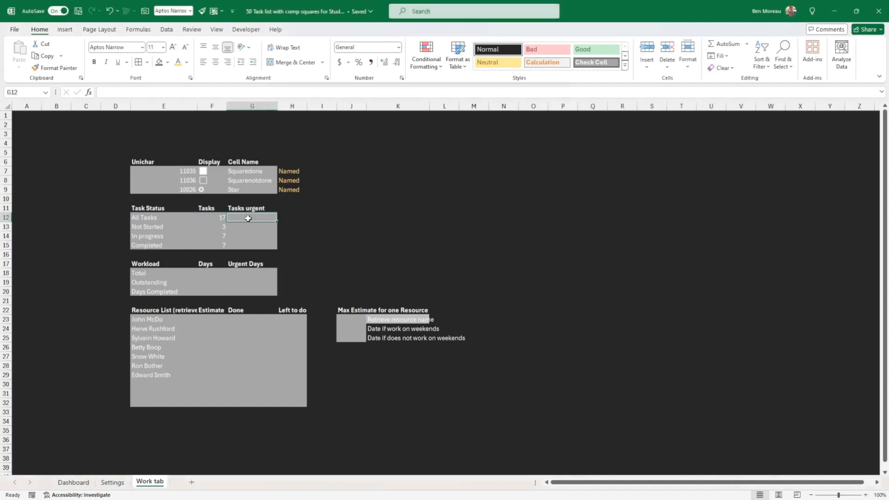
left_click(217, 218)
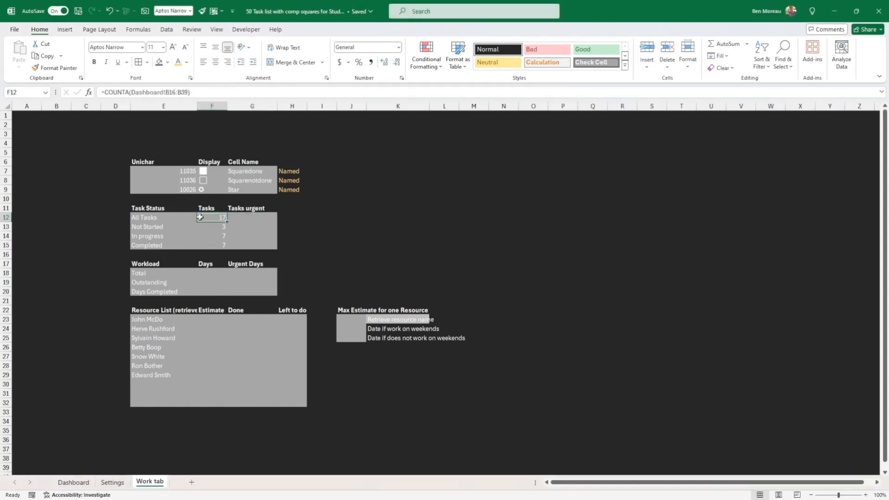
left_click(254, 216)
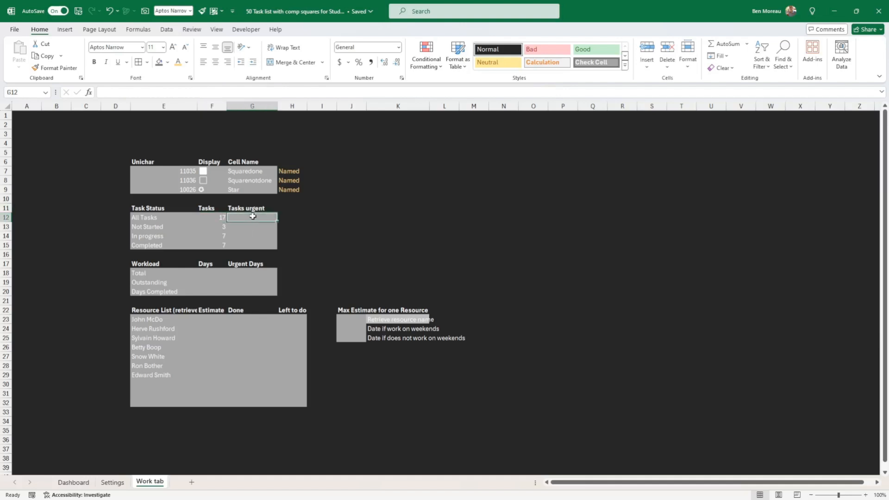
type("=")
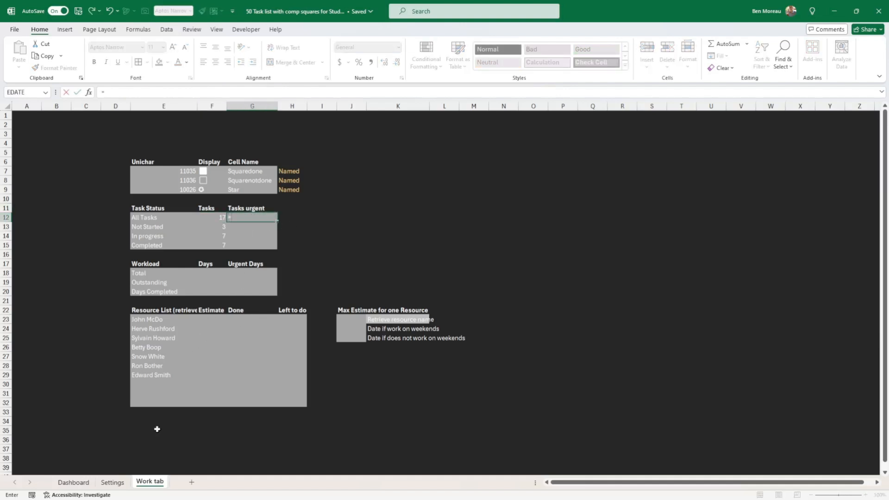
left_click(73, 482)
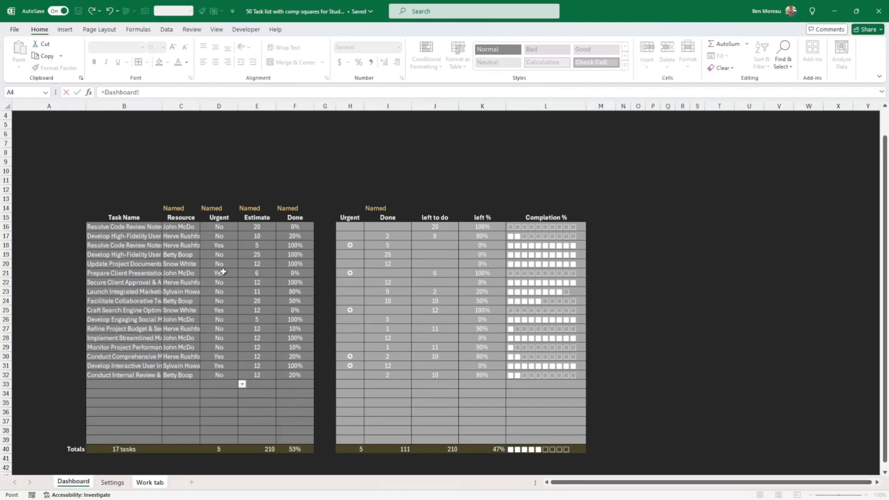
left_click(222, 447)
key("Return")
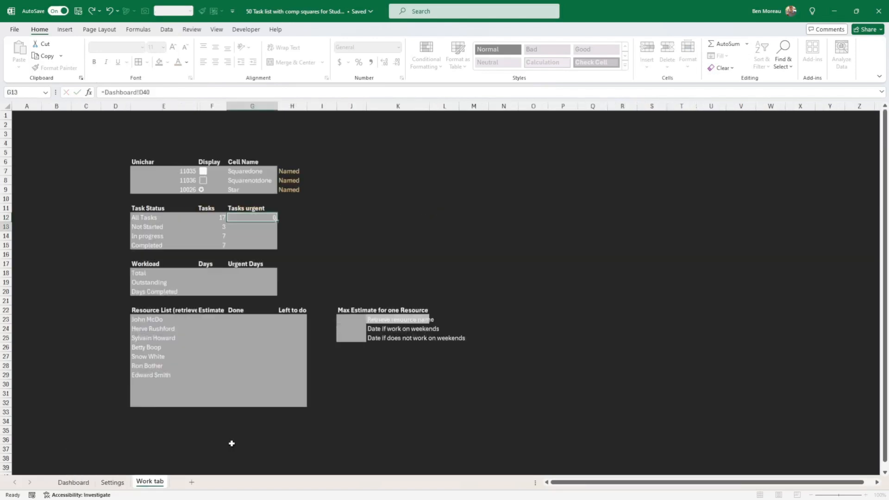
- Center and bold the Task Status figures in F12:G15
left_click(271, 217)
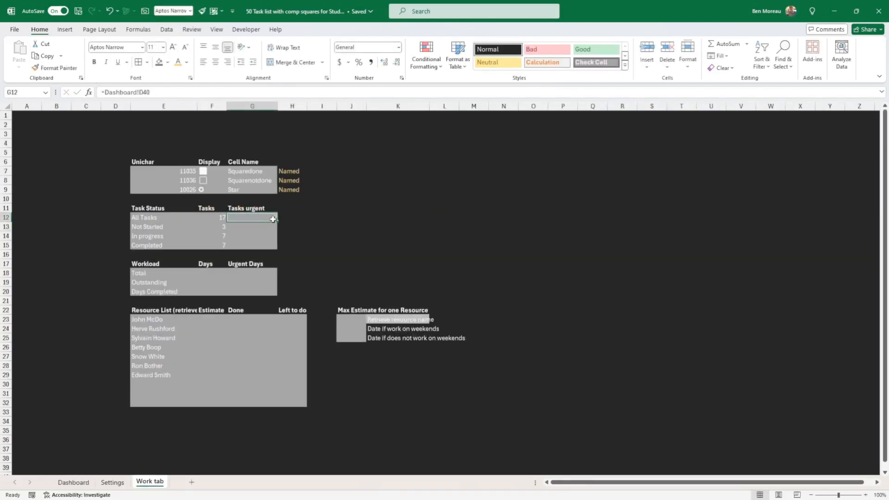
left_click_drag(214, 222, 273, 246)
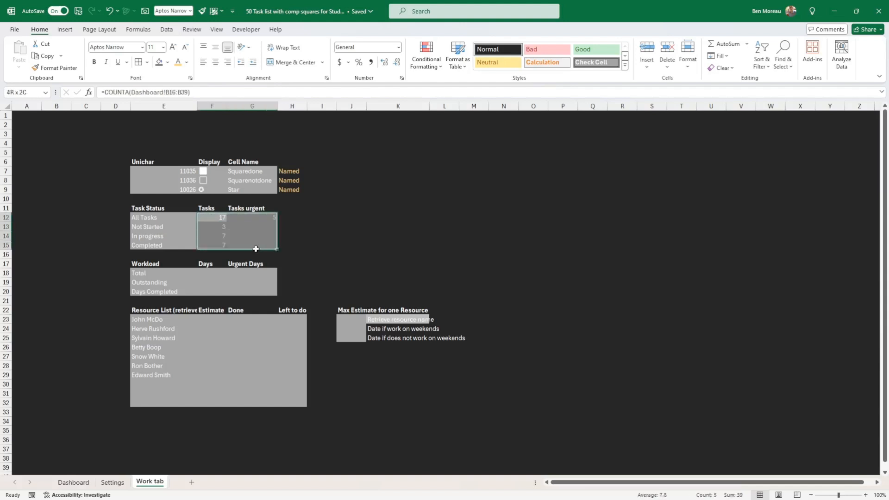
left_click(216, 63)
left_click(94, 62)
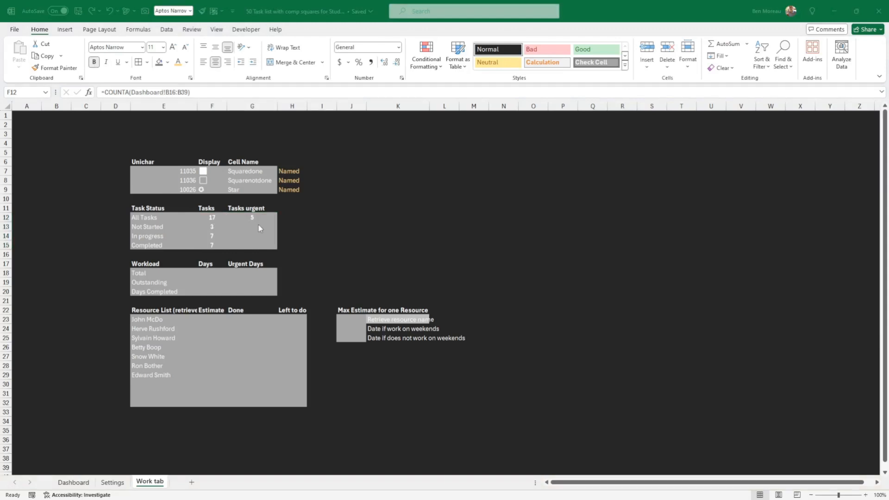
key("alt+Tab")
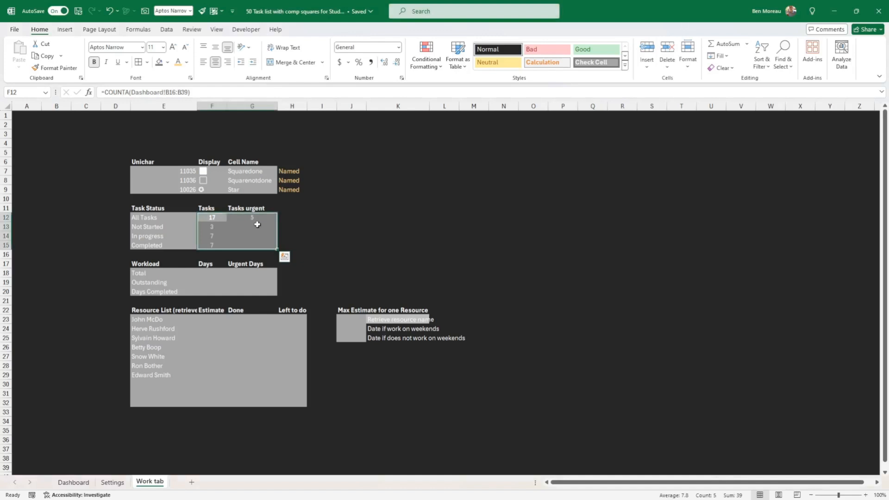
- Begin a COUNTIFS formula in Work tab cell G13 for urgent Not Started tasks, using the Dashboard's Urgent range as the first criteria range
left_click(176, 226)
left_click(250, 226)
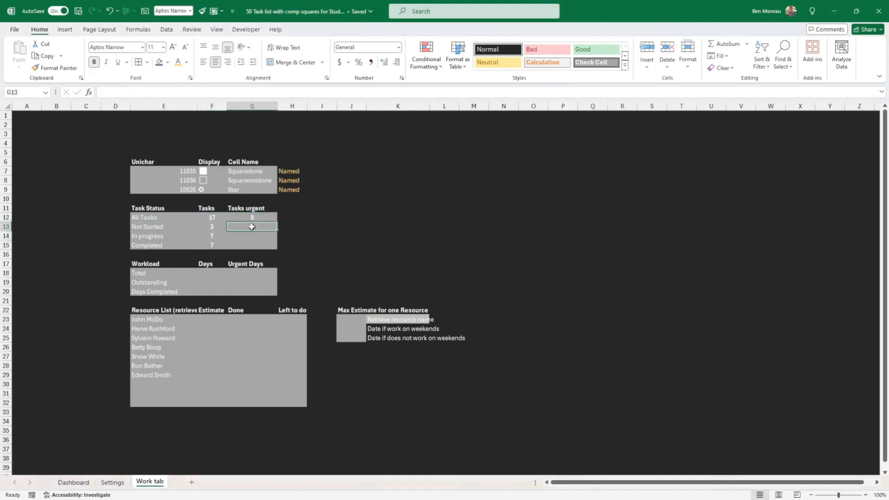
type("=co")
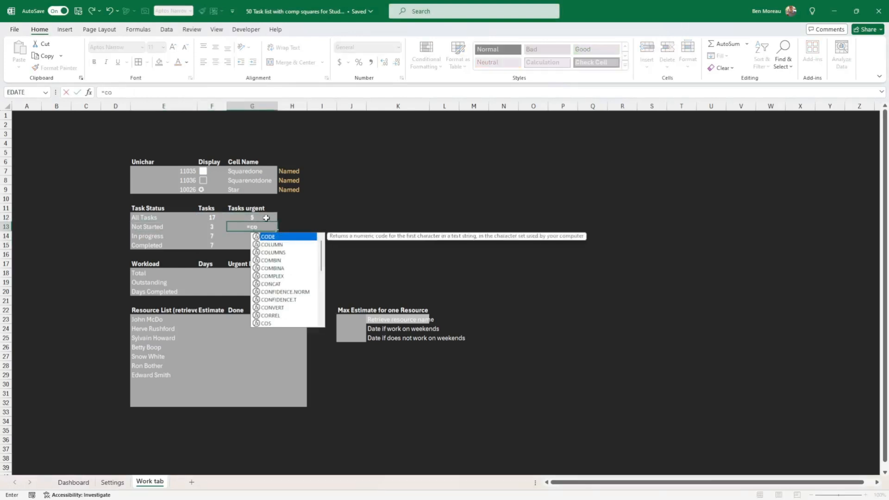
type("untifs")
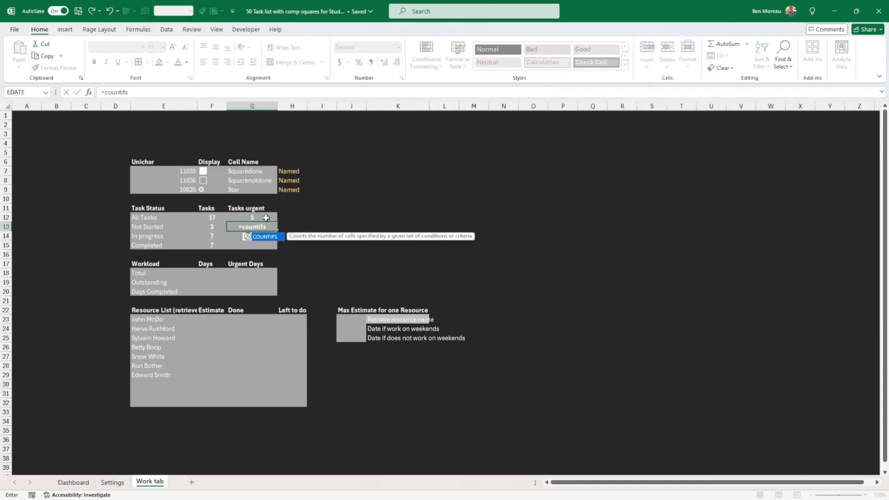
type("(")
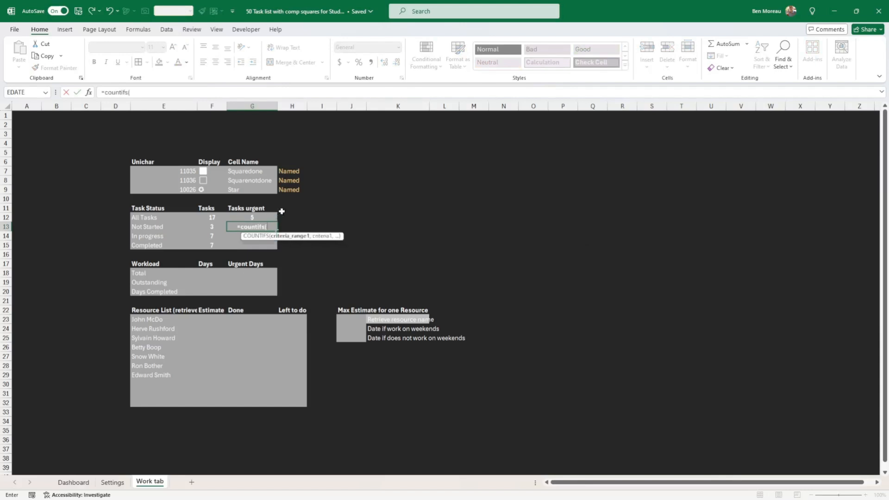
left_click(82, 484)
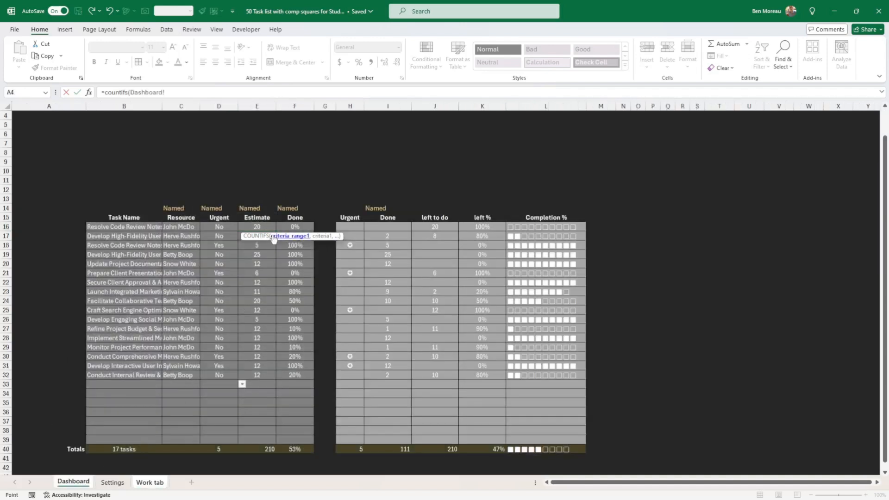
left_click_drag(220, 227, 221, 440)
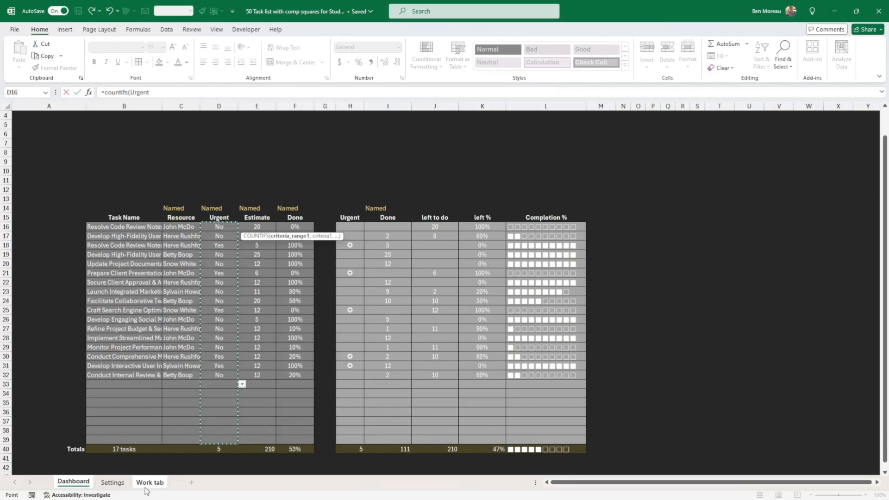
left_click(166, 92)
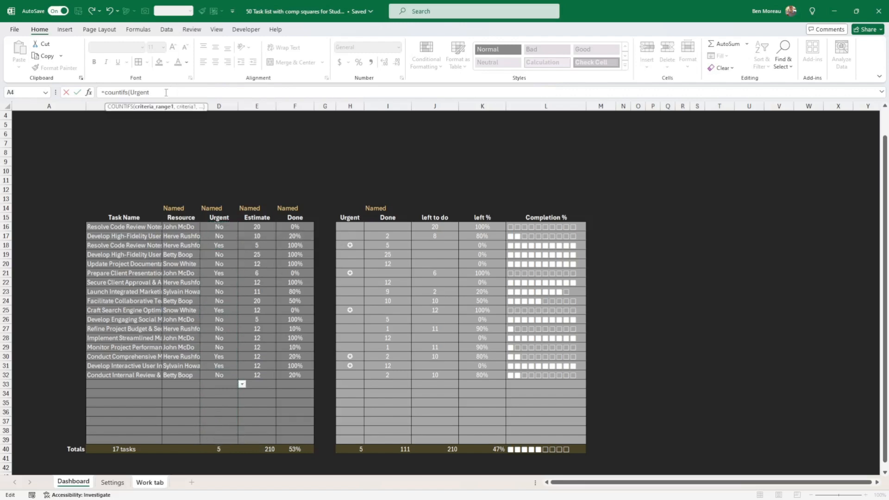
- Complete the first COUNTIFS condition in the function arguments, with Criteria_range1 as Urgent and Criteria1 as Settings!D9
type(",")
left_click(113, 482)
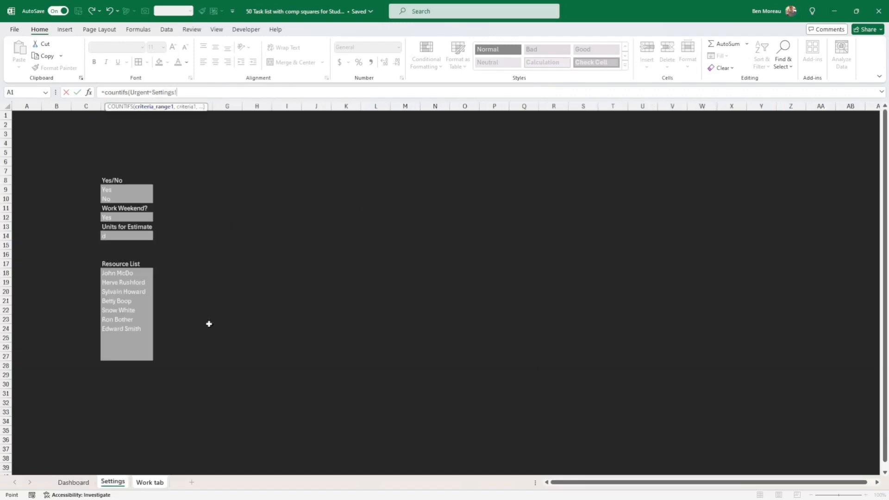
left_click(113, 190)
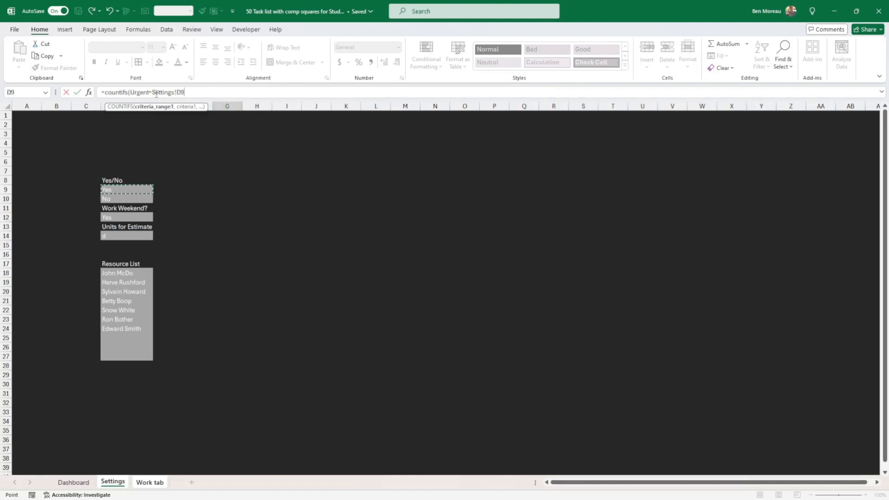
left_click(89, 93)
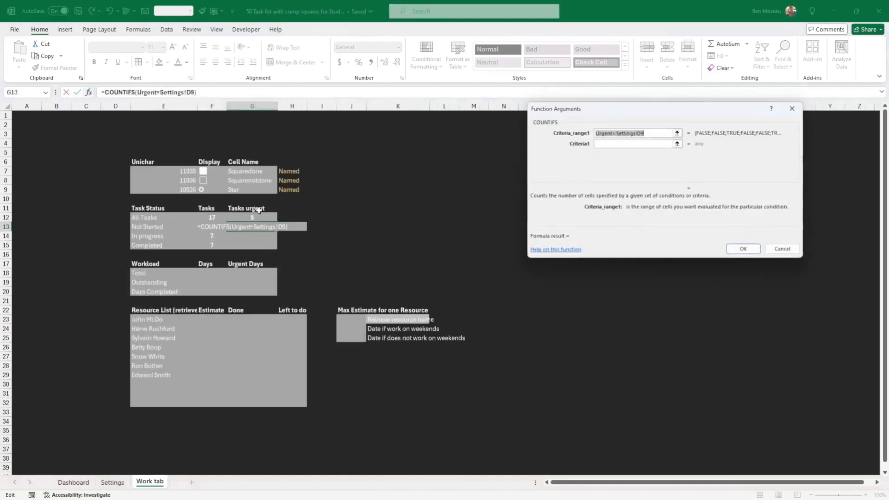
left_click(618, 133)
left_click_drag(645, 133, 614, 133)
key("BackSpace")
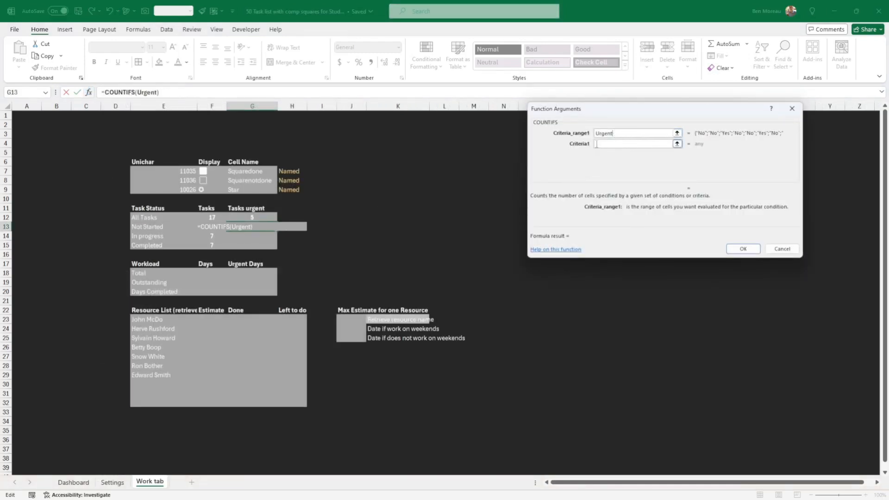
left_click(608, 144)
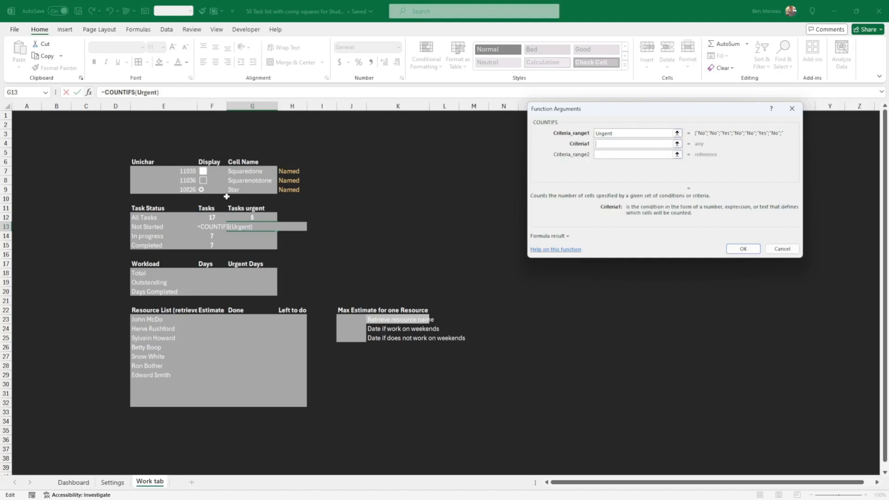
left_click(113, 482)
left_click(117, 191)
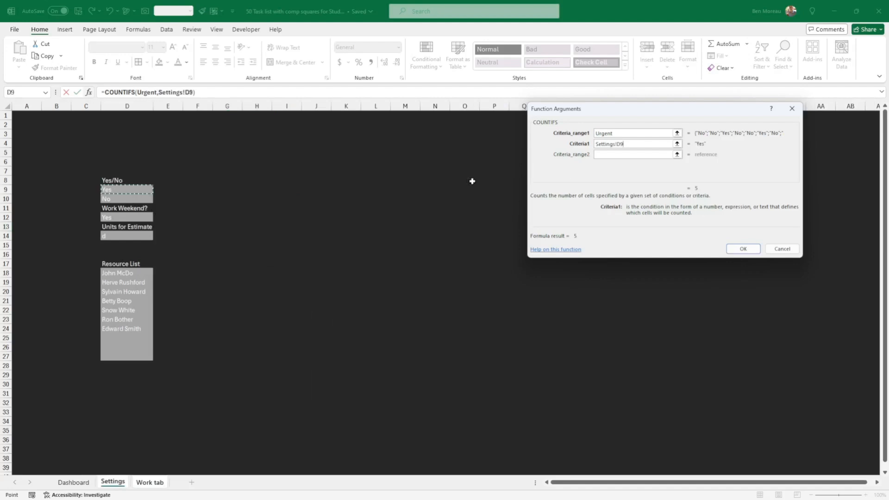
- Add a second COUNTIFS condition with range Done and criterion 0, and accept the formula in G13
left_click(612, 155)
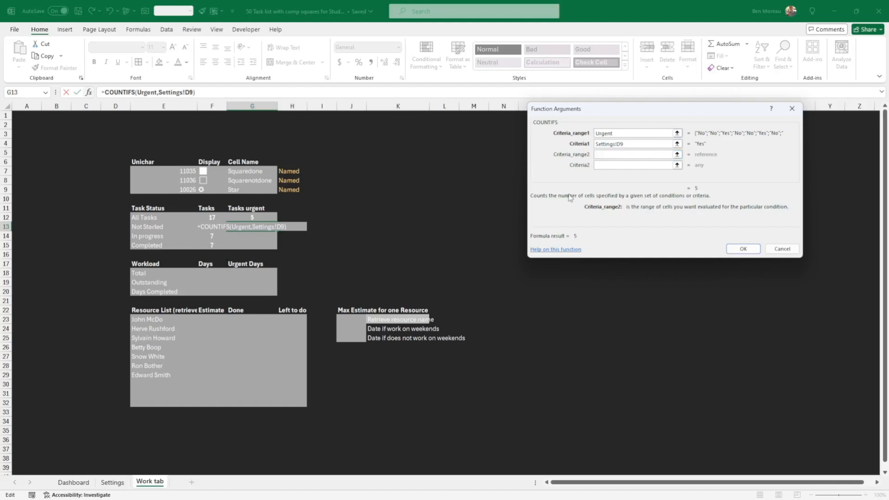
type("done")
left_click(606, 167)
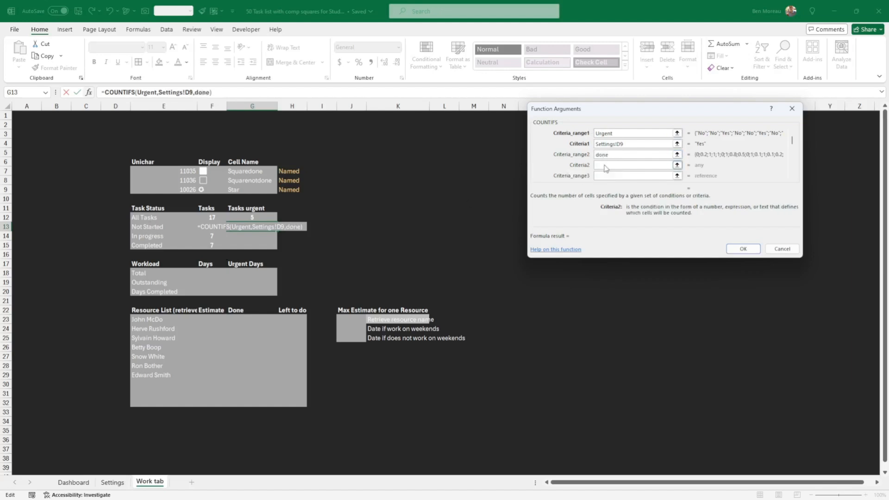
type("0")
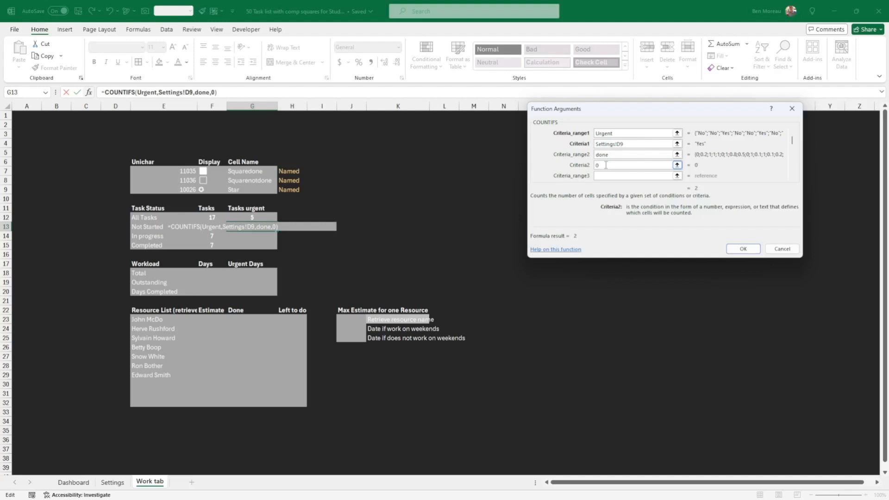
left_click(743, 249)
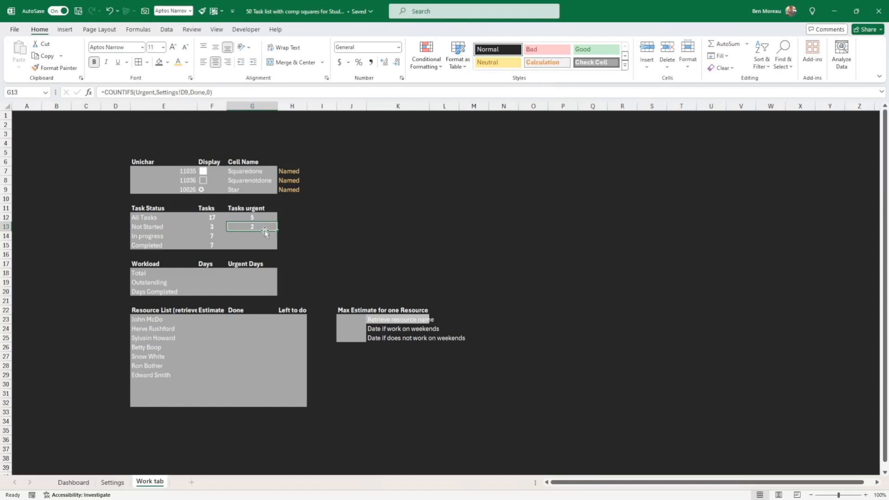
- Try copying the urgent Not Started formula from G13 to the Completed row in G15
key("ctrl+c")
left_click(253, 245)
key("ctrl+v")
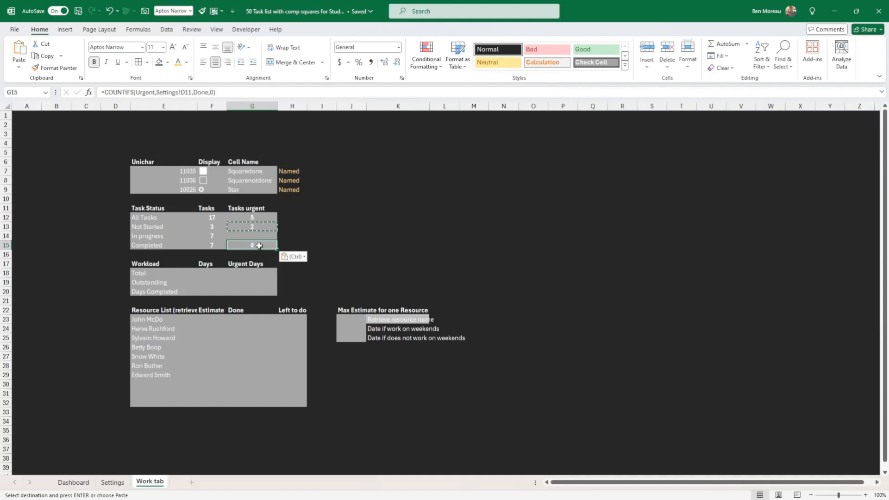
- Make the Settings reference in G13 absolute so that the formula reads =COUNTIFS(Urgent,Settings!$D$9,Done,0)
left_click(252, 227)
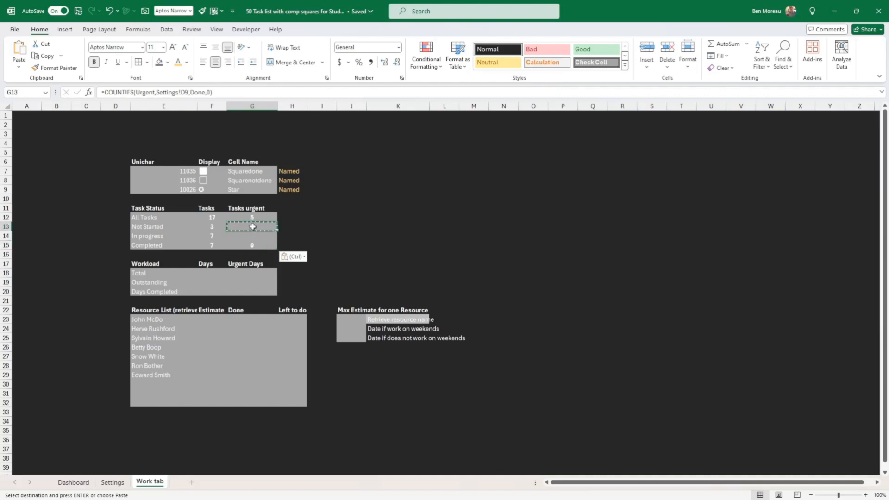
left_click(198, 92)
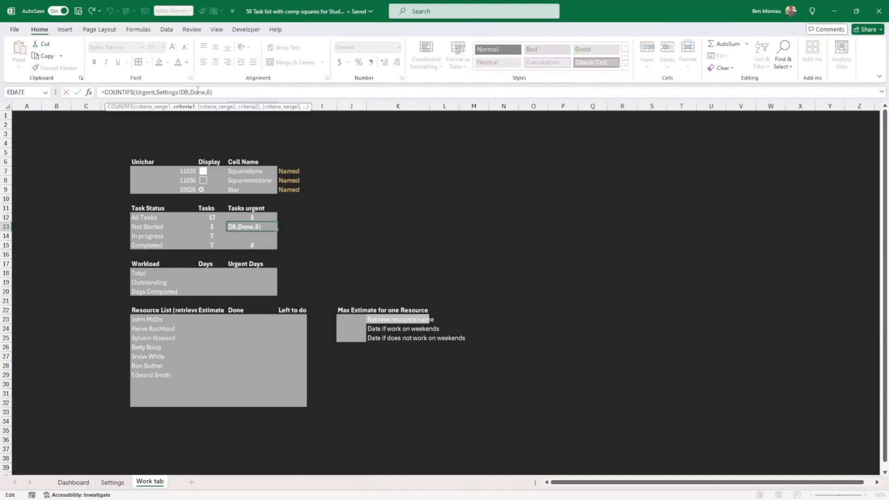
key("Return")
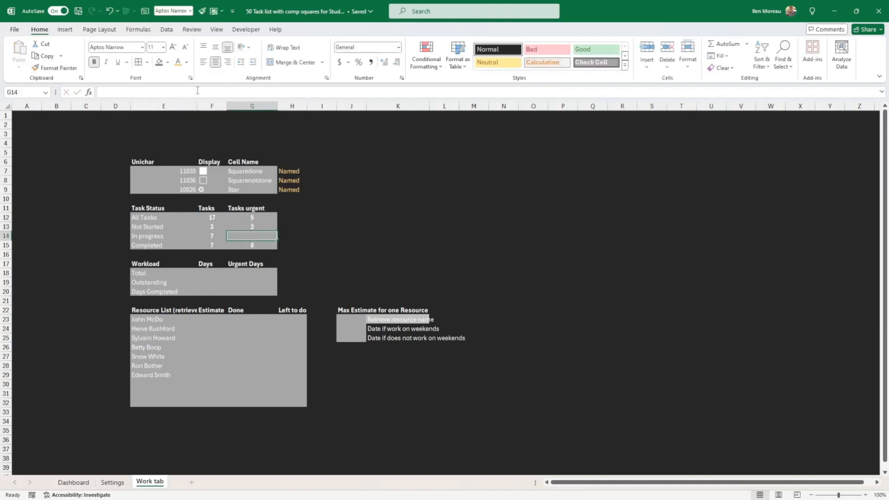
- Copy the absolute-reference formula from G13 to G15 and change its Done criterion to match completed tasks
left_click(254, 227)
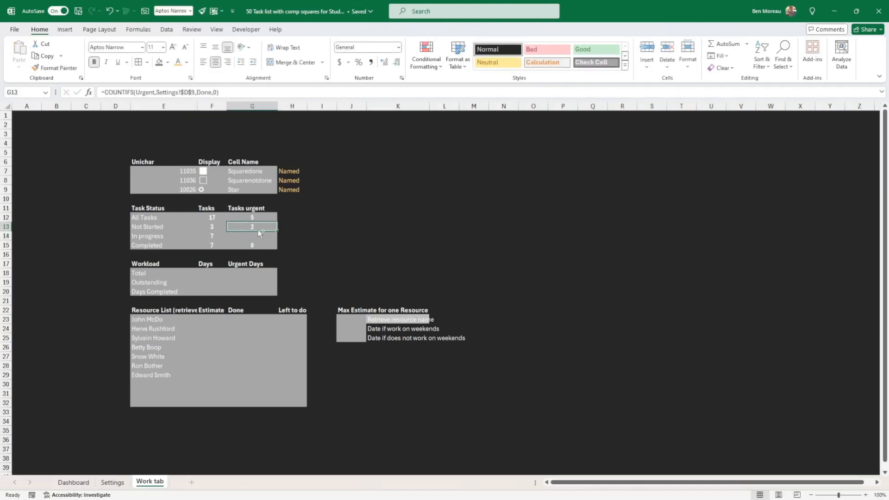
left_click_drag(257, 230, 262, 246)
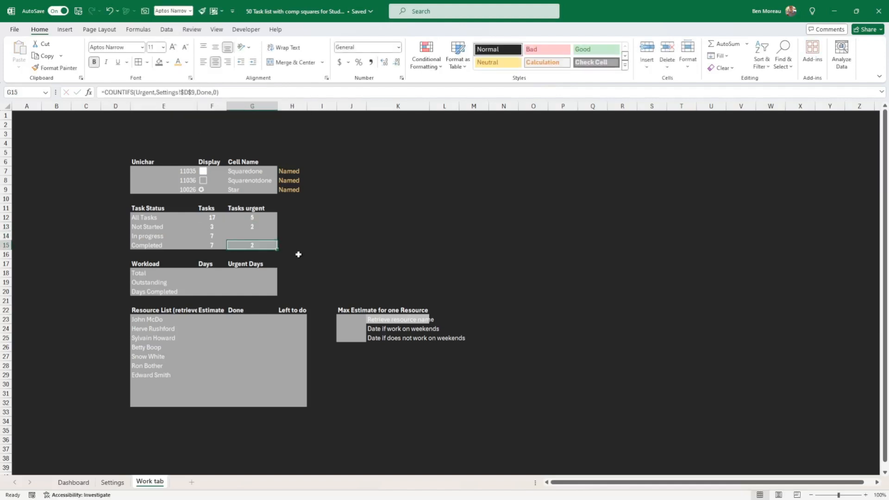
left_click(219, 92)
key("BackSpace")
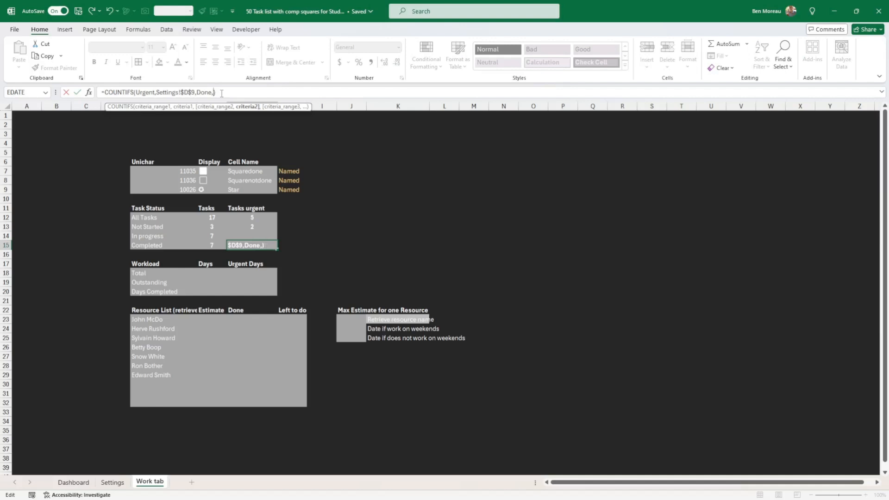
key("Return")
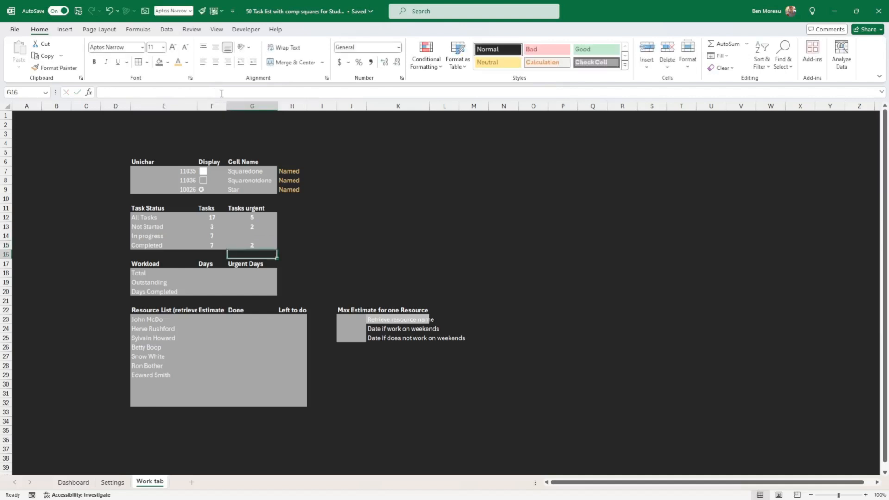
- Calculate the urgent In progress tasks in G14 as All Tasks minus Not Started minus Completed, using =G12-G13-G15
key("Up")
key("Up")
type("=")
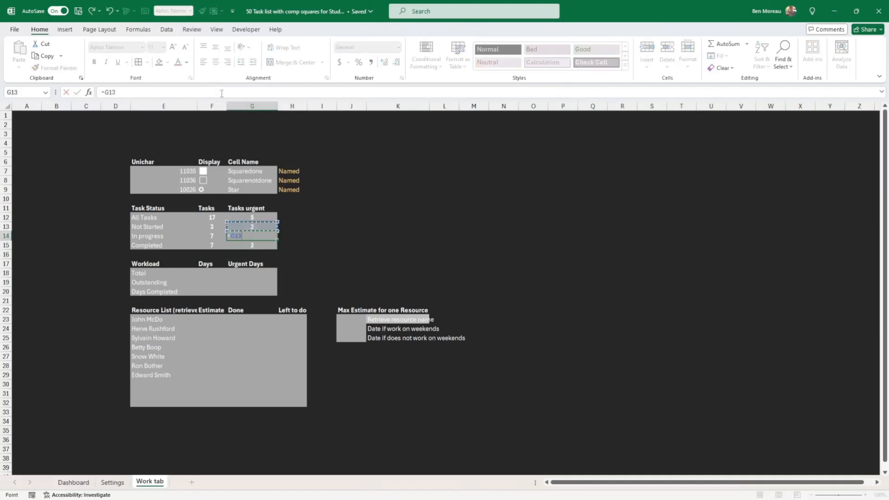
key("Up")
key("Up")
type("-")
key("Up")
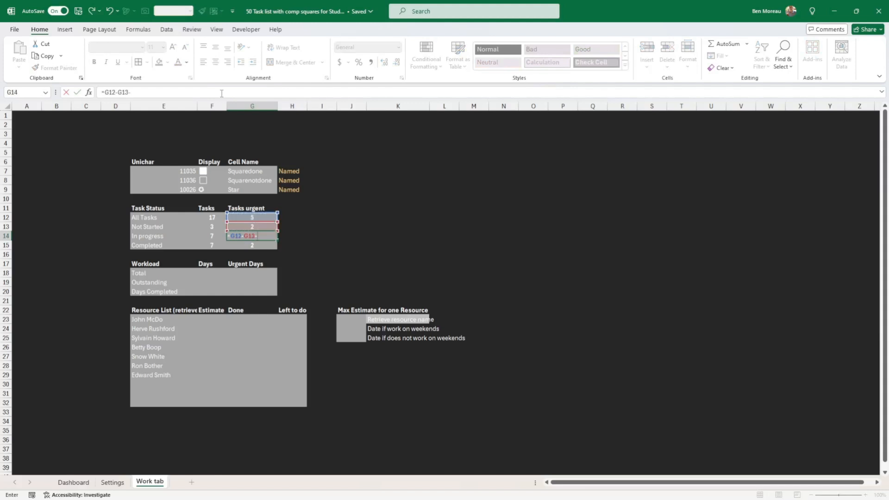
type("-")
key("Down")
key("Return")
key("Up")
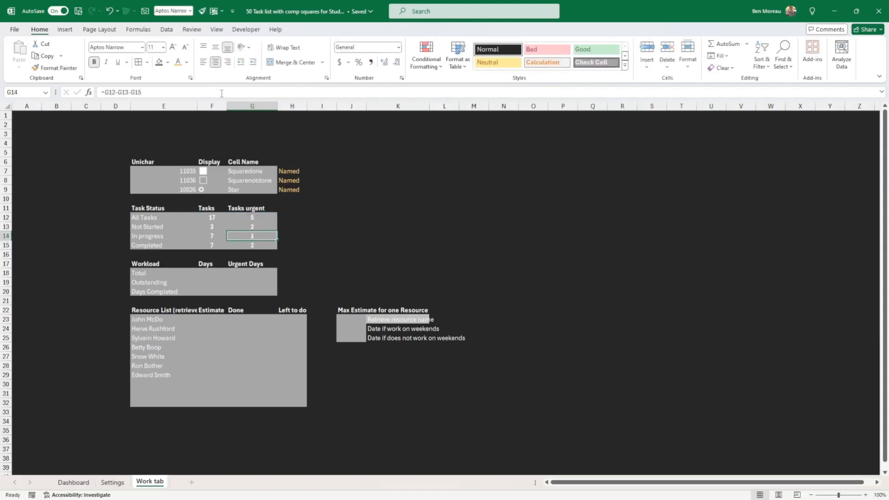
- Set the Urgent value in D26 of the Dashboard sheet to Yes and check the completed urgent tasks on the Work tab sheet
left_click(266, 227)
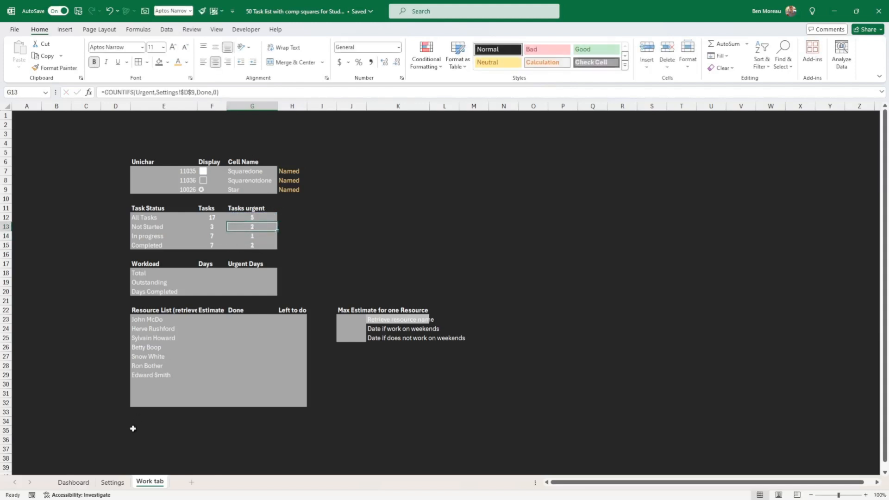
left_click(83, 483)
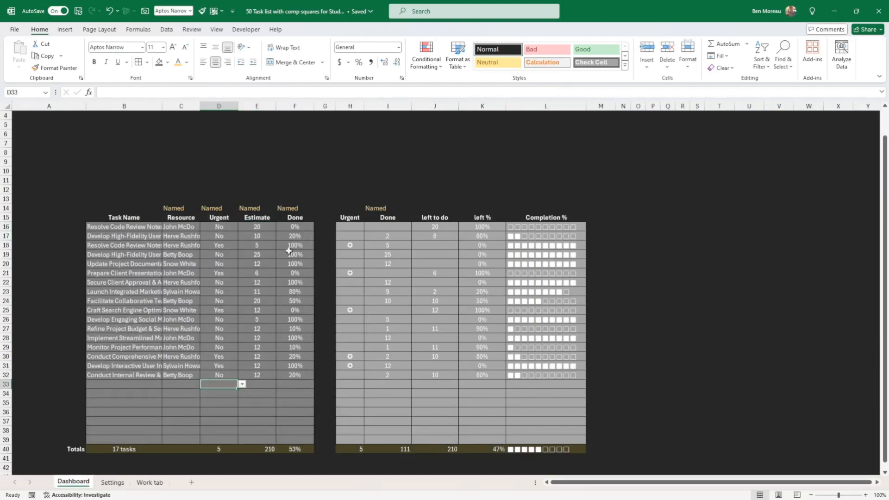
left_click(351, 245)
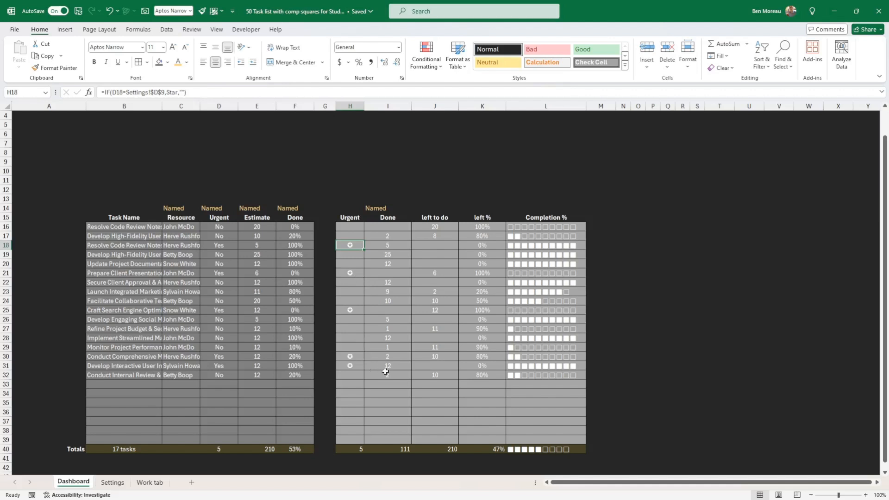
left_click(482, 367)
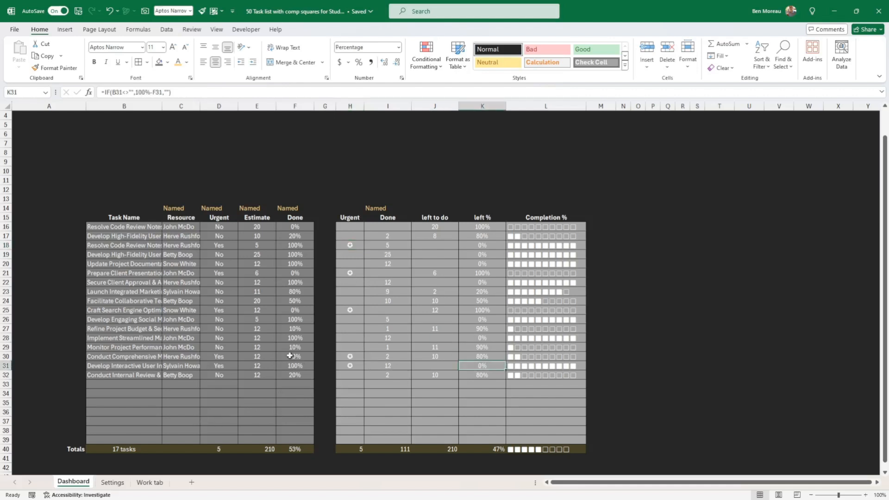
left_click(222, 321)
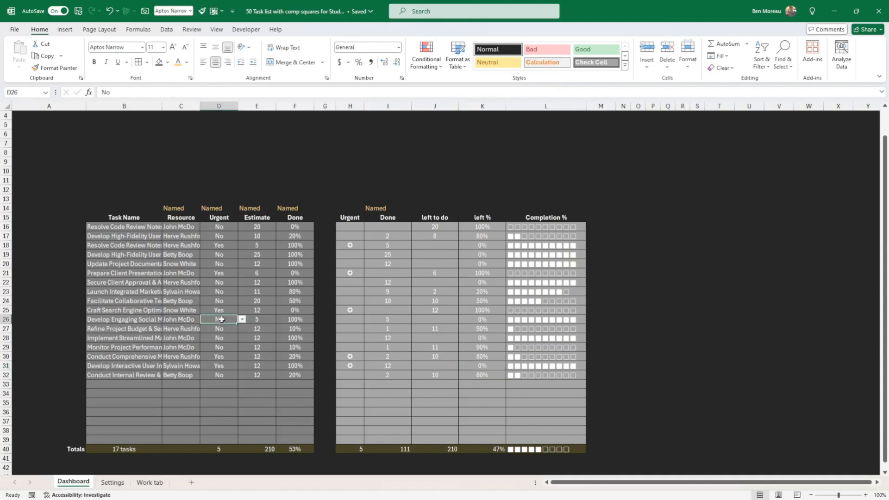
left_click(242, 320)
left_click(234, 328)
left_click(149, 483)
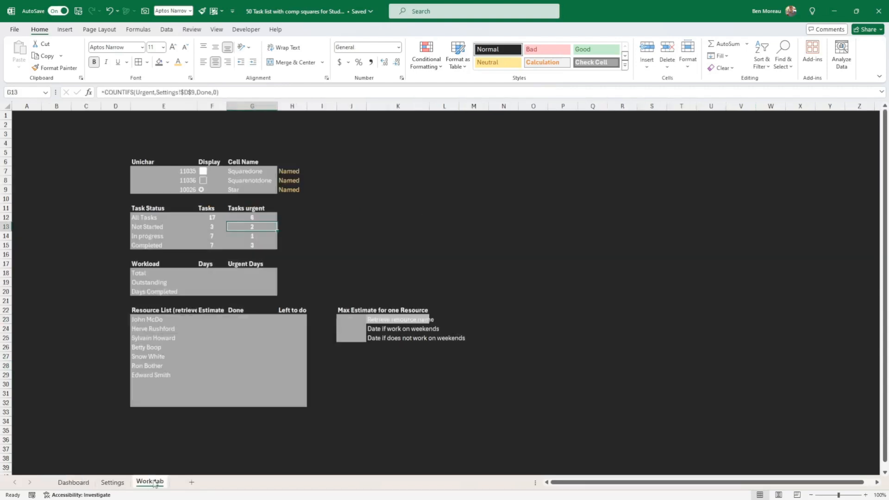
left_click(260, 245)
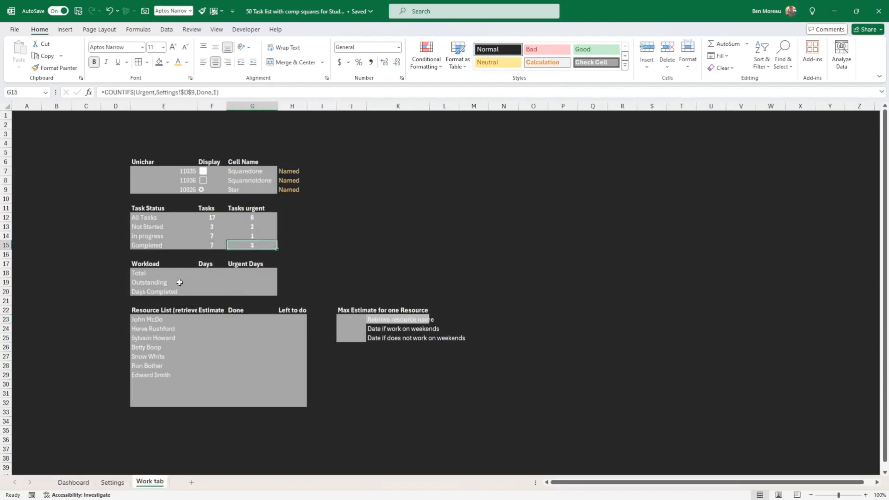
- Enter =SUM(Estimate) in F18 as the total days of the Workload table
left_click(155, 277)
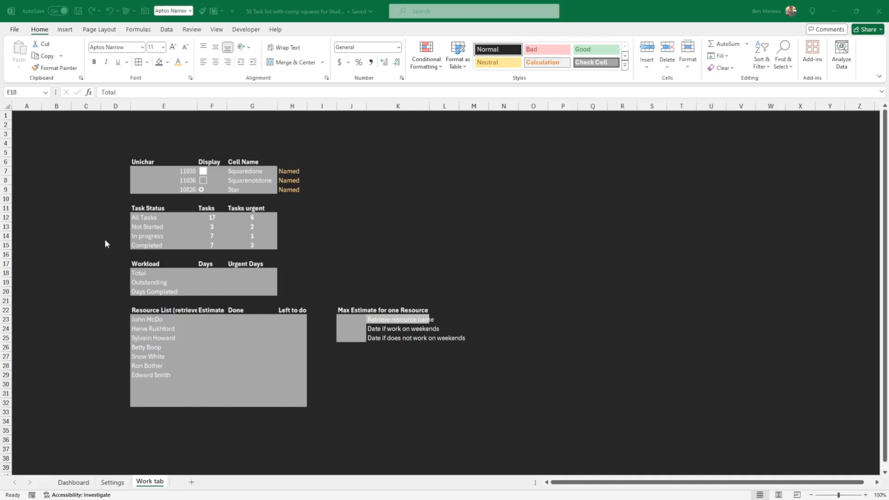
left_click(152, 207)
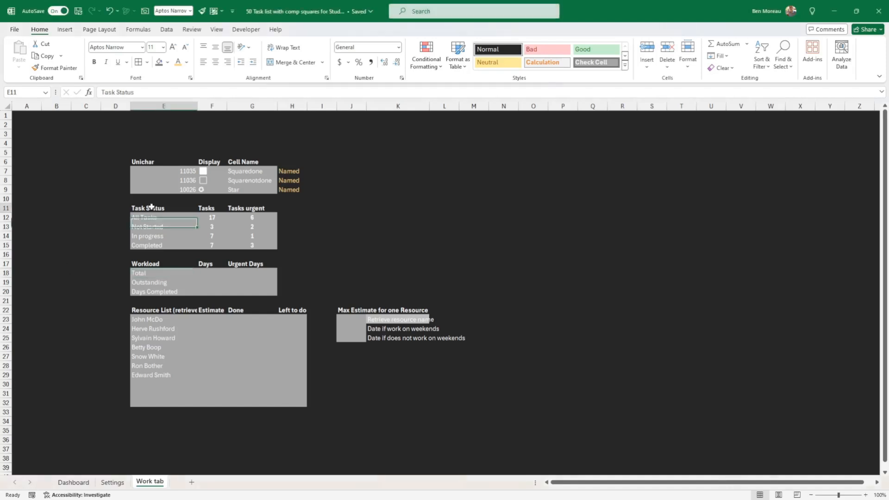
left_click(152, 263)
left_click(205, 263)
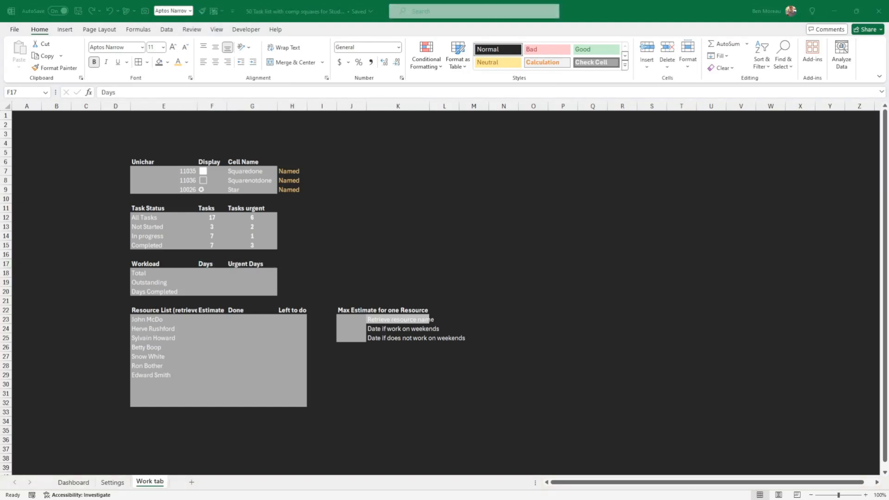
left_click(206, 273)
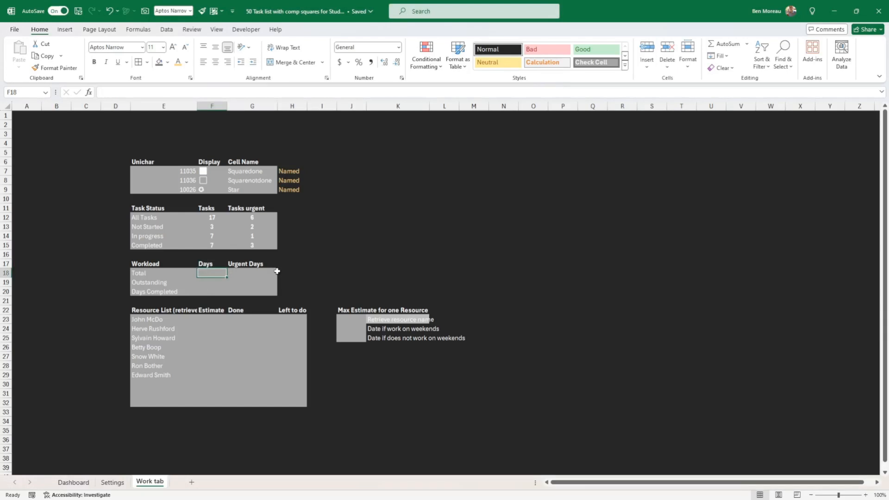
type("=sum")
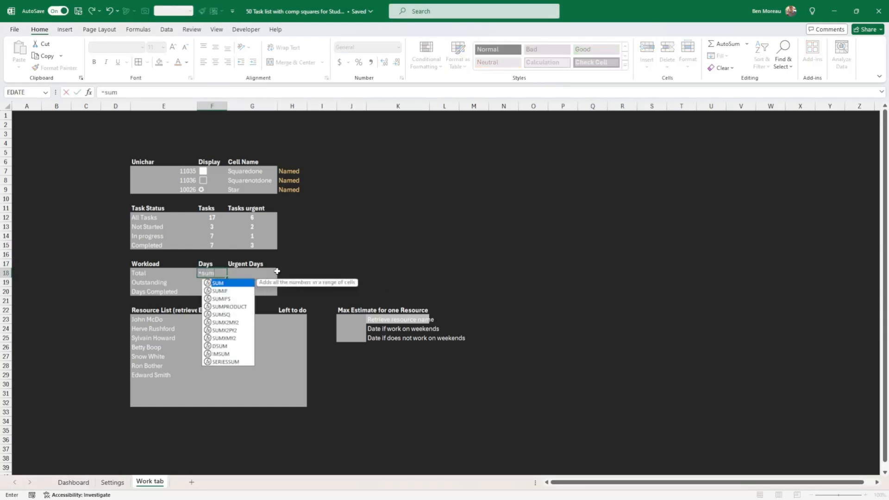
type("(")
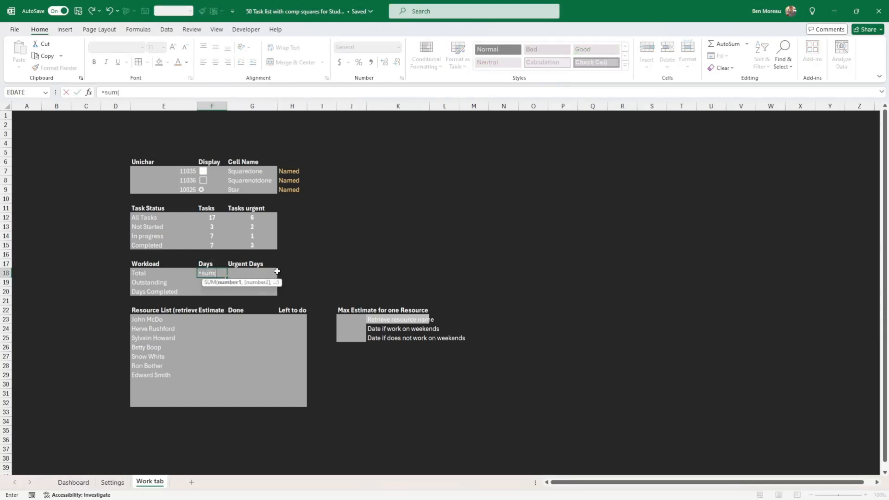
type("estimate")
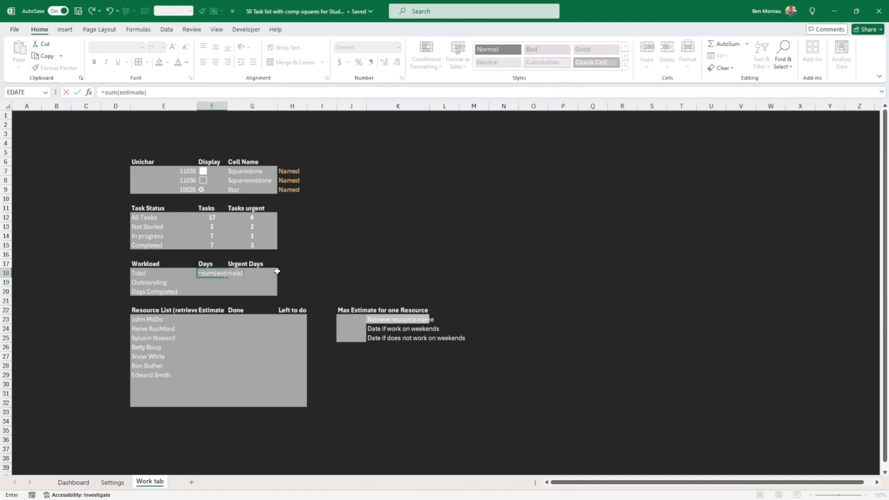
key("ctrl+Return")
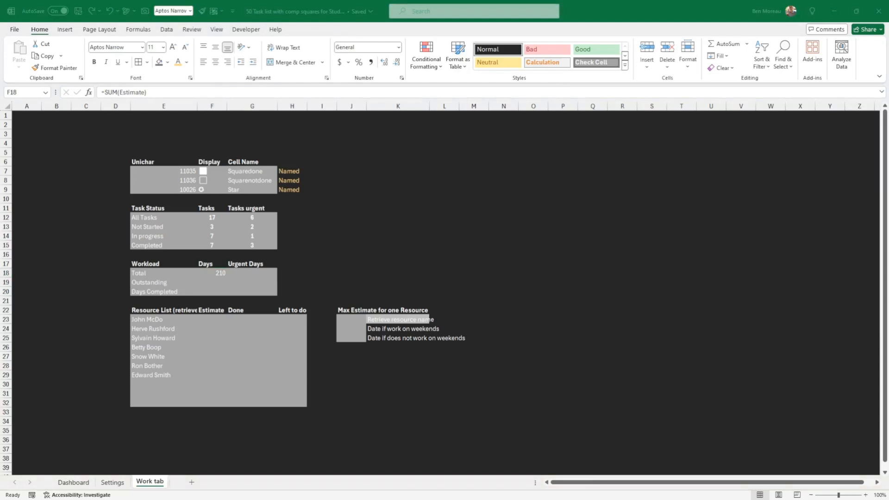
left_click(216, 300)
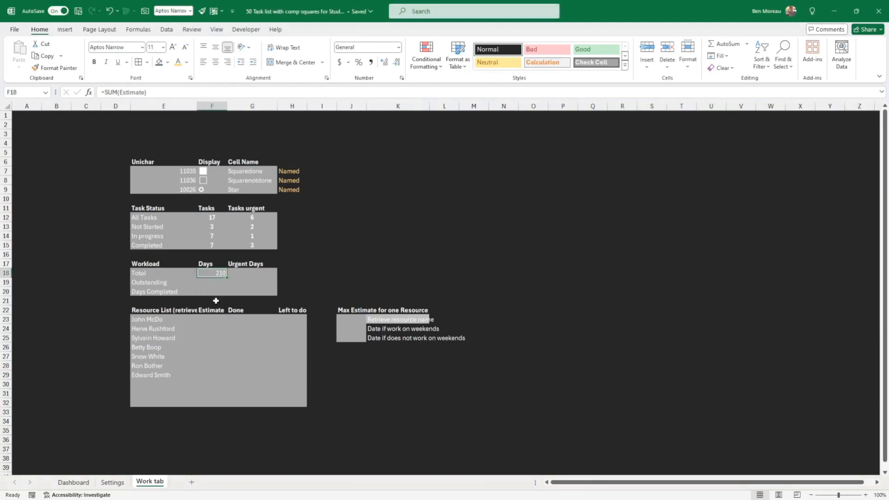
- Replace the note above the second Done column, in I14 of the Dashboard sheet, with Donedays
left_click(77, 487)
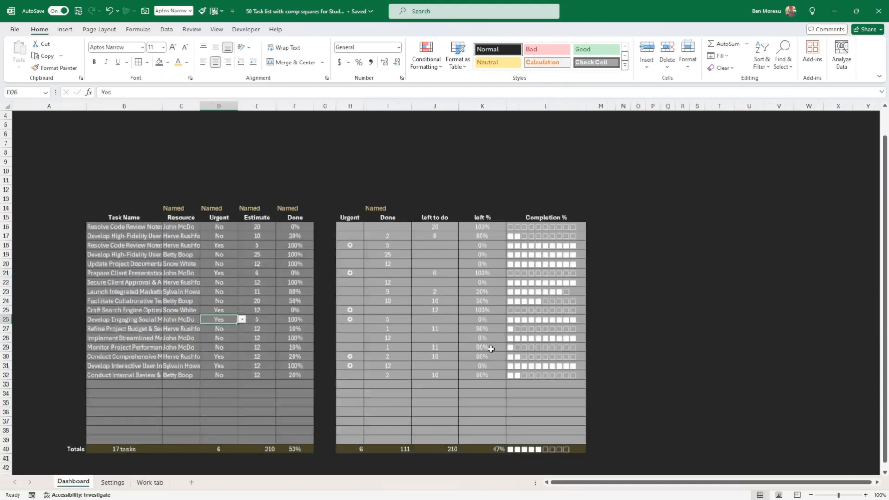
left_click(388, 209)
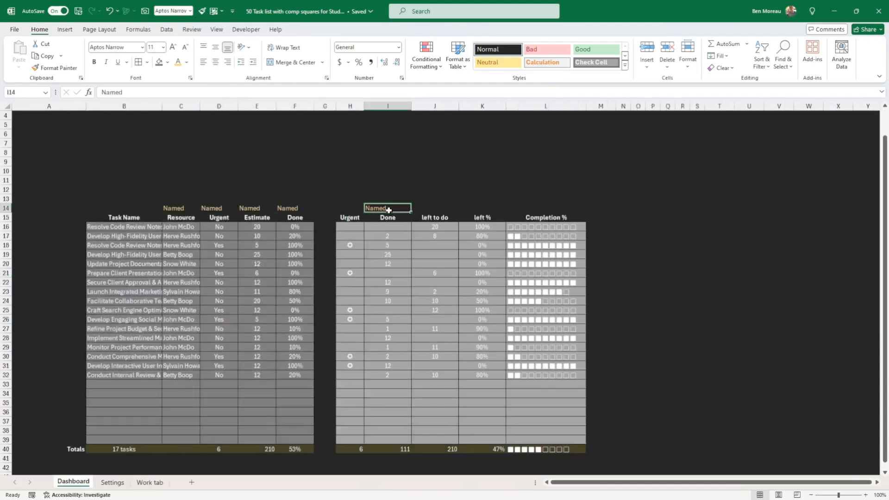
type("Donedays")
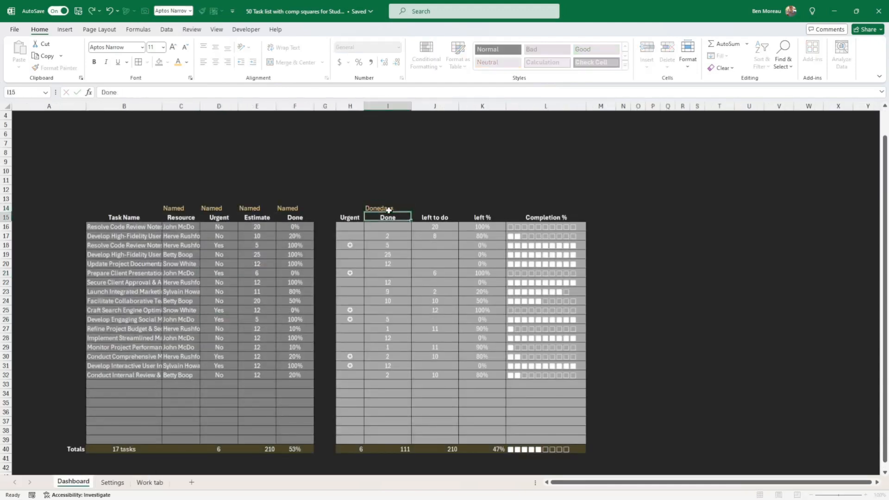
key("Return")
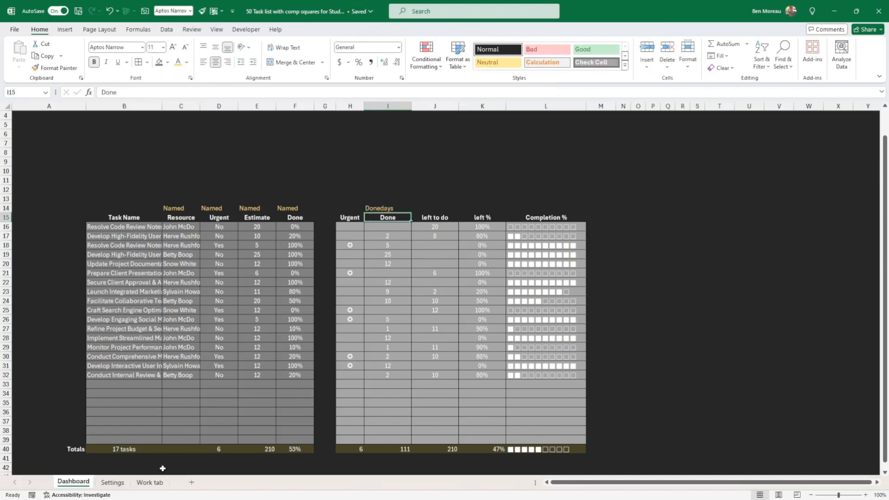
- Enter =SUM(DoneDays) in F20 of the Work tab sheet as the workload's completed days
left_click(153, 483)
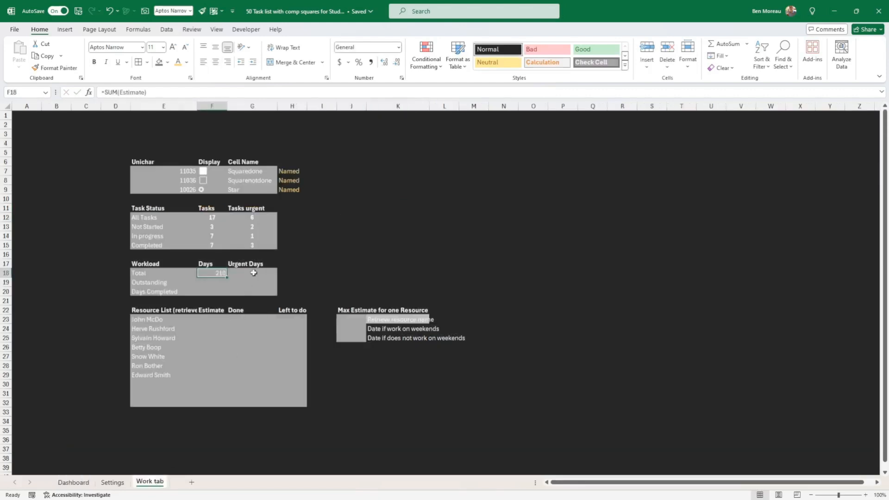
key("Down")
key("Down")
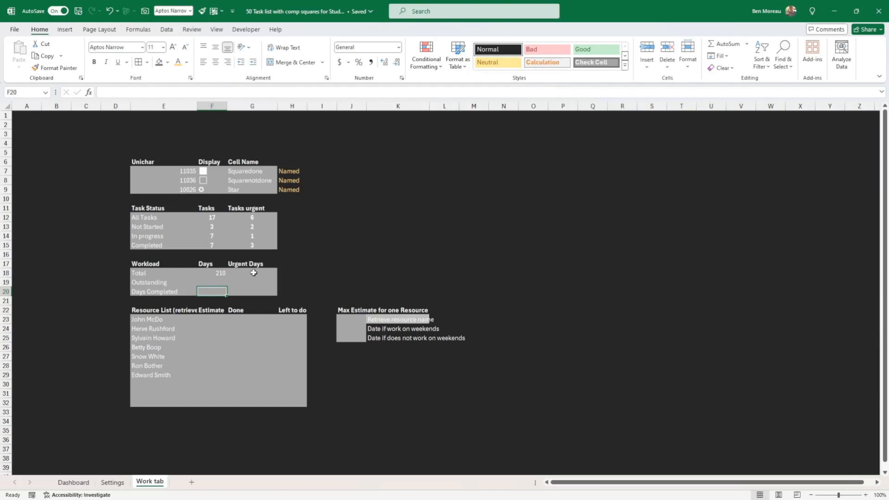
type("=")
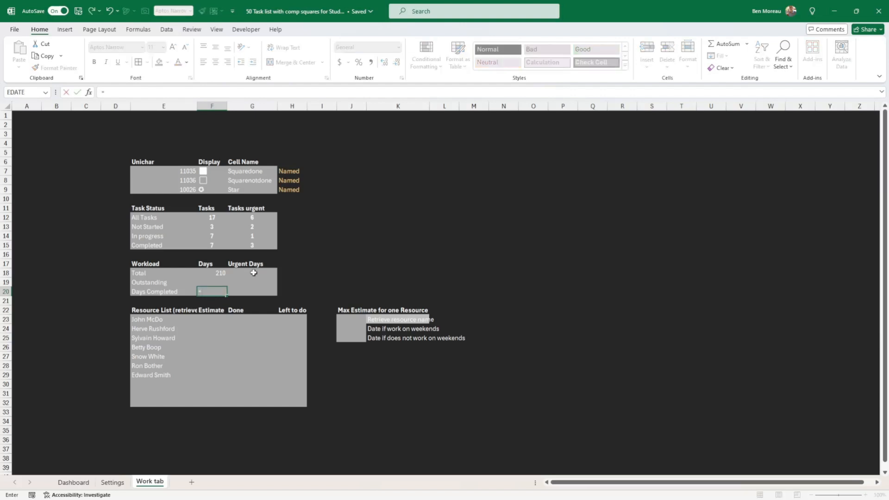
type("sum(")
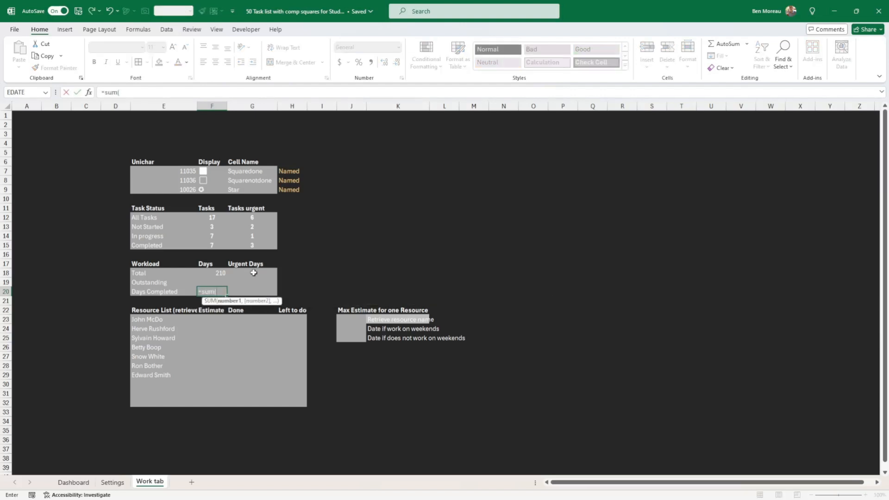
type("Doneda")
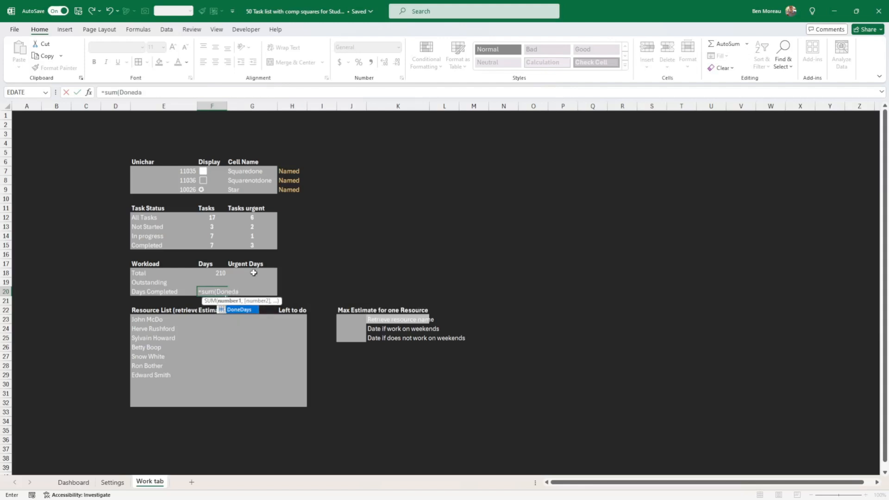
type("ys)")
key("ctrl+Return")
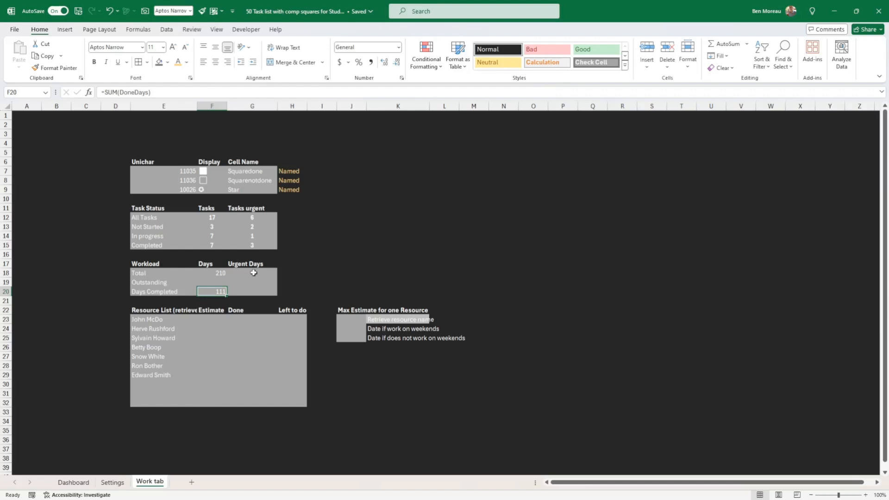
- Calculate the outstanding days in F19 by subtracting completed days from the total with =F18-F20
key("Up")
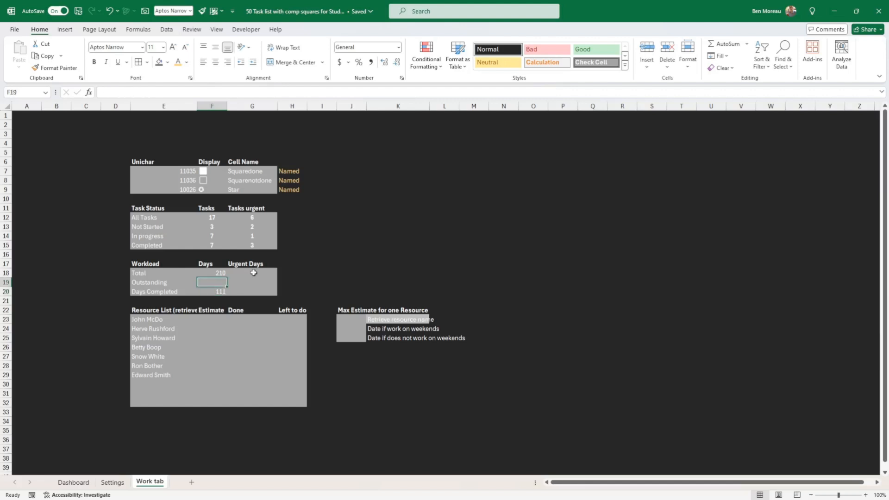
type("=")
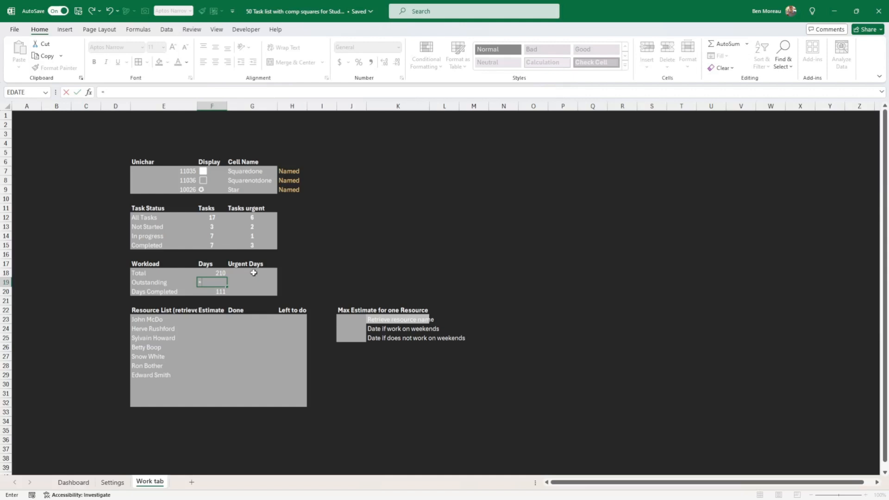
type("F2")
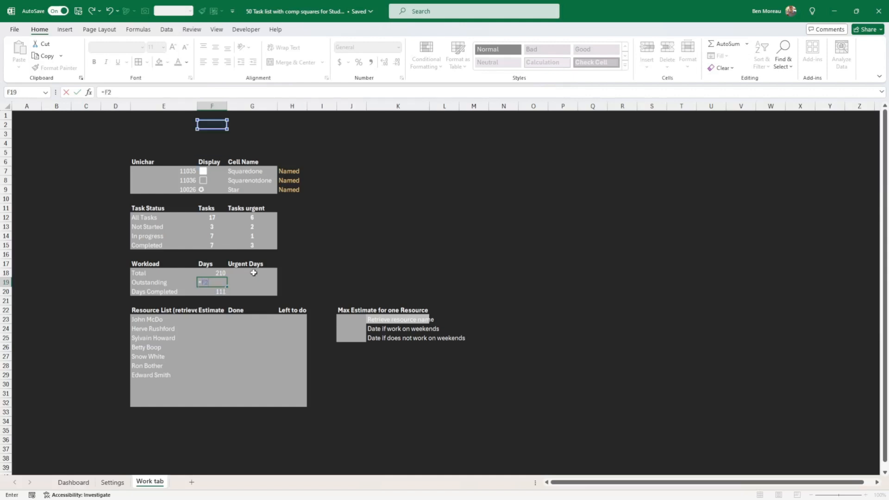
key("BackSpace")
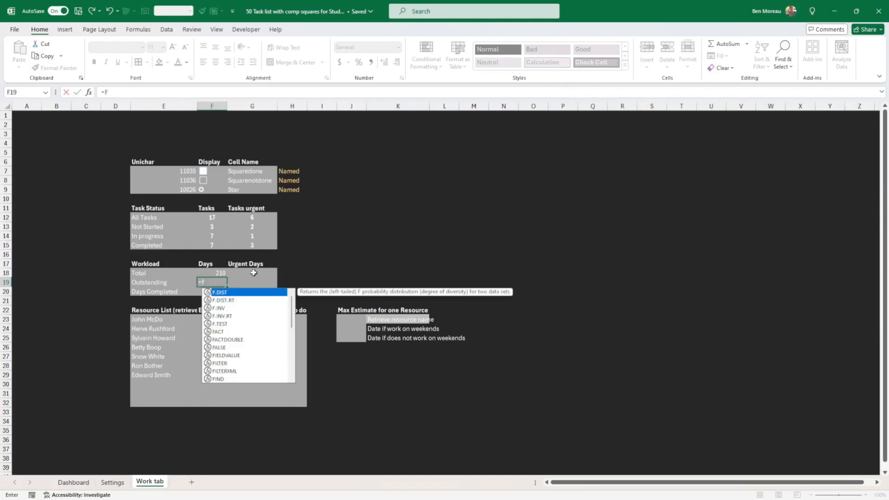
key("BackSpace")
key("Up")
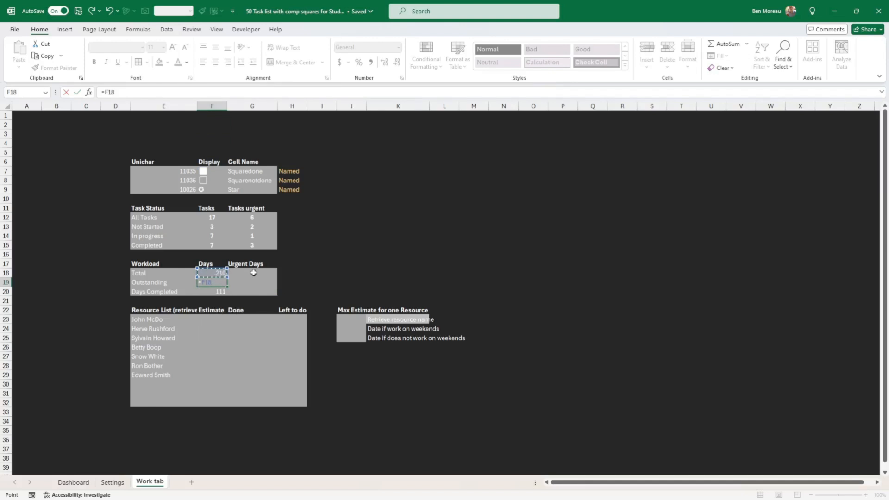
type("-")
key("Down")
key("Return")
key("Up")
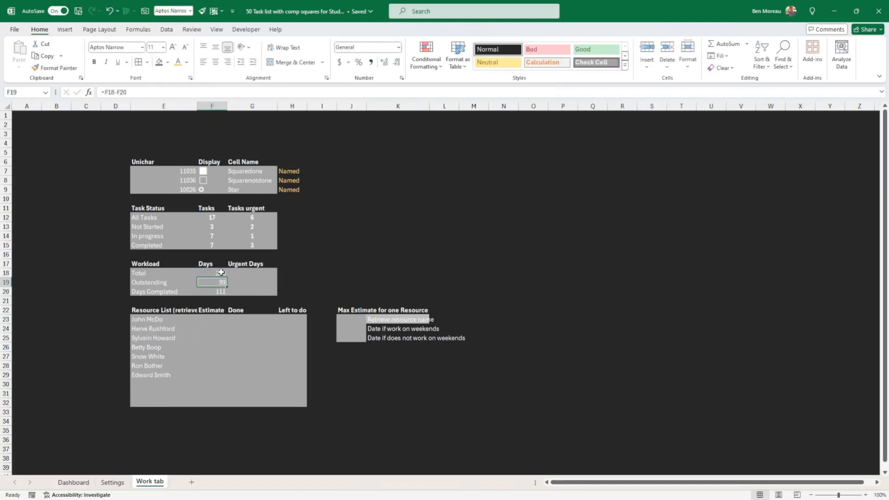
left_click_drag(215, 274, 215, 288)
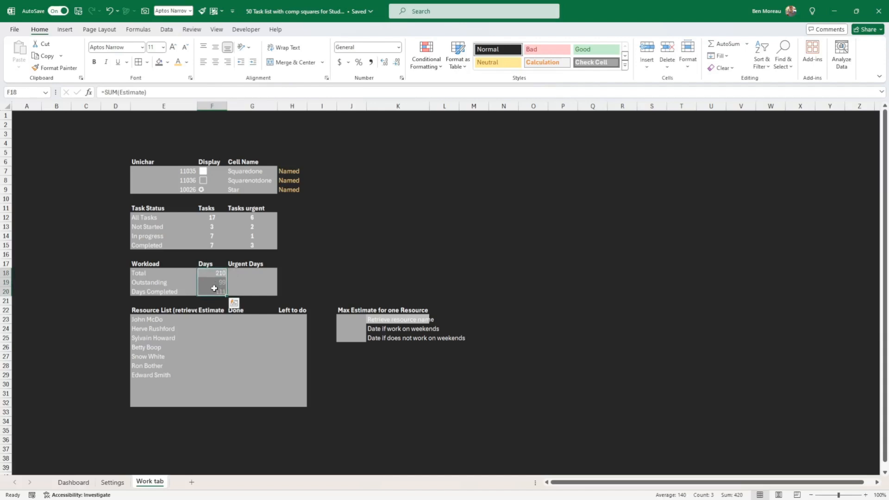
- Start a SUMIF formula in G18 for the total urgent days of the Workload table
left_click(250, 274)
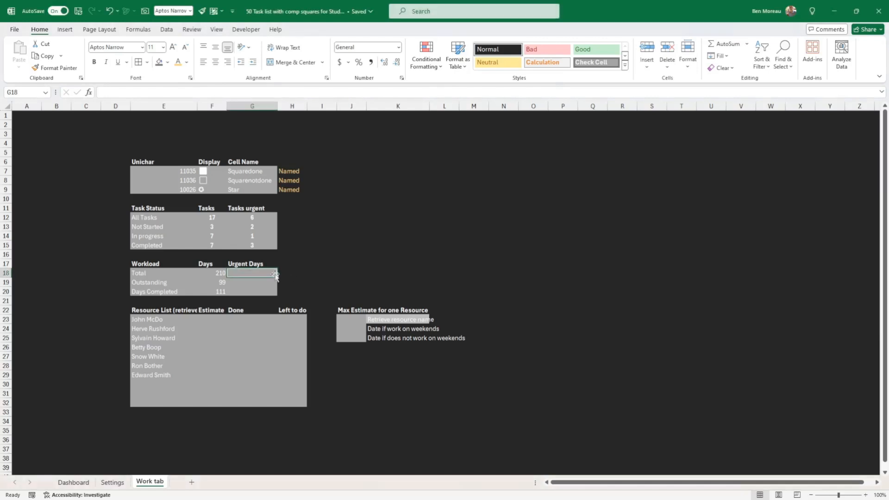
type("=s")
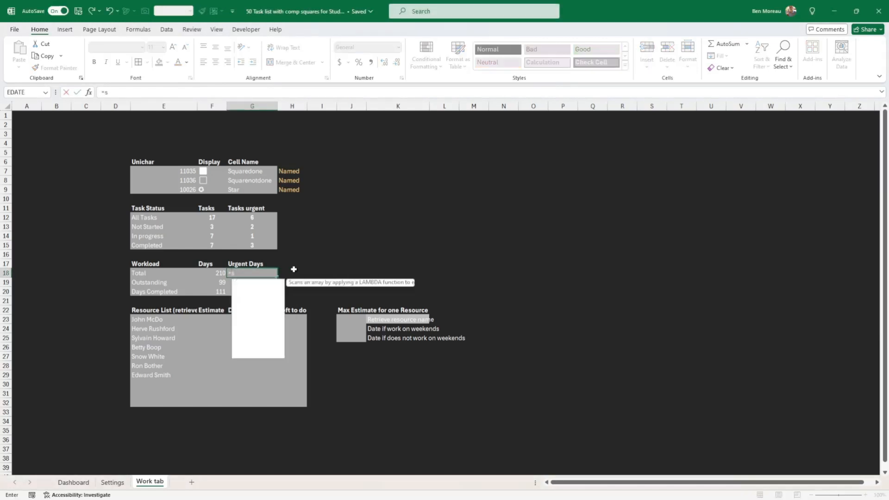
type("umif(")
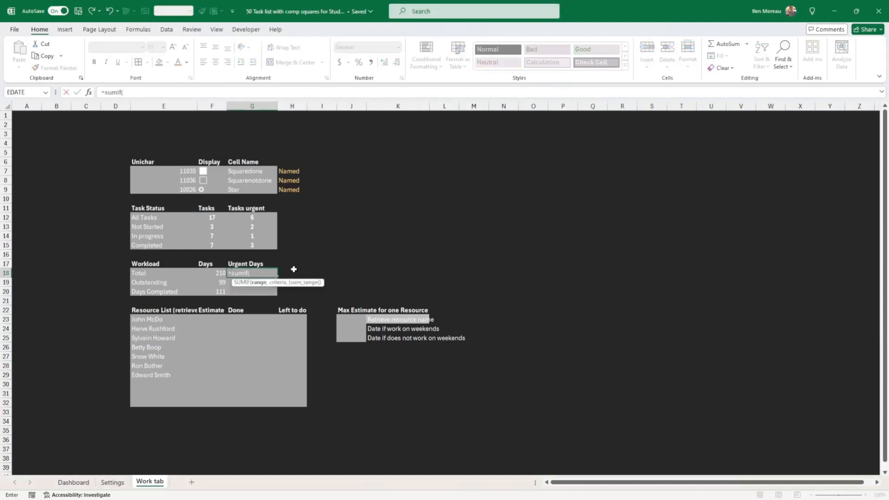
type("Estimate")
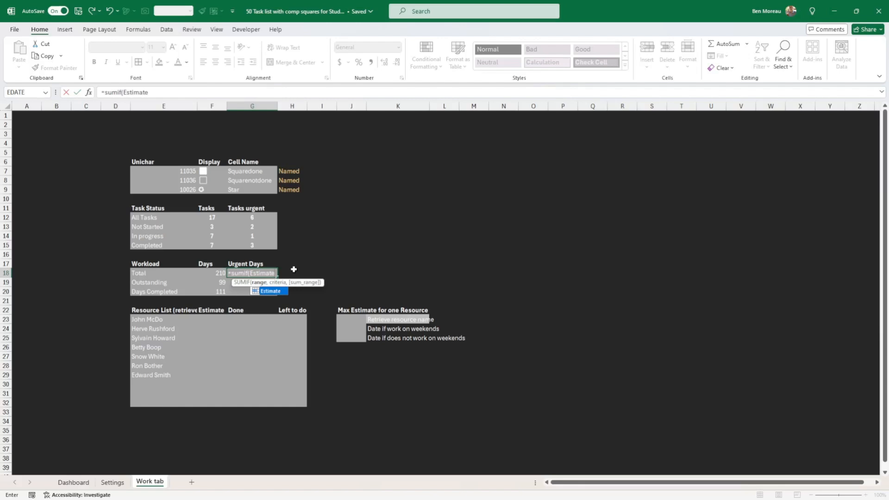
key("BackSpace")
key("BackSpace")
key("BackSpace")
key("BackSpace")
key("BackSpace")
key("BackSpace")
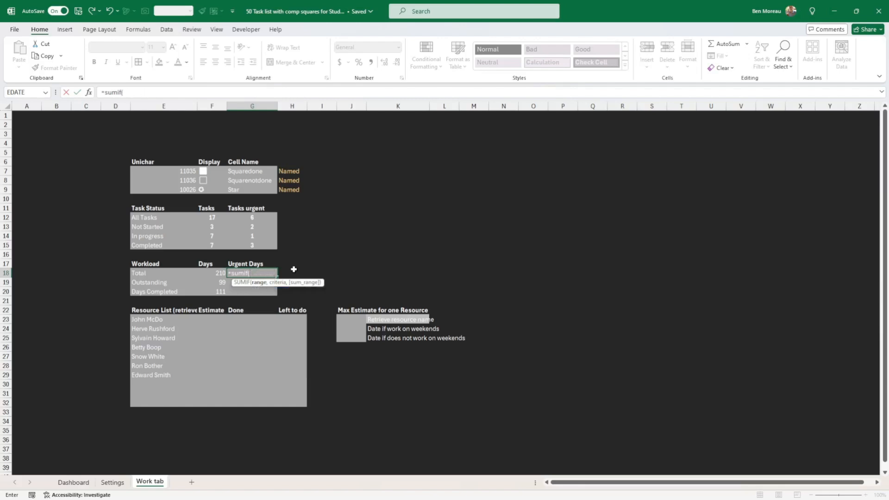
- Complete the SUMIF in G18 with range urgent, criteria Settings!$D$9 and sum range estimate
left_click(88, 92)
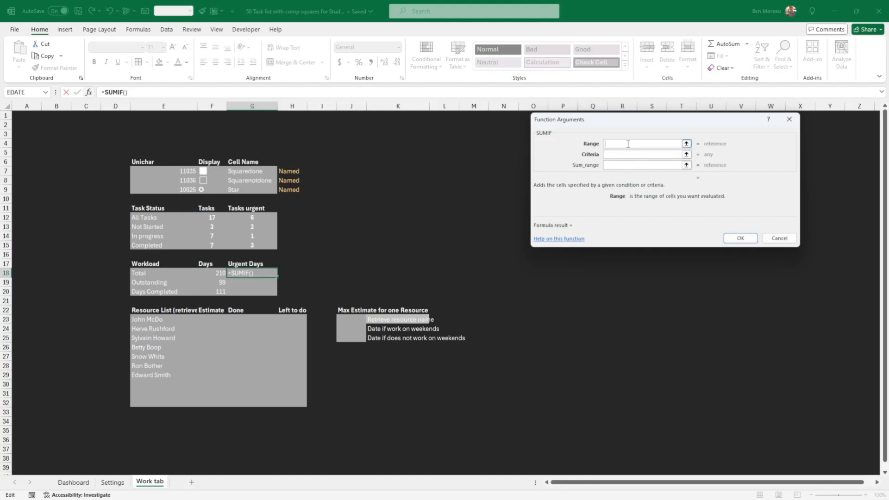
type("rgent")
left_click(623, 153)
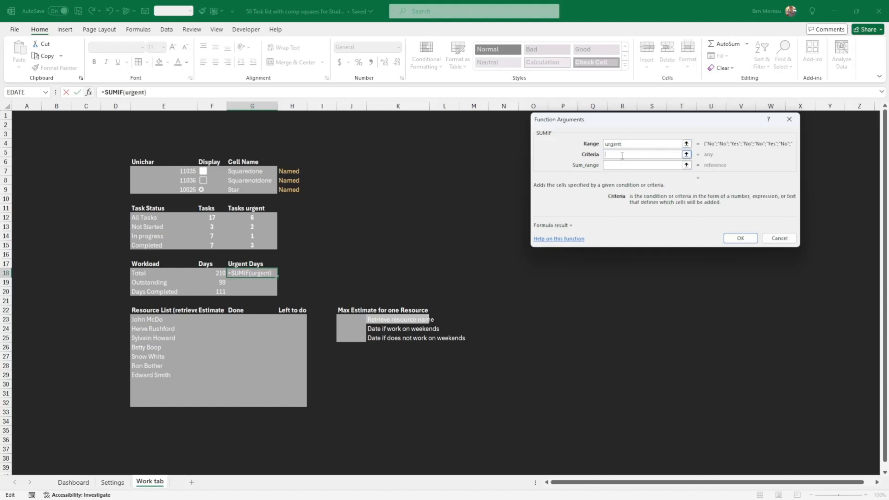
left_click(119, 485)
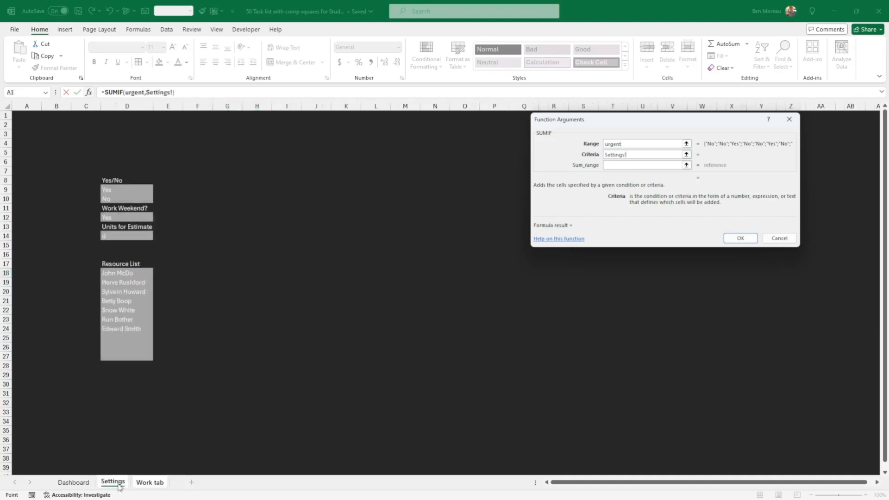
left_click(109, 191)
left_click(614, 165)
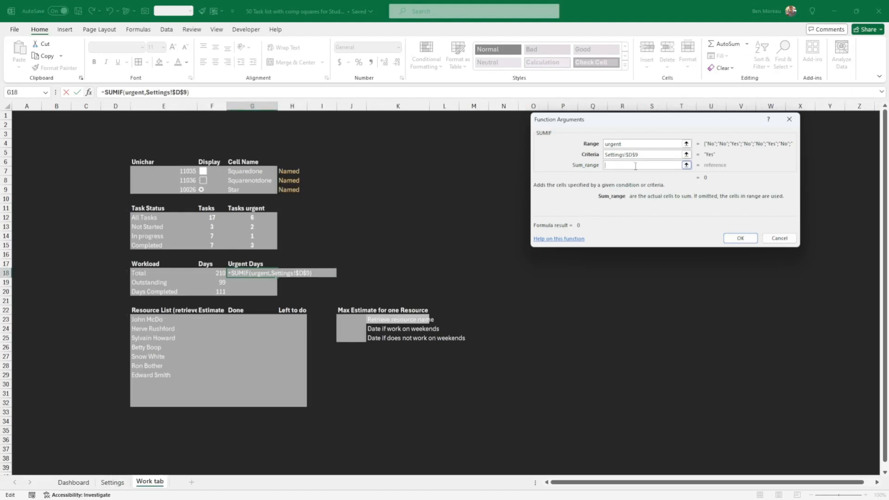
type("estimate")
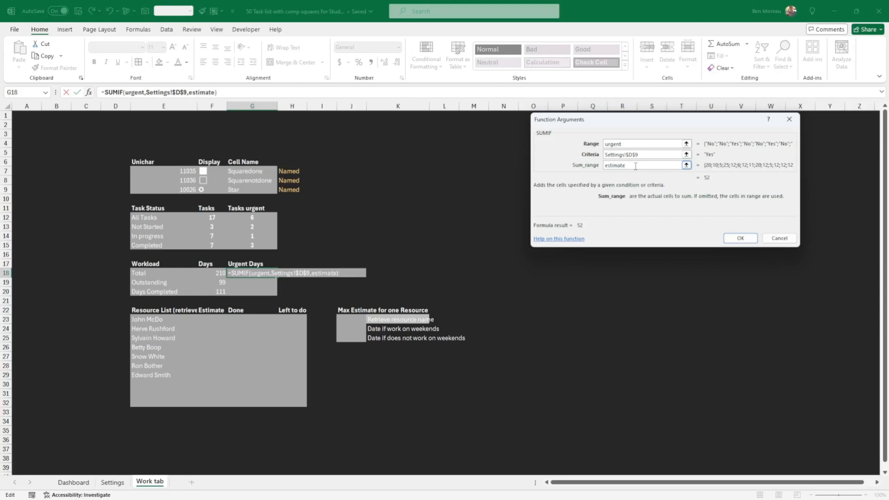
key("Return")
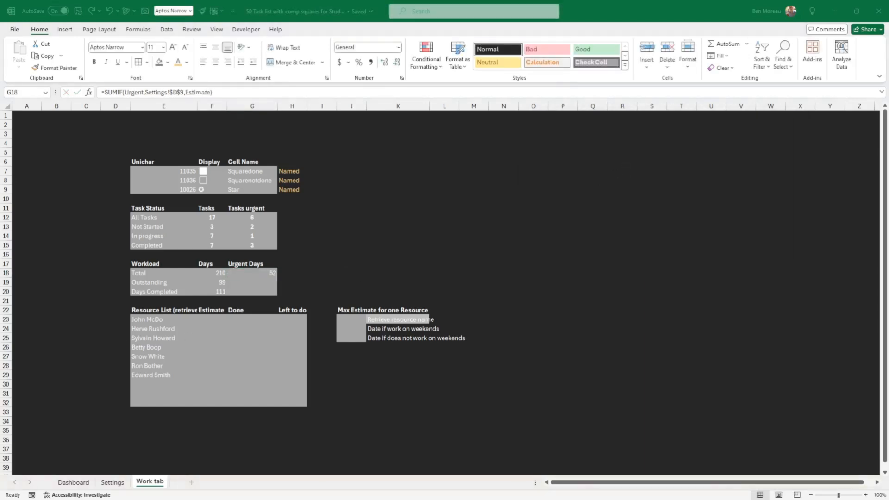
- Copy the urgent total formula from G18 to G20 and change its sum range to DoneDays
left_click(215, 292)
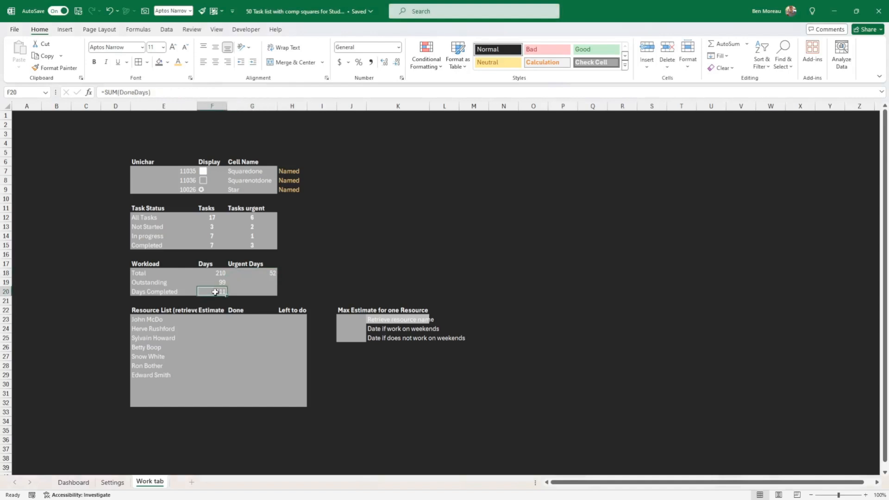
left_click(270, 274)
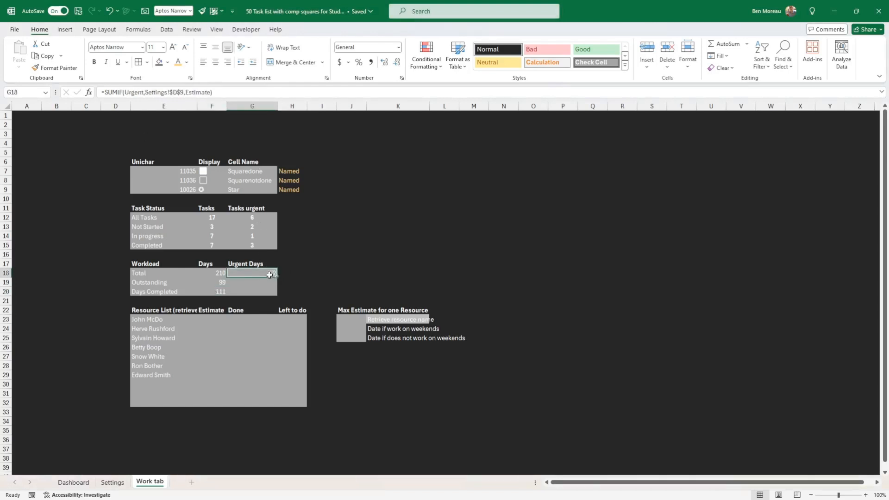
left_click_drag(263, 276, 280, 295)
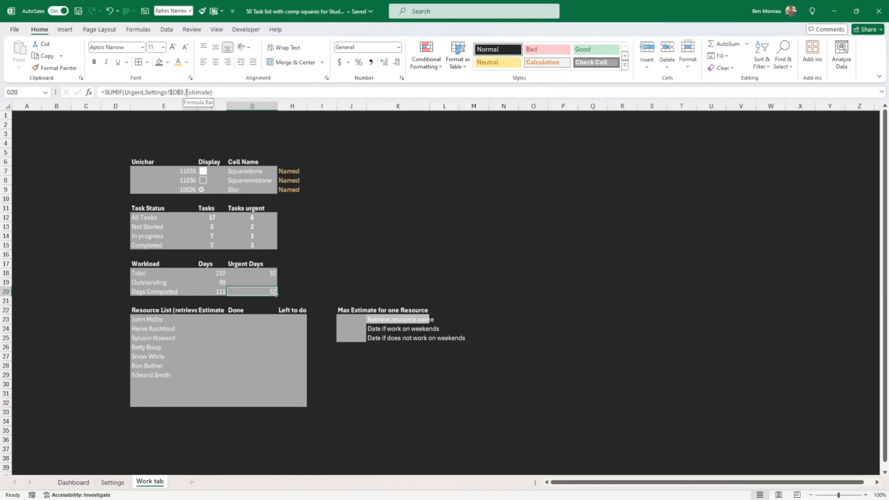
left_click_drag(186, 92, 210, 92)
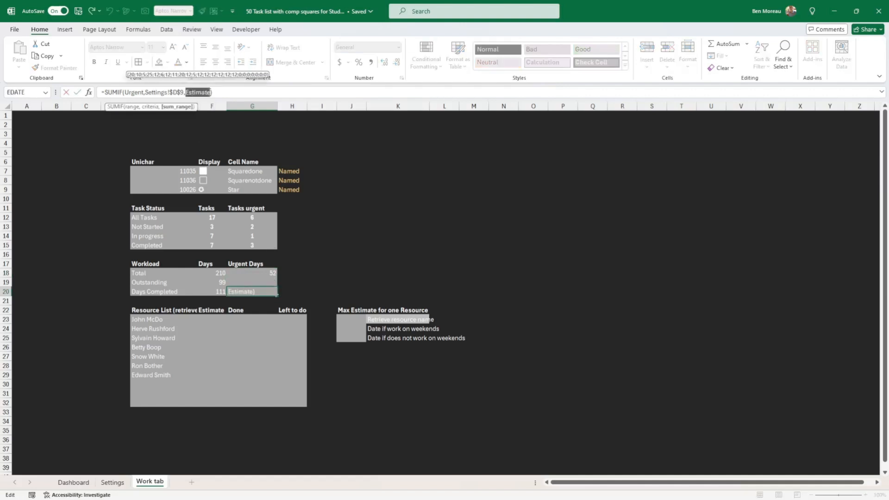
type("DoneDays")
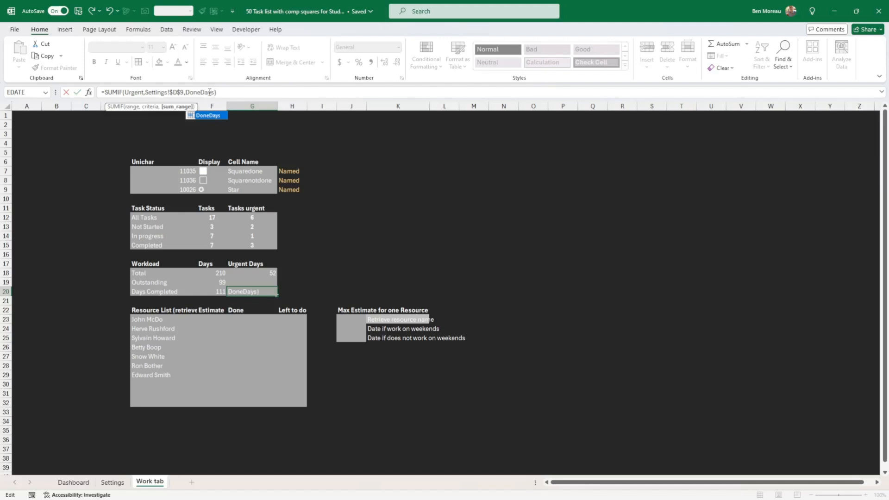
key("Return")
- Calculate the outstanding urgent days in G19 by subtracting completed from total with =G18-G20
key("Up")
key("Up")
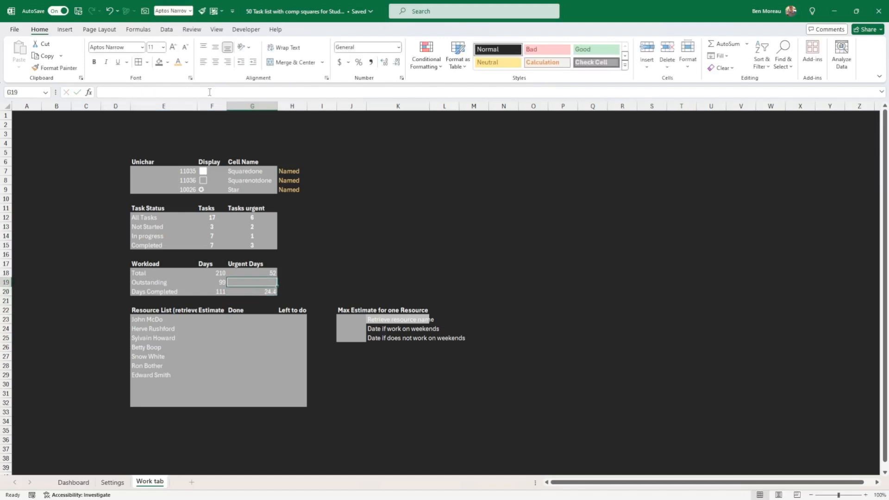
type("=")
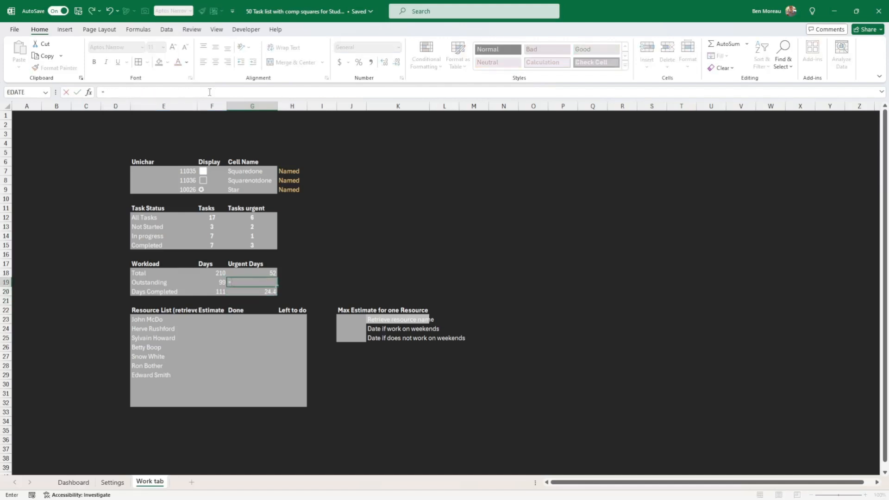
key("Up")
type("-")
key("Down")
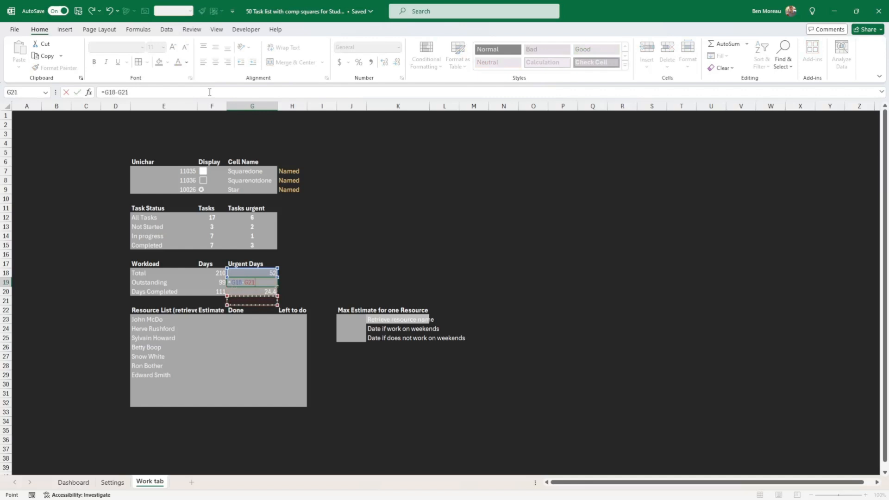
key("Return")
key("Up")
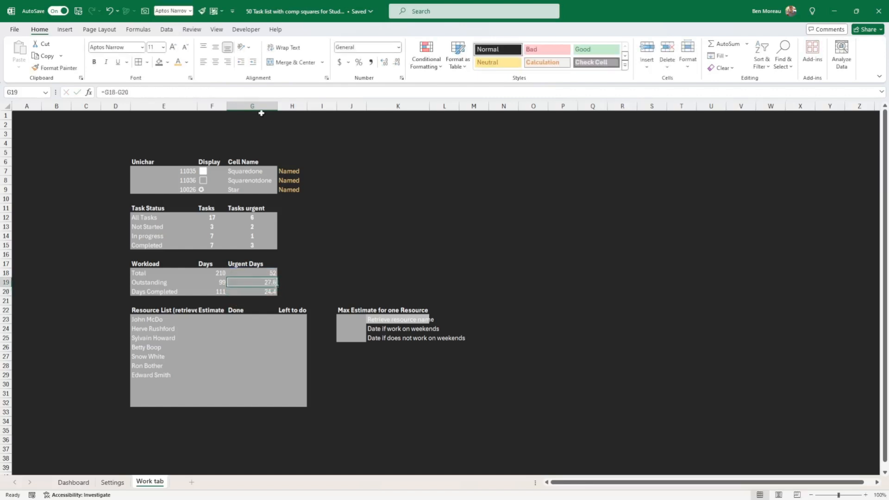
left_click(377, 232)
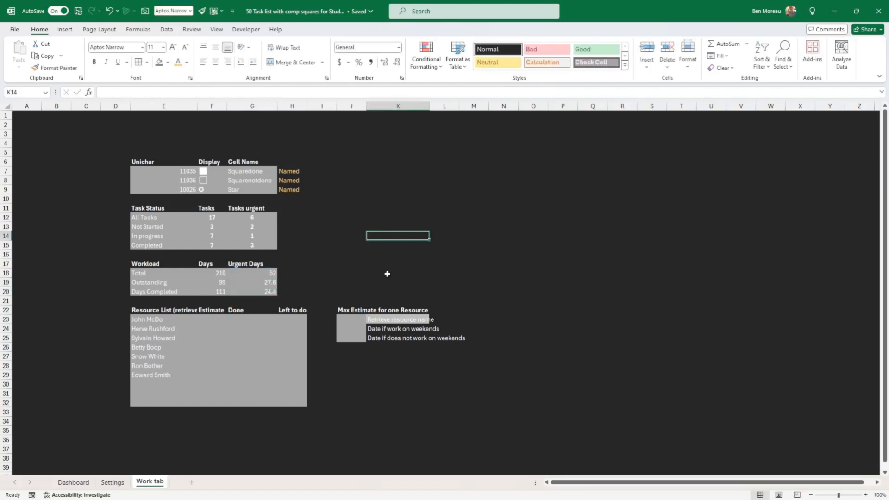
- Center the Days and Urgent Days values of the Workload table, F18:G20
left_click_drag(218, 274, 249, 292)
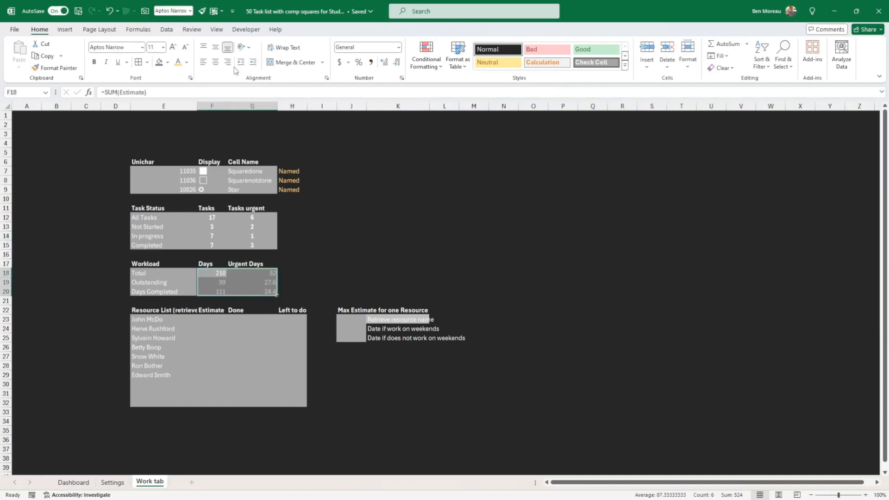
left_click(215, 61)
left_click(344, 242)
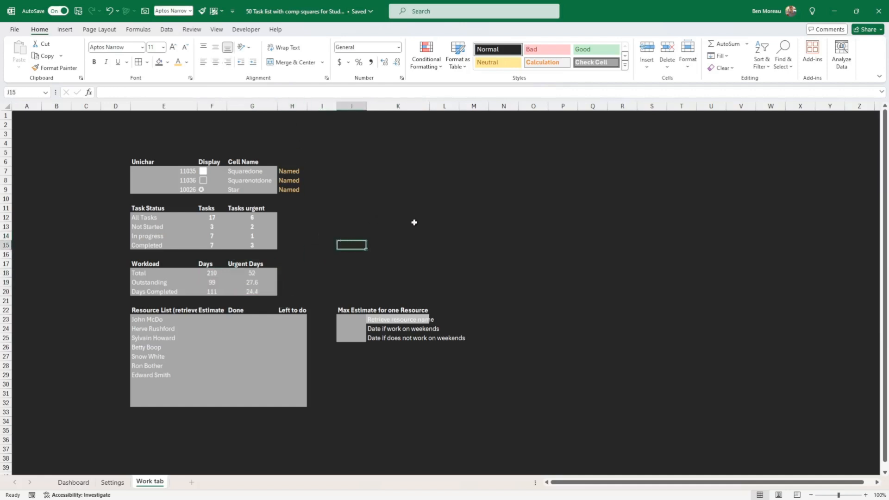
- Examine how the Resource List rows in the Work tab sheet link to the Settings resource list, including the spare rows at its end
left_click_drag(183, 319, 159, 399)
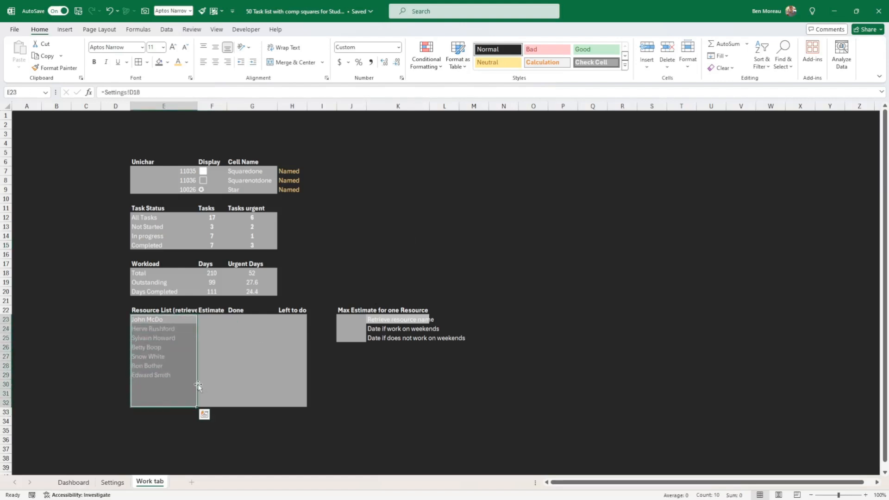
left_click(206, 376)
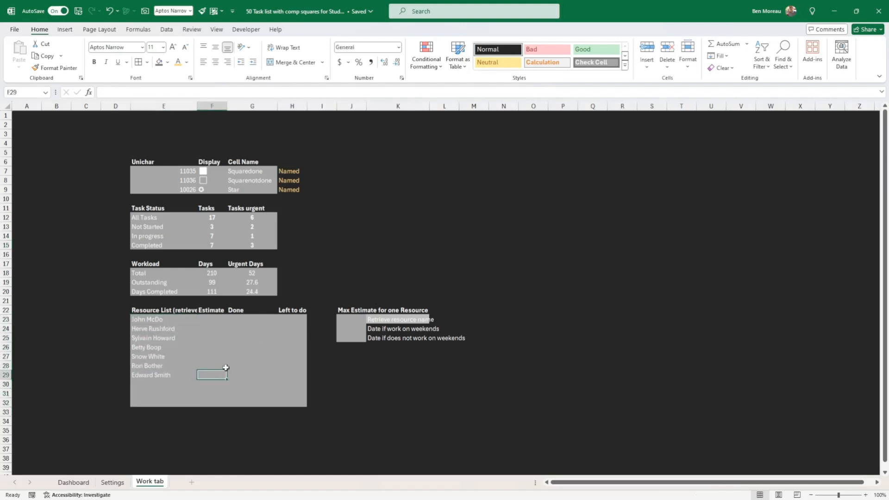
left_click(113, 482)
left_click_drag(124, 339, 127, 387)
left_click(134, 348)
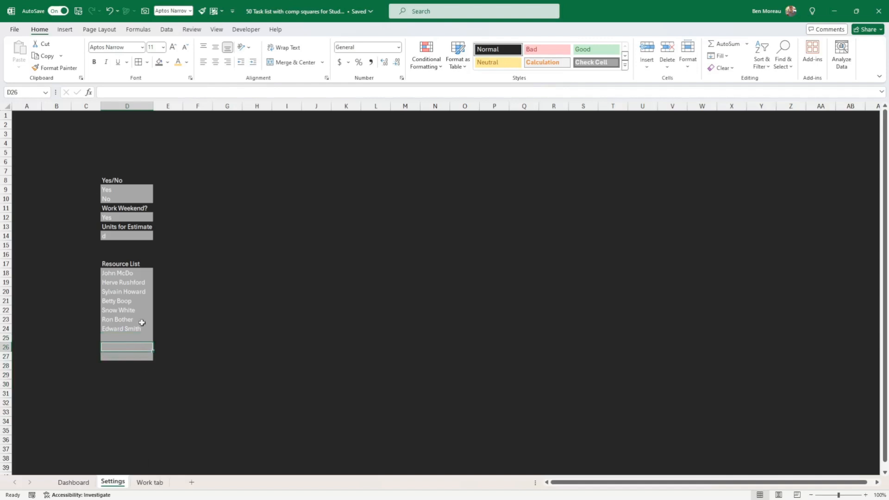
left_click(151, 483)
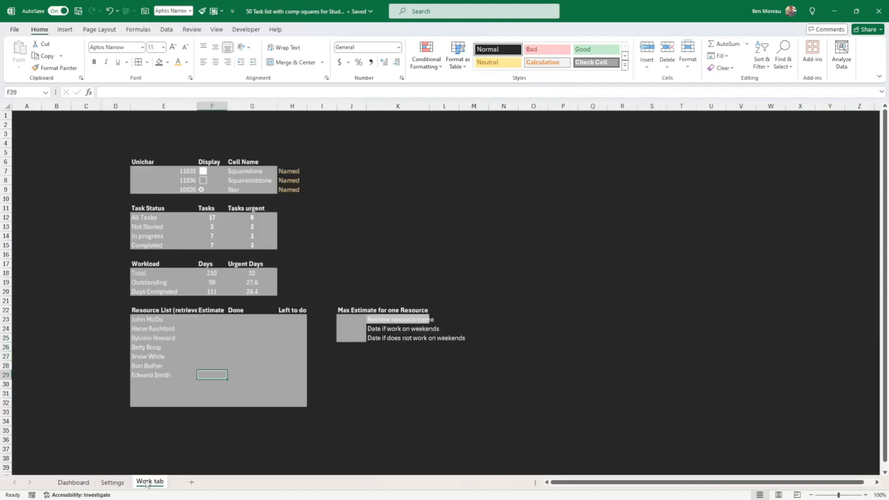
left_click(156, 391)
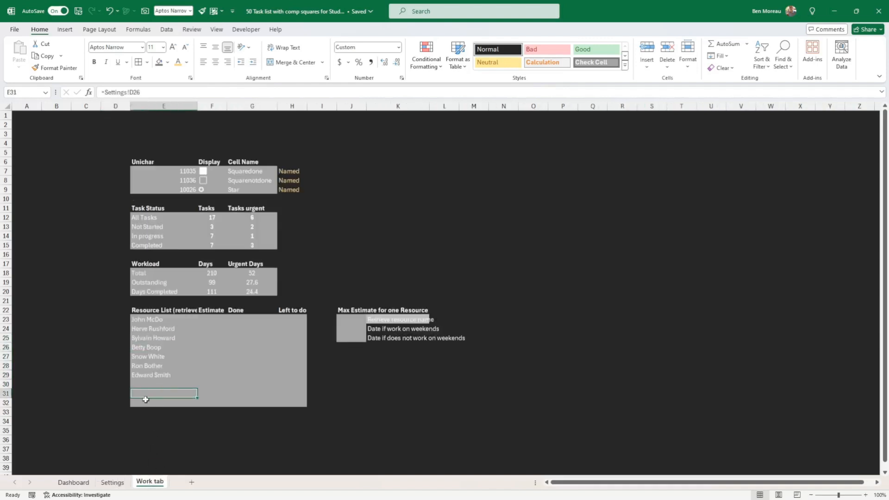
left_click_drag(143, 401, 143, 445)
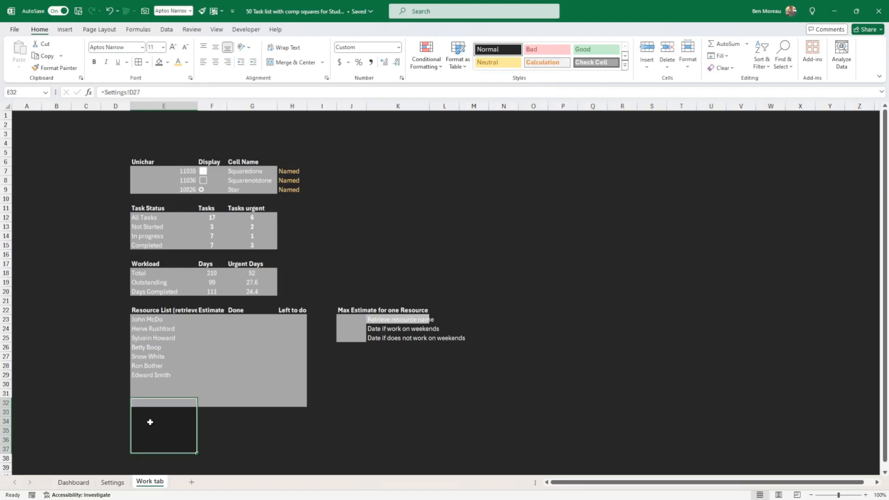
left_click(147, 384)
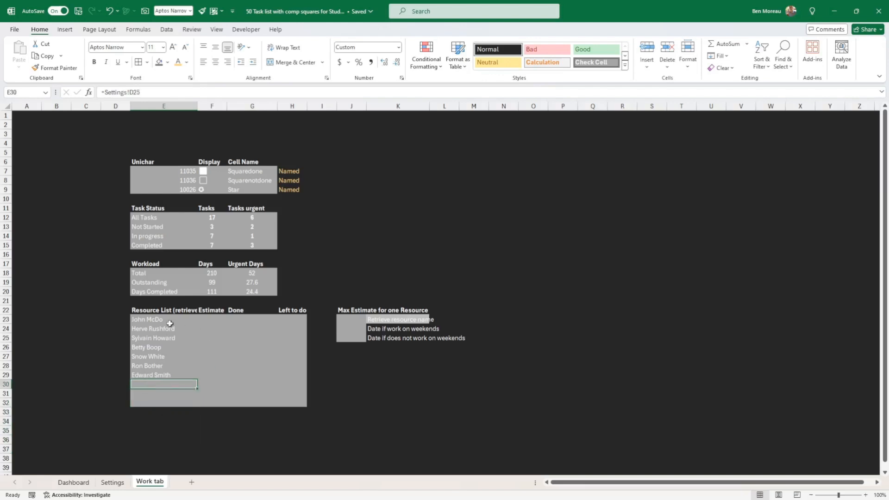
left_click(158, 319)
left_click(210, 316)
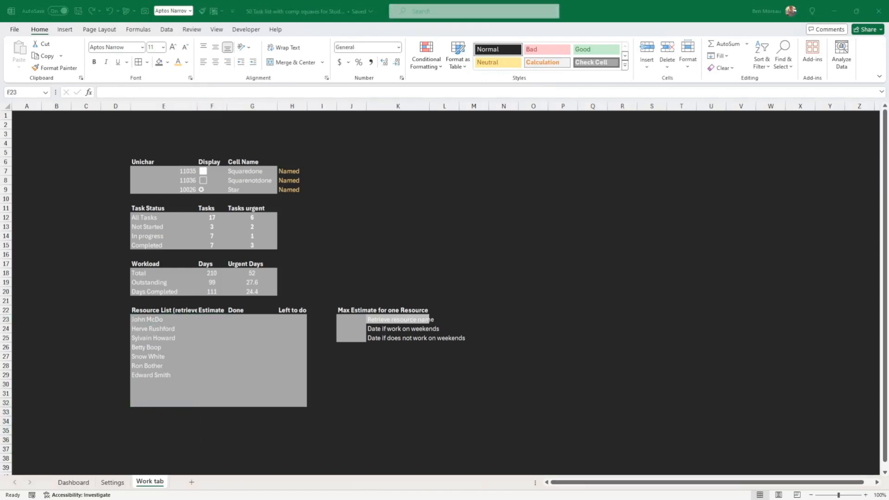
left_click(216, 319)
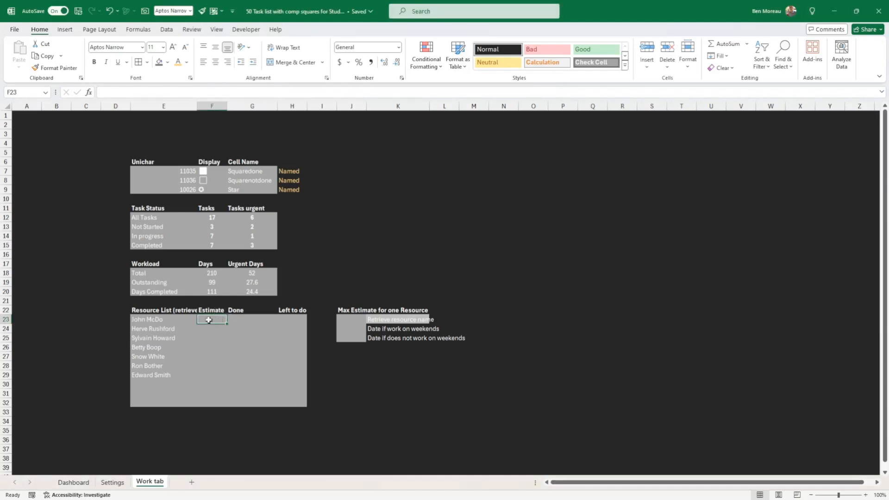
- Apply borders to all cells of the Resource List table, E23:H32
left_click_drag(155, 319, 304, 406)
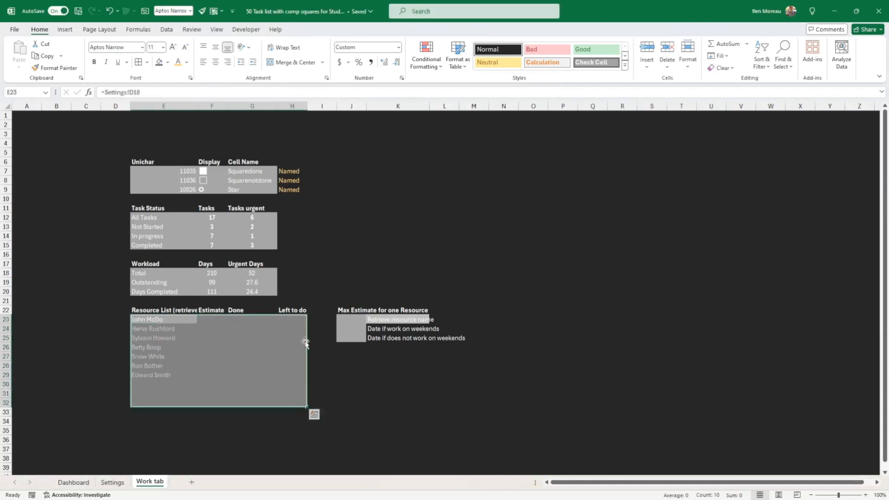
left_click(138, 63)
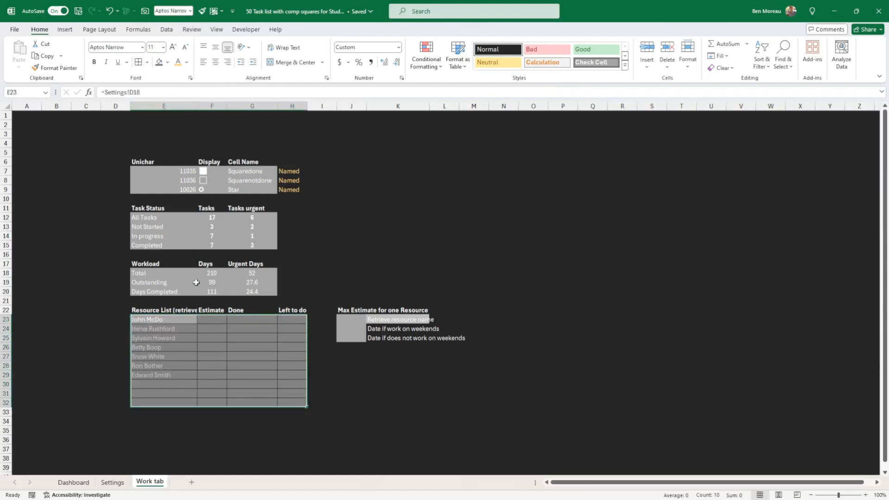
left_click(214, 329)
left_click(211, 319)
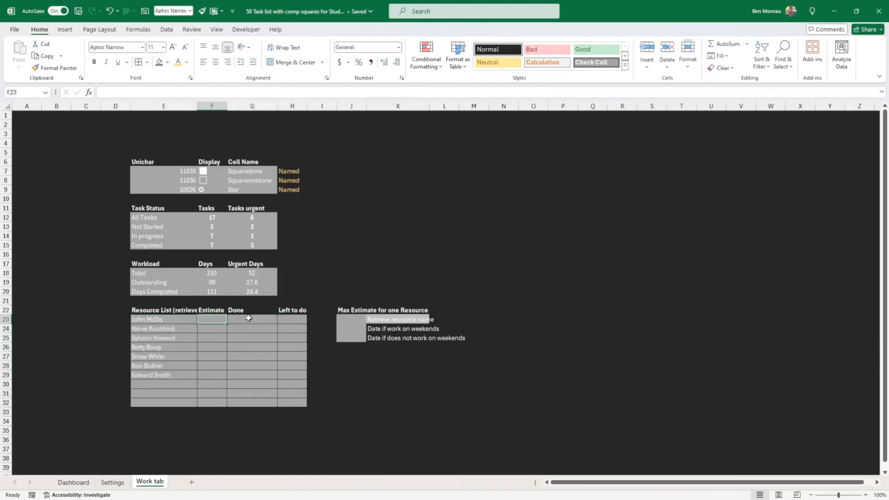
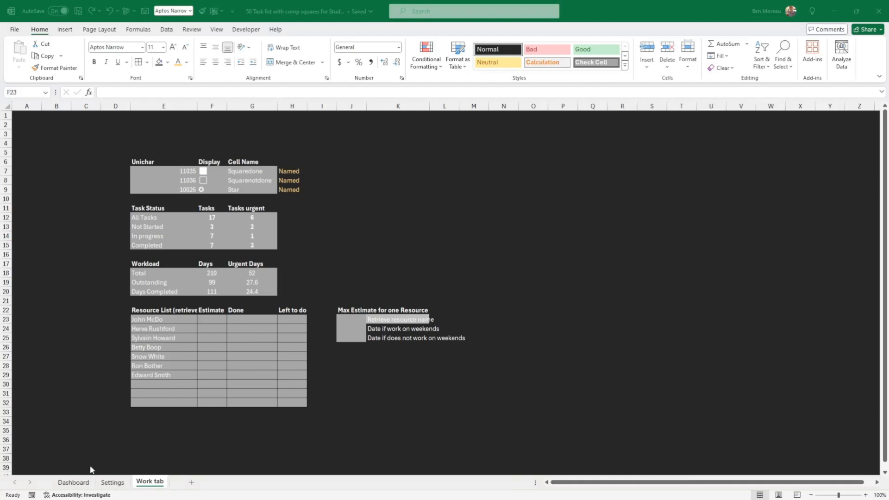
- Calculate the first resource's estimated days in F23 with =SUMIF(Resource,E23,Estimate), using the range names noted on the Dashboard sheet
left_click(84, 484)
left_click(185, 208)
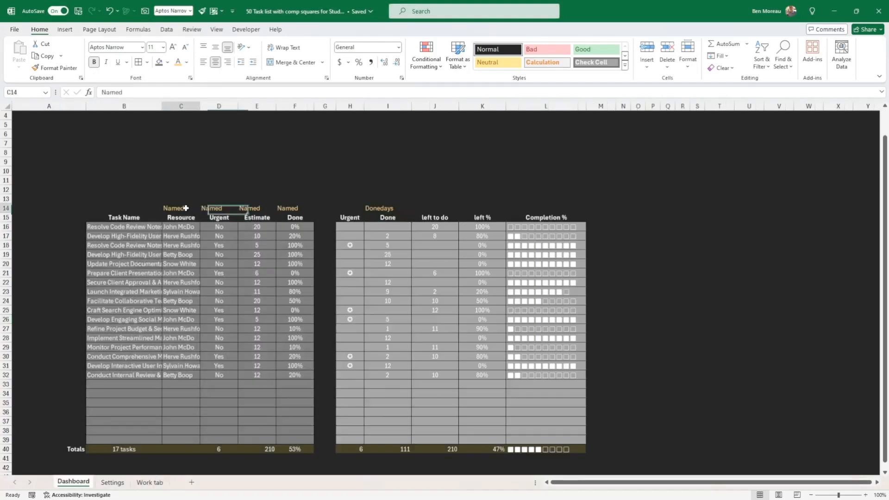
mouse_move(184, 219)
left_mouse_down()
mouse_move(227, 218)
mouse_move(187, 218)
left_mouse_up()
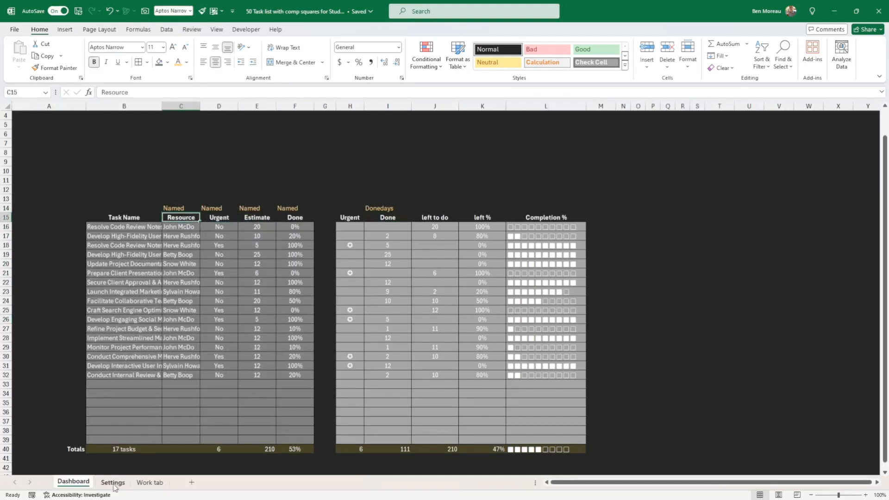
left_click(149, 483)
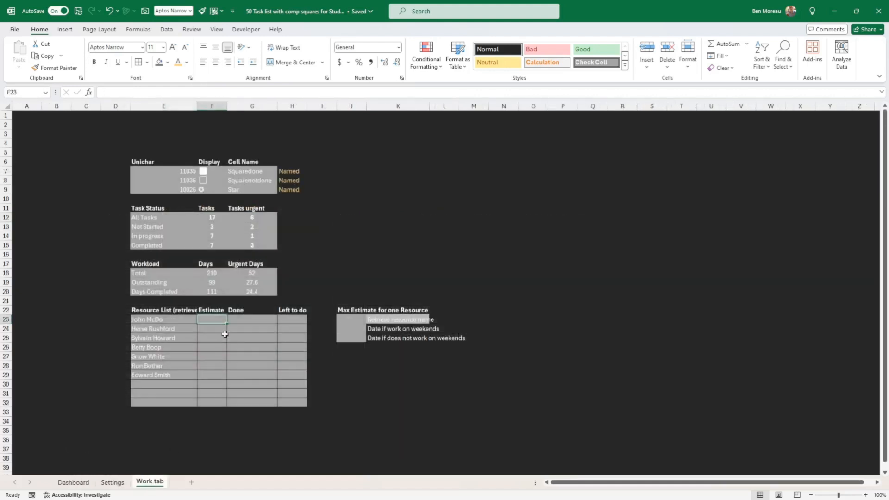
type("=sumif")
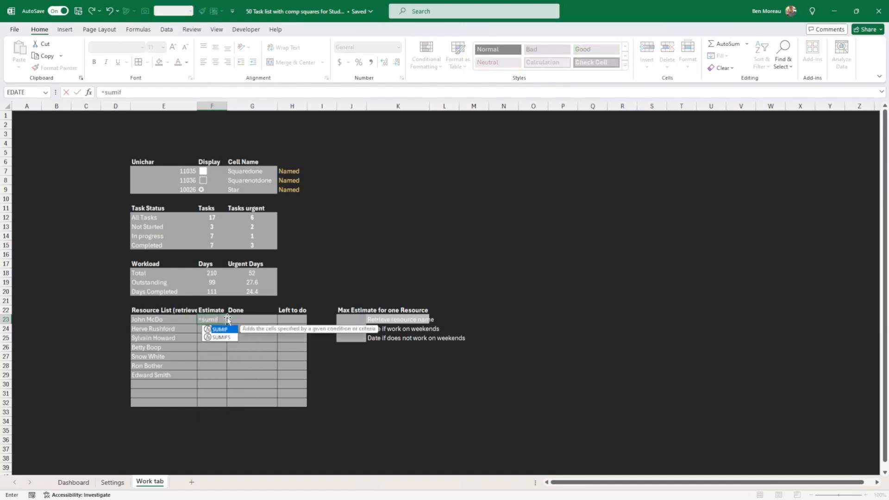
type("(")
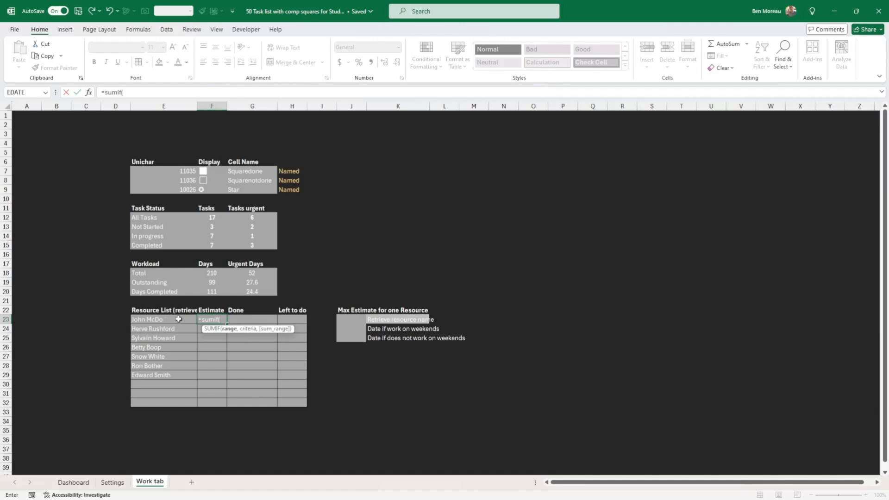
type("res")
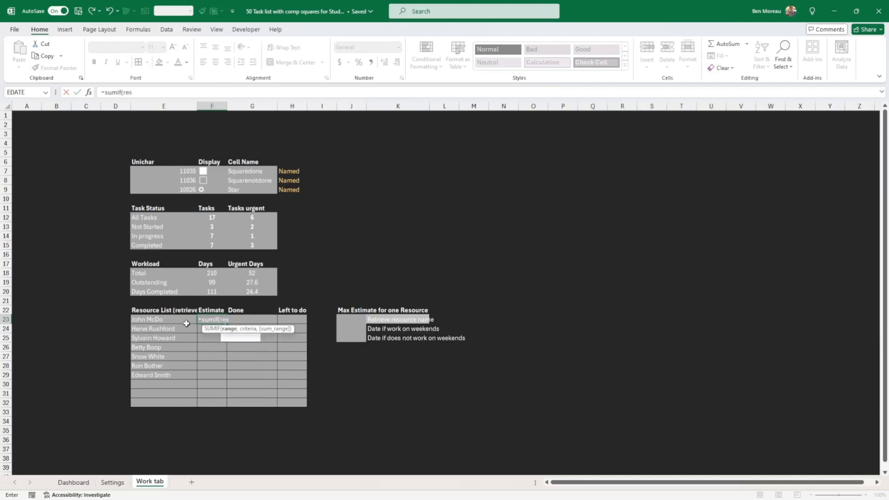
type("ource")
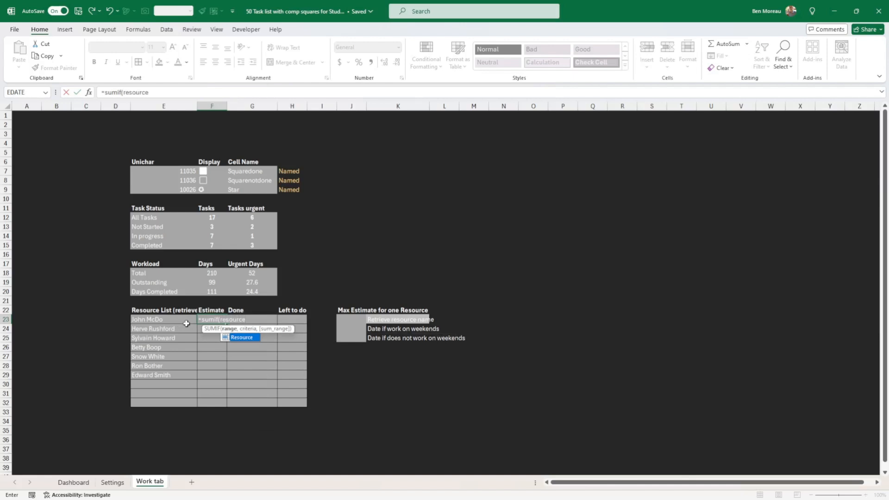
type(",")
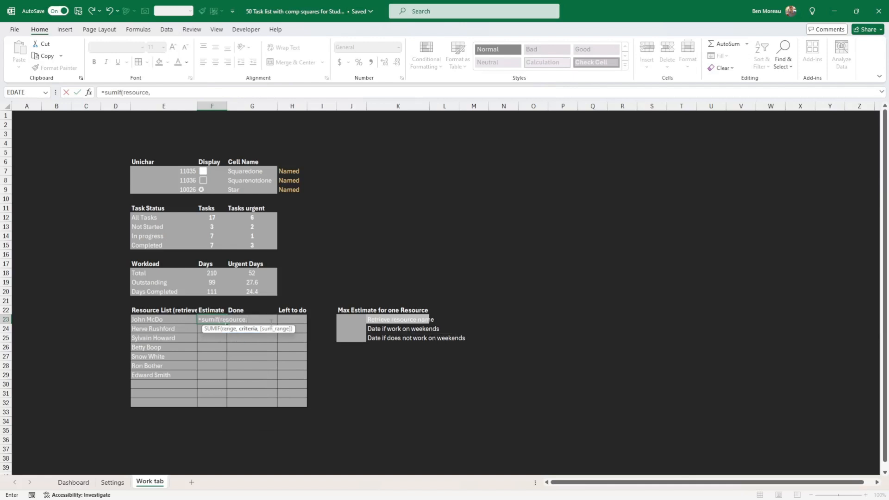
left_click(160, 319)
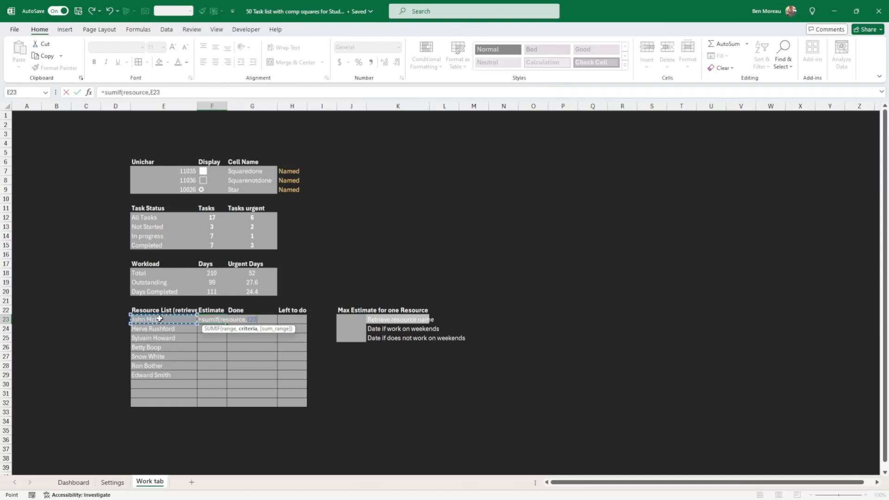
type(",")
type("estimate")
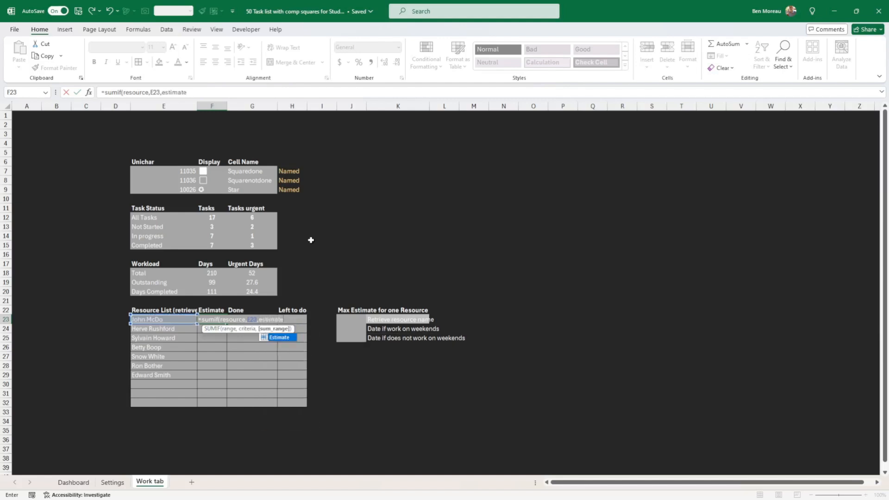
key("Return")
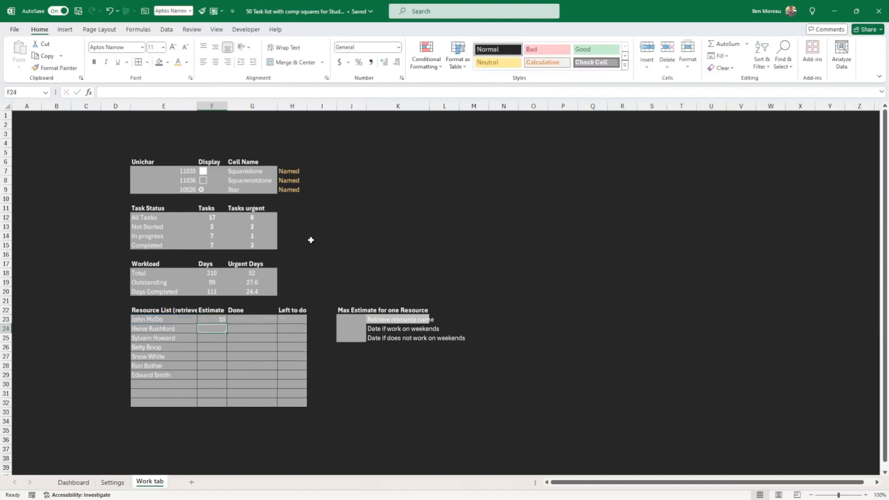
- Fill the Estimate formula from F23 down through F32 for all Resource List rows
left_click(224, 321)
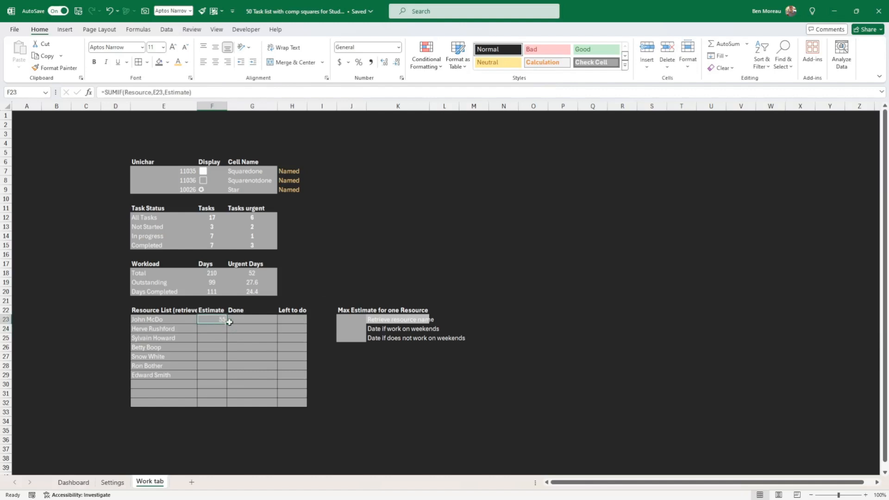
left_click_drag(226, 323, 226, 406)
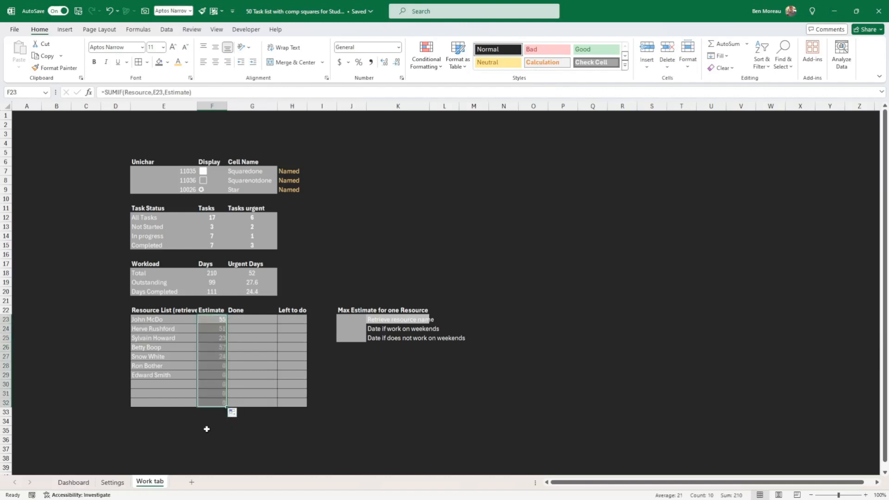
right_click(214, 366)
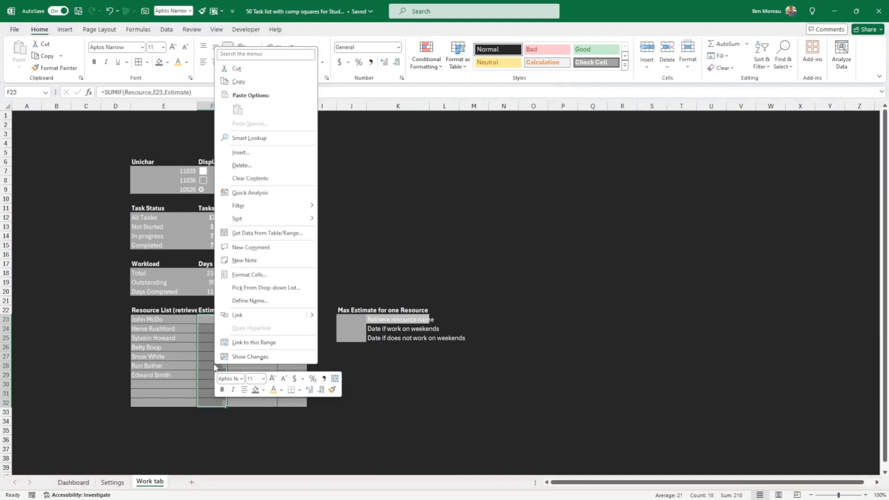
key("Escape")
- Reuse the F23 formula in G23 with DoneDays as the sum range, and fill it down the Done column to G32
left_click(218, 319)
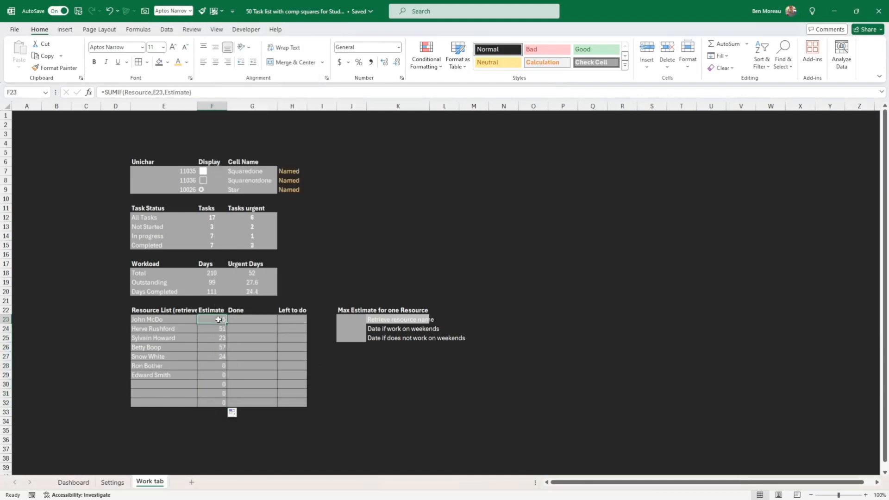
left_click(234, 320)
left_click(215, 320)
left_click_drag(215, 323, 250, 322)
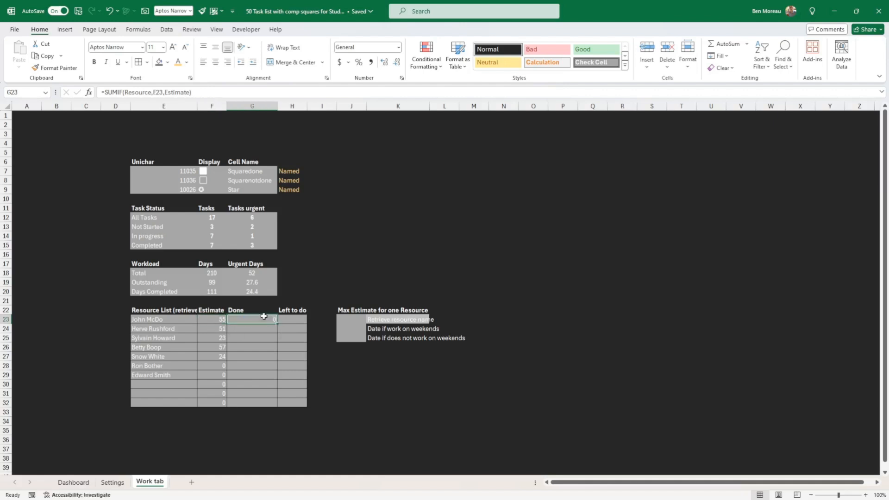
double_click(177, 91)
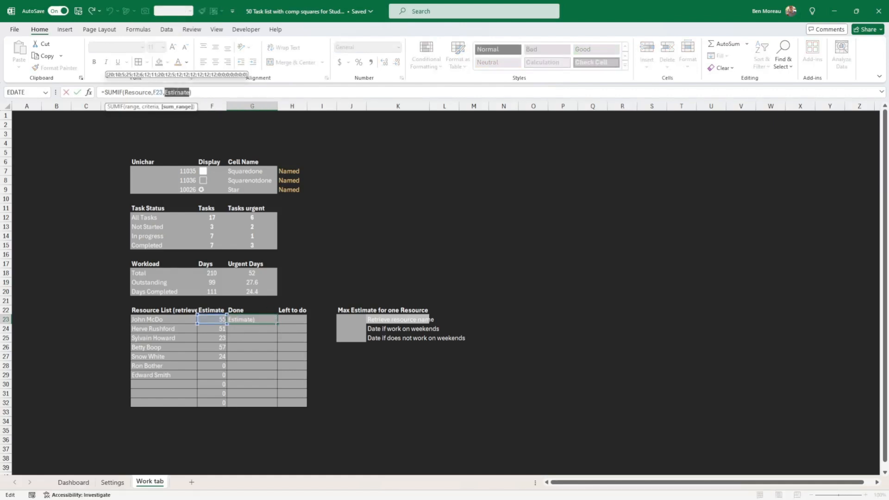
type("Doneday")
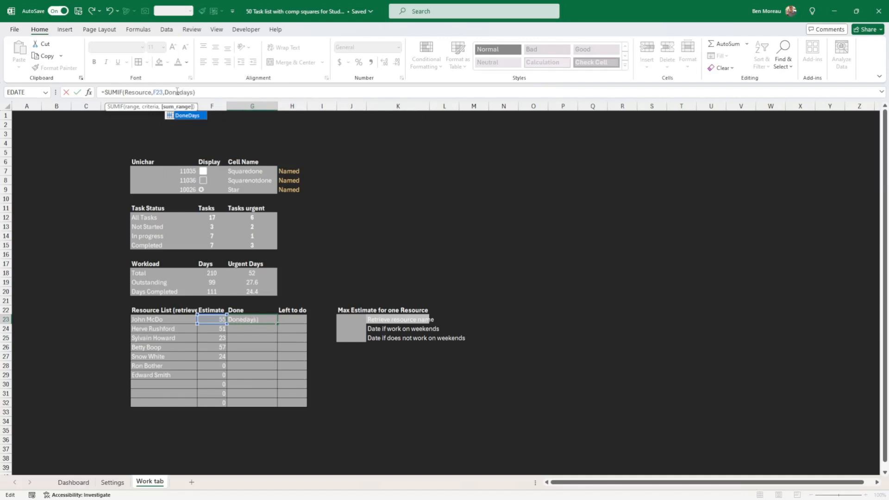
key("Return")
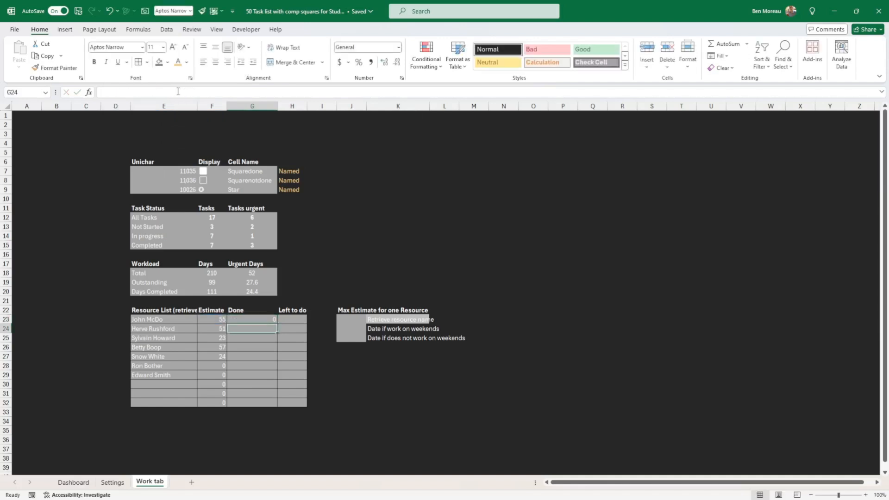
left_click(273, 320)
double_click(277, 324)
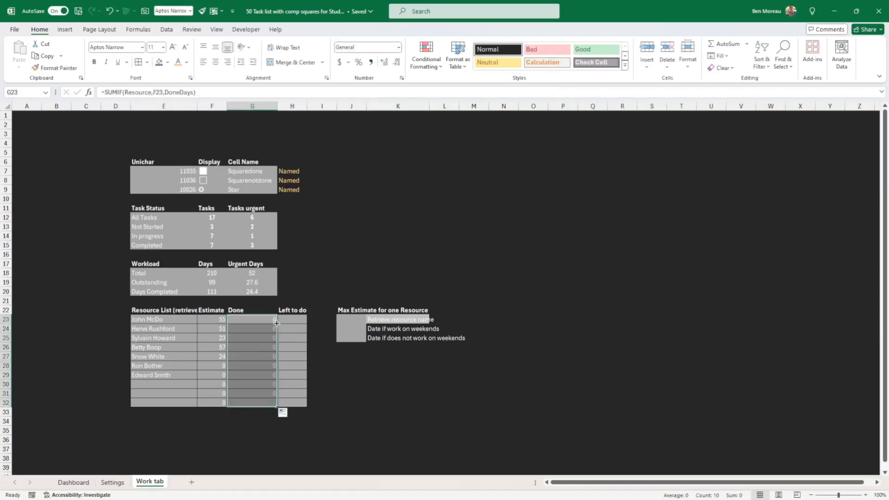
- Correct the criteria reference in G23 to E23, giving =SUMIF(Resource,E23,DoneDays), and refill the Done column down to G32
left_click(271, 319)
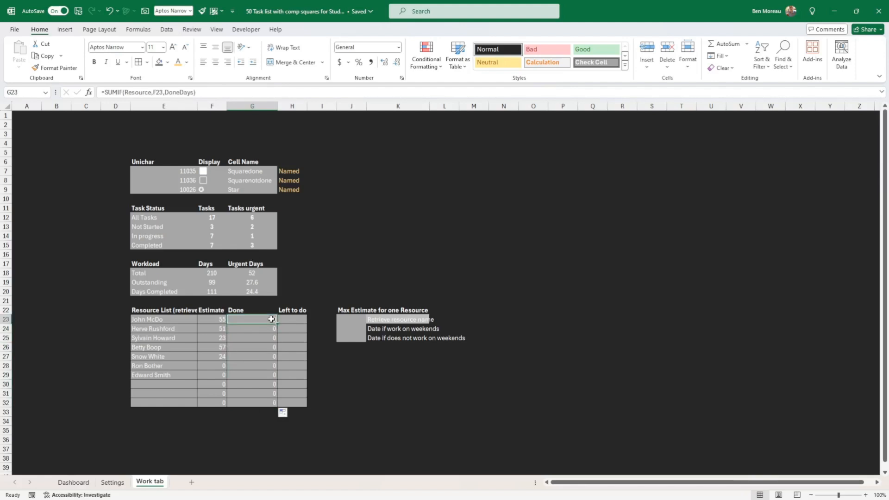
double_click(271, 319)
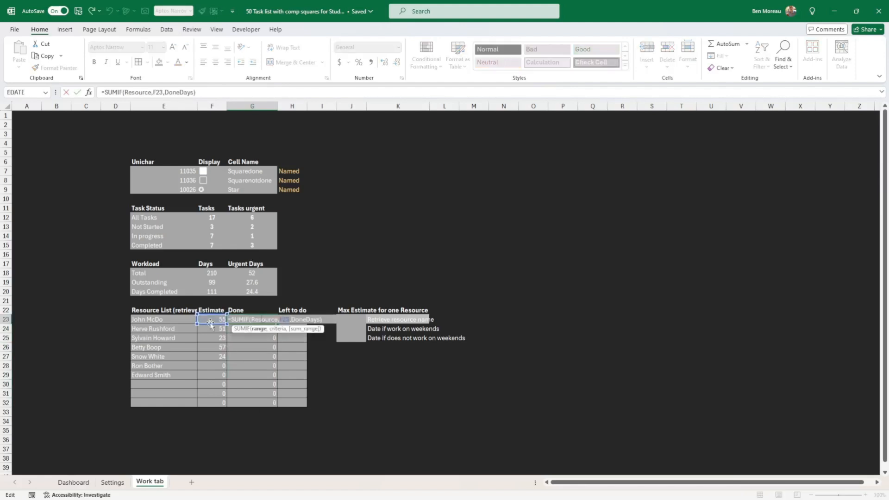
left_click(186, 319)
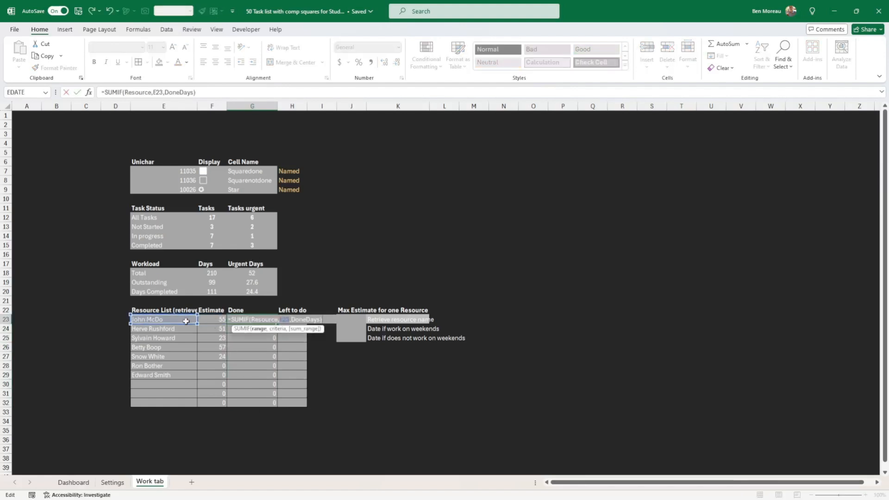
key("Return")
left_click(272, 319)
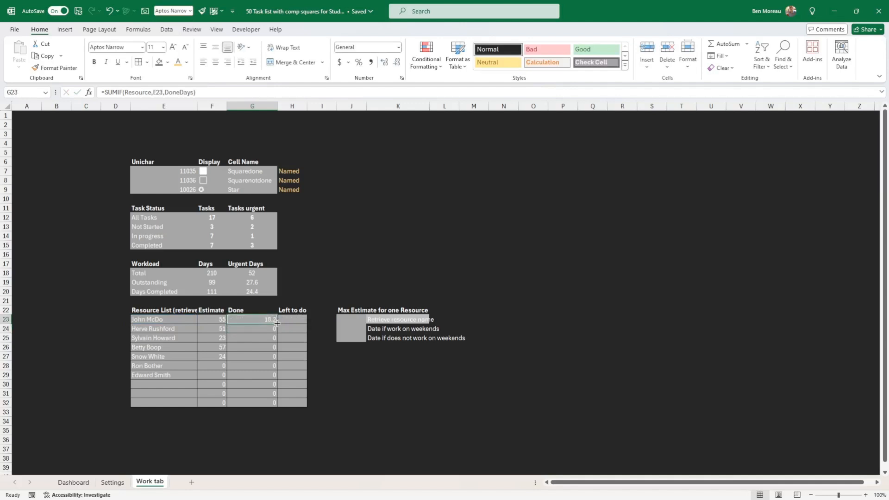
double_click(277, 323)
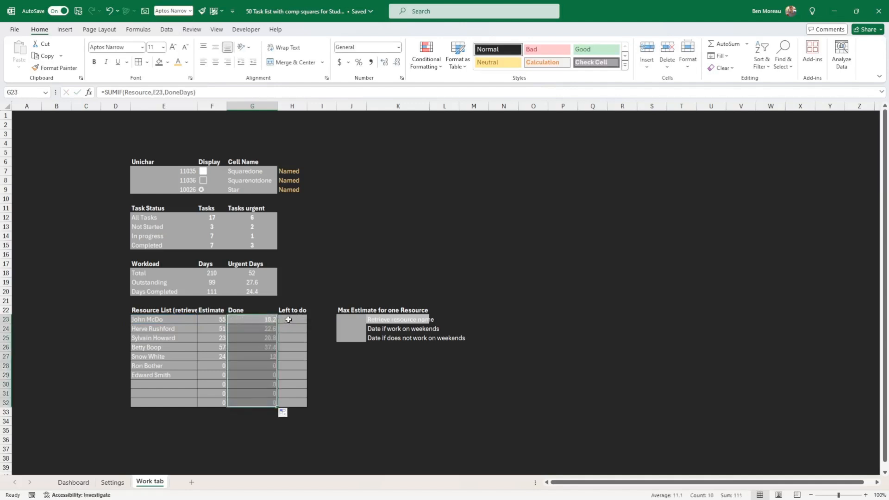
- Calculate the days left to do in H23 with =F23-G23 and fill the formula down to H32
left_click(289, 319)
type("=F23")
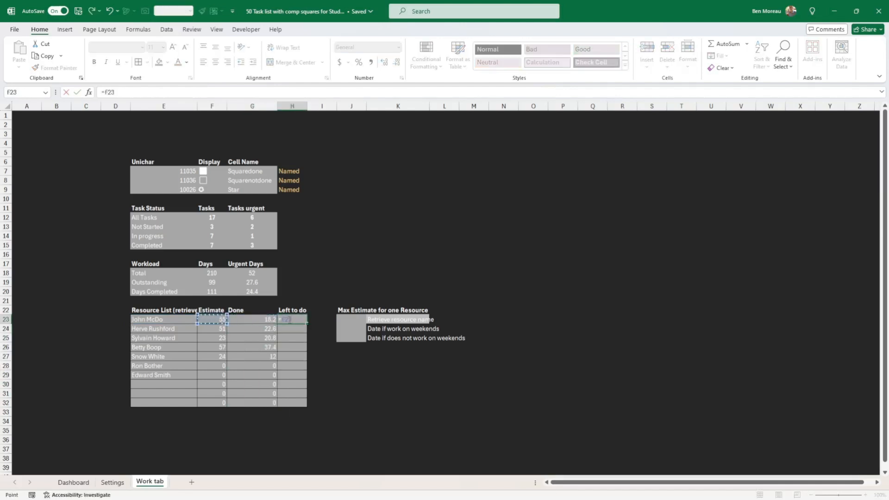
type("-G23")
key("Return")
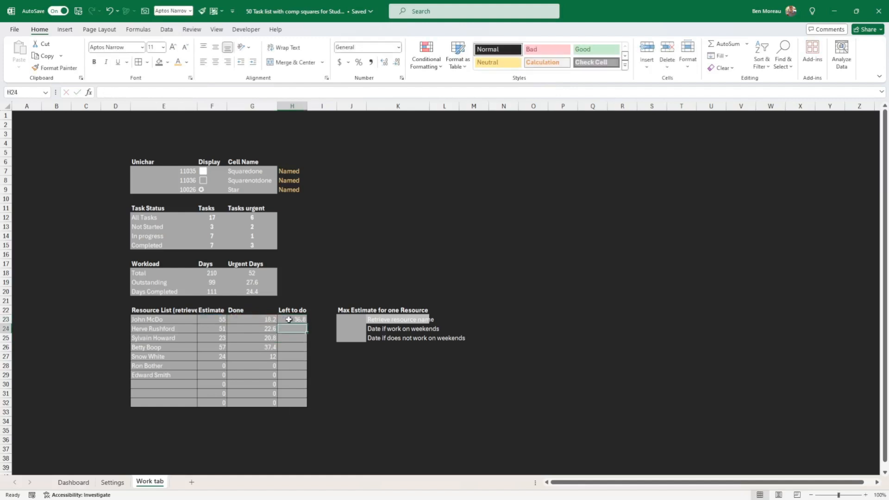
left_click(289, 320)
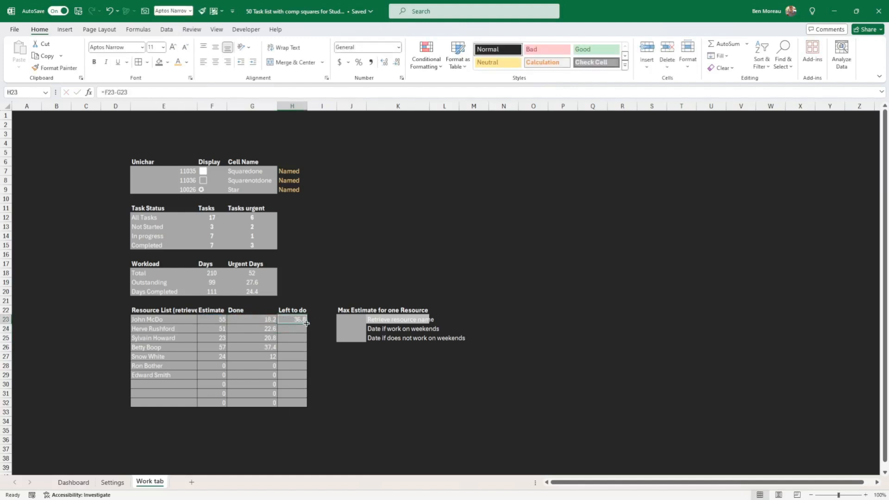
double_click(306, 323)
left_click(346, 372)
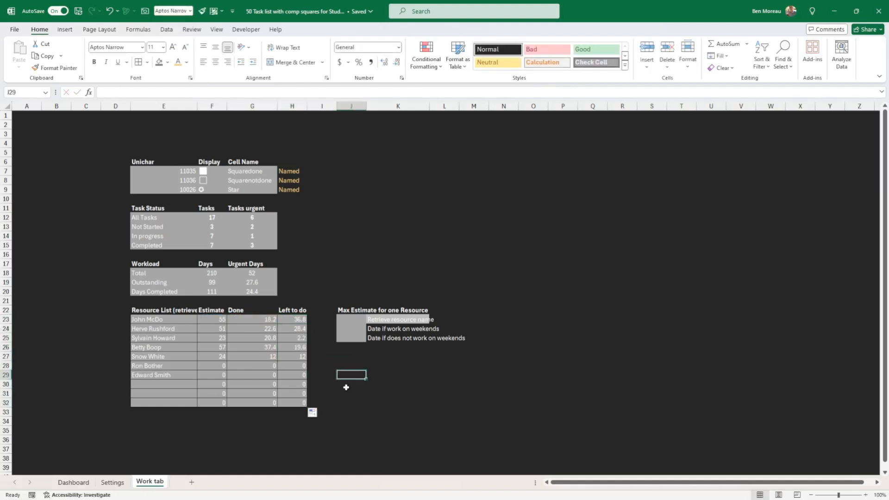
- Calculate the maximum estimate for one resource in J23 with =MAX(F23:F32)
left_click(351, 320)
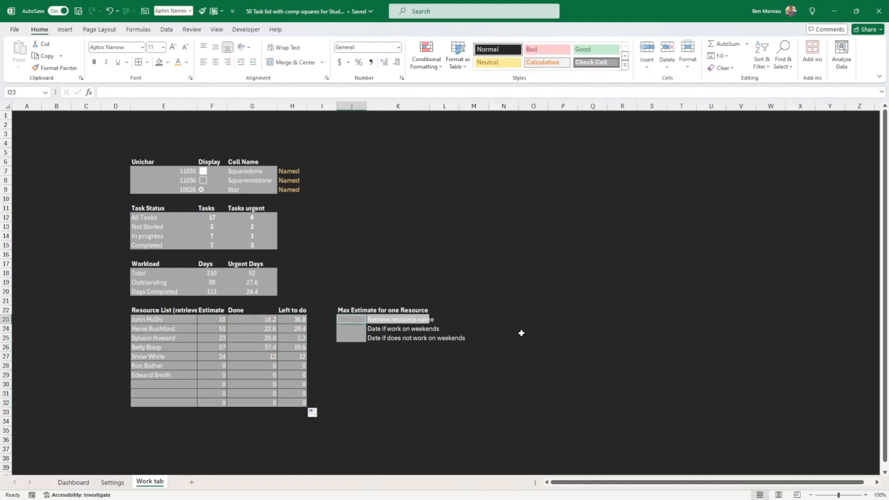
left_click(351, 309)
left_click(344, 318)
type("=")
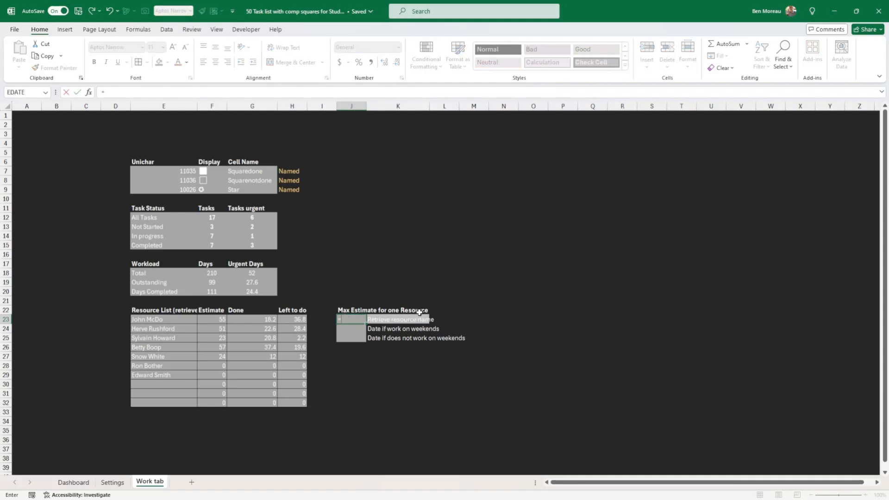
type("ma")
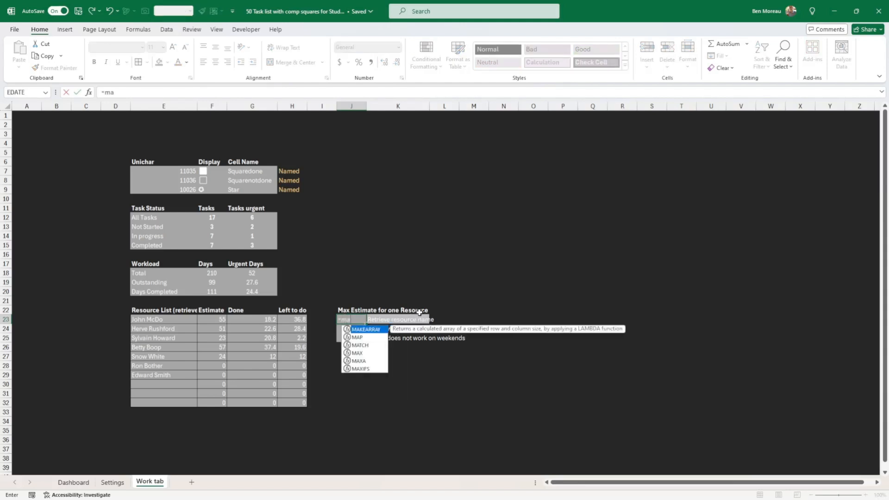
type("x")
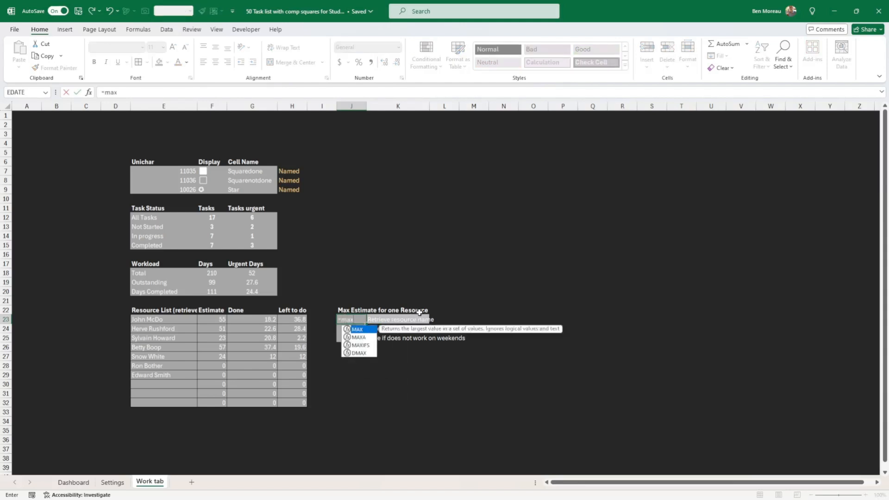
type("(")
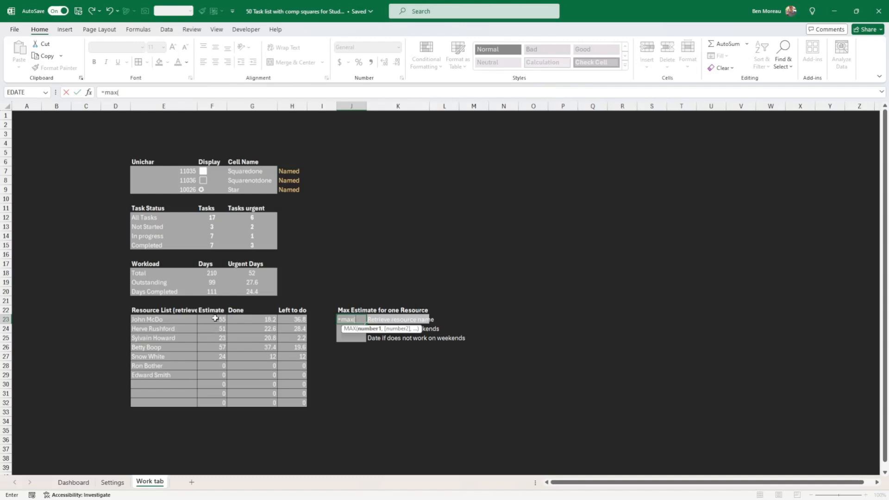
left_click_drag(215, 319, 215, 403)
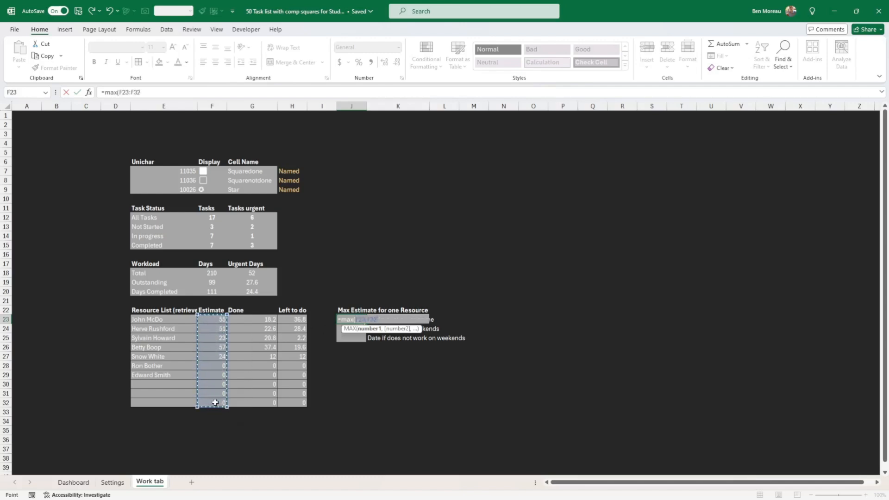
key("ctrl+Return")
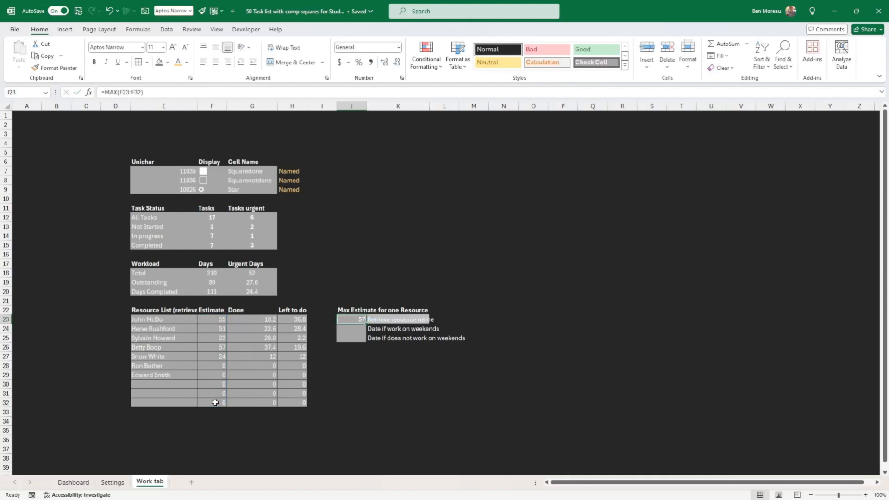
left_click(215, 347)
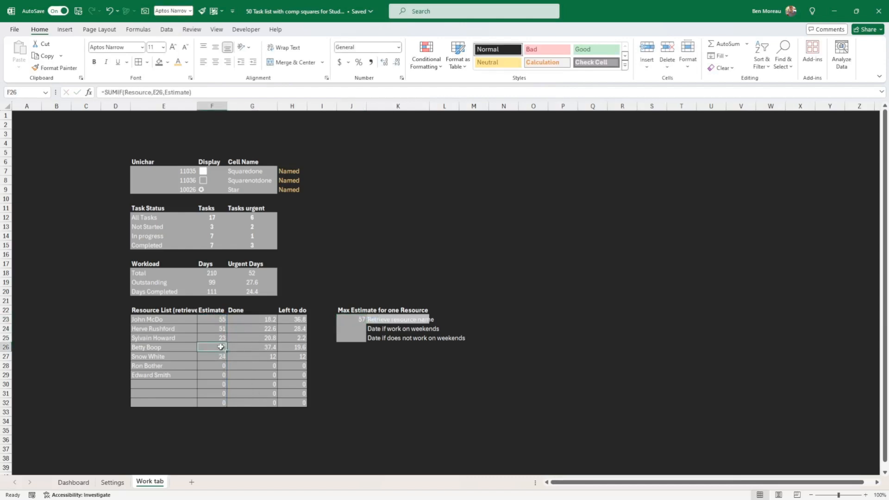
- Enter the current date in J20, above the Max Estimate block, with =TODAY()
left_click(352, 328)
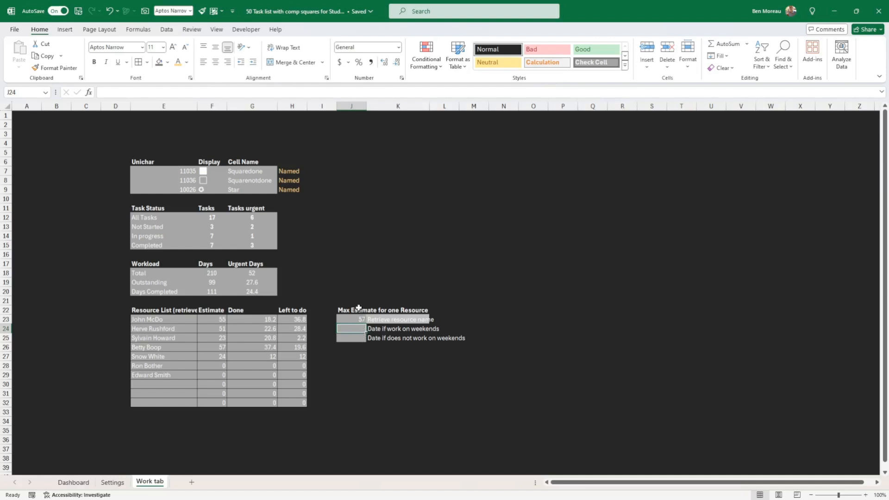
left_click(351, 293)
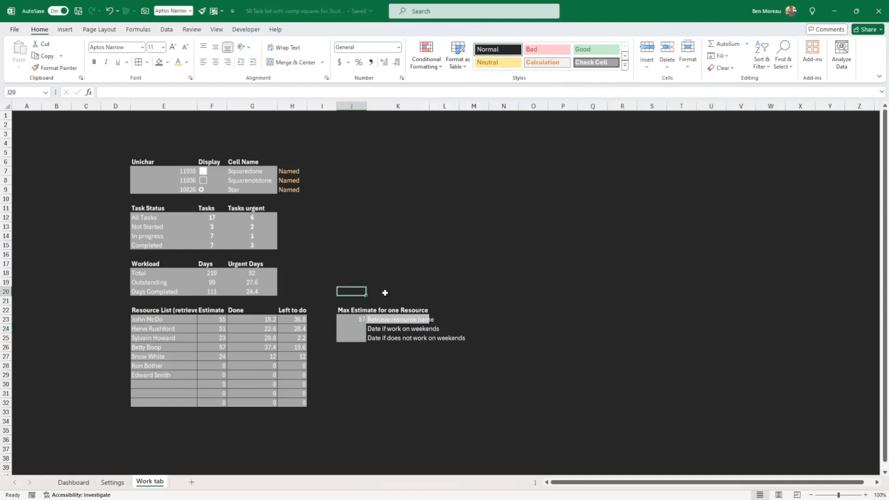
type("=to")
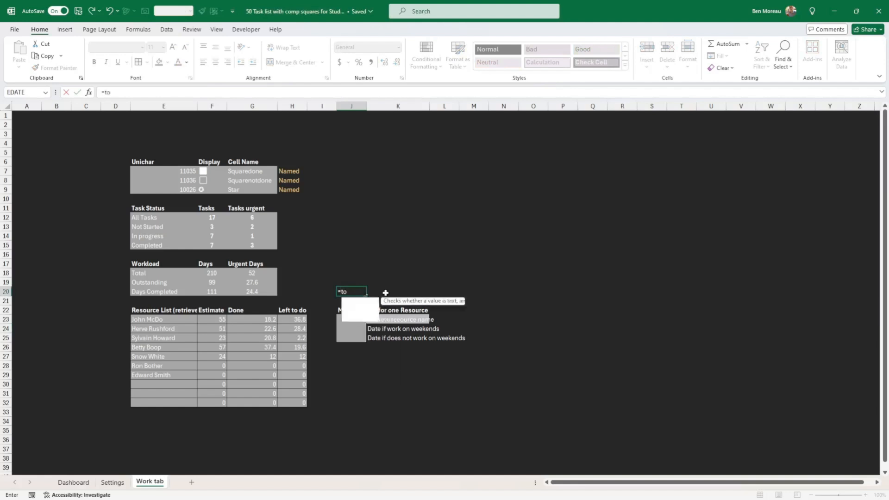
type("day()")
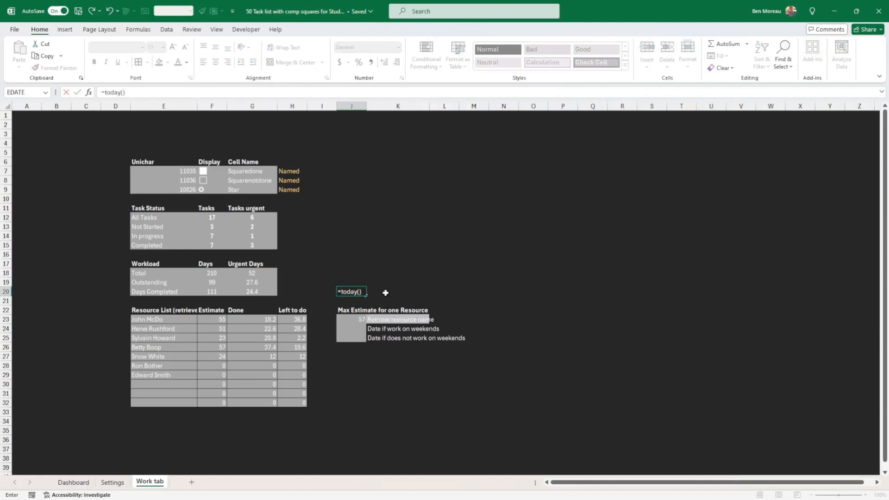
key("Return")
key("Up")
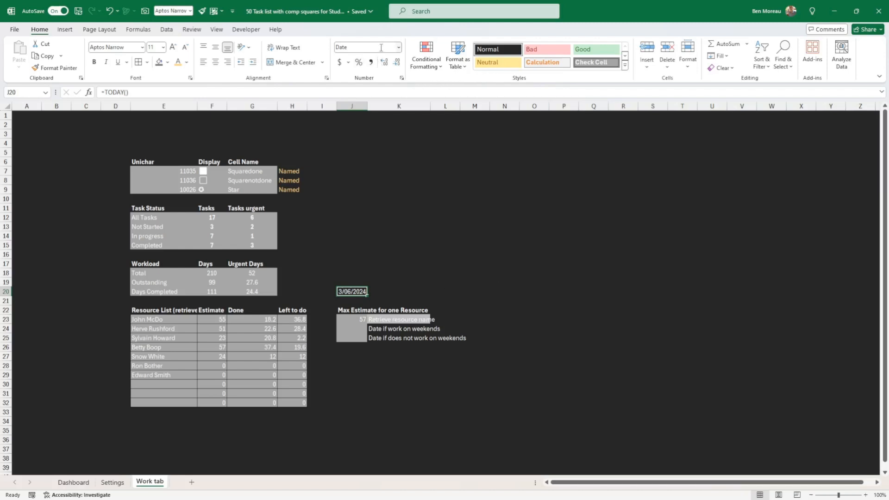
- Apply the custom number format dd-mmm-yyyy to the date in J20
right_click(350, 293)
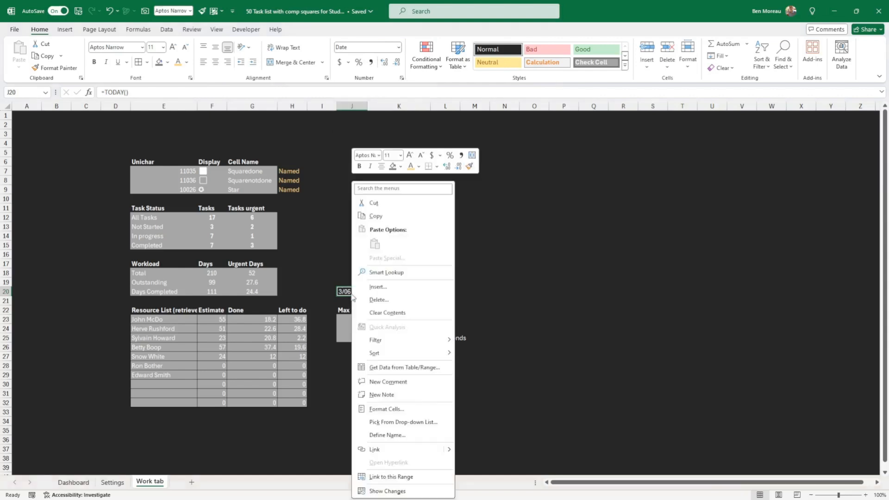
left_click(383, 410)
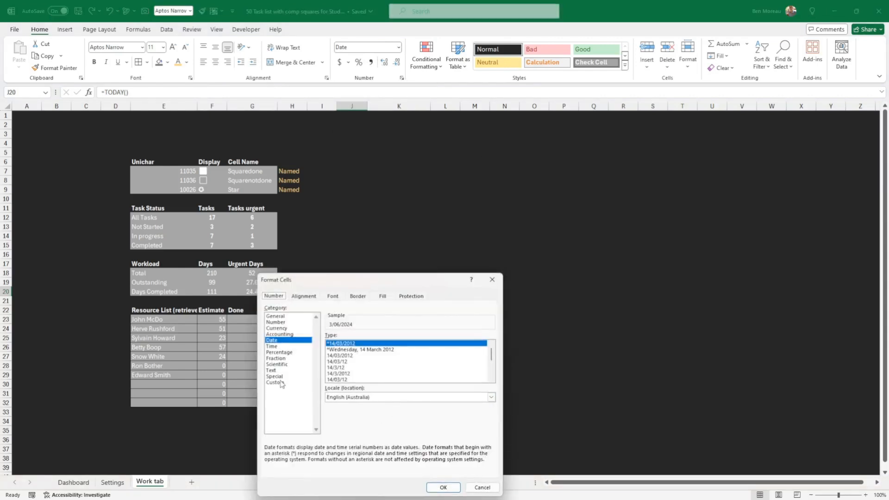
left_click(283, 383)
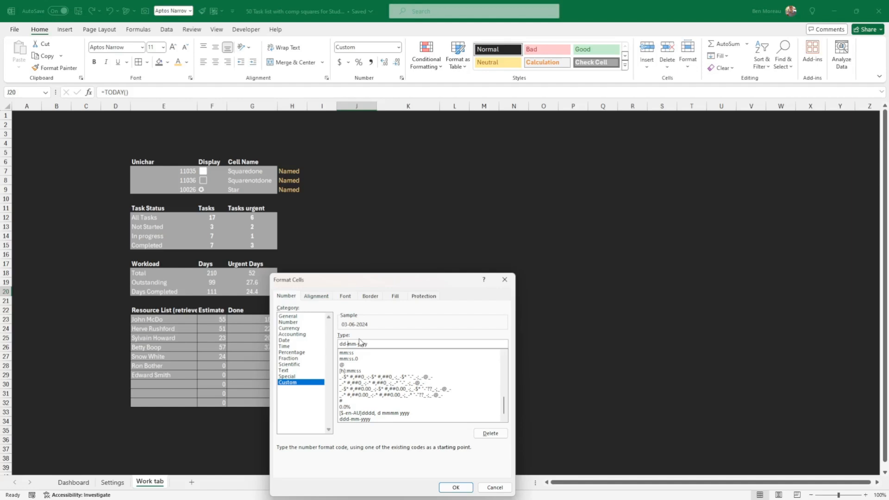
type("m")
left_click(456, 487)
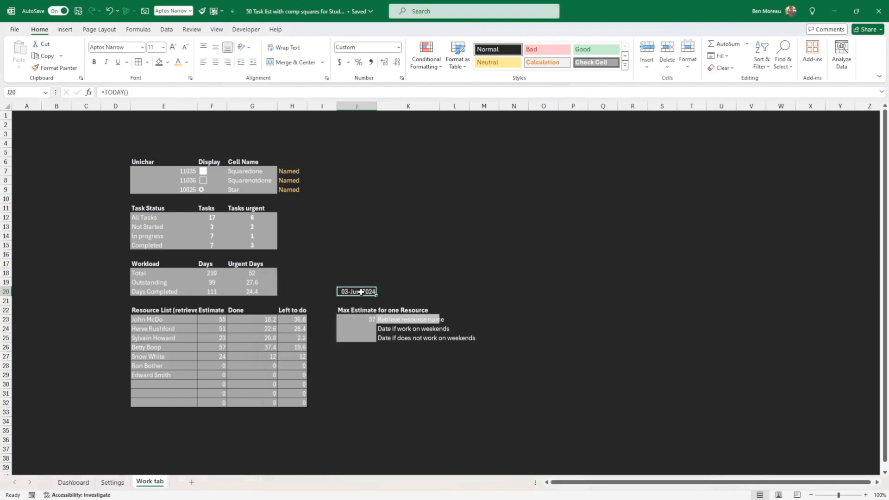
left_click(520, 308)
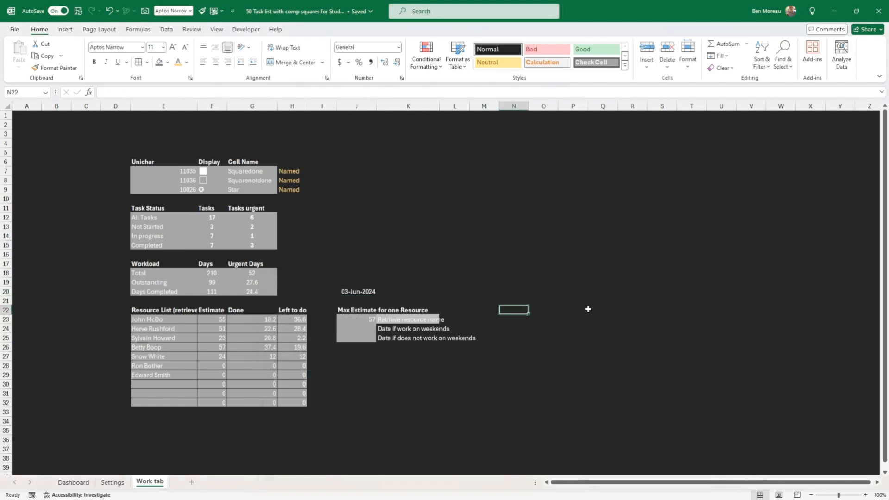
- Label the date by entering Today in J19
left_click(366, 330)
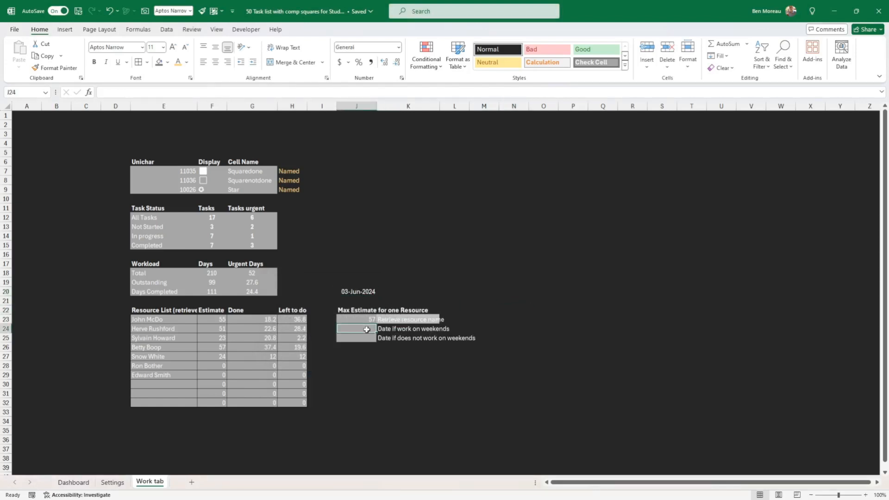
left_click(356, 292)
left_click(355, 285)
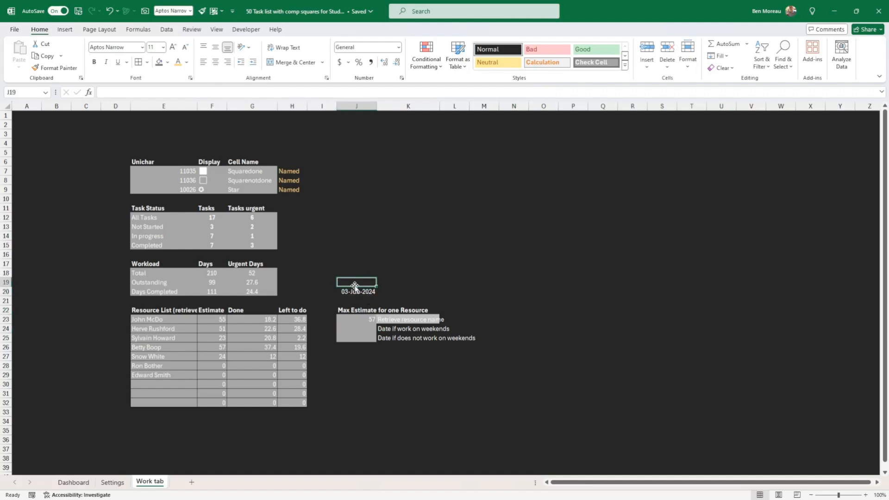
type("Today")
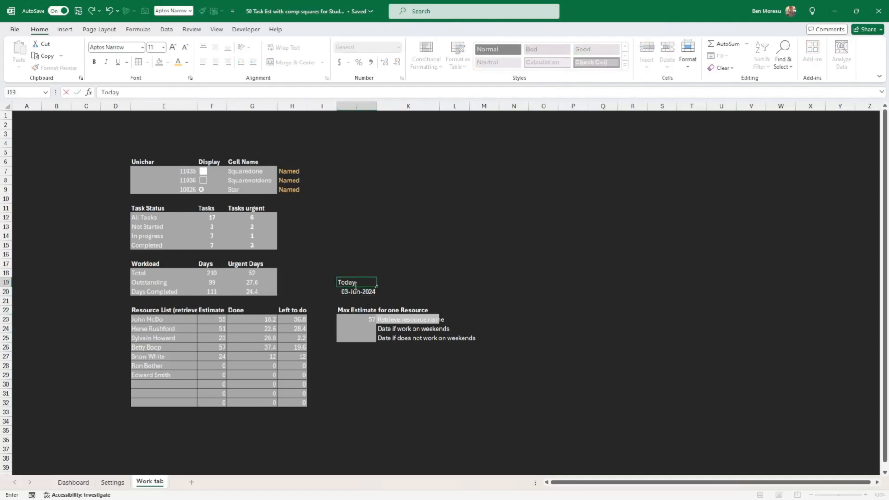
key("Return")
key("Down")
key("Down")
key("Down")
key("Down")
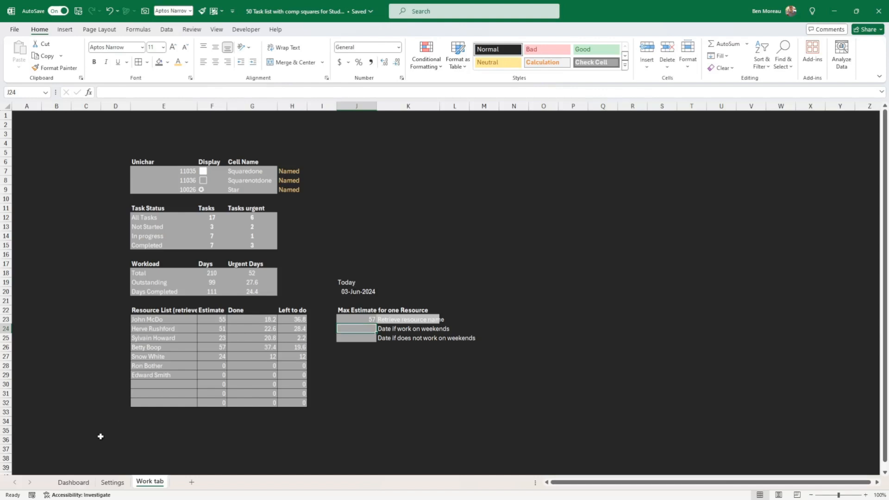
- Check the Dashboard task list and the Work Weekend? option on the Settings sheet, and return to the Work tab
left_click(74, 483)
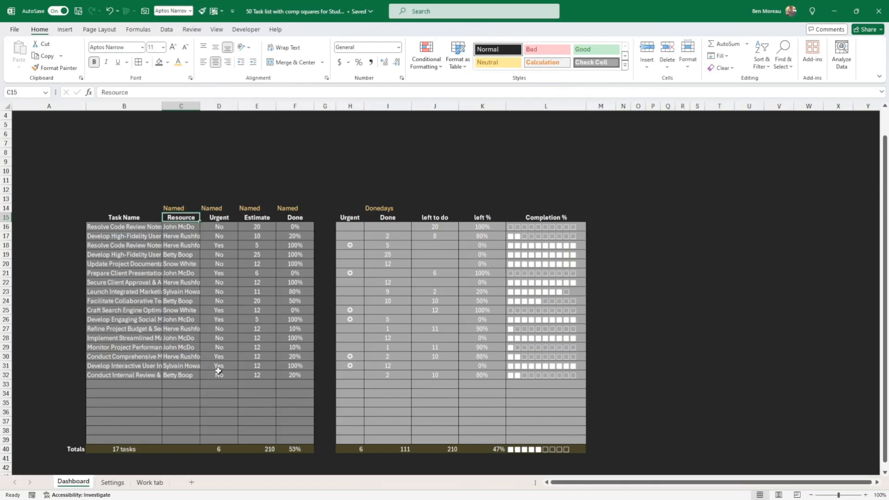
left_click(158, 483)
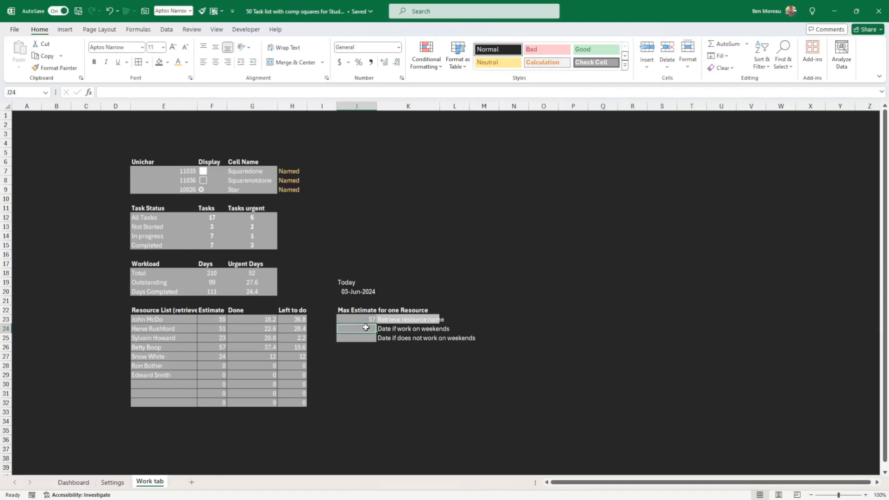
left_click(113, 482)
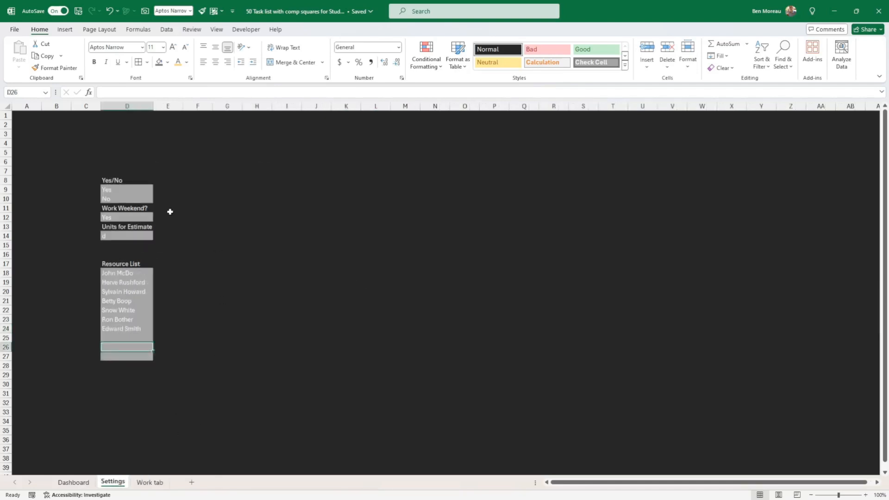
left_click(126, 218)
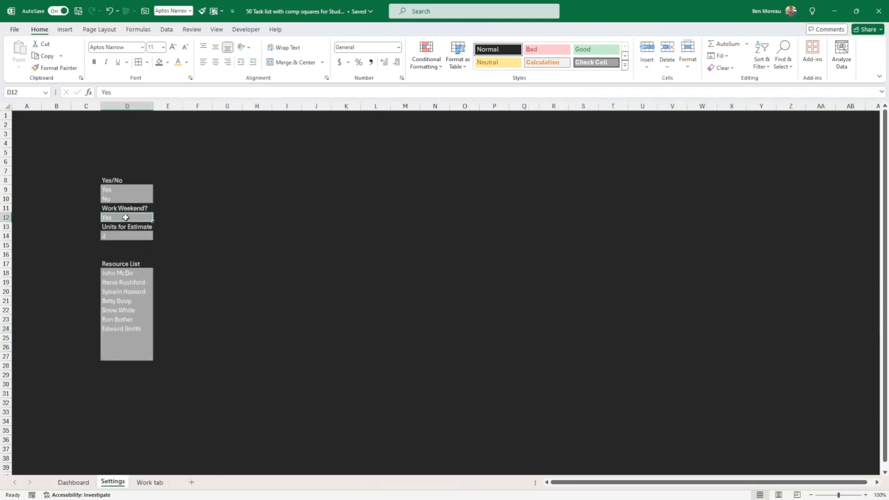
left_click(148, 484)
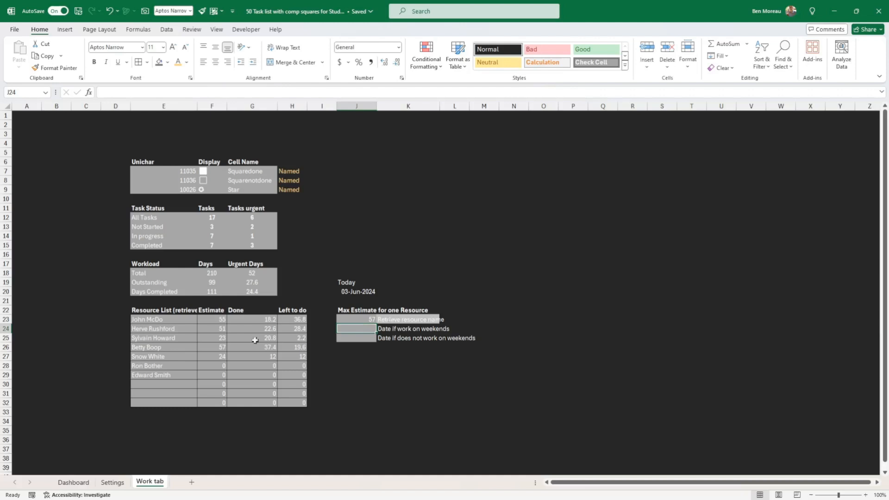
- Change the range of the MAX formula in J23 to the Left to do column, giving =MAX(H23:H32)
left_click(211, 347)
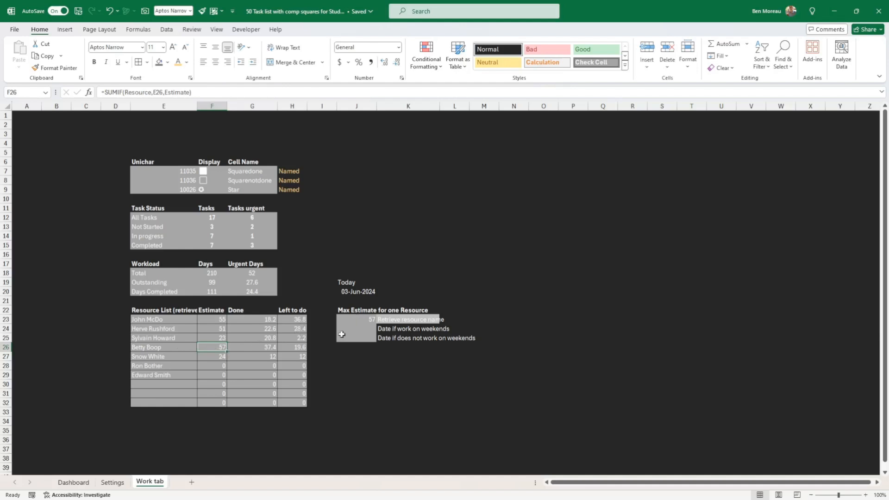
double_click(367, 320)
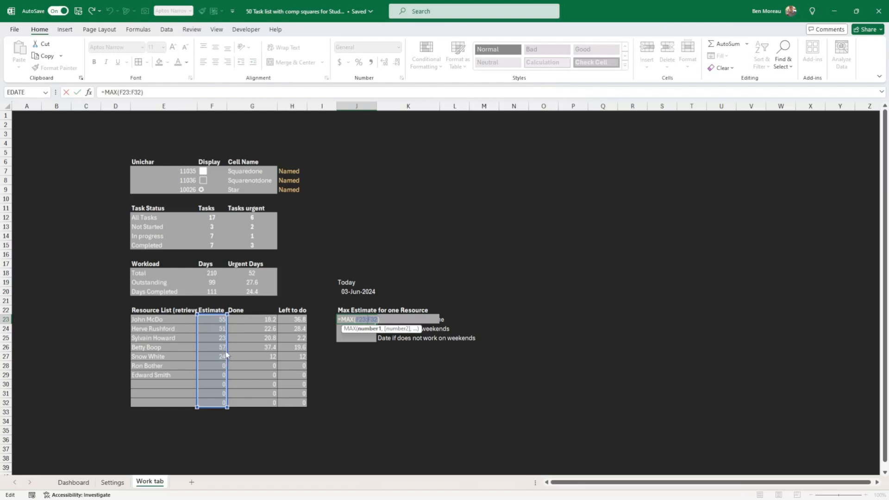
left_click_drag(226, 351, 293, 348)
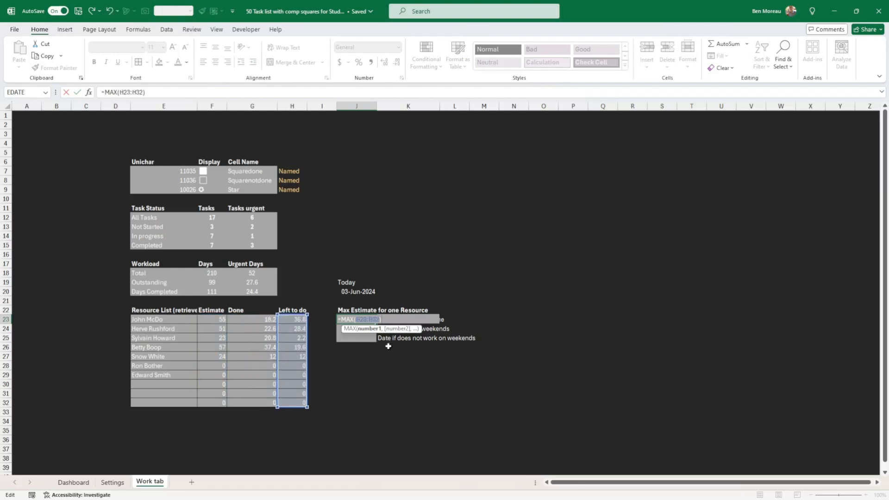
key("Return")
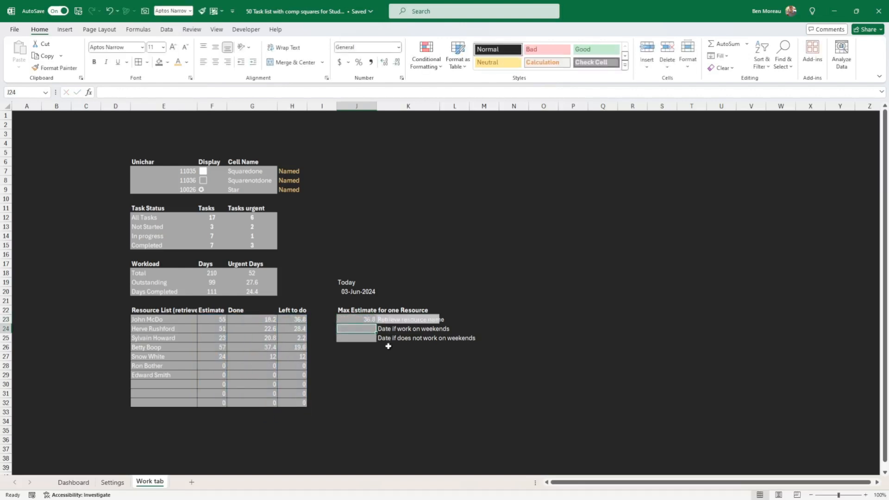
left_click(358, 320)
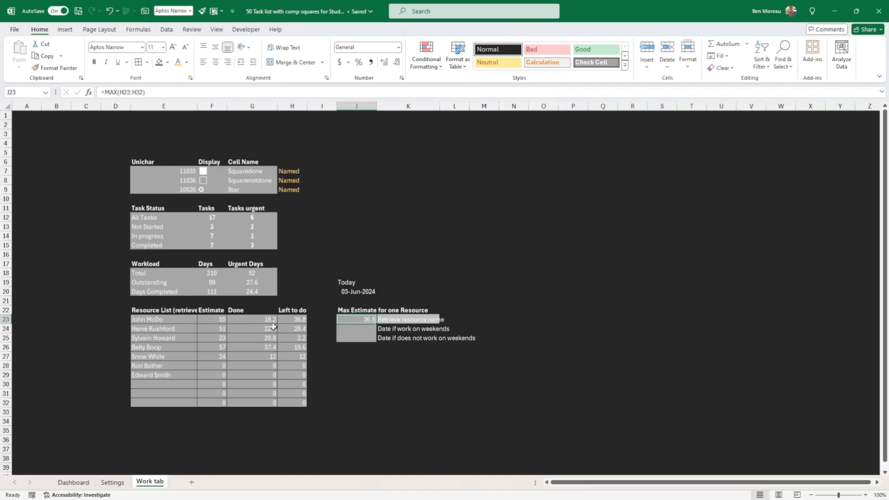
left_click(161, 320)
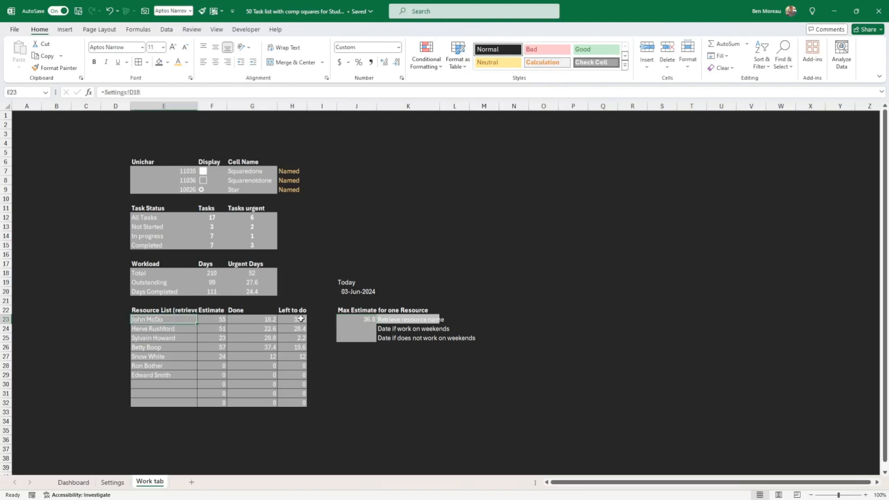
- Calculate the finish date with weekend work in J24 using =J20+J23
left_click(368, 327)
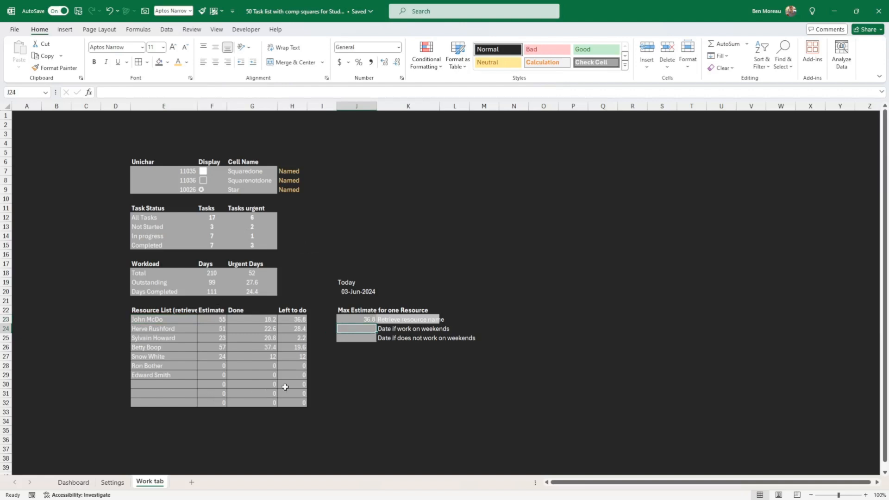
type("=")
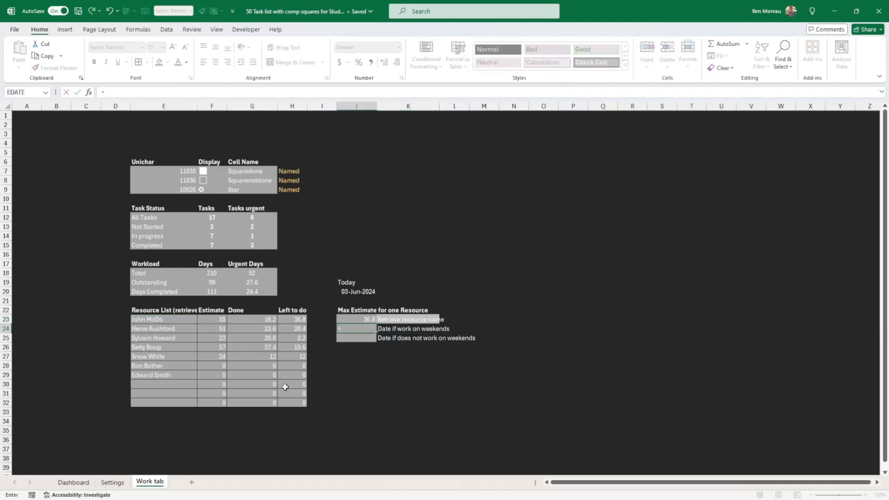
key("Up")
key("Up")
key("Up")
key("Up")
type("+")
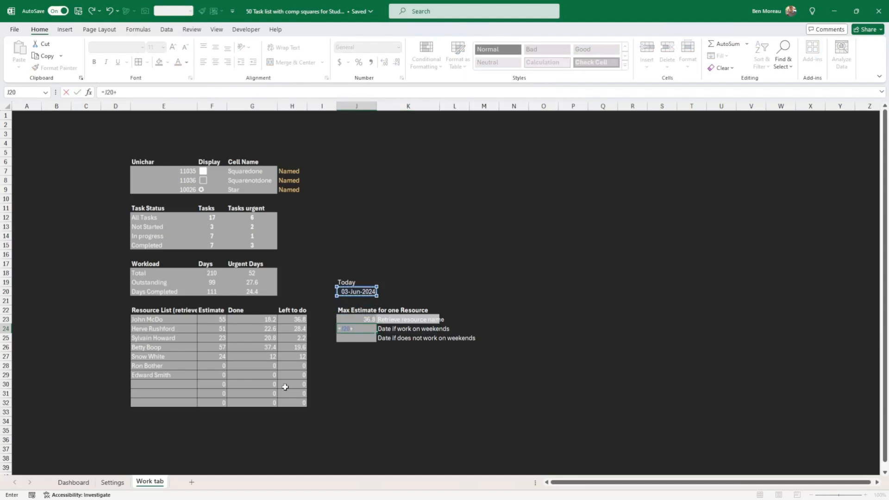
key("Up")
key("Return")
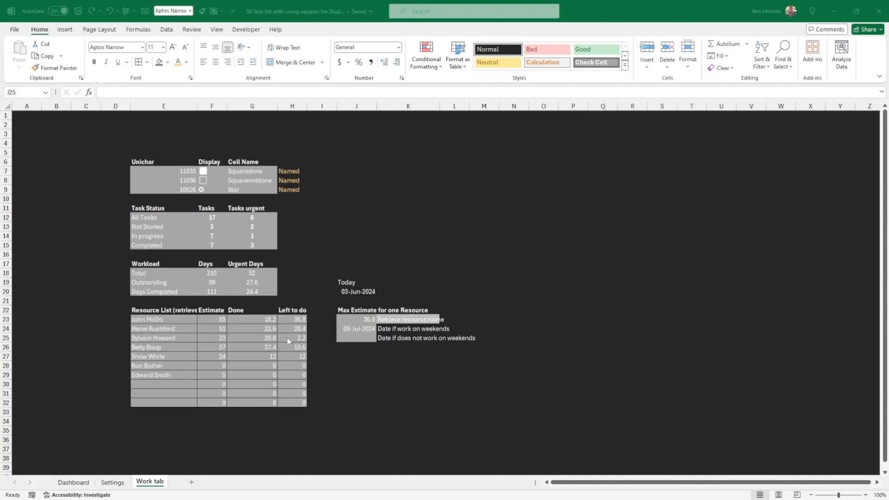
- Calculate the finish date without weekend work in J25 using =WORKDAY(J20,J23)
left_click(361, 340)
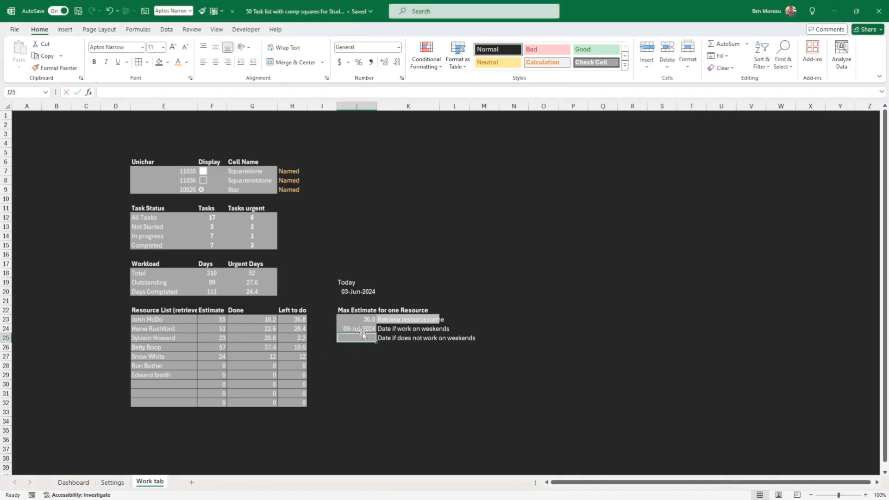
type("=workday")
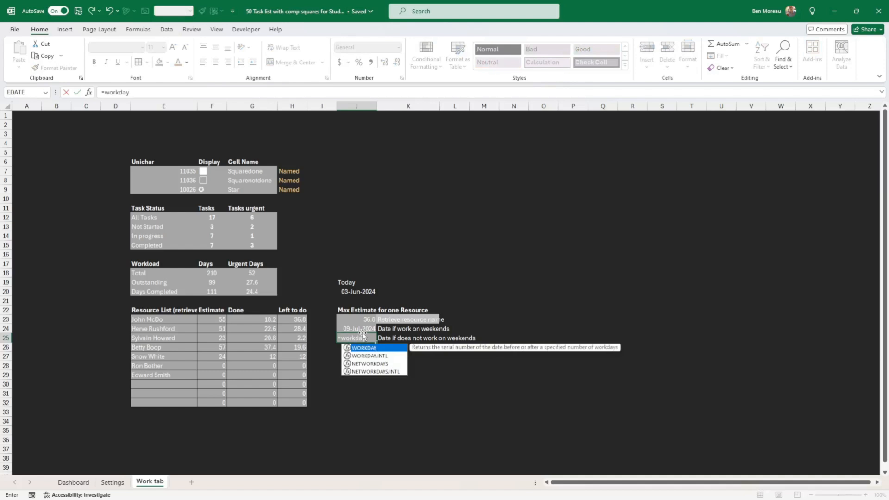
type("(")
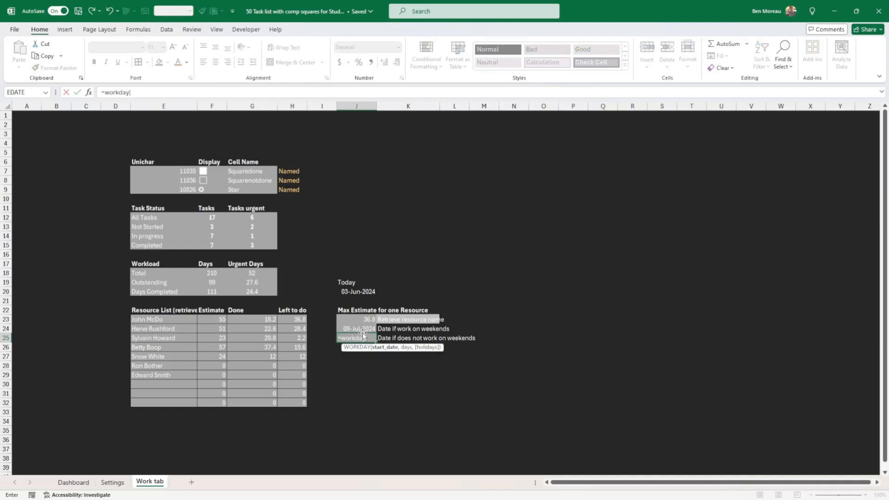
left_click(364, 292)
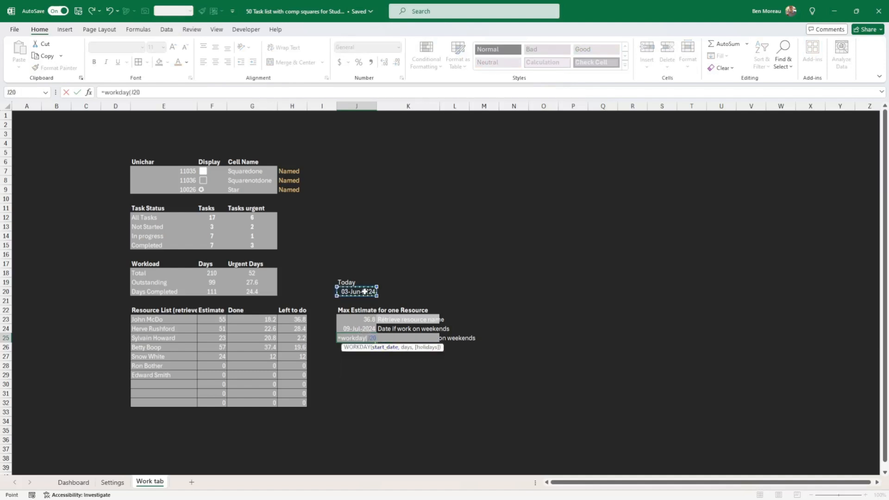
type(",")
left_click(368, 318)
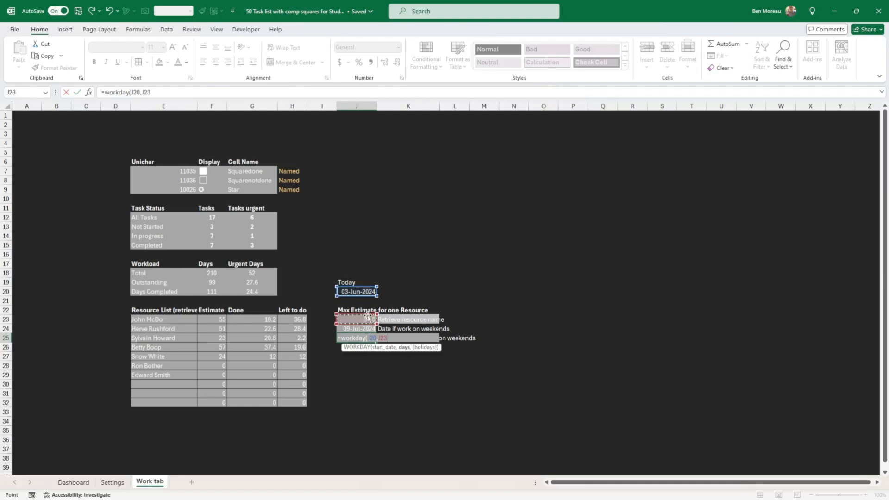
type(")")
key("ctrl+Return")
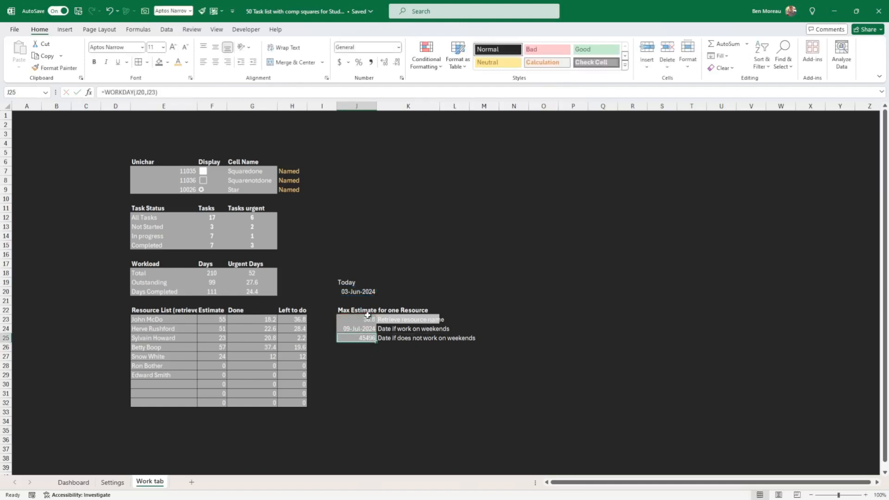
- Copy the date format of J24 onto J25 with Format Painter
left_click(362, 328)
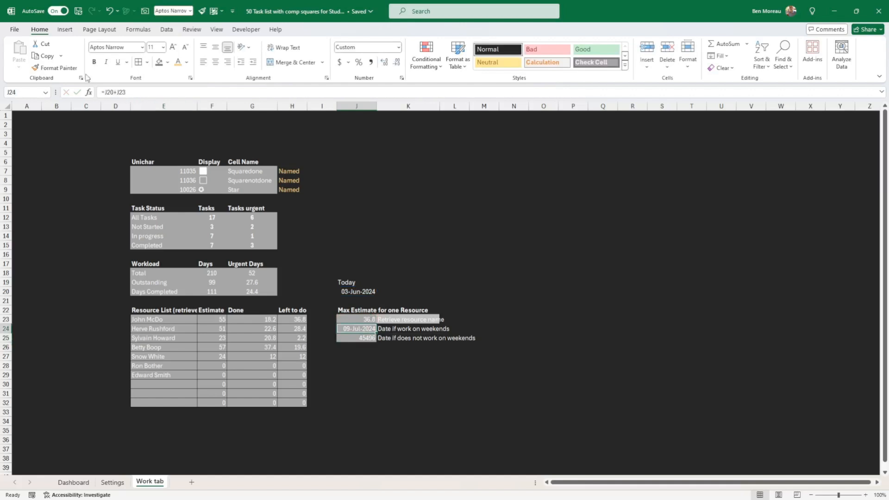
left_click(54, 68)
left_click(359, 338)
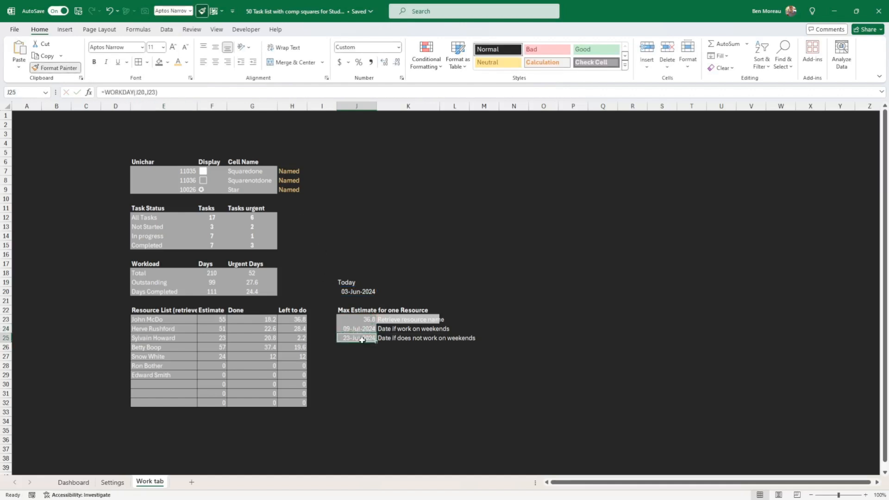
left_click(385, 356)
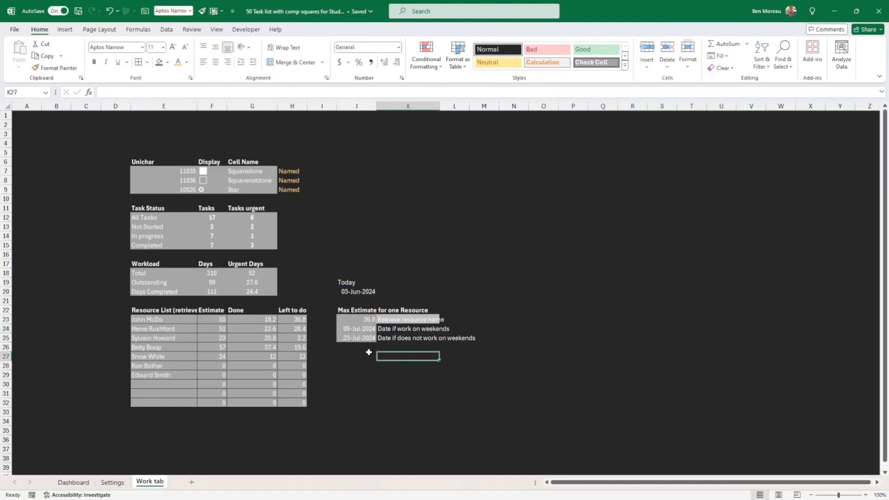
left_click(362, 320)
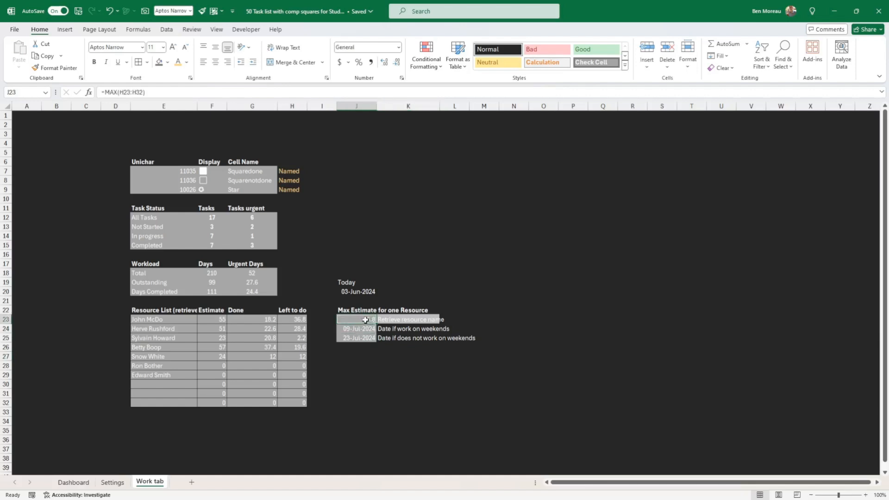
left_click_drag(365, 320, 360, 338)
left_click(357, 354)
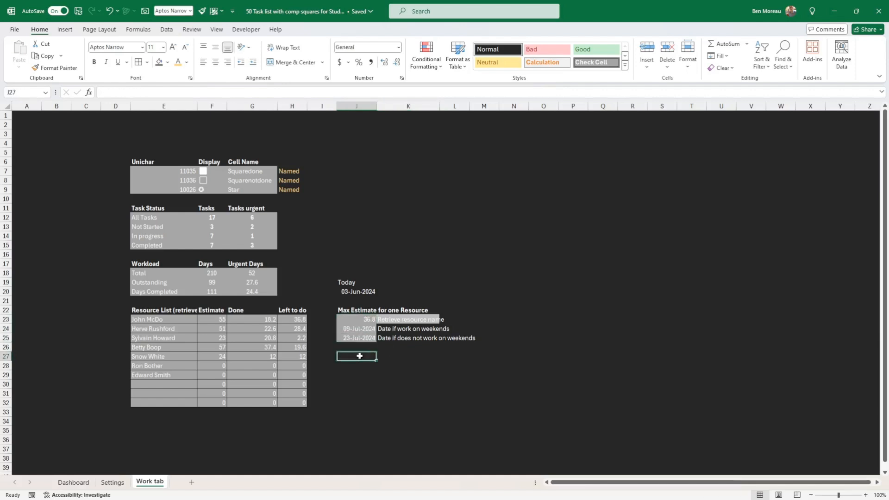
- Move the Retrieve resource name label from K23 to L23 and enter =XLOOKUP(J23,H23:H32,E23:E32) in K23
left_click(389, 321)
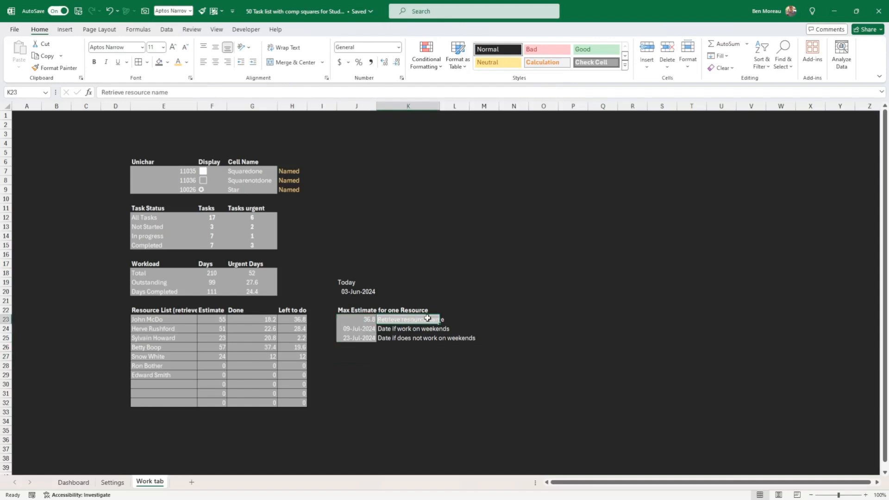
left_click_drag(388, 325, 444, 326)
left_click(383, 320)
type("=xlookup(")
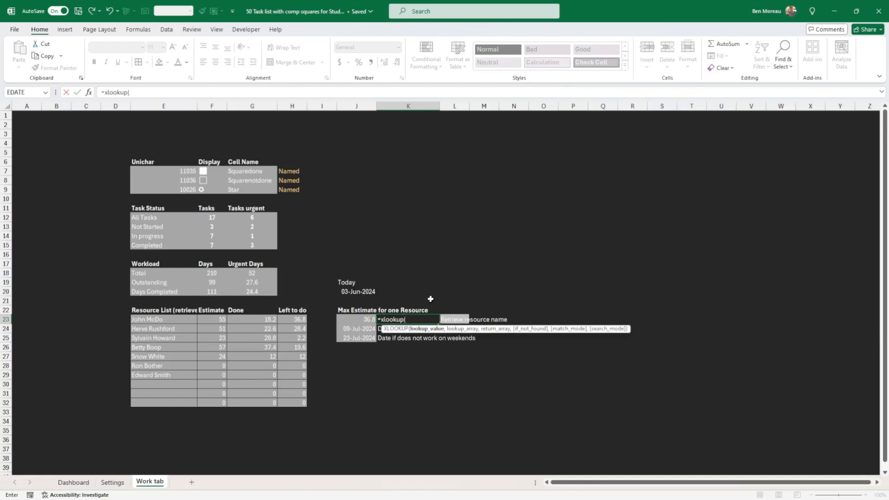
left_click(369, 320)
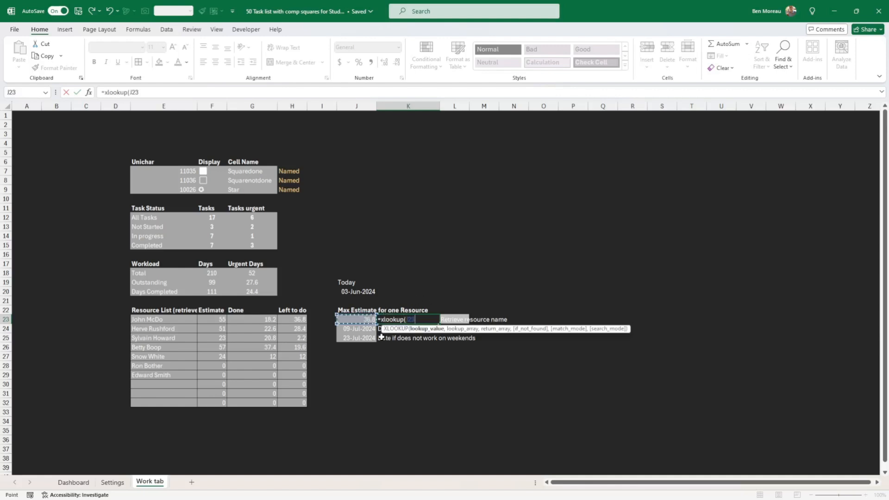
type(",")
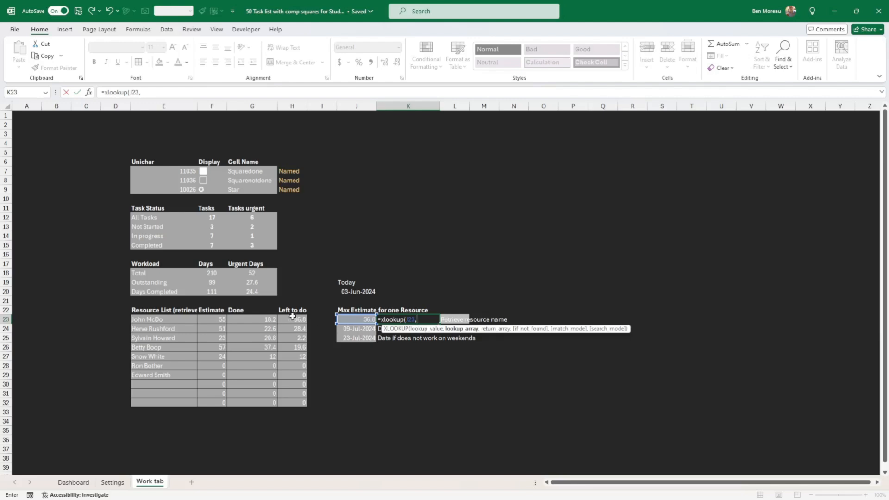
left_click_drag(293, 319, 299, 403)
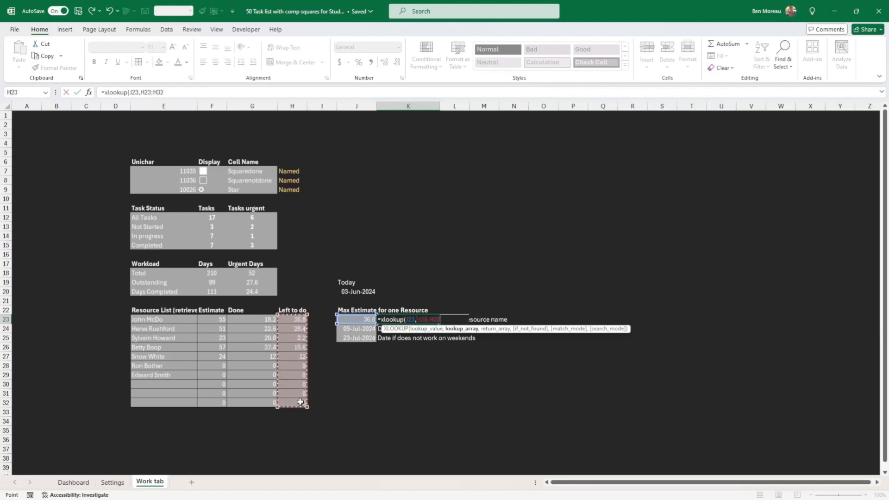
type(",")
left_click_drag(177, 318, 173, 394)
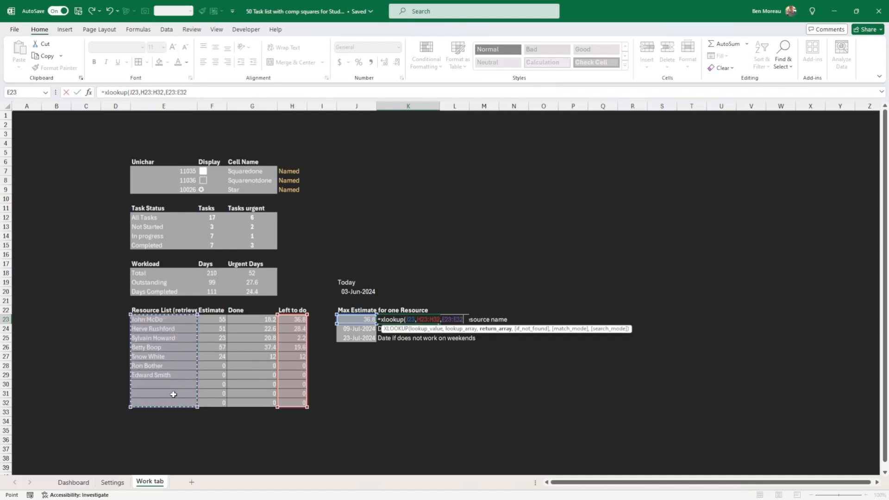
type(")")
key("Return")
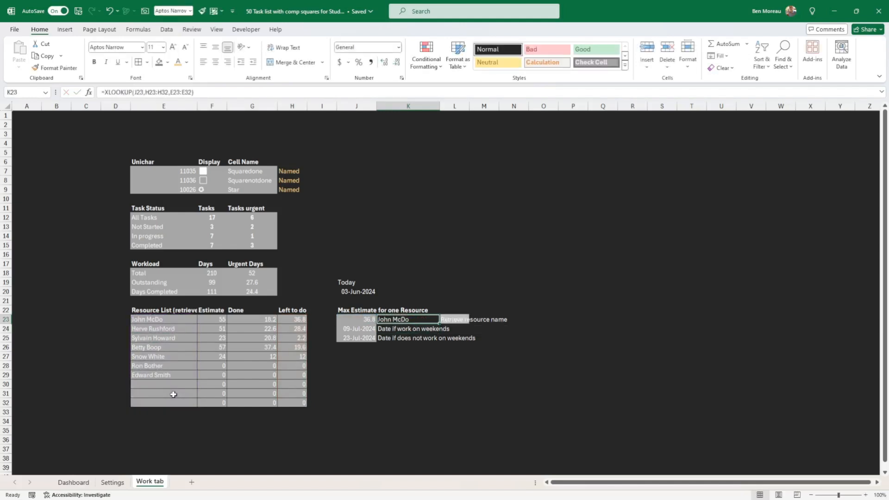
- Fill K23 with a tan theme colour and remove the grey fill from L23 by copying the format of L22
left_click(167, 62)
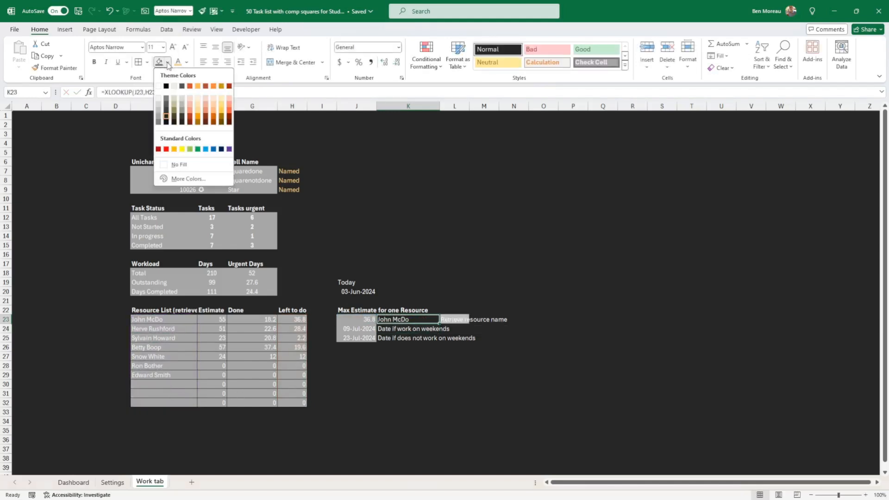
left_click(174, 104)
left_click(454, 227)
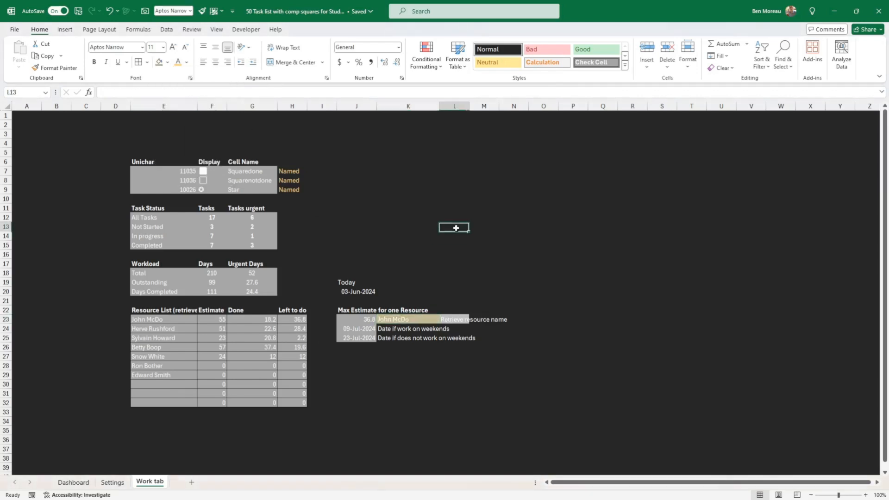
left_click(456, 309)
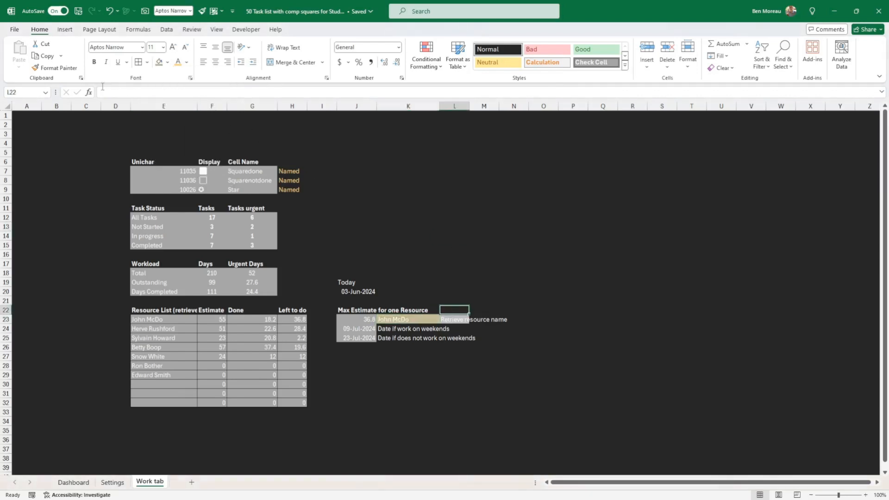
left_click(54, 68)
left_click(467, 276)
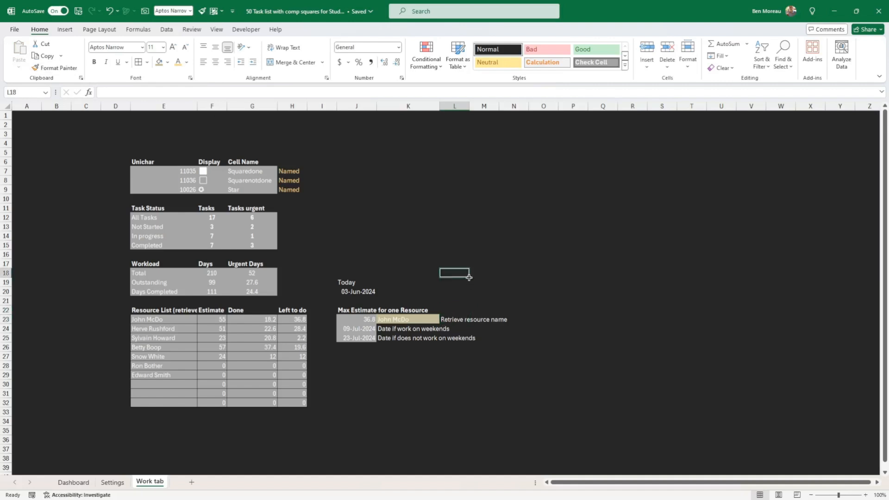
left_click(428, 322)
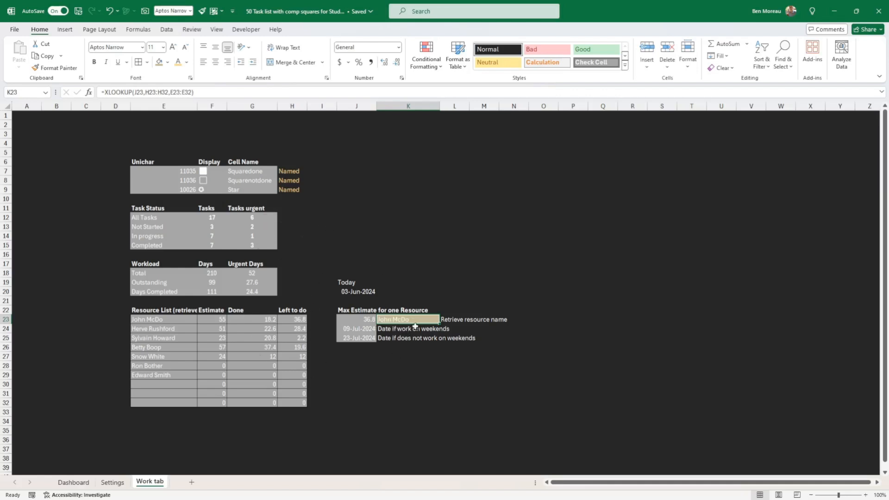
left_click(351, 291)
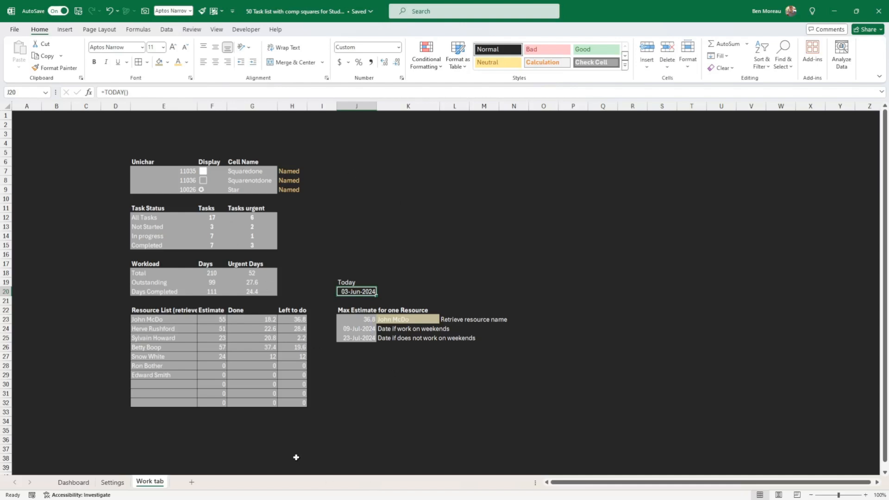
- Fill the range O16:Q20 on the Dashboard sheet with the same tan colour, beside the Completion % column
left_click(84, 484)
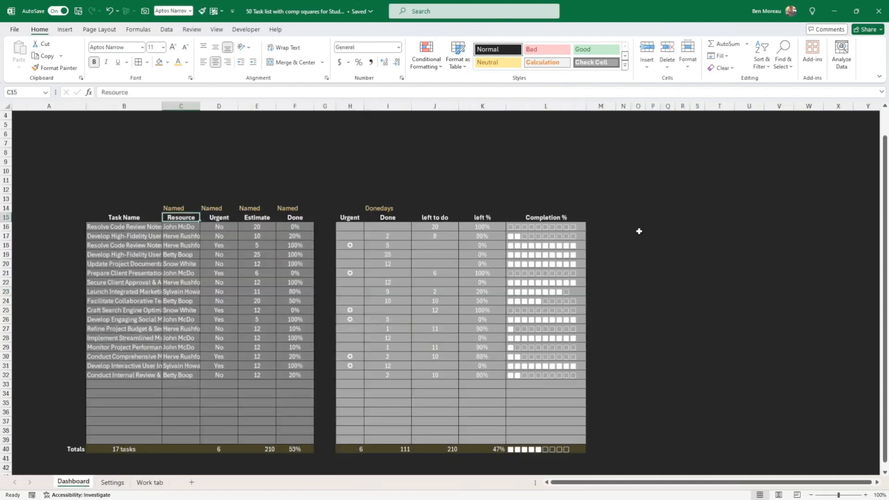
left_click(638, 235)
left_click(635, 228)
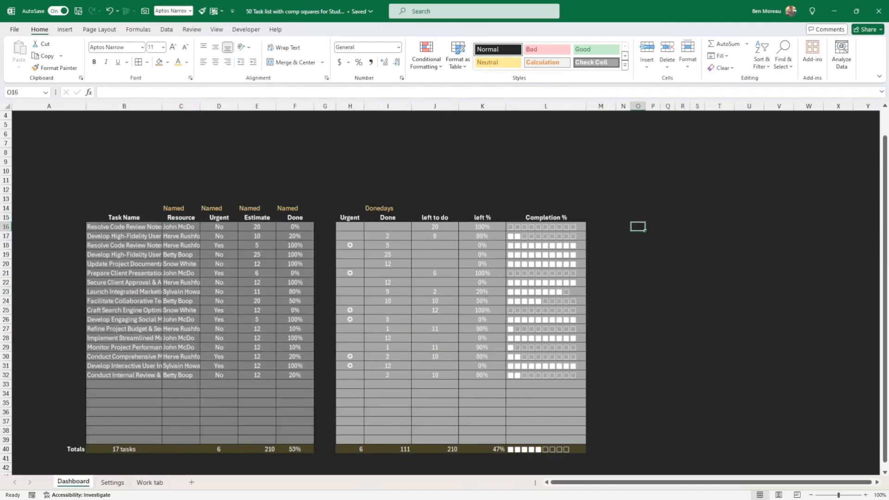
key("shift+Right")
key("shift+Right")
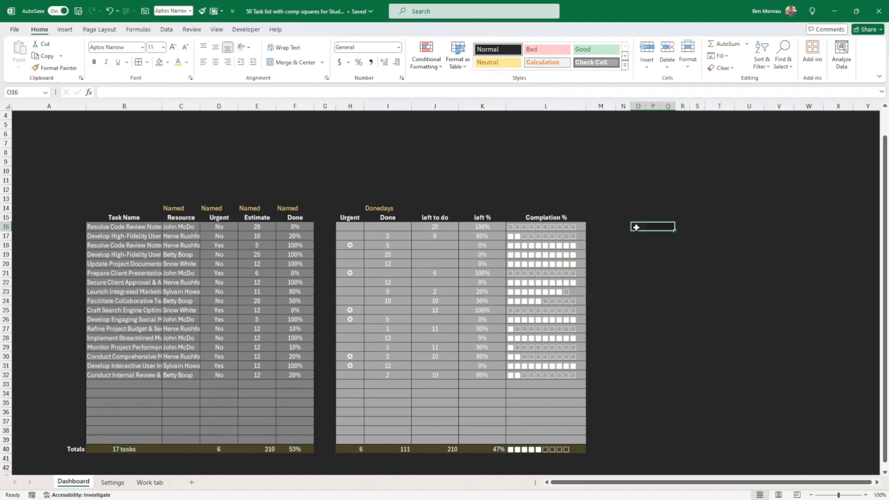
key("alt+Tab")
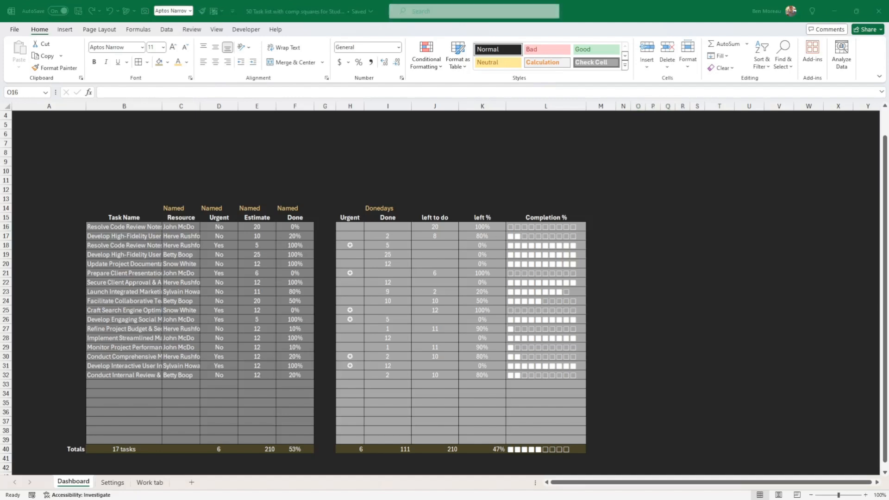
key("alt+Tab")
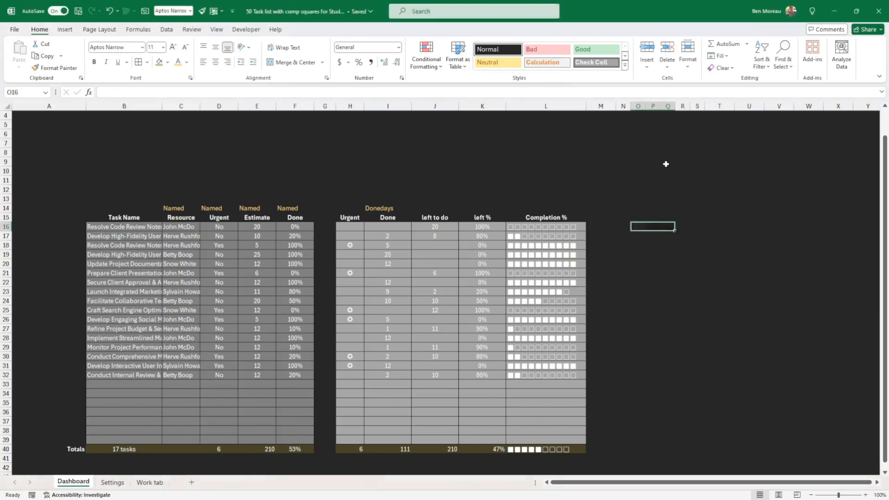
left_click_drag(638, 106, 659, 108)
left_click_drag(639, 226, 666, 266)
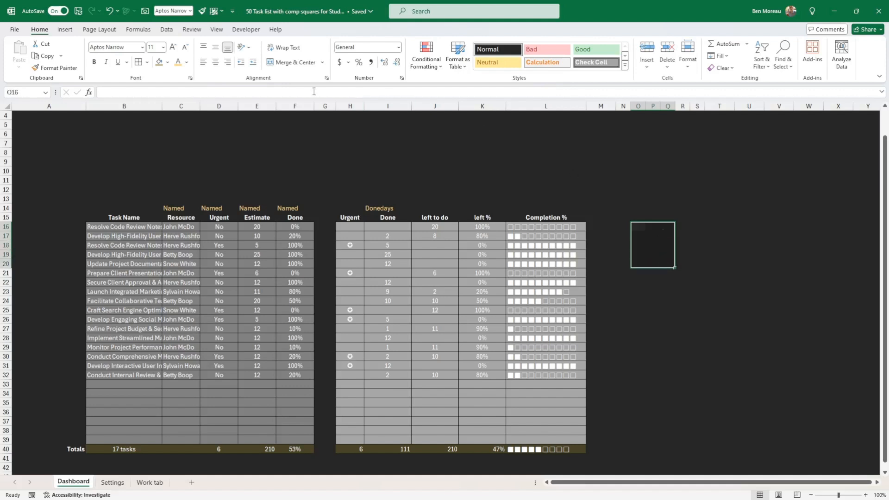
left_click(159, 64)
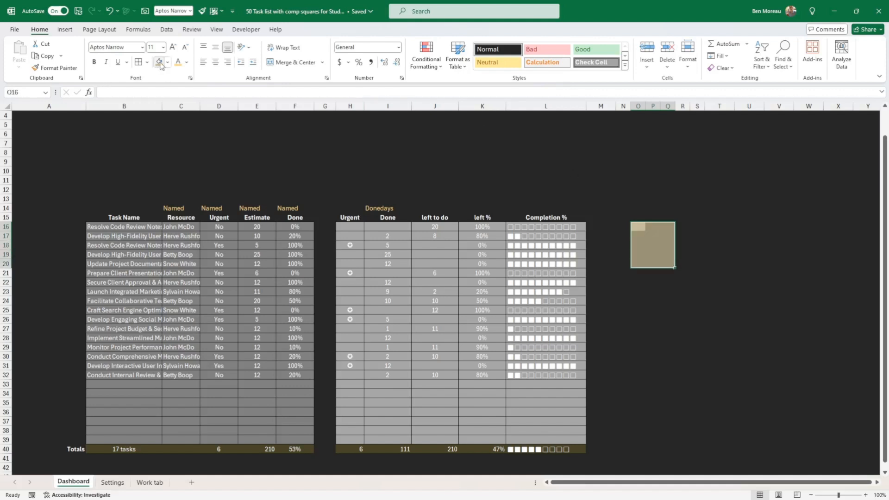
left_click(658, 242)
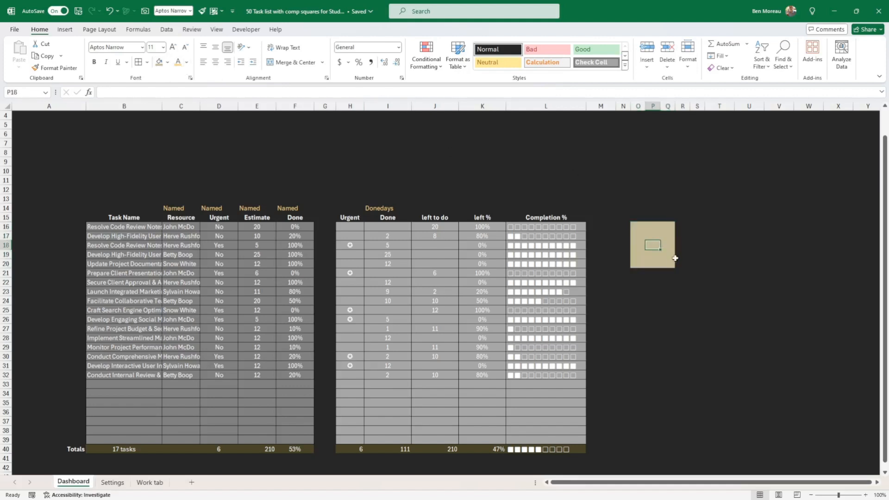
left_click(167, 63)
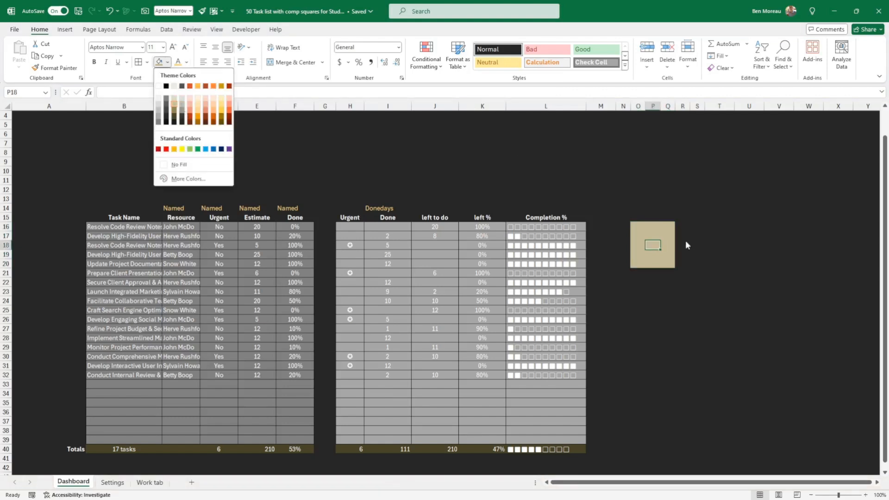
left_click(663, 244)
- Merge and center O16:Q16 with the heading Completion, and merge and center O17:Q17 directly below it
left_click(653, 228)
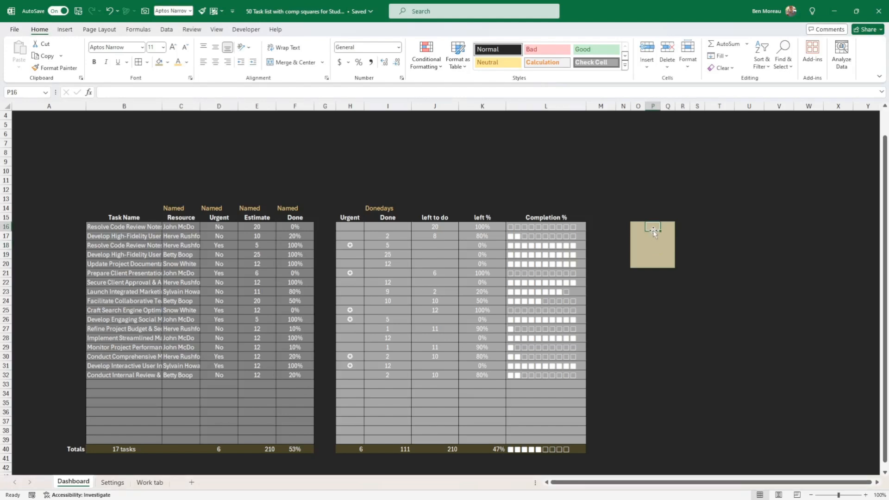
mouse_move(652, 232)
left_mouse_down()
mouse_move(672, 229)
mouse_move(636, 228)
mouse_move(661, 228)
left_mouse_up()
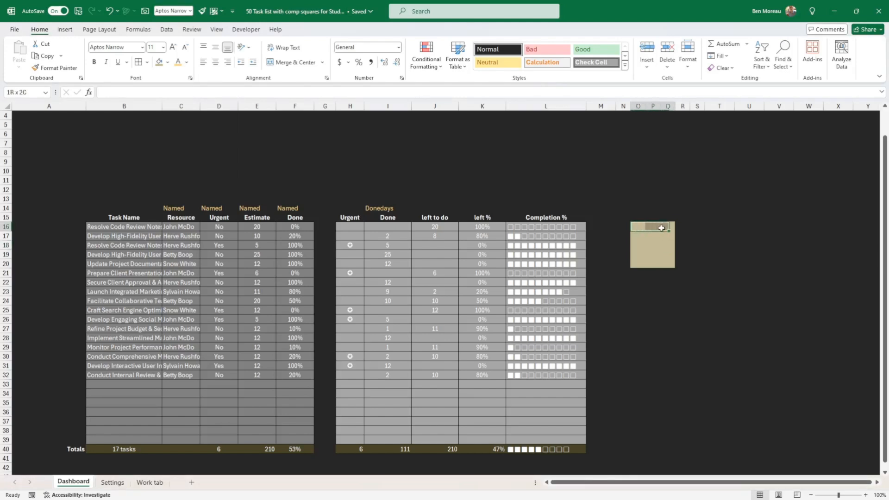
left_click(297, 63)
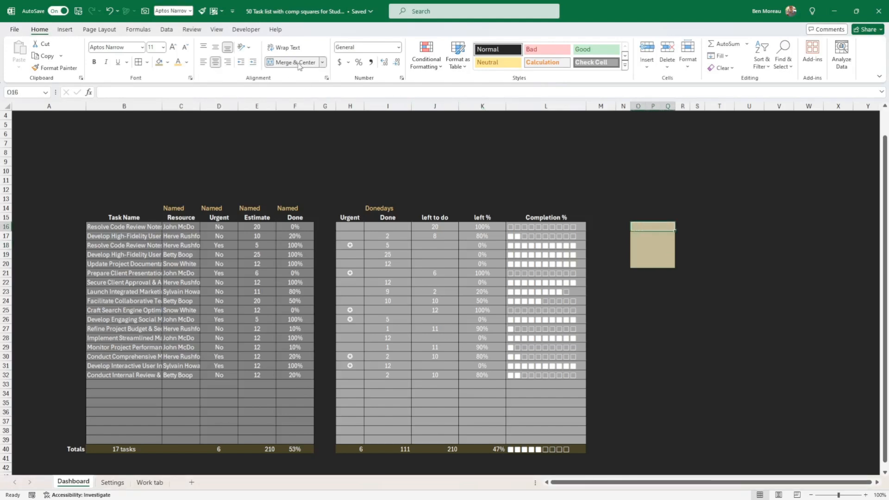
type("Completion")
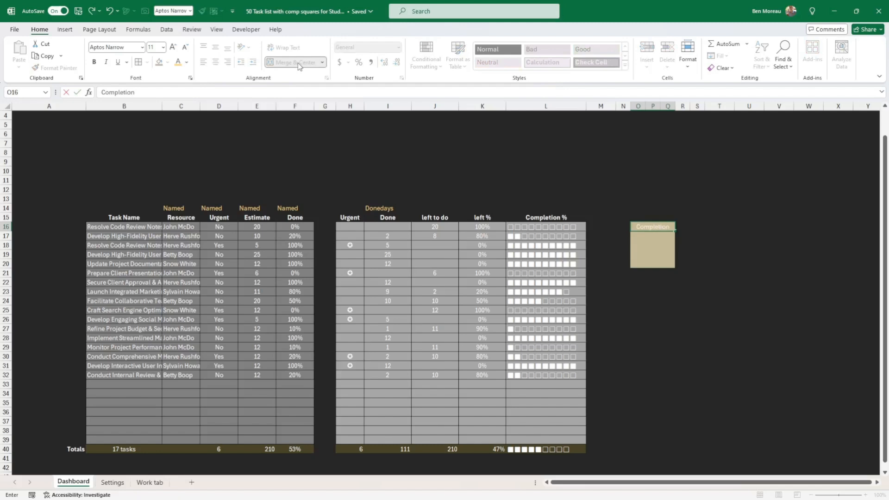
key("Return")
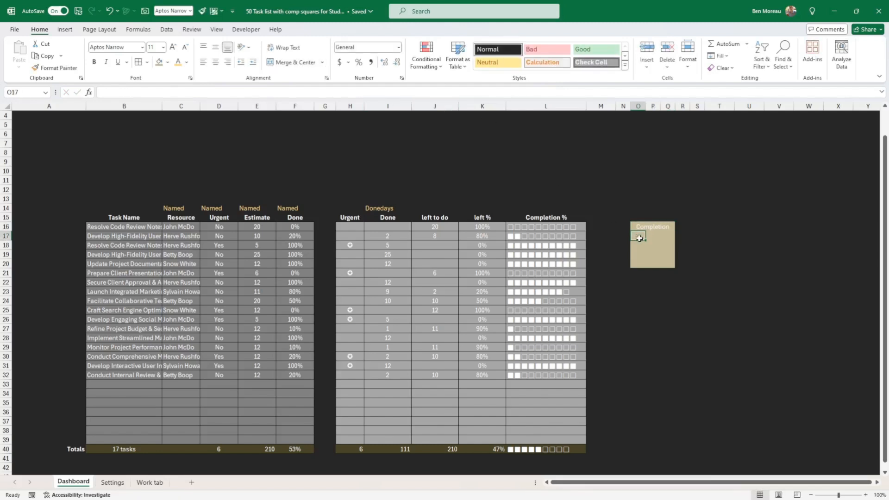
left_click_drag(641, 238, 667, 237)
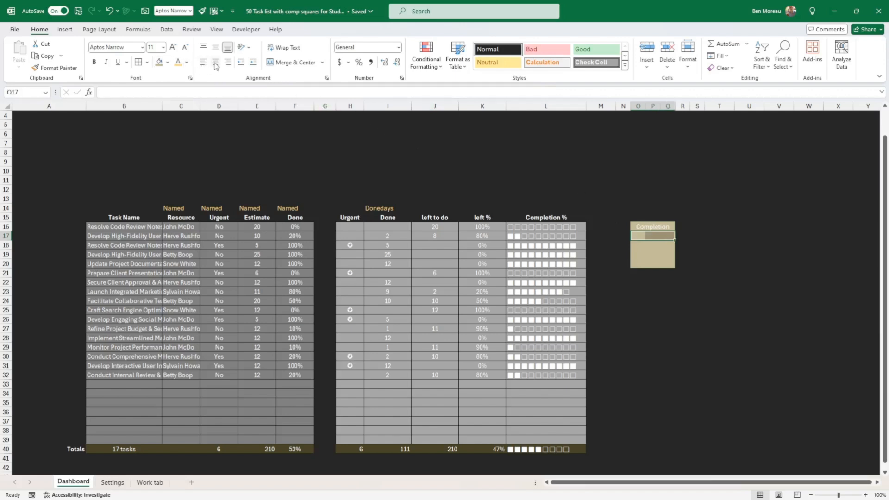
left_click(292, 62)
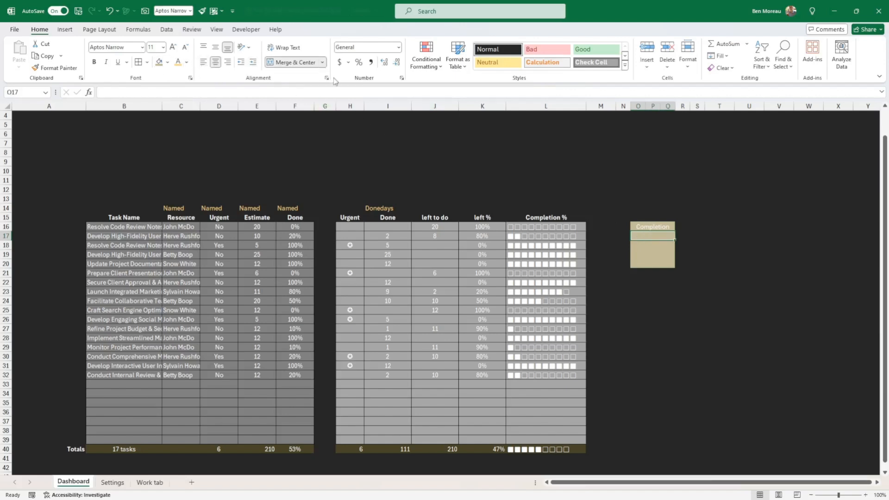
- Merge and center O19:Q19 and enter the heading Crit. Resource in it
left_click(654, 255)
left_click_drag(639, 255, 668, 255)
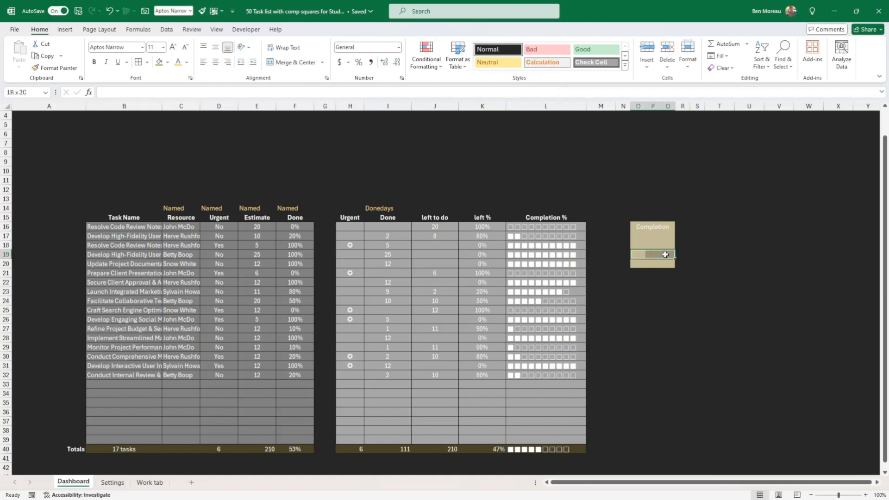
left_click(291, 62)
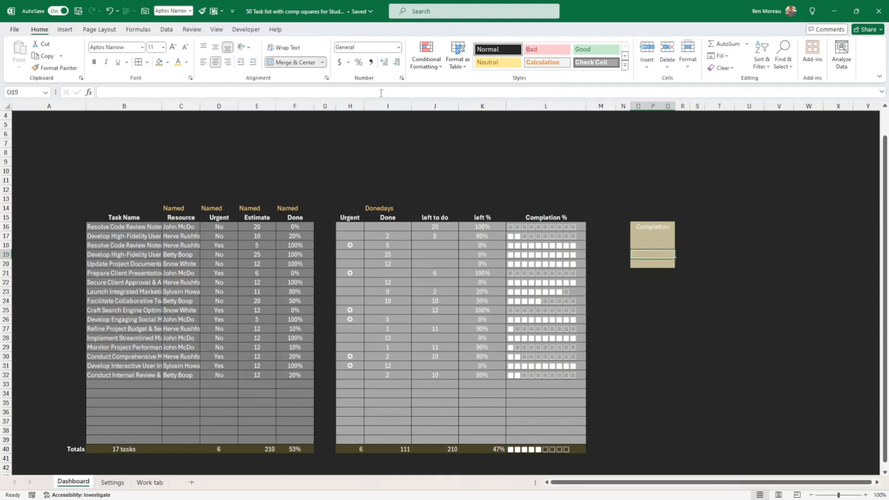
type("Crit")
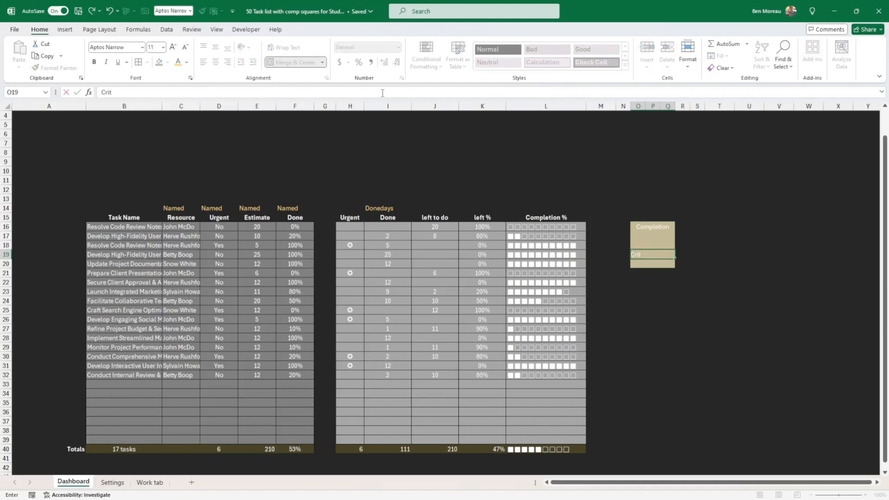
type(". resource")
key("ctrl+Return")
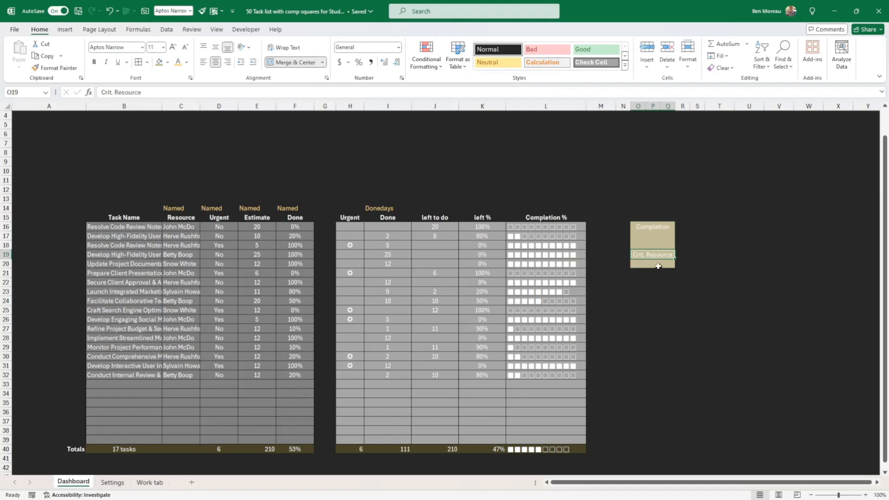
- Merge and center O20:Q20 and link it to the resource name with ='Work tab'!K23
left_click_drag(642, 265, 663, 263)
left_click(290, 62)
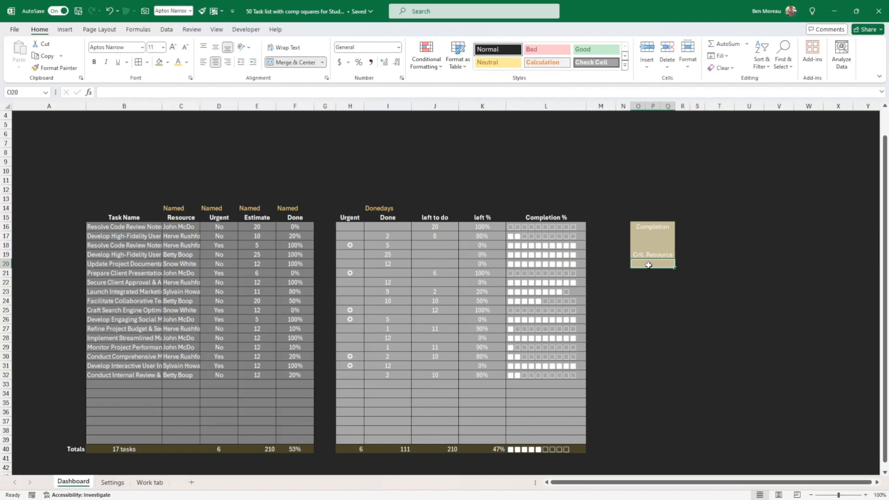
type("=")
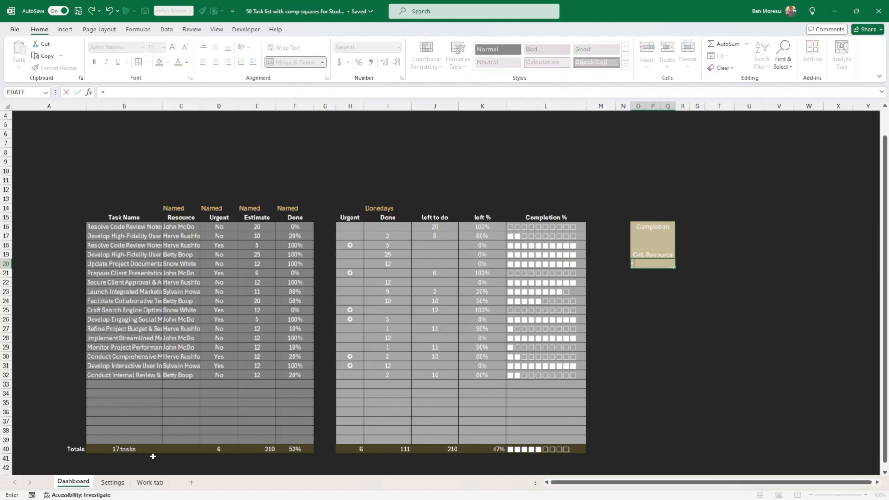
left_click(157, 484)
left_click(394, 319)
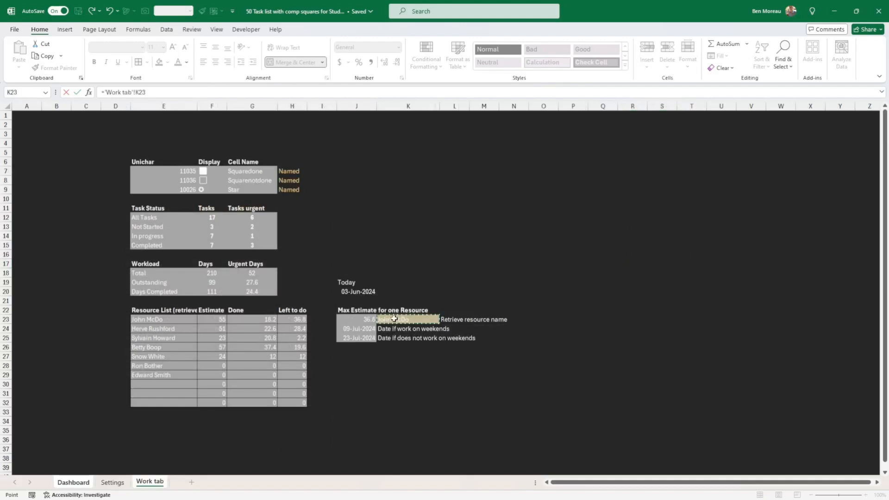
key("Return")
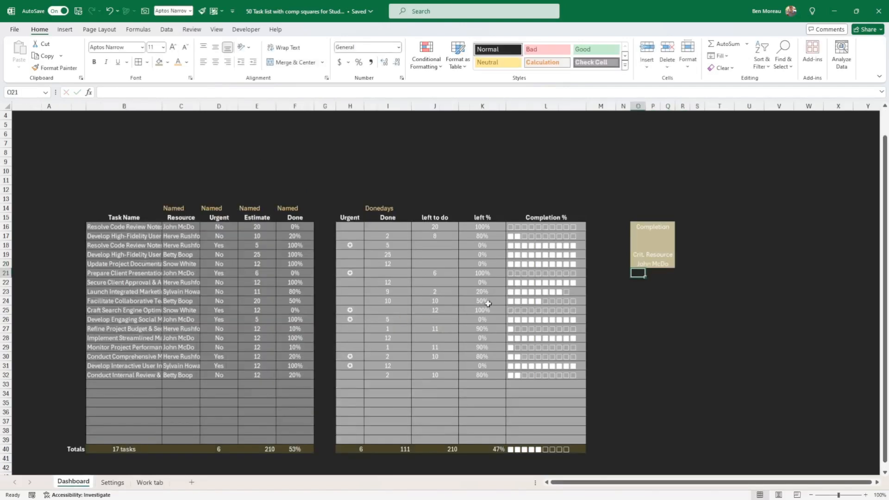
- Enter =IF(Settings!D12=Settings!D9,'Work tab'!J24,'Work tab'!J25) in the merged cell under Completion
left_click(657, 236)
type("=")
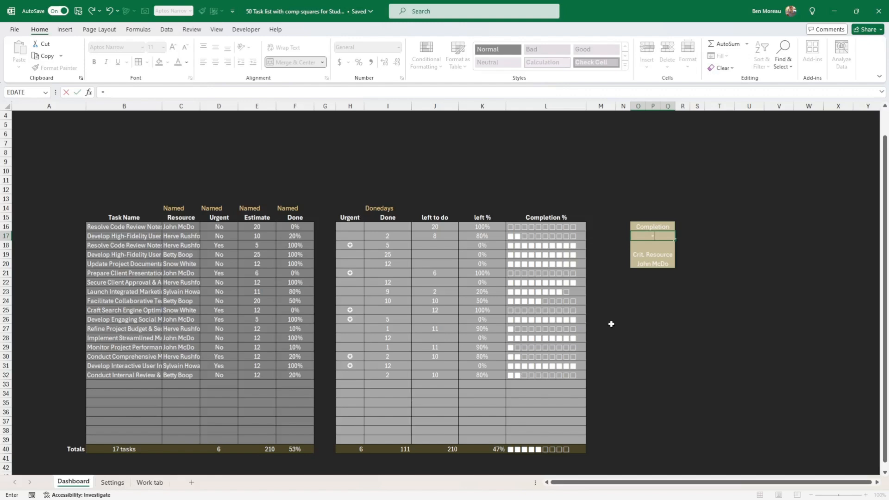
type("if(")
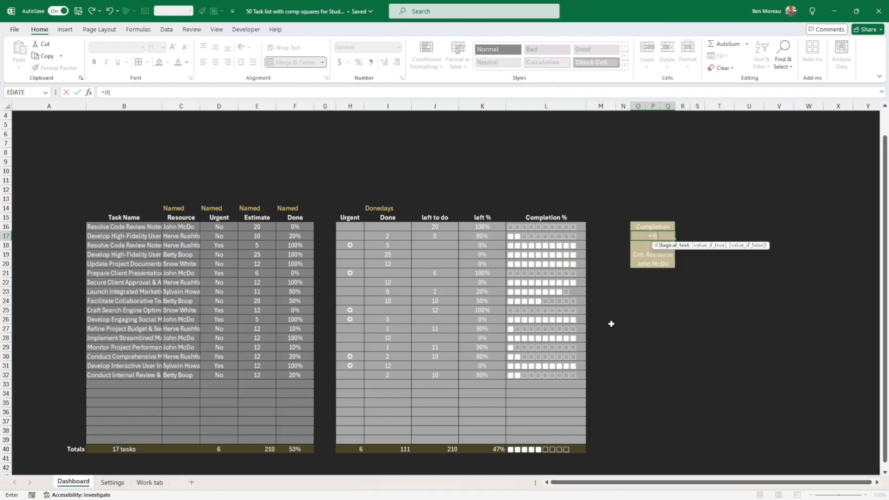
left_click(112, 482)
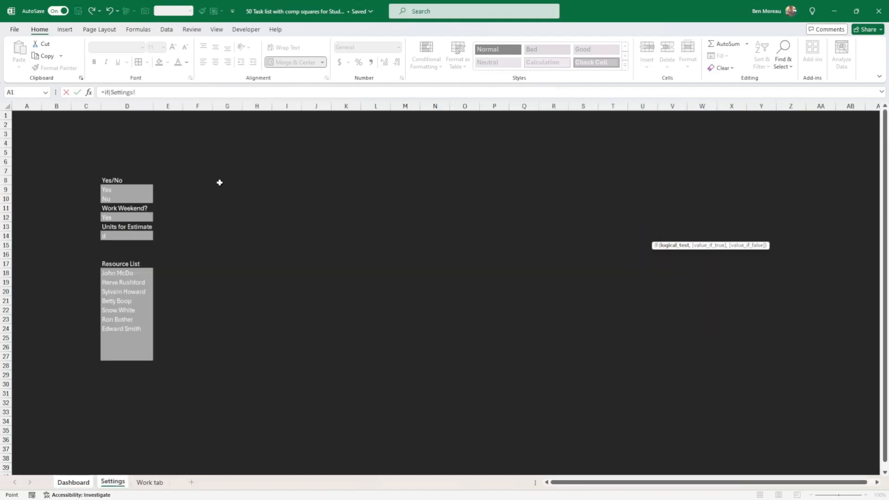
left_click(109, 218)
left_click(175, 92)
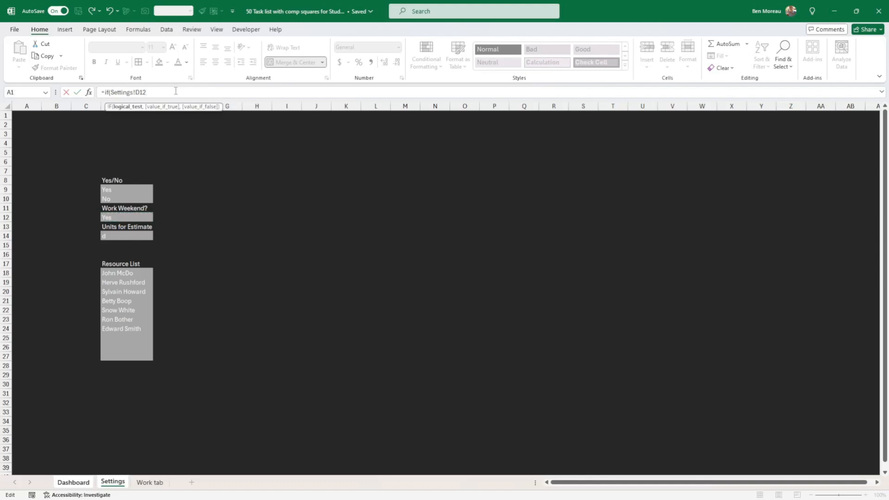
left_click(116, 191)
type(",")
left_click(155, 483)
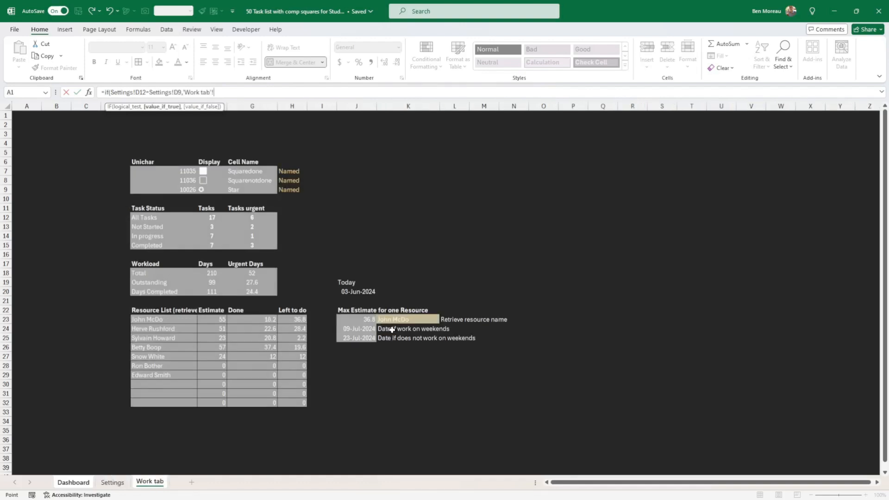
left_click(360, 330)
type(",")
left_click(359, 338)
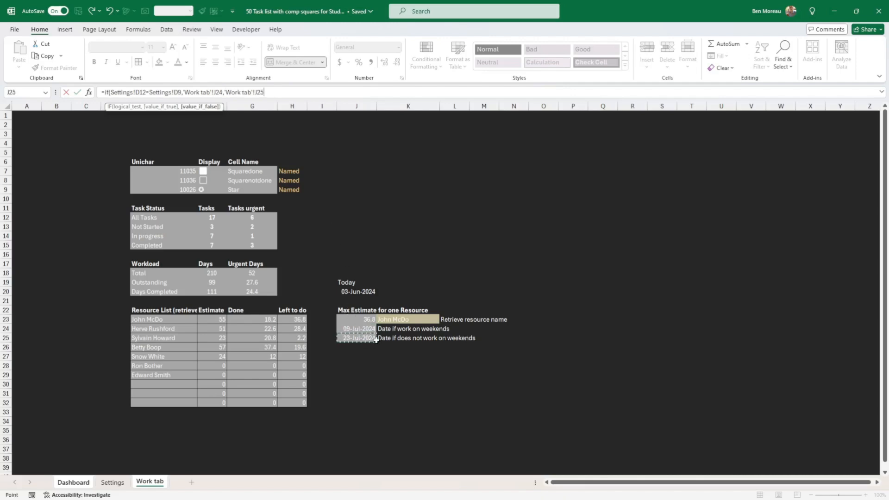
type(")")
key("Return")
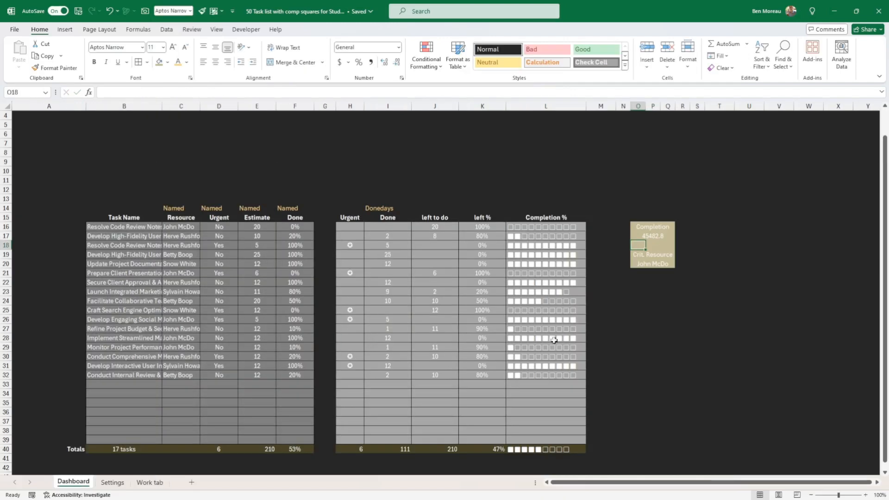
- Copy the date format of J20 on the Work tab sheet onto Dashboard cell O17 with Format Painter
left_click(661, 235)
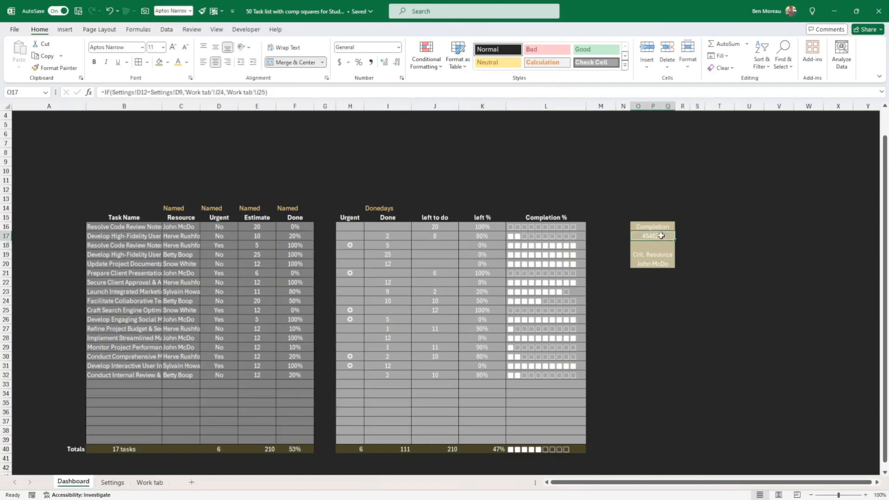
left_click(149, 482)
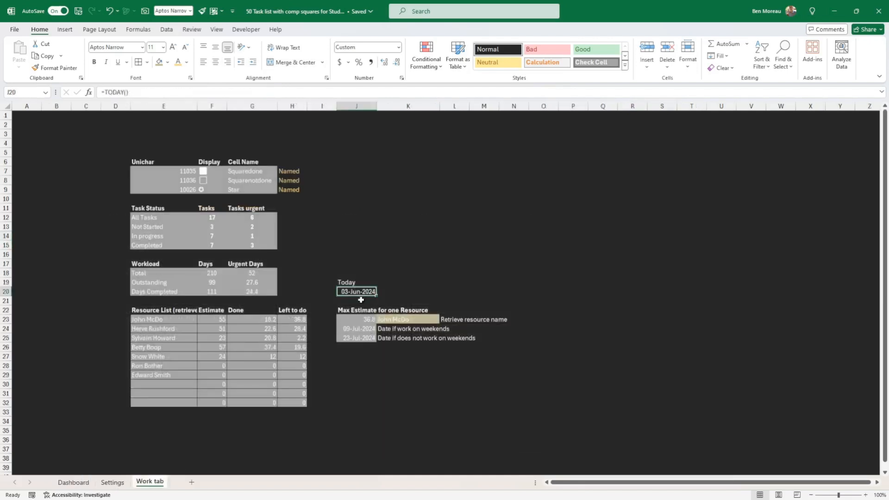
left_click(54, 68)
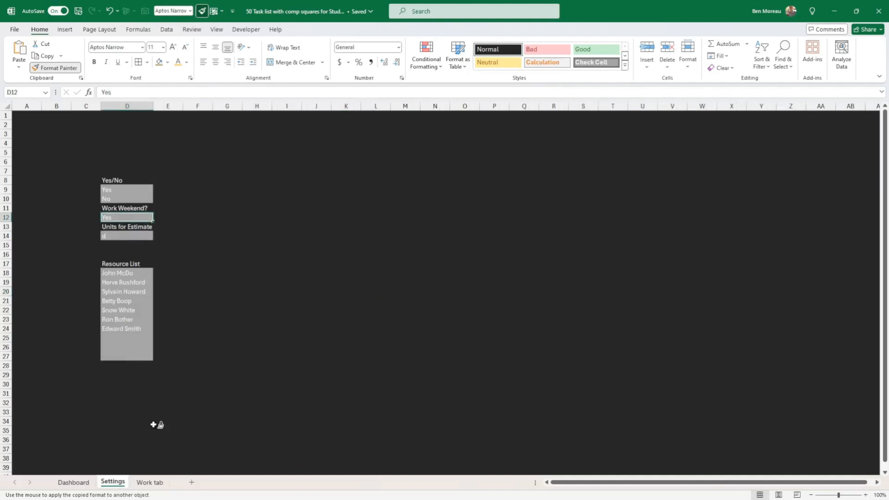
left_click(73, 482)
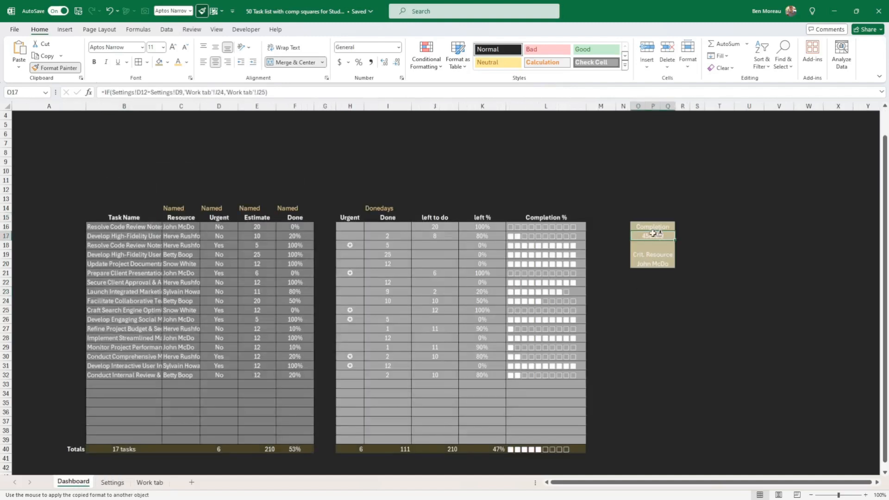
left_click(653, 236)
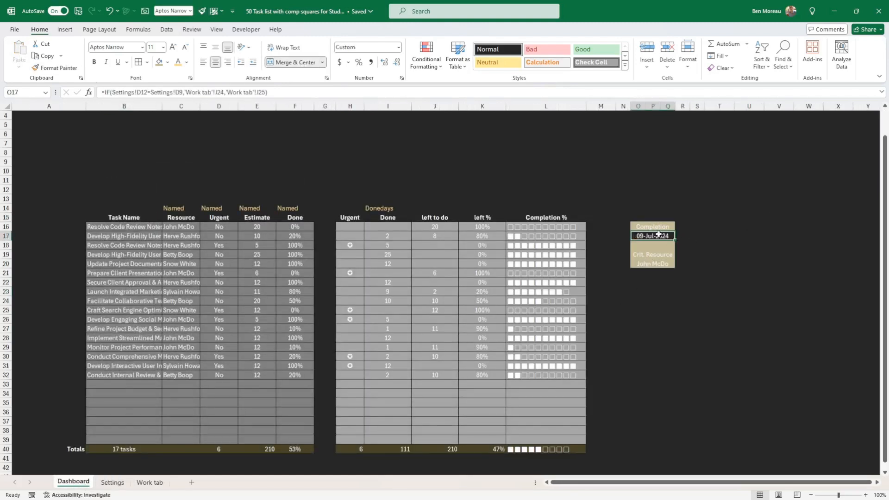
- Reapply the tan fill to the whole Completion and Crit. Resource block O16:Q20
left_click(704, 246)
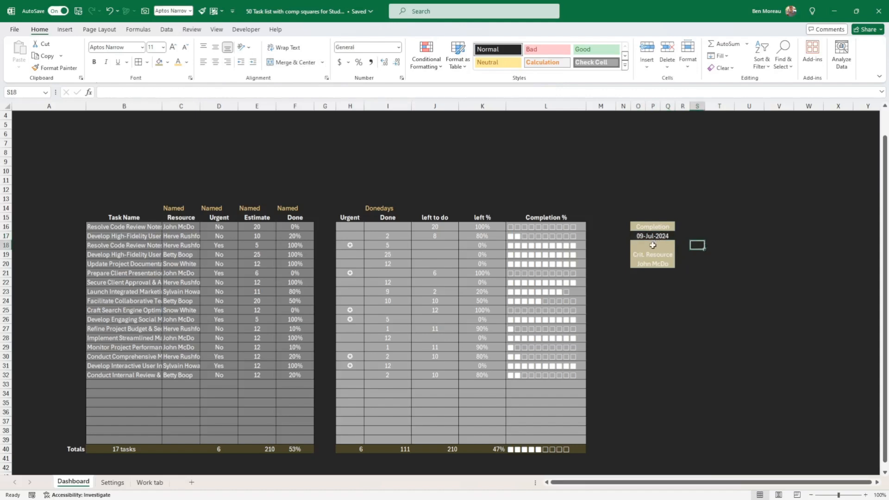
left_click_drag(655, 226, 655, 266)
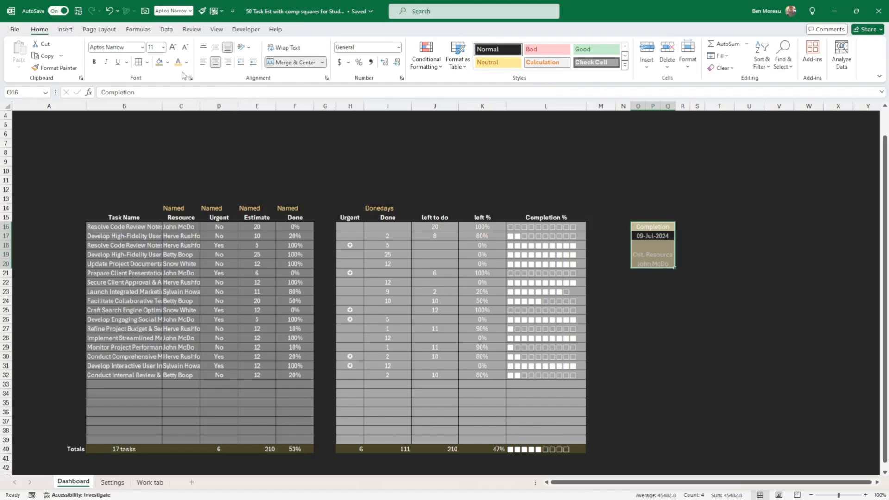
left_click(162, 64)
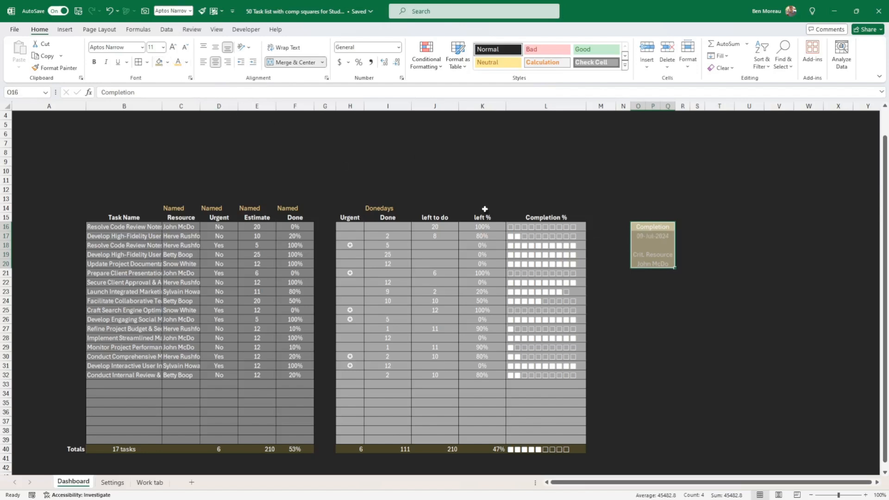
left_click(640, 284)
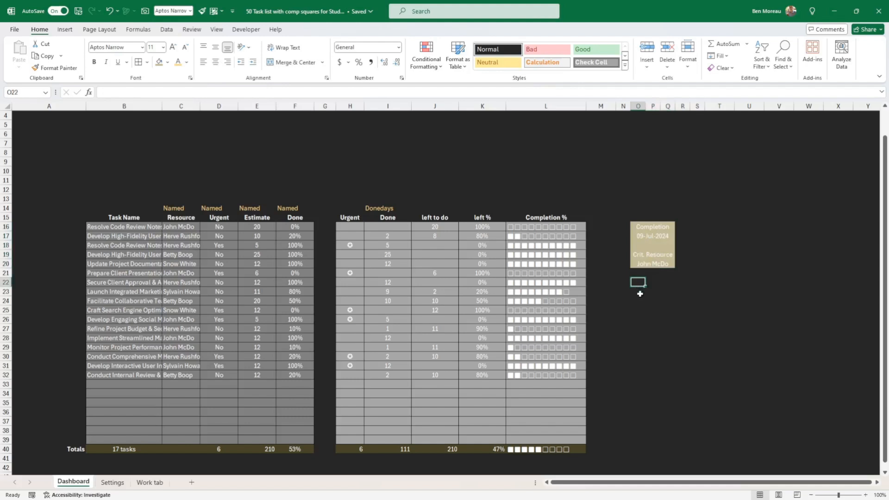
- Copy the Completion and Crit. Resource block O16:Q20 and paste it at O23 and O30
left_click_drag(650, 227, 662, 266)
key("ctrl+c")
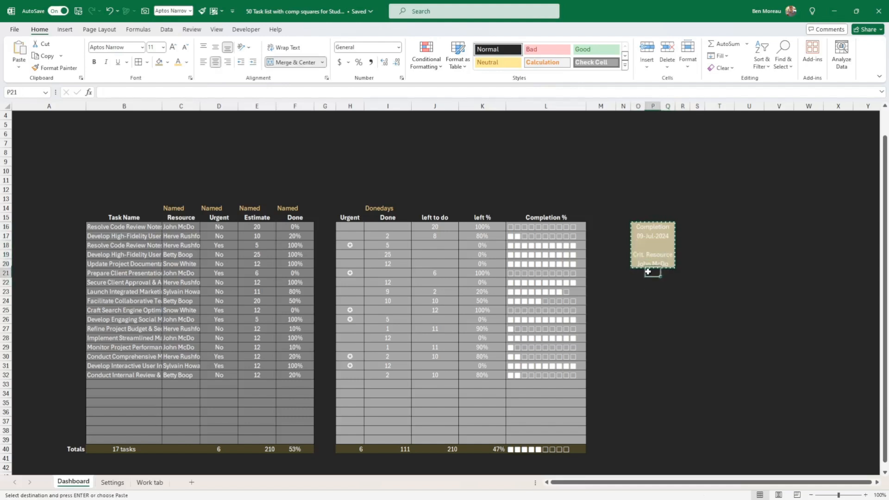
left_click(653, 281)
left_click(639, 288)
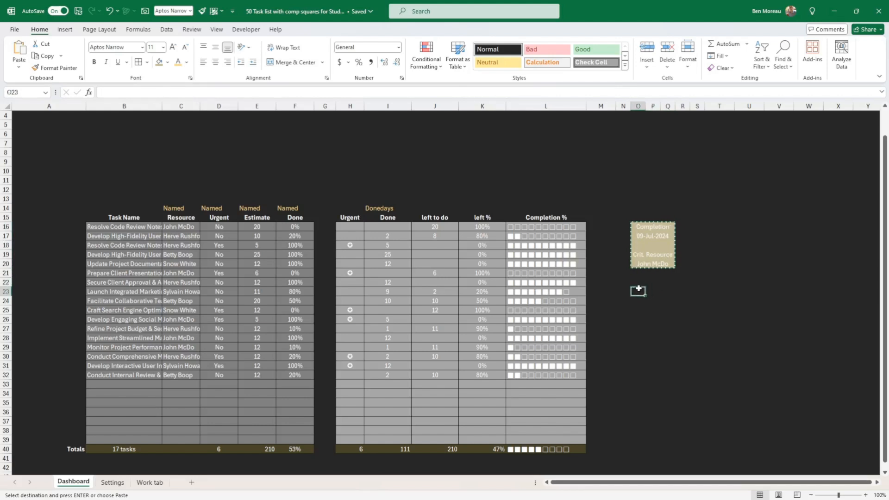
key("ctrl+v")
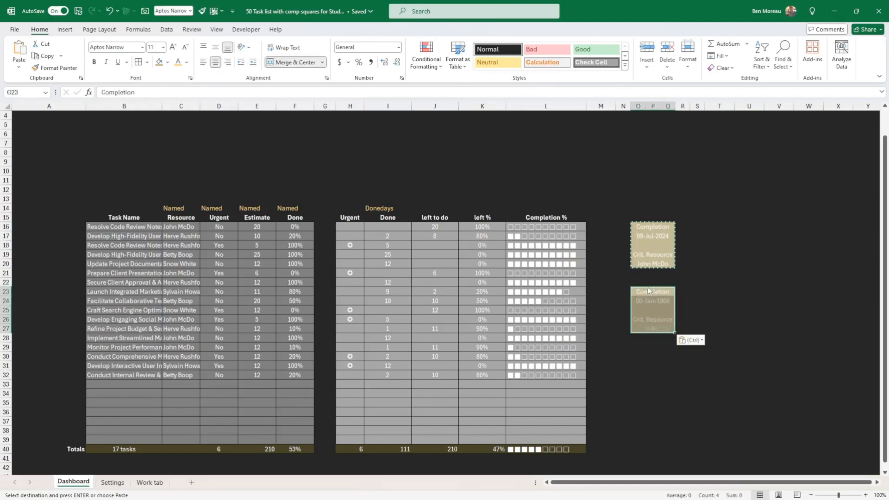
left_click(638, 348)
key("ctrl+v")
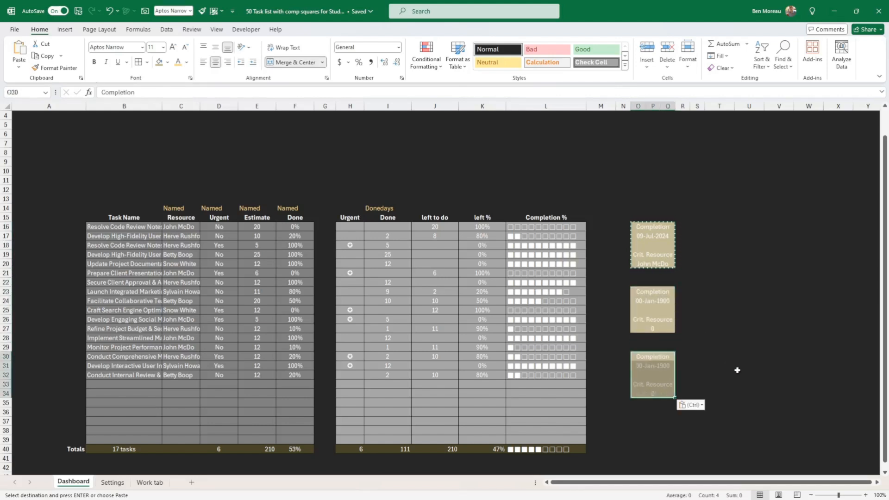
left_click(737, 368)
- Change the heading of the middle summary block in O23 to Outstanding
left_click(644, 294)
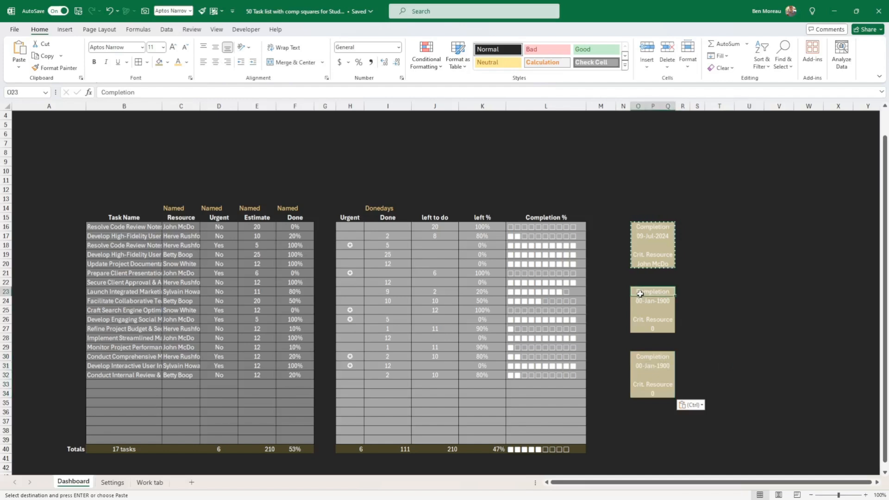
type("Outstanding")
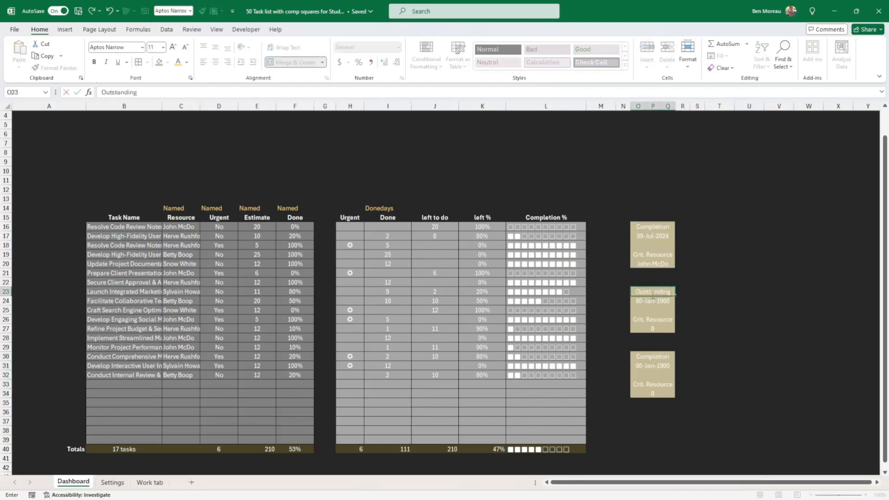
key("Return")
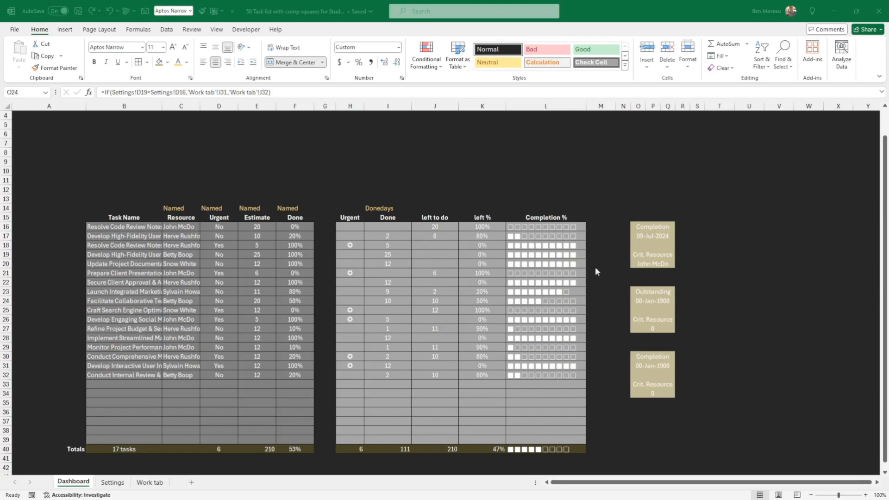
- Link the merged cell O24 under Outstanding to the outstanding days with ='Work tab'!F19
left_click(658, 301)
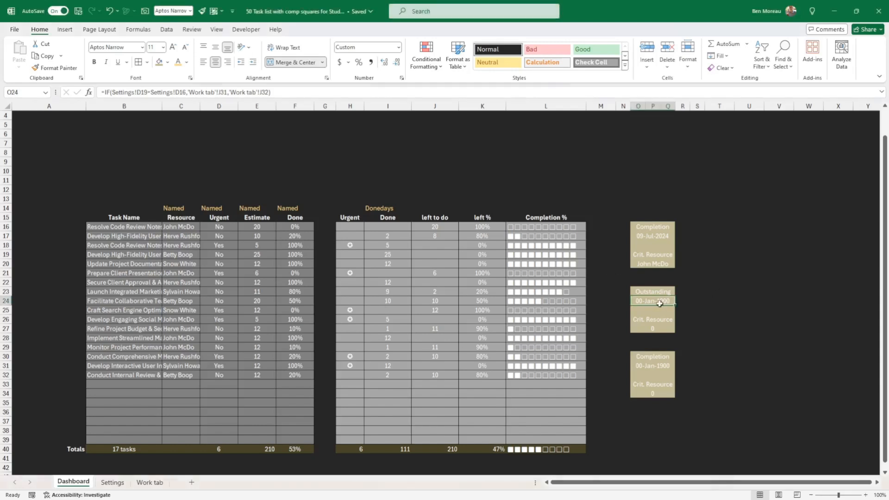
type("=")
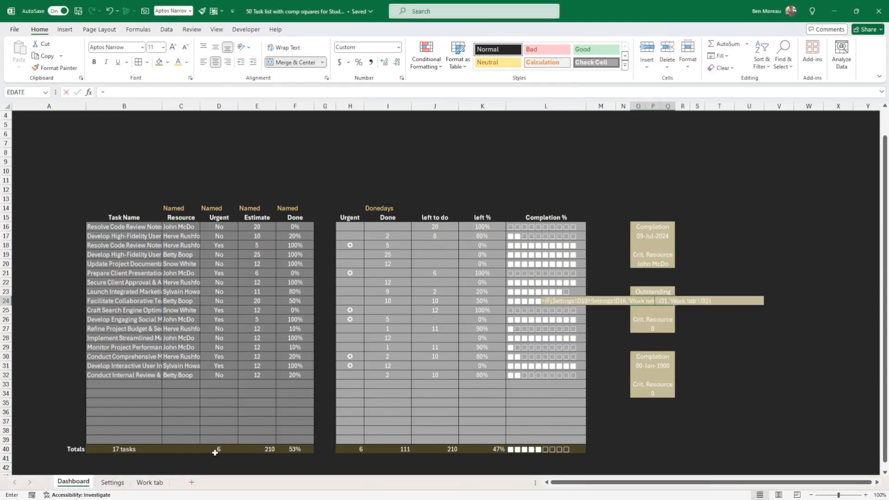
left_click(150, 481)
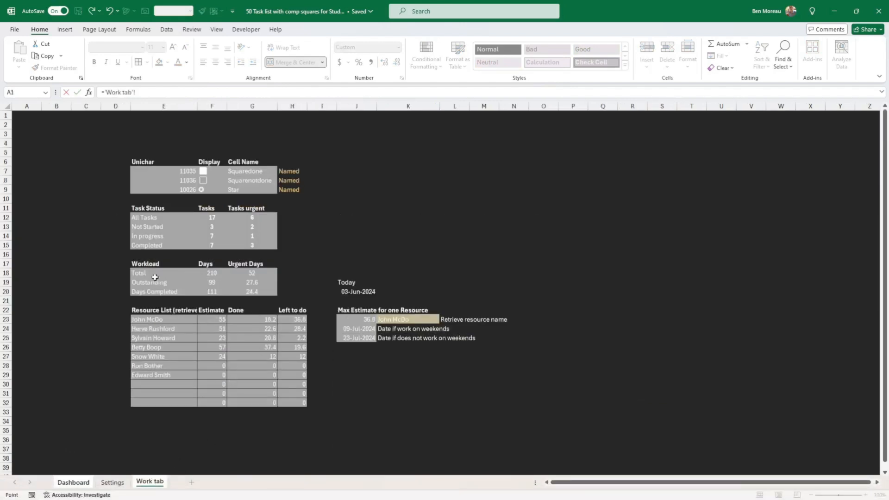
left_click(212, 282)
key("Return")
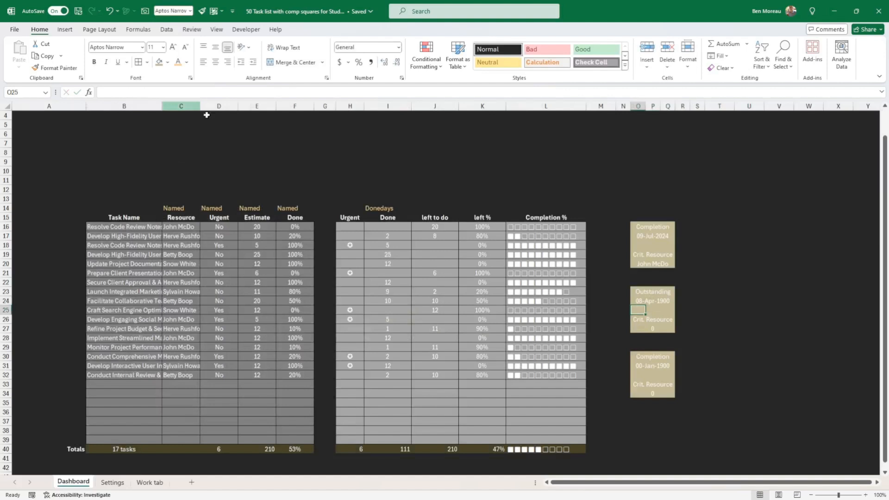
- Apply comma number format with fewer decimals to O24 and append the estimate unit to its formula with &Settings!D14
left_click(657, 301)
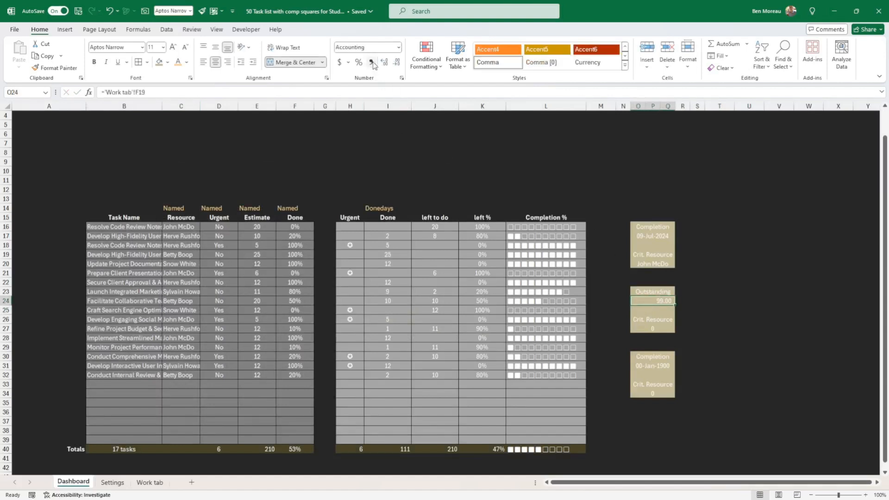
left_click(398, 63)
left_click(160, 92)
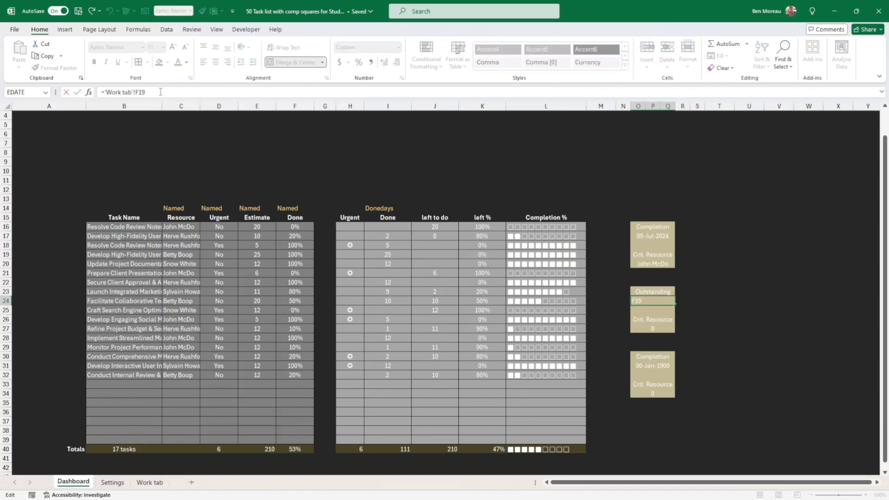
type("&")
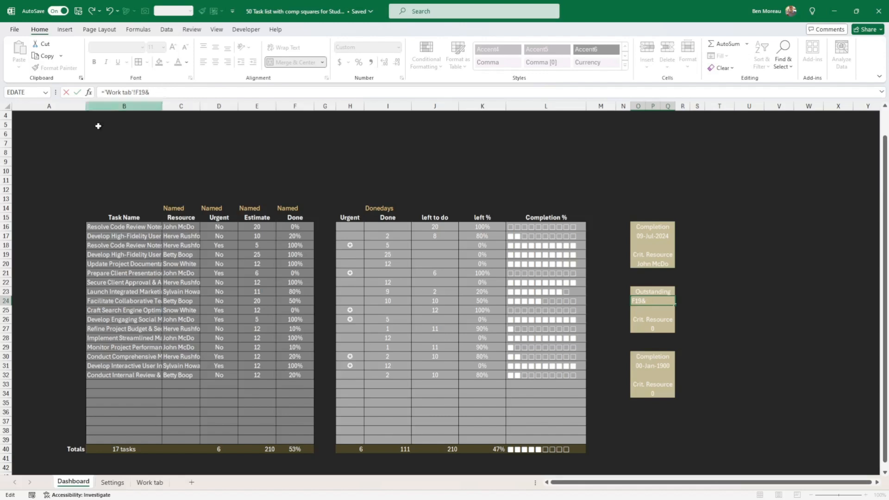
left_click(113, 483)
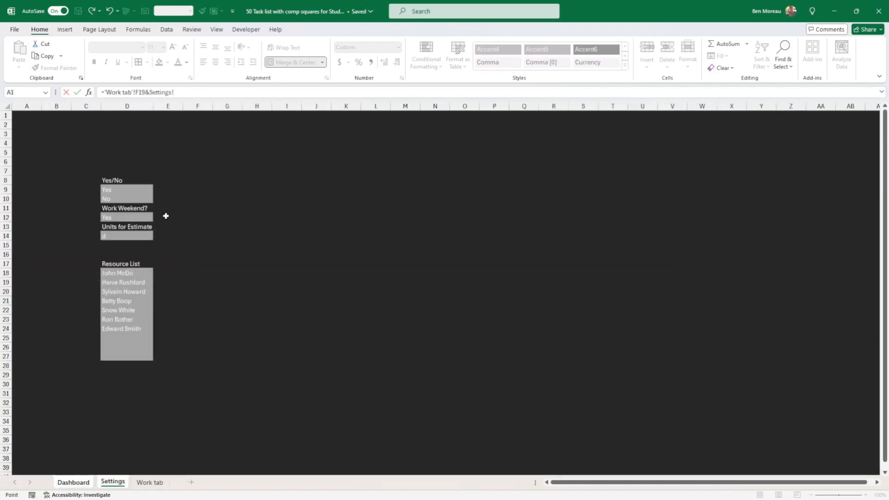
left_click(127, 235)
key("Return")
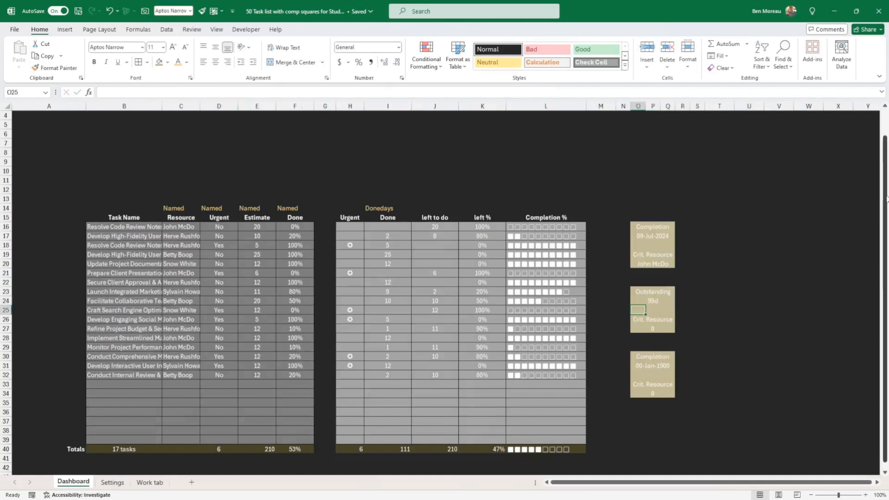
- Insert a space between figure and unit in O24, making the formula ='Work tab'!F19&" "&Settings!D14
left_click(656, 301)
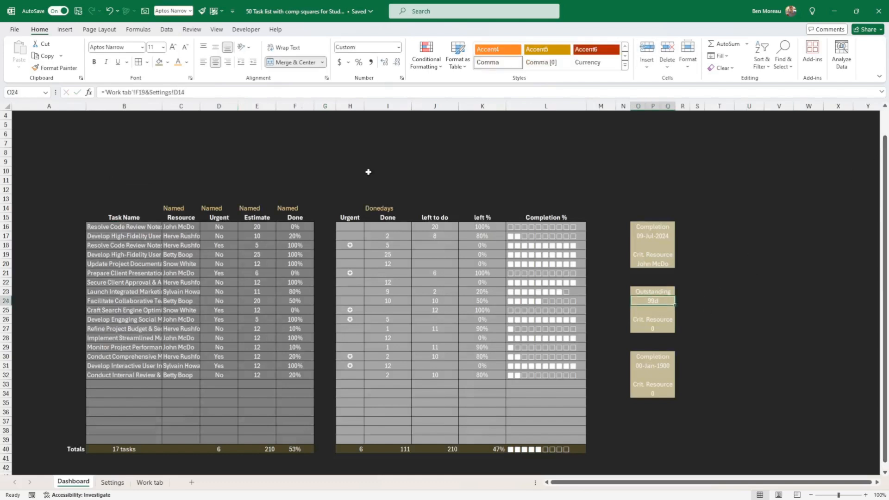
left_click(158, 92)
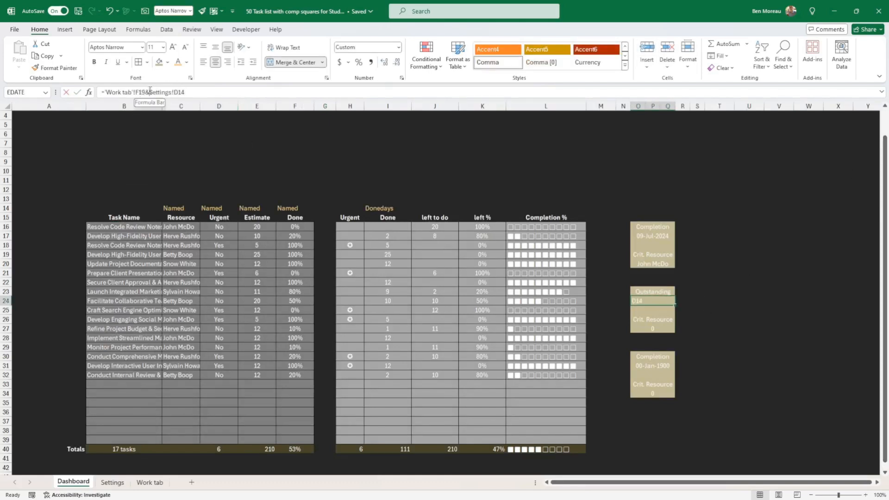
type("\" \"")
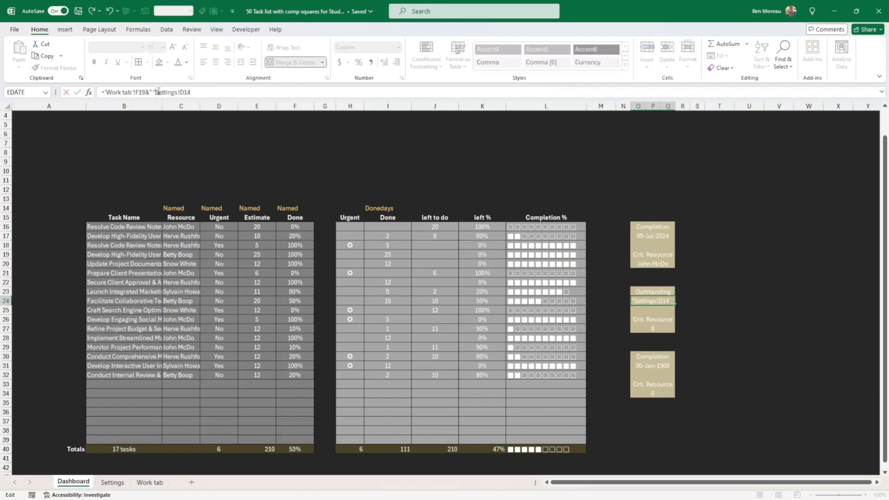
type("&")
key("ctrl+Return")
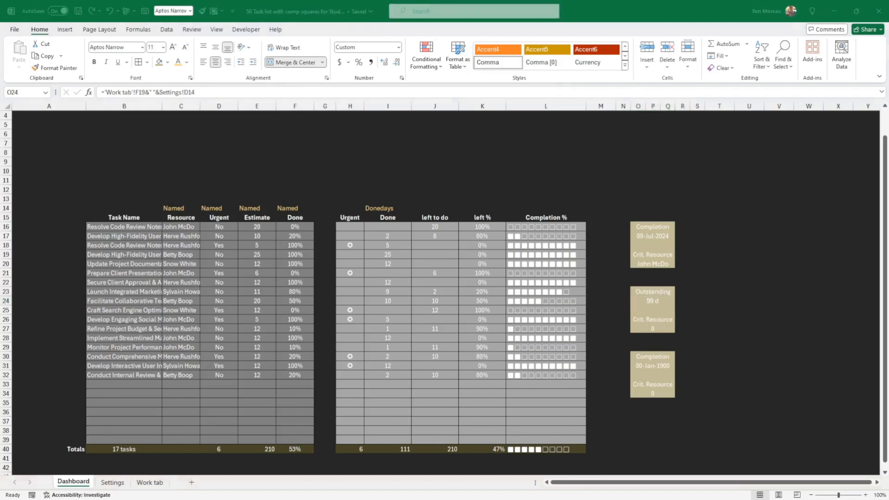
- Increase the font size of the outstanding days figure in O24 to 16
left_click(732, 326)
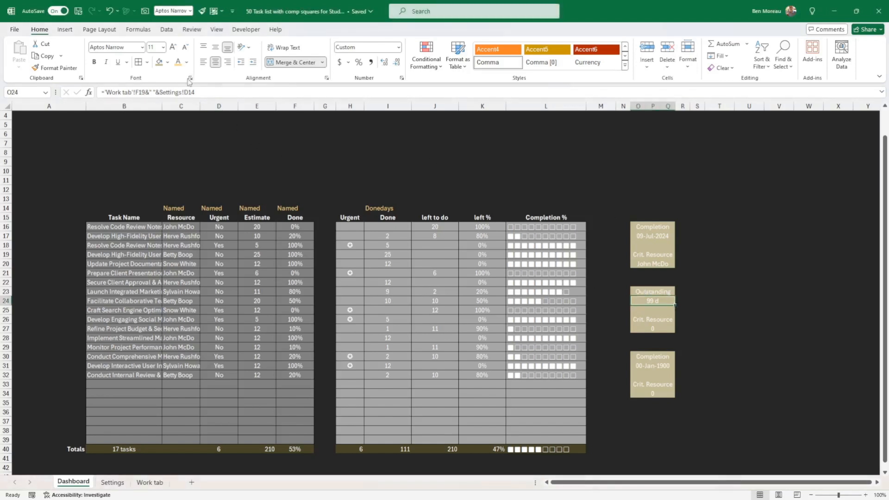
left_click(172, 46)
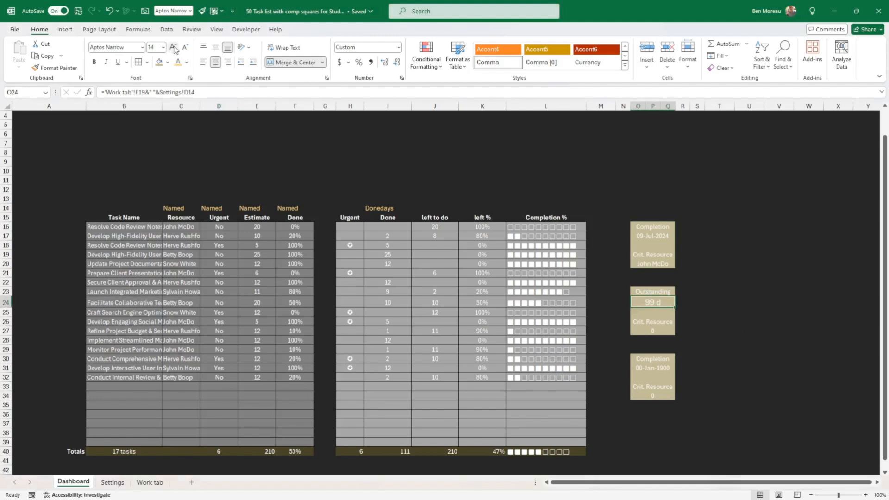
left_click(173, 47)
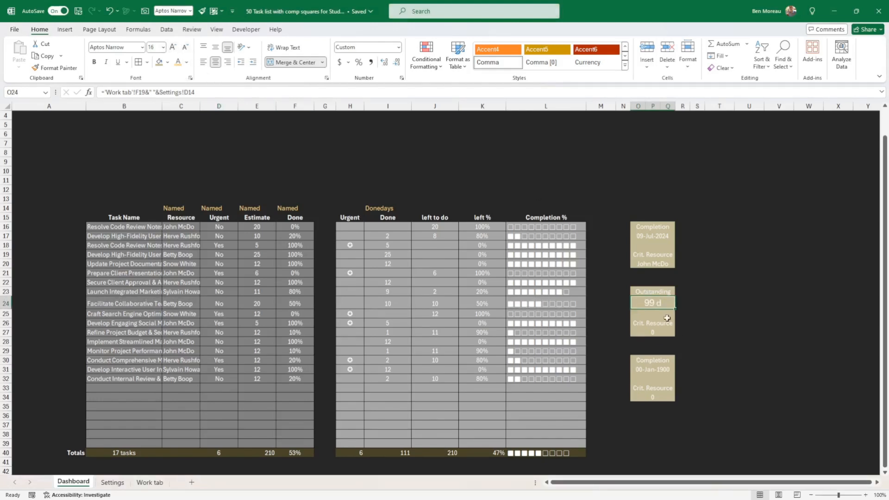
- Merge and center O24:Q25 with middle vertical alignment, and shrink row 24 to match the height of its neighbouring rows
left_click_drag(660, 301, 660, 313)
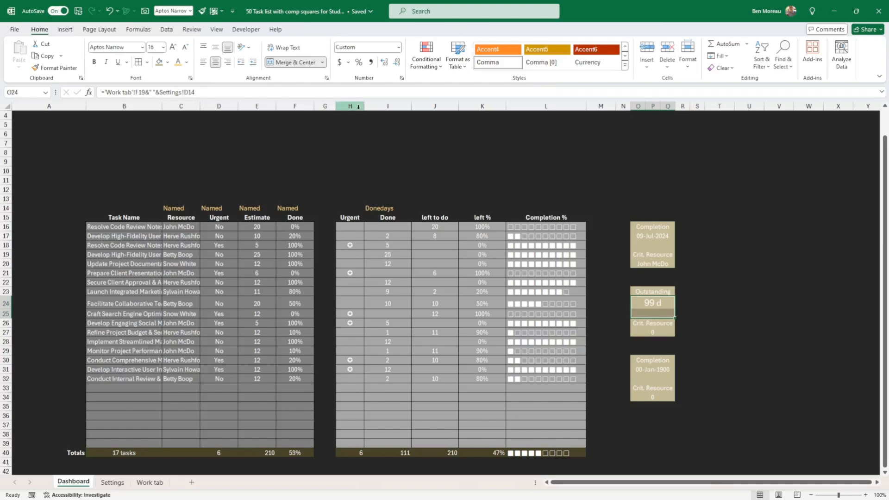
left_click(309, 62)
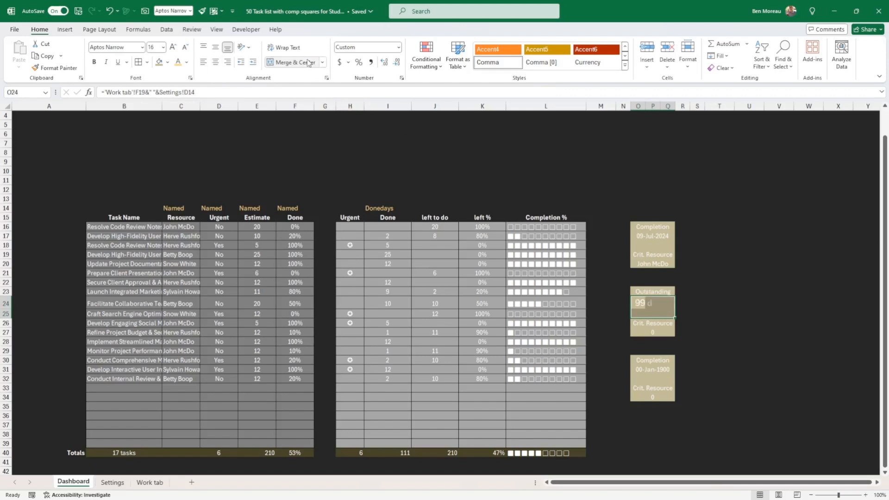
left_click(217, 62)
left_click(214, 65)
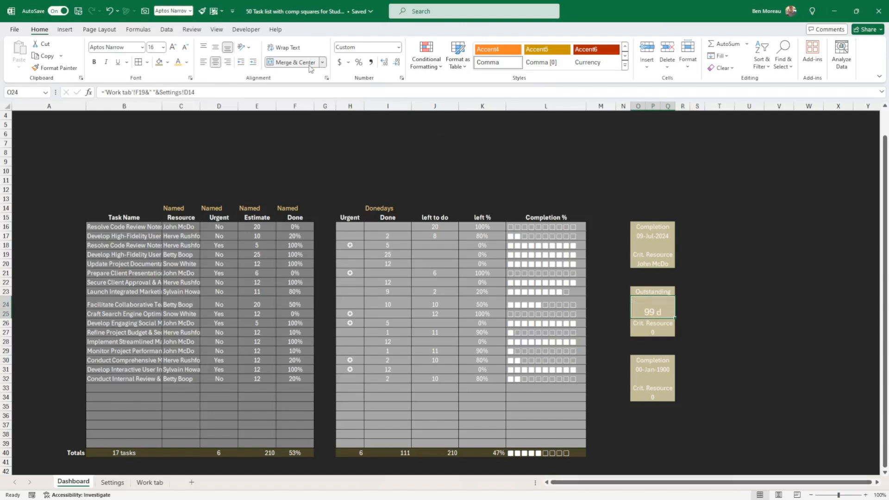
left_click(215, 48)
left_click(786, 341)
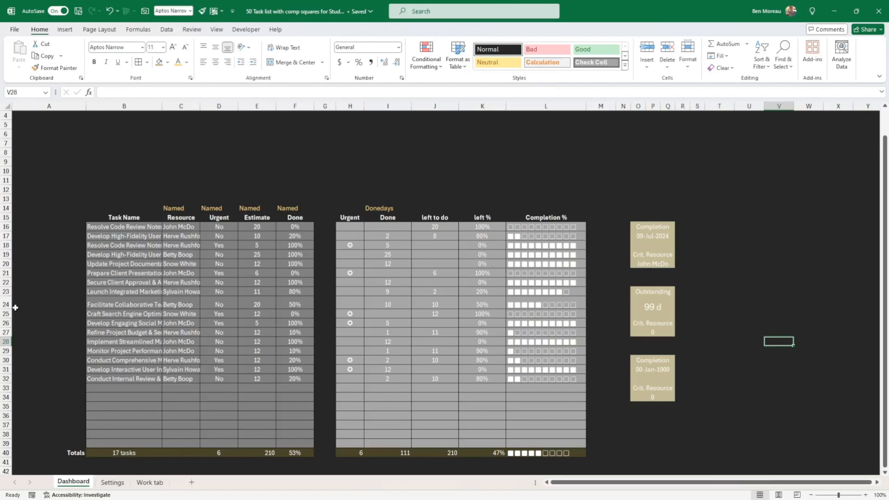
mouse_move(10, 309)
left_mouse_down()
mouse_move(11, 298)
mouse_move(10, 305)
left_mouse_up()
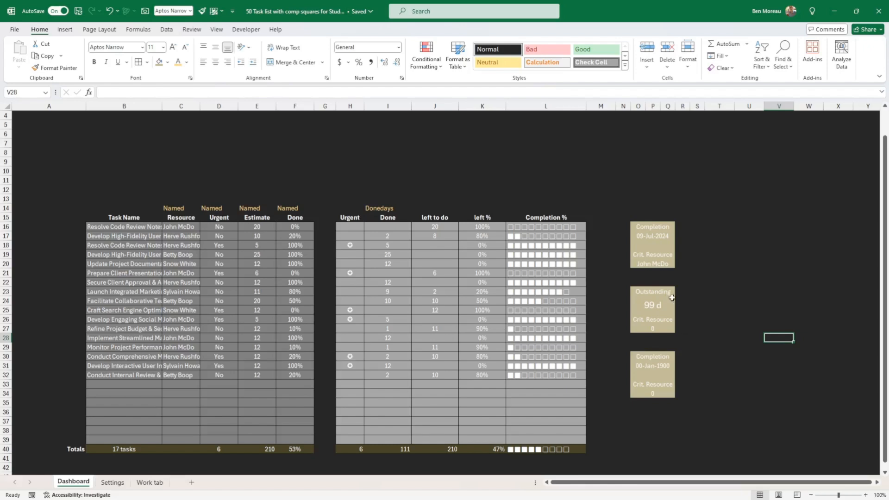
- Replace the Crit. Resource label in O26 of the Outstanding block with Urgent
left_click(661, 320)
type("U")
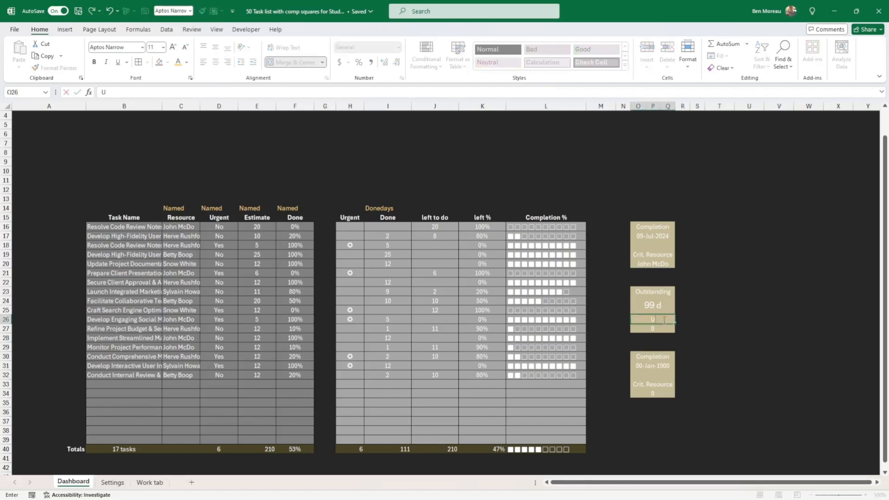
type("rgent")
key("Return")
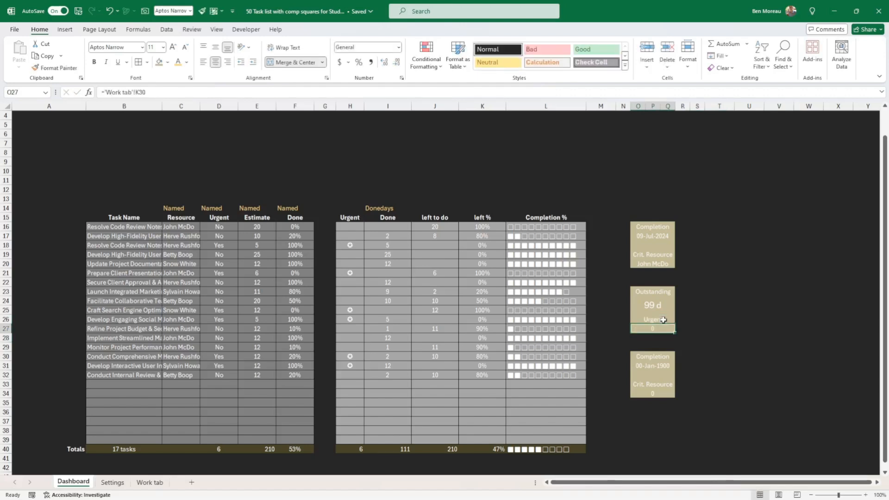
- Link the merged cell O27 under Urgent to the outstanding urgent days with ='Work tab'!G19
type("=")
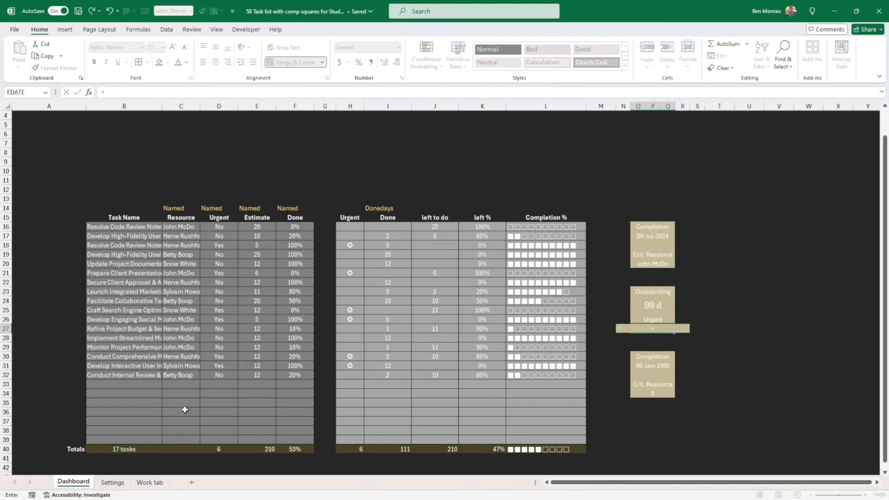
left_click(123, 483)
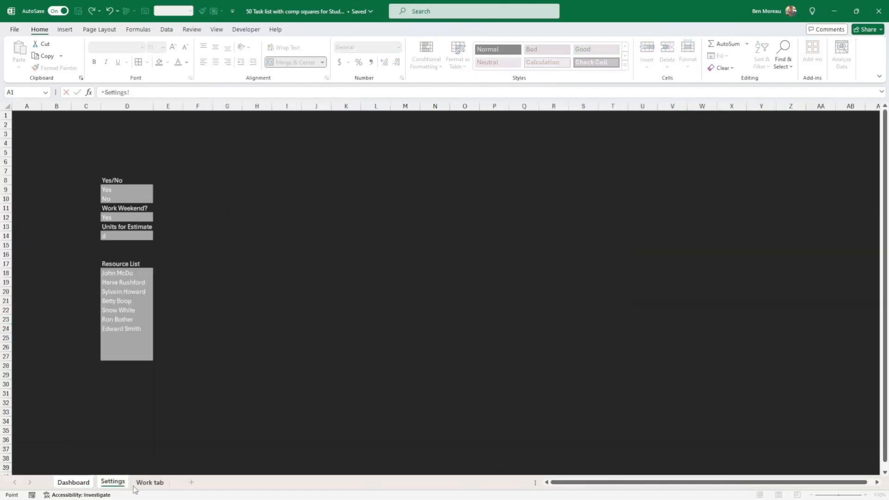
left_click(139, 485)
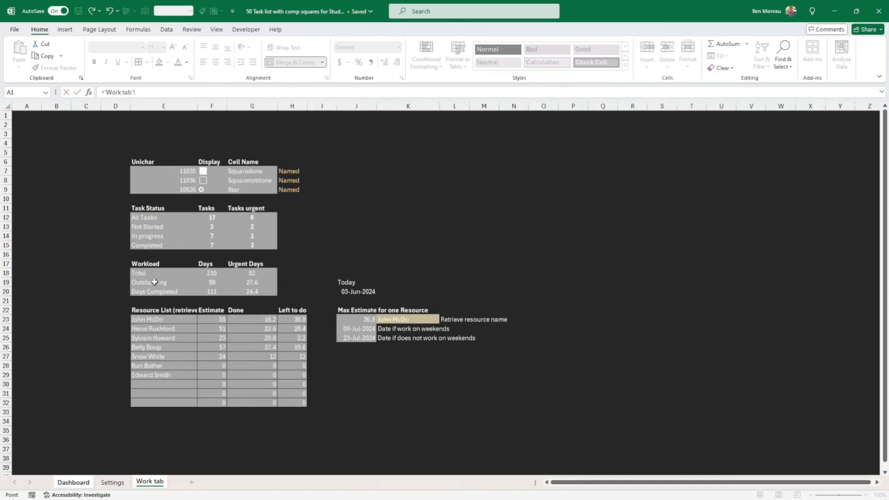
left_click(250, 282)
key("Return")
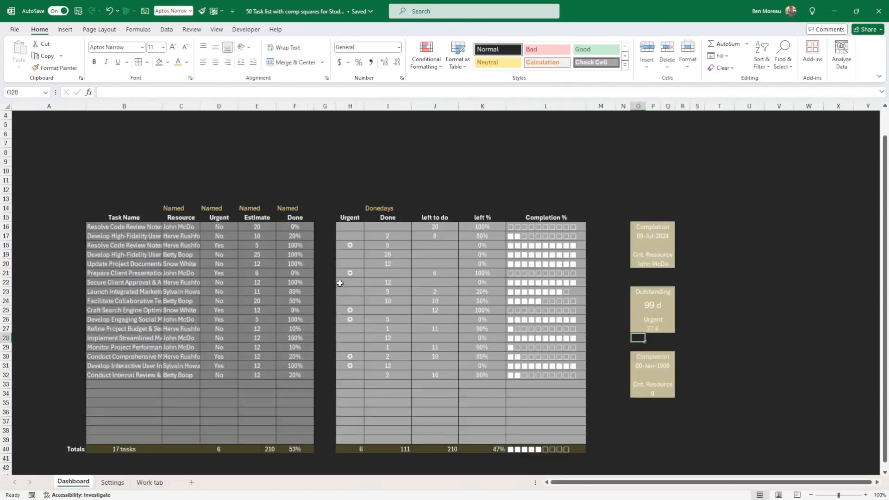
left_click(666, 329)
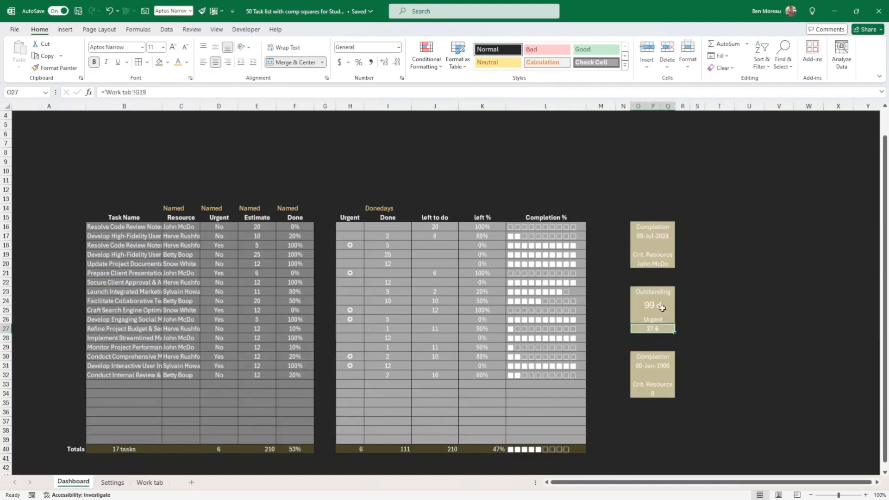
- Append a space and the unit from Settings!D14 to the urgent outstanding days formula in O27
left_click(662, 308)
left_click(666, 332)
left_click(158, 94)
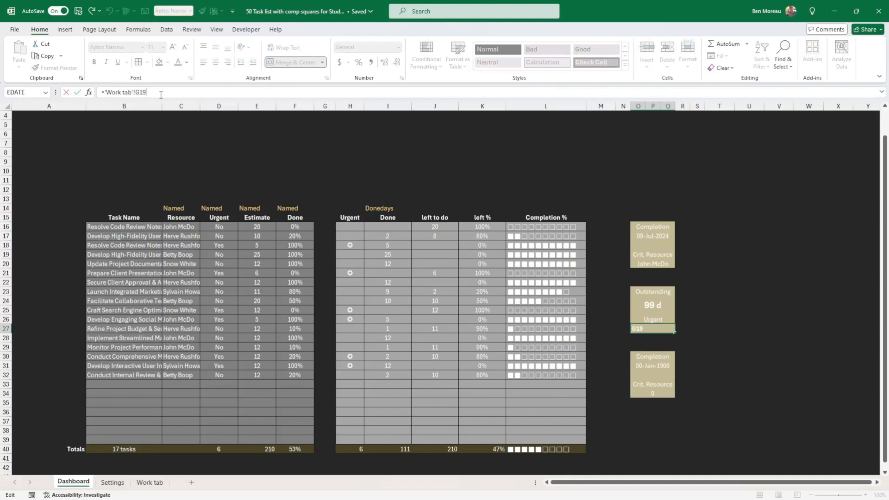
type("&\" \"&d")
key("BackSpace")
left_click(123, 485)
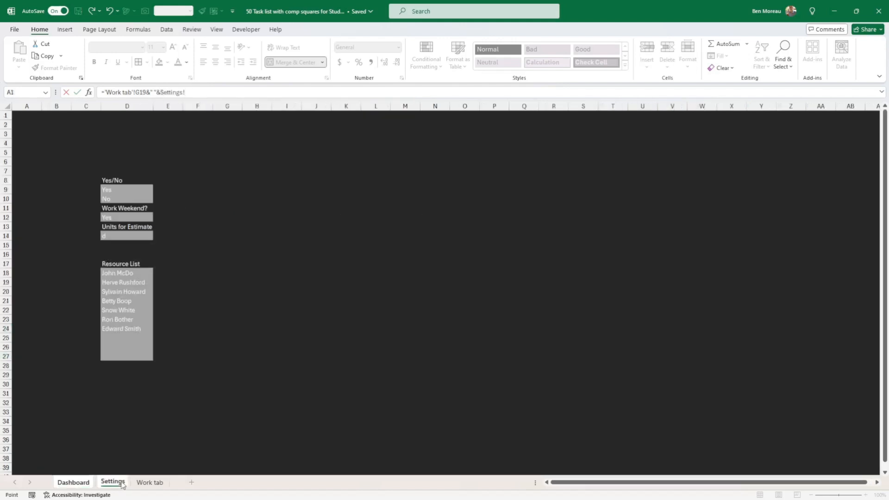
left_click(118, 236)
key("Return")
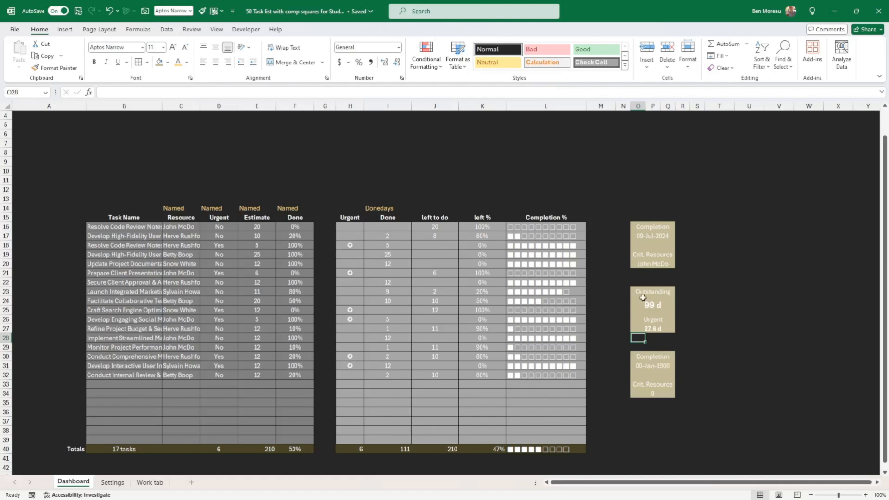
left_click_drag(647, 292, 644, 330)
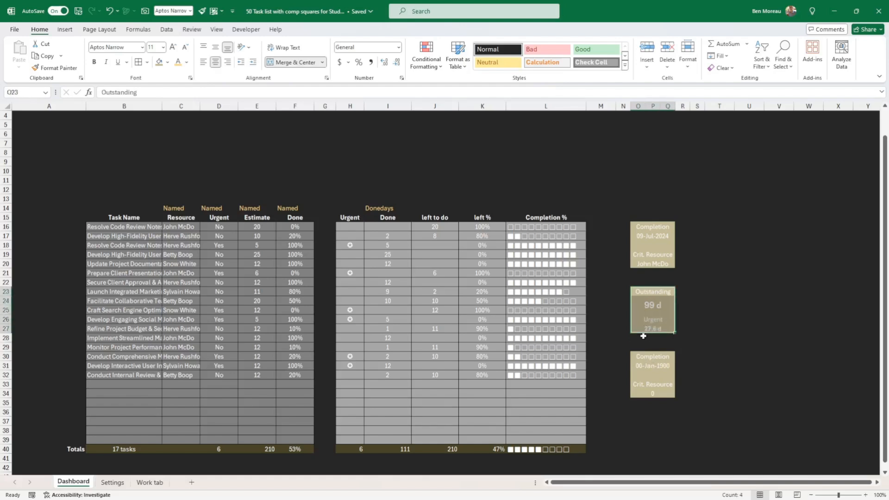
key("ctrl+c")
left_click(649, 366)
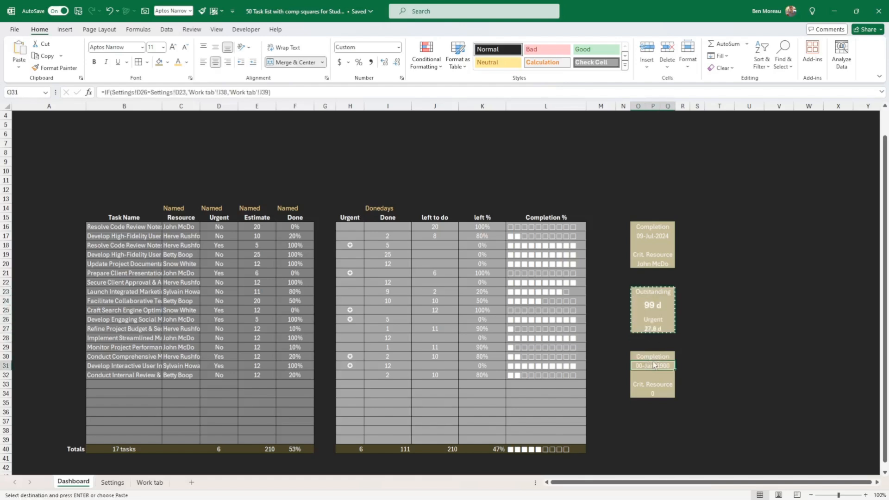
key("ctrl+v")
key("ctrl+z")
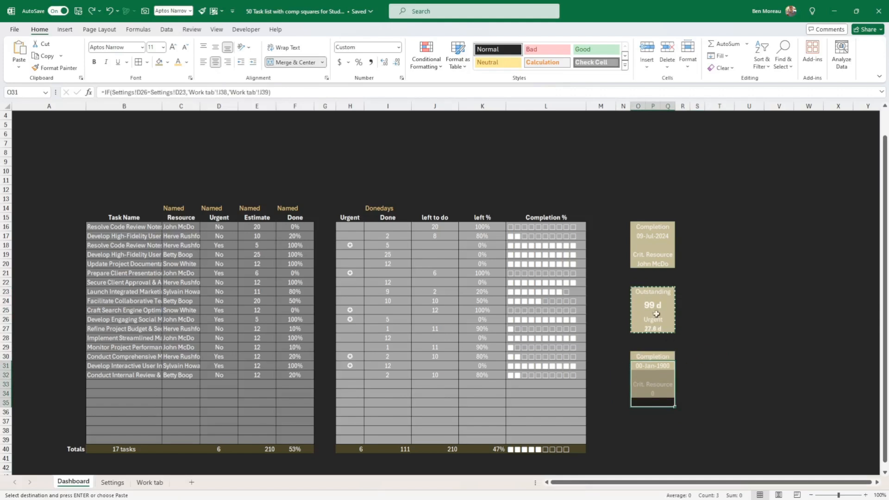
- Copy the Outstanding block O23:Q27 onto the third block starting at O30 and rename its heading Done
left_click(655, 295)
left_click_drag(655, 294, 656, 329)
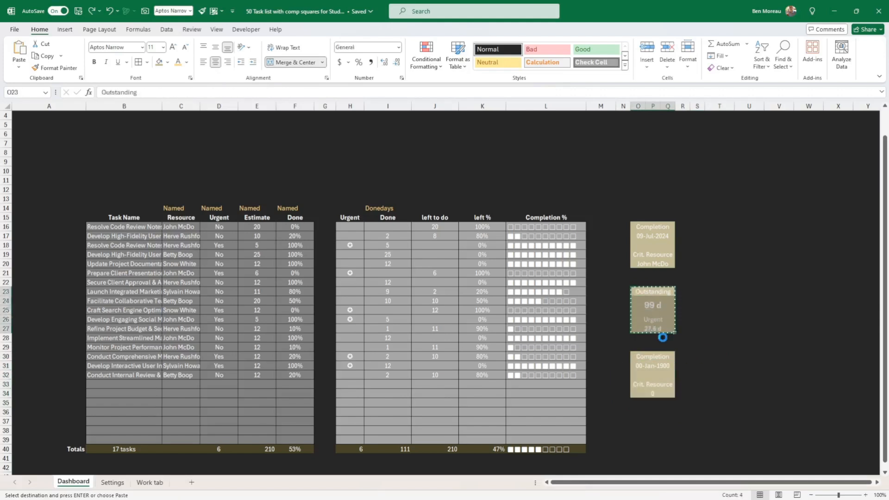
left_click(661, 358)
key("ctrl+v")
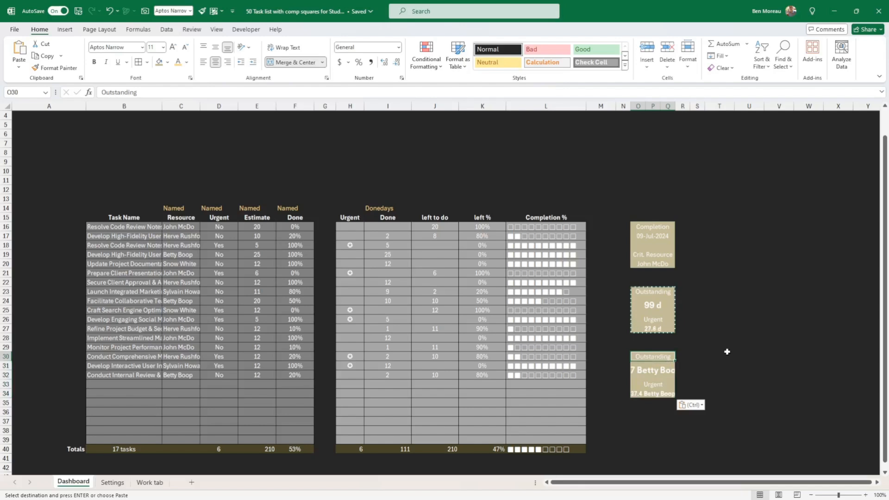
type("Do")
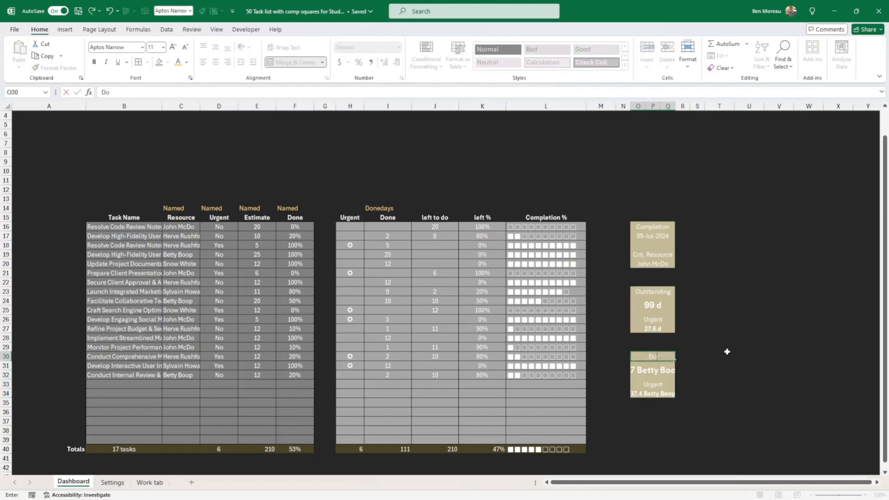
type("ne")
key("Return")
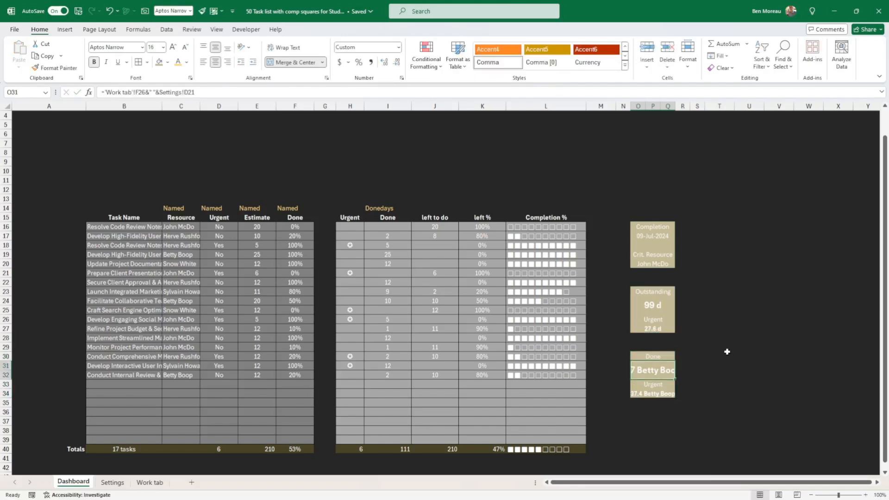
- Replace the first reference in the Done block's O31 formula with the completed days in 'Work tab'!F20
left_click(145, 91)
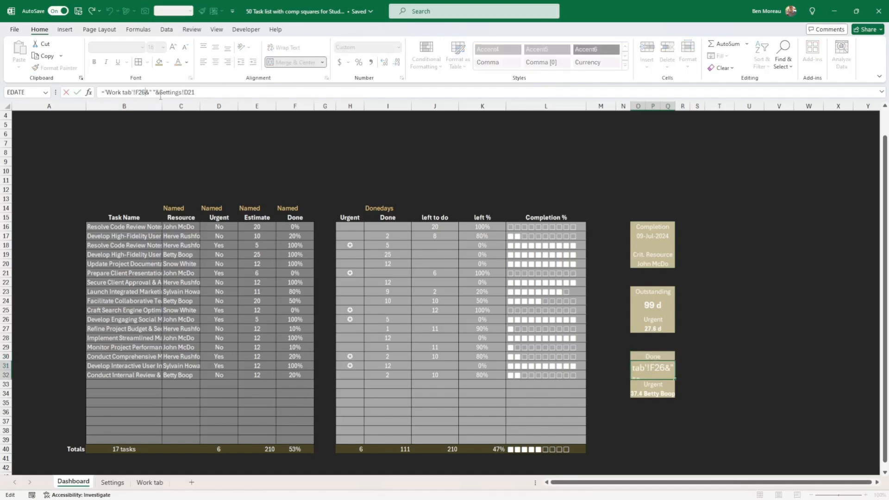
key("BackSpace")
key("BackSpace")
key("BackSpace")
key("BackSpace")
key("BackSpace")
key("BackSpace")
key("BackSpace")
key("BackSpace")
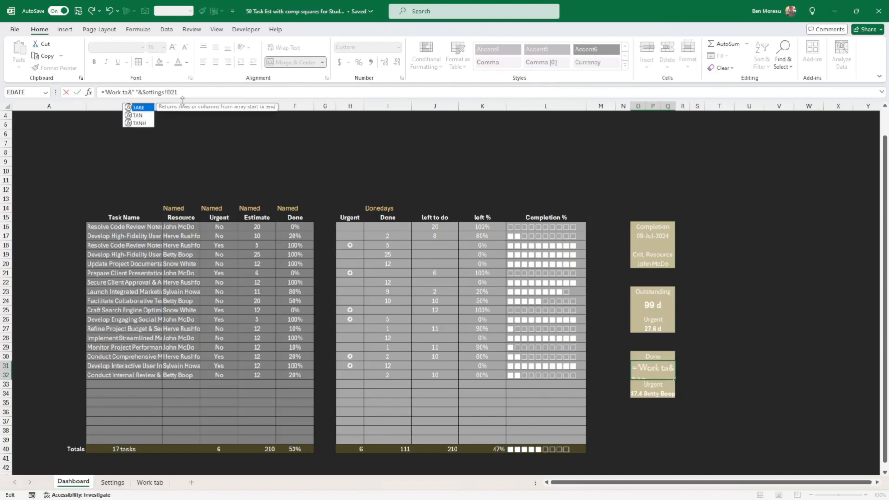
key("BackSpace")
key("BackSpace")
key("BackSpace")
key("BackSpace")
key("BackSpace")
key("BackSpace")
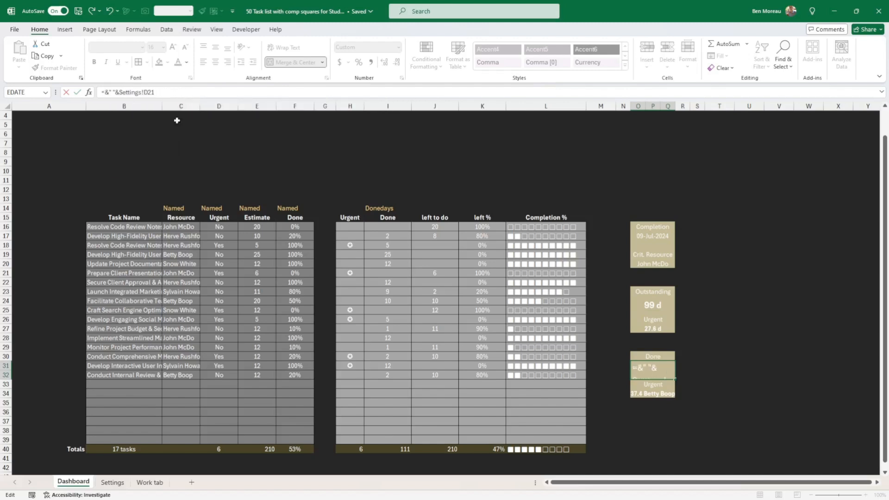
left_click(150, 482)
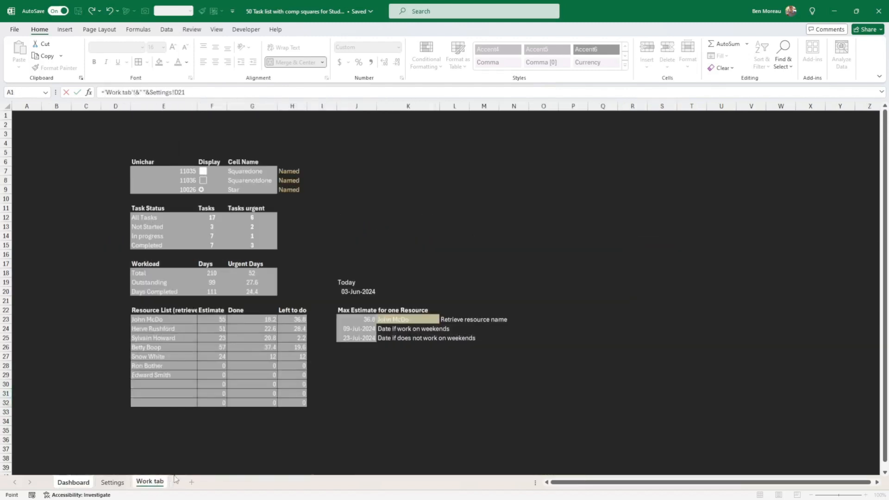
left_click(212, 291)
key("Return")
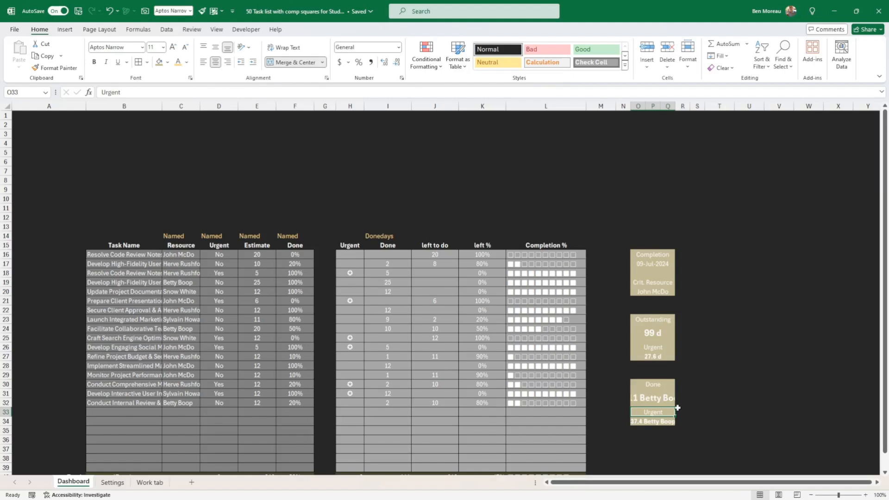
- Point the unit reference in the Done block's O31 formula to Settings!D14
left_click(666, 399)
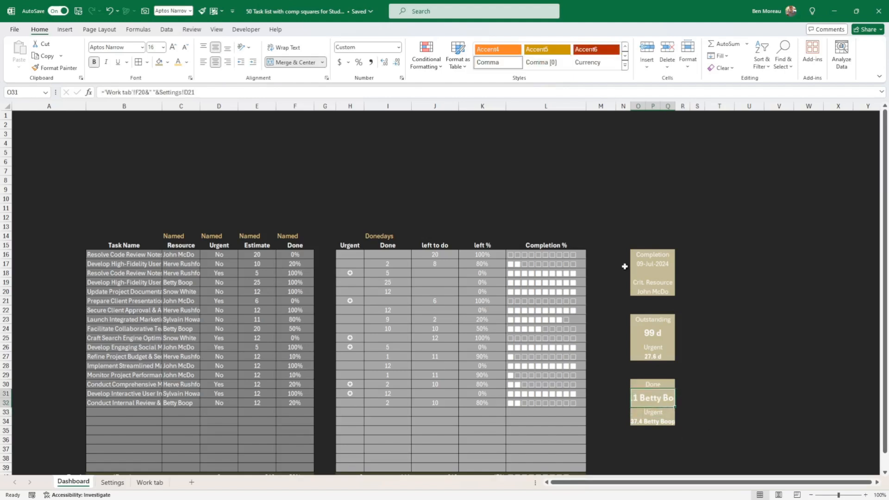
left_click(198, 91)
key("BackSpace")
key("BackSpace")
key("BackSpace")
key("BackSpace")
key("BackSpace")
key("BackSpace")
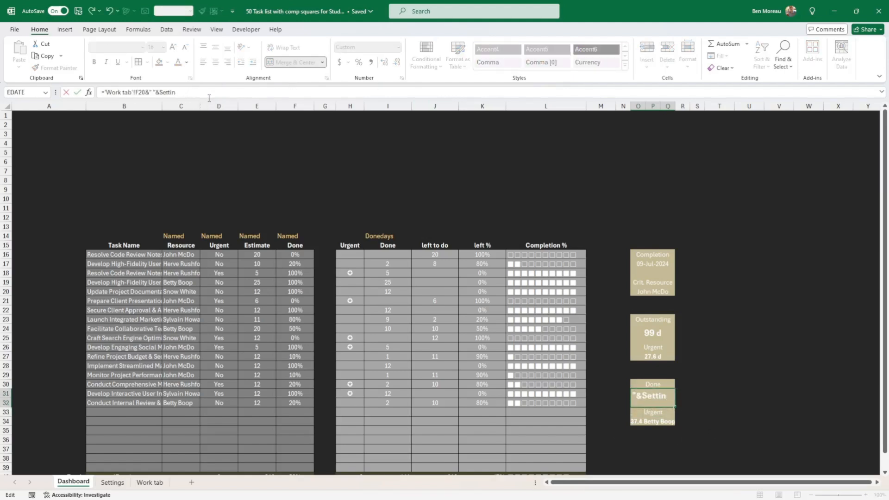
key("BackSpace")
key("BackSpace")
key("BackSpace")
key("BackSpace")
key("BackSpace")
key("BackSpace")
left_click(112, 482)
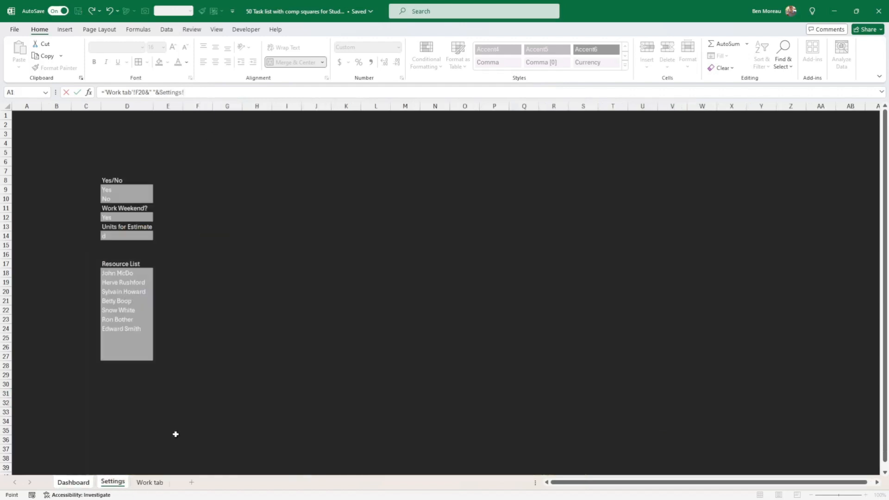
left_click(112, 235)
key("Return")
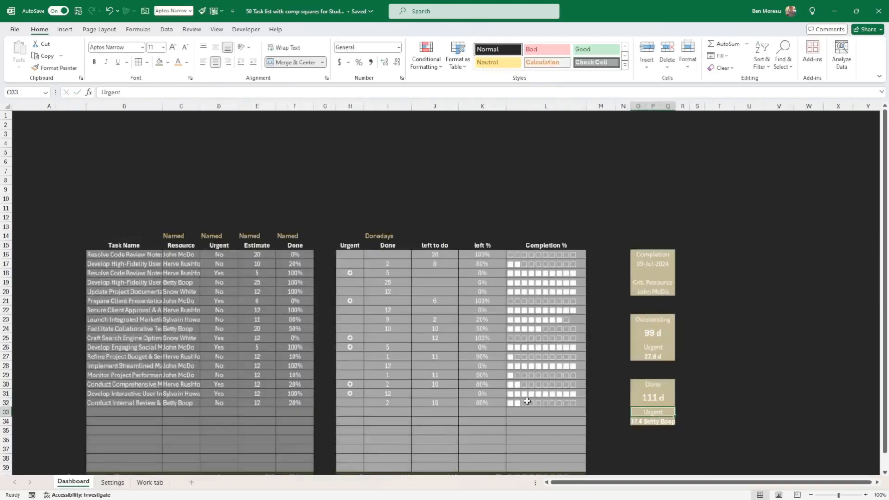
- Make the unit reference in O27 absolute as Settings!$D$14 and copy that cell to O34 in the Done block
left_click(665, 424)
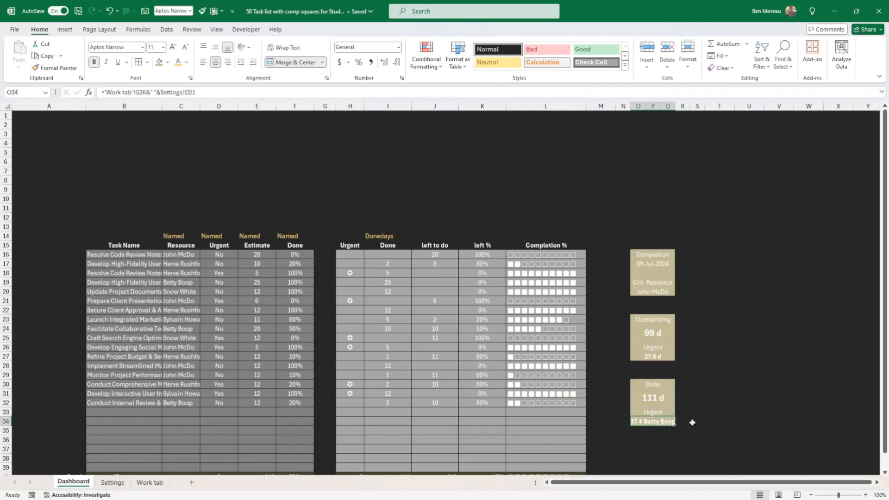
left_click(658, 358)
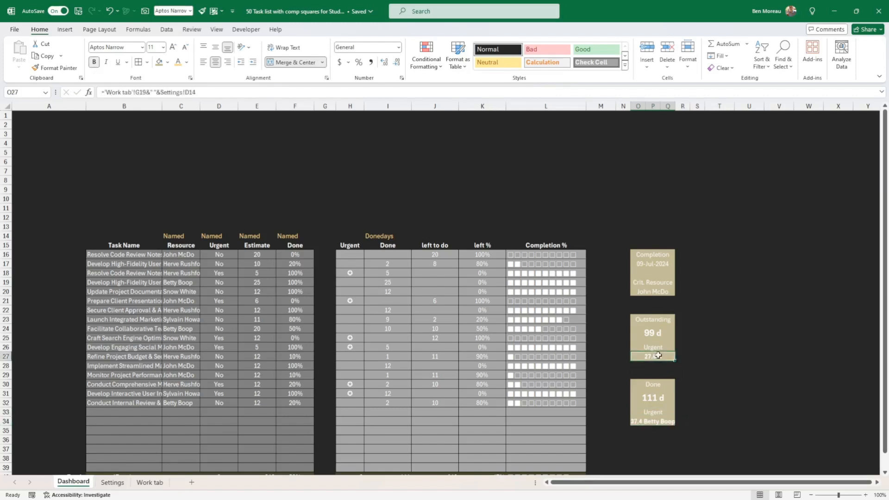
left_click(207, 92)
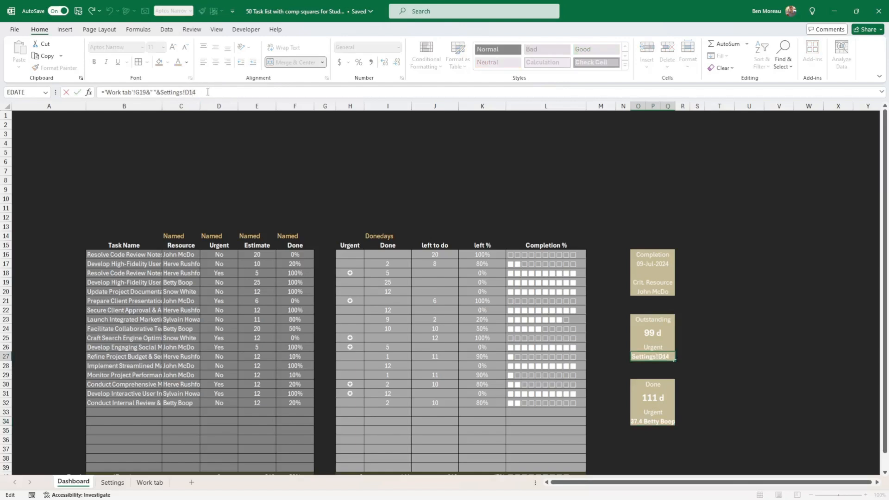
key("Return")
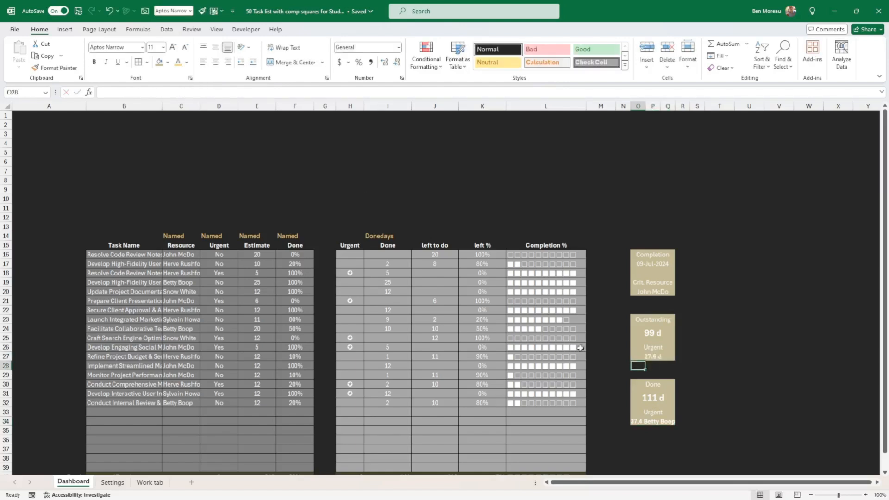
left_click(666, 357)
left_click_drag(676, 361, 672, 423)
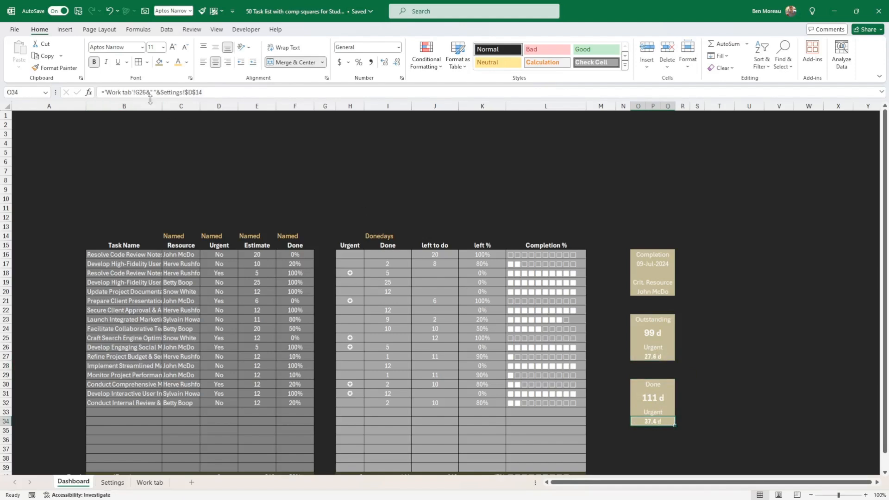
- Change the O34 formula under Urgent in the Done block to use the urgent completed days in 'Work tab'!G20
left_click(150, 482)
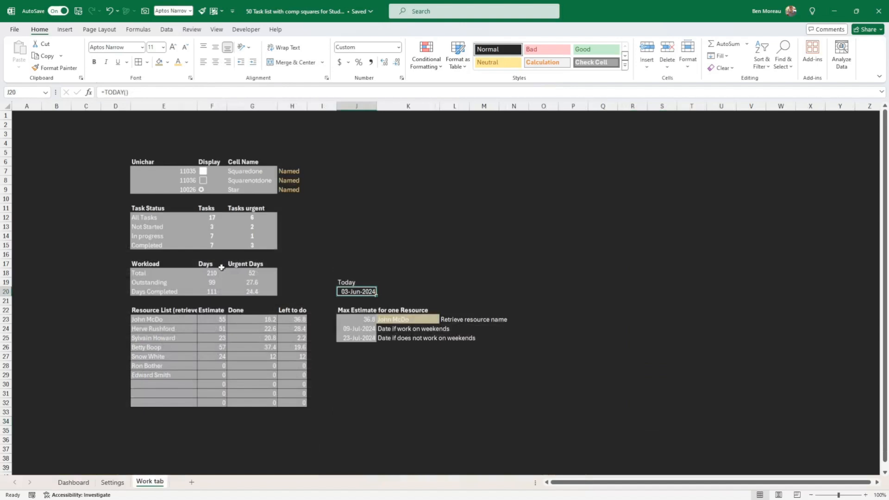
left_click(252, 292)
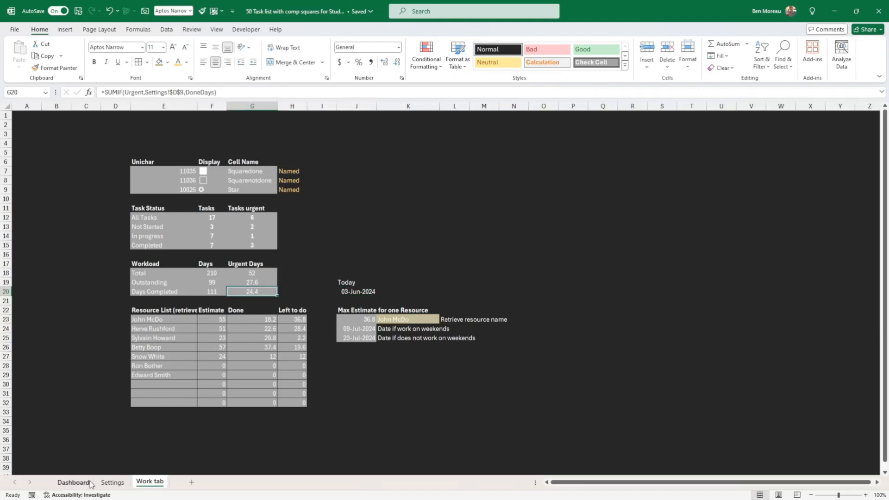
left_click(73, 482)
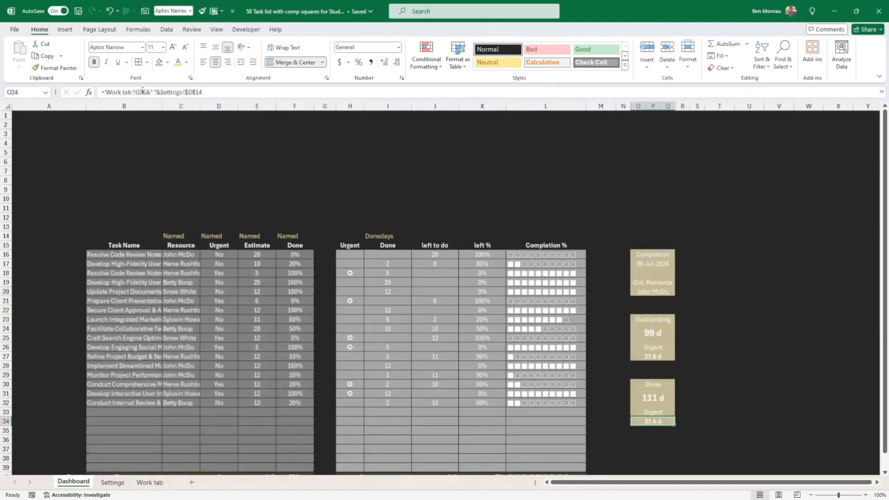
key("ctrl+z")
key("ctrl+z")
key("ctrl+z")
- Make the completion date in O17 and the critical resource name in O20 bold
left_click(653, 255)
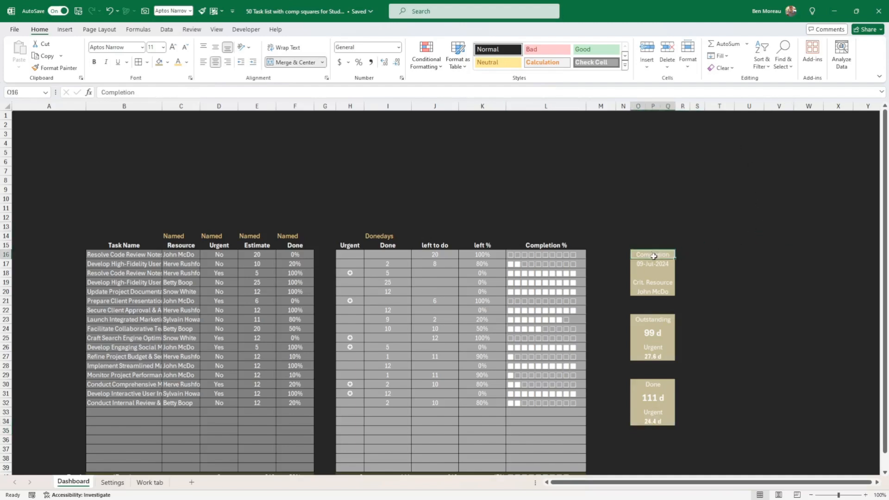
left_click(661, 265)
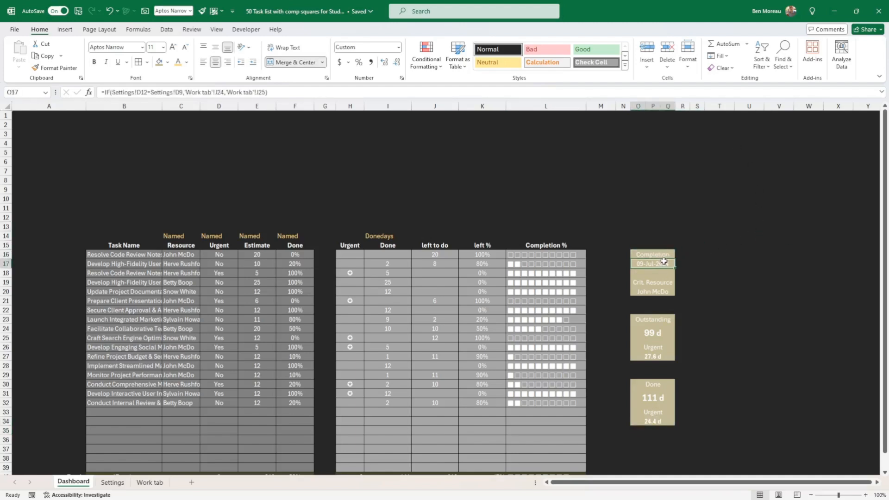
key("ctrl+b")
left_click(667, 293)
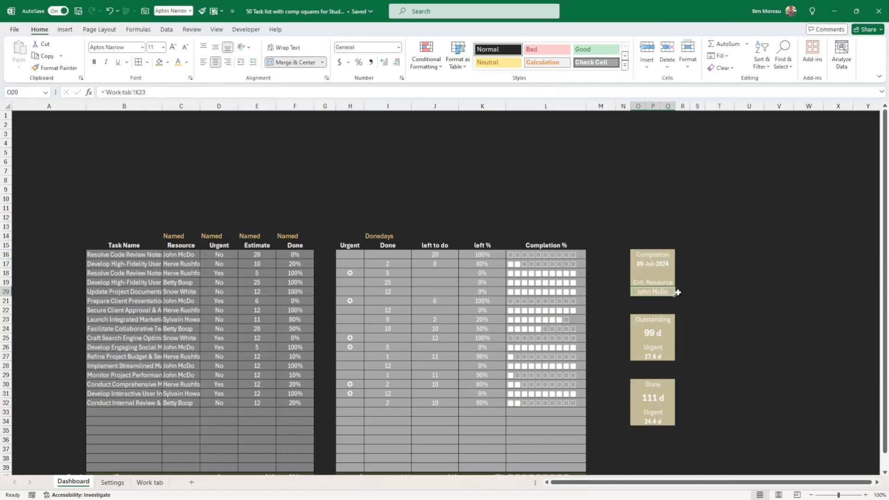
key("ctrl+b")
- Merge and center the completion date across O17:Q18 at font size 12 with middle vertical alignment
left_click(664, 266)
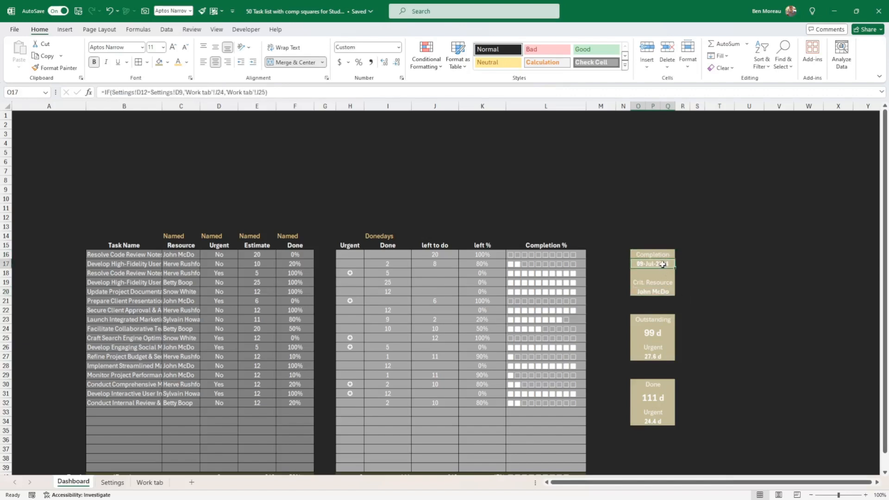
left_click_drag(663, 267, 663, 273)
left_click(295, 63)
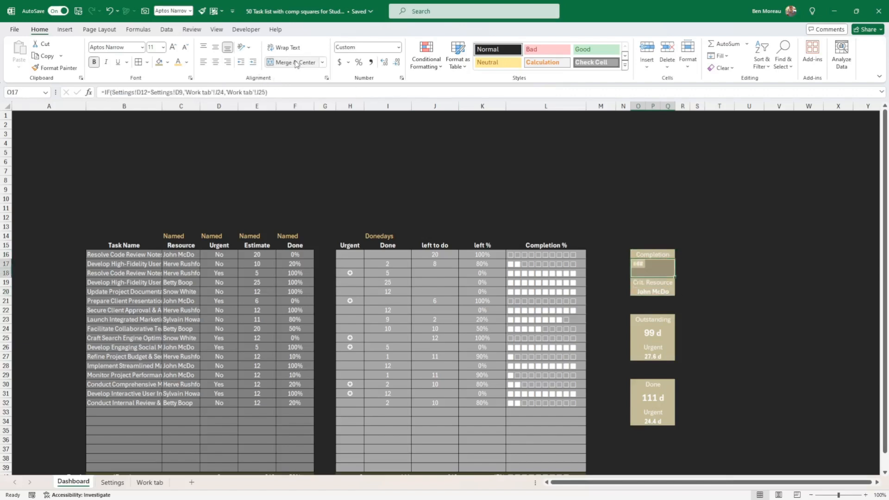
left_click(174, 48)
left_click(174, 48)
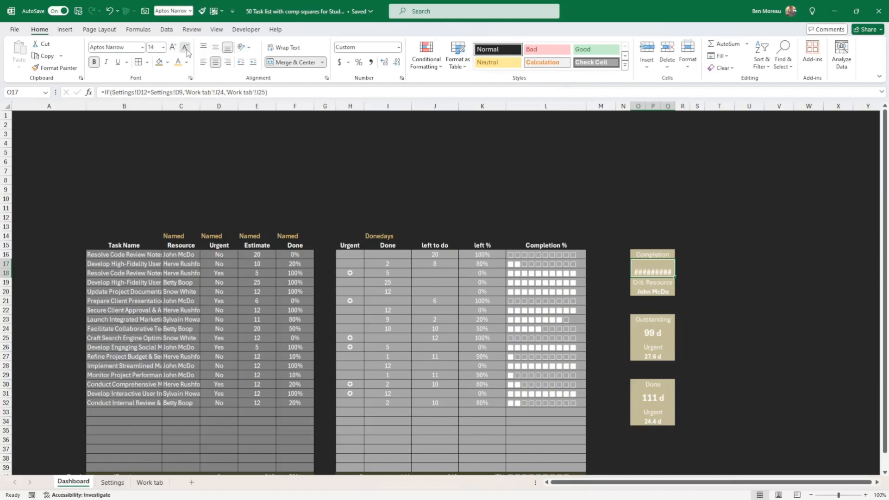
left_click(185, 47)
left_click(215, 48)
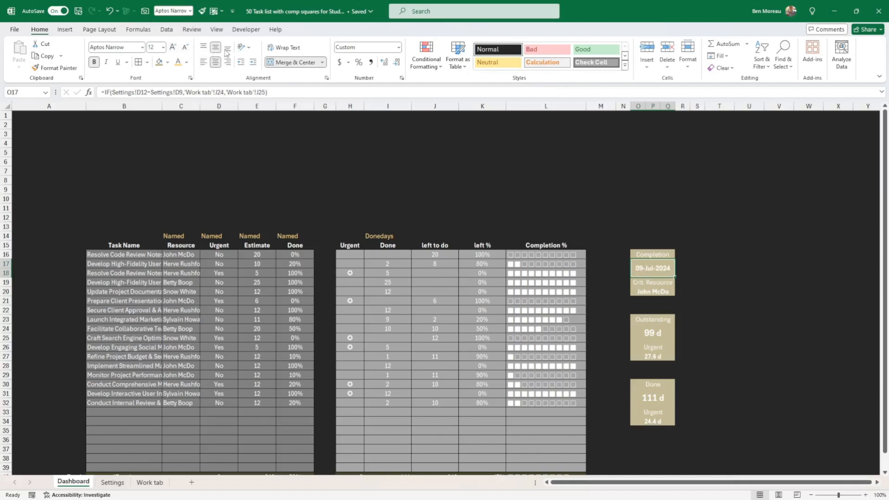
left_click(747, 258)
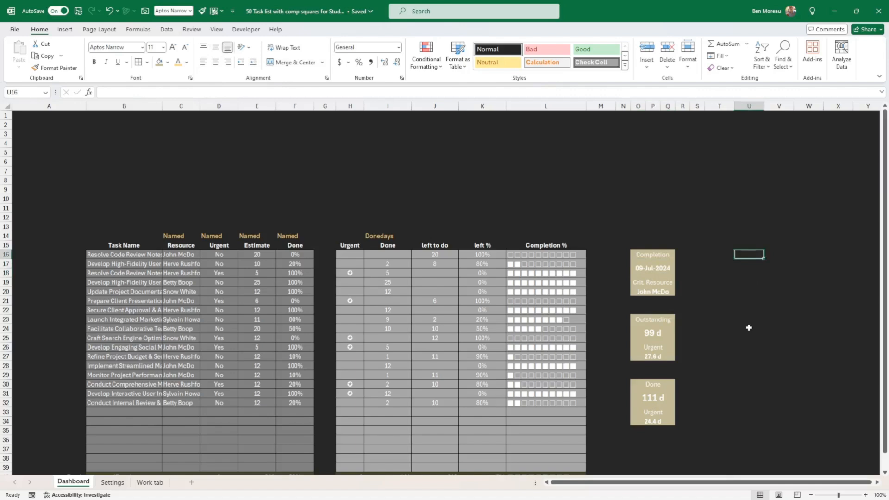
left_click(697, 440)
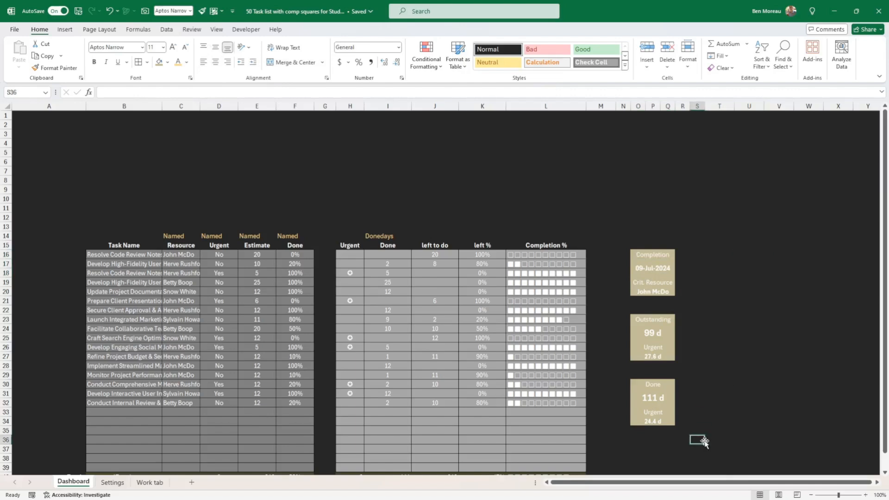
left_click(743, 392)
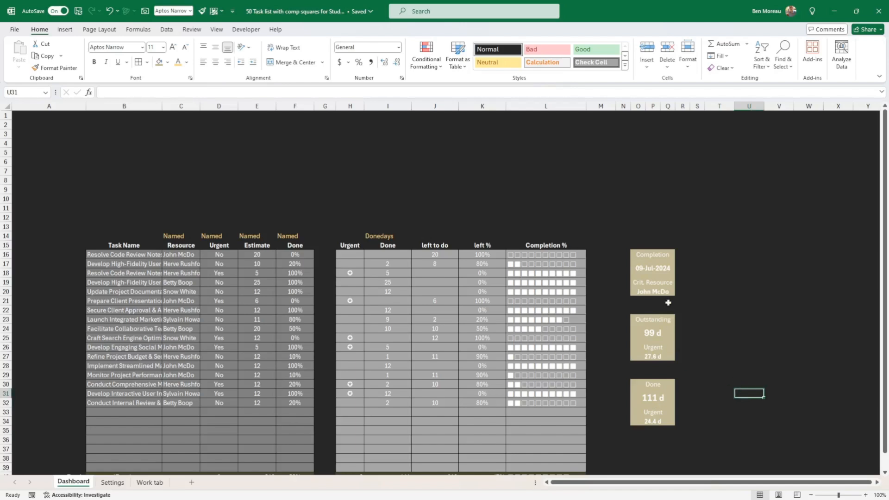
left_click(628, 274)
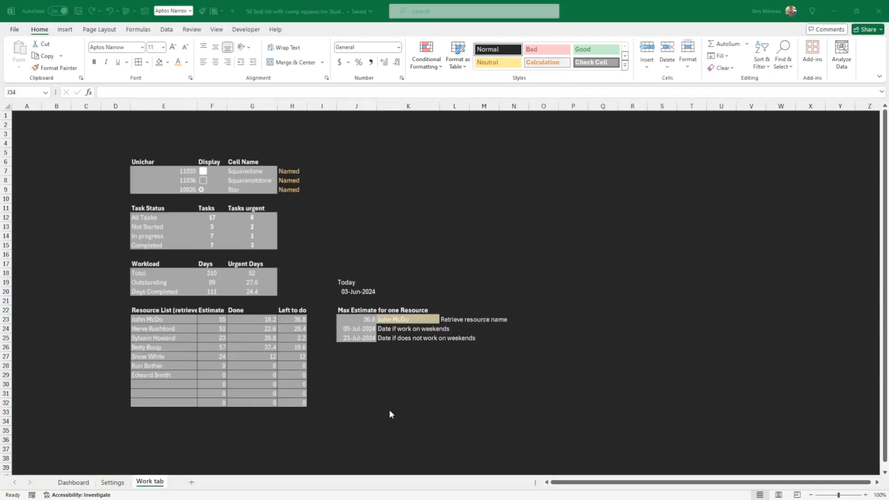
left_click(459, 405)
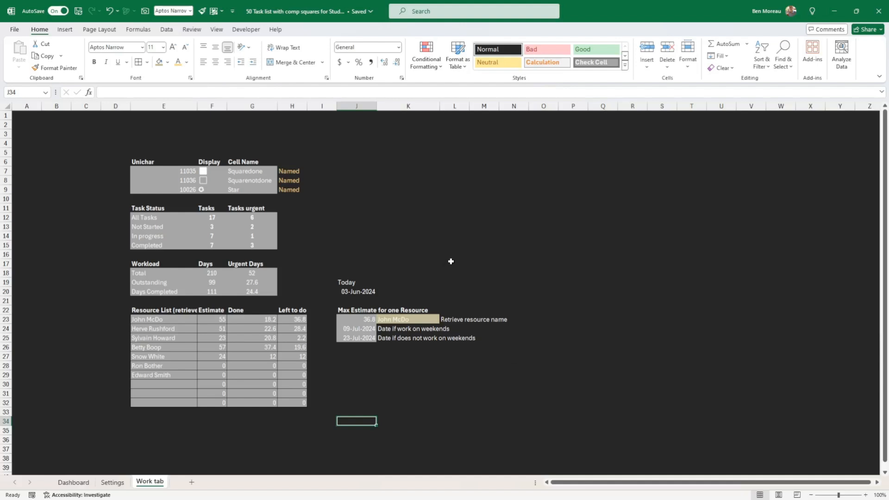
left_click(464, 236)
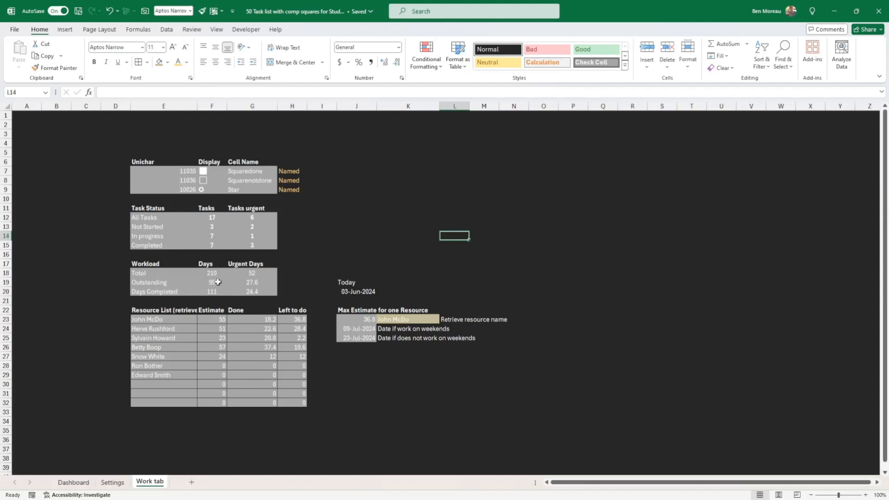
- Insert a 2-D pie chart of the outstanding and completed workload days in F19:F20
left_click_drag(218, 282, 216, 292)
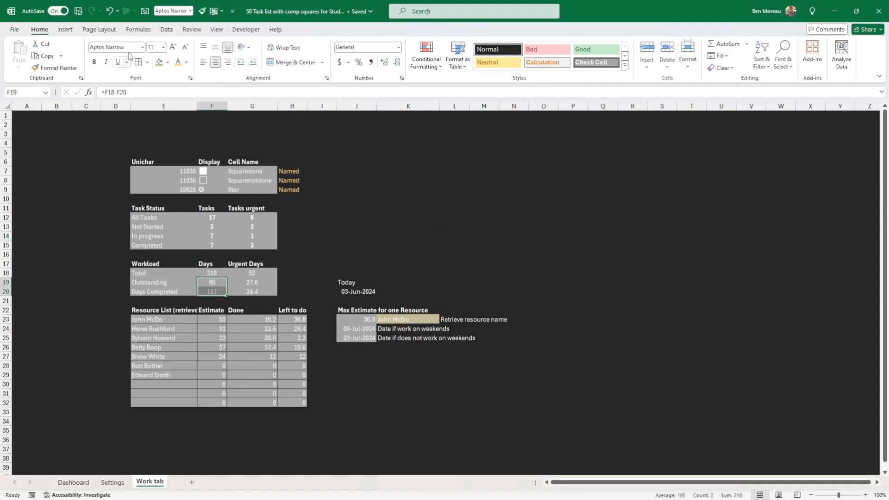
left_click(65, 29)
left_click(278, 69)
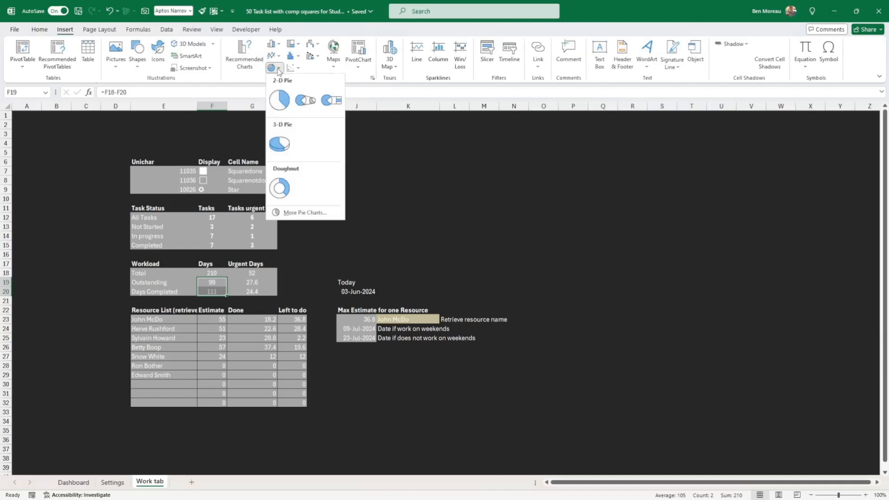
left_click(280, 100)
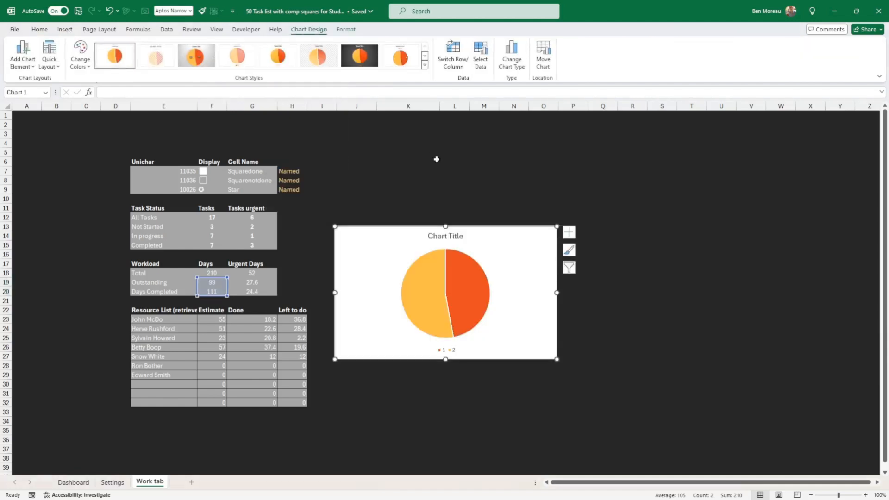
- Move the workload pie chart below the max estimate table and shrink it to fit the space there
left_click_drag(484, 227, 483, 320)
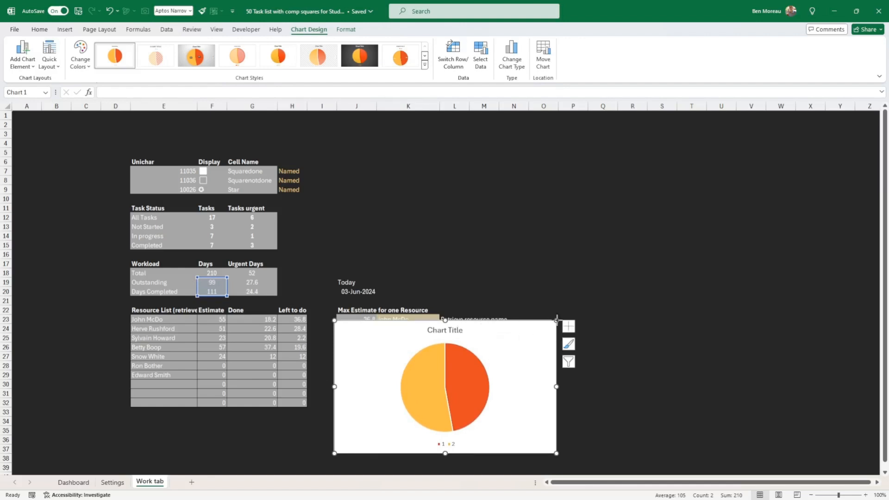
left_click_drag(557, 320, 512, 363)
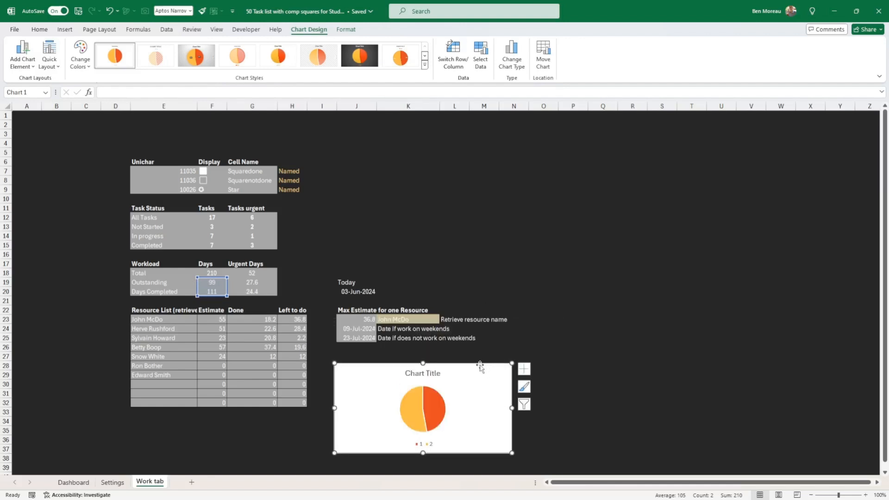
left_click(428, 241)
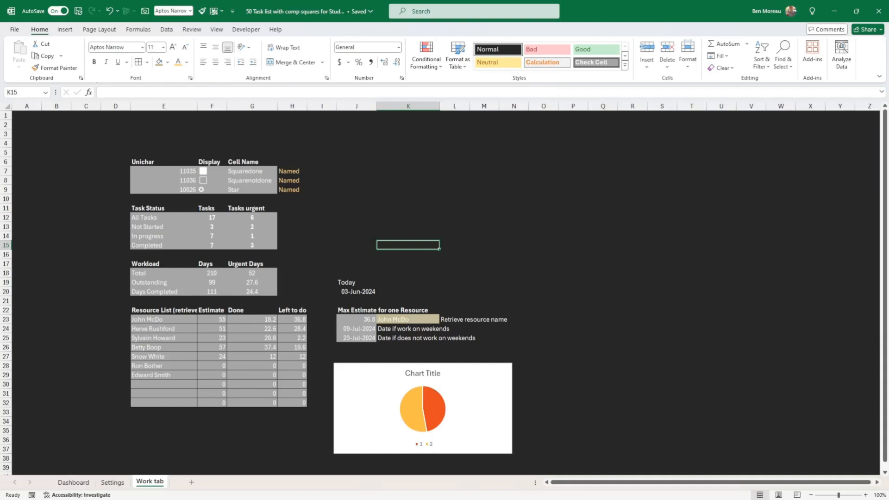
- Insert a 2-D pie chart of the urgent task counts in G13:G15 and reduce the chart's width
left_click(317, 237)
left_click_drag(249, 226, 250, 243)
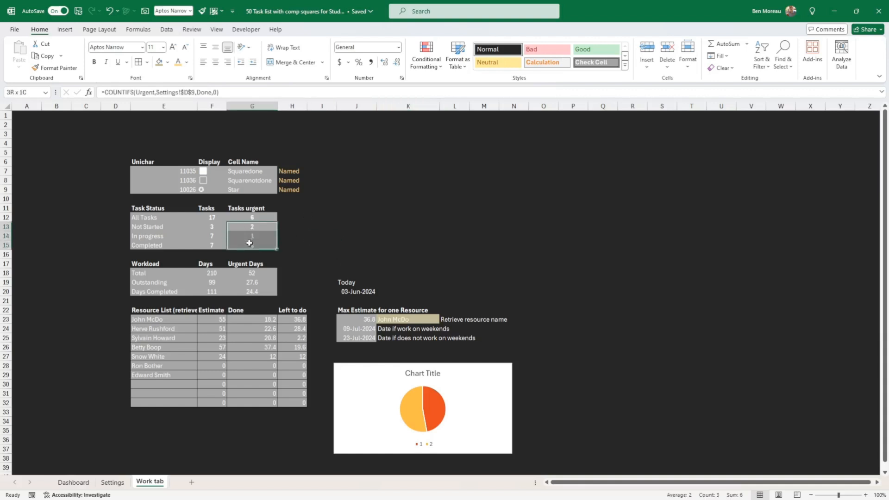
left_click(65, 29)
left_click(273, 68)
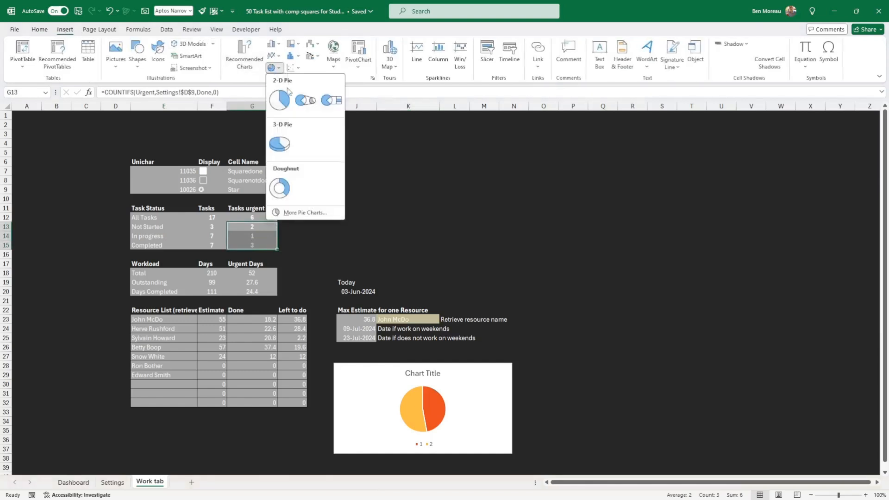
left_click(281, 96)
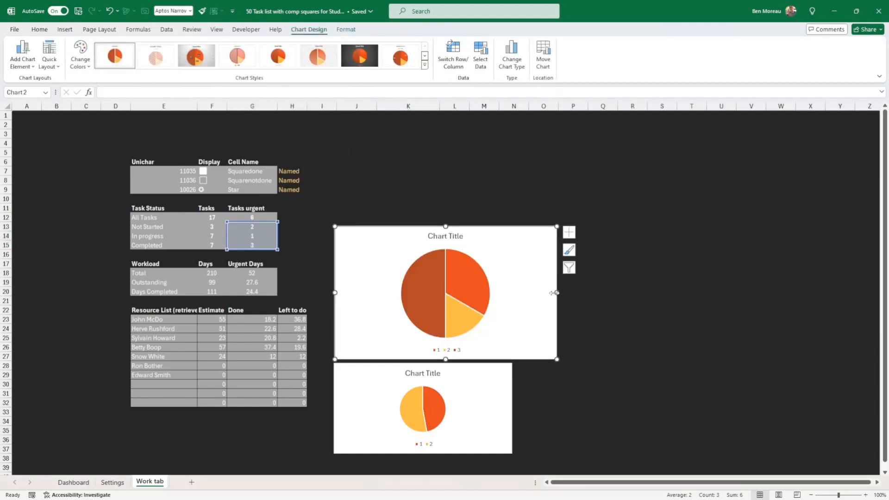
left_click_drag(557, 293, 509, 293)
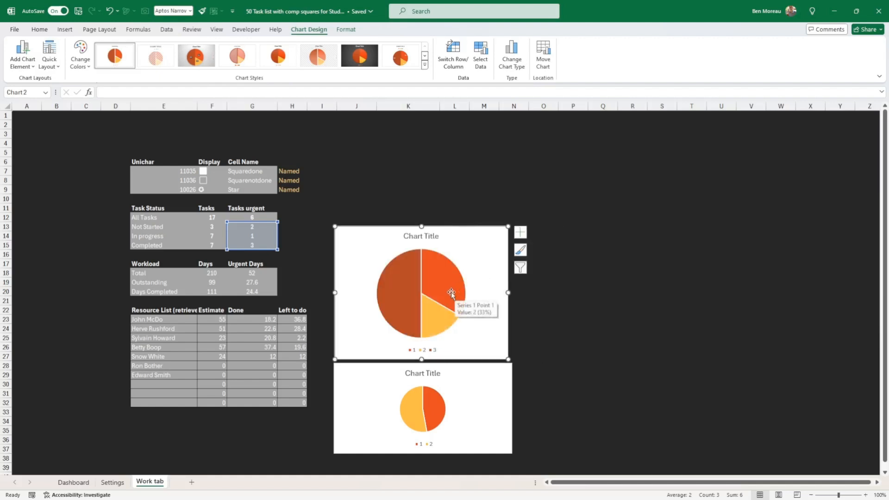
- Link the urgent pie's series name to 'Work tab'!$G$11 and move the chart off the max estimate table
left_click(433, 263)
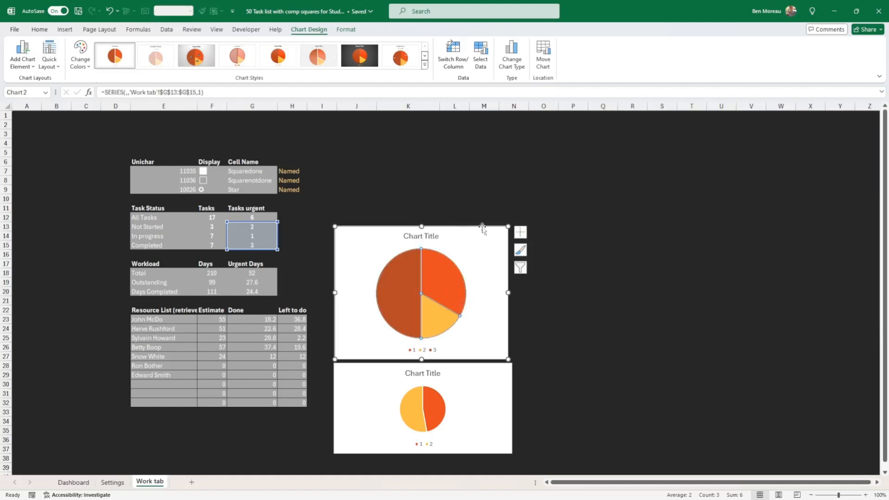
left_click(126, 92)
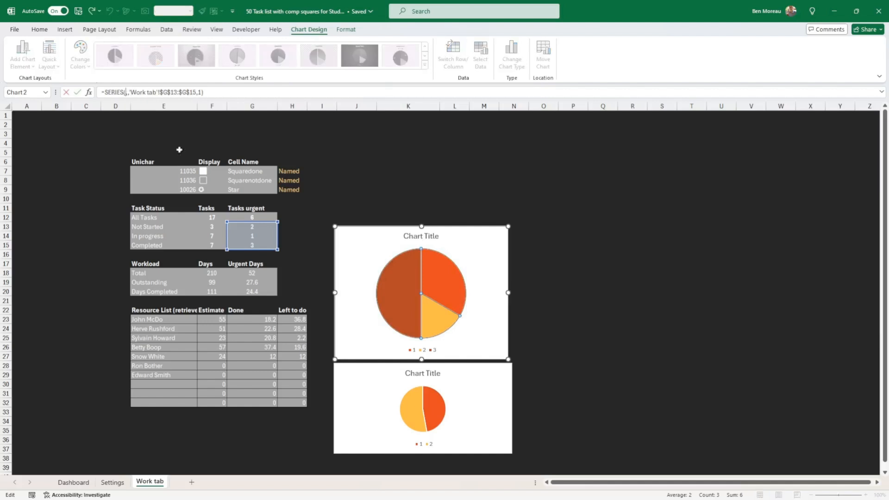
left_click(253, 211)
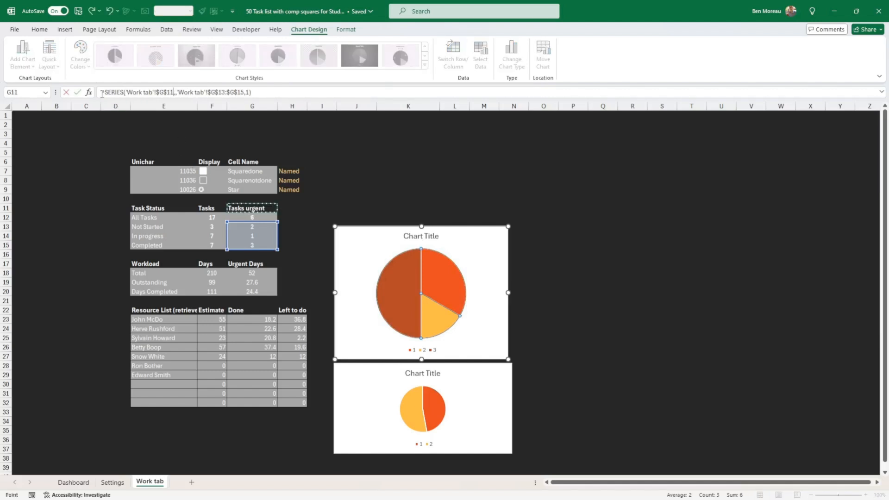
left_click(78, 93)
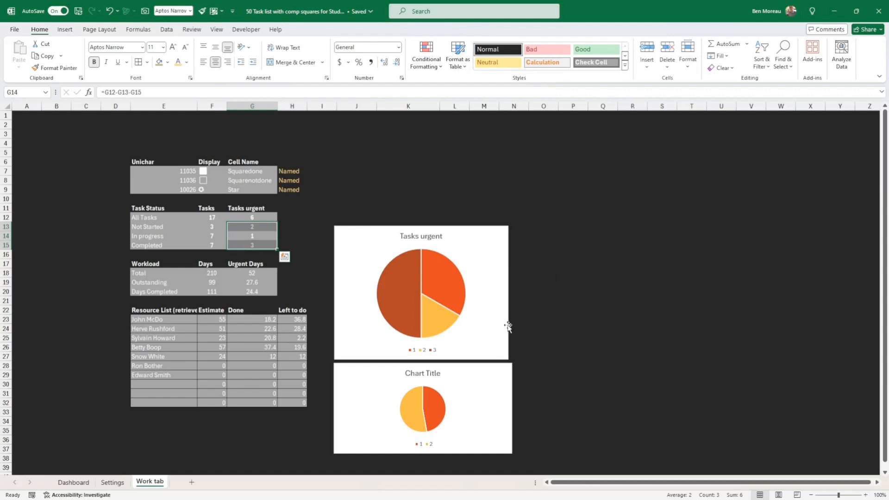
left_click_drag(510, 323, 682, 347)
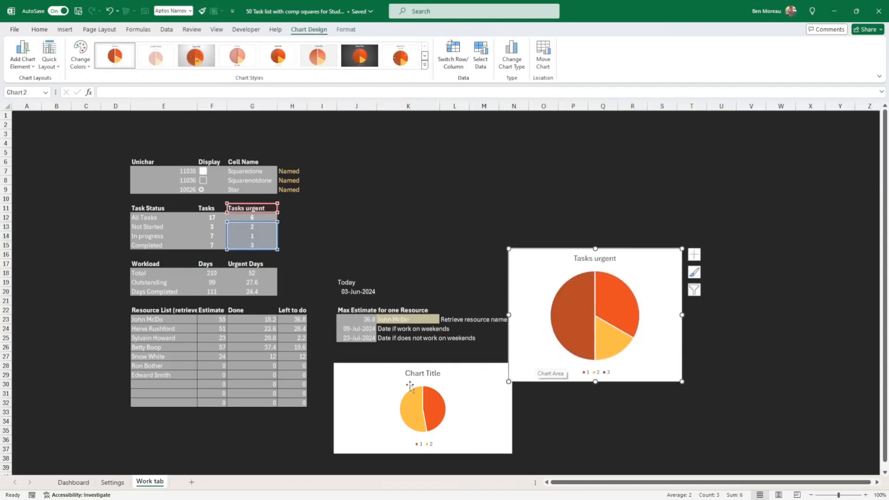
- Change the title of the workload pie chart to "Workload in days"
left_click(428, 407)
left_click(419, 373)
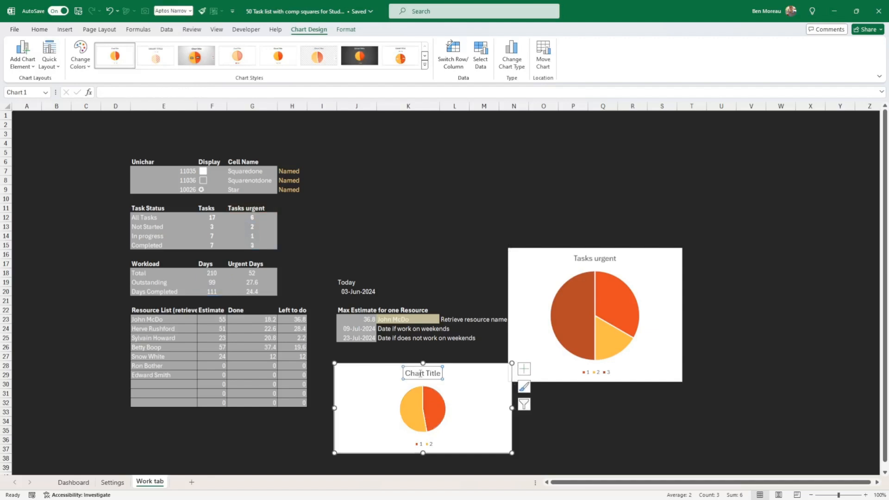
triple_click(421, 372)
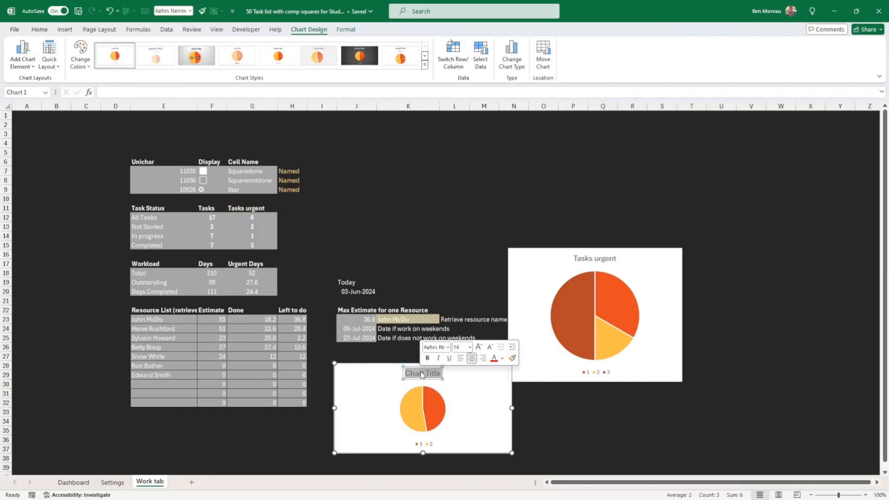
type("Worklo")
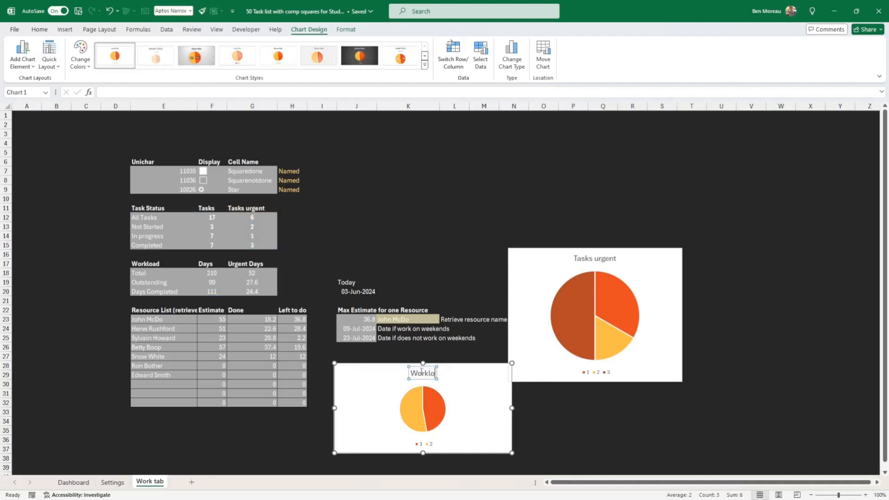
type("ad in days")
left_click(584, 423)
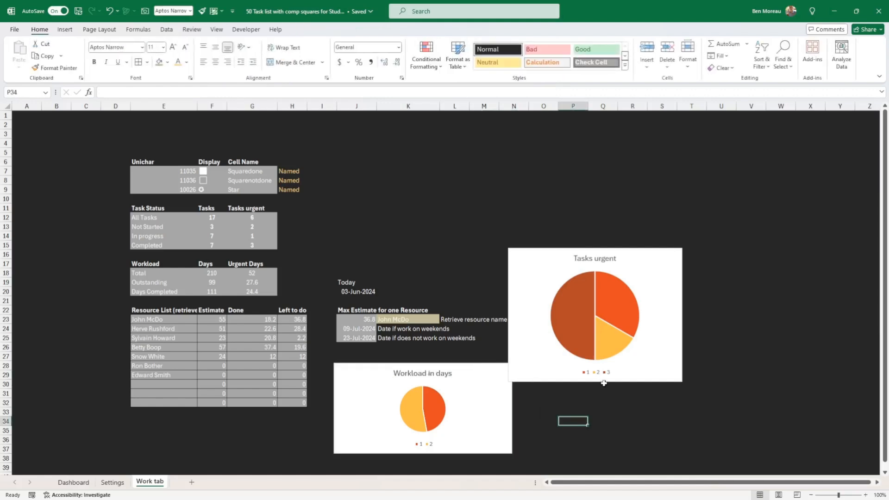
- Reposition the Tasks urgent chart beside the Workload in days chart, leaving a gap between them
left_click(604, 383)
left_click_drag(605, 383, 628, 442)
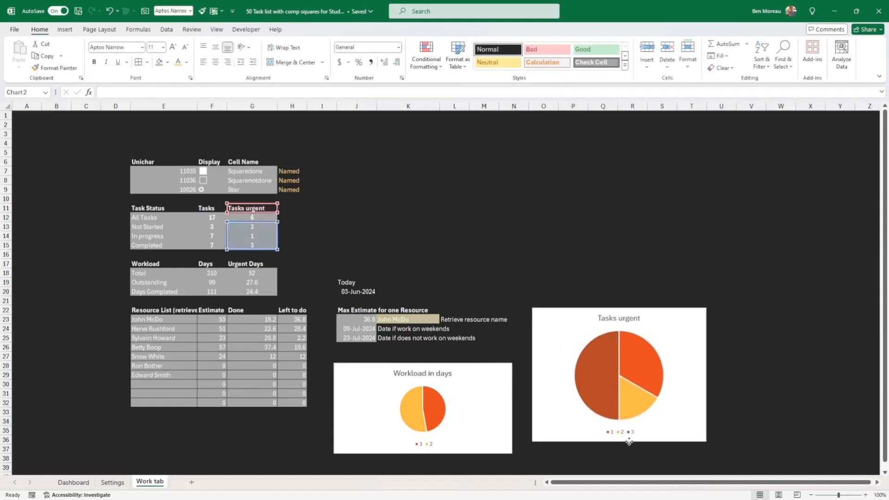
left_click(394, 235)
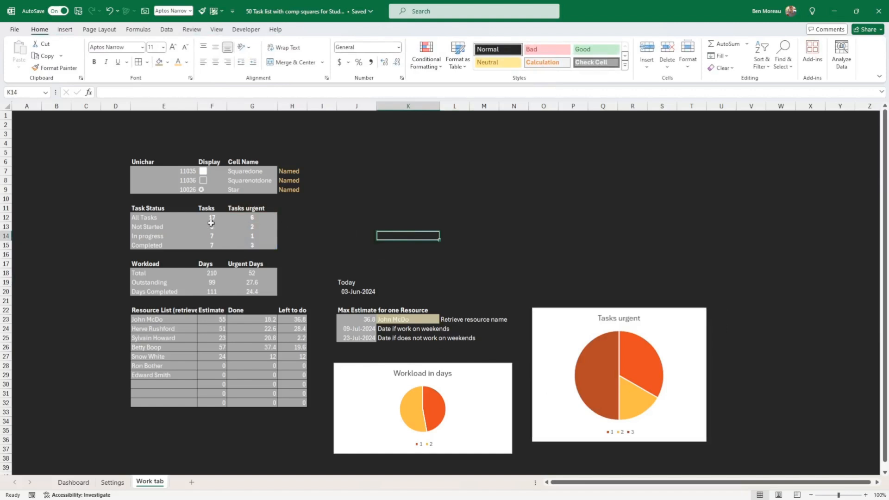
- Insert a 2-D pie chart of the task statuses and their task counts from E13:F15
mouse_move(203, 225)
left_mouse_down()
mouse_move(203, 240)
mouse_move(159, 225)
mouse_move(206, 243)
left_mouse_up()
left_click(211, 227)
left_click(65, 29)
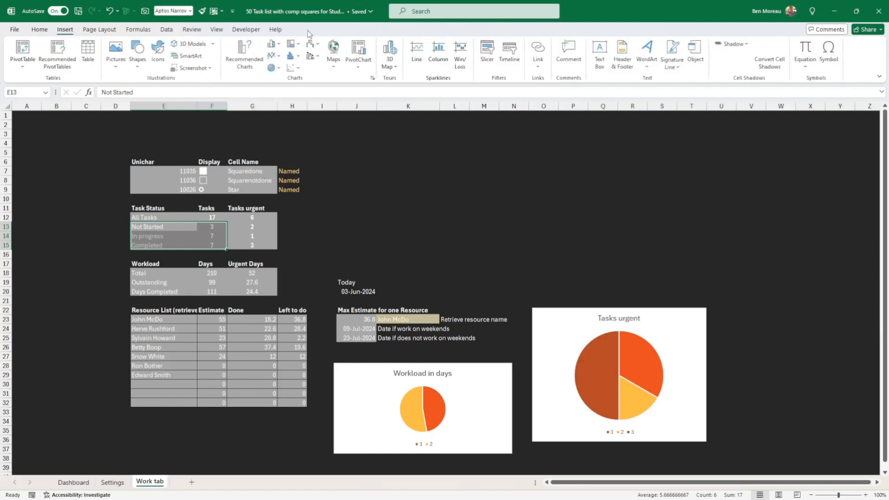
left_click(278, 68)
left_click(280, 99)
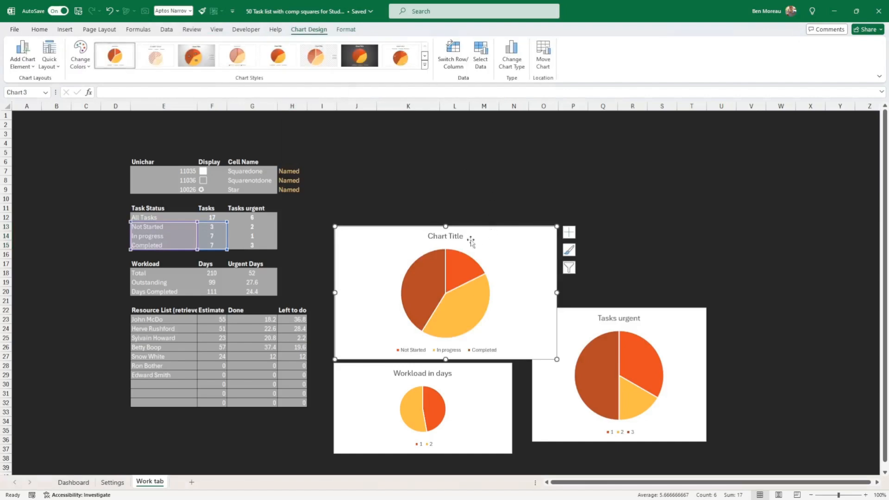
- Link the task status pie's series name to the All Tasks label in E12
left_click(431, 270)
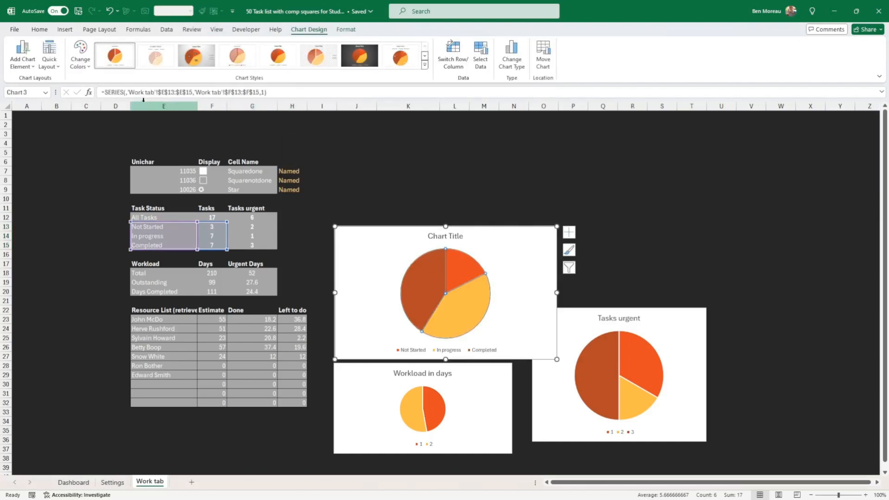
left_click(126, 92)
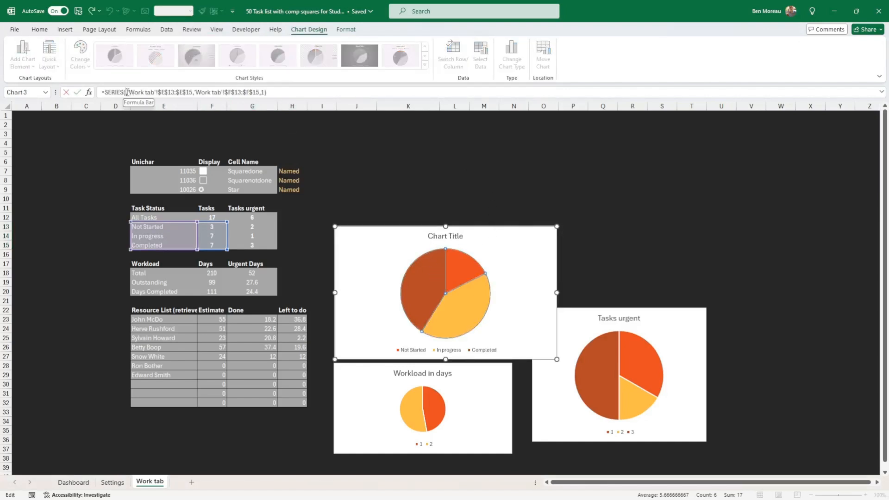
left_click(165, 218)
left_click(76, 92)
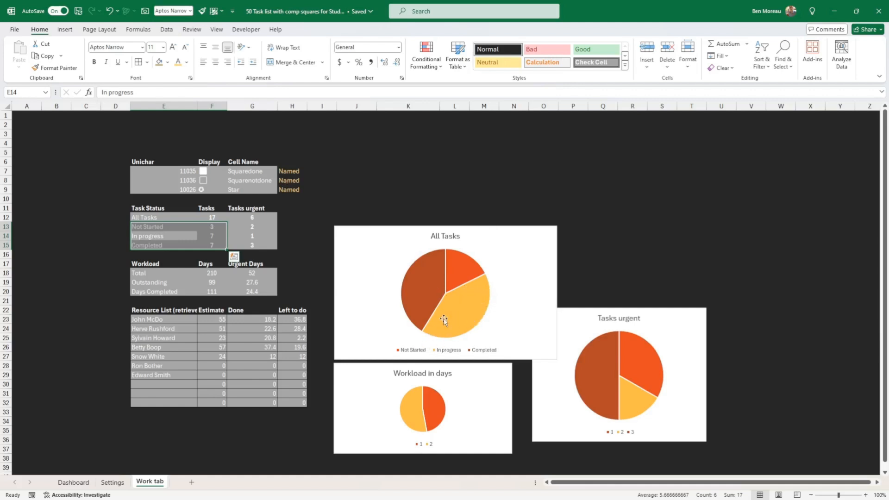
- Move the All Tasks chart above the other two charts, clear of the max estimate table
mouse_move(468, 305)
left_click_drag(504, 227, 498, 197)
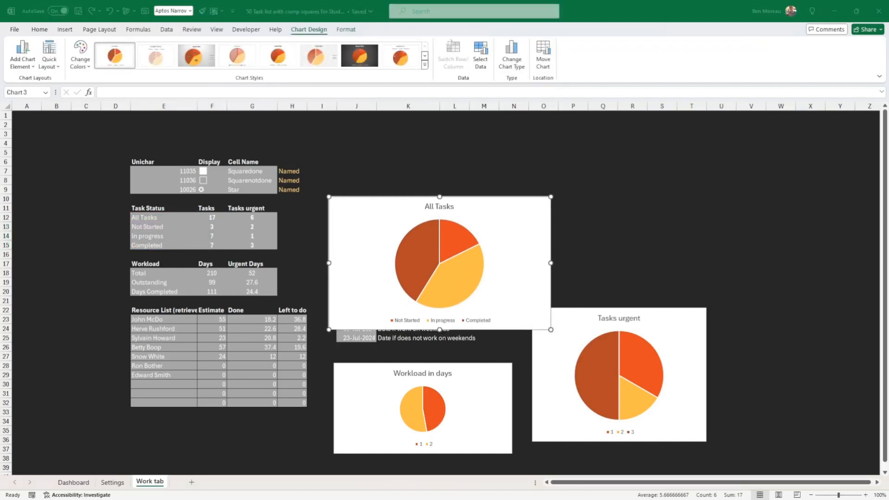
left_click(550, 289)
left_click_drag(551, 290, 646, 246)
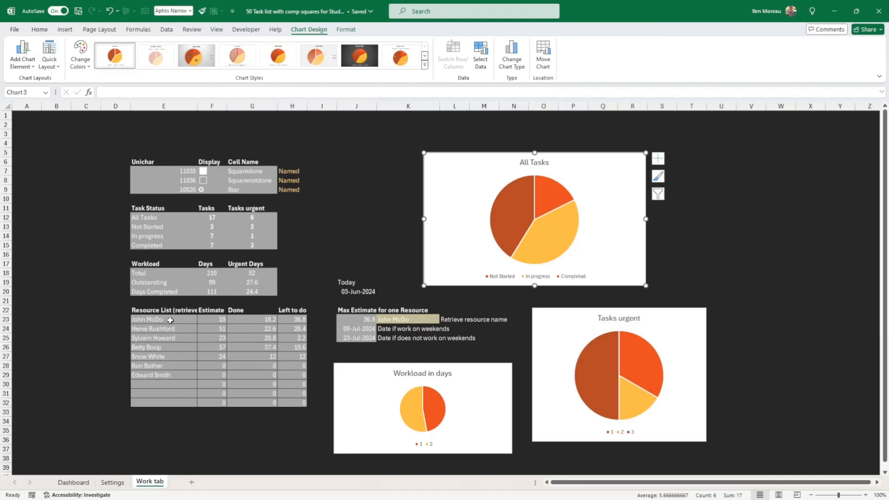
left_click_drag(209, 321, 211, 402)
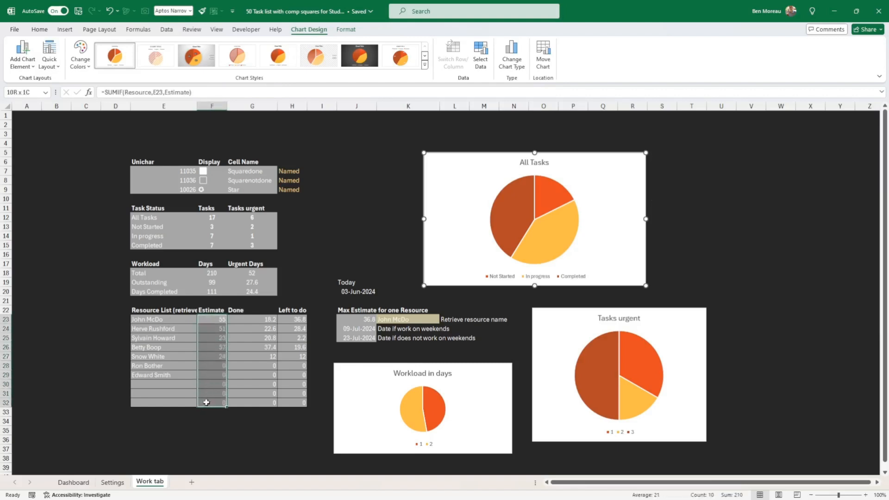
left_click(240, 320)
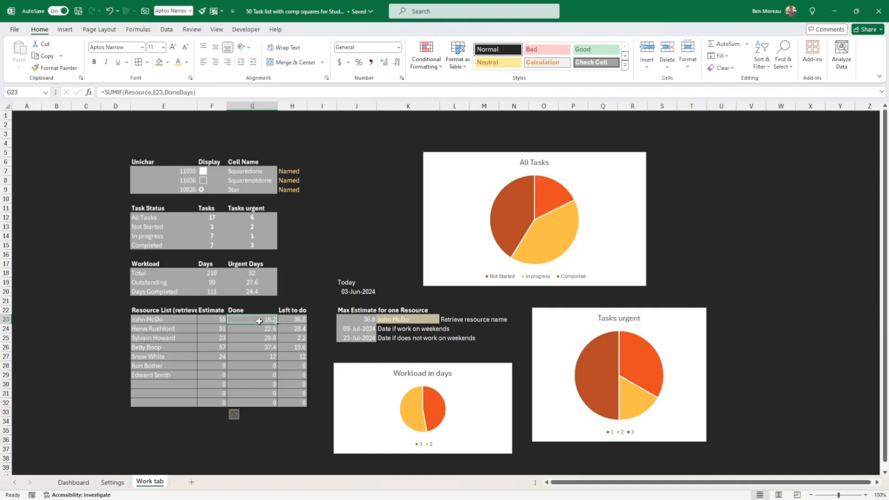
left_click_drag(260, 321, 292, 319)
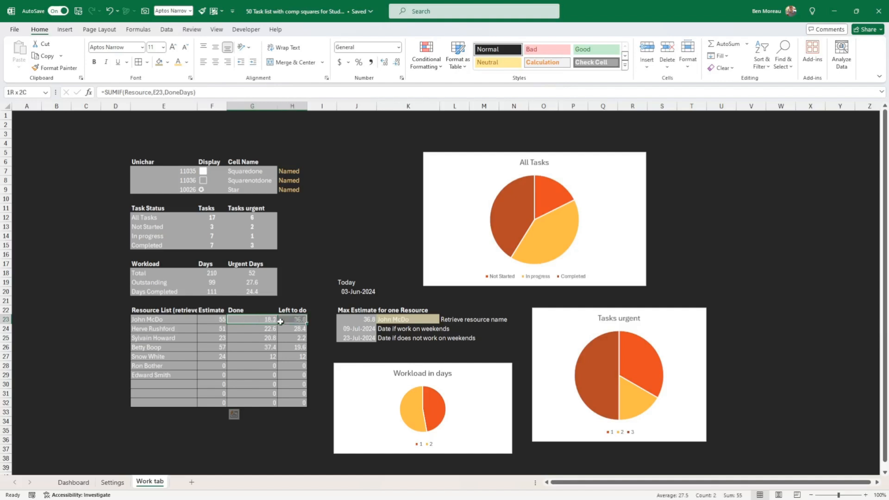
- Insert a stacked column chart of the resources' done and left-to-do days from E23:E32 and G23:H32, and make it smaller
left_click(167, 319)
left_click_drag(167, 321, 165, 404)
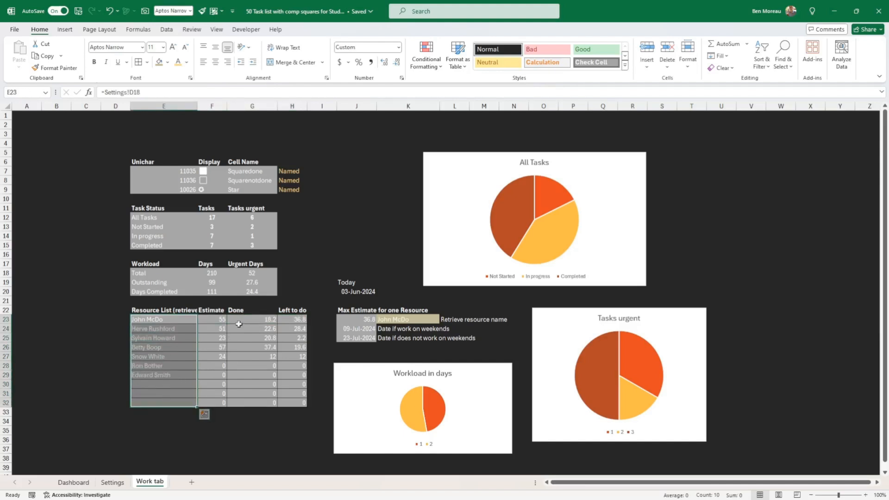
left_click_drag(249, 319, 301, 407)
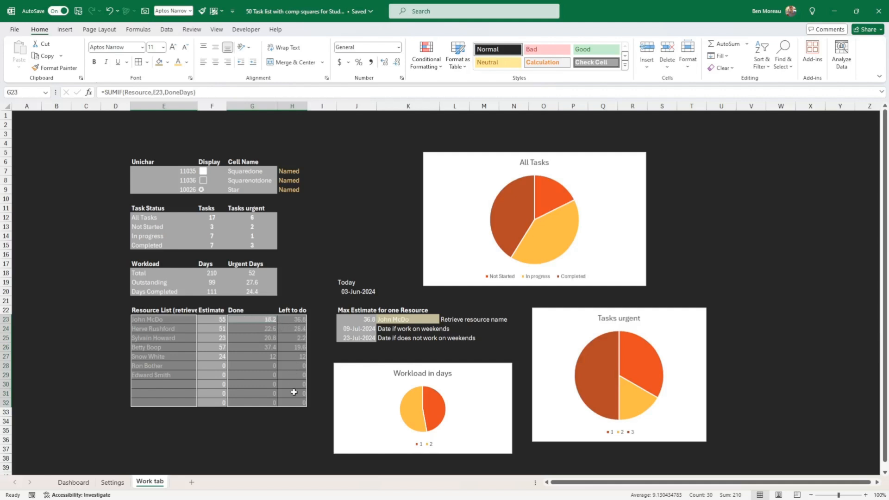
left_click(65, 29)
left_click(245, 54)
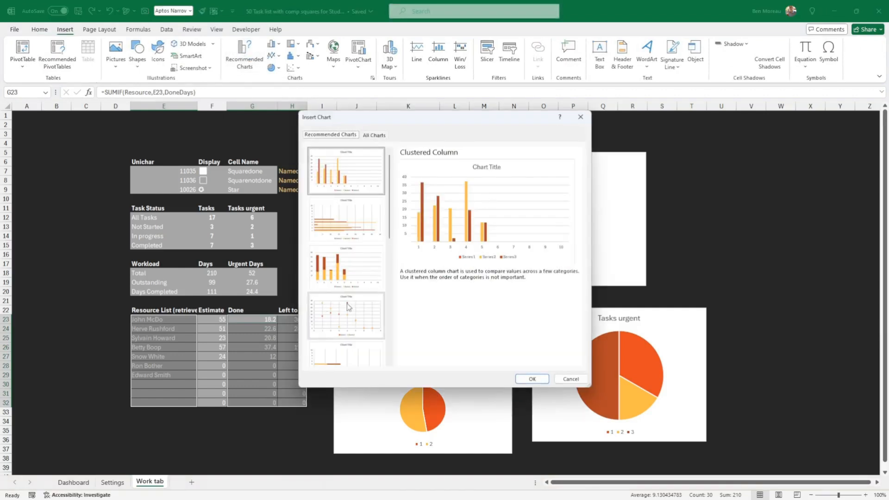
left_click(347, 271)
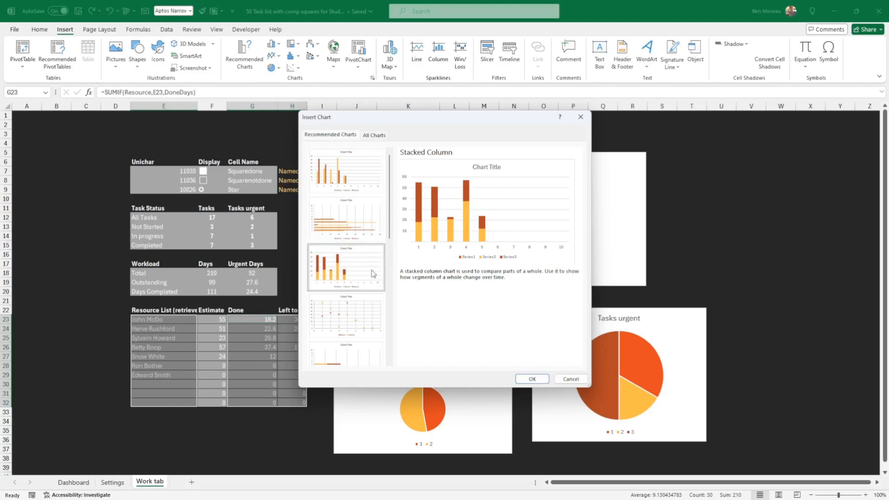
left_click(369, 173)
left_click(374, 135)
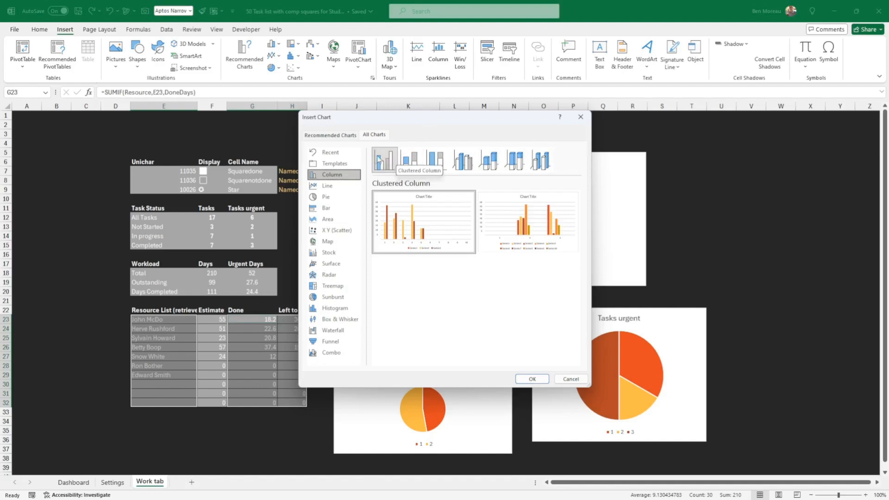
left_click(414, 165)
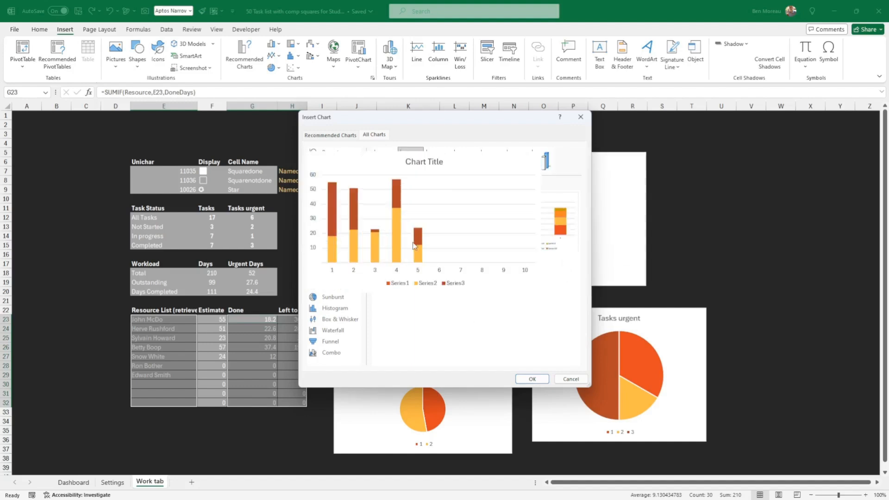
mouse_move(423, 238)
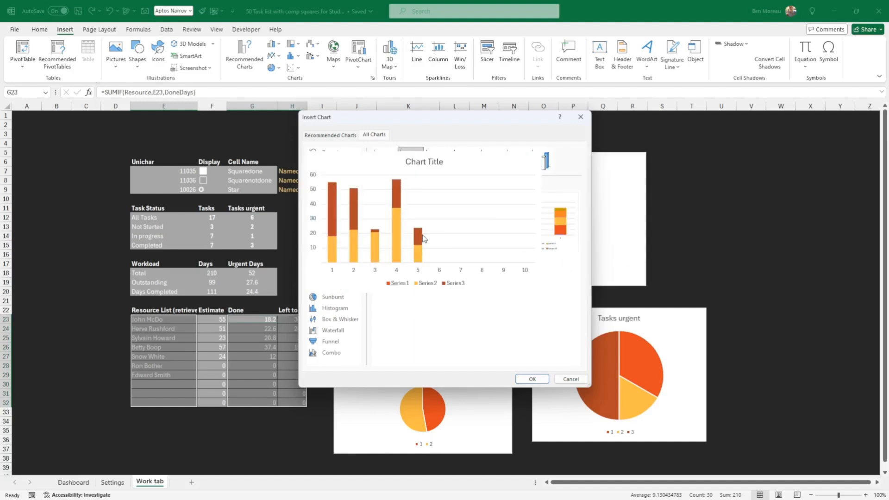
left_click(537, 379)
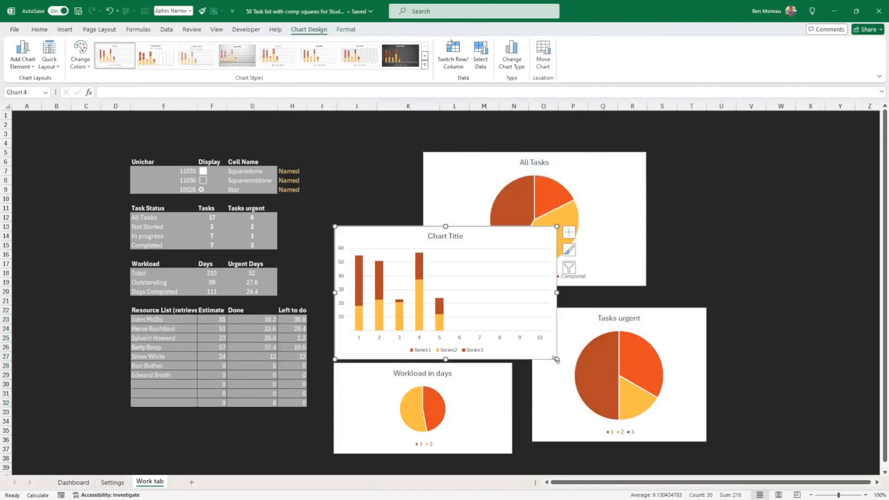
left_click_drag(557, 359, 499, 358)
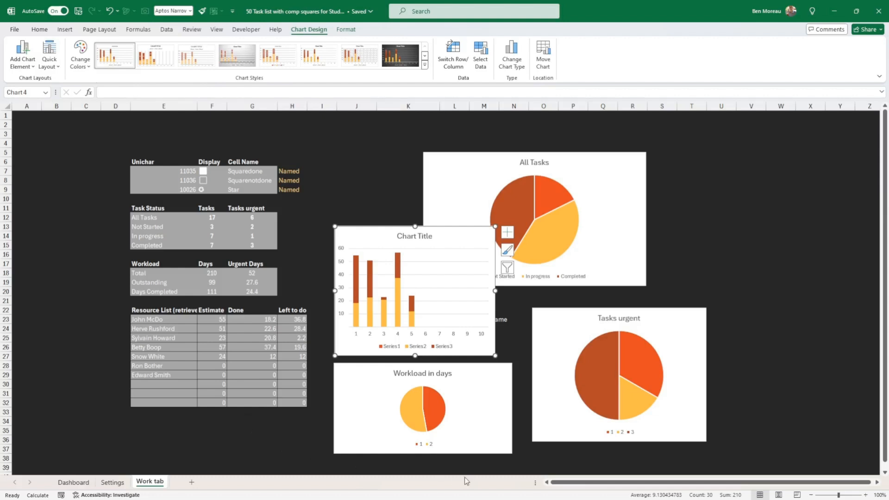
- Move all four charts from the Work tab sheet to the Dashboard sheet, cutting and pasting them at B7
left_click(475, 454, "ctrl")
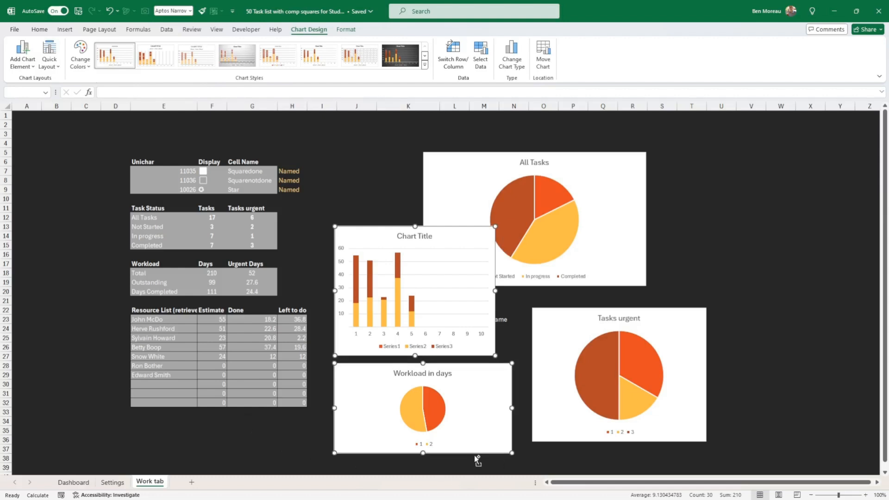
left_click(564, 441, "ctrl")
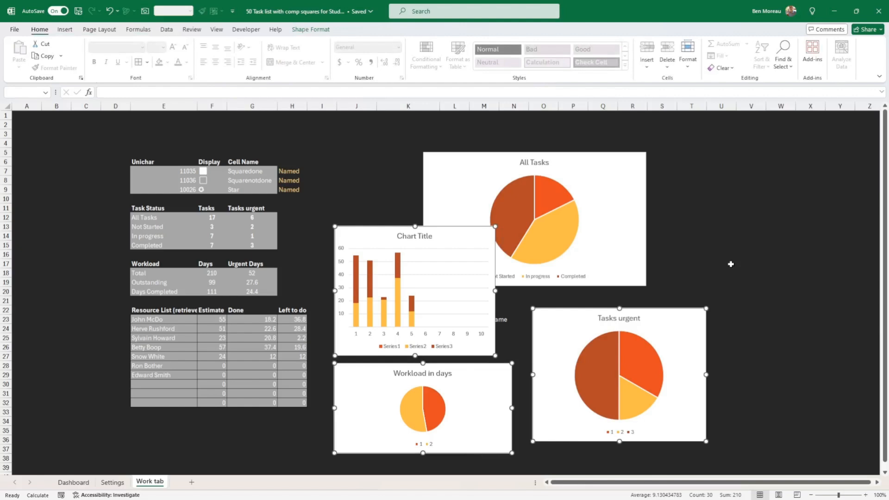
left_click(647, 271, "ctrl")
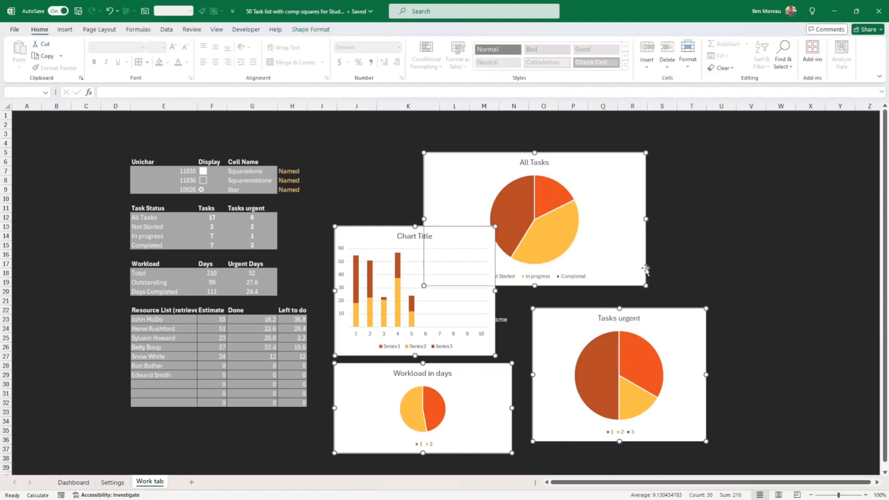
key("Delete")
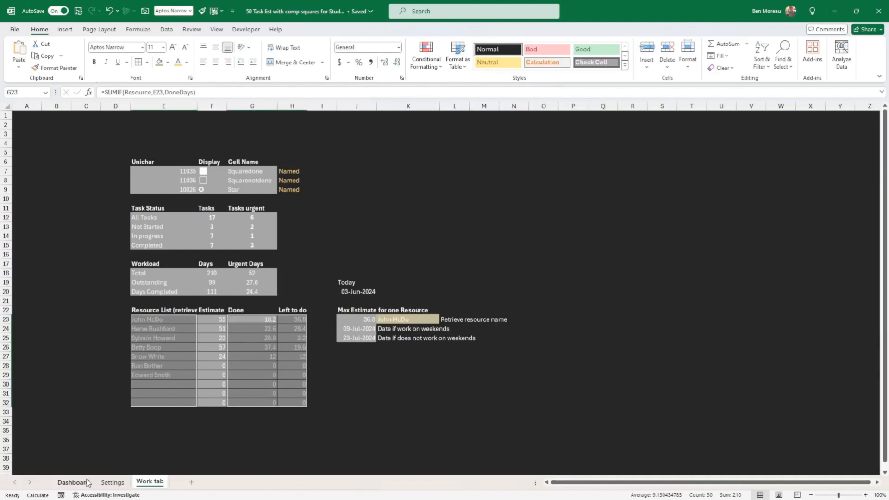
left_click(73, 482)
left_click(104, 141)
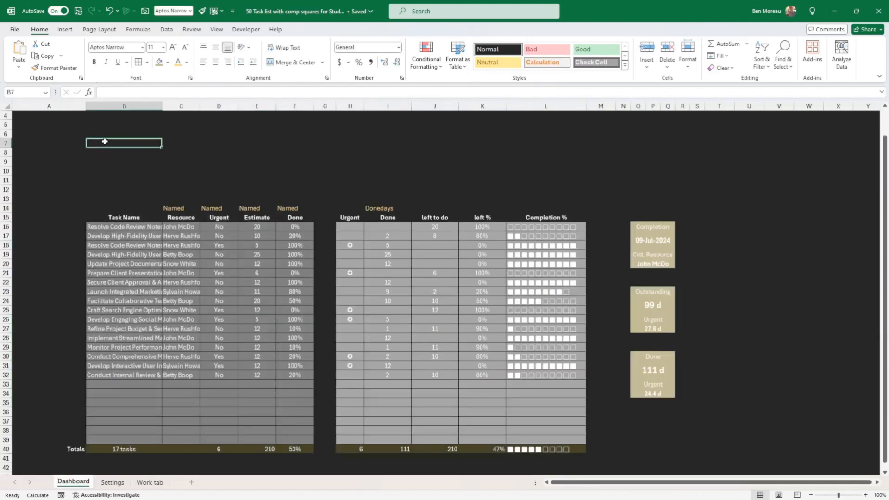
key("ctrl+v")
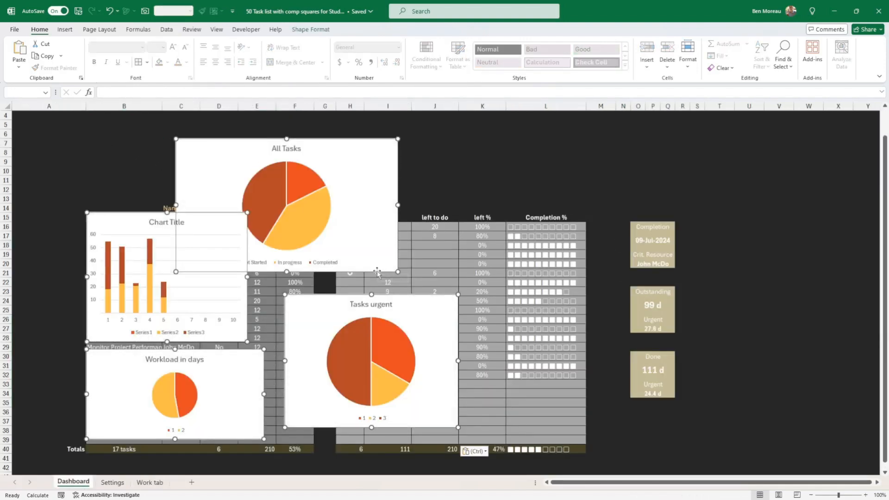
- Shrink all four pasted charts together and place the All Tasks chart above the Urgent, Done and left to do columns
left_click_drag(398, 272, 472, 211)
left_click(416, 182)
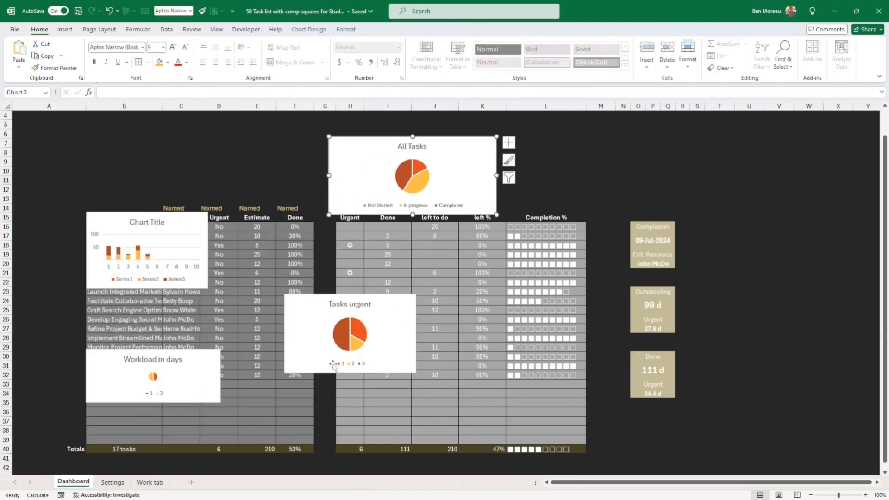
- Move the Workload in days chart above the task table, make it narrower and taller, and narrow the All Tasks chart
left_click(196, 352, "ctrl")
left_click_drag(196, 351, 286, 135)
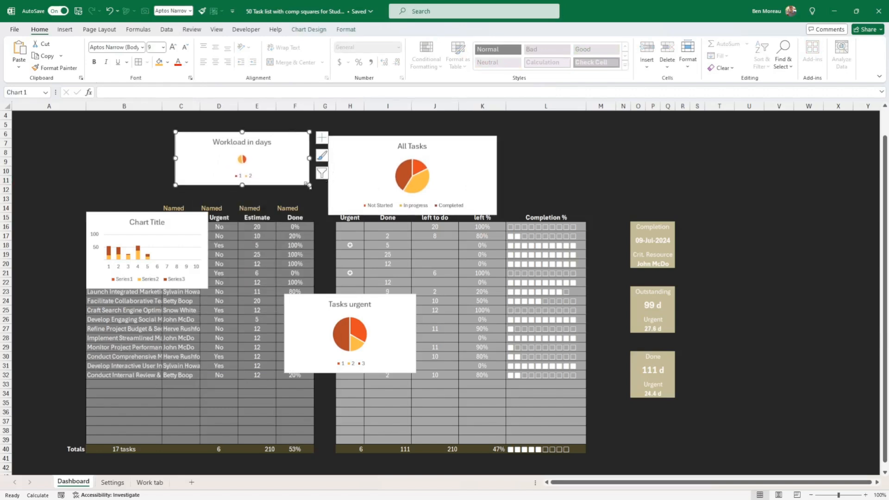
left_click_drag(309, 185, 287, 205)
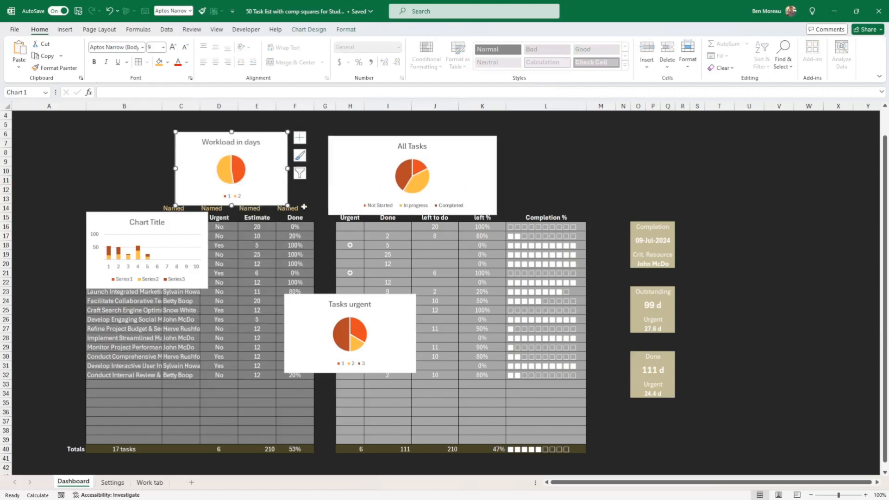
left_click(490, 215)
left_click_drag(496, 214, 447, 213)
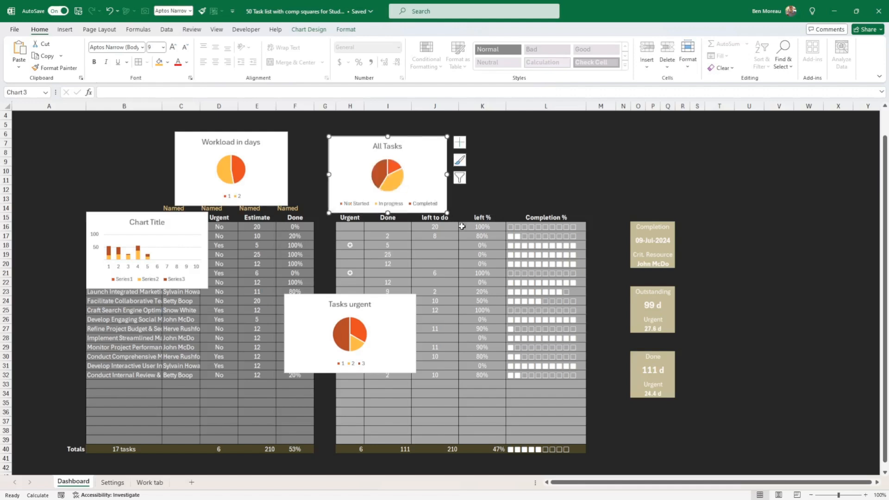
left_click(395, 306)
left_click(262, 190, "ctrl")
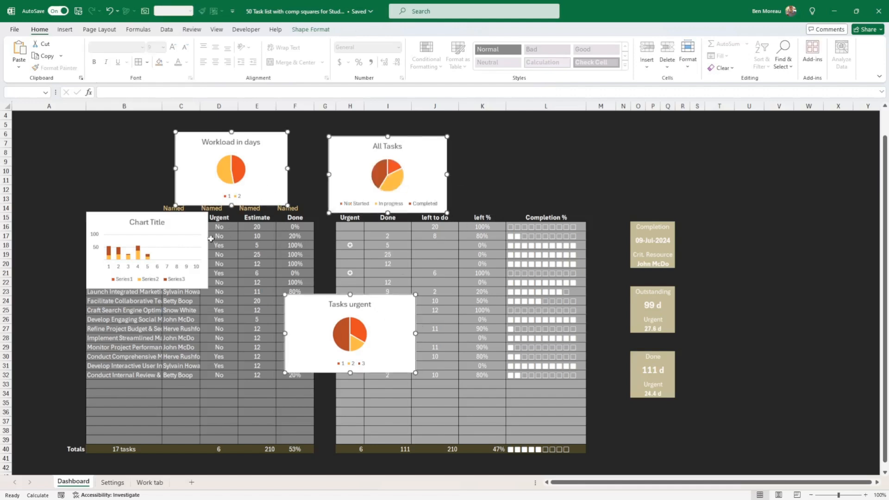
left_click(192, 245, "ctrl")
left_click(310, 29)
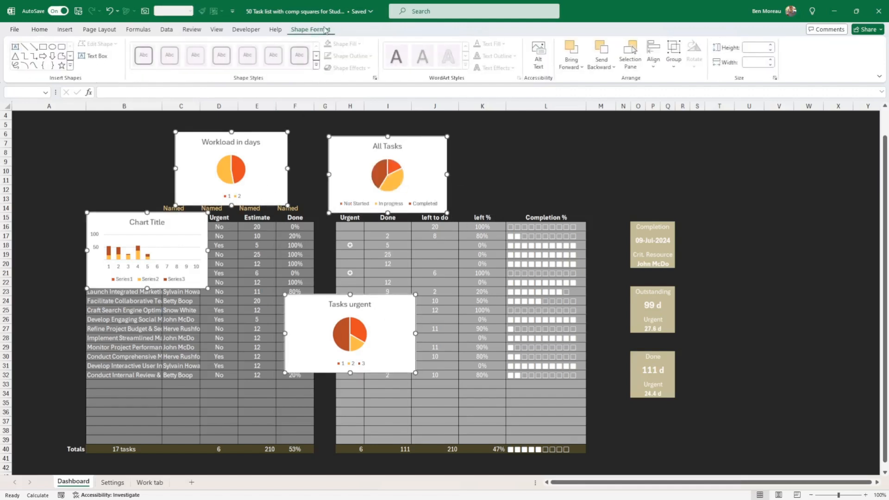
left_click(494, 159)
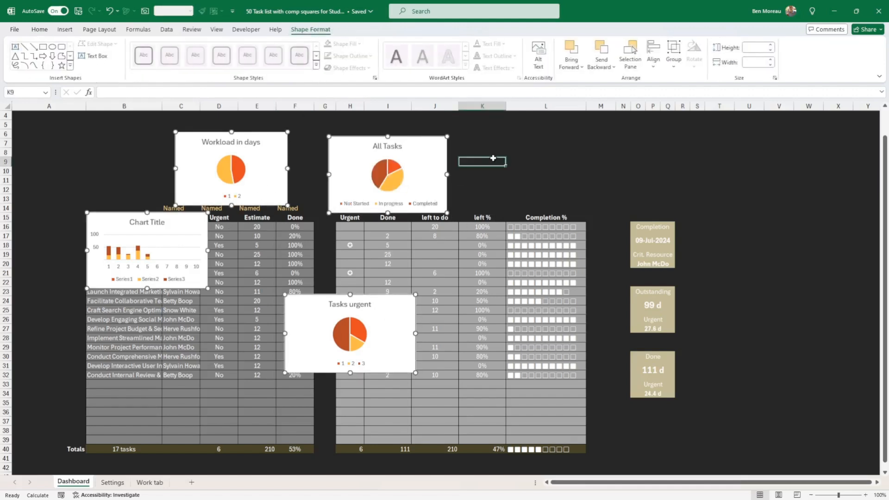
- Set the All Tasks chart area to no fill and delete the chart's legend
left_click(443, 165)
left_click(345, 30)
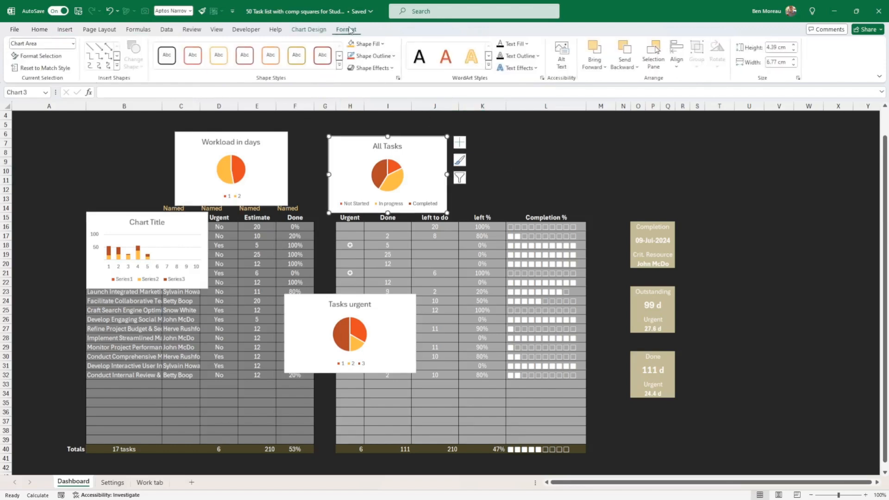
left_click(384, 45)
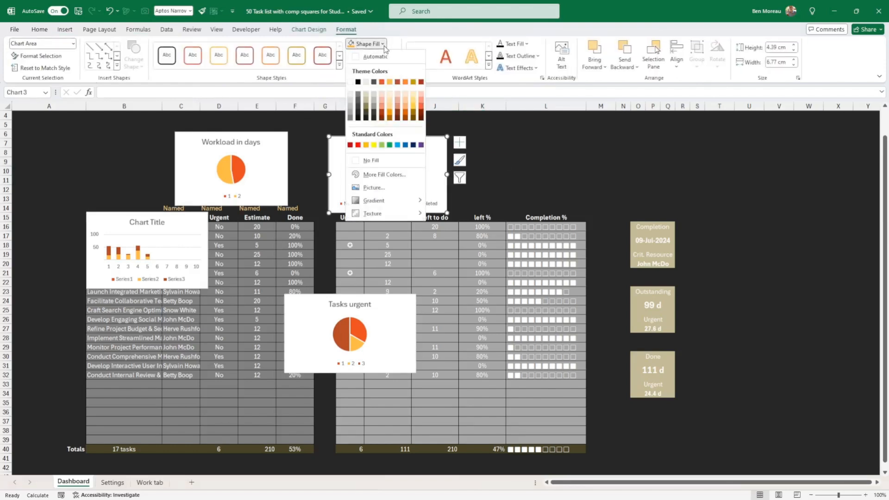
left_click(378, 161)
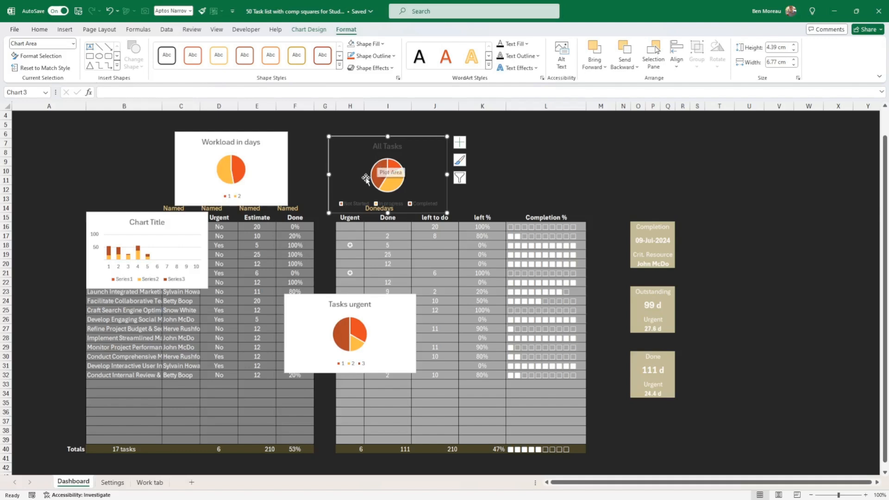
left_click(355, 204)
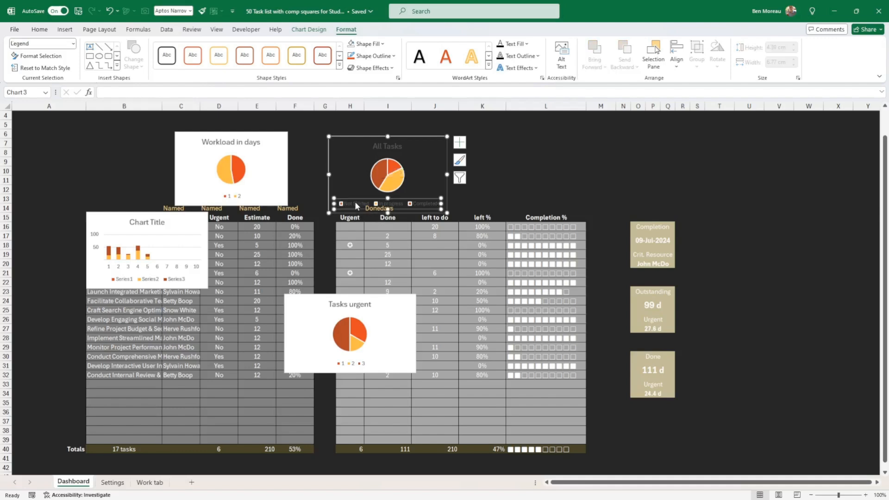
key("Delete")
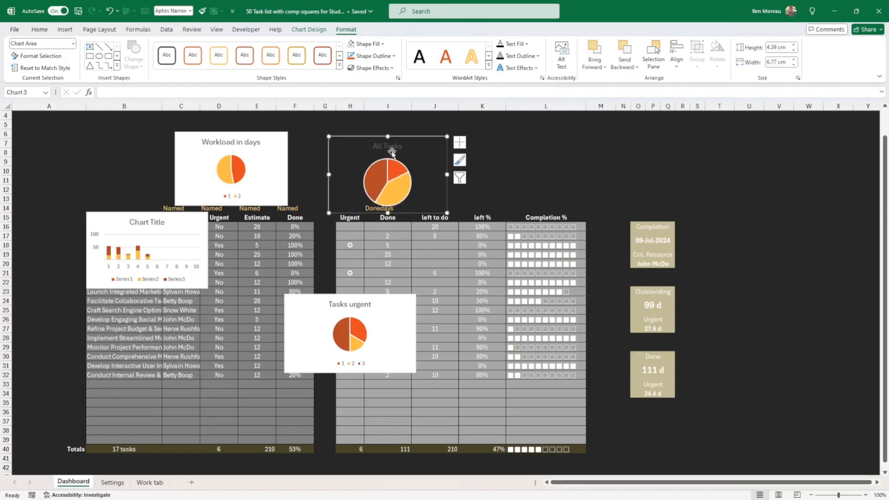
- Color the All Tasks chart title in the lightest tint of the dark red theme color and move the chart up clear of the headings
left_click(394, 147)
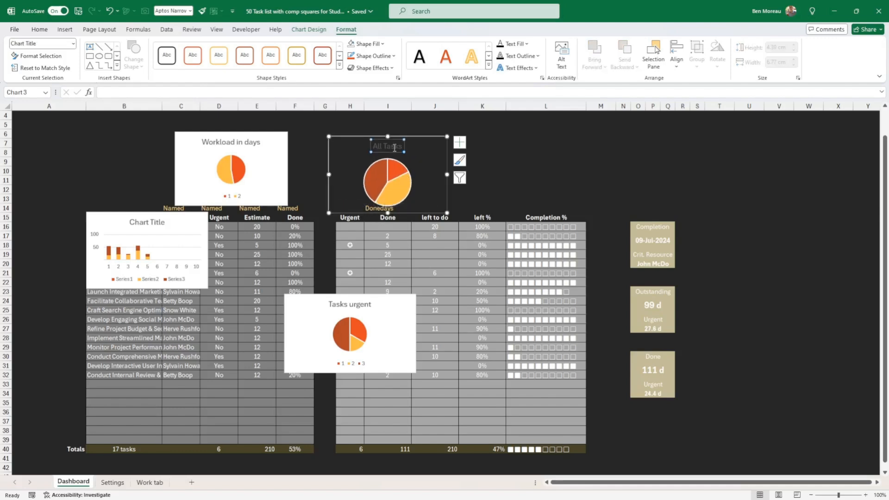
left_click(39, 31)
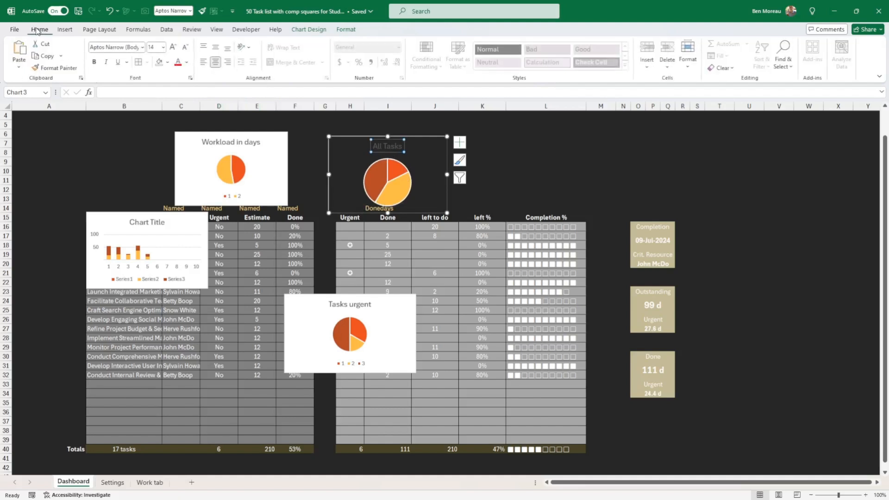
left_click(187, 63)
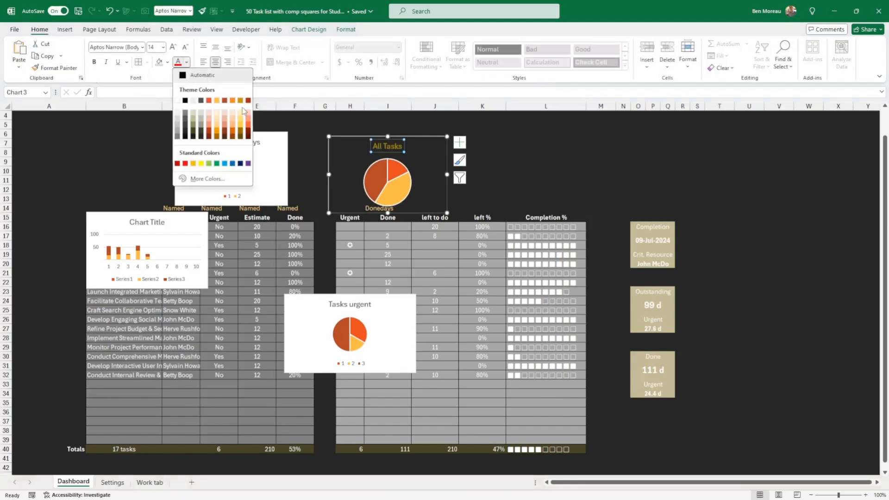
key("Escape")
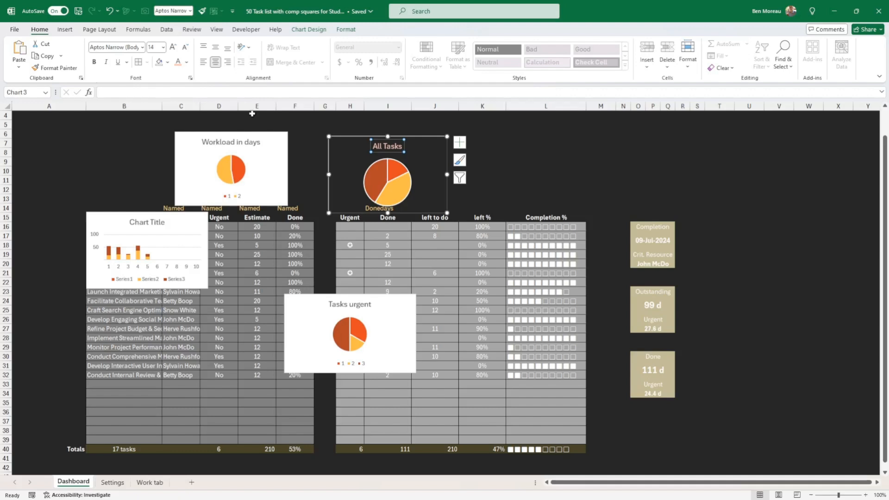
left_click(187, 62)
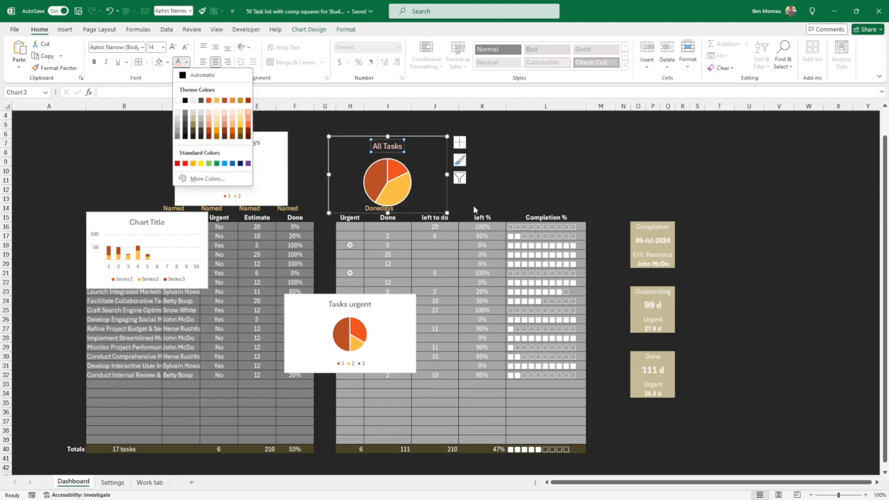
left_click(449, 203)
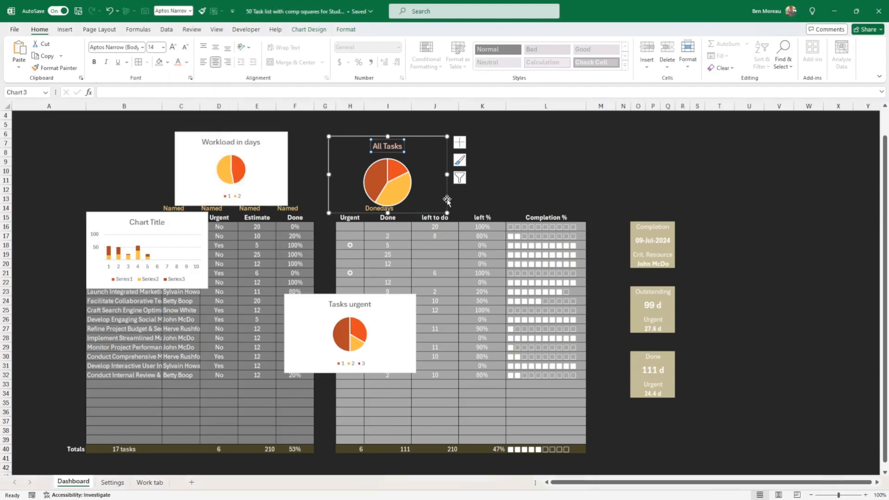
left_click_drag(447, 198, 450, 182)
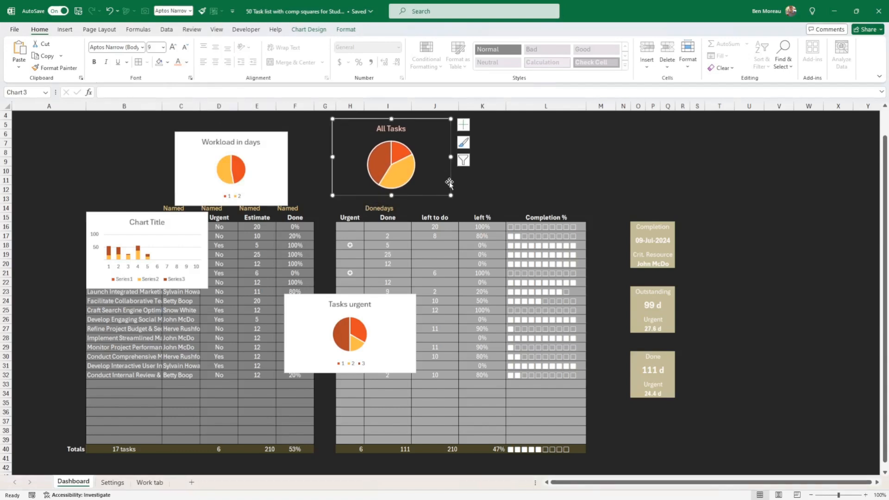
left_click(489, 178)
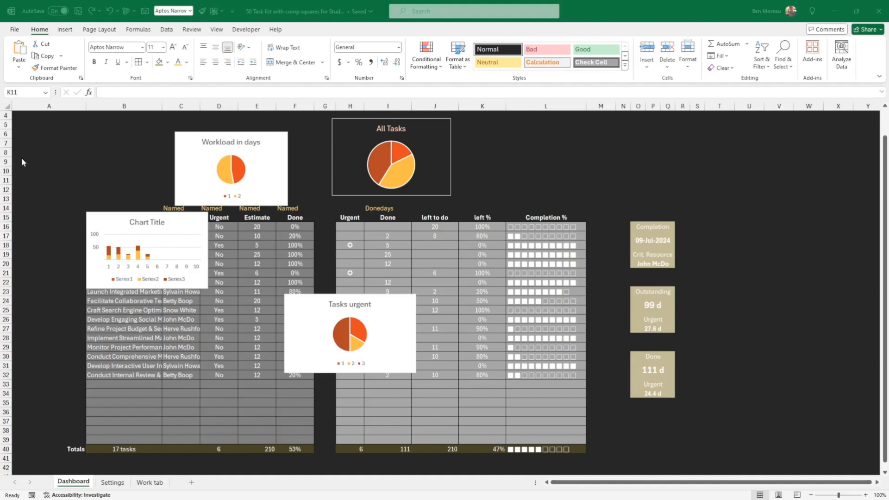
- Set the font color of the Completion % squares in L16:L40 to the lightest tint of the dark red theme color
mouse_move(399, 154)
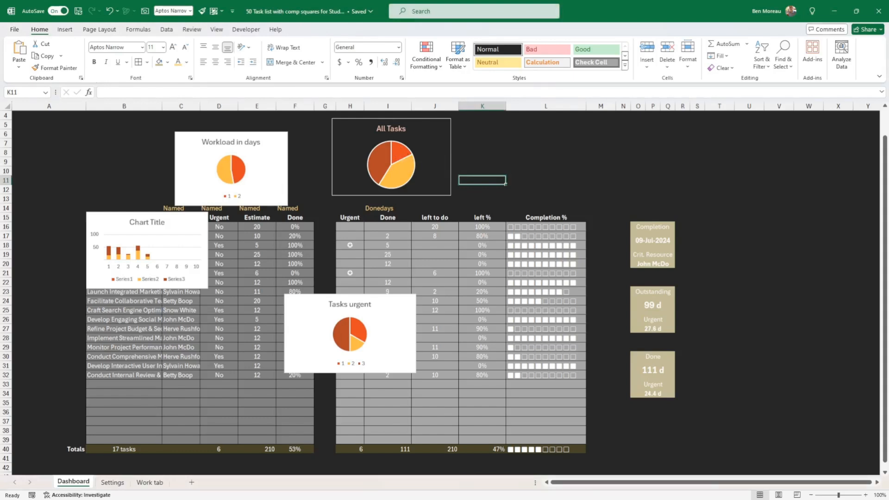
left_click(541, 290)
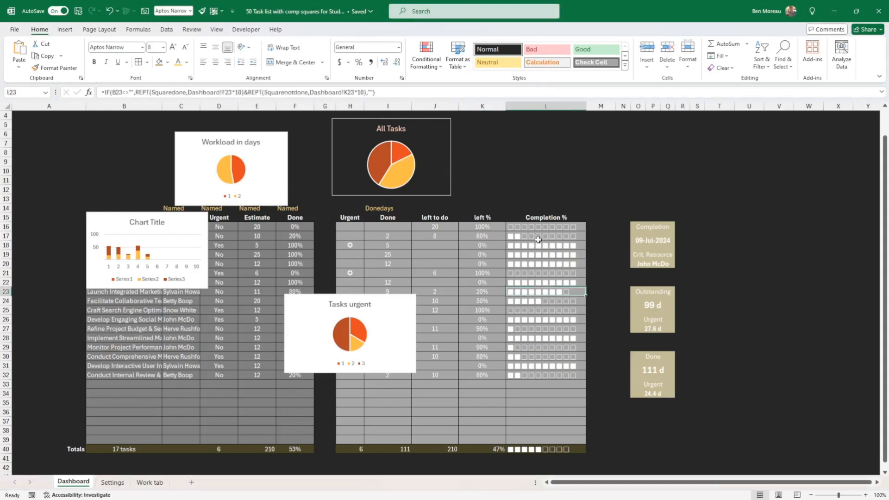
left_click_drag(525, 226, 535, 453)
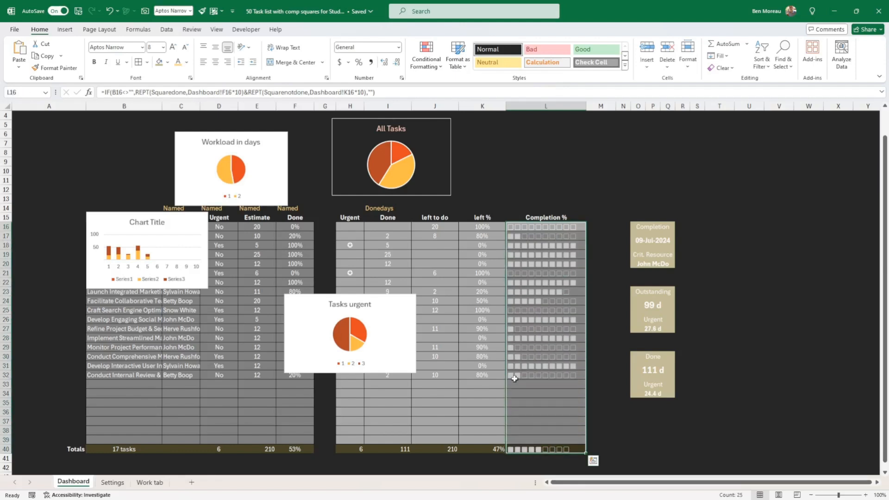
left_click(187, 62)
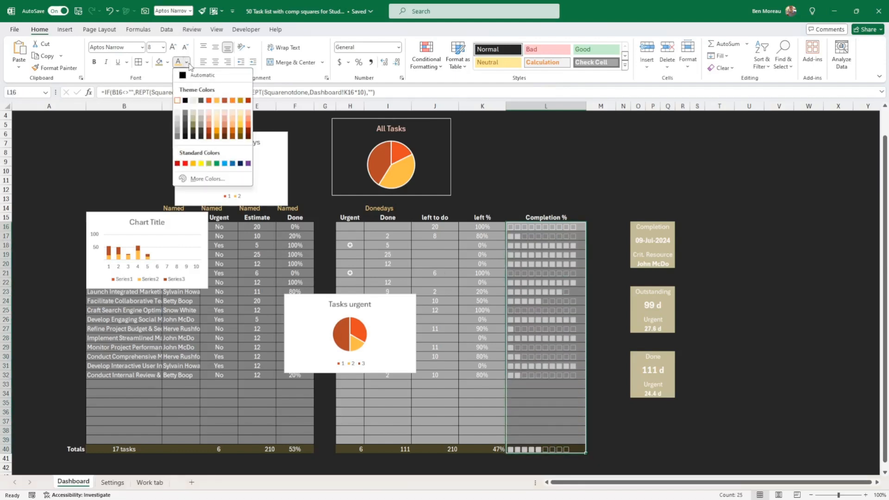
left_click(248, 113)
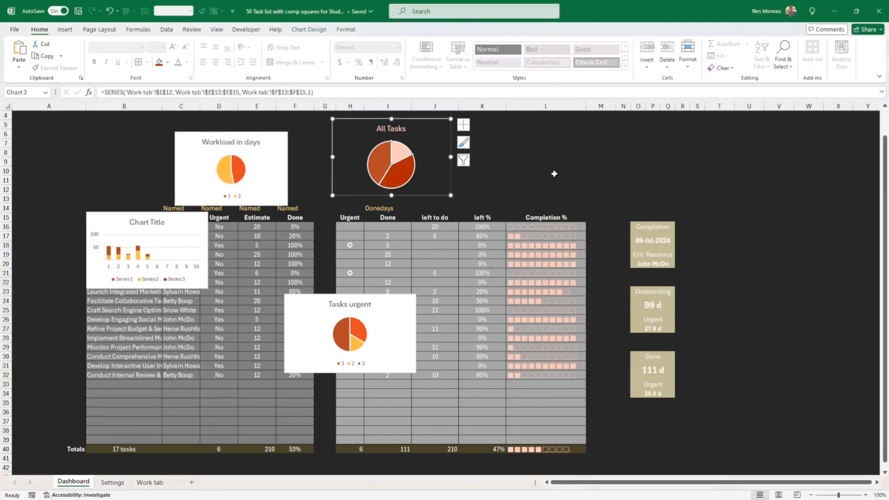
- Fill the smallest slice of the All Tasks pie with the darkest shade of the dark red theme color
left_click(526, 255)
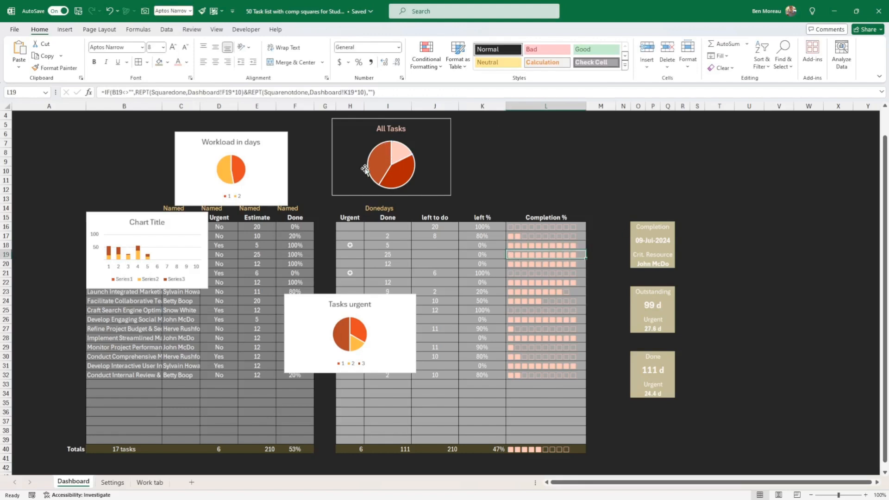
left_click(403, 152)
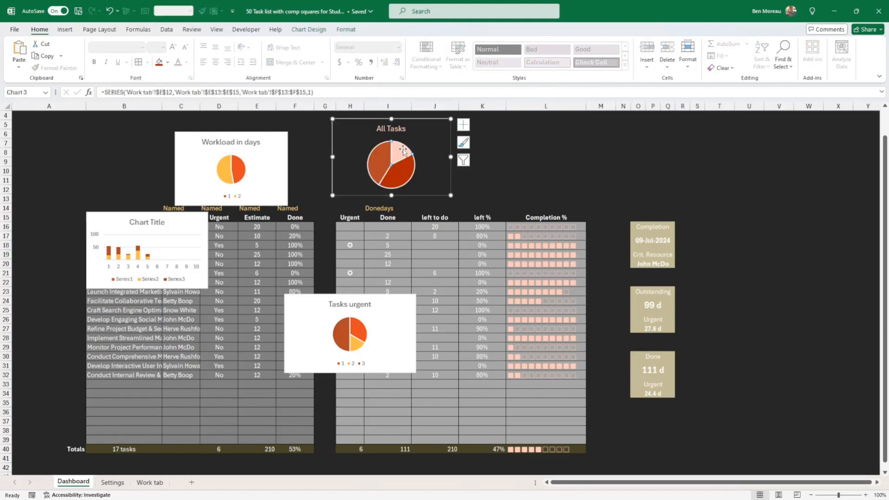
left_click(159, 62)
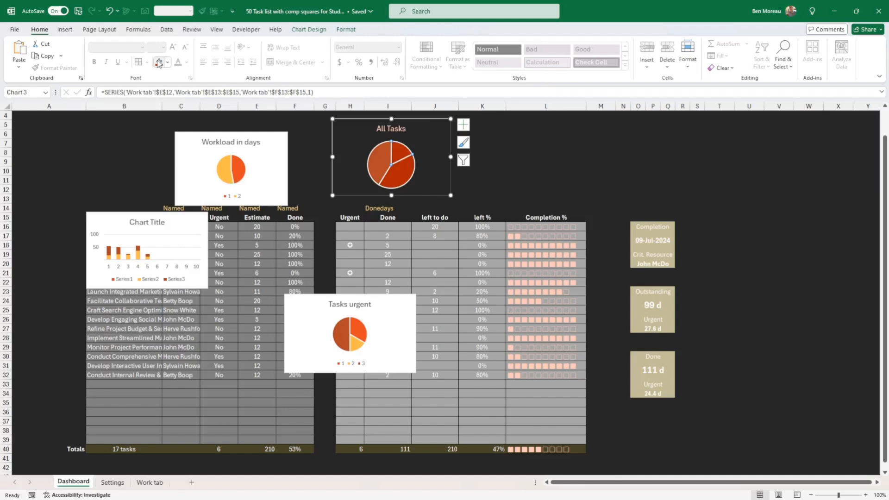
left_click(169, 63)
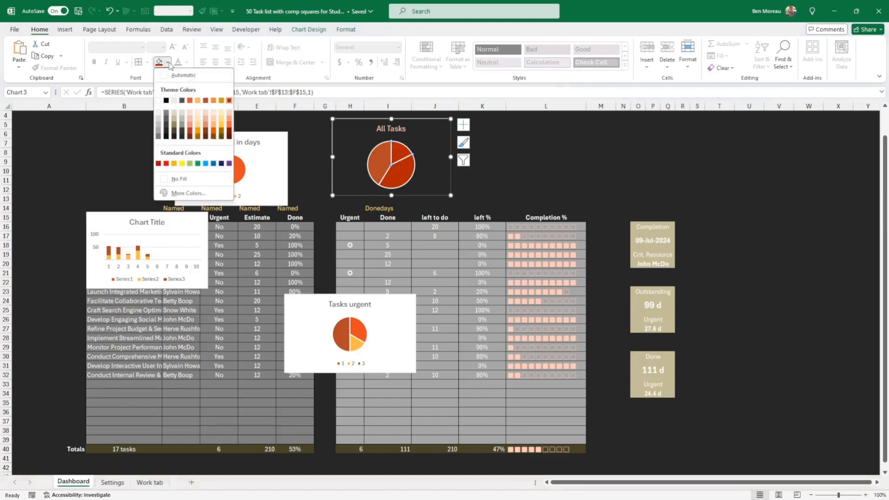
left_click(229, 134)
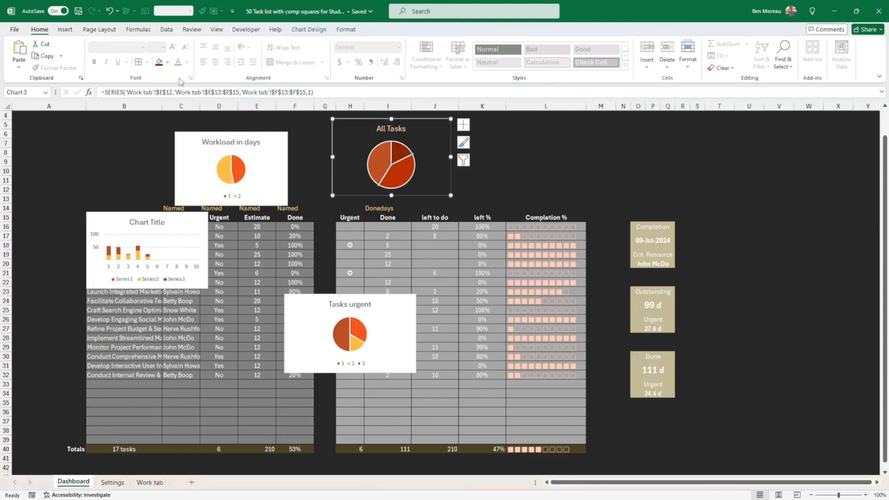
left_click(167, 62)
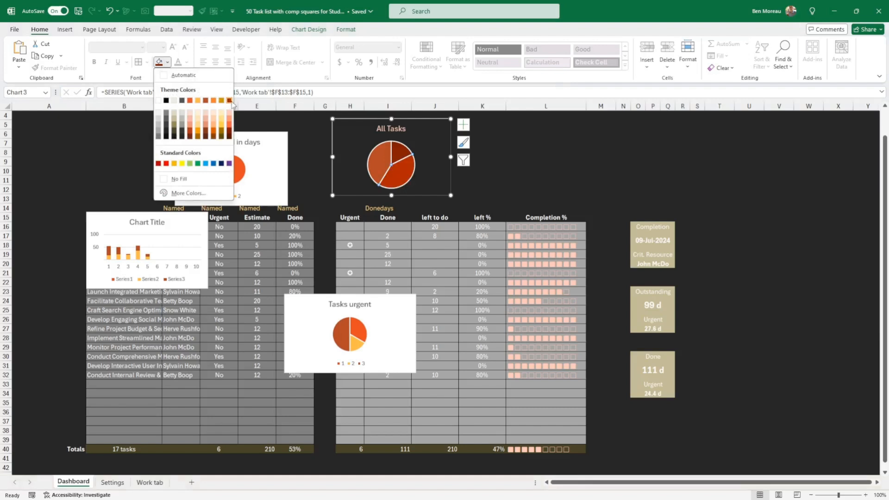
- Fill the left slice of the All Tasks pie with the lightest tint of the dark red theme color
left_click(376, 165)
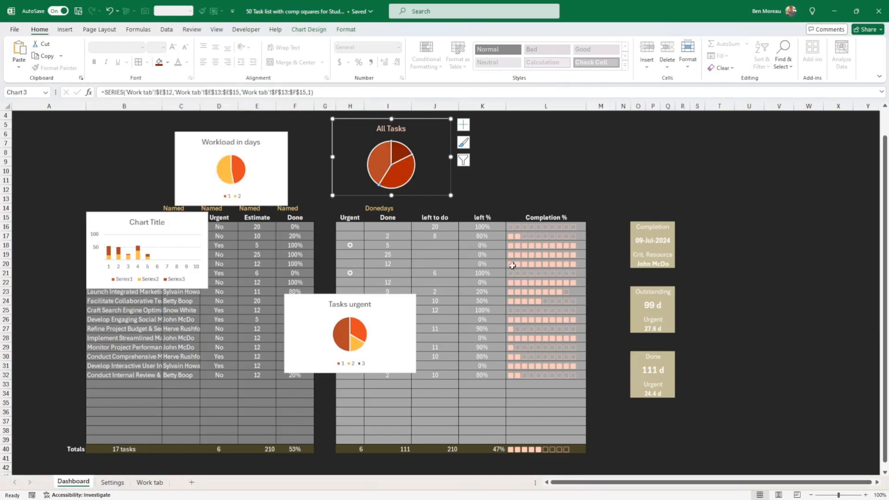
left_click(168, 62)
left_click(230, 113)
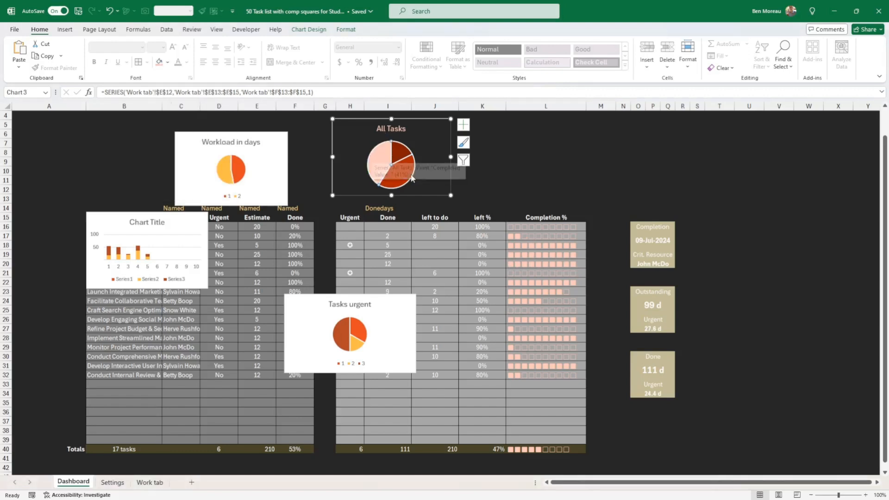
left_click(502, 184)
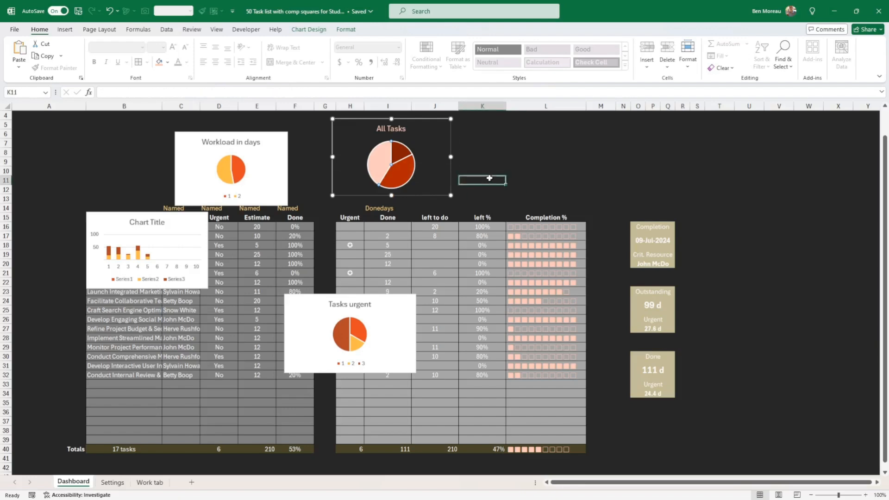
- Copy the All Tasks chart's formatting onto the Tasks urgent chart with Format Painter
left_click(432, 195)
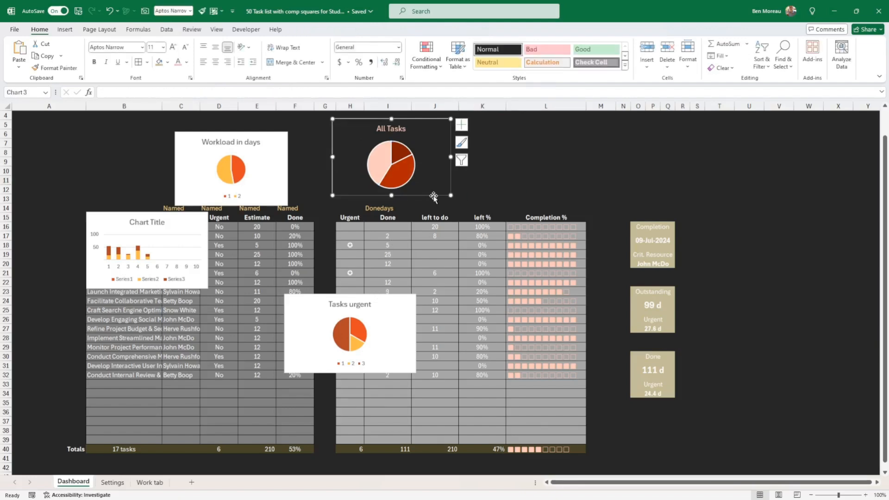
left_click(64, 69)
left_click(387, 357)
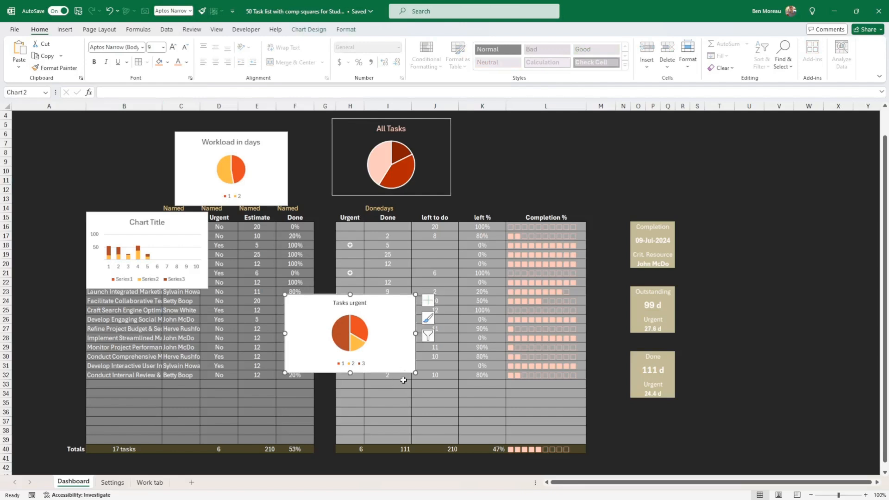
left_click(396, 169)
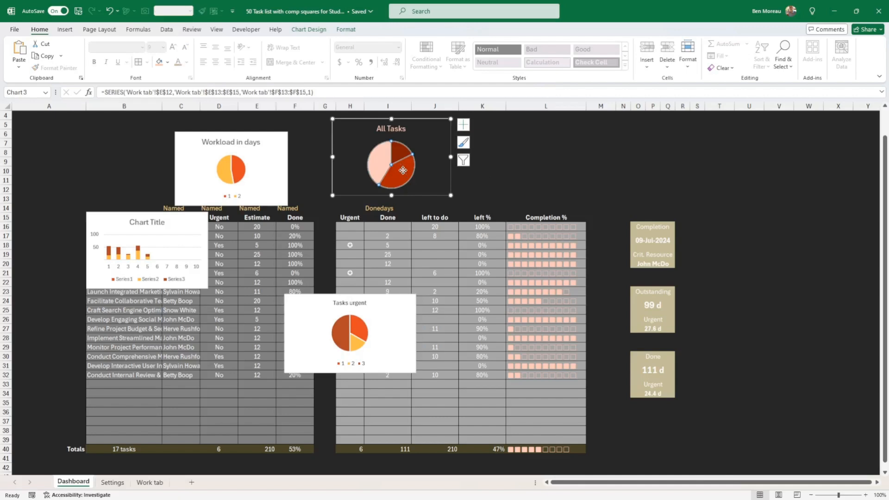
left_click(346, 30)
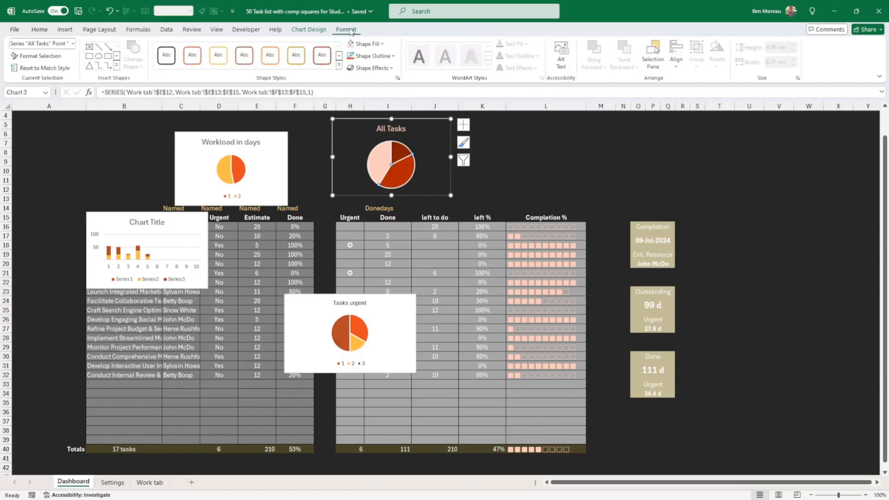
left_click(397, 56)
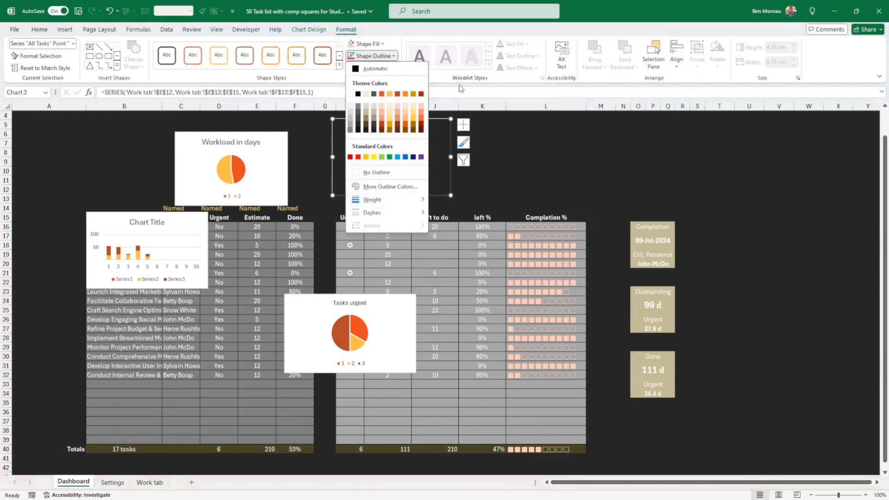
left_click(500, 139)
left_click(549, 172)
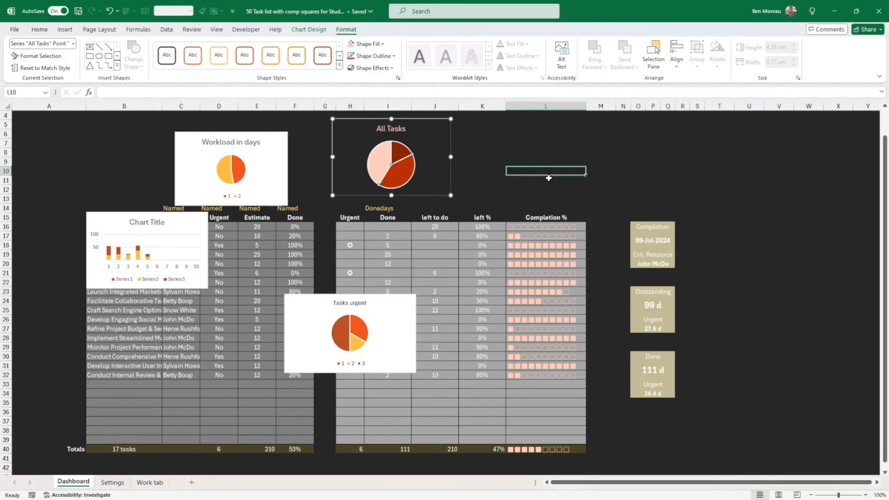
- Set the All Tasks chart area to no outline
left_click(424, 195)
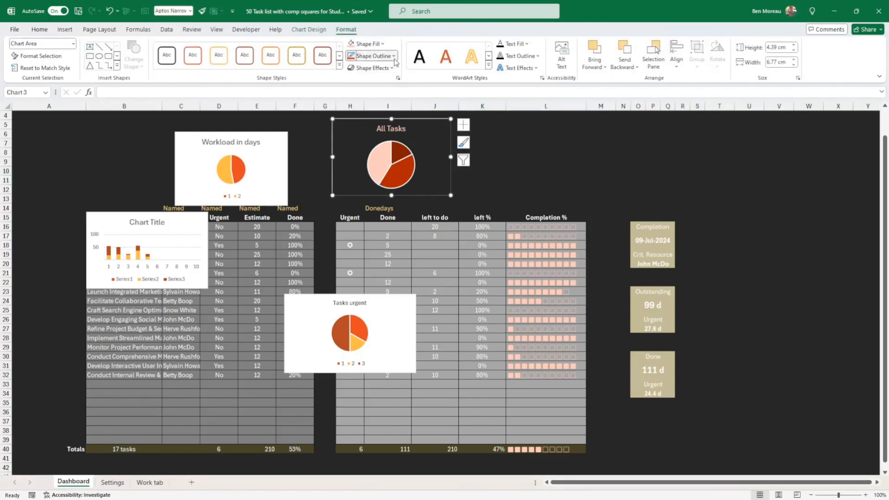
left_click(372, 55)
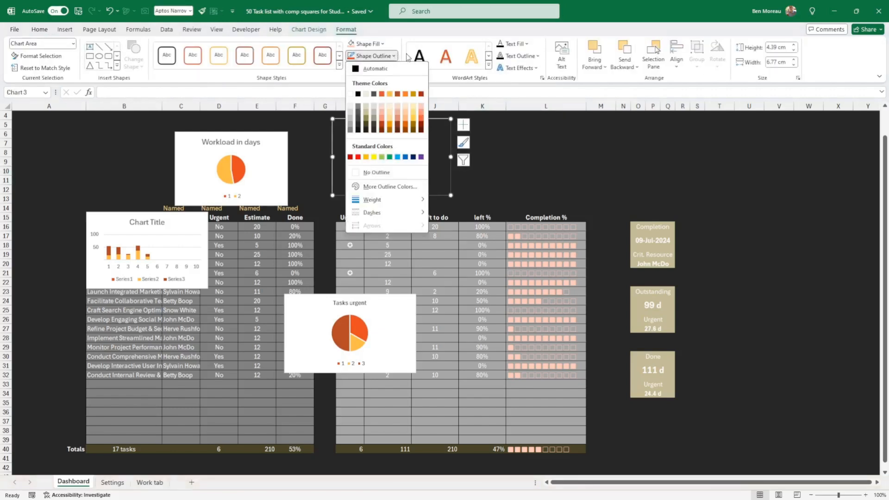
left_click(376, 172)
left_click(496, 184)
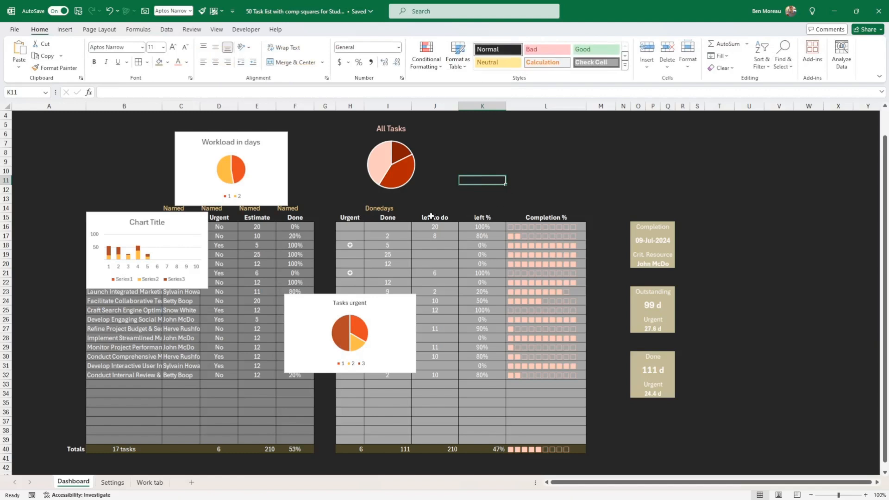
left_click(424, 193)
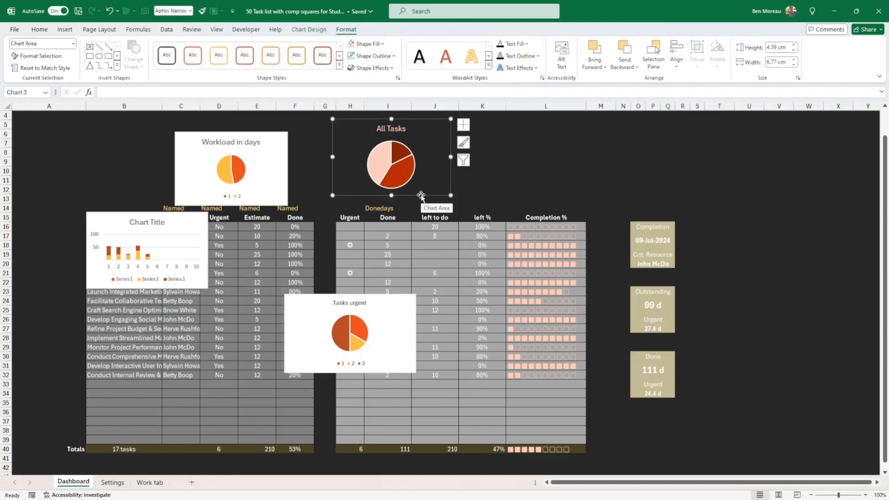
- Move the Tasks urgent chart up over the left to do and left % columns, starting around row 17
left_click_drag(402, 301, 502, 237)
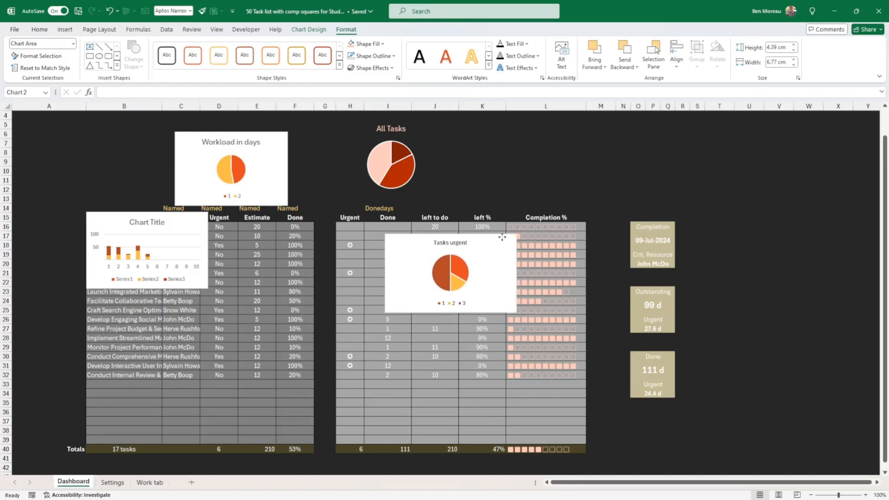
left_click(438, 175)
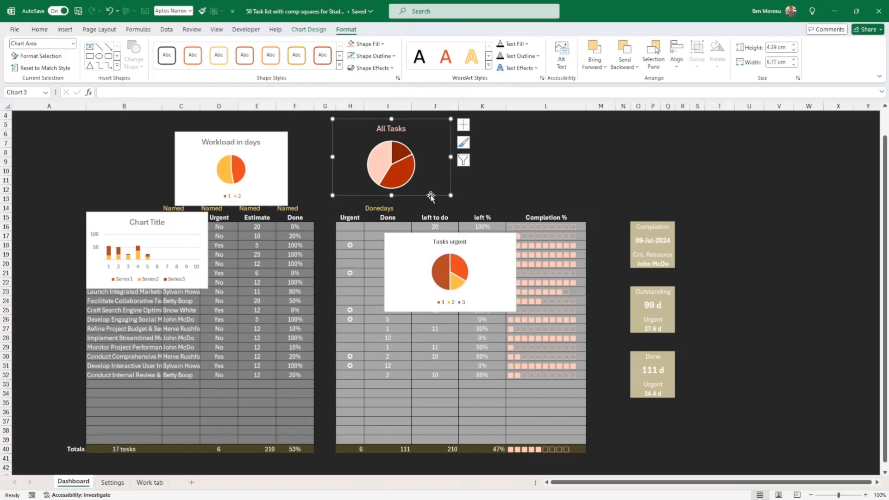
left_click(486, 244)
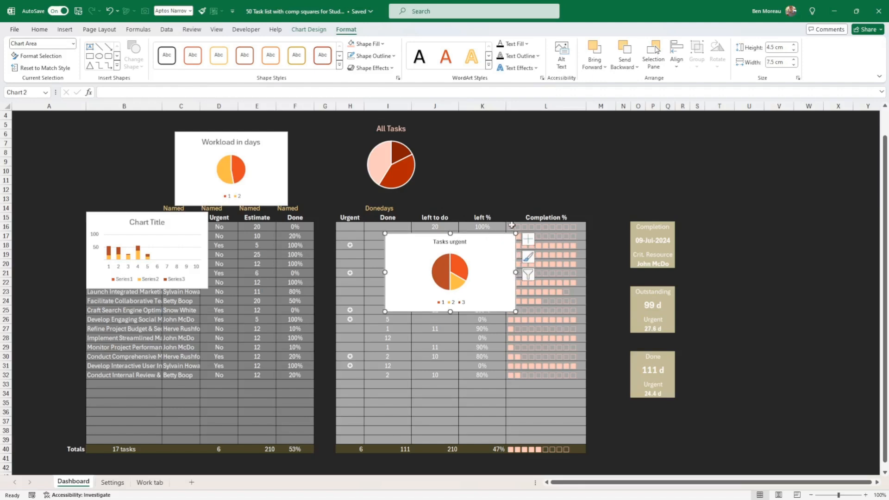
- Remove the Tasks urgent chart's fill and move it above the table, beside the All Tasks chart
left_click(383, 44)
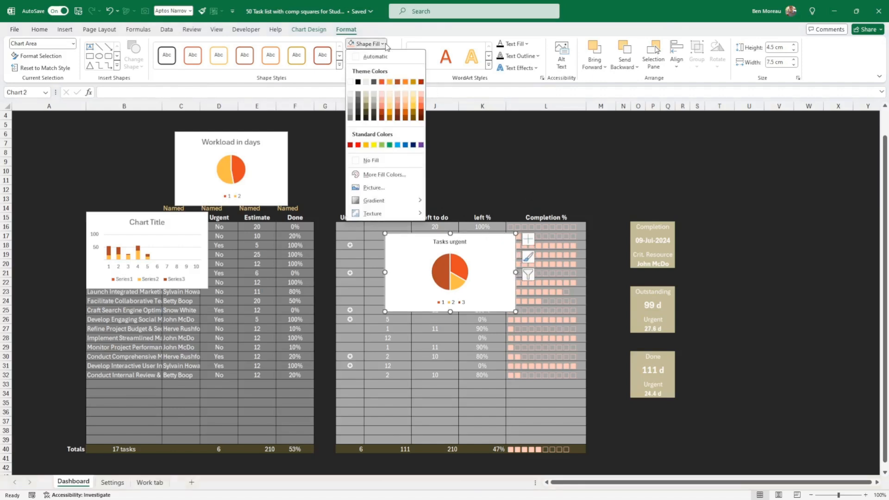
left_click(405, 160)
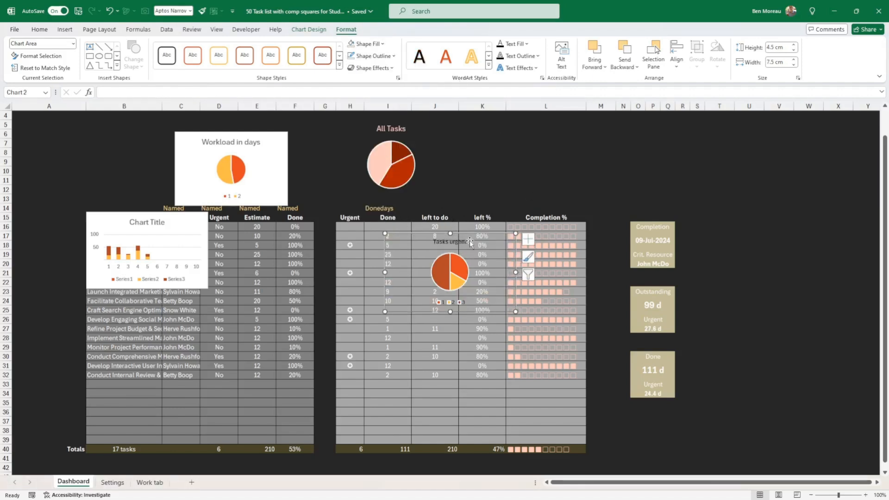
left_click_drag(471, 234, 517, 138)
- Make the Tasks urgent title bold in the light red tint and delete that chart's legend
left_click(502, 145)
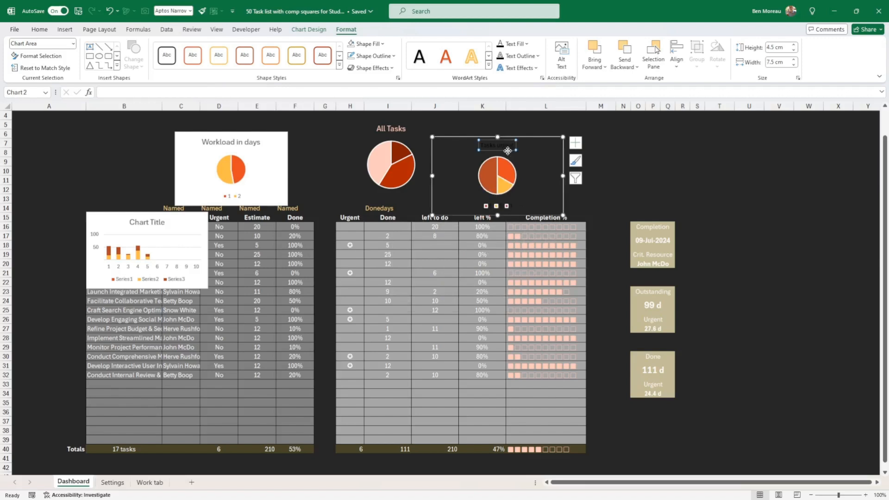
left_click(39, 29)
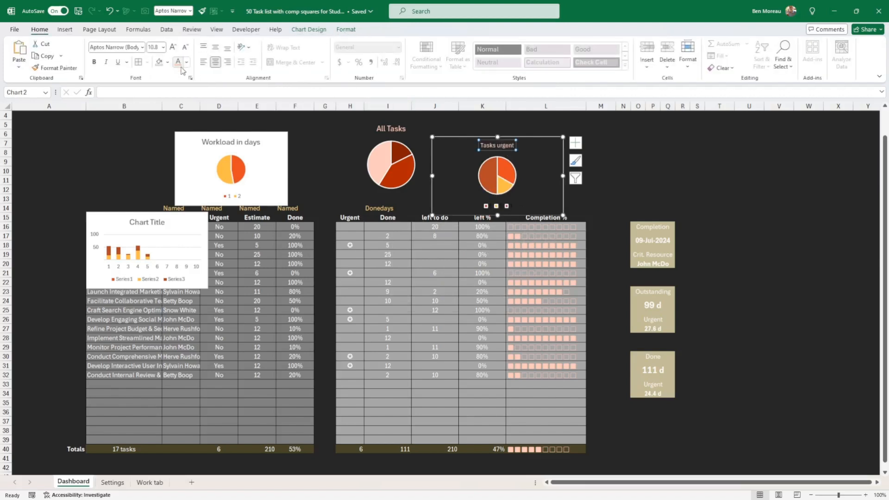
- Fill the Tasks urgent slices with two dark reds and the lightest red tint, and move the chart between Workload in days and All Tasks
left_click(167, 62)
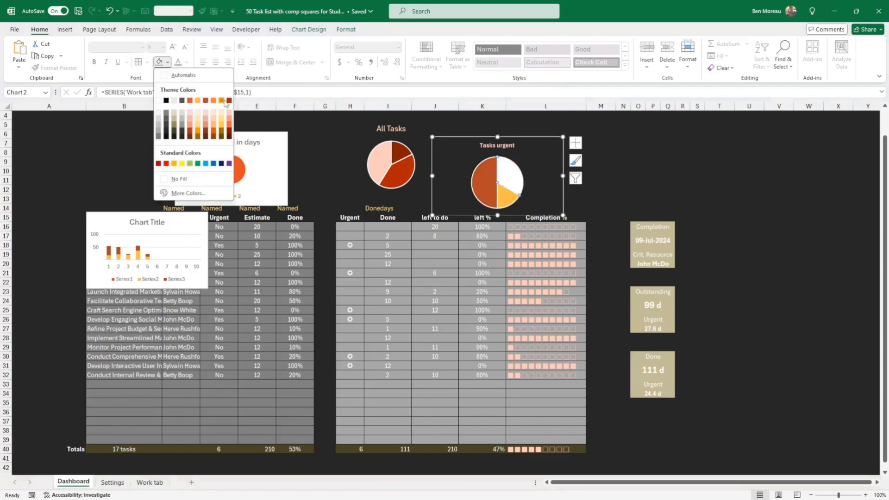
left_click(167, 62)
left_click(167, 62)
left_click(228, 104)
left_click(486, 184)
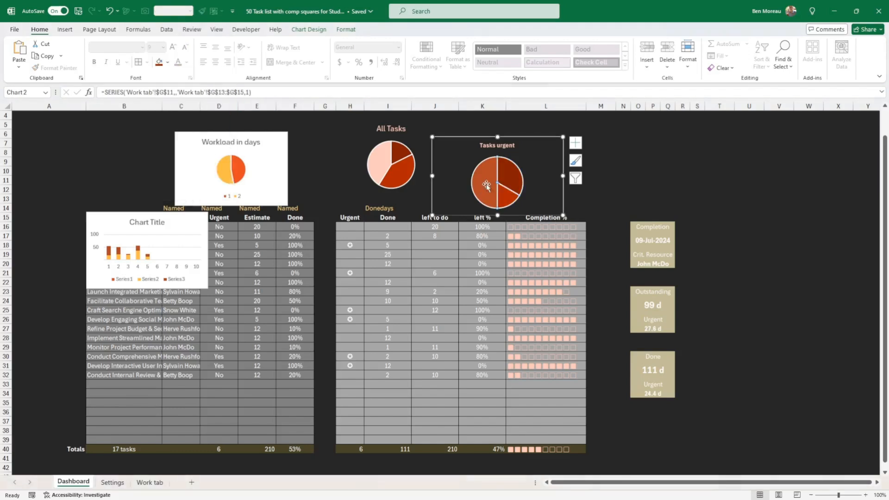
left_click(167, 62)
left_click(229, 112)
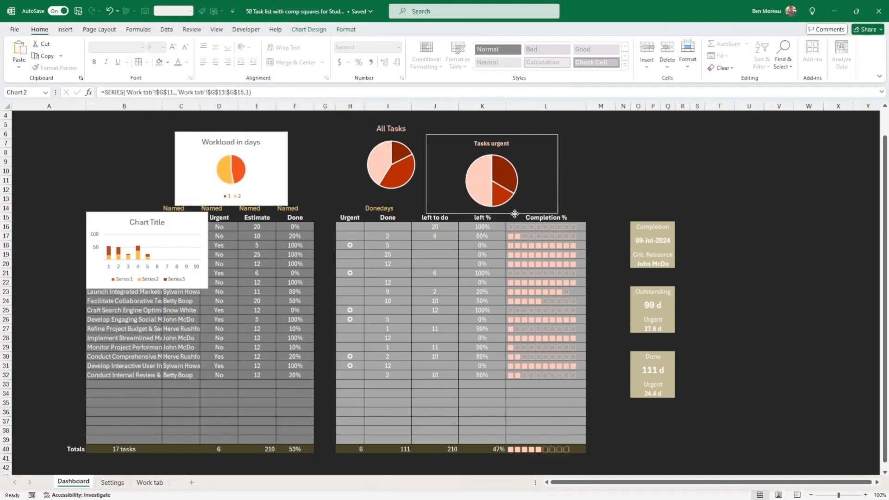
left_click_drag(523, 215, 447, 191)
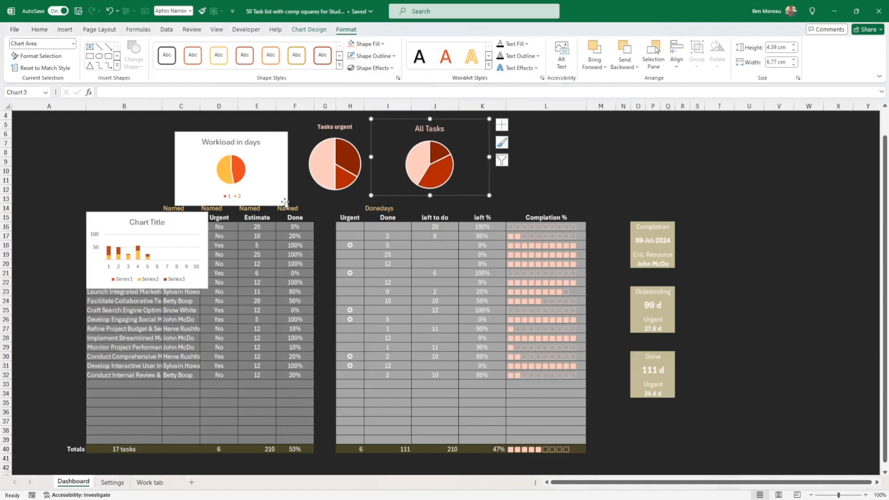
- Set the Workload in days chart to no fill and recolor its title in the light red tint
left_click_drag(231, 142, 224, 130)
left_click(370, 43)
left_click(365, 157)
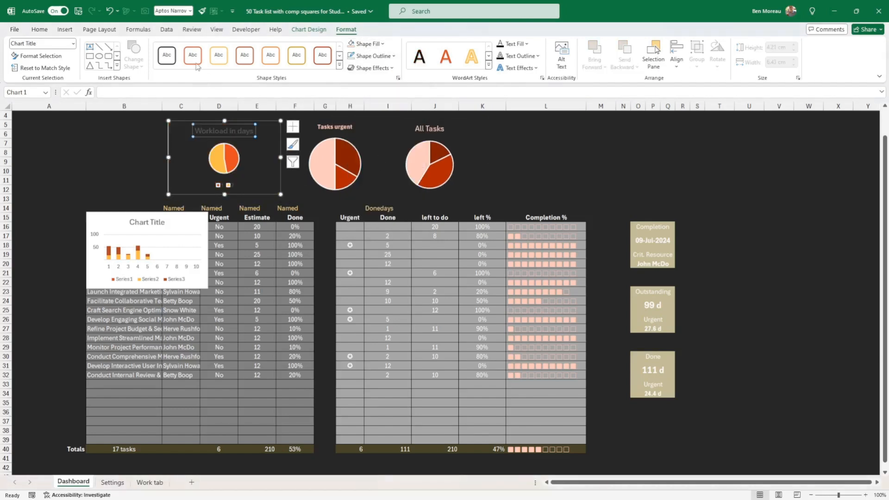
left_click(527, 43)
left_click(571, 85)
- Fill the Workload in days pie's right slice with dark red and its left slice with the lightest tint of that red
left_click(230, 158)
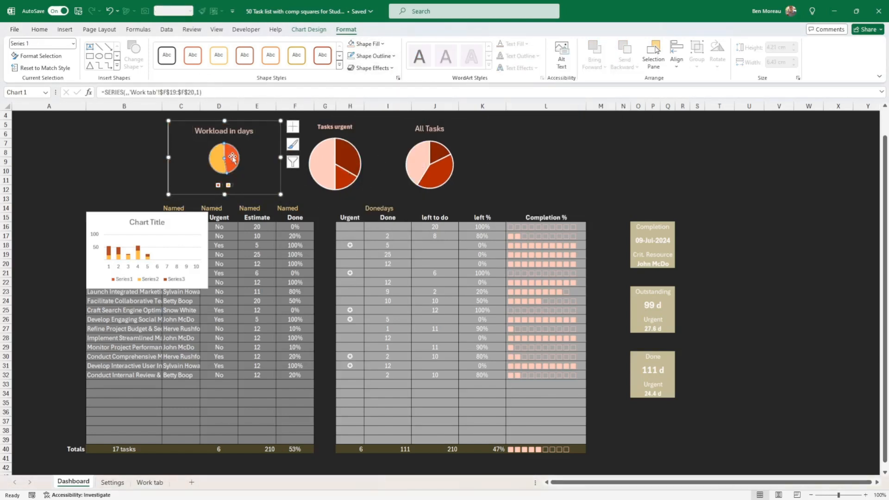
left_click(232, 158)
left_click(369, 43)
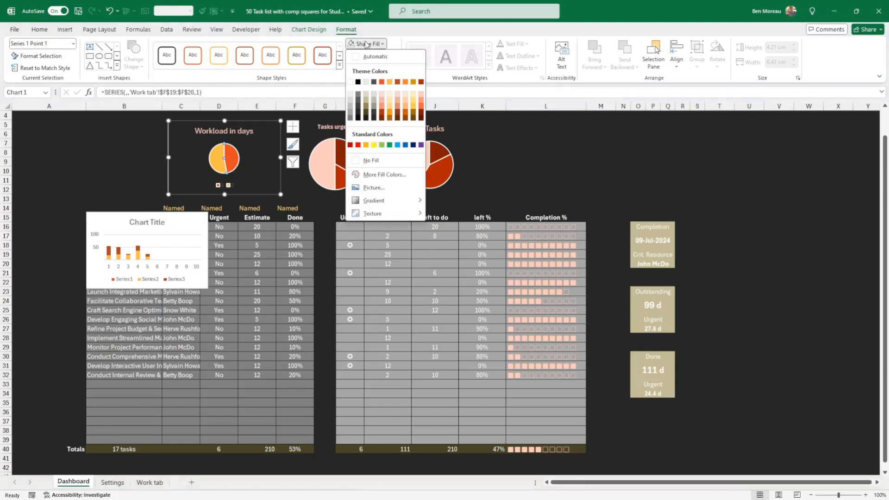
left_click(420, 82)
left_click(370, 44)
left_click(232, 156)
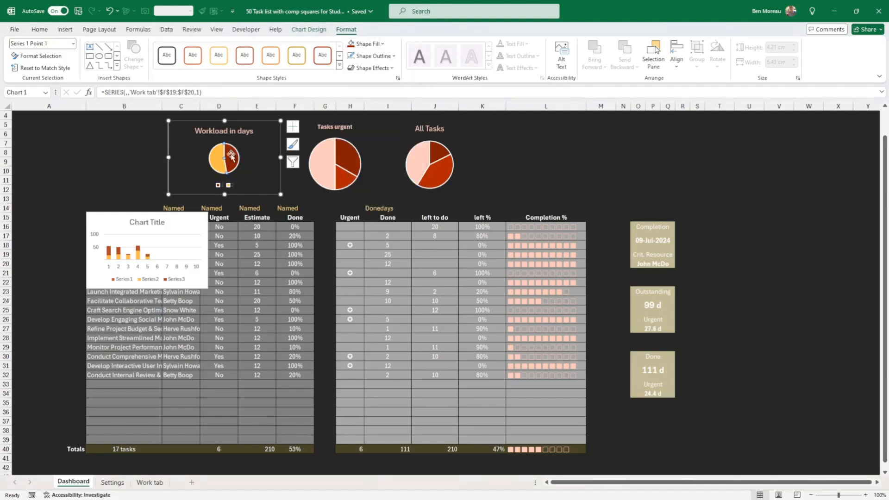
left_click(218, 162)
left_click(369, 44)
left_click(422, 93)
- Delete the Workload in days legend and nudge the Tasks urgent and All Tasks charts slightly right and down to align the row
left_click(234, 185)
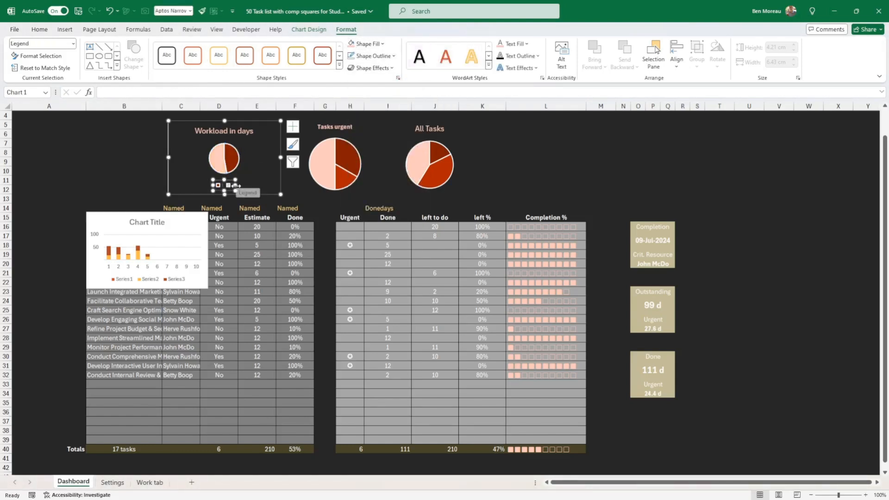
key("Delete")
left_click(343, 186)
left_click(456, 169)
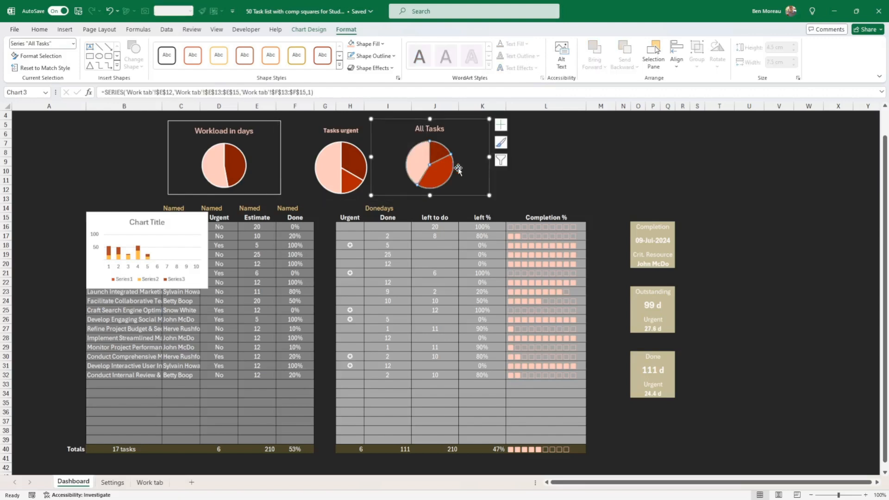
left_click(467, 195)
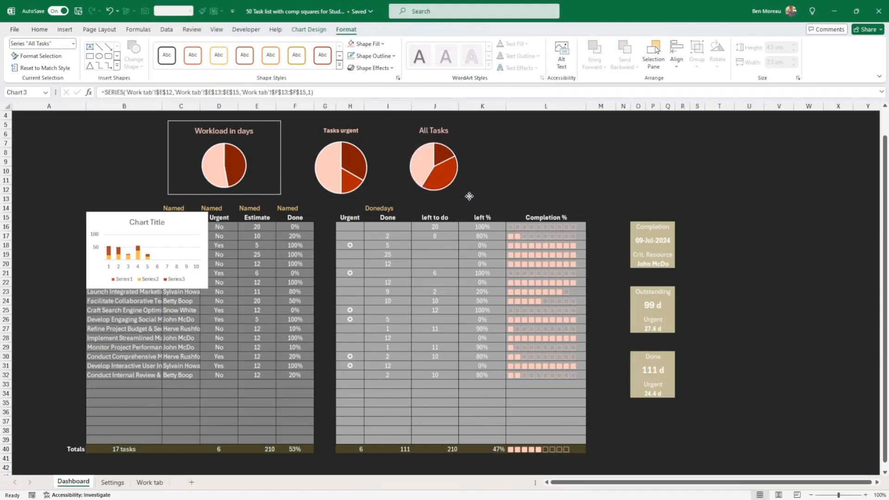
left_click(470, 196)
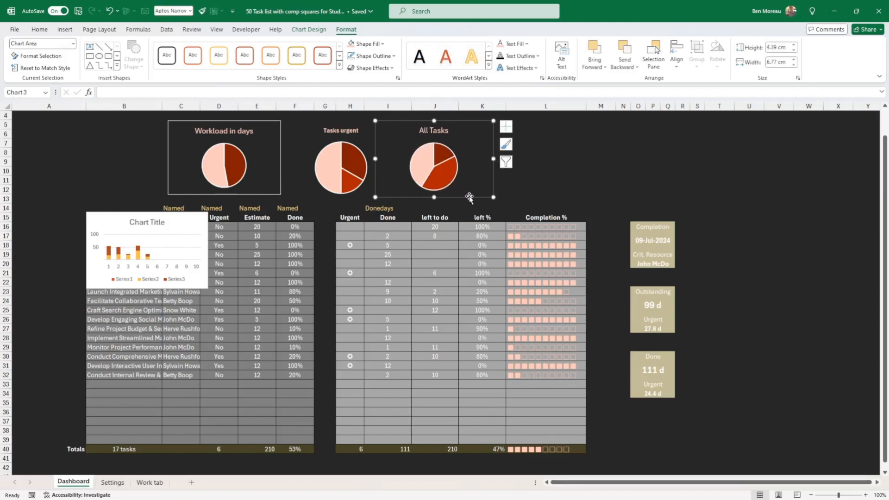
- Add data labels to the All Tasks pie
left_click(440, 180)
right_click(441, 178)
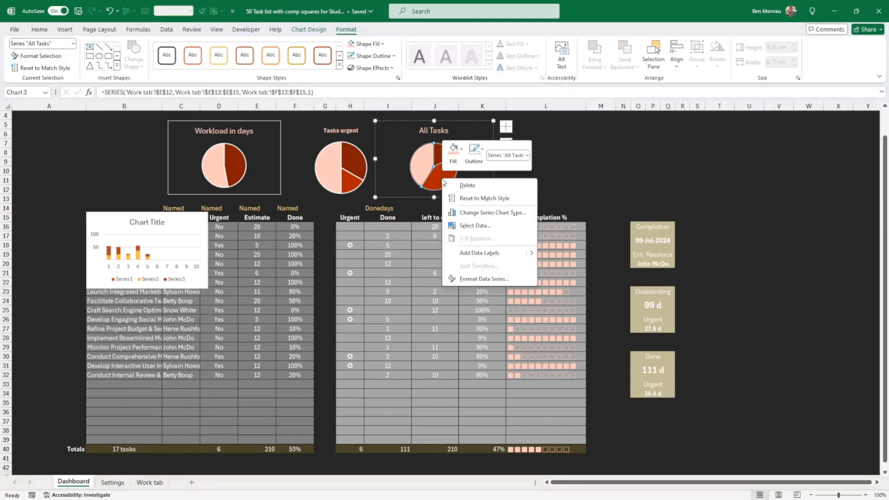
left_click(488, 253)
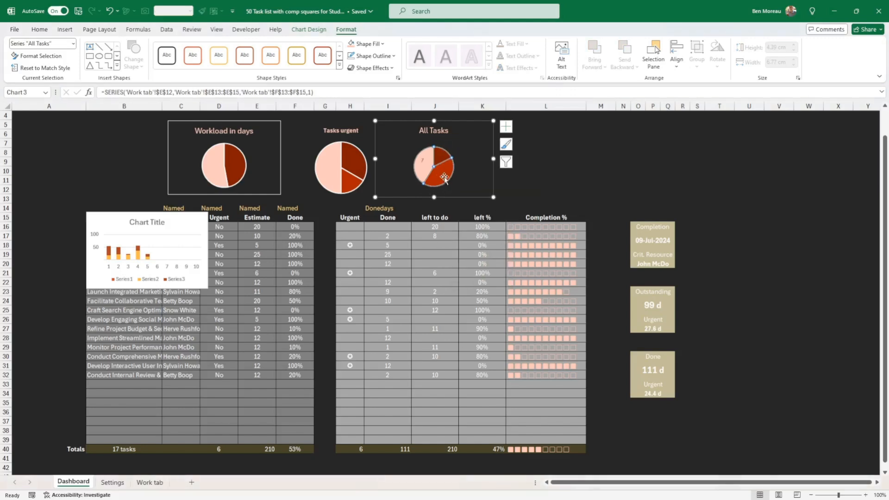
left_click(421, 156)
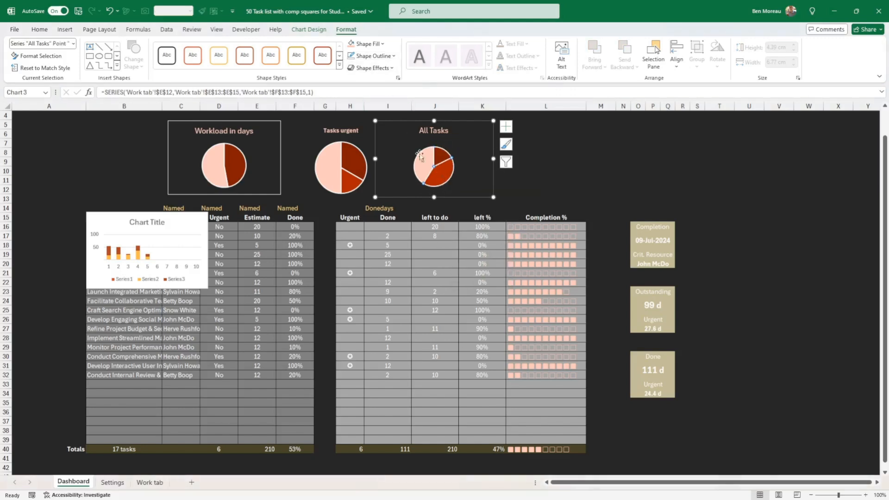
- Make the All Tasks data labels white and bold
left_click(442, 178)
left_click(39, 29)
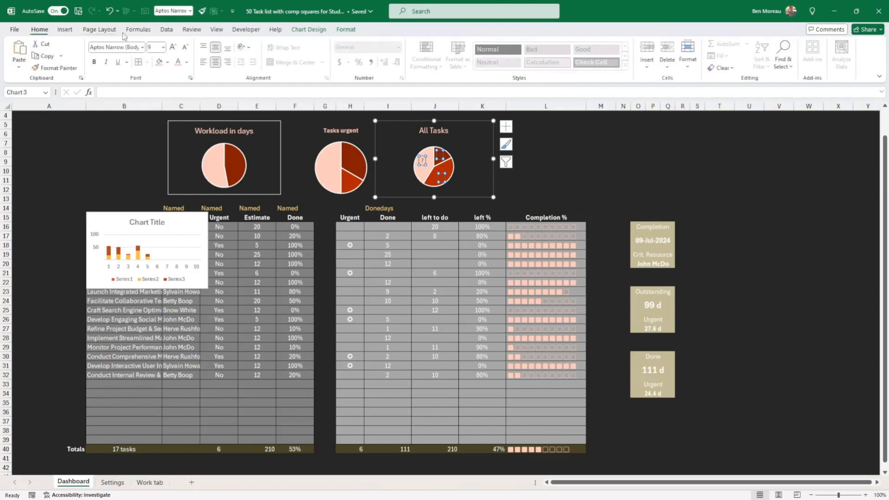
left_click(187, 62)
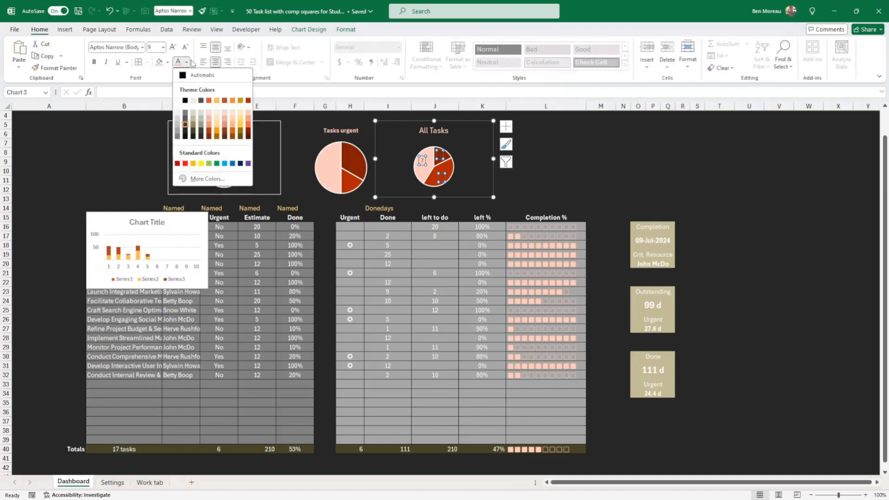
left_click(177, 100)
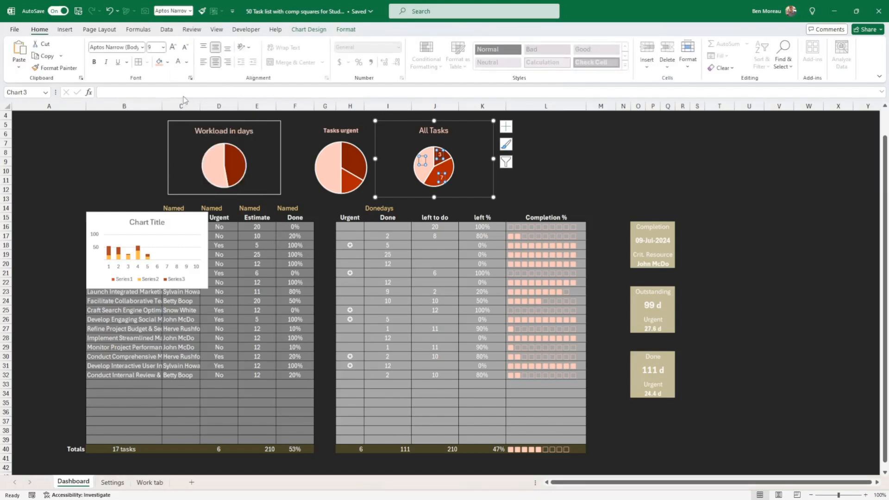
key("ctrl+b")
- Include the category name along with the value in the All Tasks data labels
right_click(442, 178)
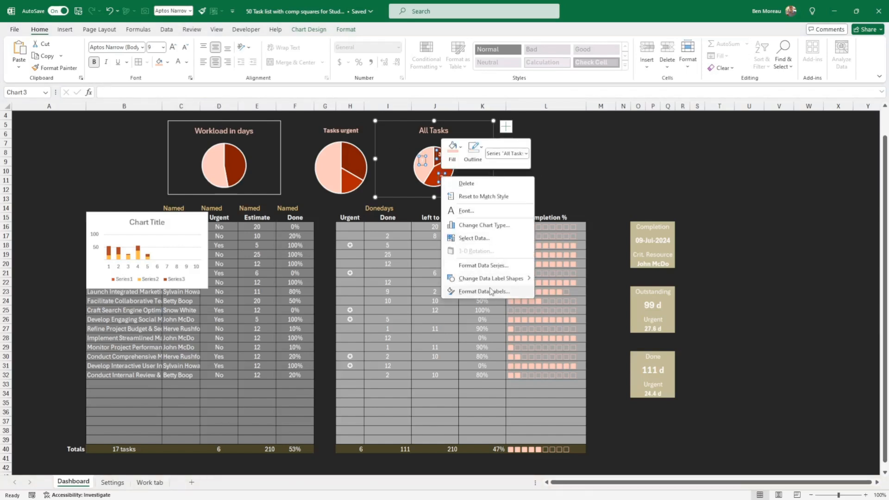
key("Escape")
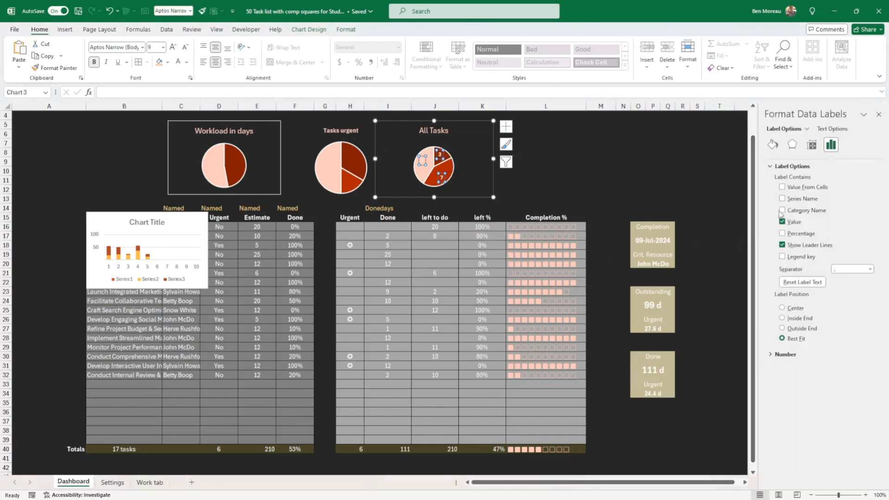
left_click(783, 211)
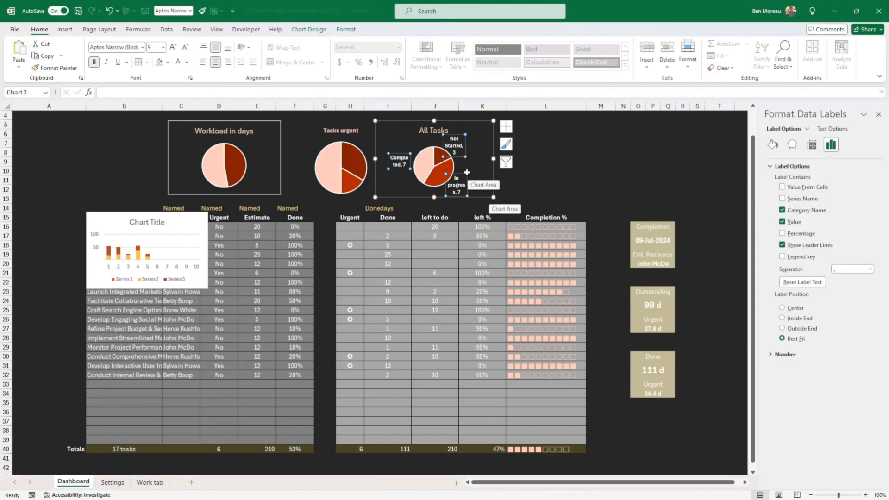
- Widen the In progress and Not Started data labels on the All Tasks pie and select the Completed label
left_click(467, 174)
left_click_drag(469, 174, 479, 176)
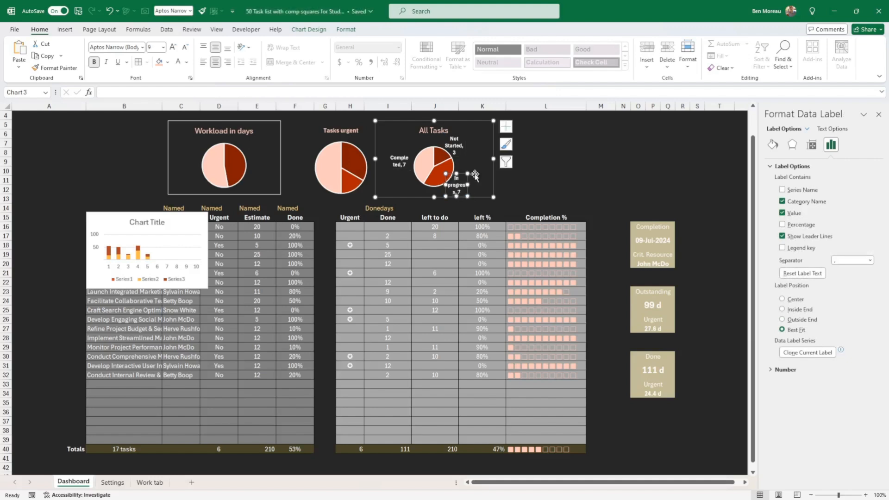
left_click(450, 142)
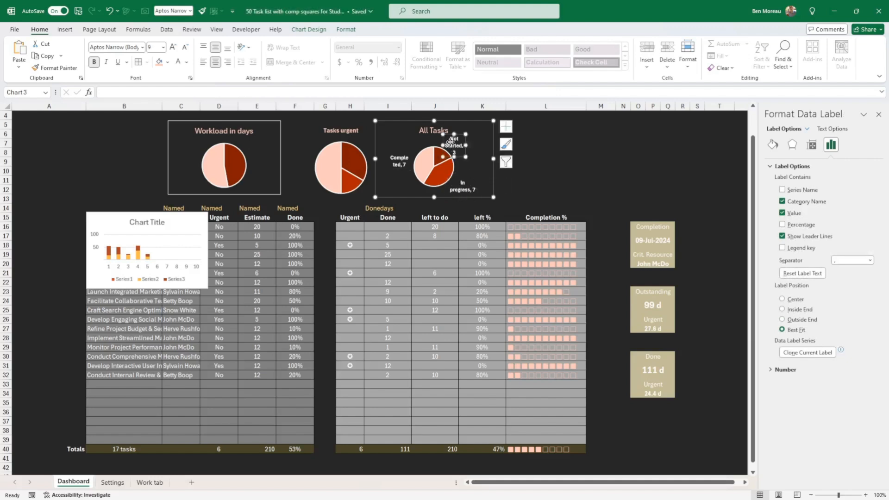
left_click_drag(466, 145, 493, 144)
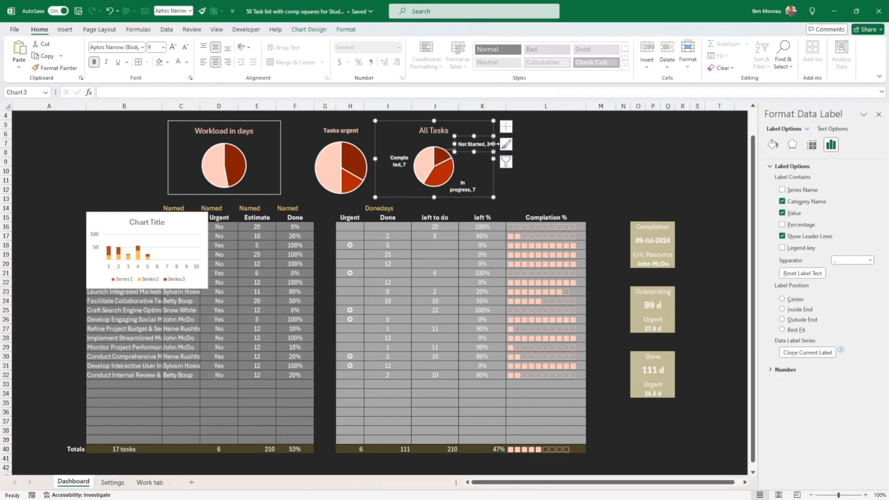
left_click(400, 162)
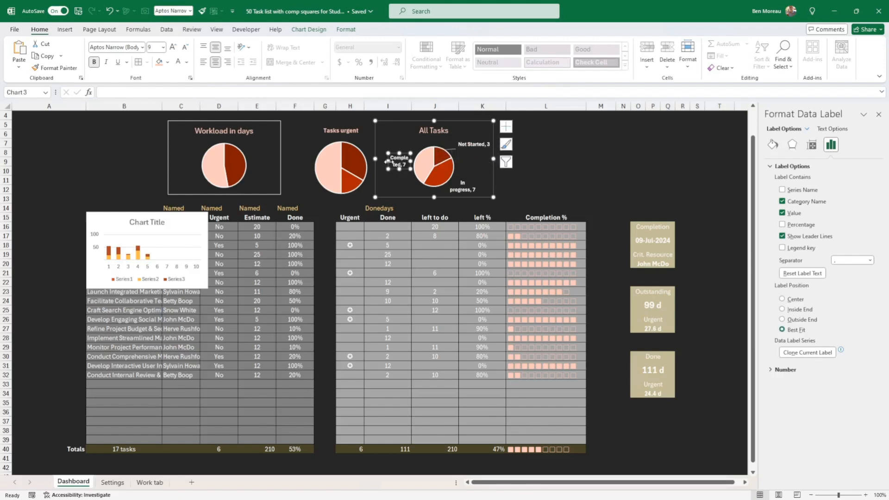
- Widen the Completed data label of the All Tasks pie chart so its text fits on one line
left_click_drag(388, 161, 412, 150)
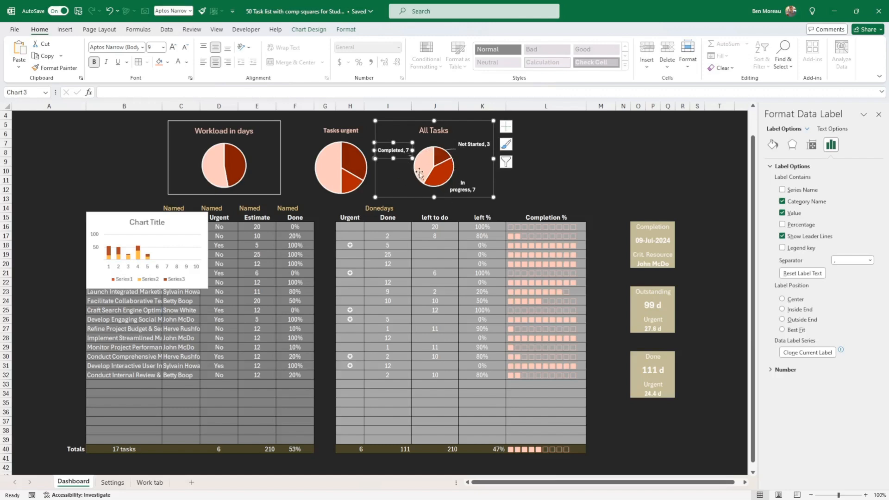
- Add data labels to the Tasks urgent pie chart and format them in bold white
left_click(343, 183)
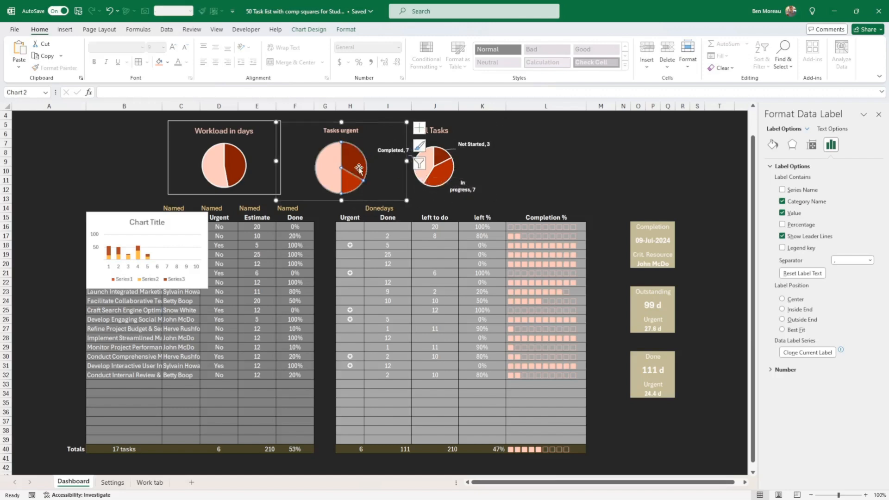
left_click_drag(357, 201, 354, 198)
right_click(349, 160)
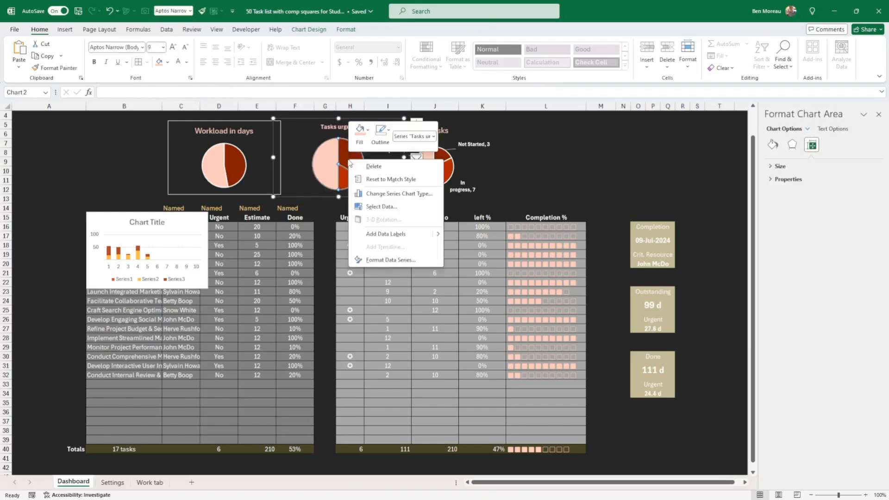
left_click(382, 234)
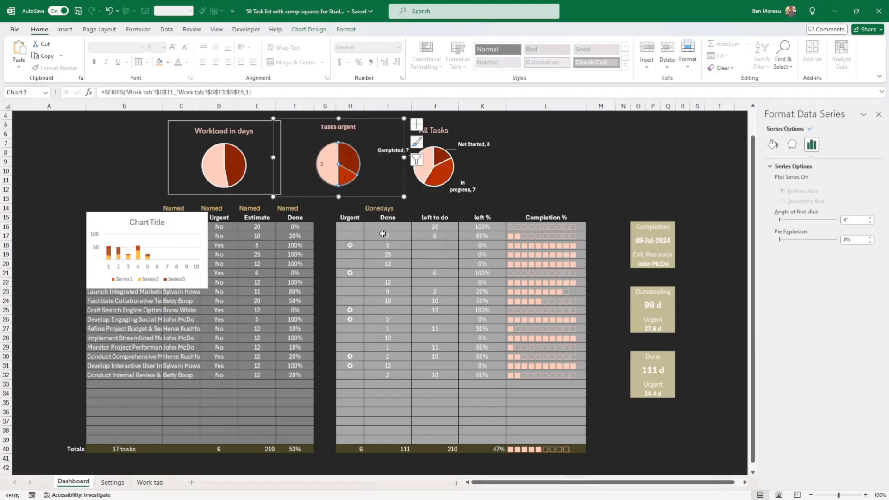
left_click(350, 158)
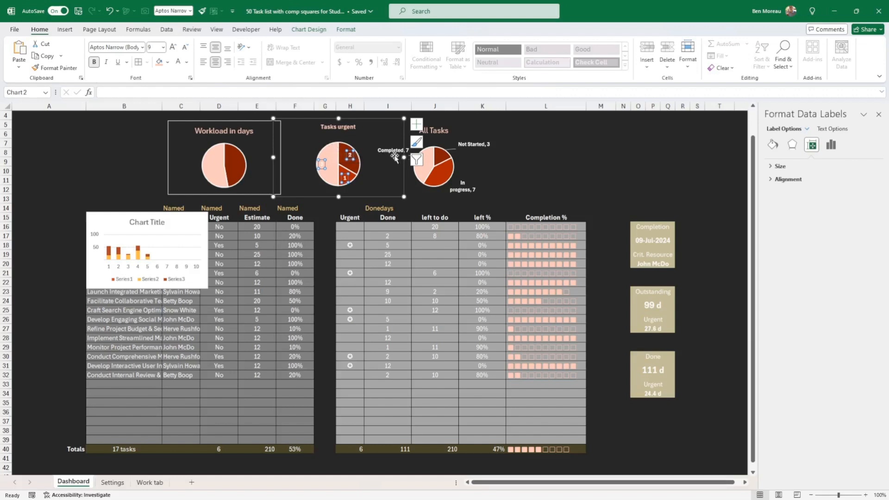
- Set the label position of the Tasks urgent pie's data labels to Outside End
right_click(348, 160)
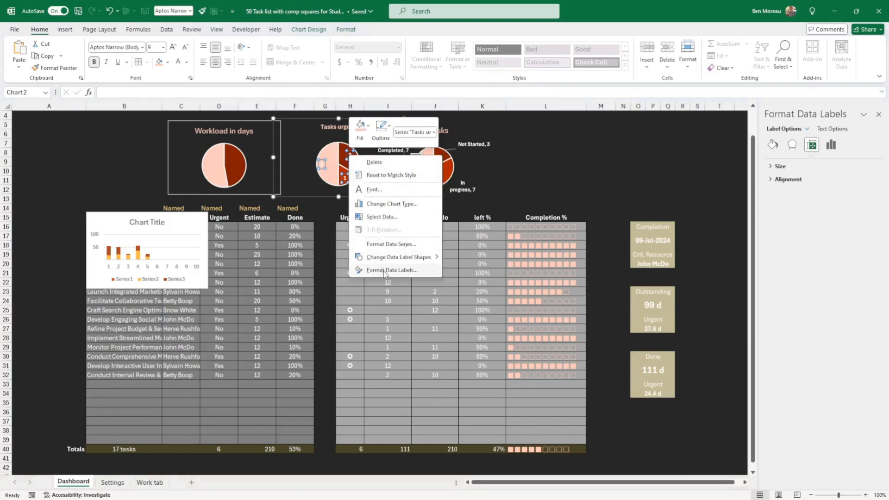
left_click(384, 271)
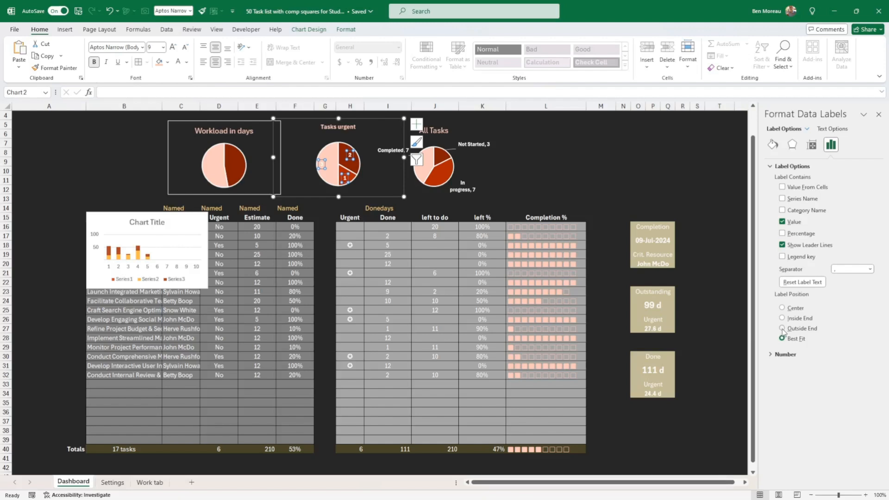
left_click(782, 328)
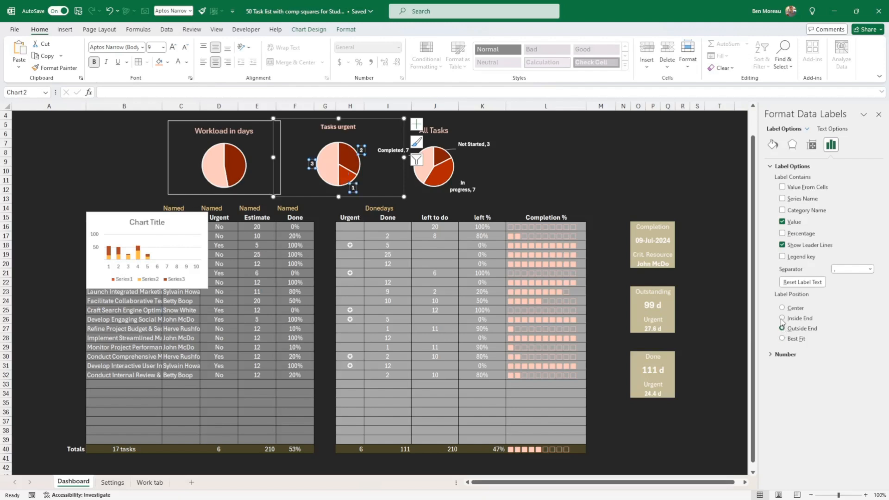
left_click(782, 318)
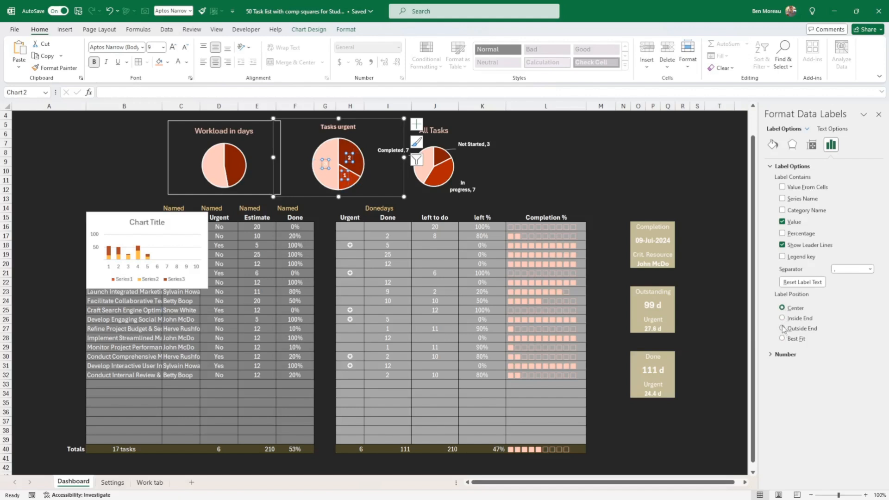
left_click(782, 329)
left_click(546, 181)
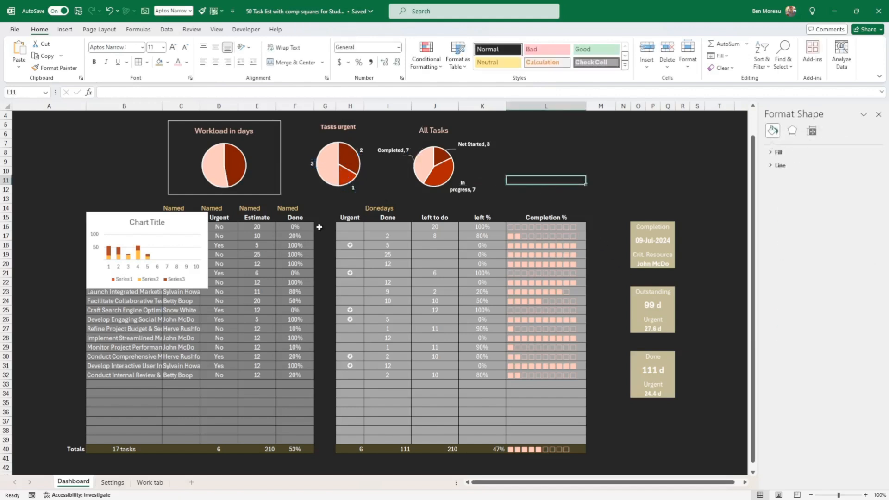
- Add data labels to the Workload in days pie chart and format them in bold white
left_click(235, 171)
right_click(234, 165)
left_click(268, 239)
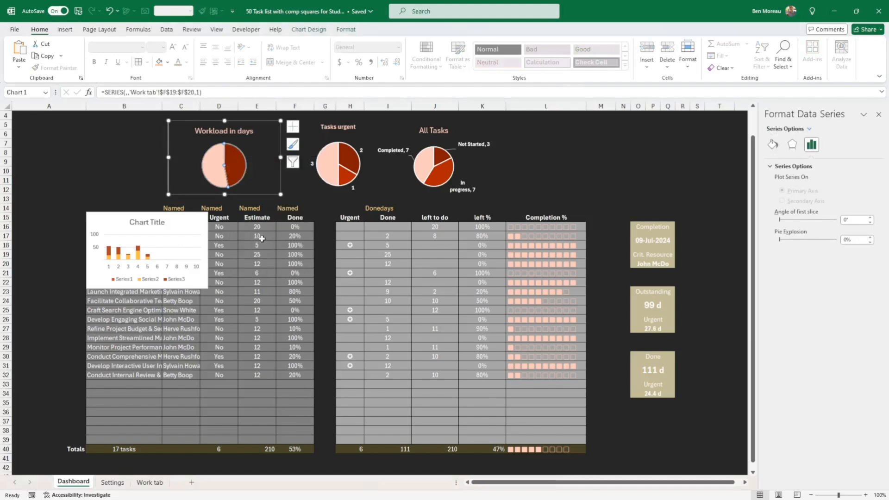
left_click(233, 161)
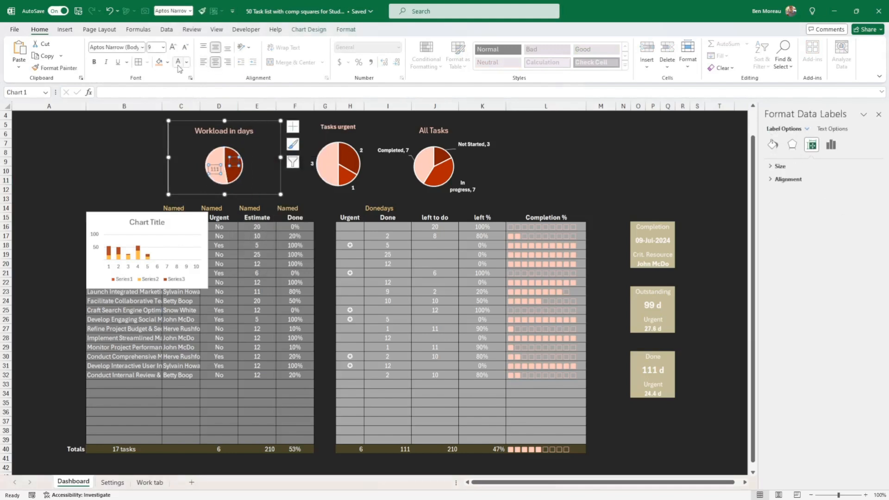
key("ctrl+b")
- Set the label position of the Workload in days pie's data labels to Outside End
right_click(235, 162)
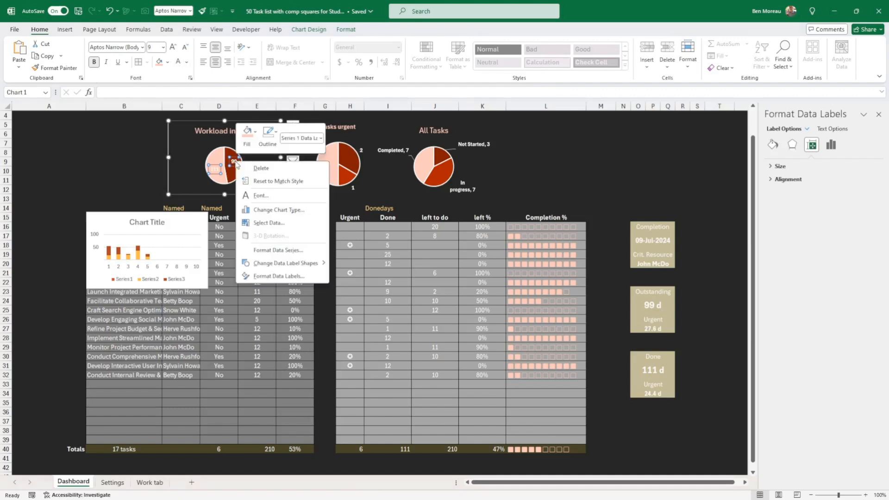
left_click(268, 277)
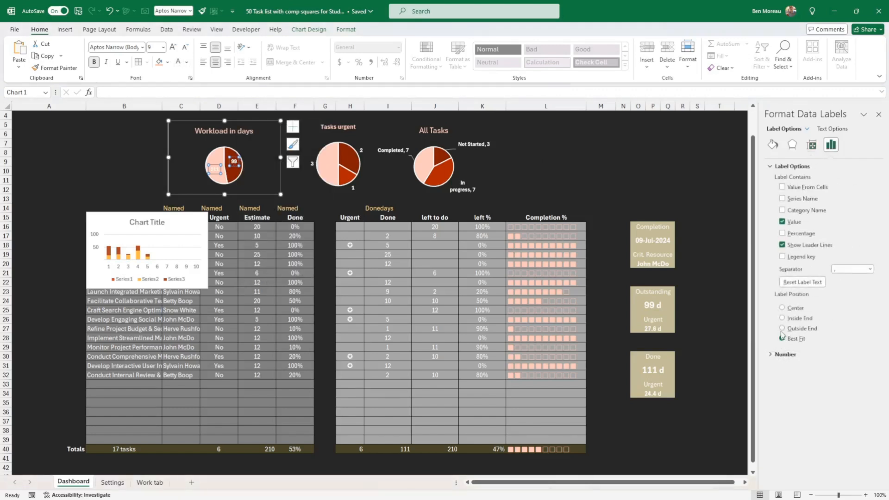
left_click(782, 328)
left_click(579, 174)
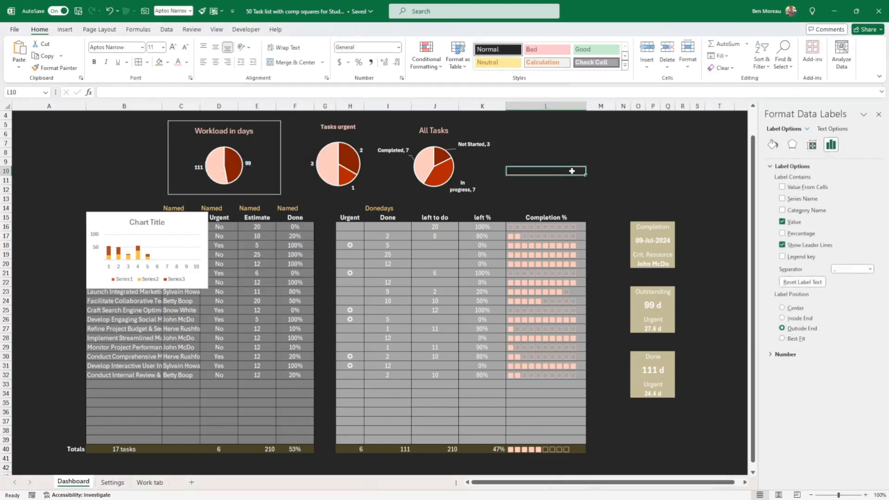
- Remove the shape outline from the Workload in days chart
left_click(280, 165)
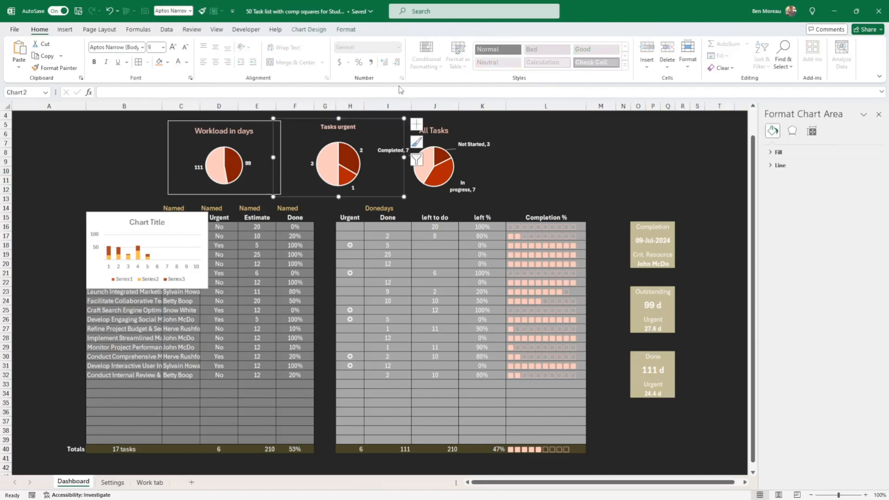
left_click(249, 196)
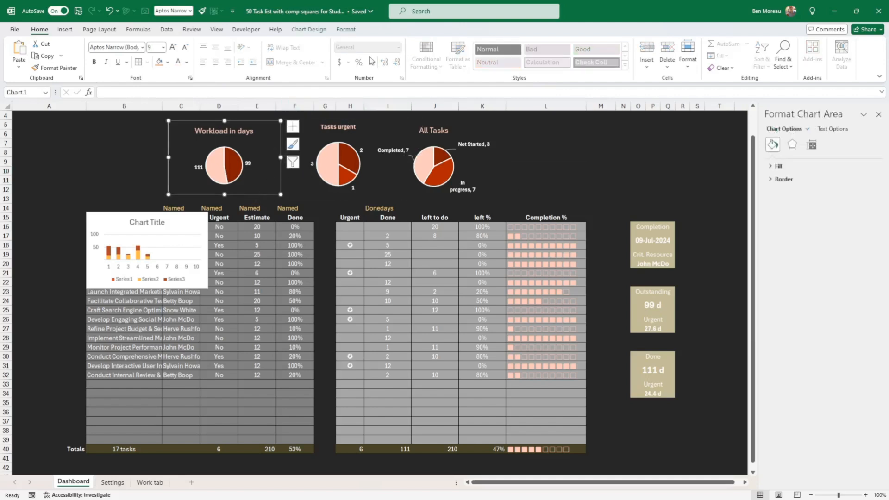
left_click(353, 30)
left_click(369, 44)
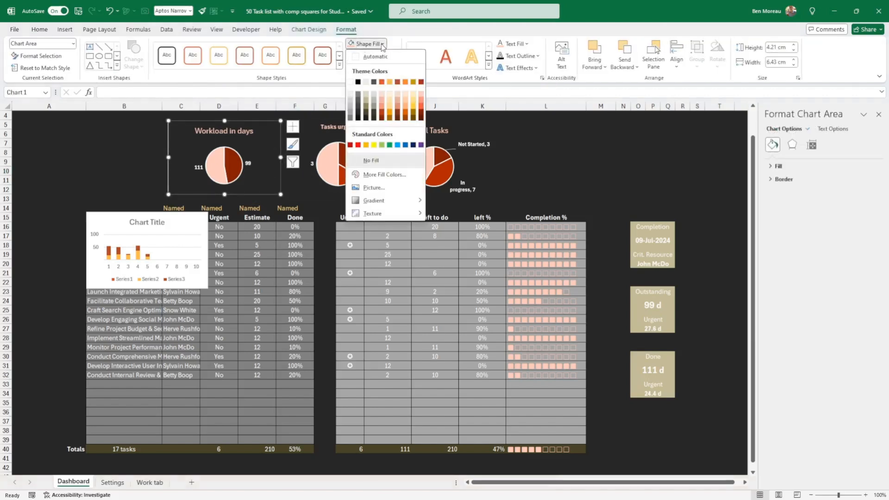
left_click(415, 39)
left_click(373, 56)
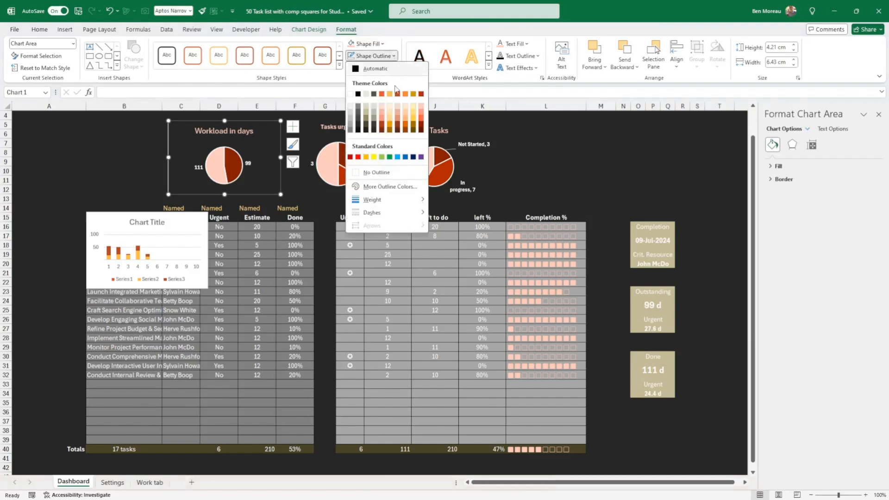
key("Escape")
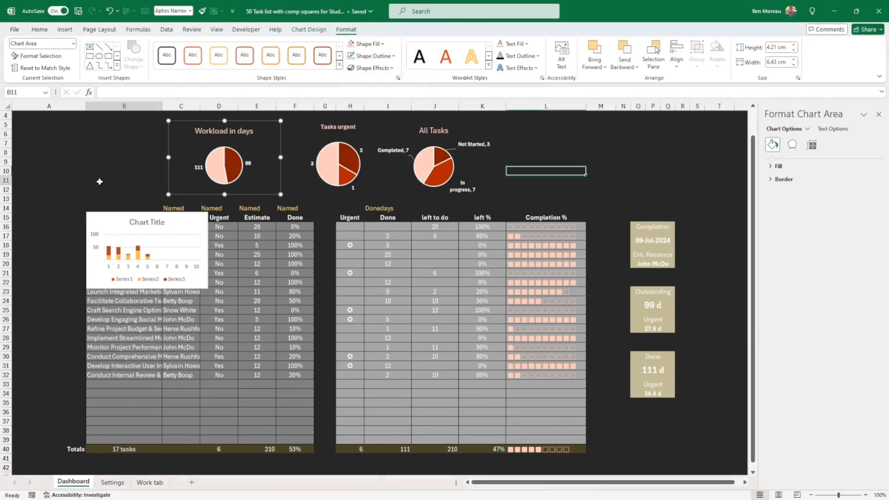
left_click(96, 183)
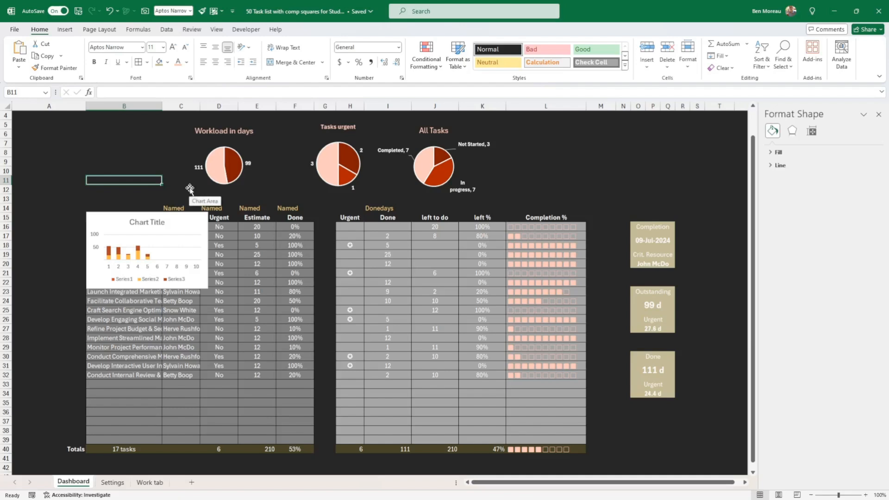
- Move the Workload in days chart above the Task Name column and the stacked column chart above the Completion % column
left_click(238, 181)
left_click_drag(257, 195, 171, 197)
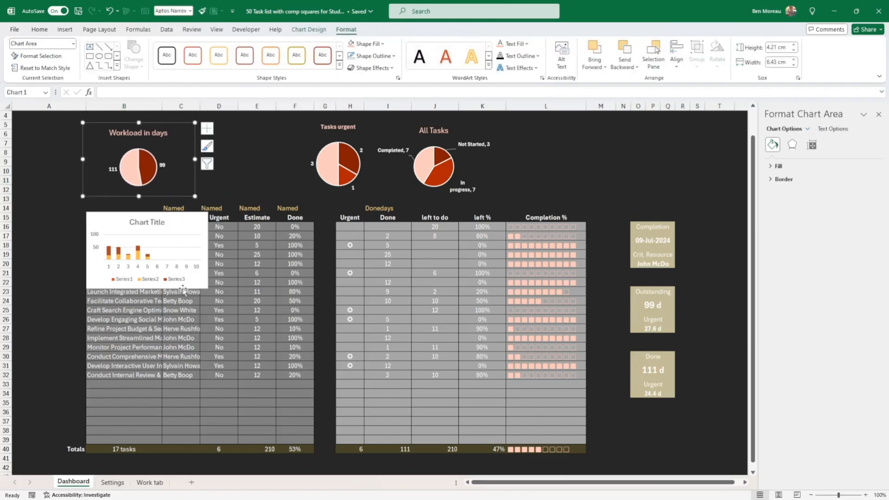
left_click_drag(184, 291, 608, 193)
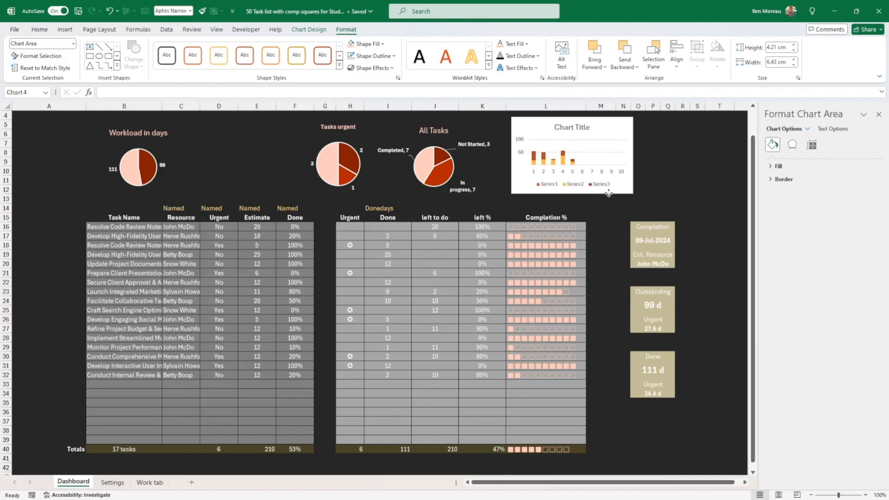
- Shift the Tasks urgent and All Tasks pie charts left so they sit in a row beside the Workload in days chart
left_click(356, 181)
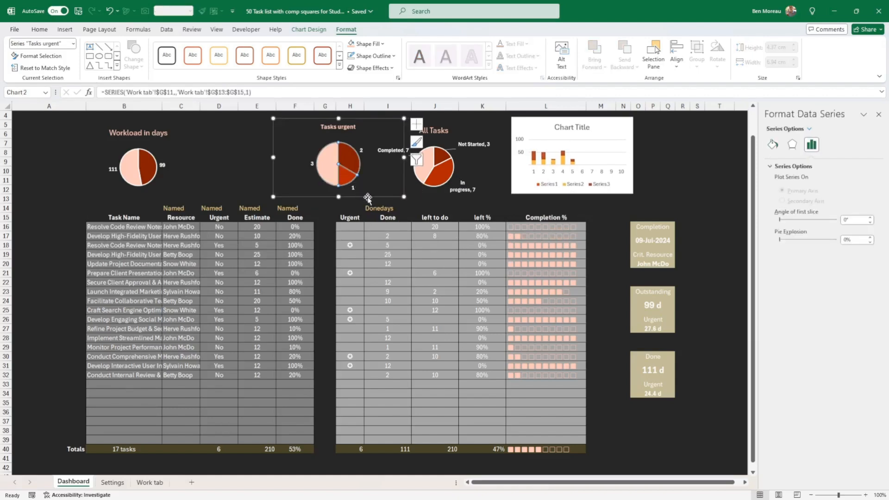
left_click_drag(368, 198, 283, 199)
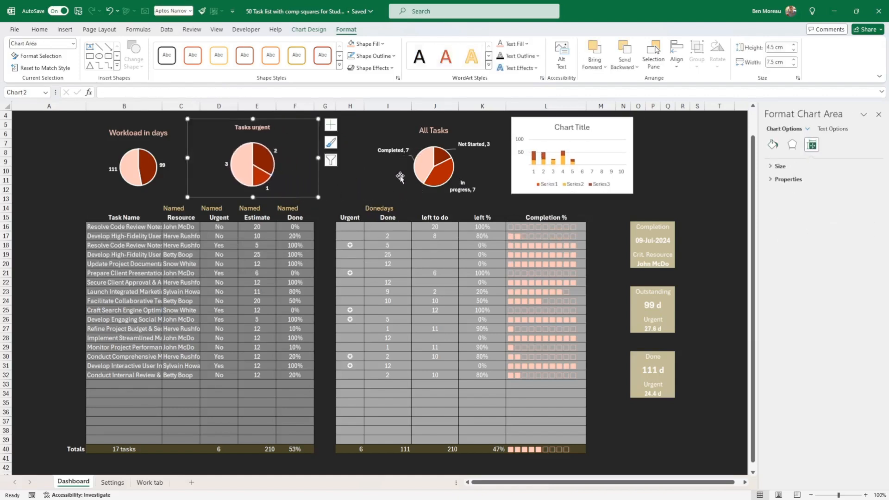
left_click(400, 177)
left_click_drag(477, 198, 408, 198)
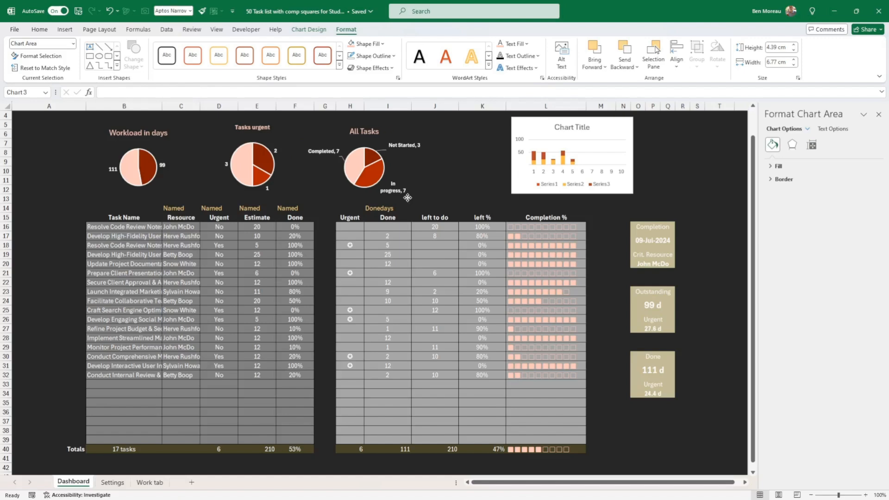
- Set the stacked column chart's background to No Fill
left_click(592, 194)
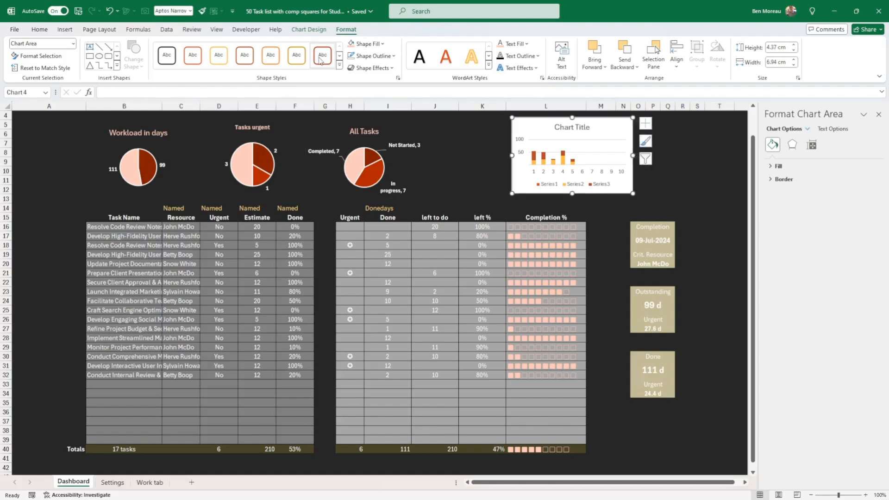
left_click(367, 43)
left_click(371, 161)
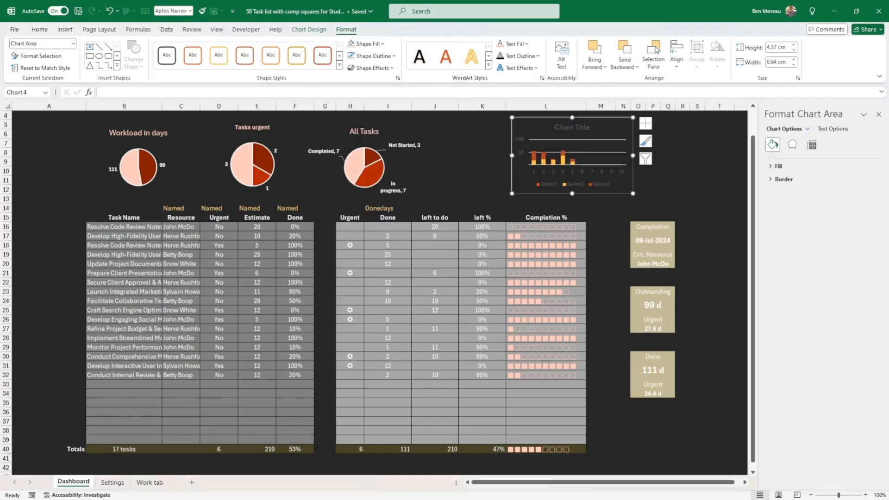
- Delete the legend from the stacked column chart
left_click(578, 190)
left_click(571, 183)
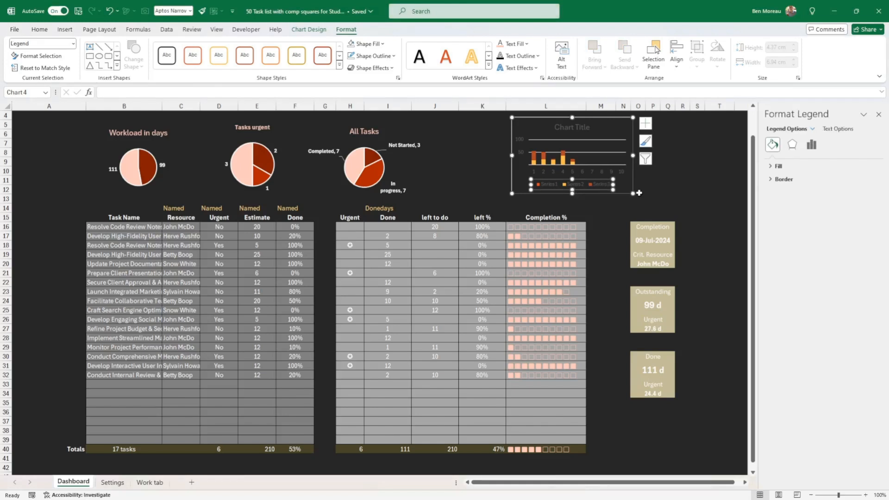
key("Delete")
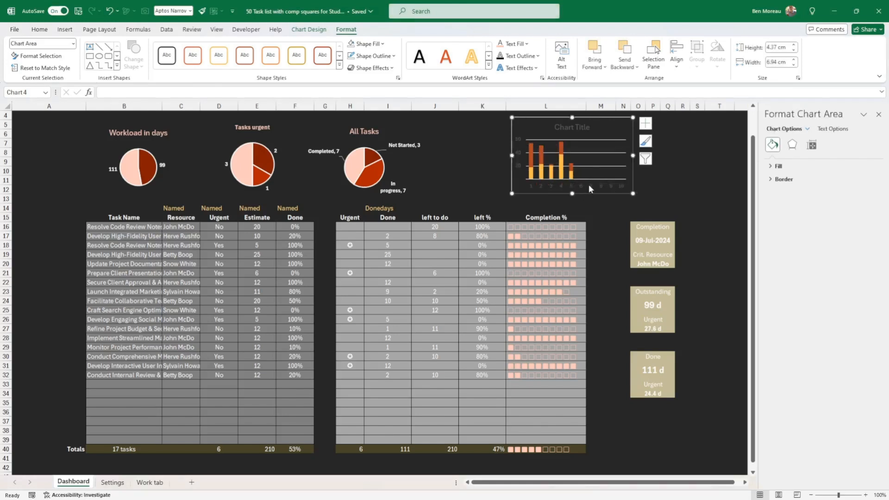
- Use 'Work tab'!E23:E32 as category labels in the column chart's Series 2 formula and move the chart left towards All Tasks
left_click(573, 174)
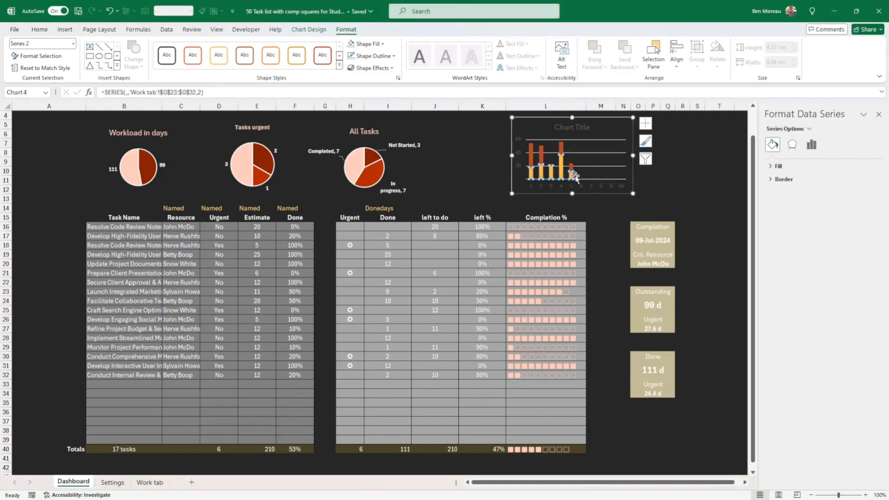
left_click(129, 92)
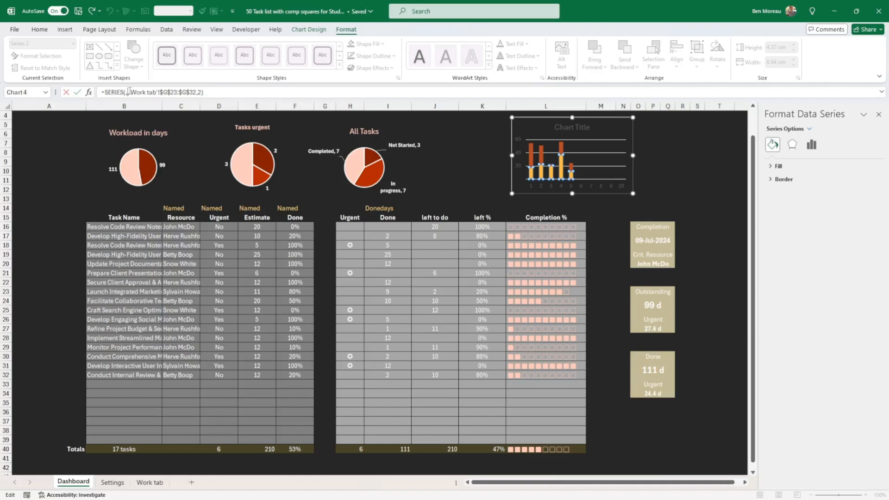
left_click(150, 483)
left_click_drag(153, 319, 158, 403)
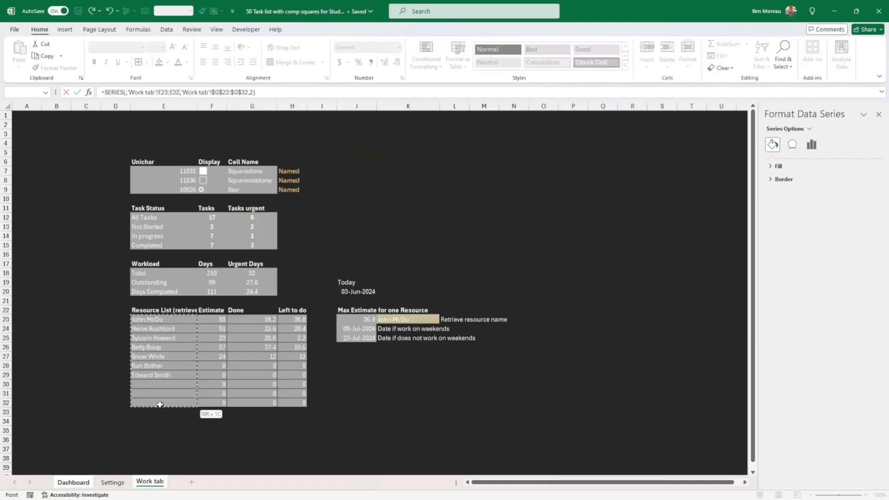
left_click(77, 92)
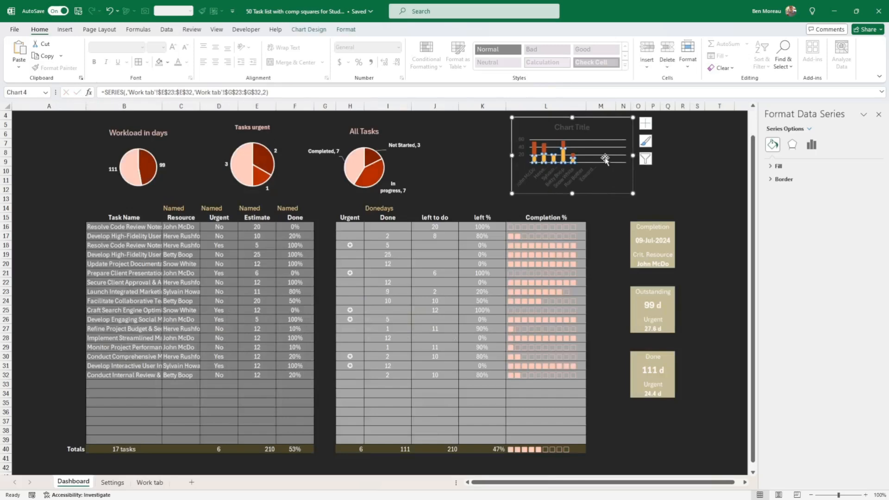
left_click_drag(602, 193, 555, 198)
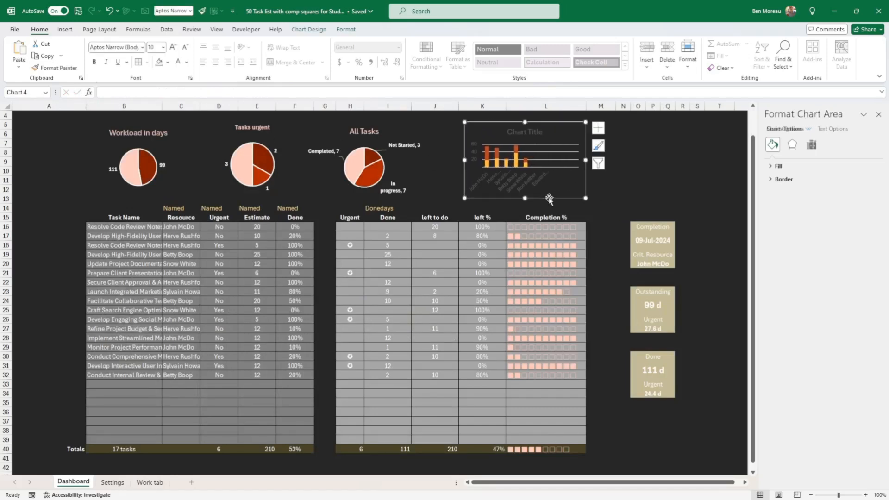
- Move the stacked column chart's title to the right over the plot area and delete the major gridlines
left_click(538, 133)
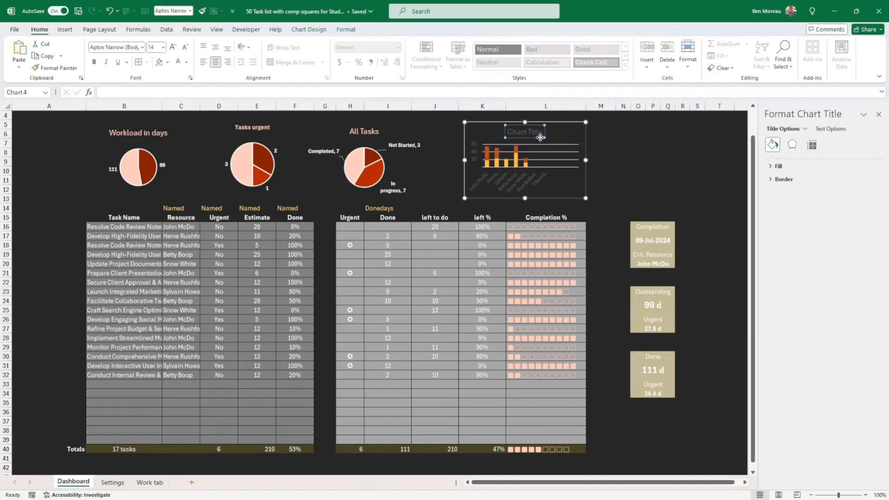
left_click(572, 165)
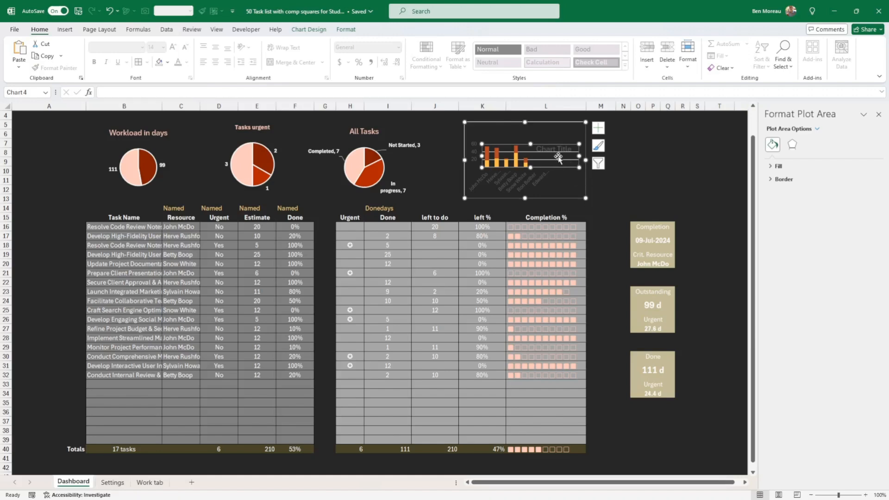
left_click(560, 161)
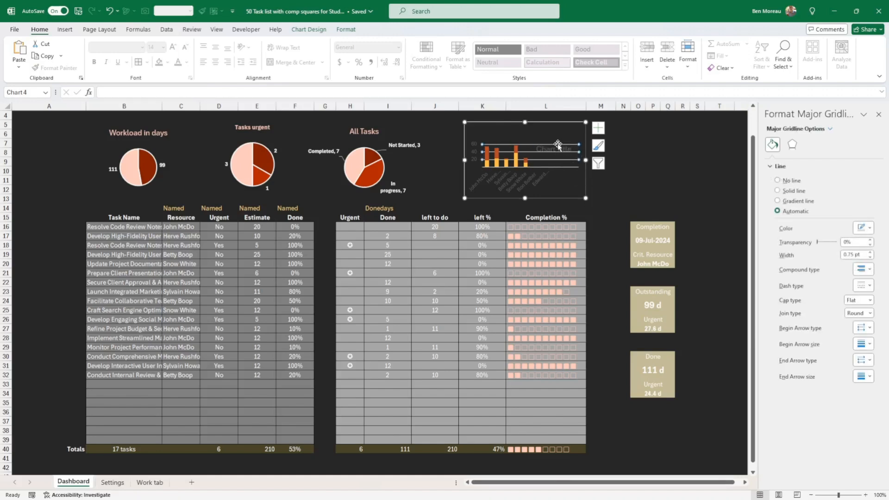
left_click(558, 145)
- Set the column chart title's font colour to the lightest peach tint of the last theme accent colour
left_click(563, 152)
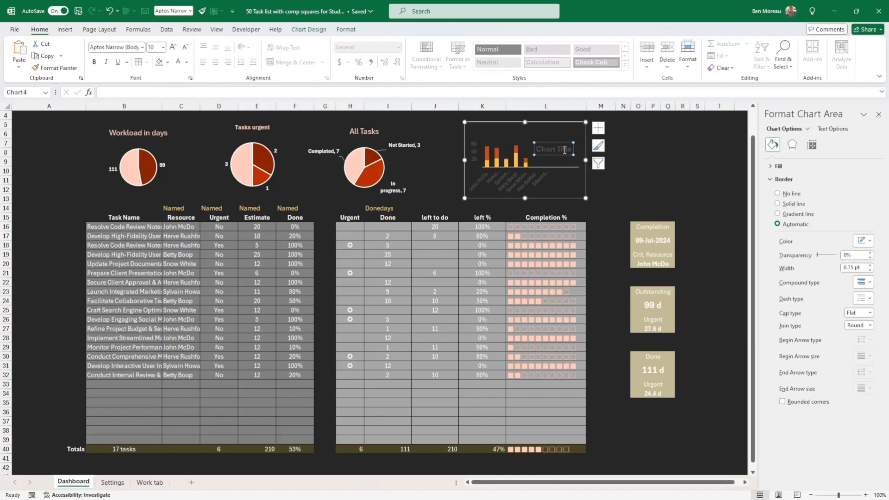
left_click(187, 62)
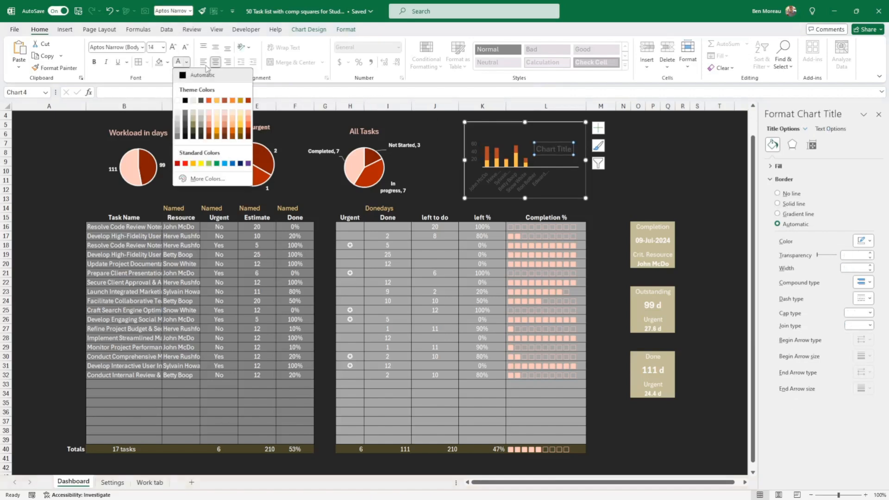
left_click(249, 113)
- Change the column chart's title text to Resourcing and nudge the title slightly up and to the right
left_click(555, 152)
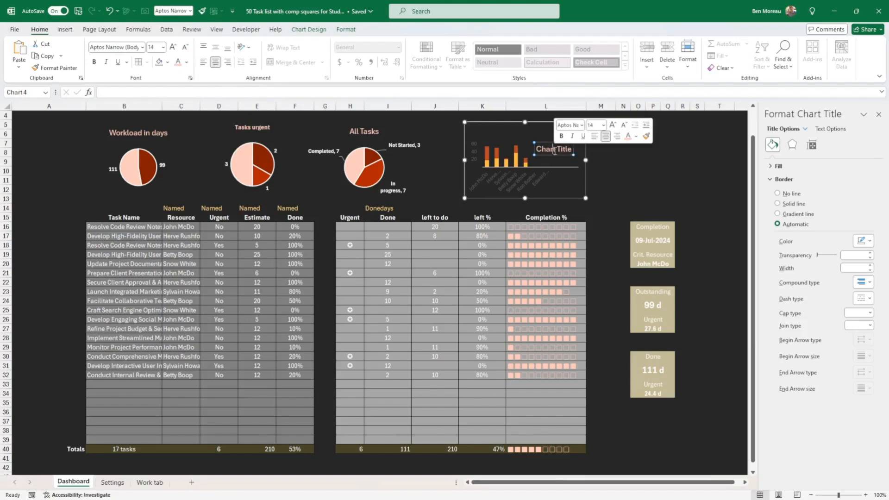
type("Re")
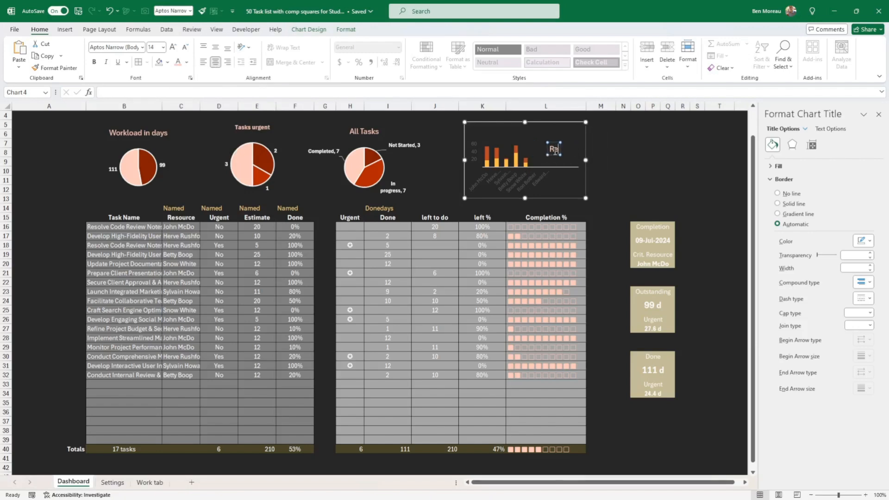
type("sourcing")
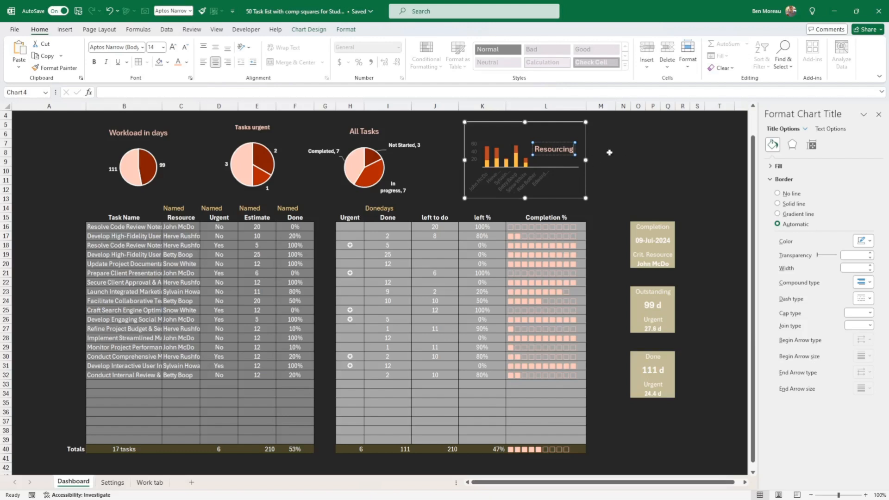
left_click(564, 156)
left_click(566, 151)
left_click_drag(567, 152, 570, 148)
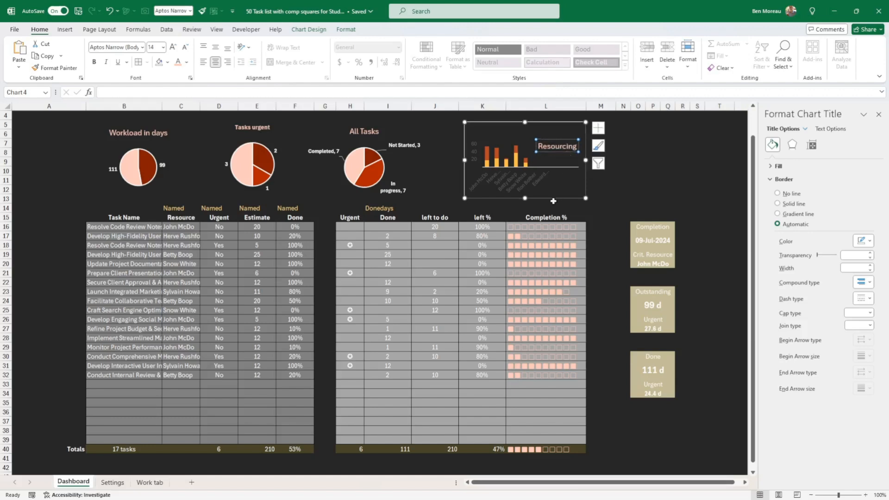
- Apply the title's light peach font colour to both axes' labels and make the Resourcing chart taller
left_click(532, 184)
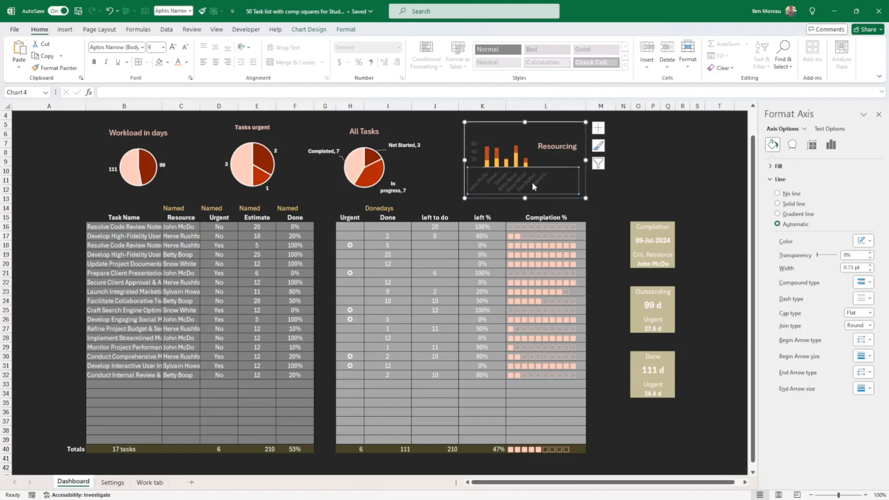
left_click(178, 62)
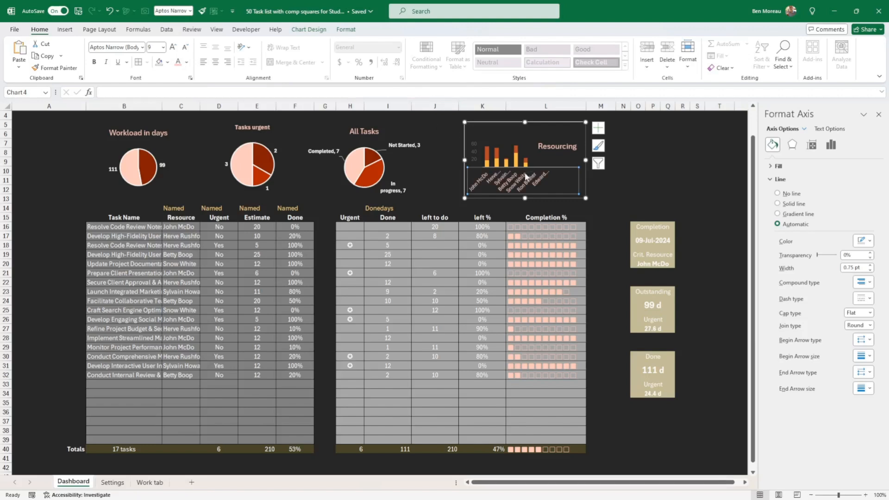
left_click(479, 155)
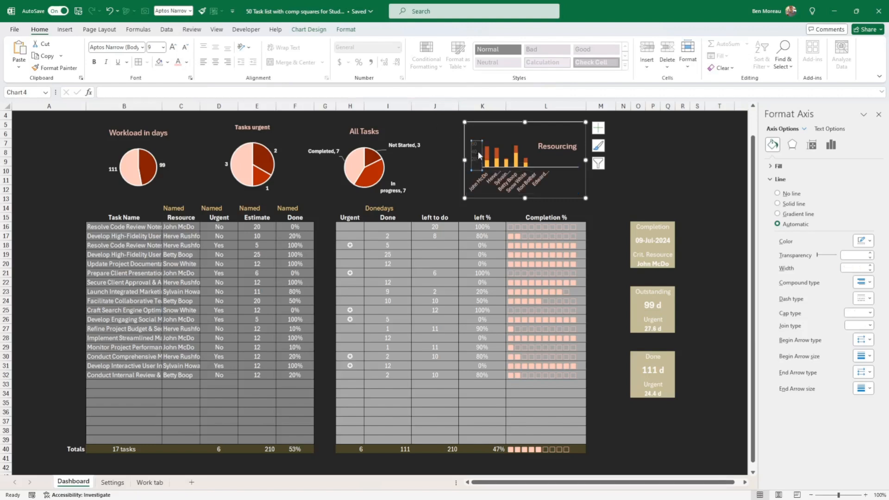
left_click(180, 64)
left_click_drag(524, 197, 524, 209)
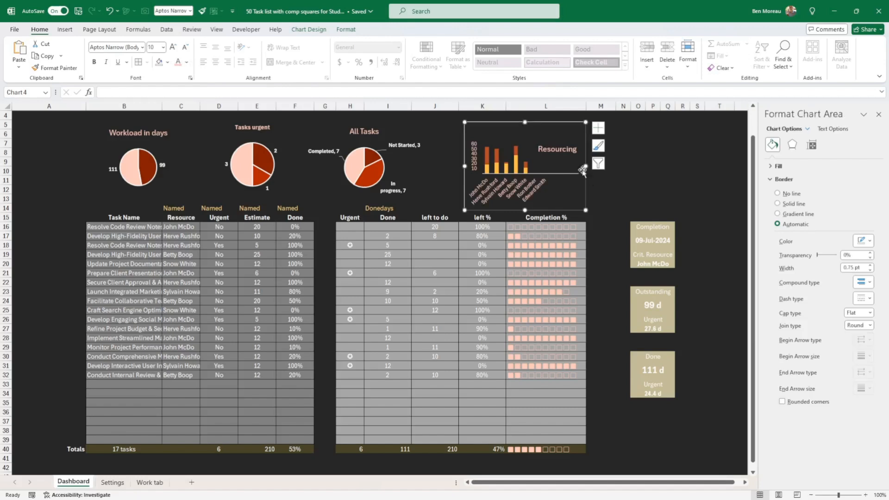
left_click_drag(524, 120, 525, 115)
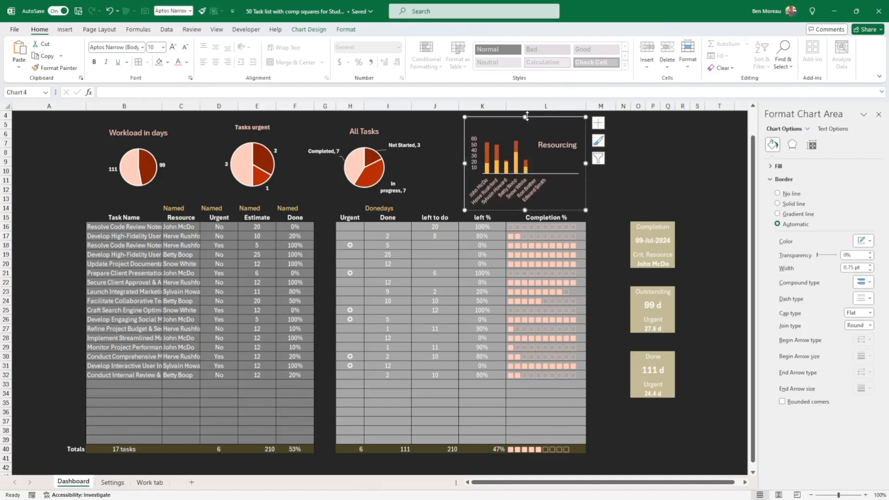
- Set the gap width of the Resourcing chart's columns to 50%
left_click(525, 173)
right_click(525, 173)
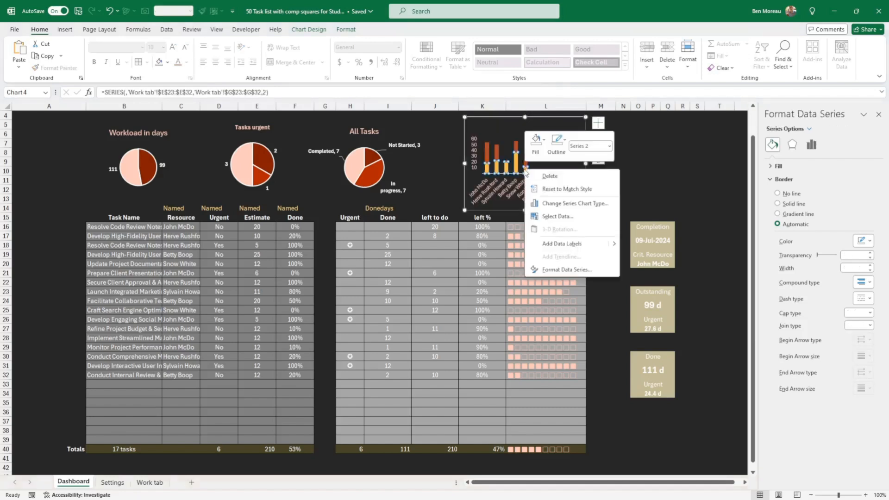
left_click(558, 274)
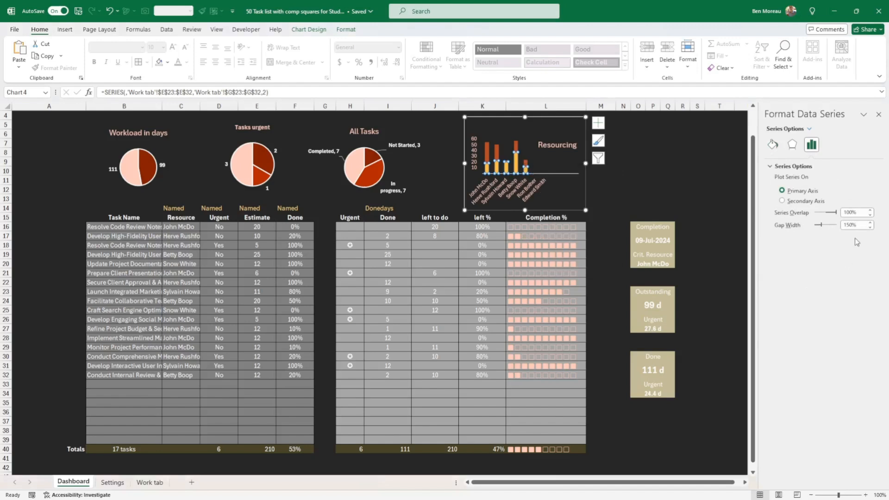
left_click(855, 225)
type("50")
key("Return")
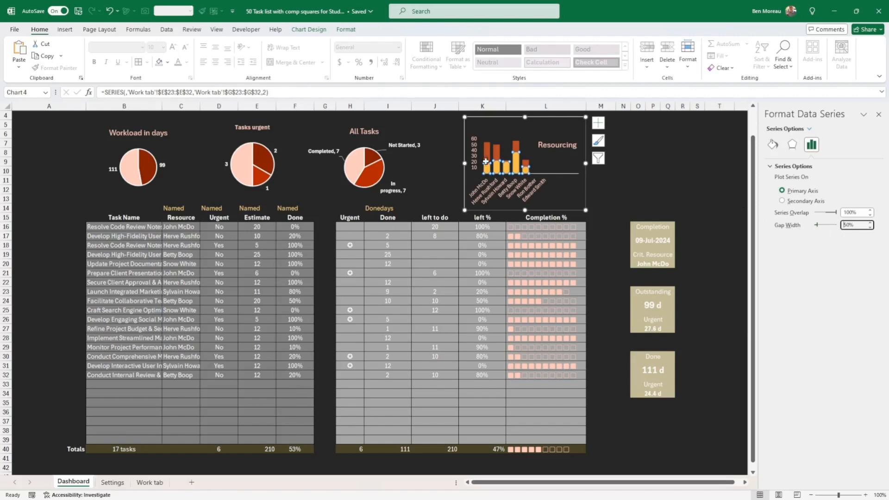
left_click(665, 181)
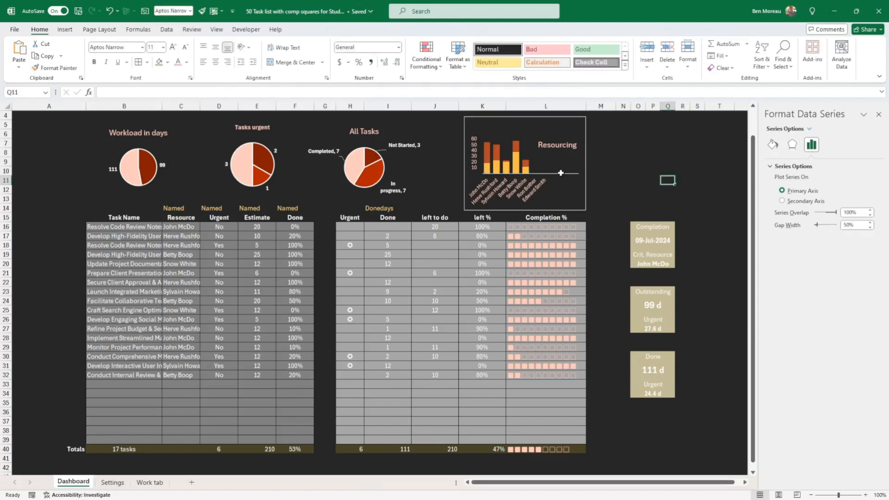
- Check the resource table on the Work tab sheet, then fill the Resourcing chart's Series 2 columns with light peach
left_click(518, 172)
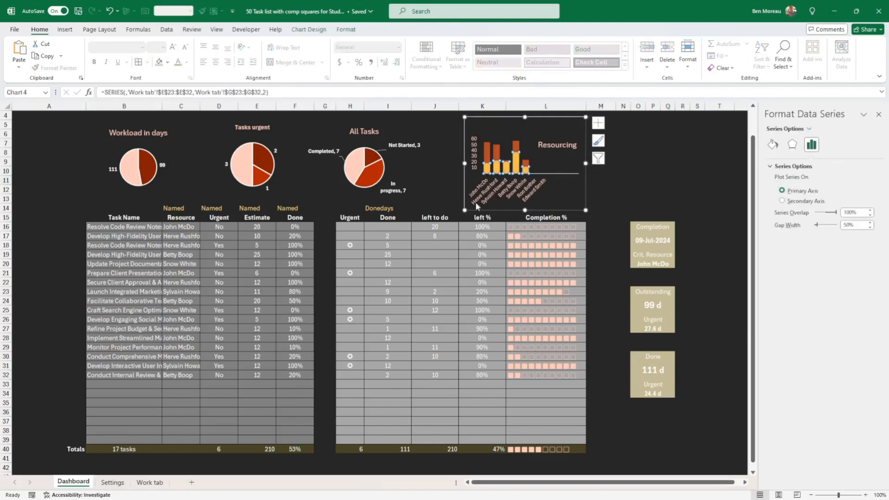
left_click(156, 485)
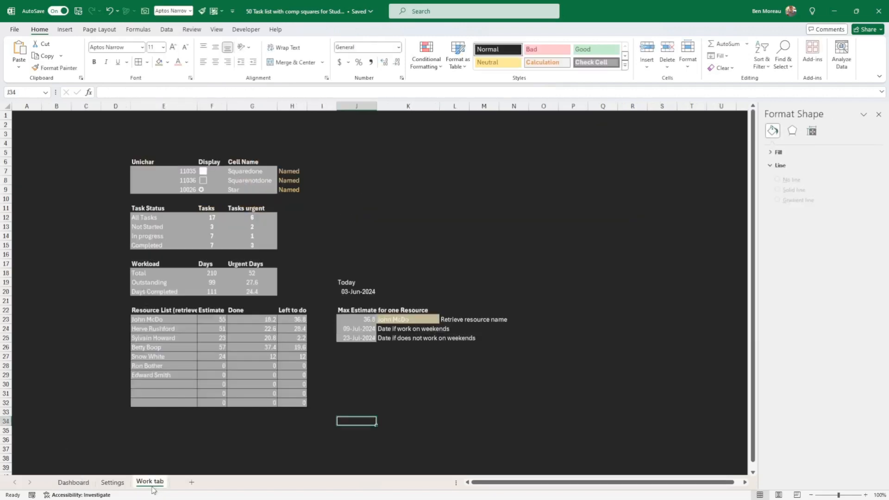
left_click(76, 483)
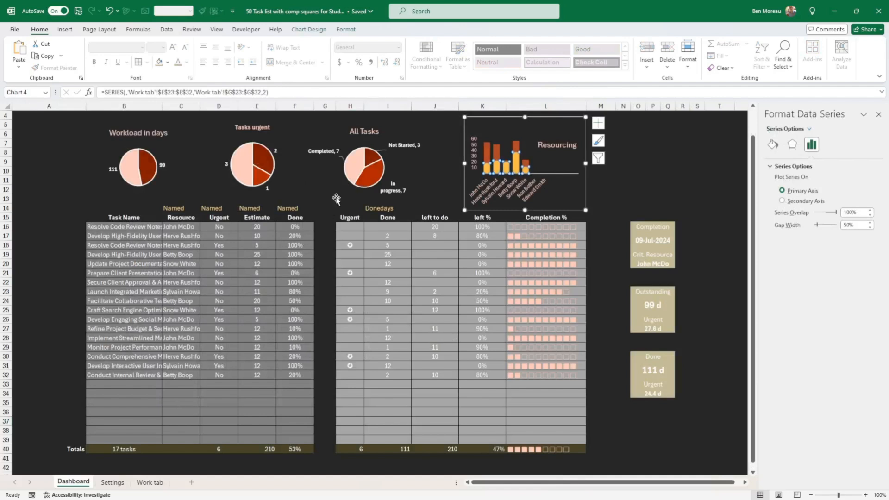
mouse_move(348, 177)
left_click(167, 62)
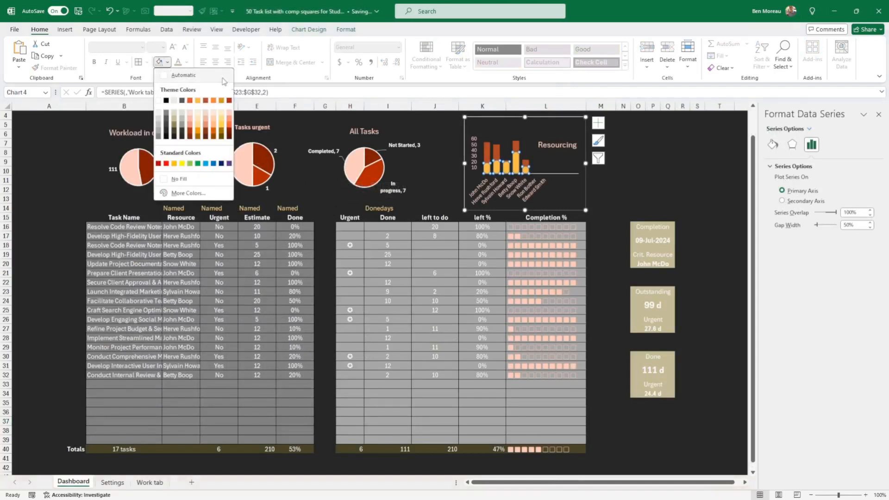
left_click(229, 113)
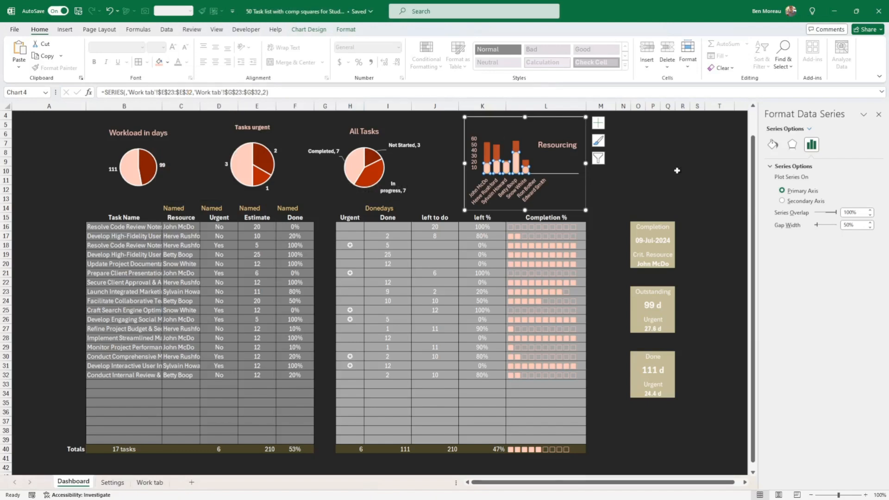
- Fill the Resourcing chart's Series 3 columns with the dark orange-red base shade of the last theme accent colour
left_click(487, 156)
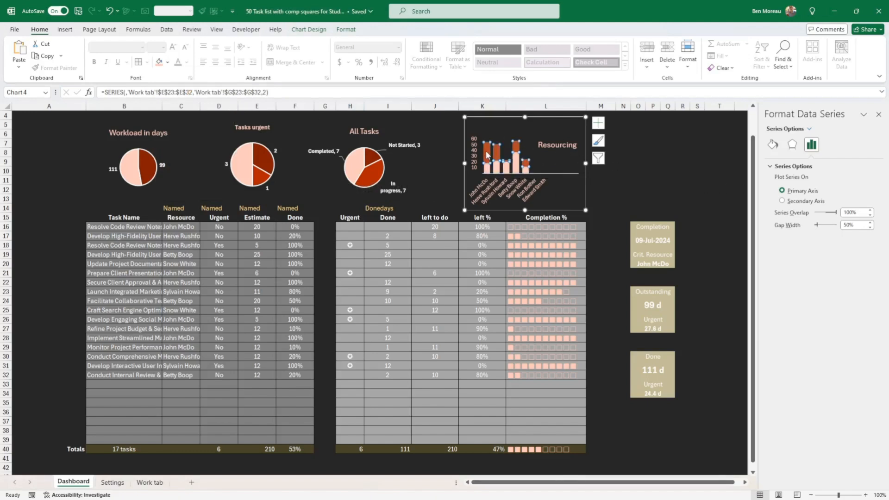
left_click(168, 63)
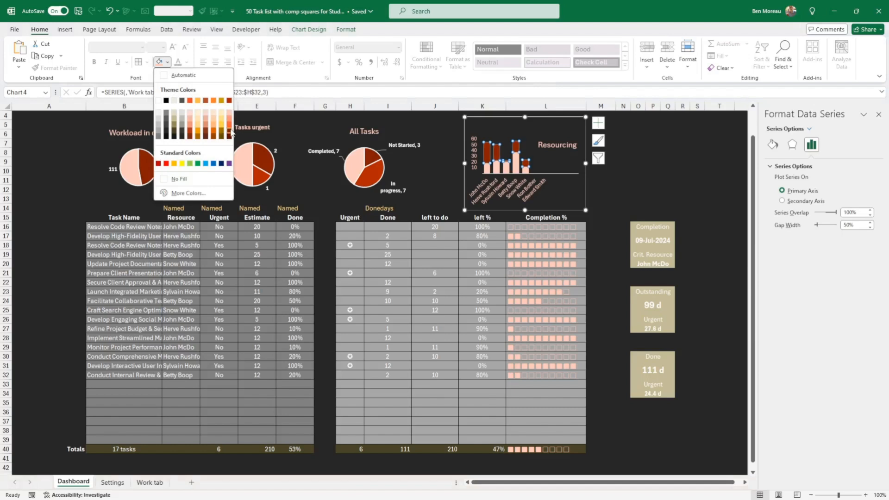
left_click(229, 100)
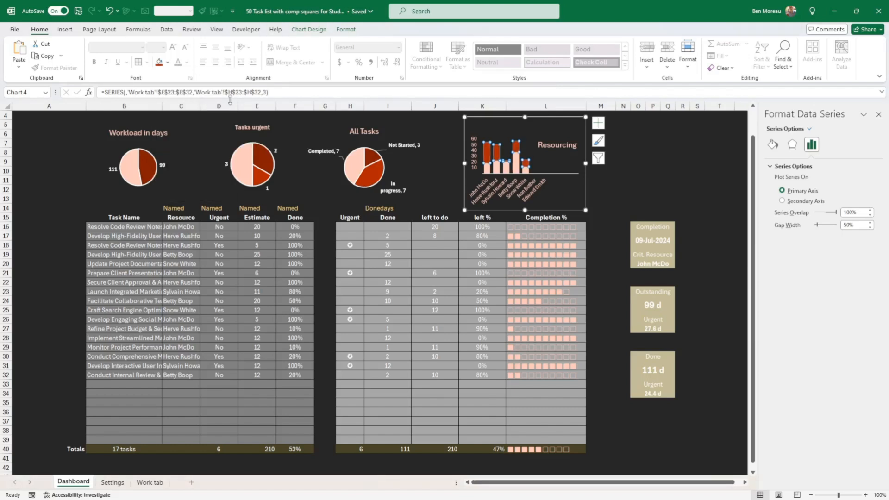
- Apply a white shape outline to the Series 3 and Series 2 columns of the Resourcing chart
left_click(348, 30)
left_click(395, 56)
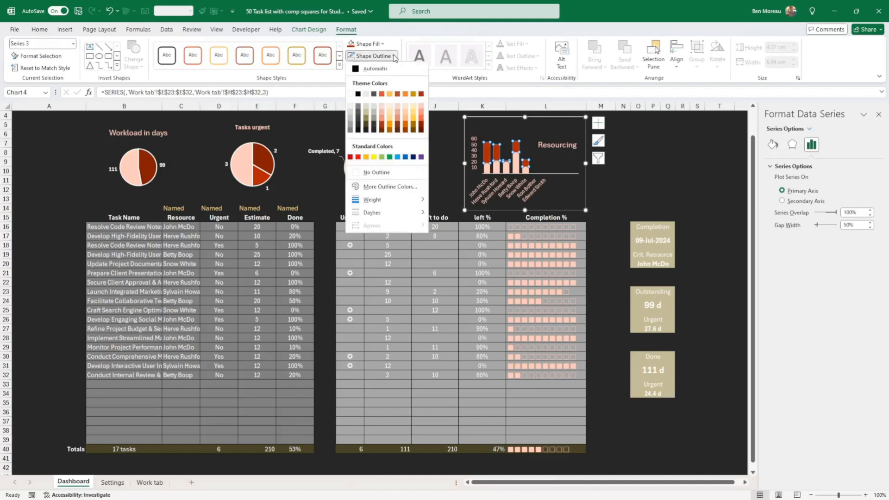
left_click(350, 94)
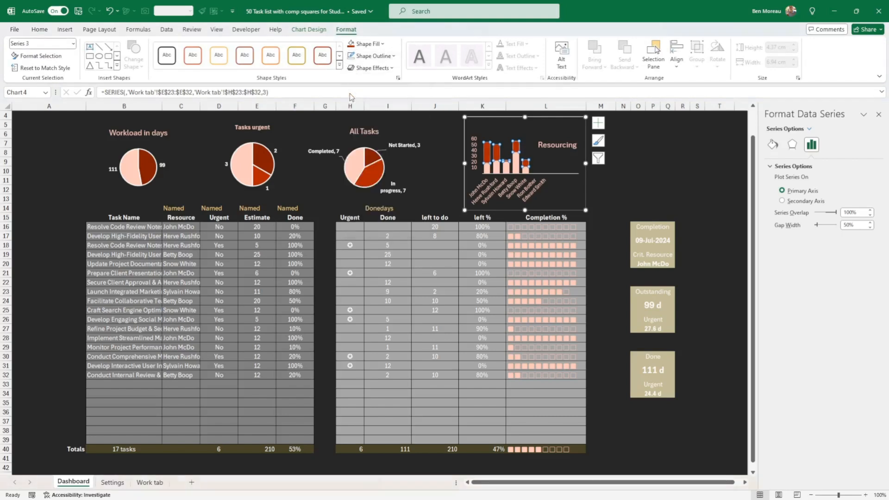
left_click(525, 170)
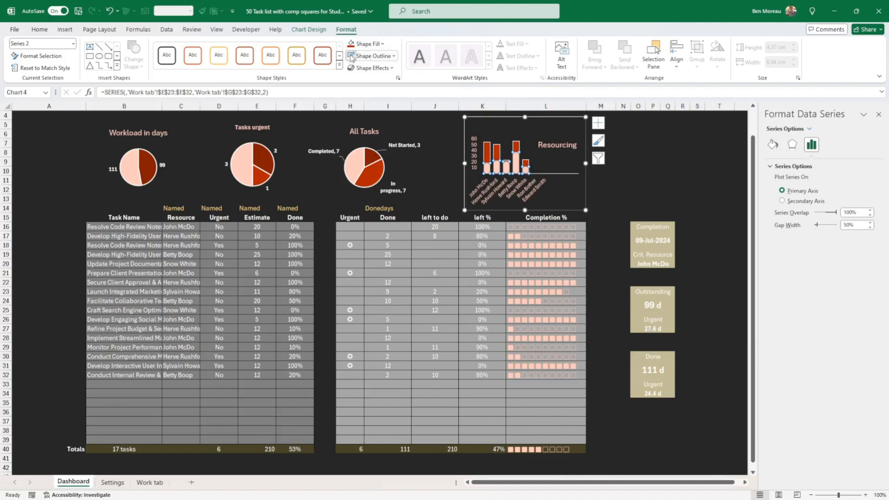
left_click(675, 181)
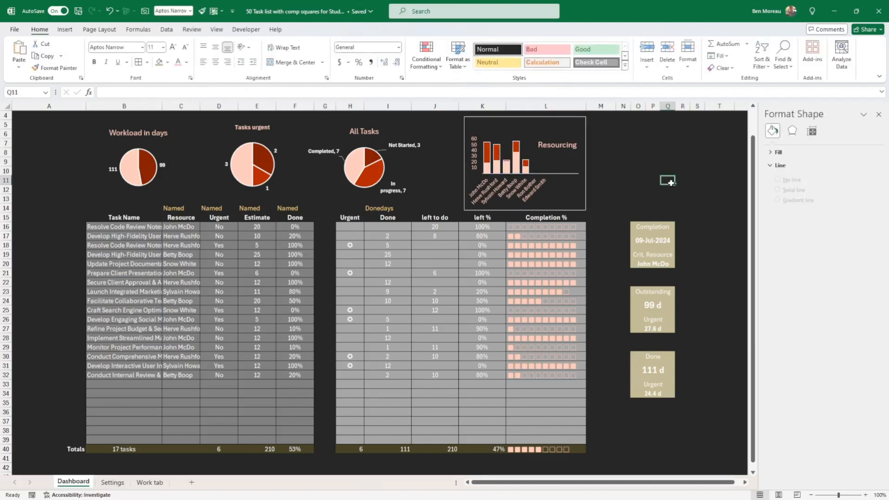
- Widen the Resourcing chart towards All Tasks to about 8.74 cm, keeping its right edge in place
left_click(579, 198)
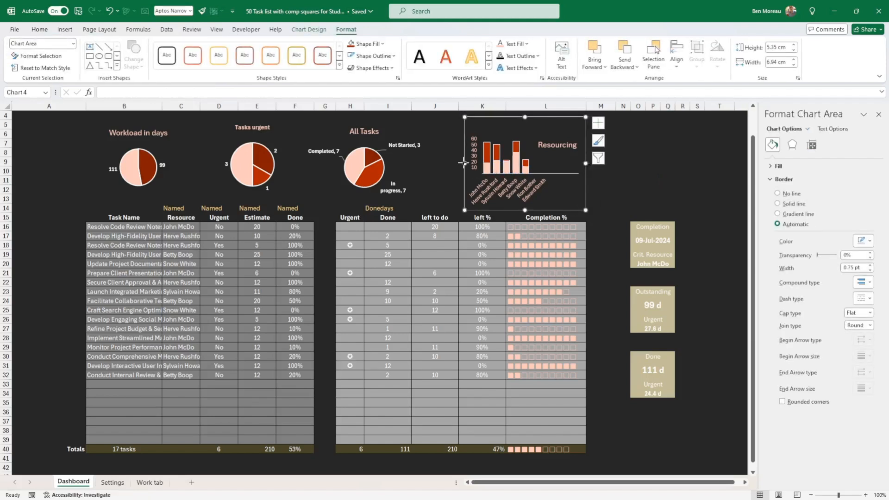
left_click_drag(464, 163, 432, 163)
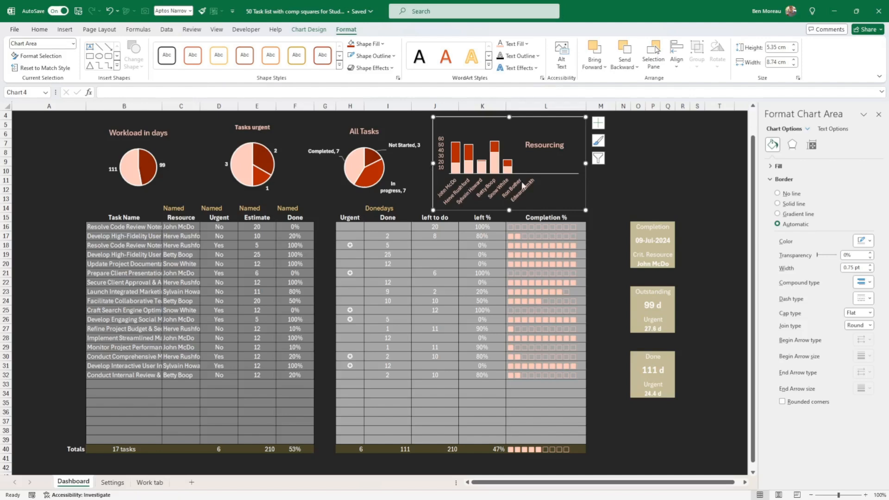
left_click(638, 153)
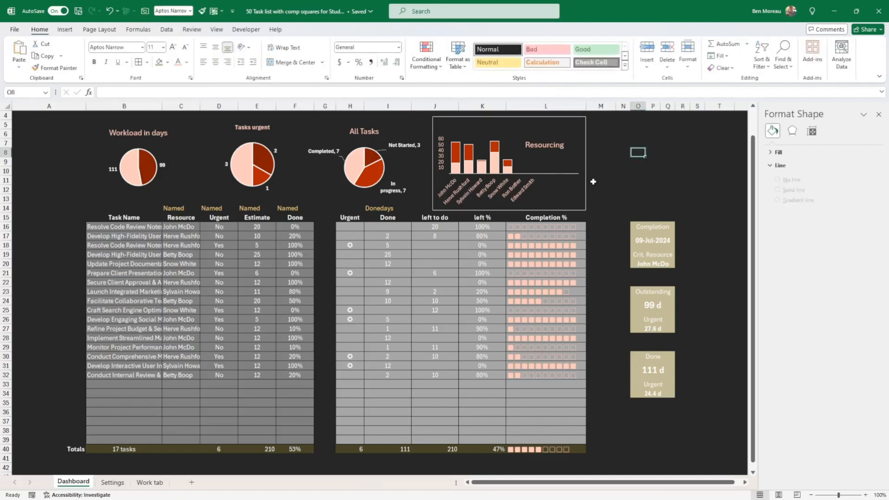
- Remove the outline around the Resourcing chart area
left_click(583, 194)
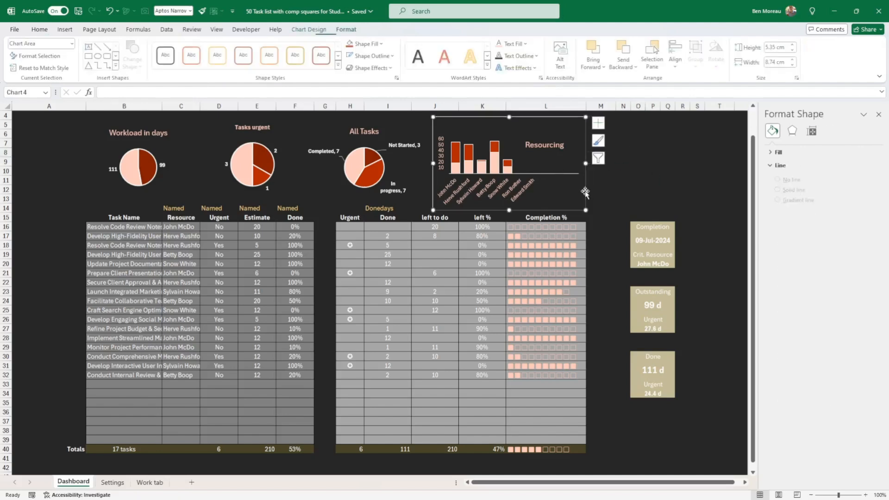
left_click(384, 55)
left_click(385, 173)
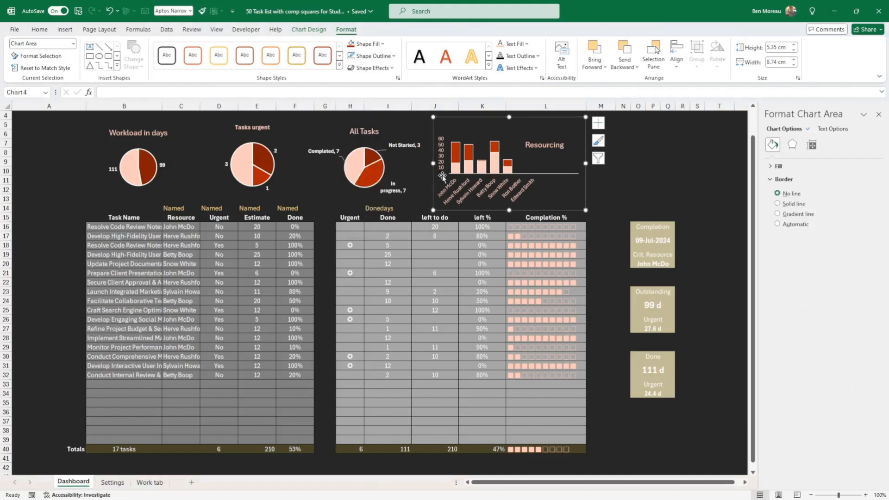
- Make the Resourcing chart slightly taller by raising its upper edge and slightly narrower by pulling in its right edge
left_click(609, 181)
scroll(667, 185, "up", 1)
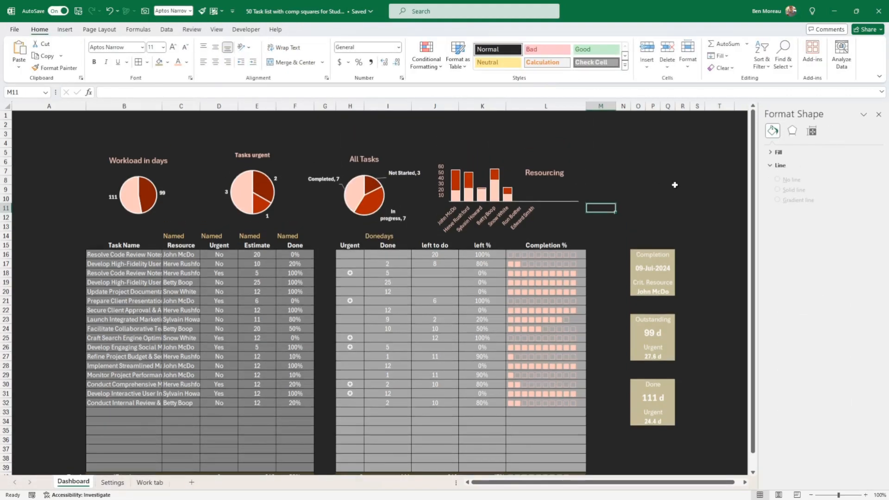
left_click(509, 170)
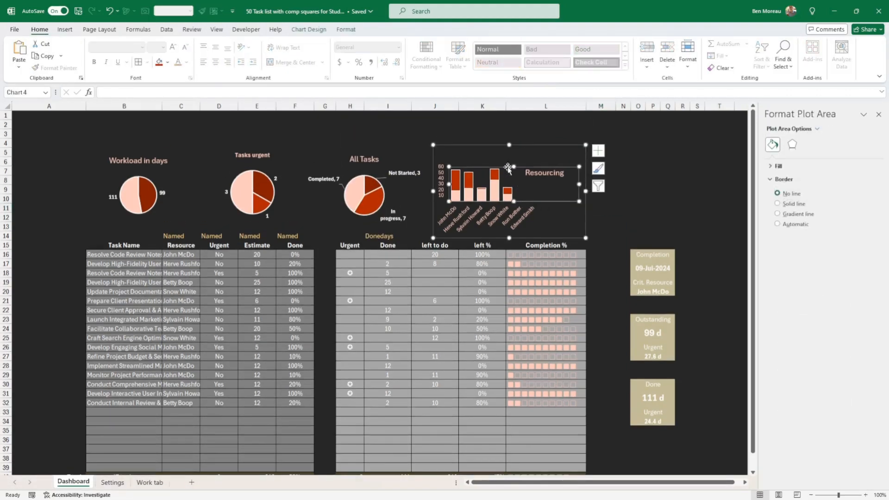
left_click_drag(508, 144, 509, 139)
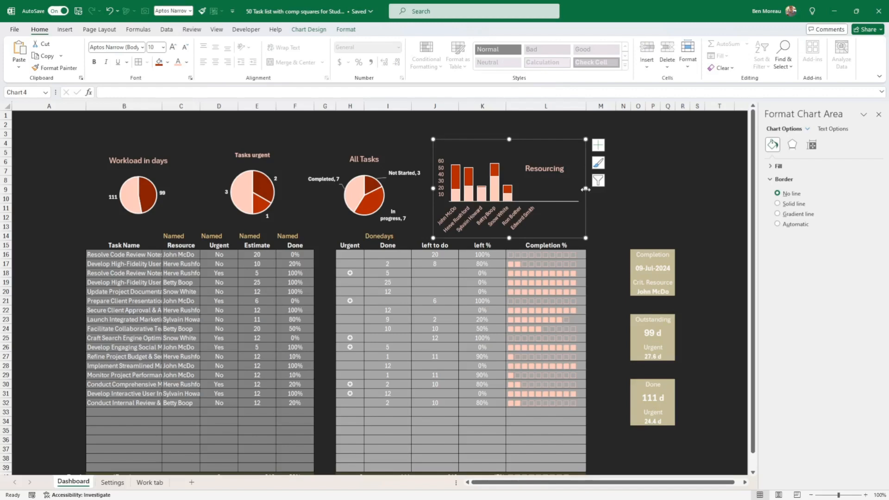
left_click_drag(585, 189, 573, 190)
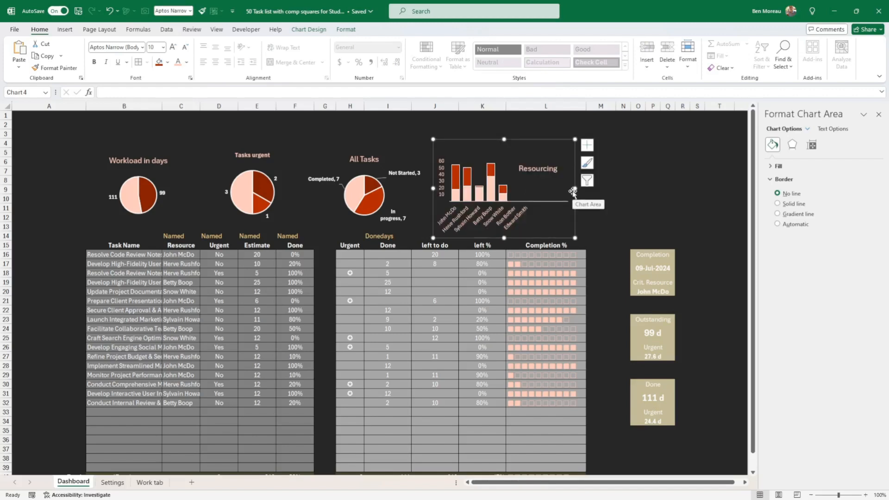
left_click(622, 208)
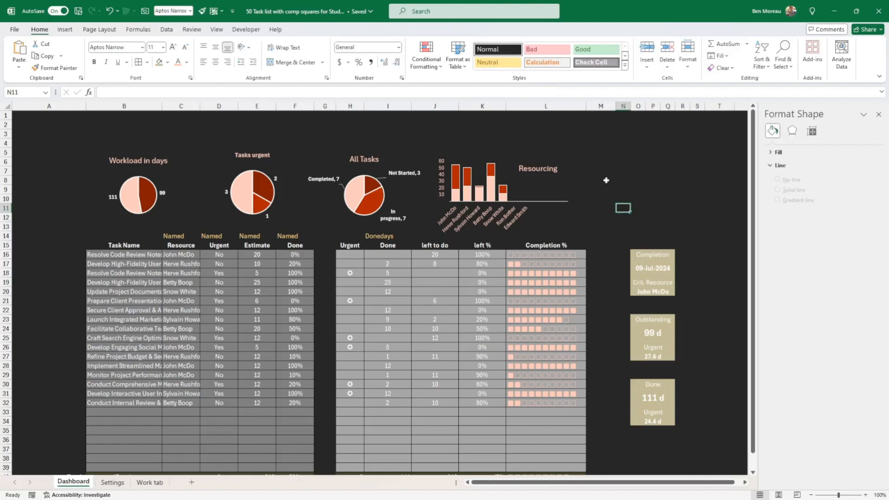
left_click(253, 156)
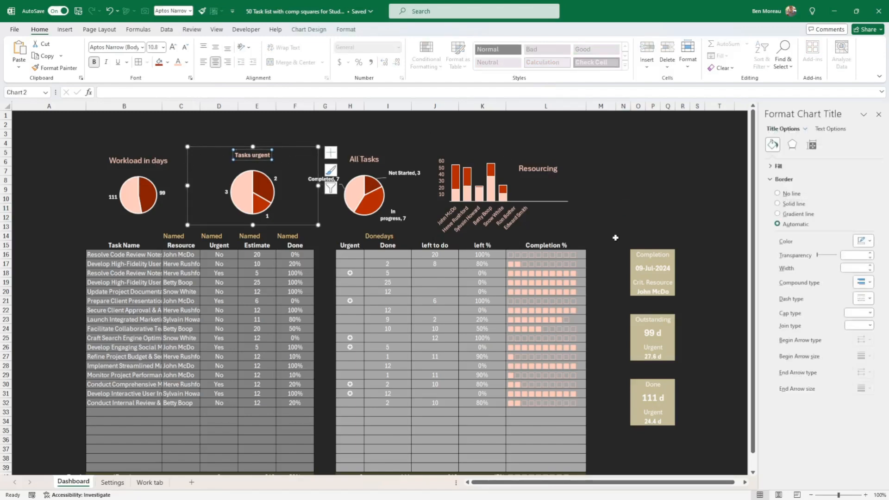
left_click(640, 226)
left_click(653, 234)
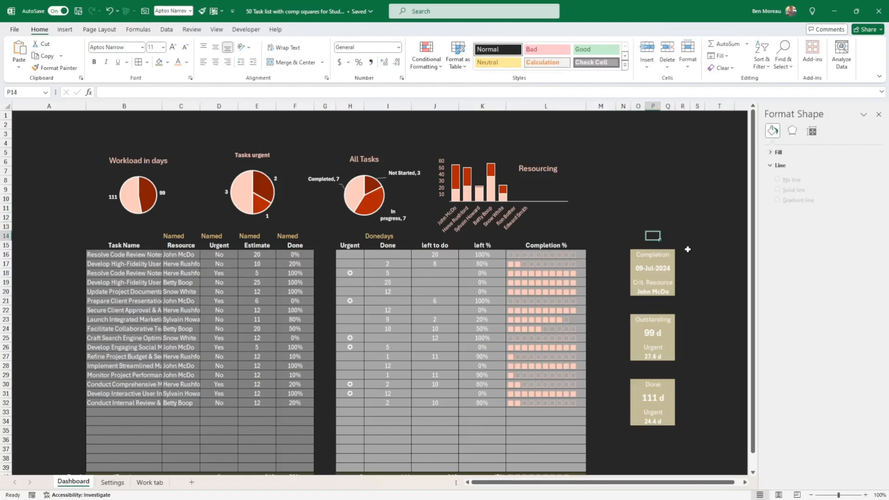
- Fill the Outstanding card beside the task tables with the base shade of the last theme accent, Dark Red, Accent 6
left_click(651, 323)
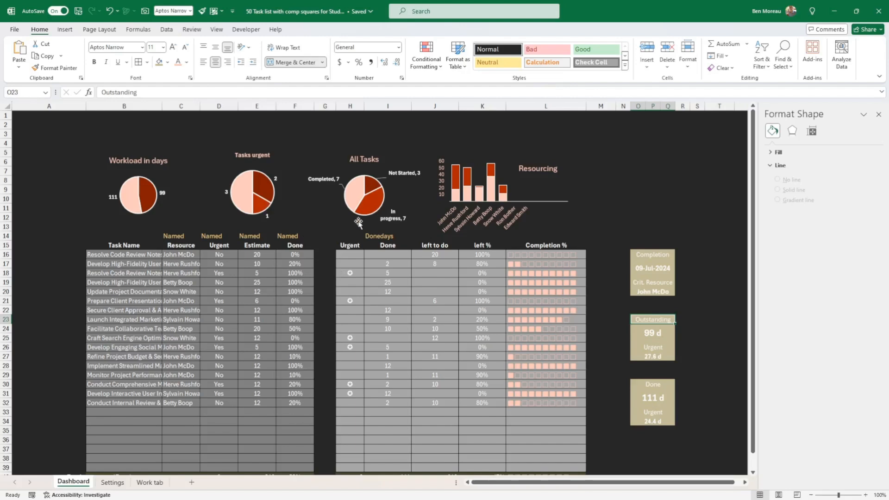
left_click(375, 202)
left_click(375, 204)
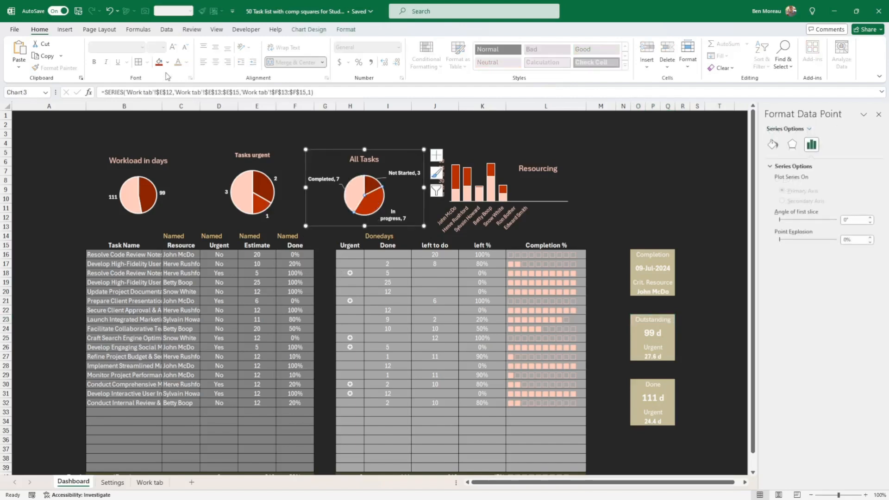
left_click(168, 63)
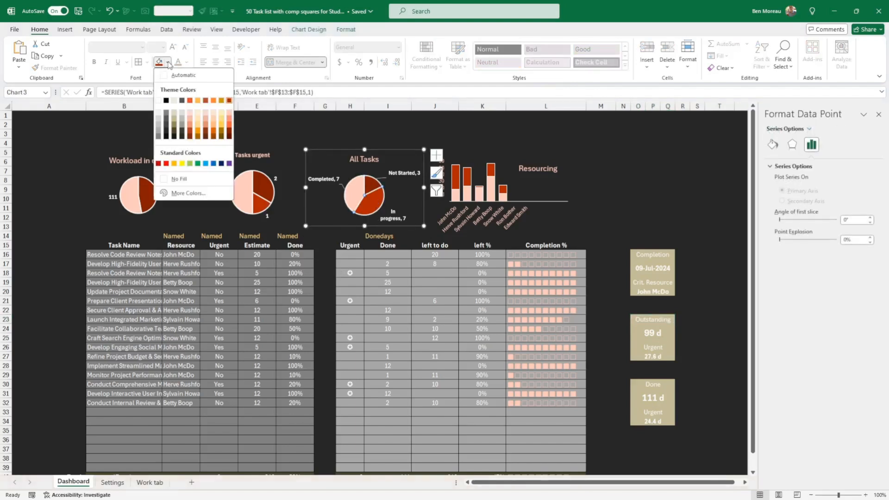
left_click(660, 337)
left_click_drag(649, 319, 654, 357)
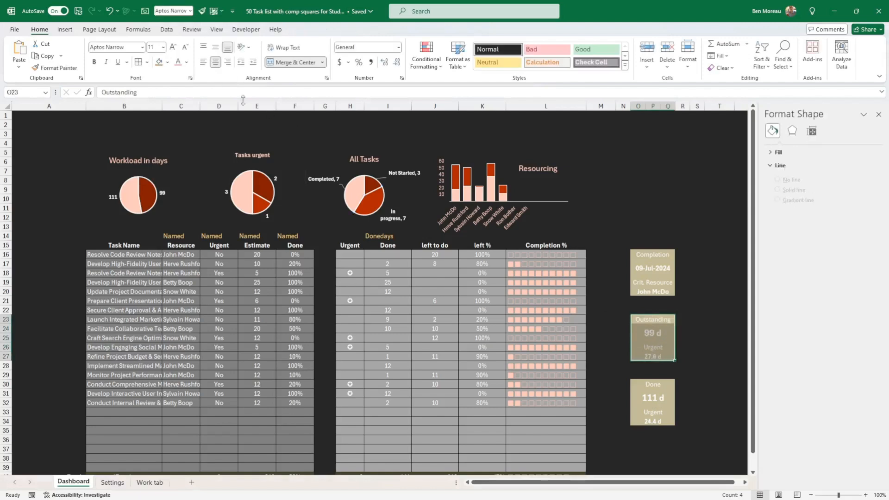
left_click(168, 62)
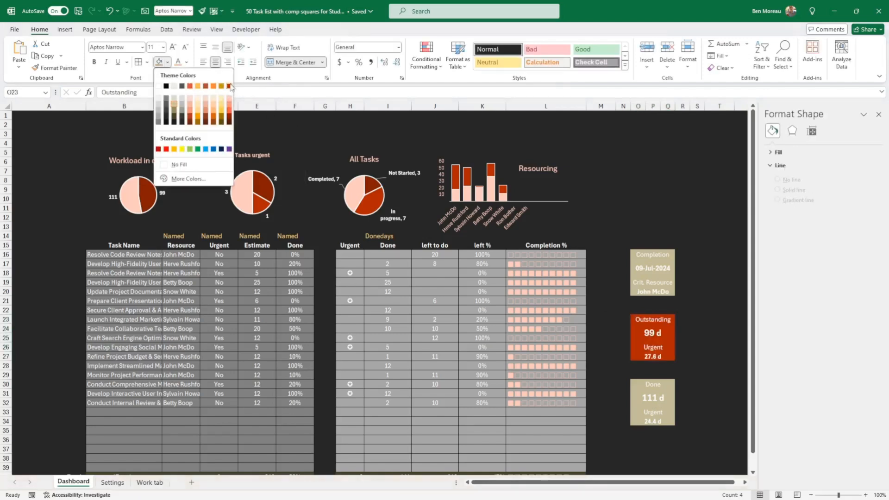
left_click(230, 86)
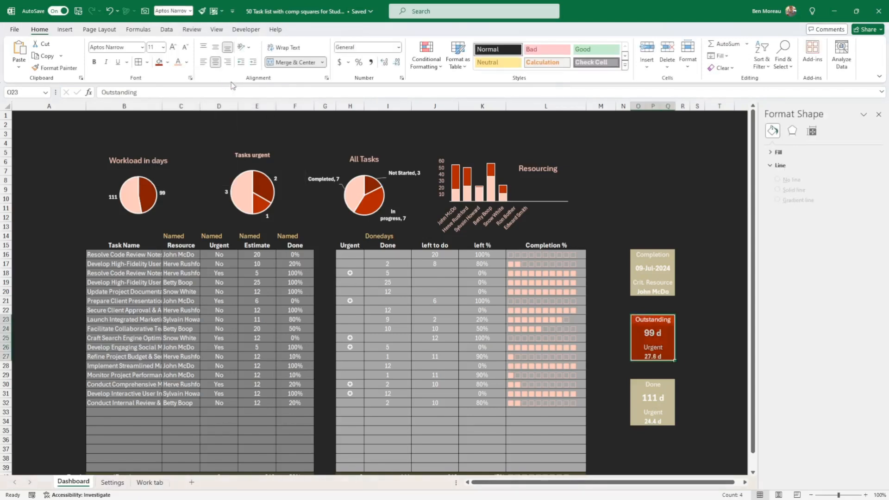
- Apply a white outline border around the Outstanding card and repeat it on the Completion and Done cards
left_click(147, 62)
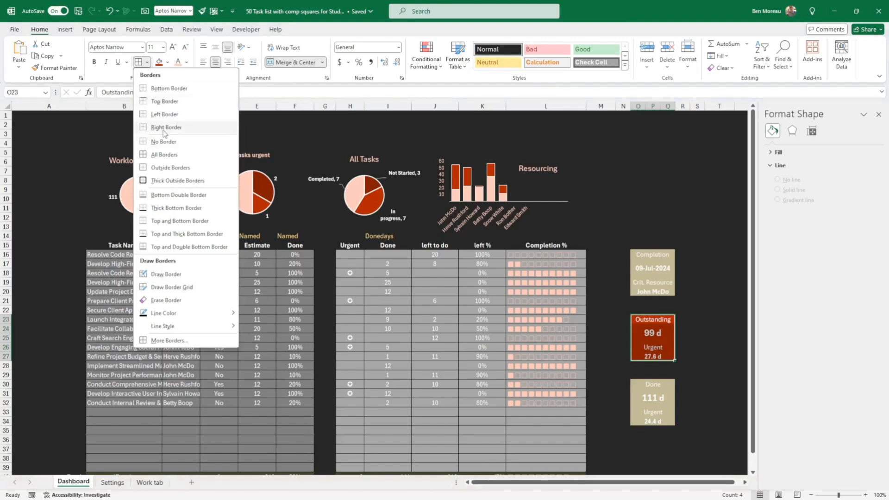
left_click(185, 341)
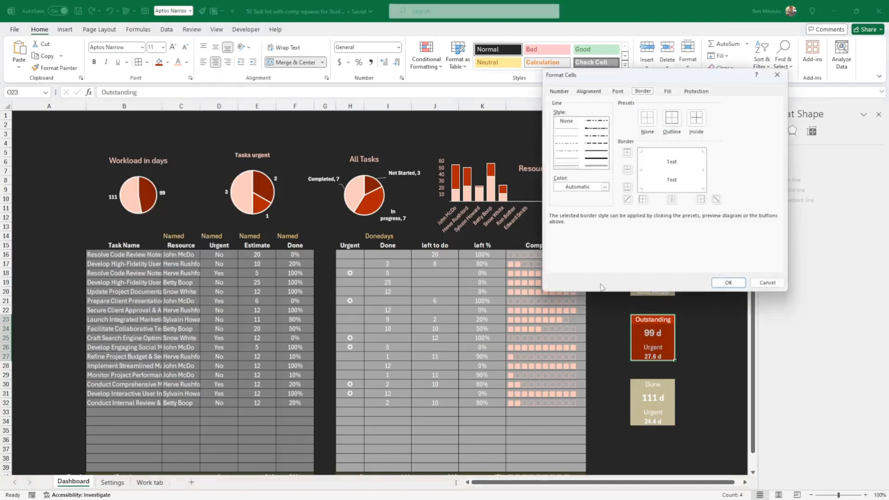
left_click(602, 188)
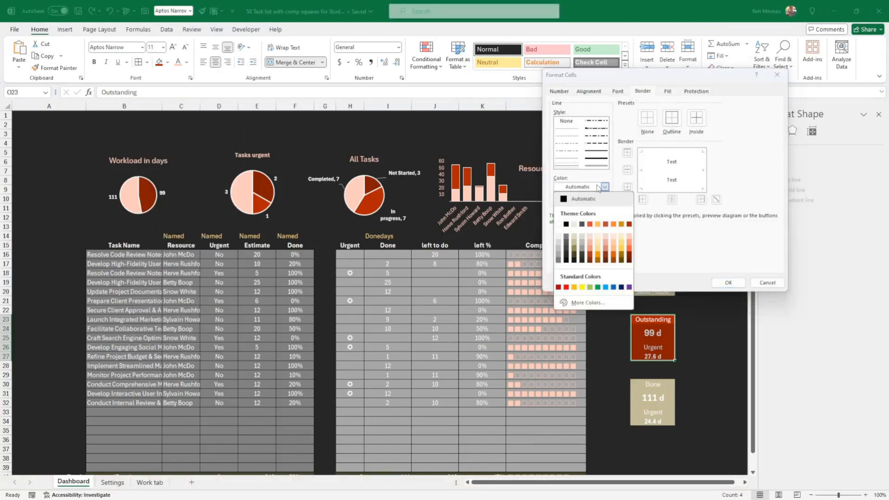
left_click(559, 224)
left_click(672, 119)
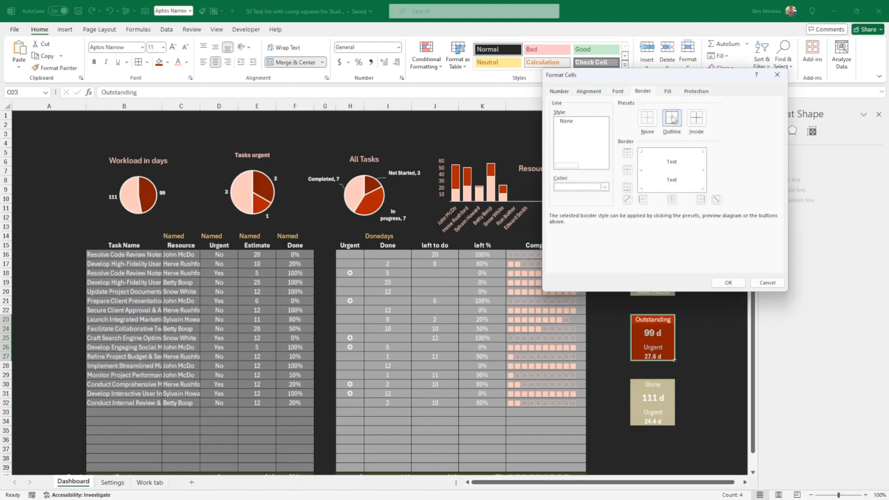
left_click(728, 282)
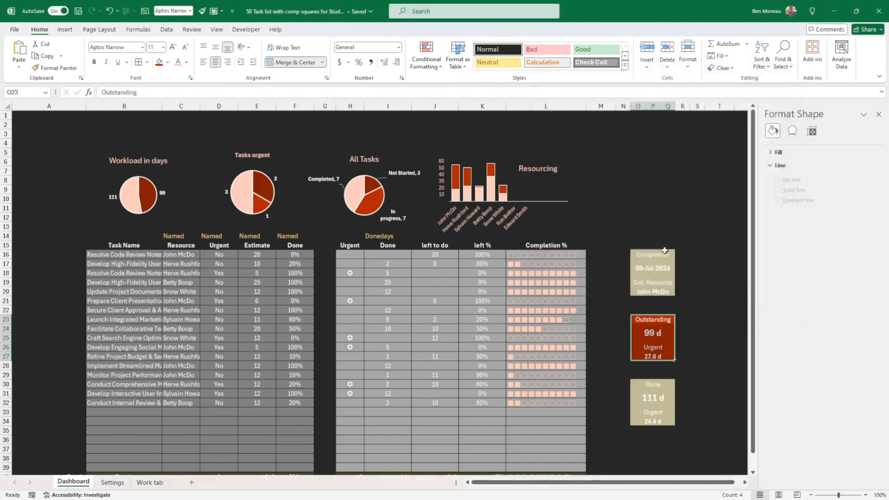
left_click_drag(666, 254, 670, 289)
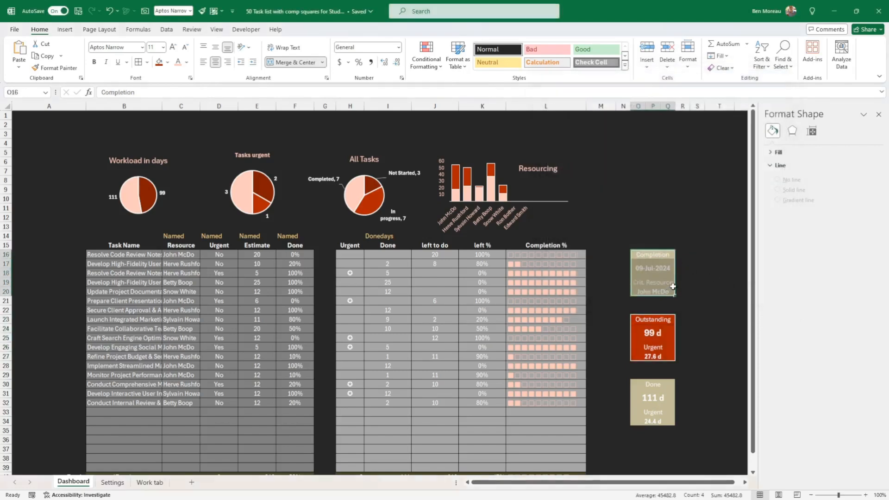
left_click_drag(666, 385, 673, 422)
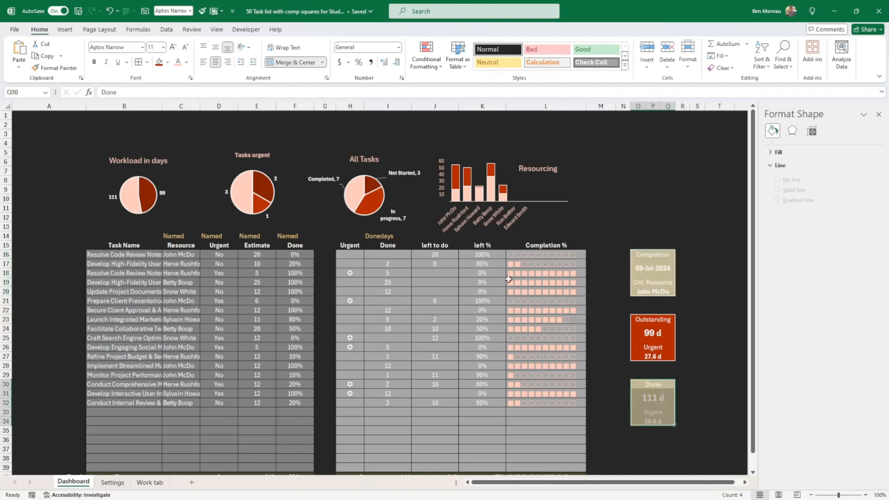
- Fill the Done card with the lightest tint of the last theme accent and set its text to Dark Red, Accent 6, Darker 25%
left_click(168, 63)
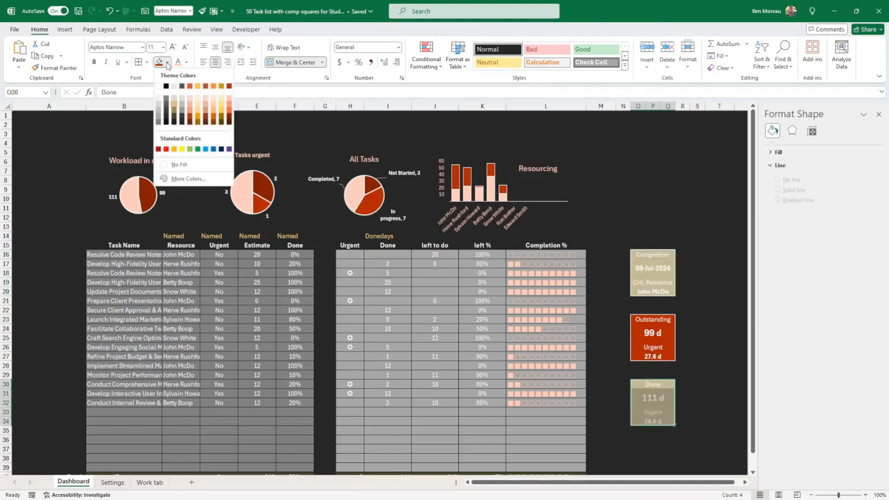
left_click(229, 99)
left_click(187, 62)
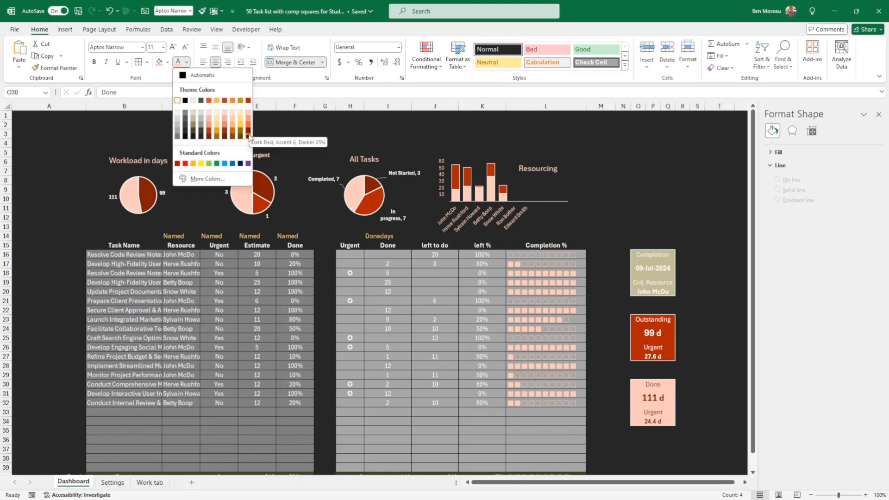
left_click(248, 136)
left_click(653, 217)
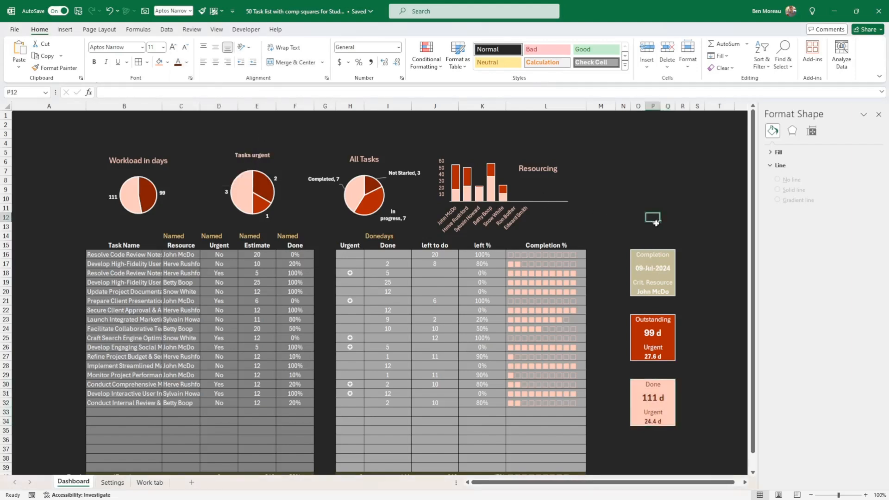
- Fill the Completion card with a darker shade of Dark Red, Accent 6
left_click(649, 254)
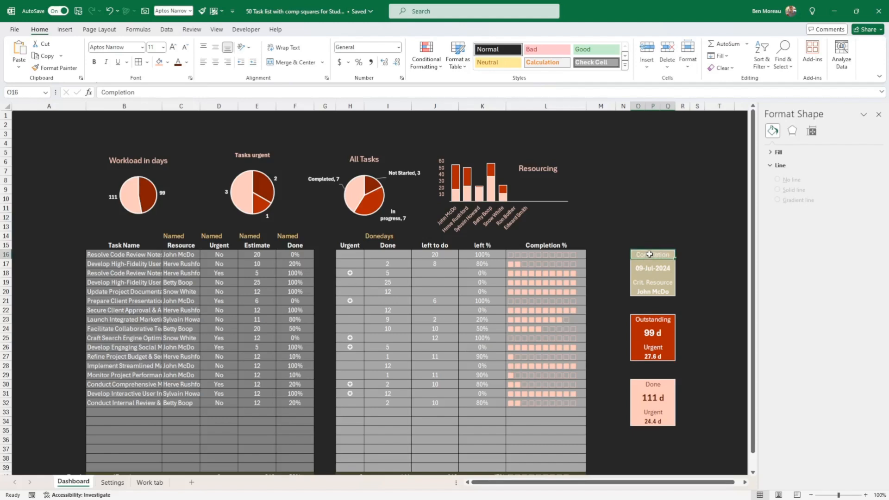
left_click_drag(650, 254, 667, 293)
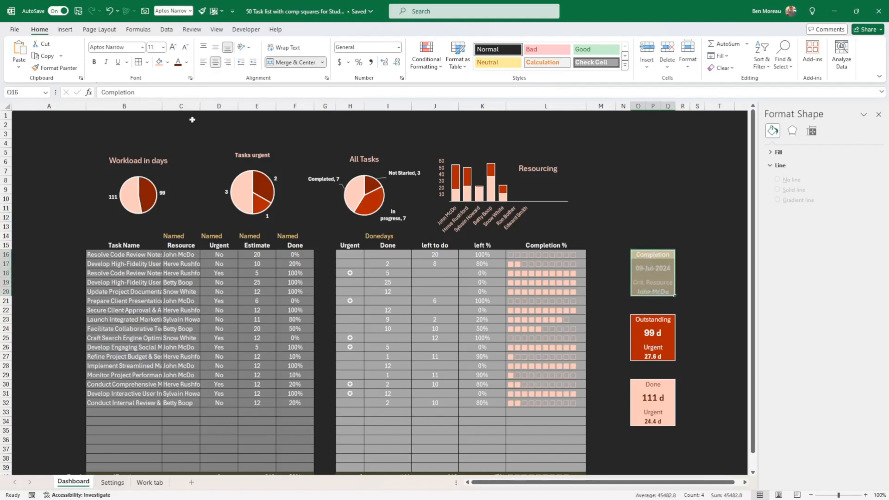
left_click(168, 63)
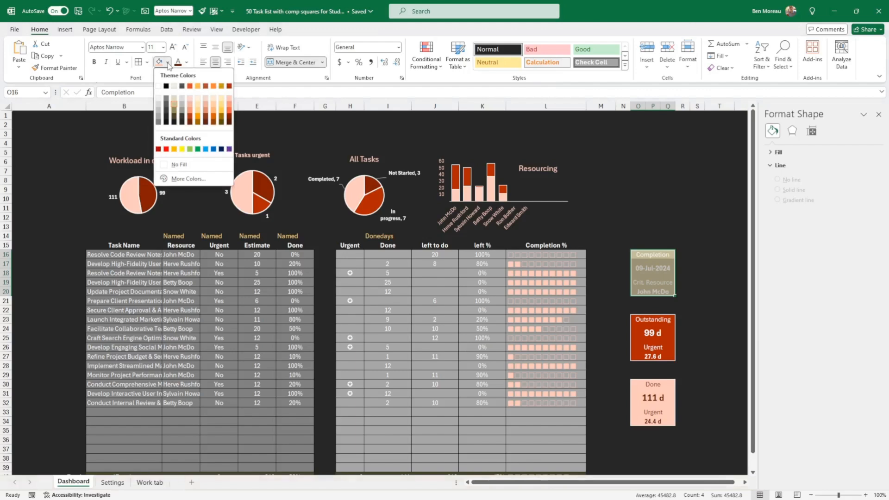
left_click(230, 117)
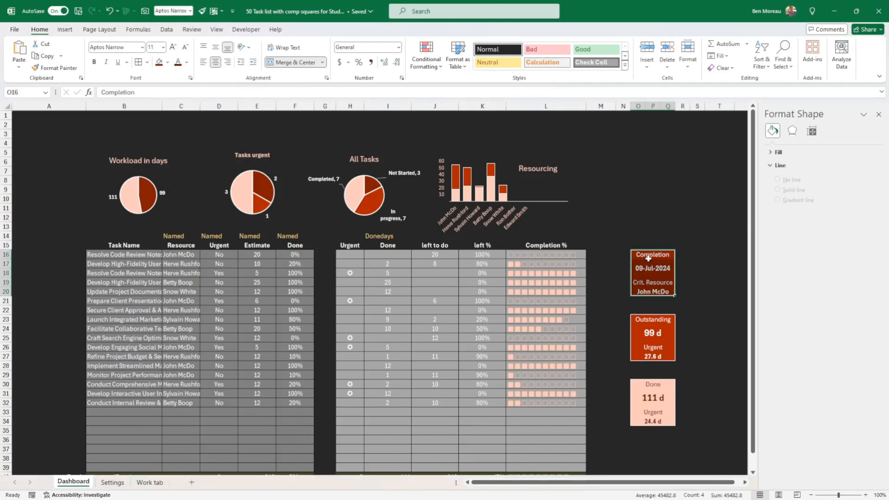
- Review the recoloured Outstanding and Completion cards, checking the completion date and critical resource cells
left_click(661, 321)
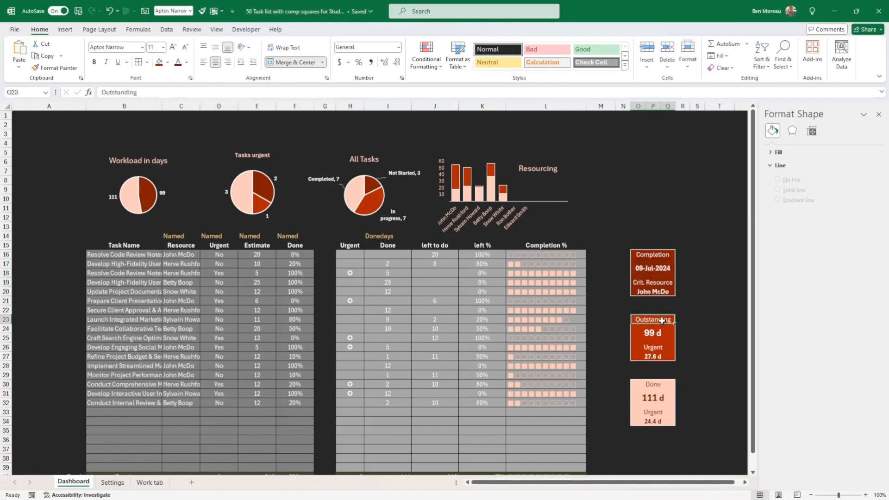
left_click_drag(662, 321, 663, 353)
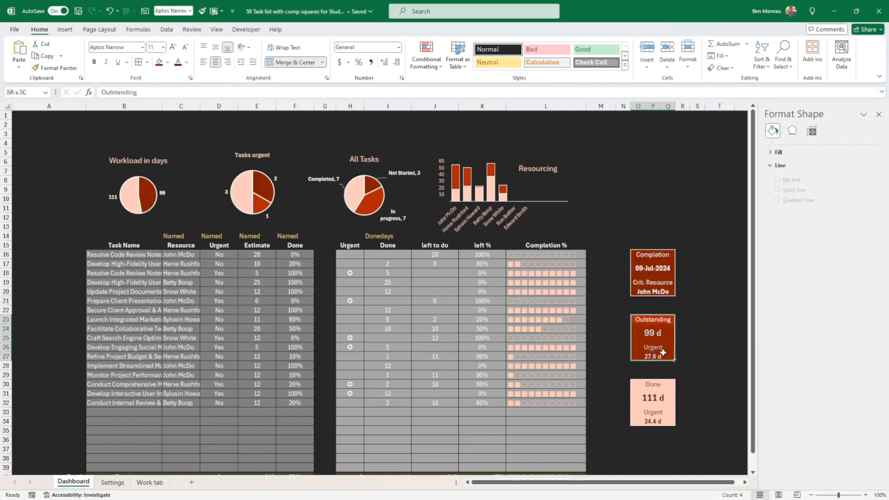
left_click(658, 269)
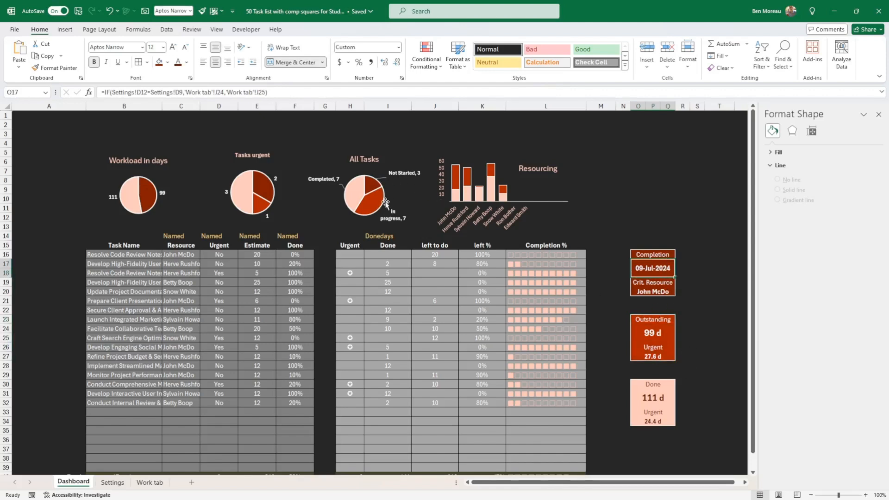
left_click(646, 347)
left_click_drag(648, 253, 653, 293)
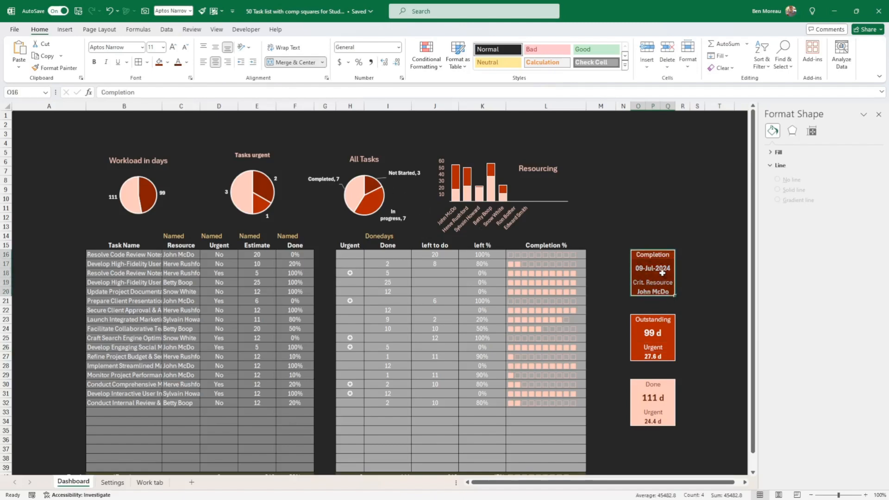
left_click(660, 257)
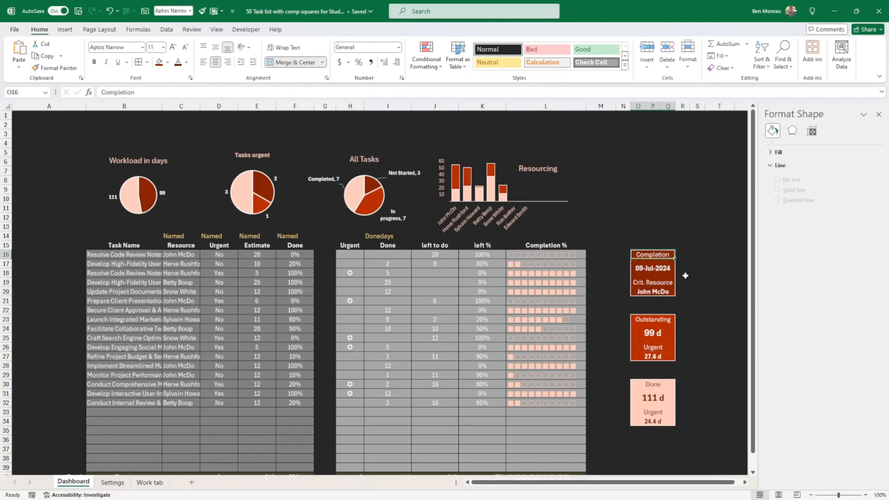
left_click(659, 269)
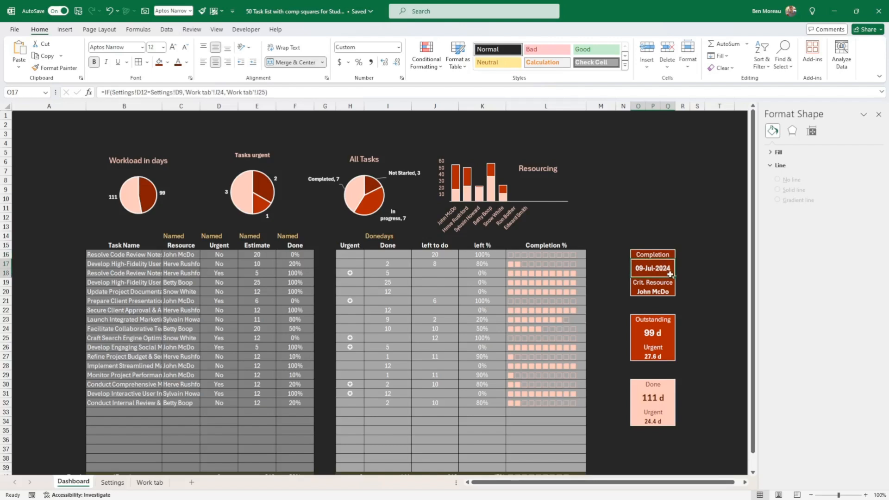
left_click(664, 291)
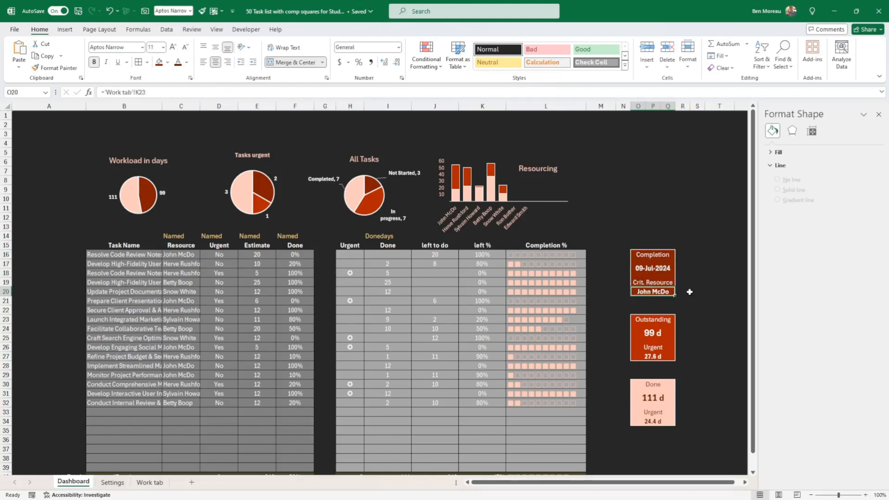
left_click(681, 282)
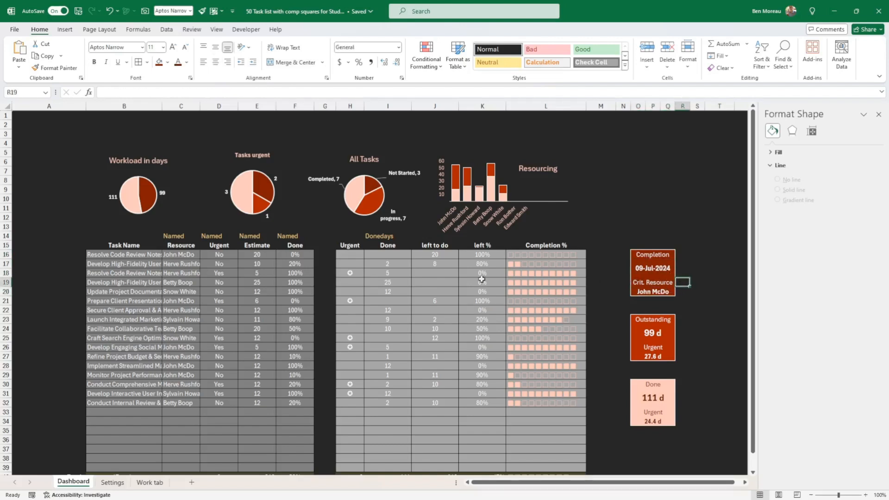
- Set the estimate of the Facilitate Collaborative task in row 24 to 1000 and check the Completion card's date
left_click(179, 329)
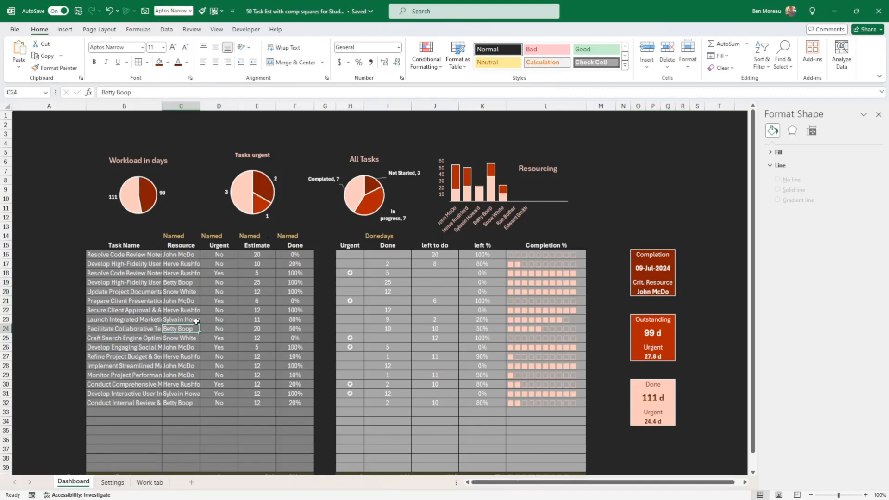
left_click(254, 330)
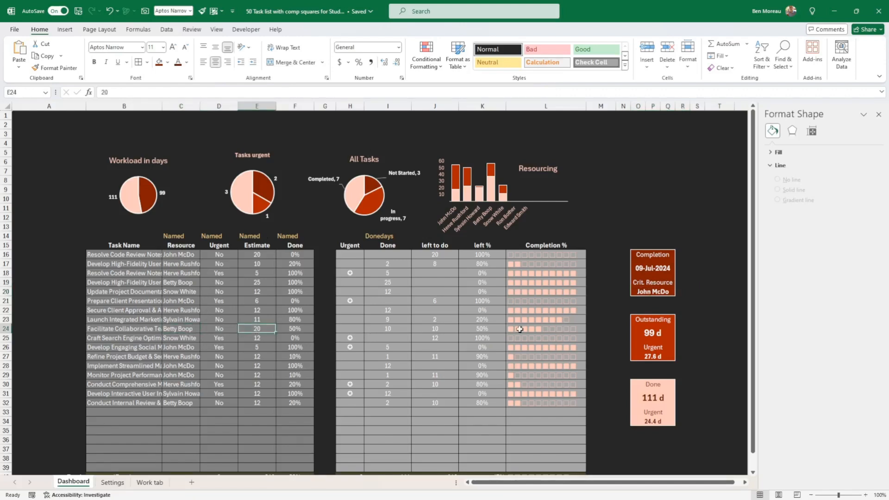
type("1000")
key("Tab")
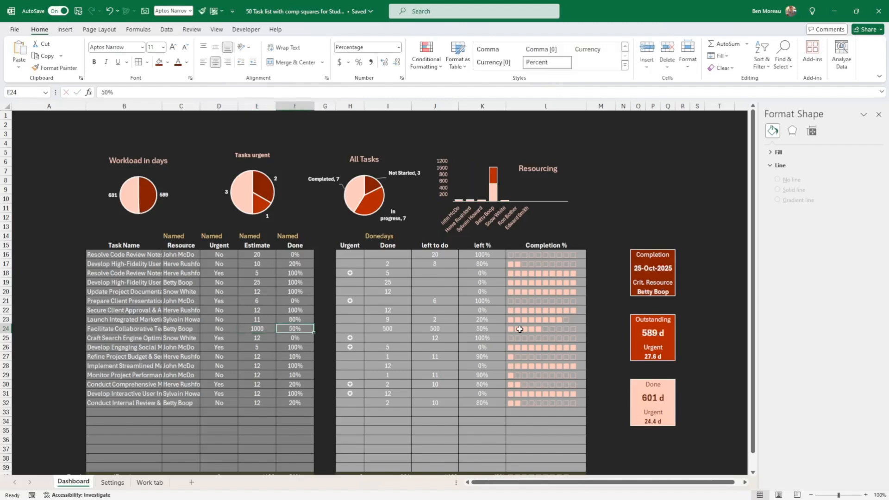
left_click(650, 267)
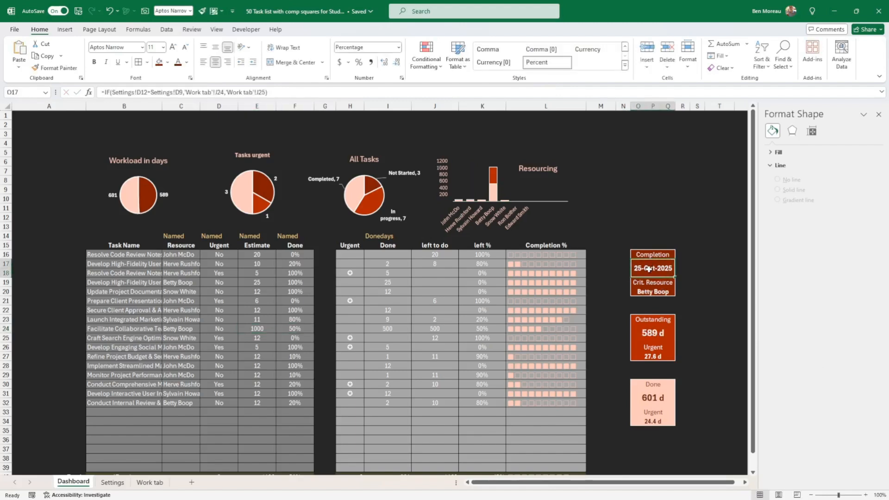
- Set the estimate of the Facilitate Collaborative task in row 24 to 10
left_click(262, 329)
type("1")
key("Return")
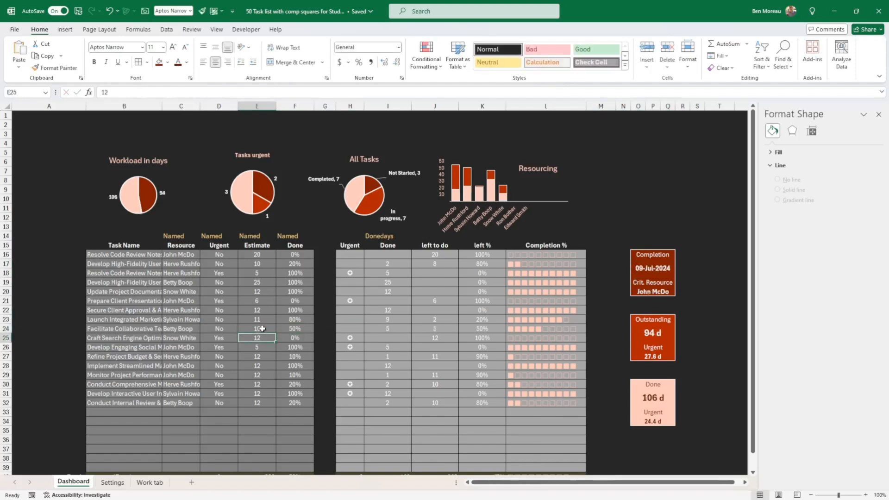
left_click(262, 327)
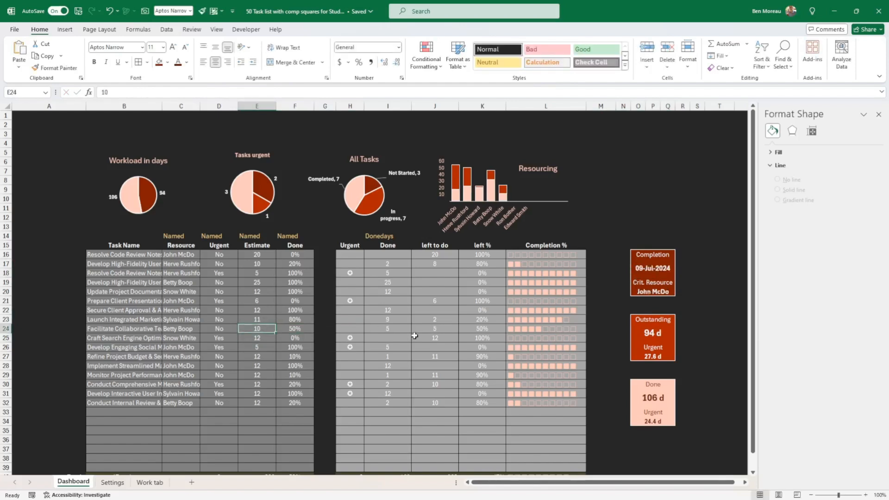
left_click(627, 201)
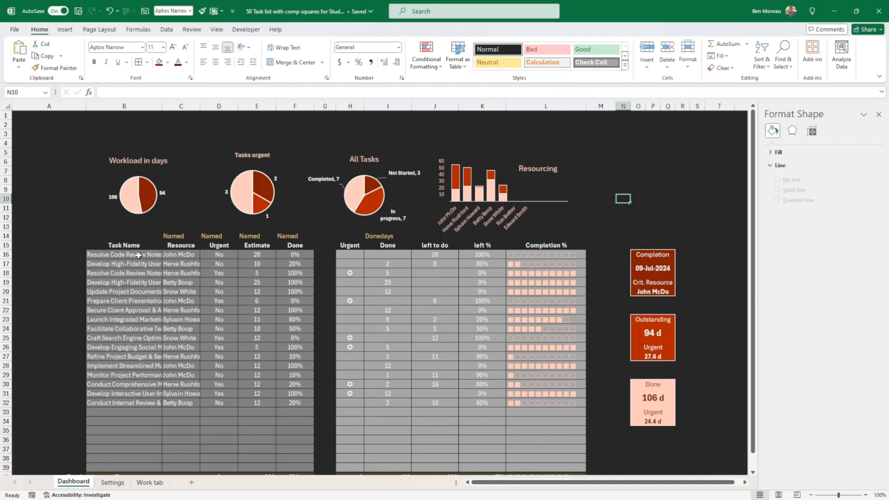
- Insert a 2-D pie chart based on the Estimate column cells E16:E39
scroll(306, 258, "down", 1)
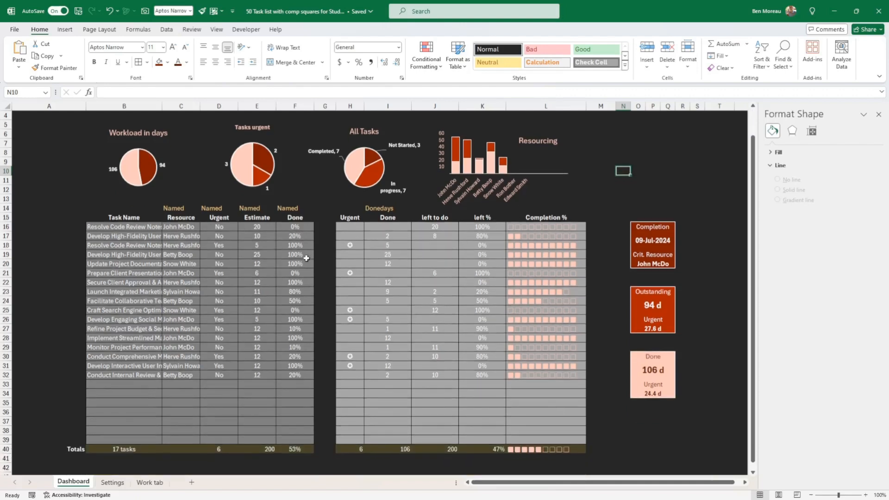
left_click(250, 226)
left_click_drag(250, 226, 260, 439)
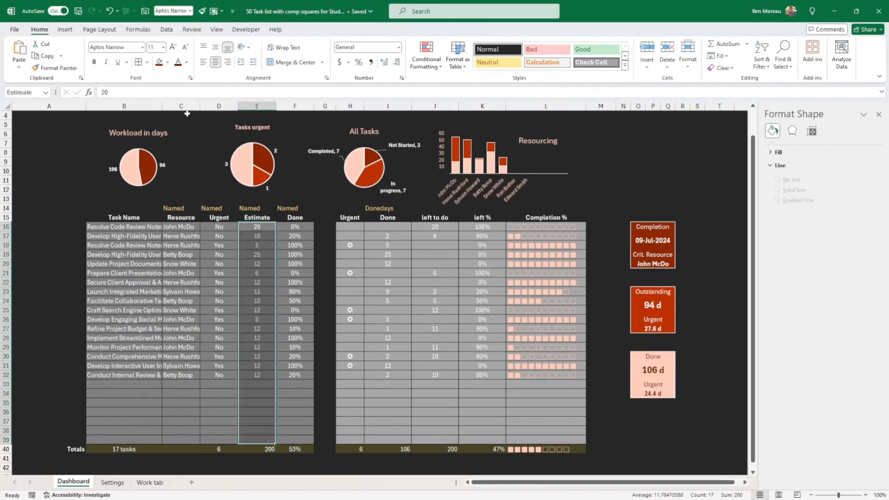
left_click(65, 30)
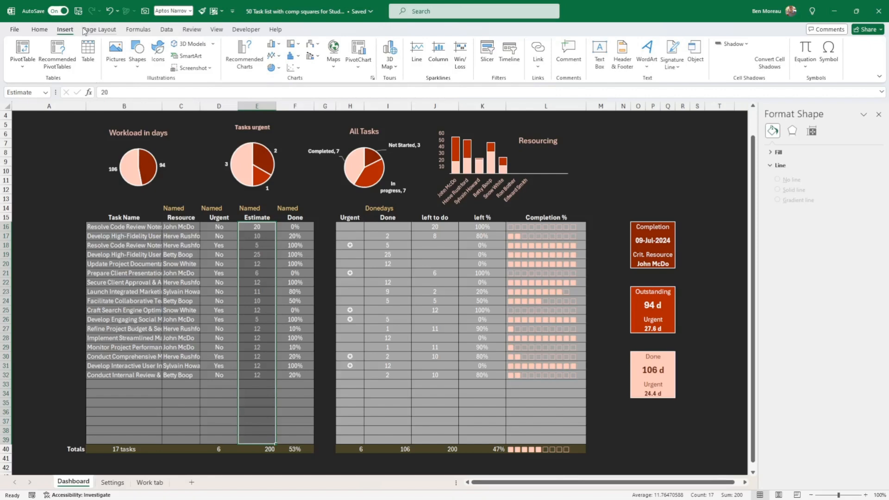
left_click(281, 68)
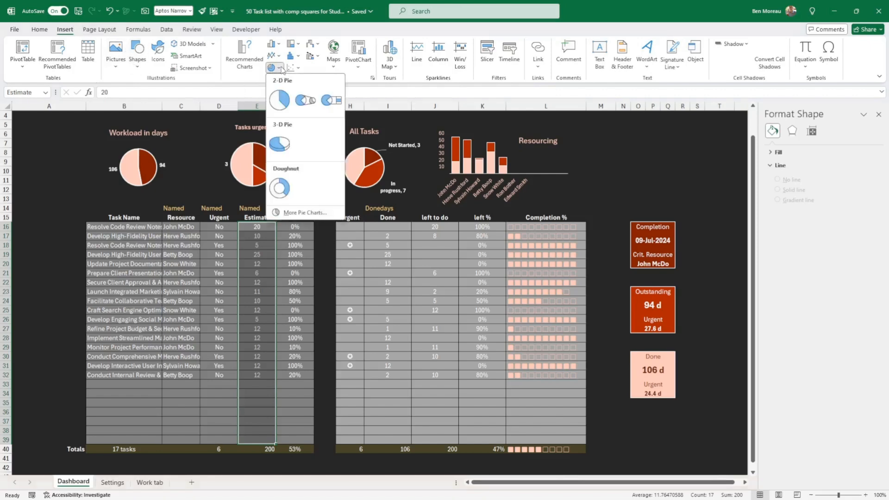
left_click(279, 99)
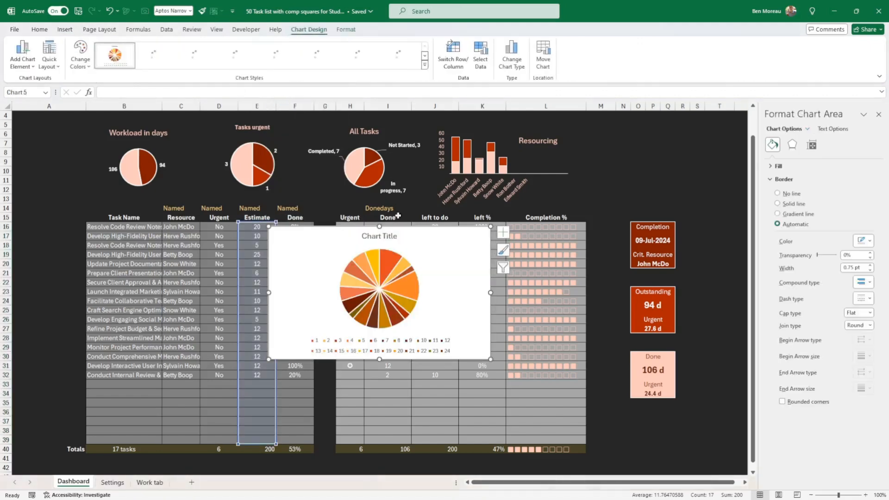
- Move the new pie chart over to the summary cards and delete its legend
left_click_drag(448, 359, 698, 277)
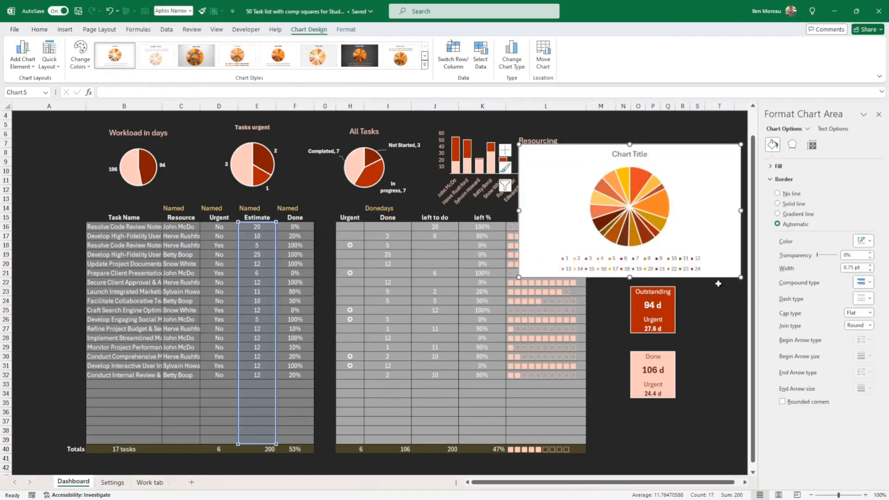
left_click(683, 273)
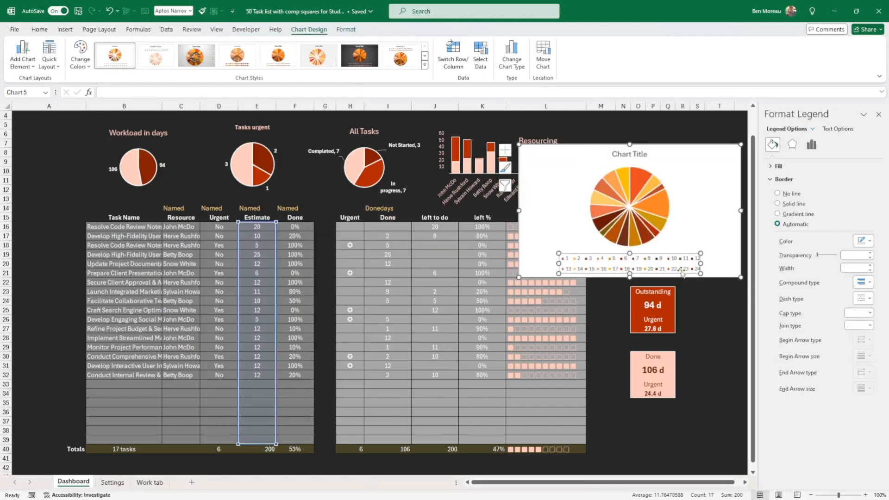
key("Delete")
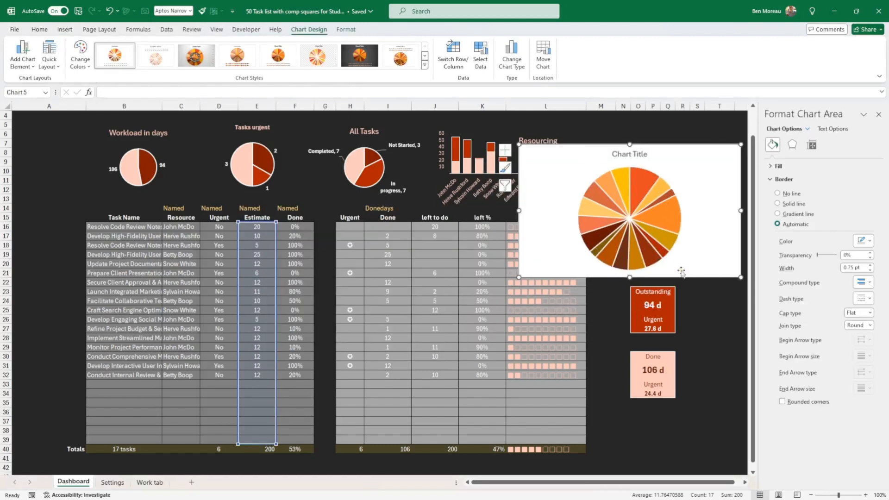
- Set the new pie chart's area to no fill and no outline
left_click(347, 29)
left_click(383, 43)
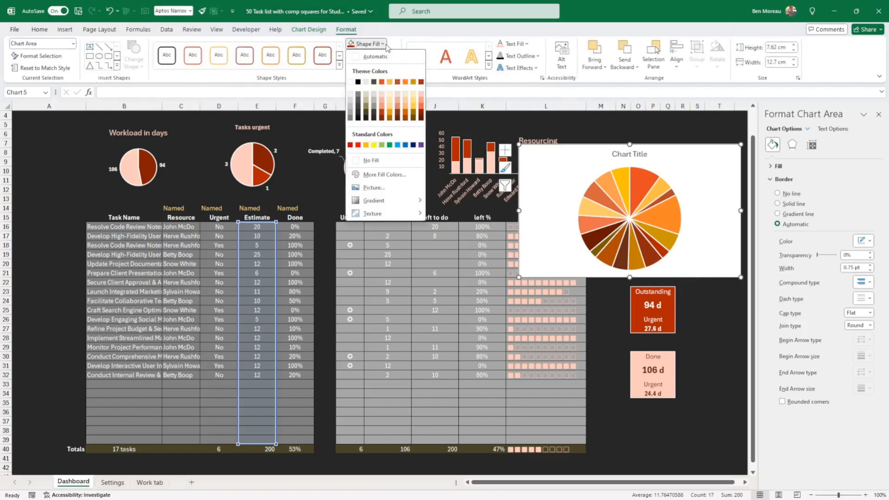
left_click(379, 162)
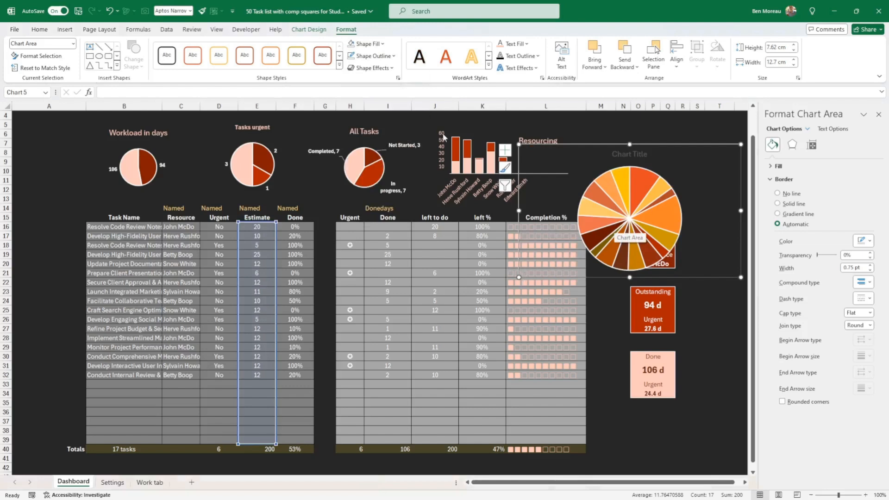
left_click(374, 56)
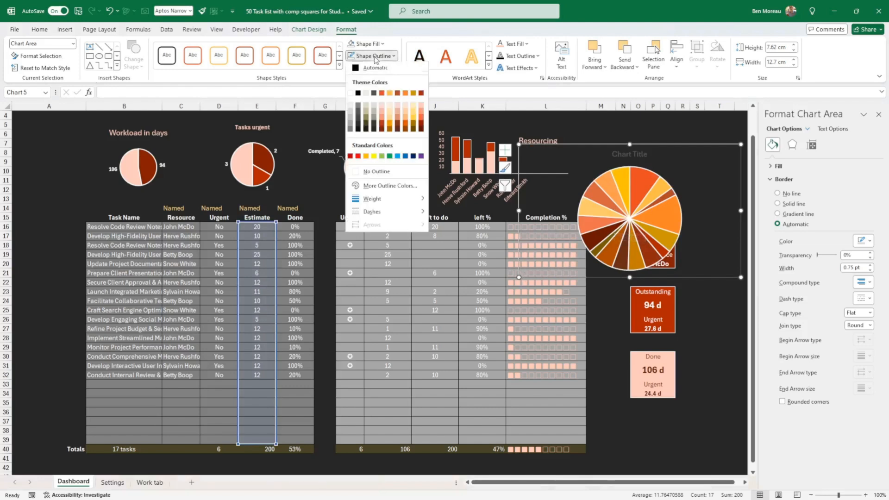
left_click(392, 173)
- Shrink the new pie chart to about 4.87 by 9.22 cm and place it just above the Completion card
left_click_drag(519, 277, 580, 229)
left_click_drag(662, 186, 655, 171)
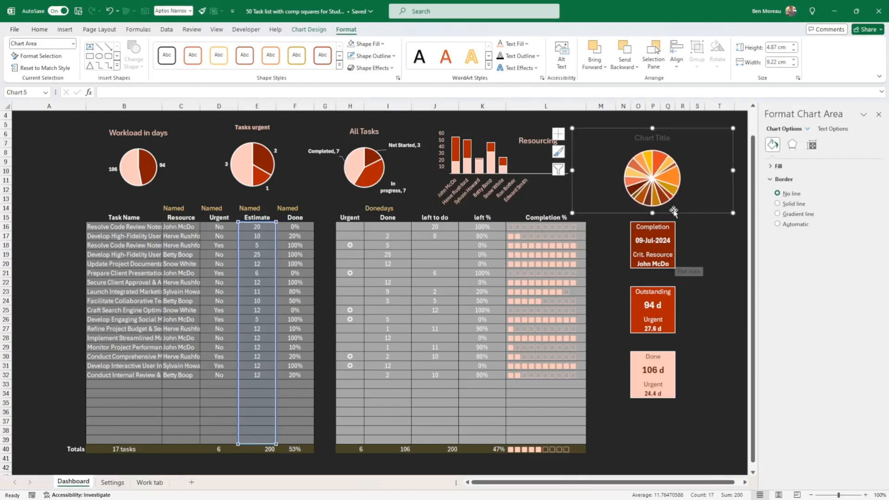
left_click(709, 231)
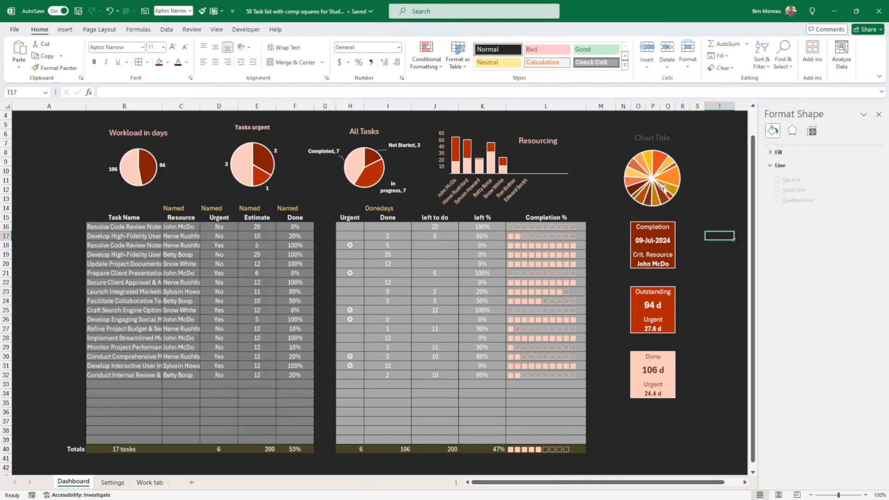
- Title the new pie chart "Task split" and format the title in bold light pink like the other chart titles
left_click(650, 160)
left_click(651, 138)
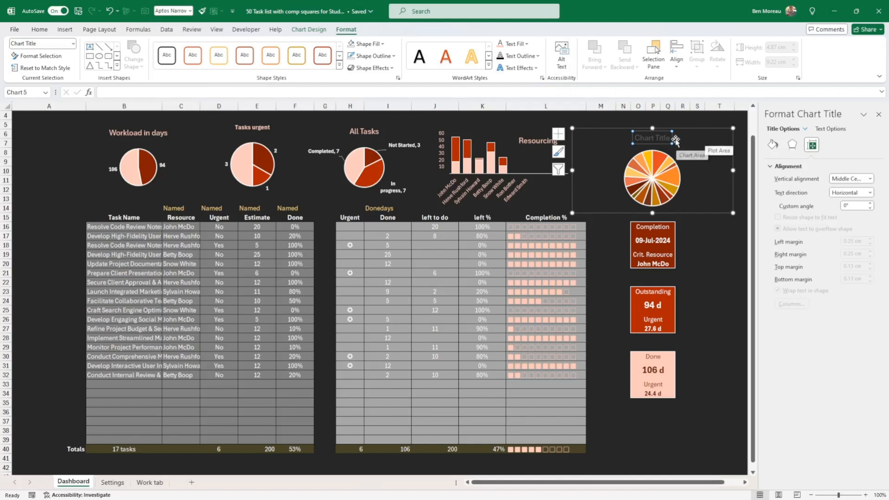
triple_click(659, 138)
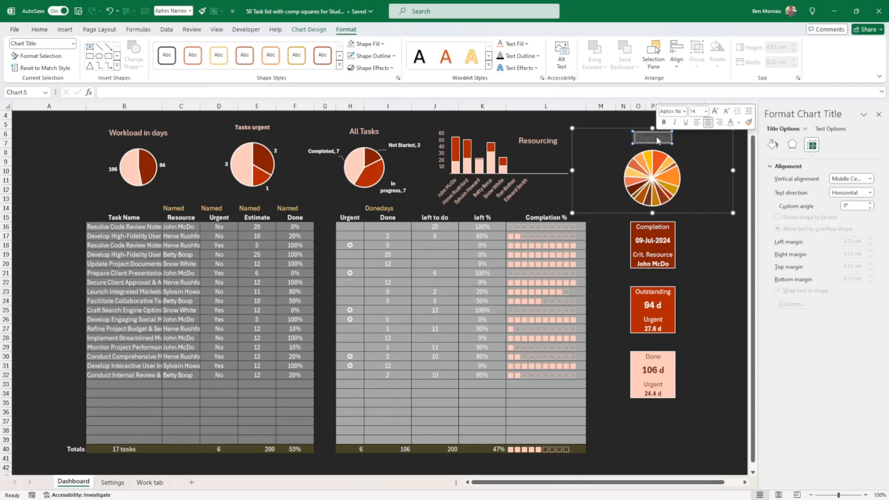
type("Tas")
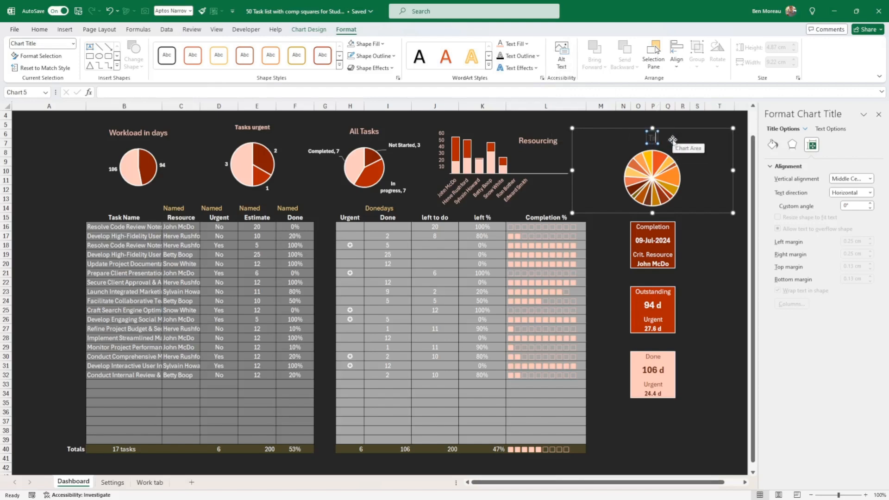
type("k split")
left_click(678, 140)
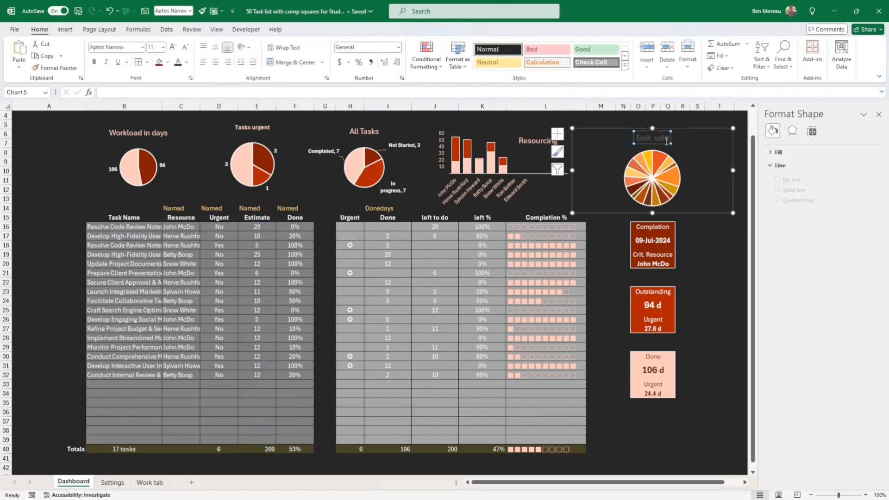
left_click(665, 140)
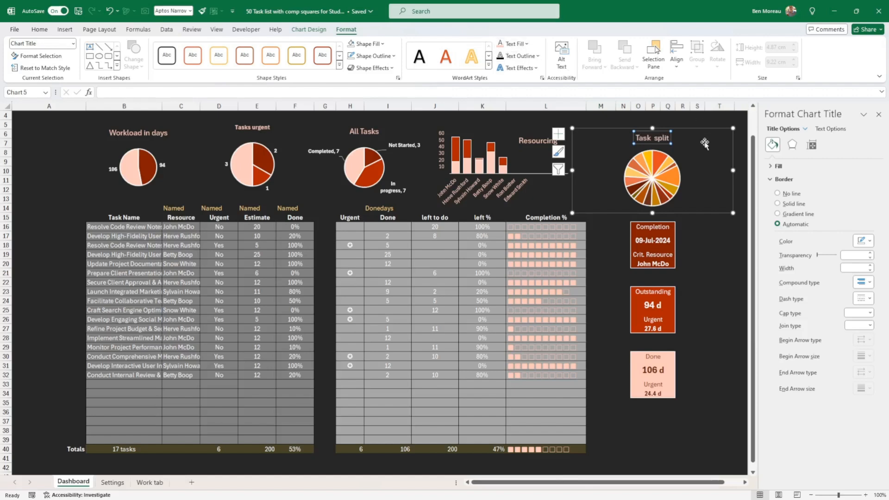
left_click(724, 256)
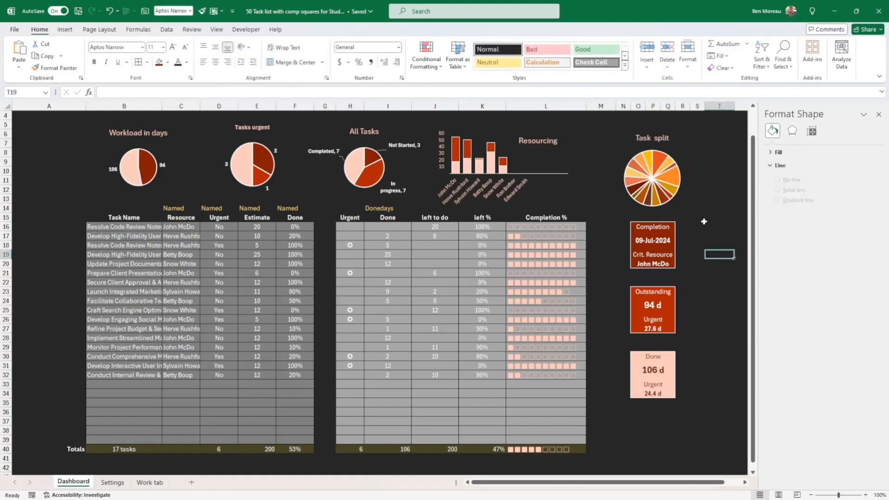
left_click(677, 178)
left_click(677, 177)
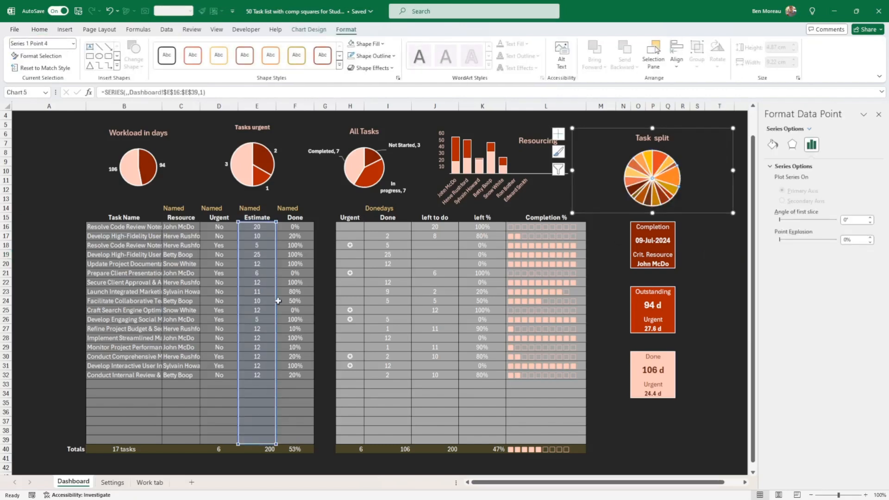
left_click(720, 347)
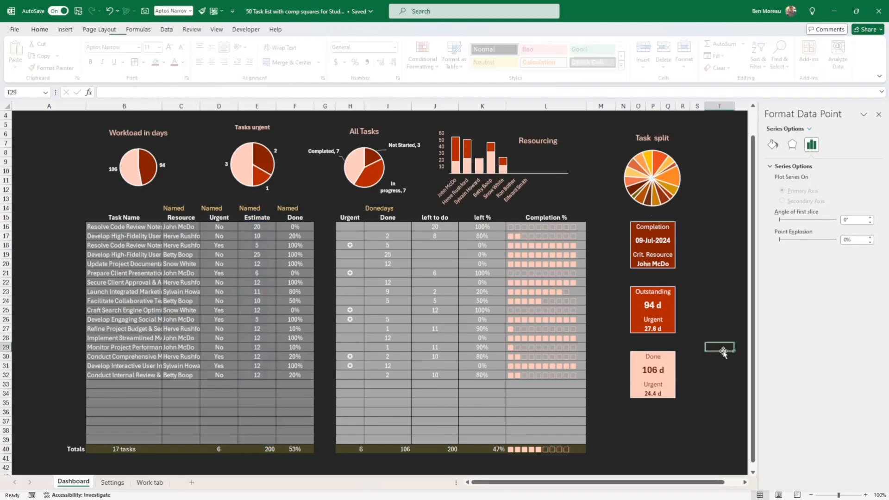
scroll(722, 345, "up", 1)
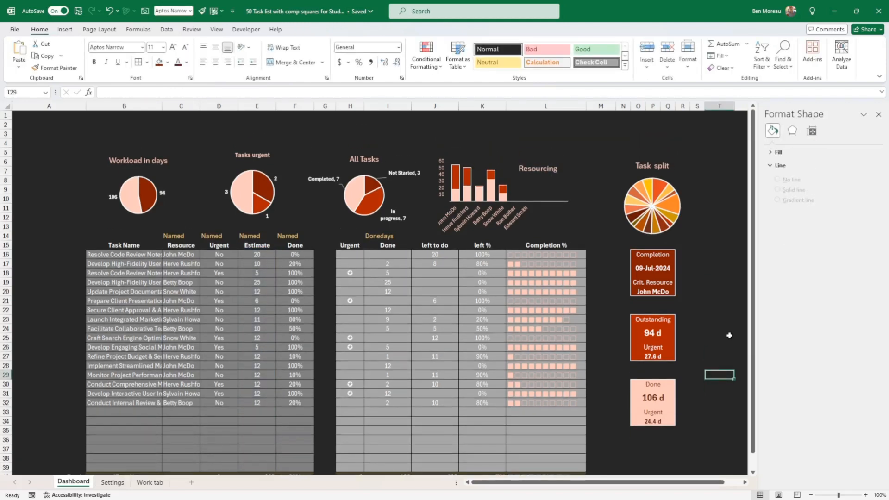
scroll(723, 311, "down", 1)
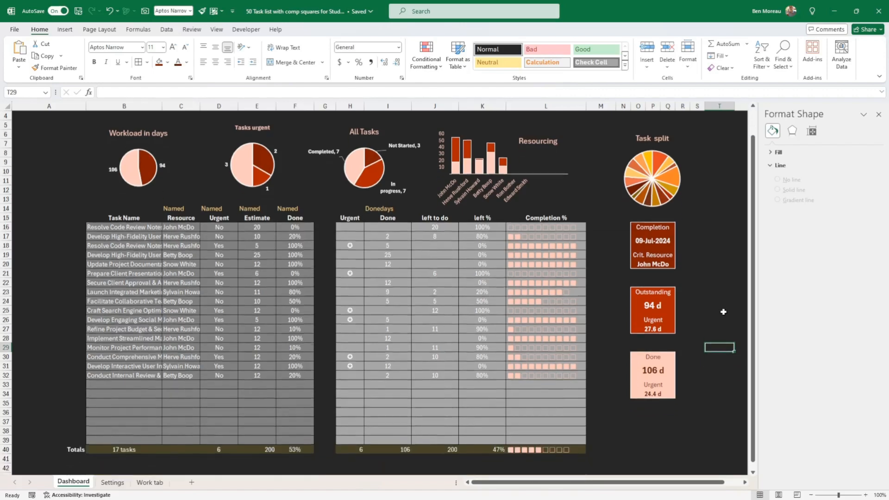
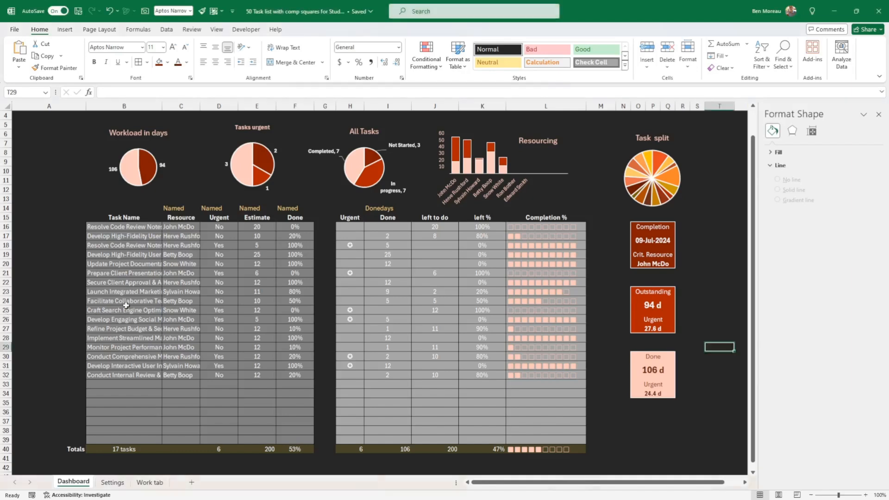
- Fill the left task table's header cells, Task Name to Done in B15:F15, with a darker shade of Dark Red, Accent 6
left_click(121, 217)
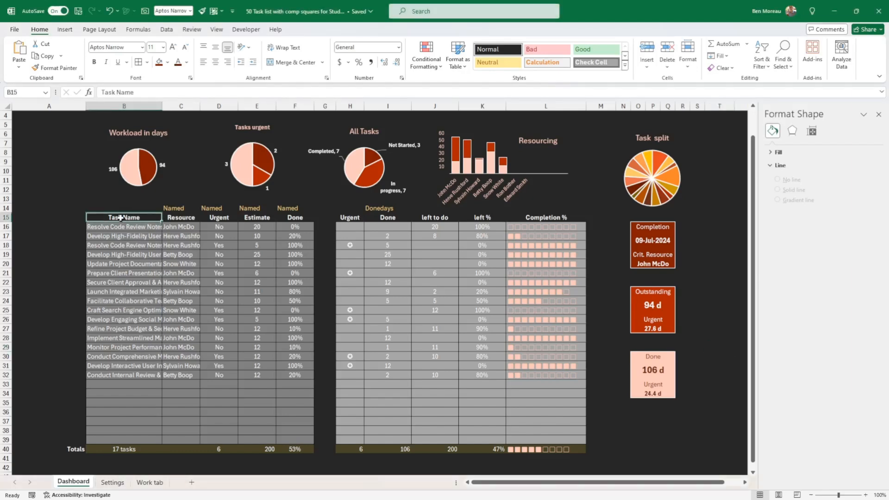
left_click_drag(121, 218, 298, 217)
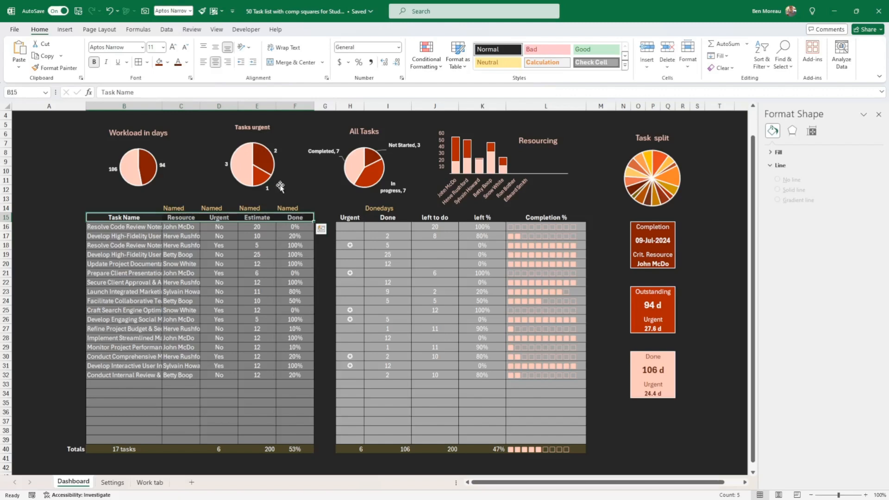
left_click(168, 63)
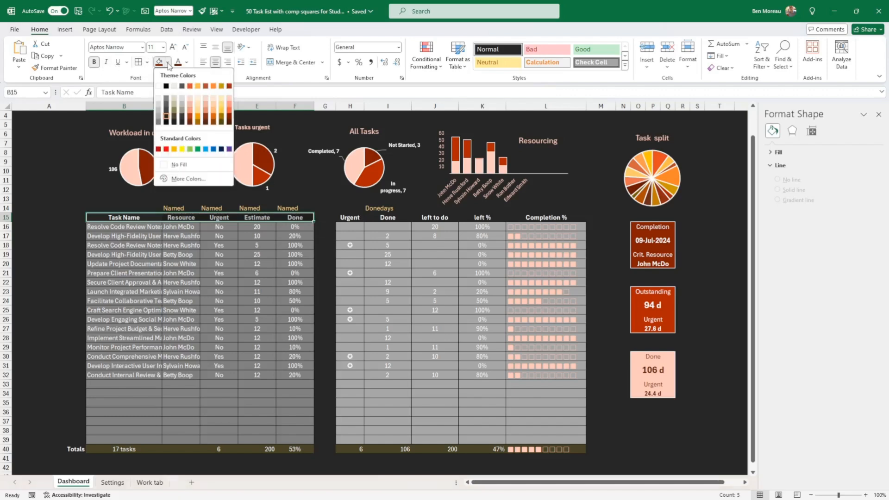
left_click(230, 119)
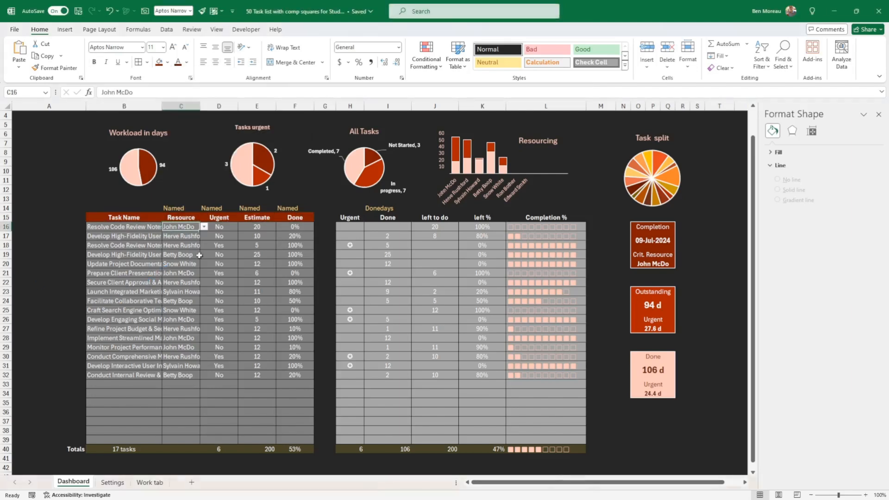
- Fill the left task table's body cells B16:F39 with Dark Red, Accent 6, Darker 50%
left_click(148, 226)
left_click_drag(148, 225, 290, 439)
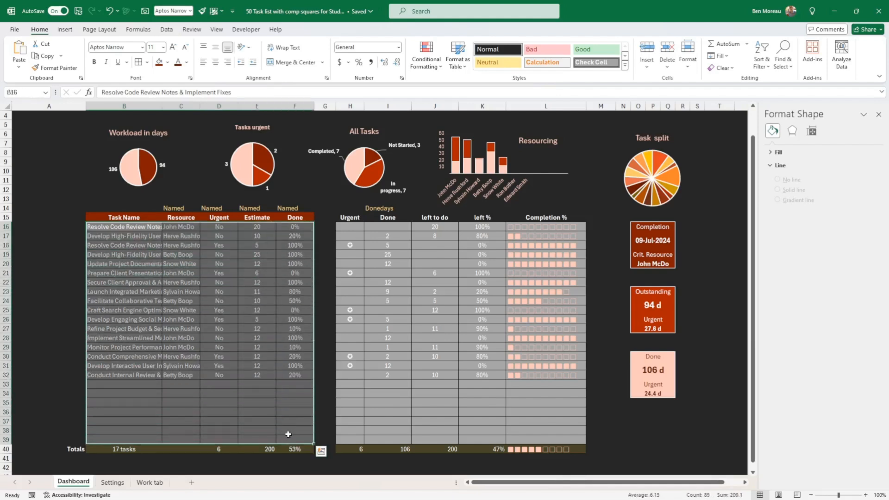
left_click(167, 62)
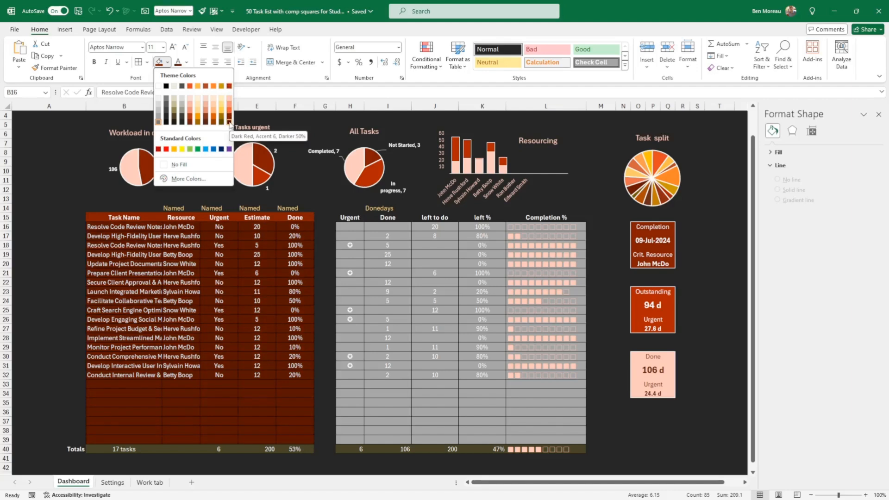
left_click(230, 123)
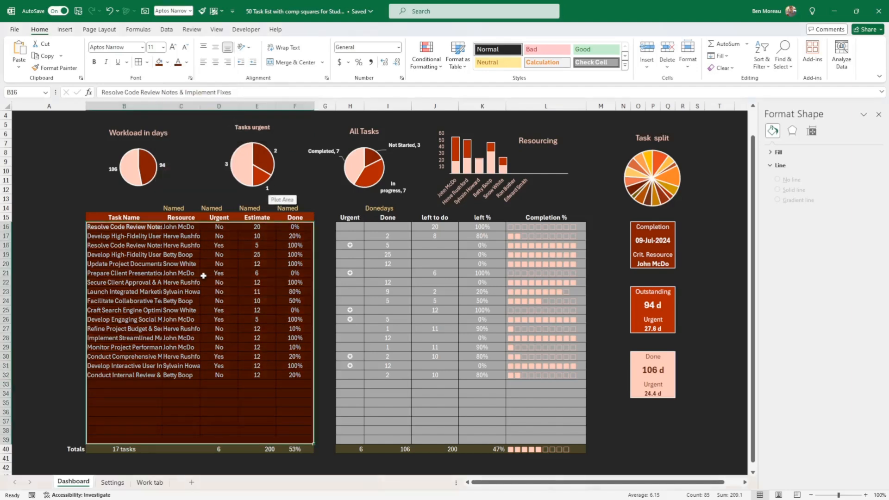
left_click(208, 275)
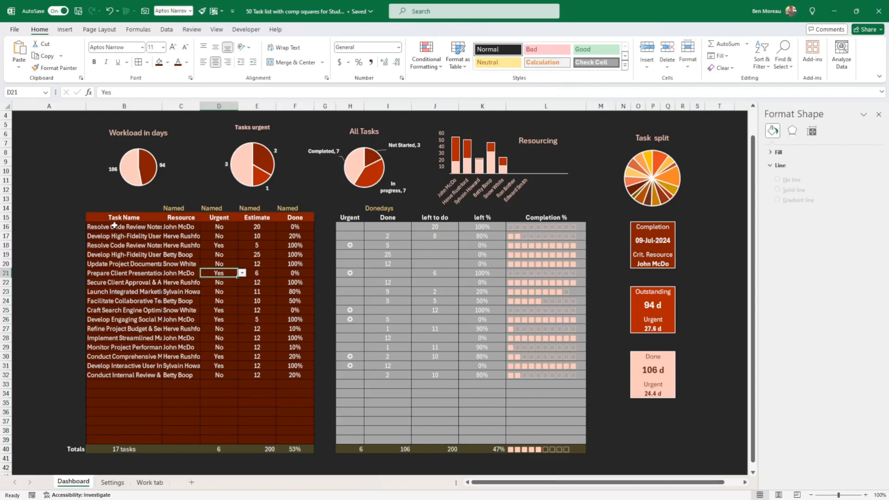
scroll(137, 236, "down", 1)
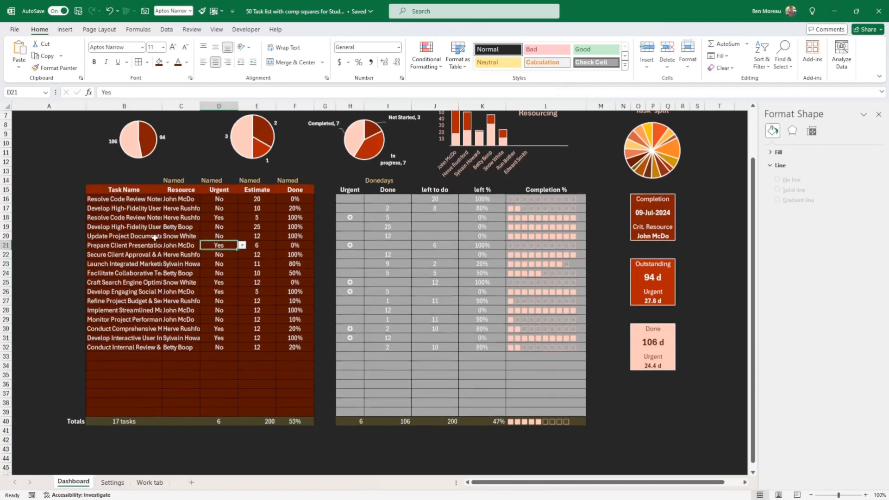
scroll(148, 238, "up", 1)
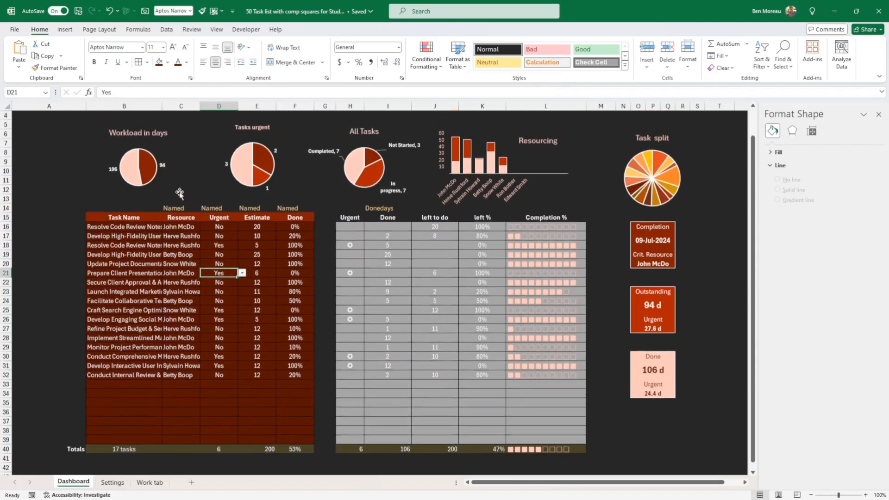
- Select all five dashboard charts and set their properties to Don't move or size with cells
left_click(154, 173)
left_click(169, 193)
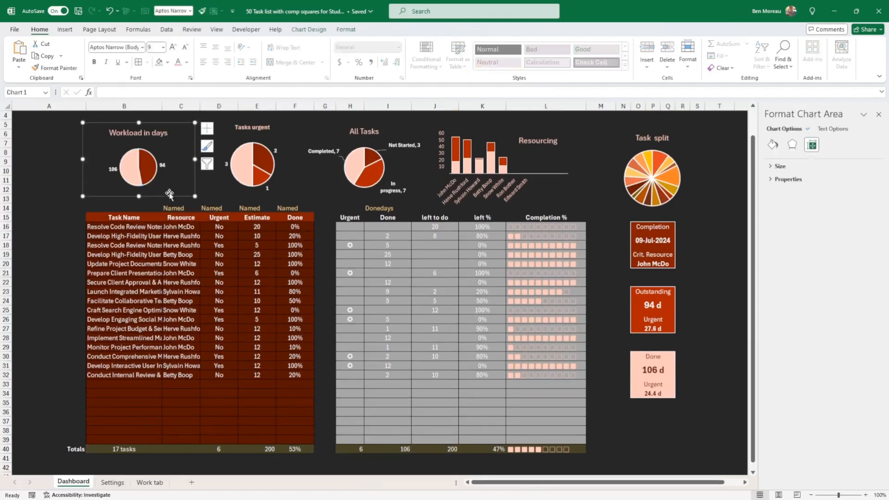
key("ctrl+a")
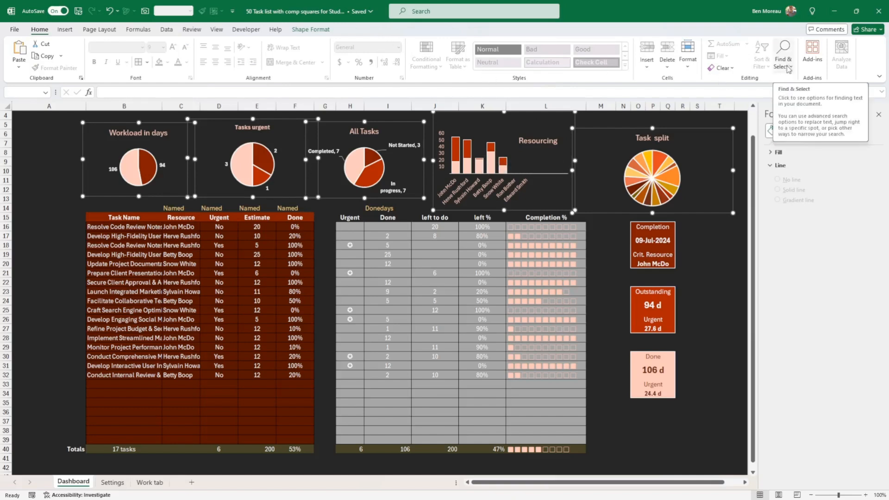
right_click(711, 132)
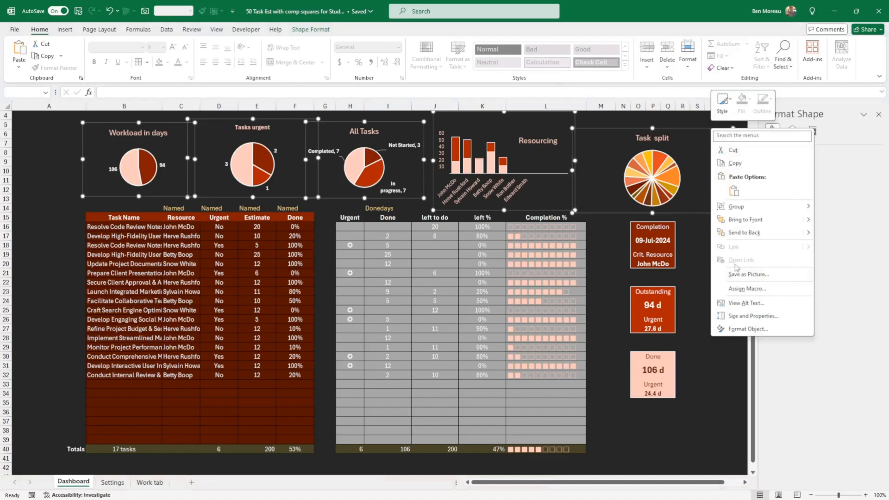
left_click(748, 318)
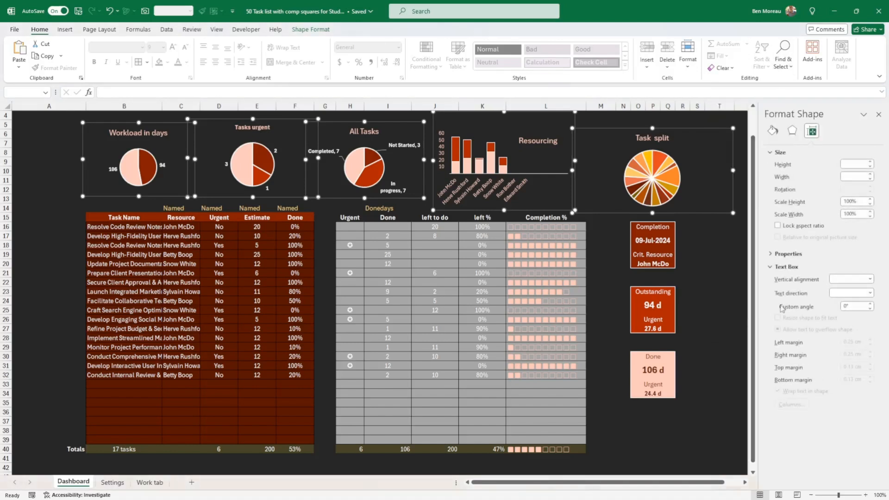
left_click(795, 258)
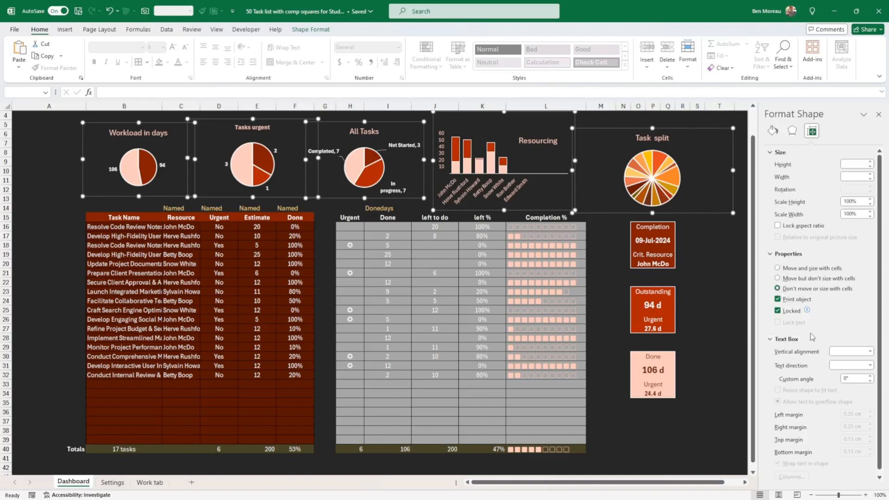
left_click(720, 366)
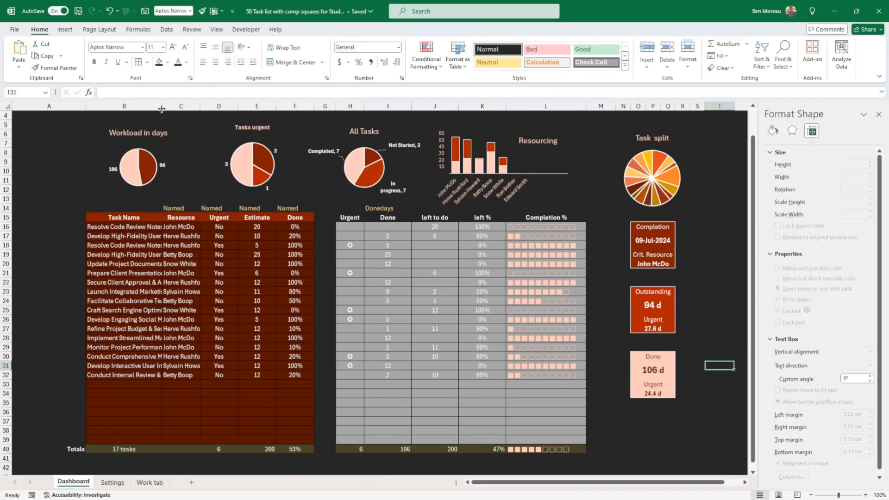
- Widen the Task Name column B to fit nearly all task names and narrow the empty column A
mouse_move(161, 109)
left_mouse_down()
mouse_move(184, 109)
mouse_move(171, 108)
left_mouse_up()
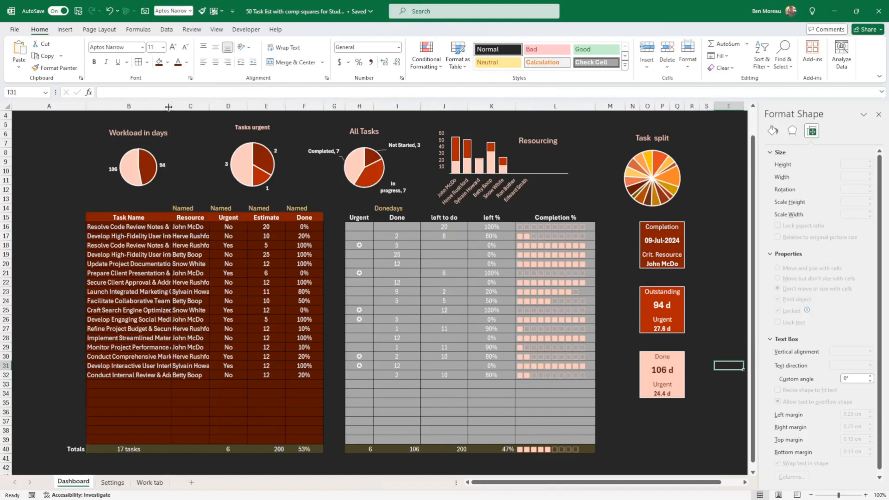
left_click_drag(170, 108, 226, 108)
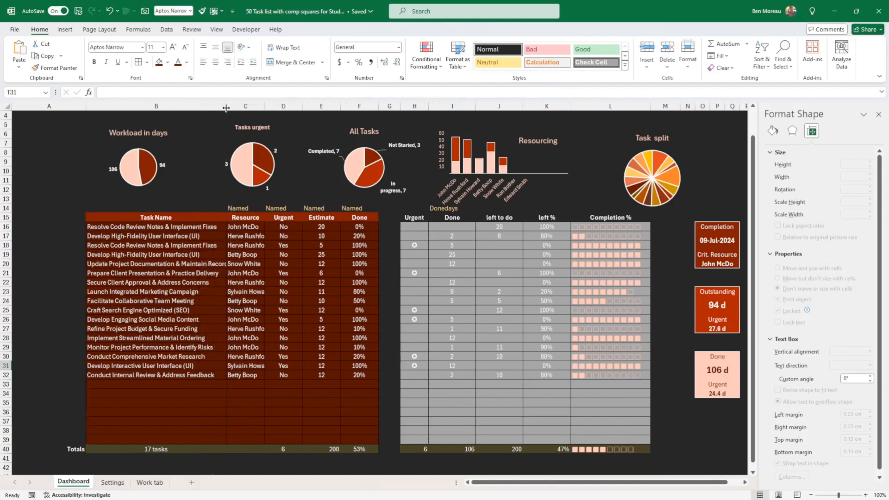
left_click_drag(86, 107, 52, 108)
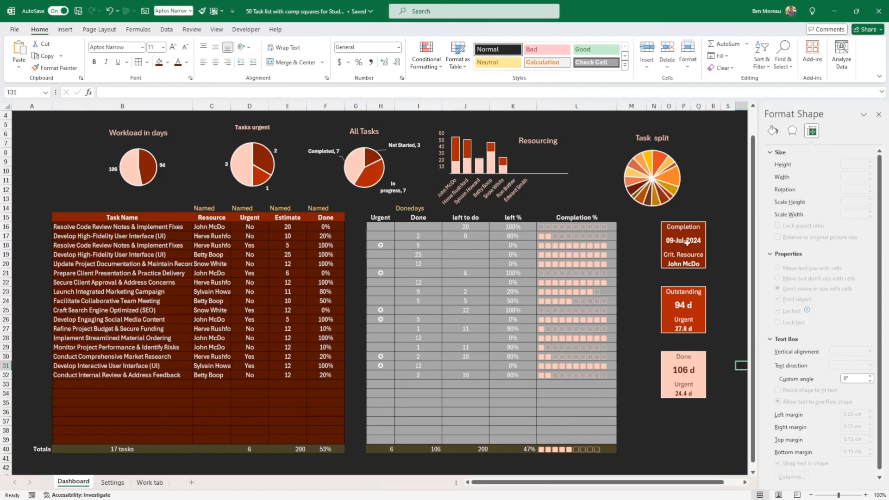
left_click(420, 308)
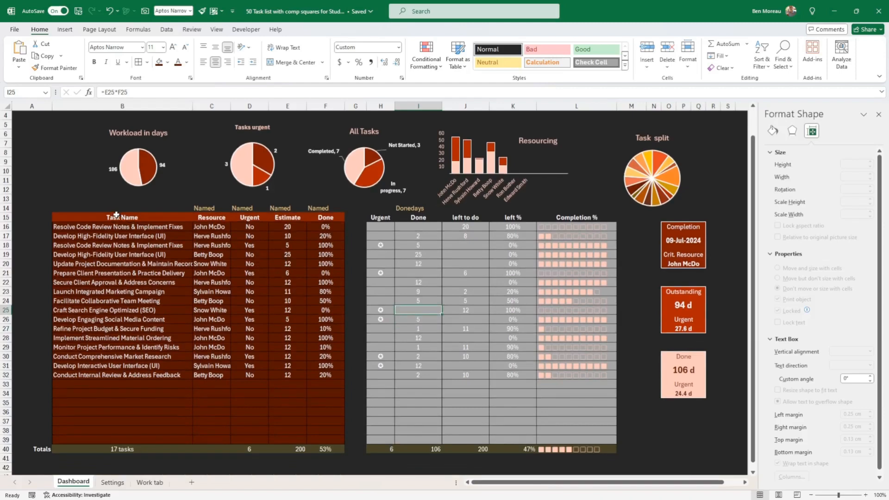
- Give the left task table's body cells B16:F39 outline and inside borders in Dark Red, Accent 6
left_click_drag(116, 214, 309, 226)
left_click(148, 228)
key("ctrl+a")
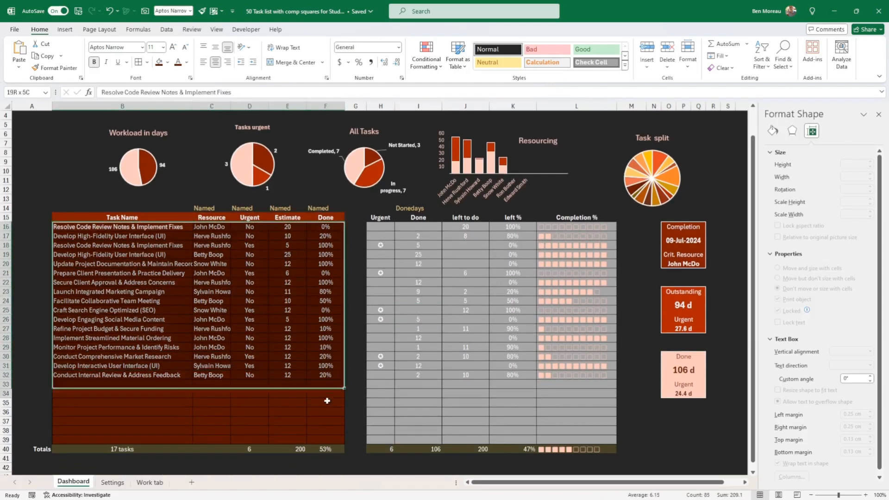
left_click(147, 62)
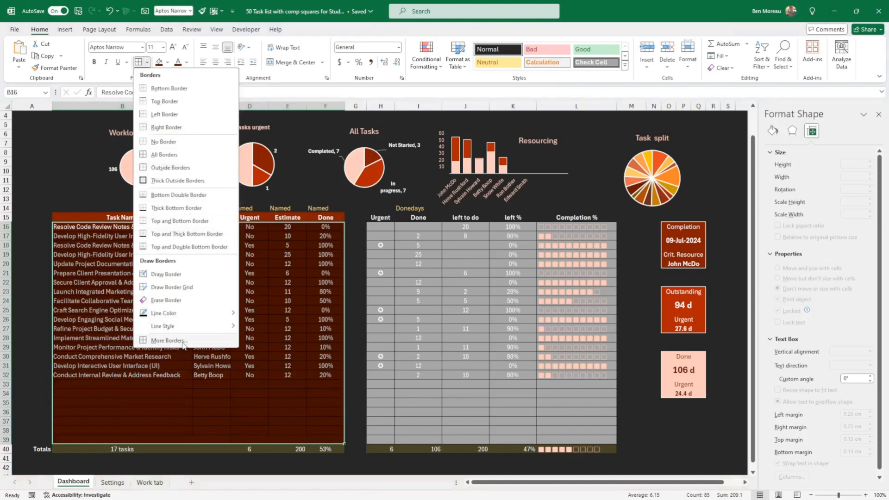
left_click(167, 340)
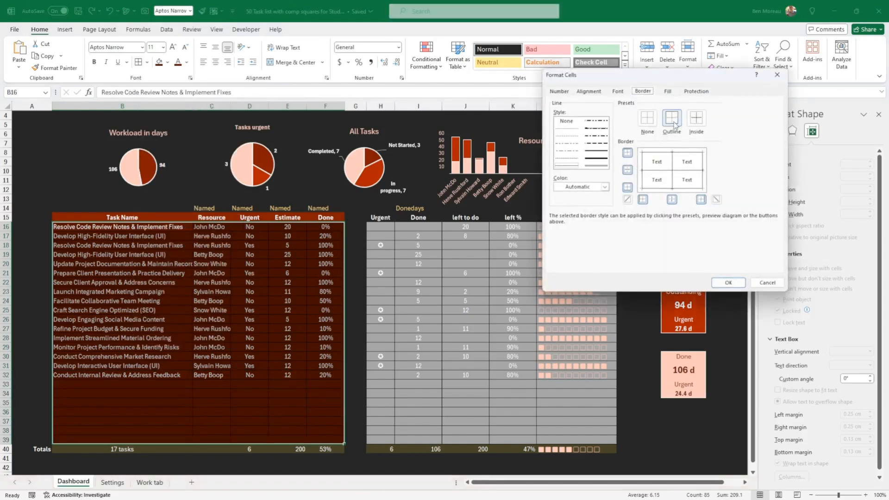
left_click(605, 186)
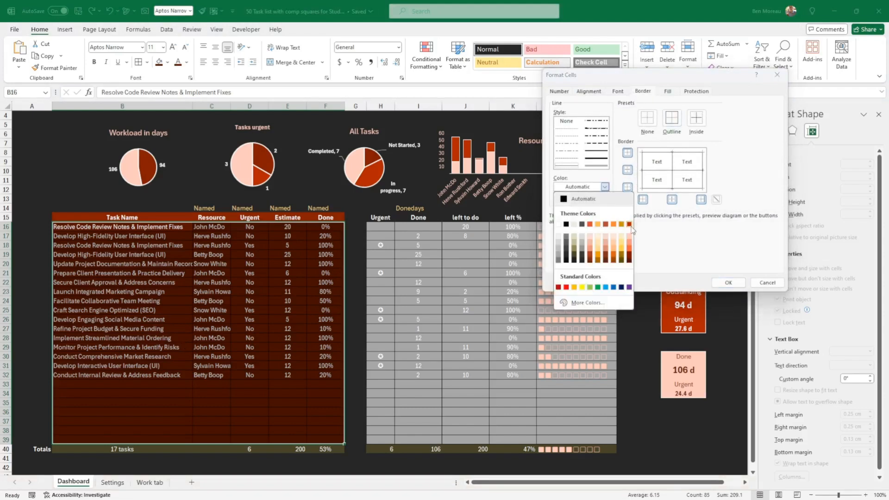
left_click(629, 225)
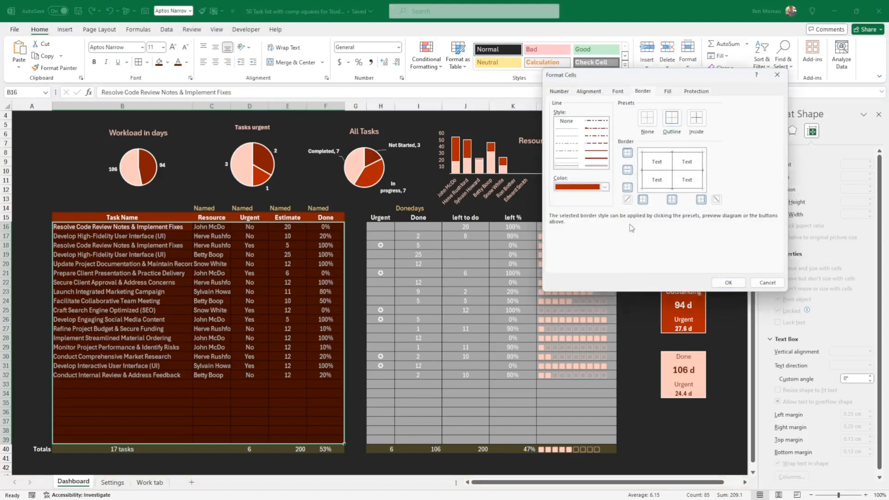
left_click(697, 123)
left_click(729, 282)
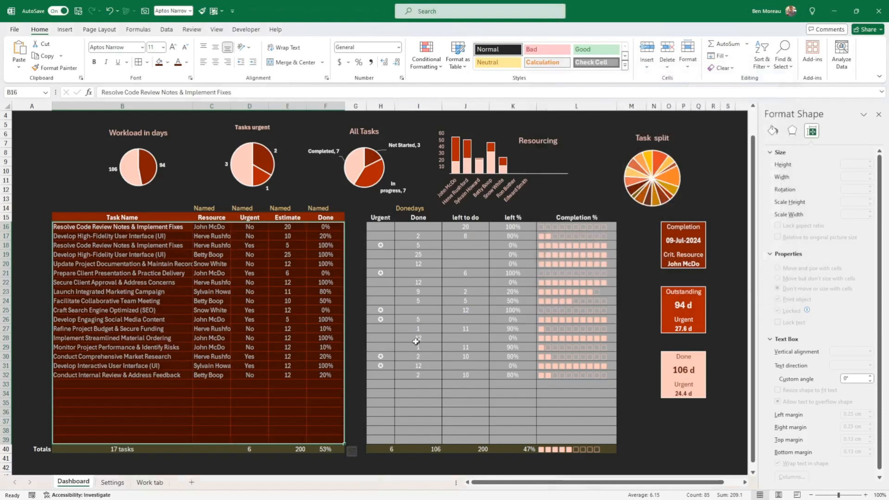
left_click(278, 318)
- Give the left table's header cells B15:F15 outline and inside borders in the light pink tint of Dark Red, Accent 6
left_click_drag(74, 217, 329, 220)
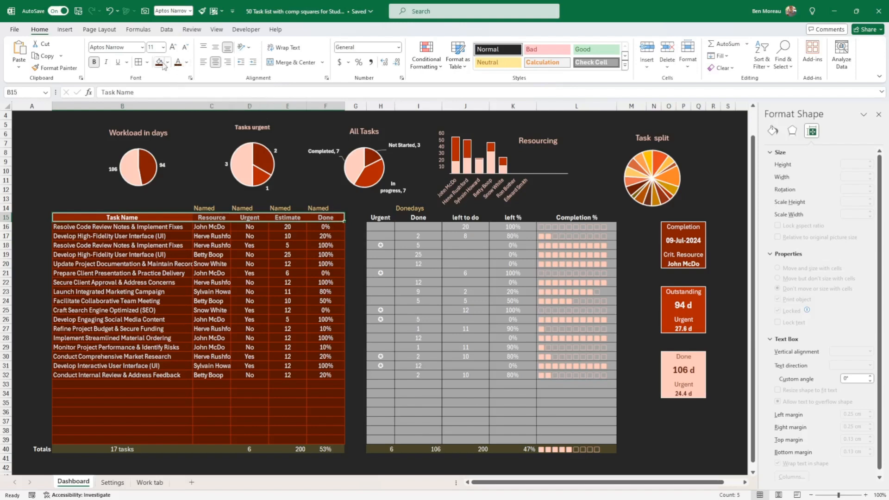
left_click(147, 62)
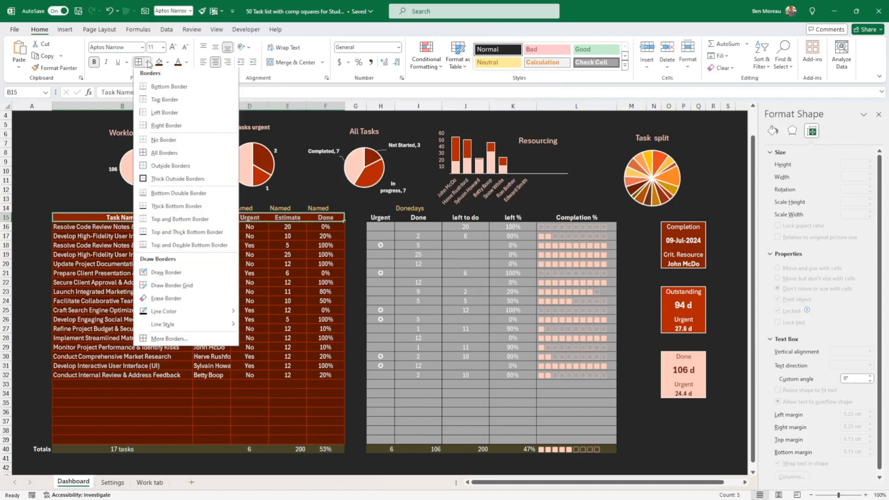
left_click(170, 340)
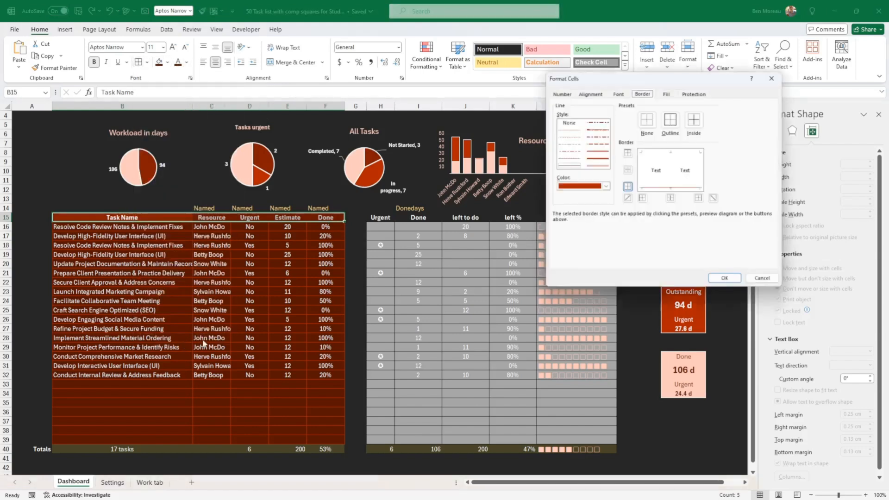
left_click(596, 190)
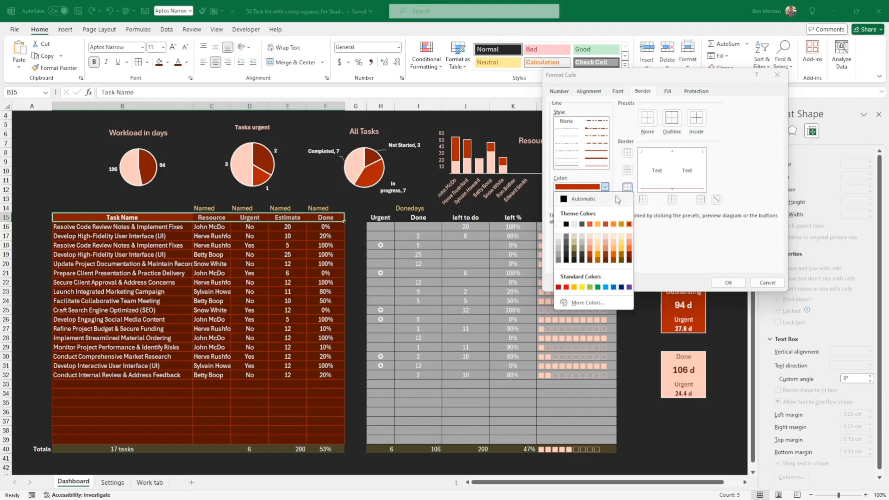
left_click(630, 237)
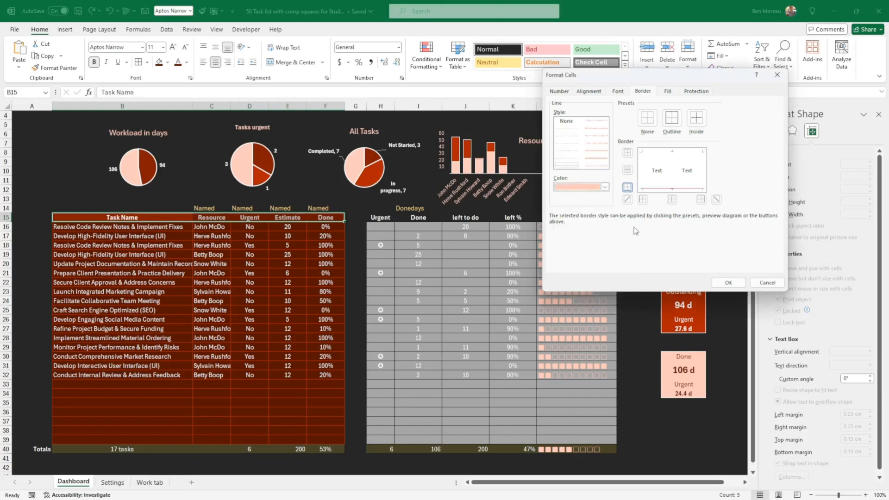
left_click(672, 118)
left_click(697, 118)
left_click(729, 282)
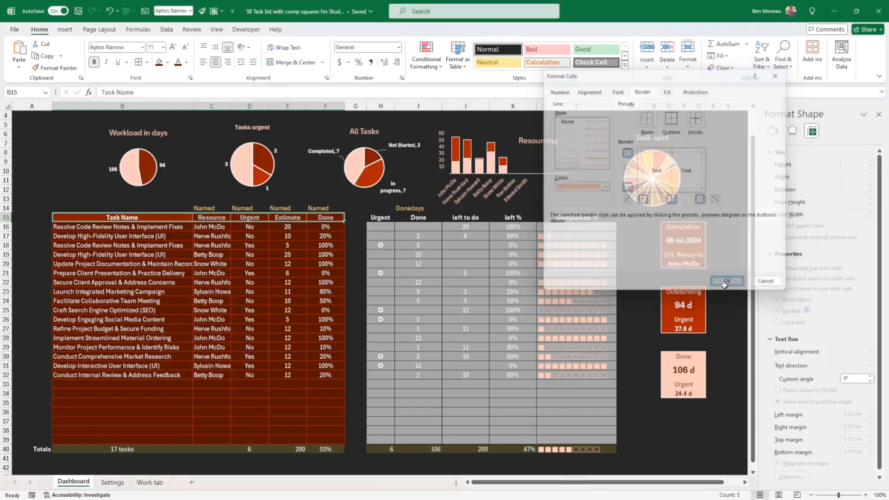
left_click(329, 320)
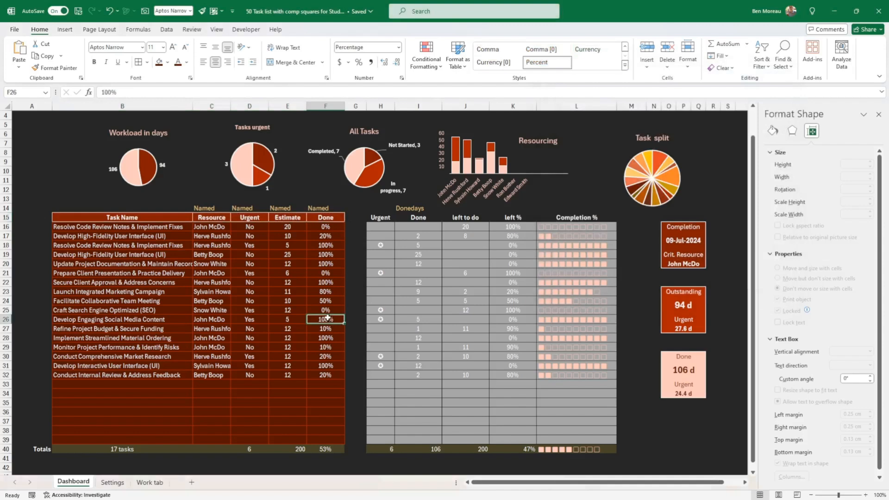
- Fill the left table's totals row cells B40:F40 with Dark Red, Accent 6
scroll(328, 312, "down", 1)
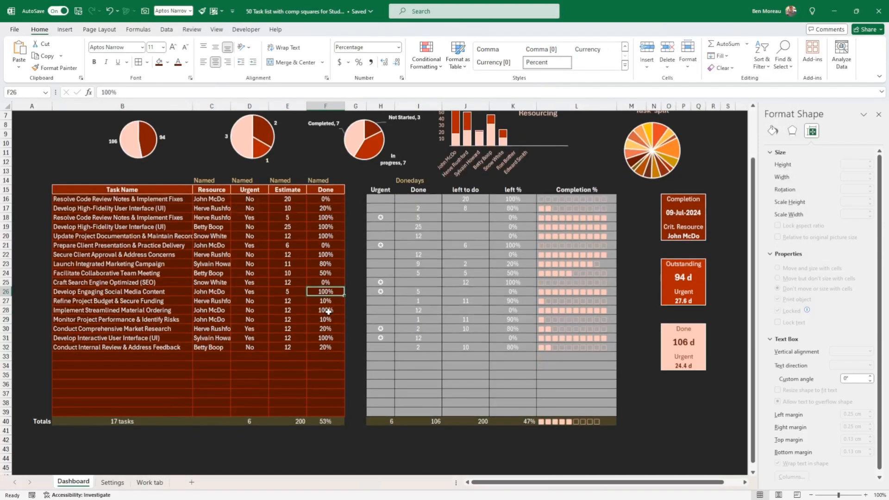
scroll(329, 310, "up", 1)
scroll(330, 312, "down", 2)
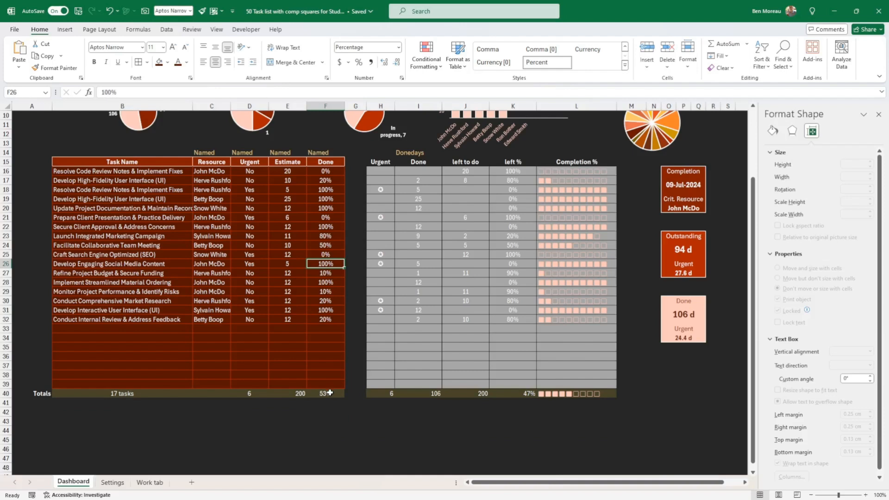
left_click_drag(329, 393, 149, 392)
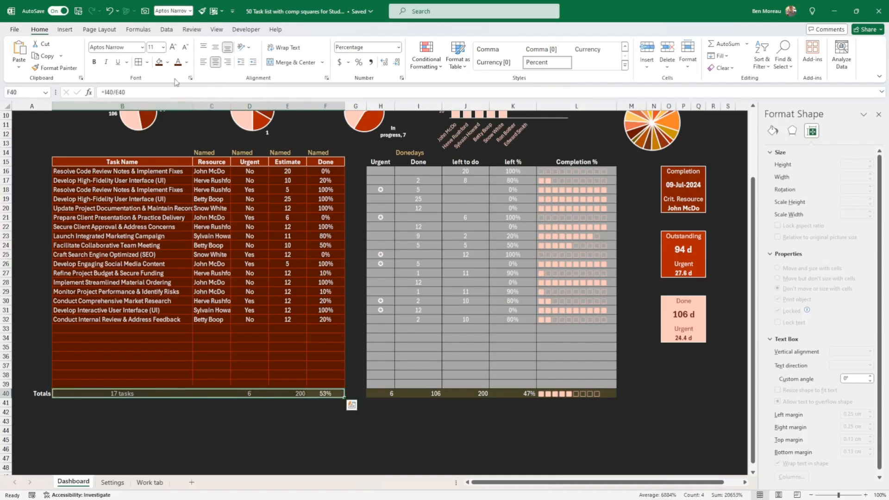
left_click(167, 62)
left_click(230, 88)
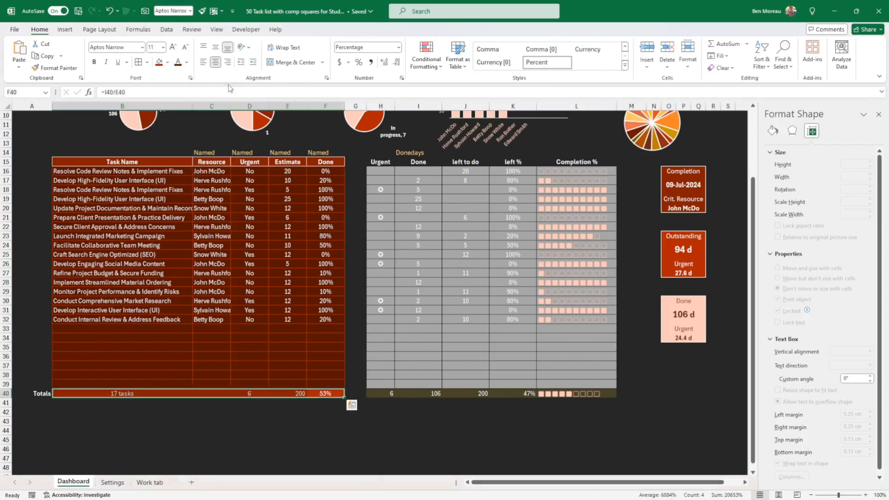
- Give the left table's totals cells B40:F40 outline and inside borders in the light pink tint of Dark Red, Accent 6
left_click(148, 63)
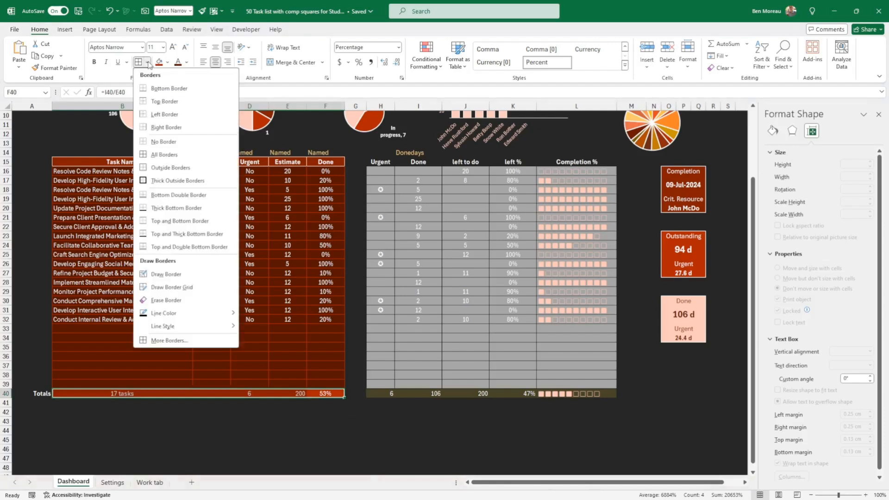
left_click(180, 341)
left_click(605, 186)
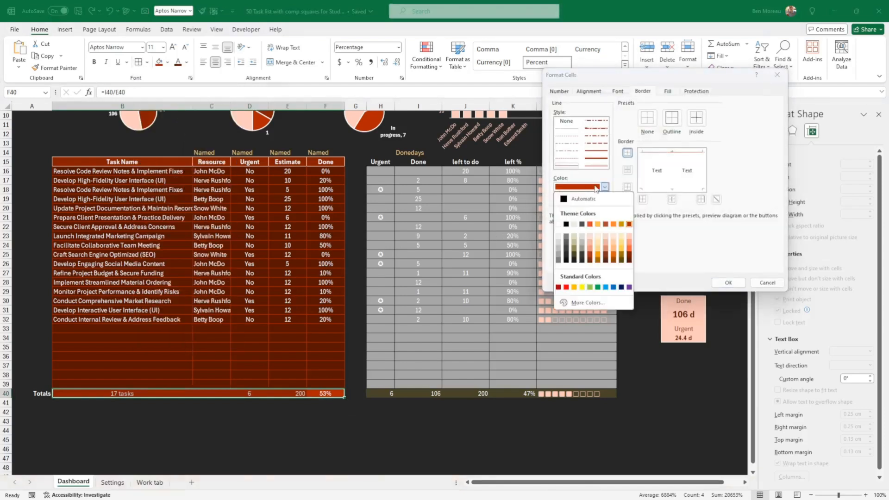
left_click(629, 240)
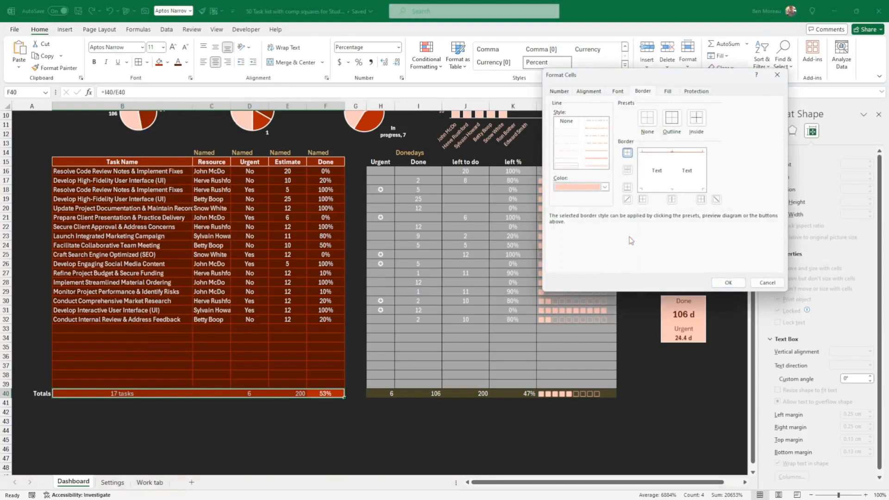
left_click(672, 118)
left_click(697, 118)
left_click(728, 283)
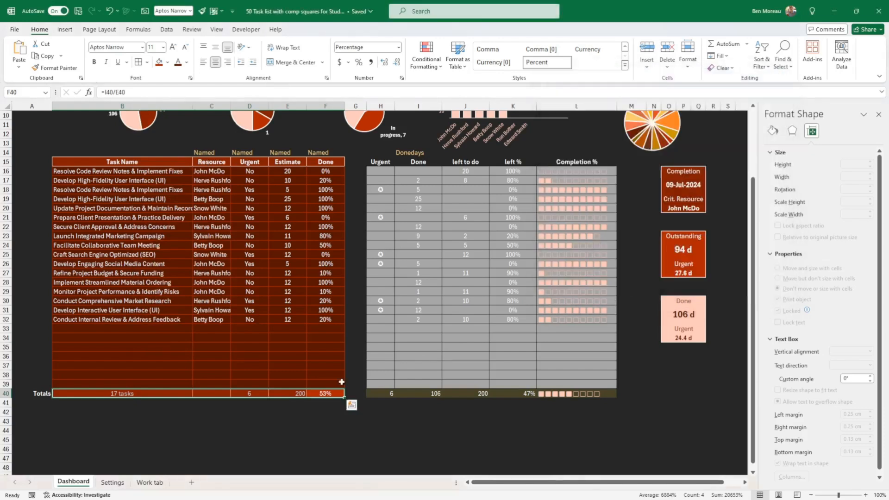
left_click(290, 357)
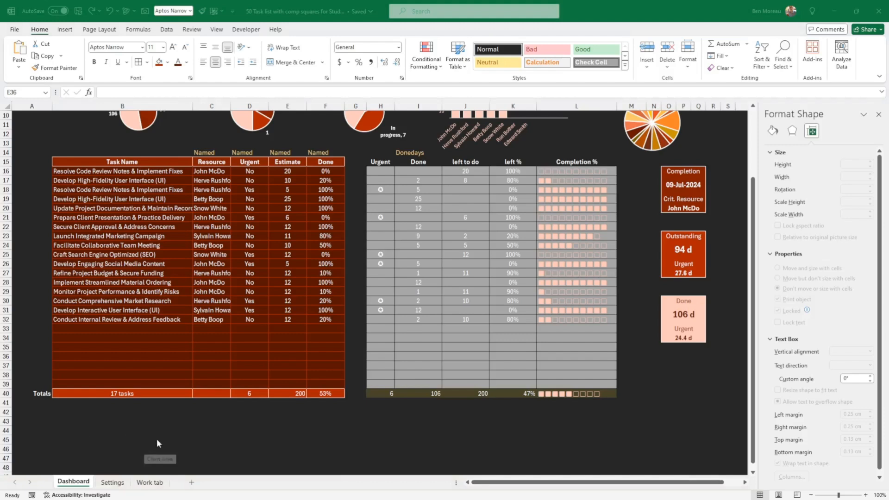
- Fill the left table's totals cells B40:F40 with a darker shade of Dark Red, Accent 6
left_click(328, 392)
left_click_drag(327, 392, 116, 393)
left_click(168, 63)
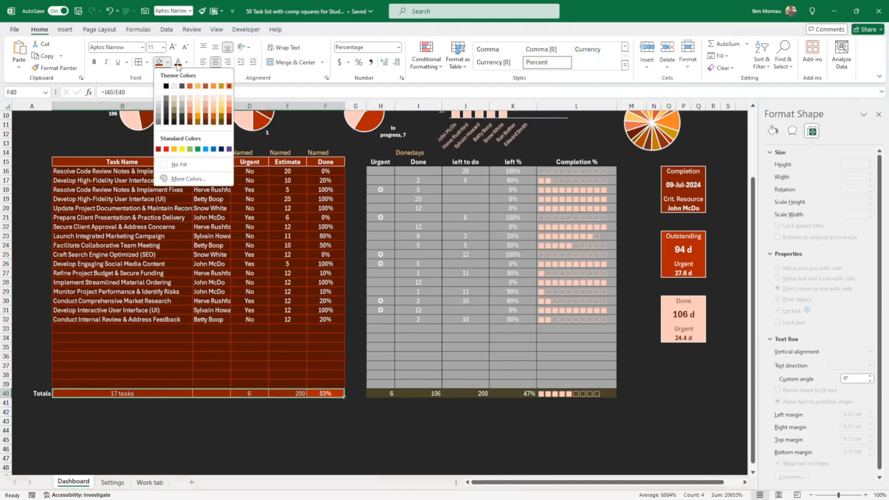
left_click(231, 118)
left_click(336, 337)
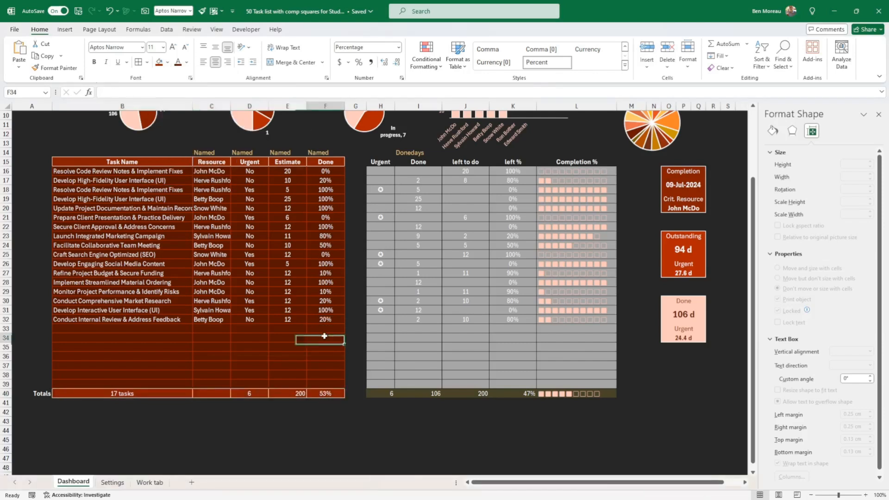
- Delete the Totals label in cell A40 beside the left table
left_click(331, 394)
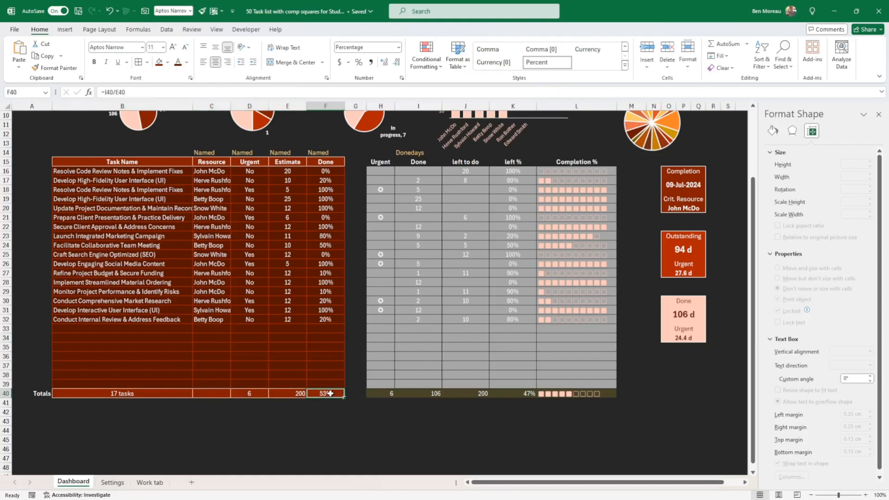
left_click(37, 383)
left_click(45, 394)
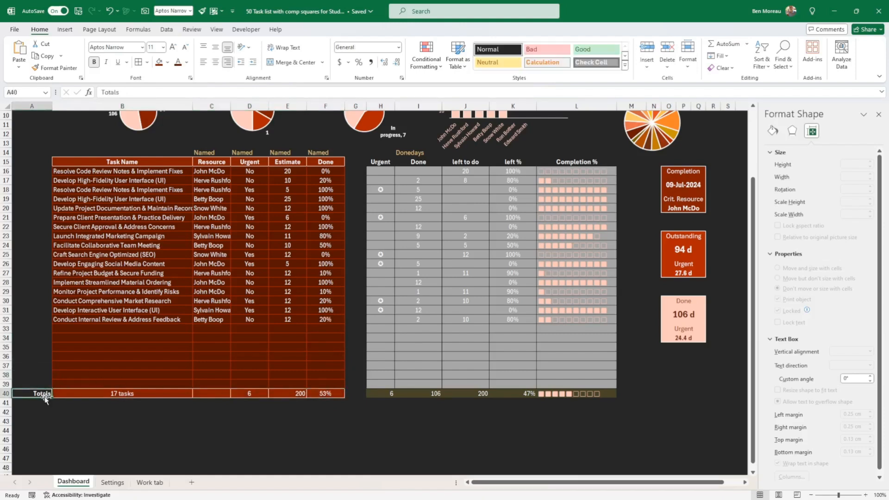
key("Delete")
left_click(44, 423)
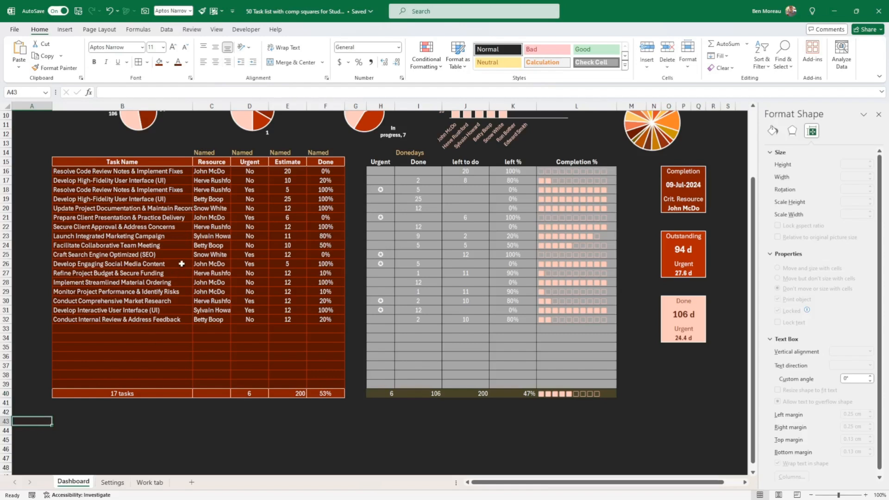
- Put a light pink outline border around the whole left table, B15:F40, leaving its inside borders as they are
left_click_drag(78, 166, 315, 390)
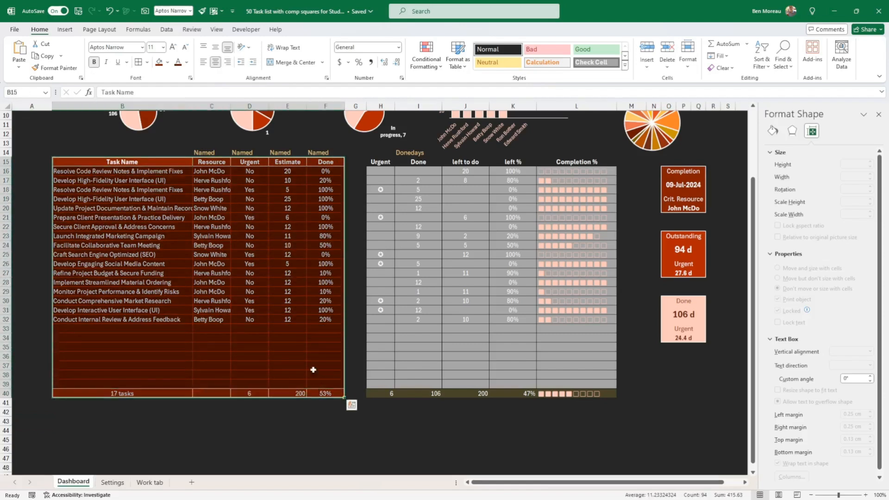
left_click(149, 62)
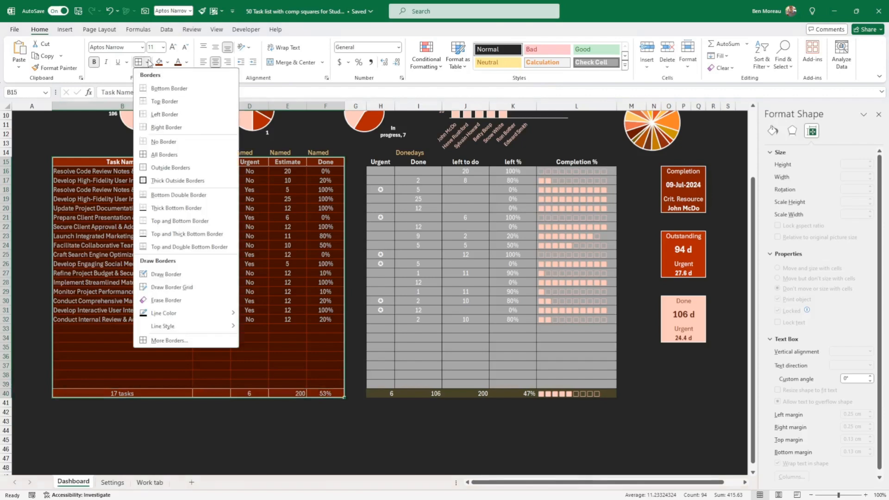
left_click(170, 341)
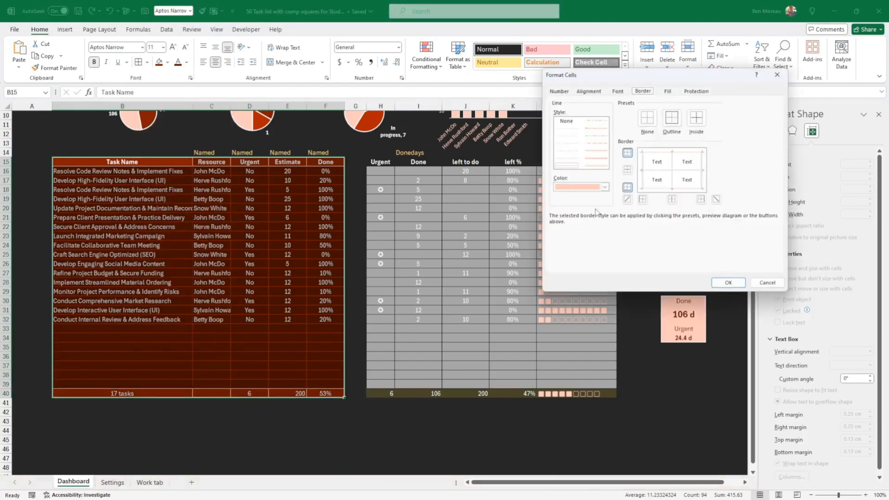
left_click(672, 118)
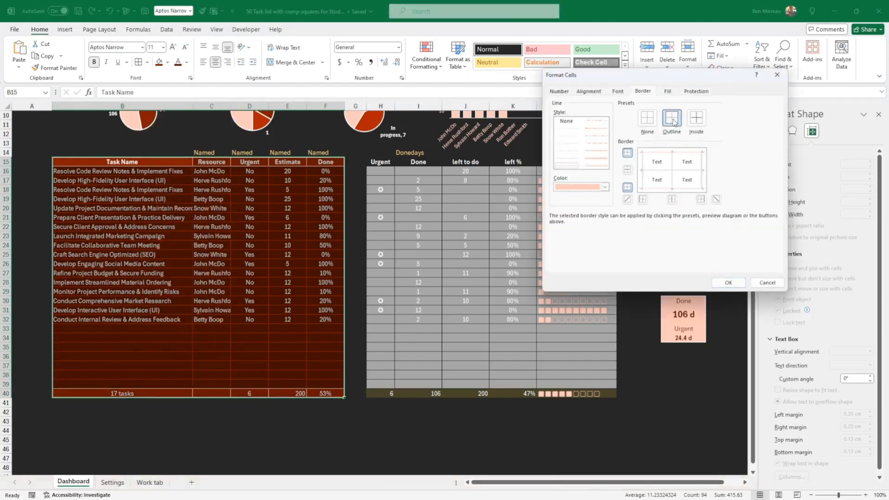
left_click(729, 284)
left_click(326, 421)
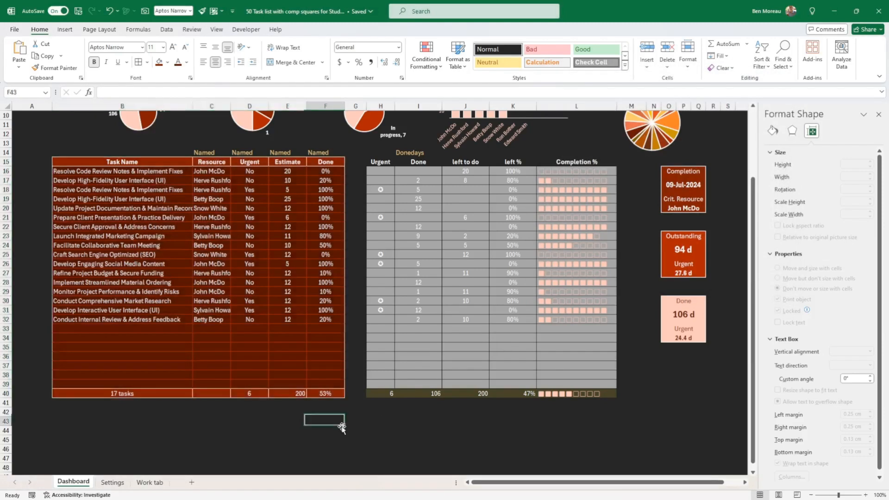
left_click(195, 404)
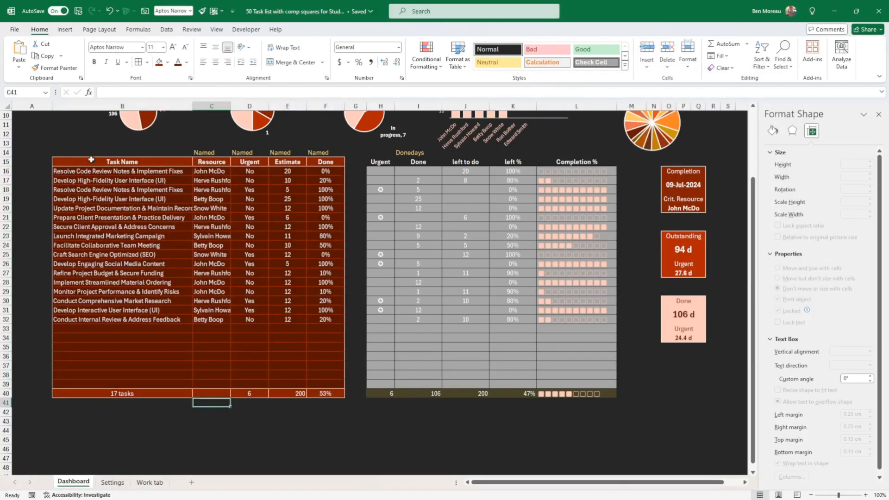
- Clear the Named and Donedays helper labels above the table headers in B14:J14
left_click(183, 153)
left_click_drag(177, 151, 451, 154)
key("Delete")
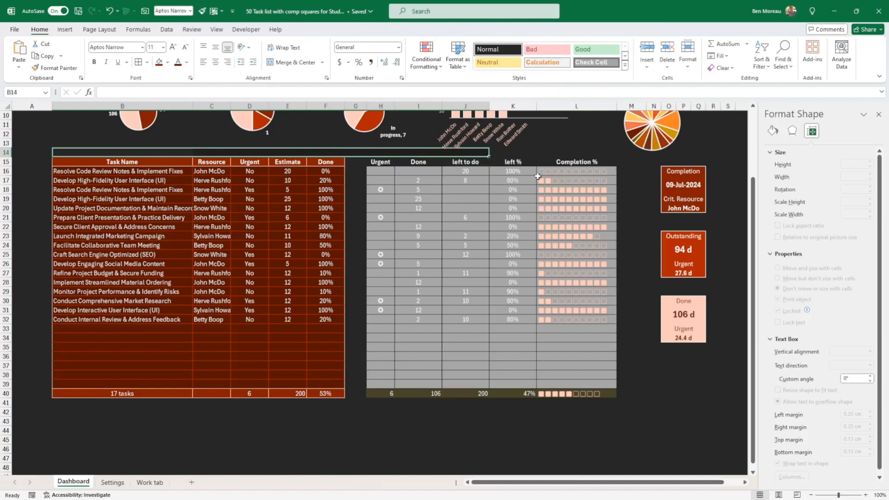
- Copy the formatting of the left table B15:F40 onto the right table H15:L40 with Format Painter
left_click_drag(165, 162, 342, 395)
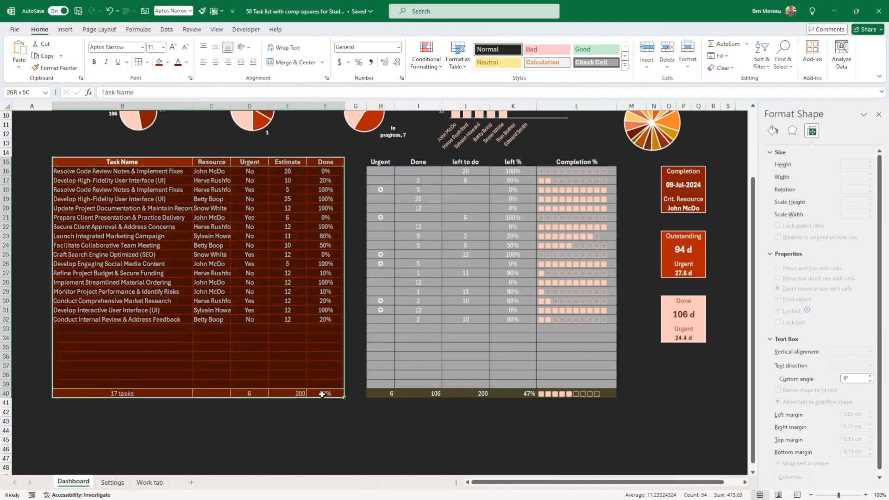
left_click(54, 68)
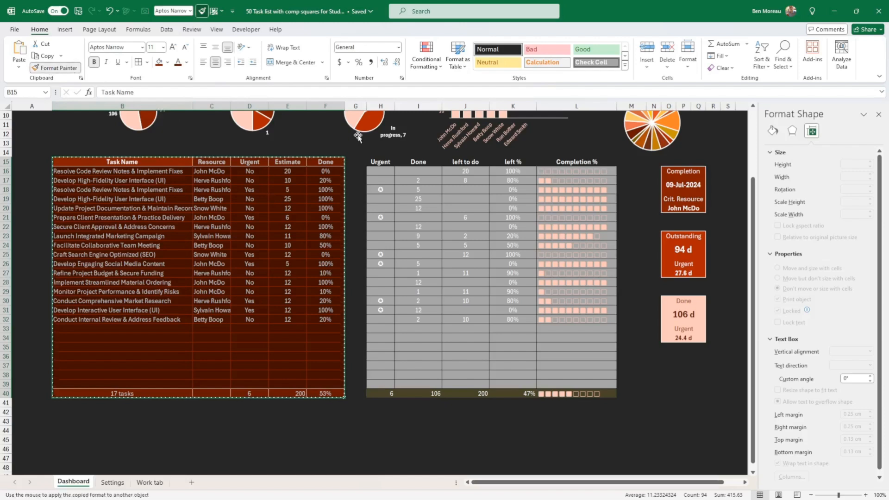
left_click(380, 162)
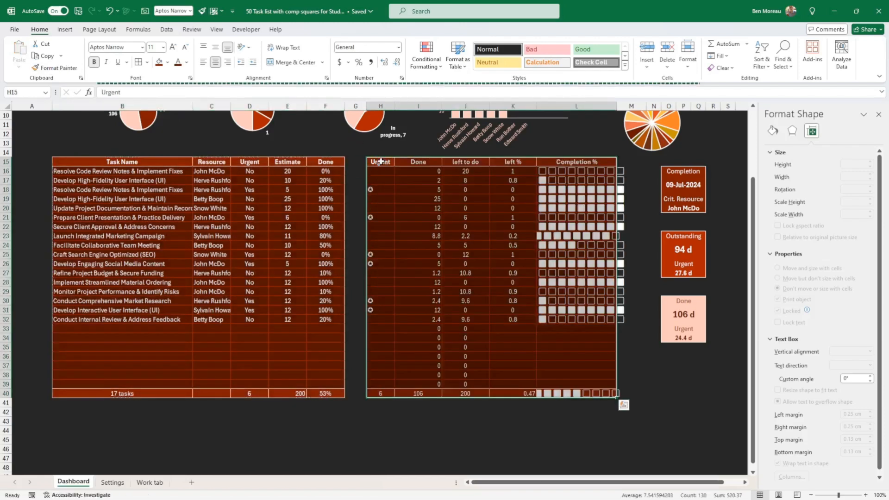
left_click(416, 192)
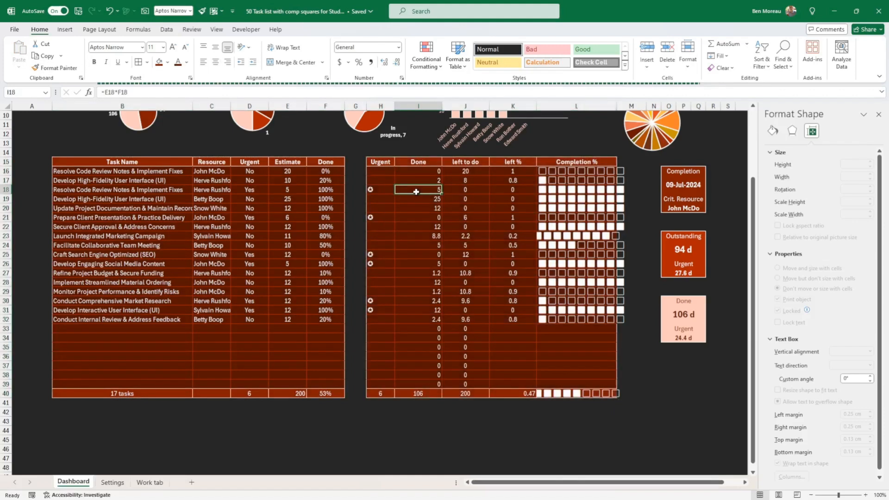
- Center the Urgent, Done, left to do and left % body cells of the right table, H16:K39
left_click_drag(391, 173, 385, 379)
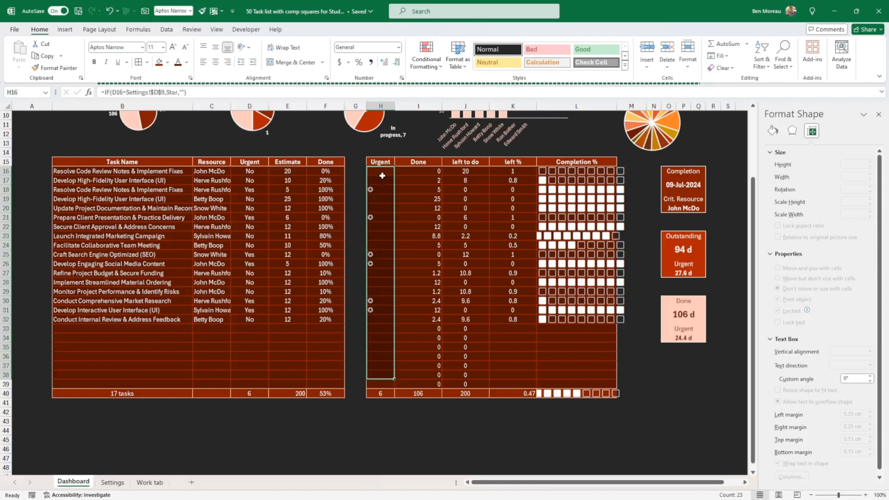
left_click_drag(382, 175, 383, 381)
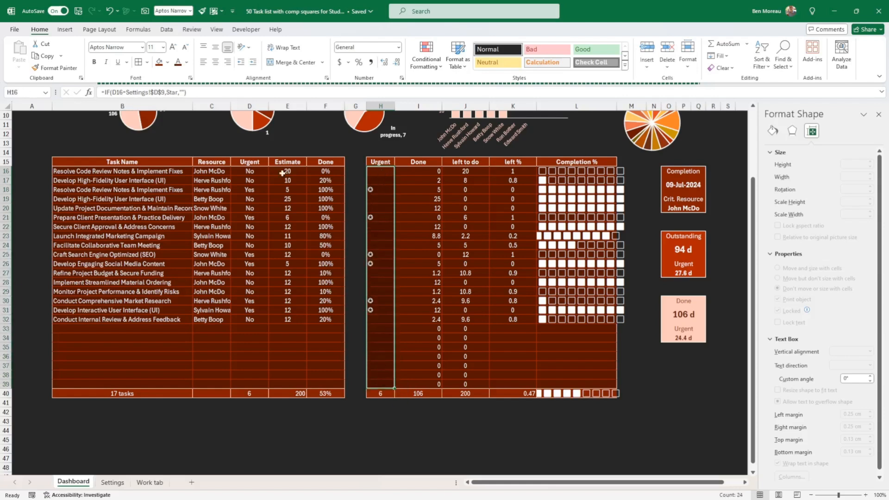
left_click(215, 62)
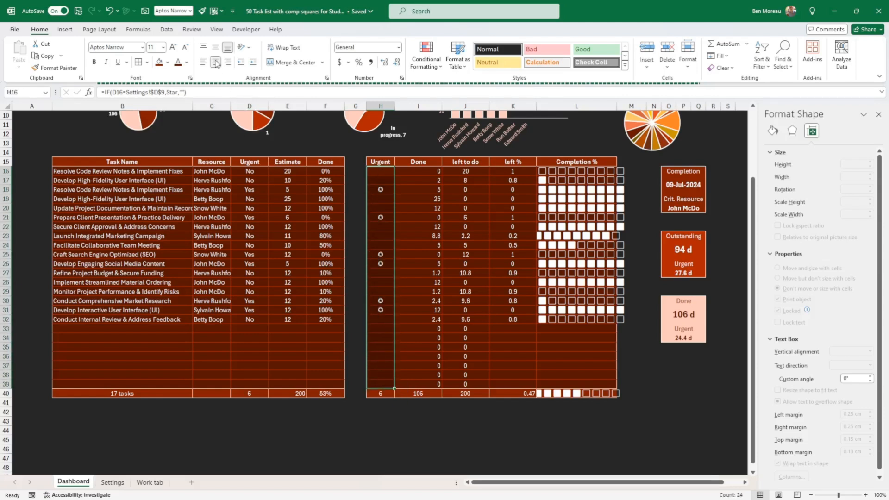
left_click_drag(429, 172, 500, 382)
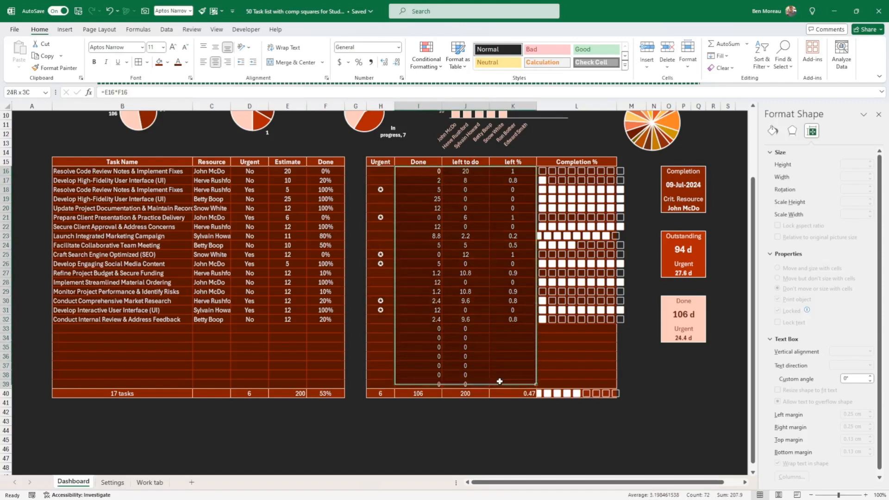
left_click(216, 62)
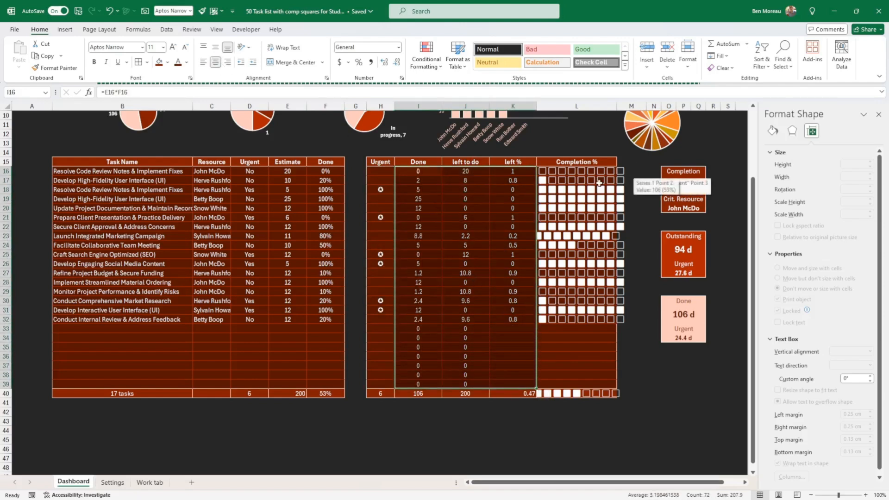
- Reduce the font size of the Completion % squares in L16:L40 to 9 so they fit the column
left_click_drag(551, 172, 566, 393)
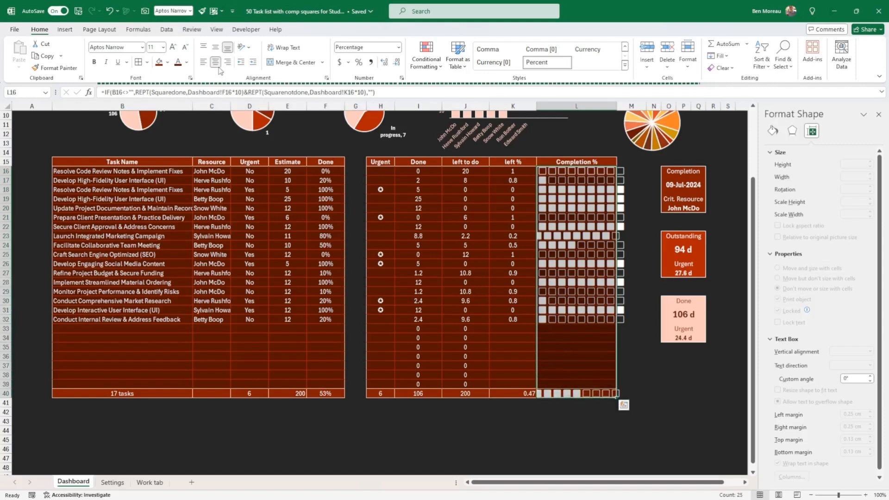
left_click(185, 48)
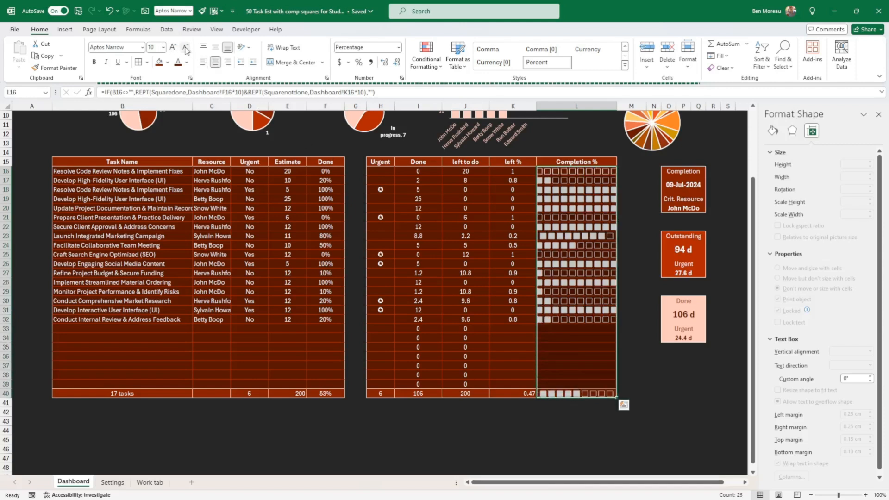
left_click(185, 48)
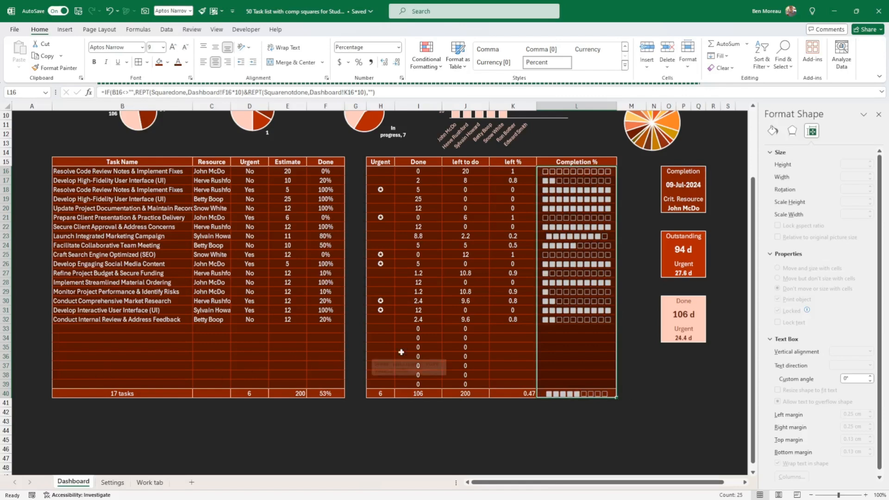
left_click(508, 357)
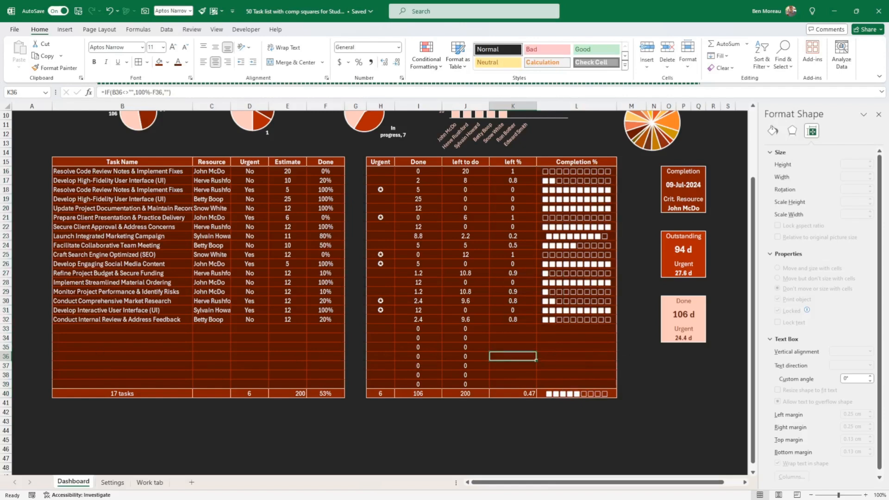
- Left-align the Completion % squares in the body cells L16:L39
left_click(551, 170)
left_click_drag(551, 170, 551, 385)
left_click(203, 62)
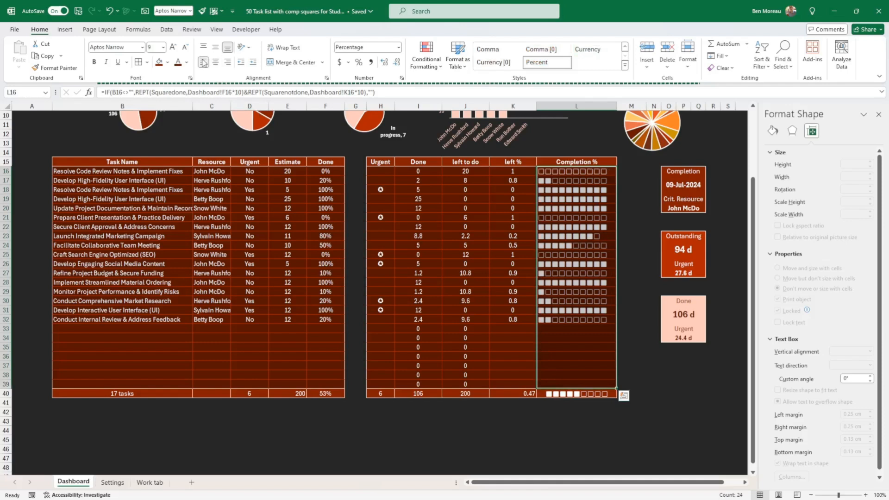
left_click(709, 403)
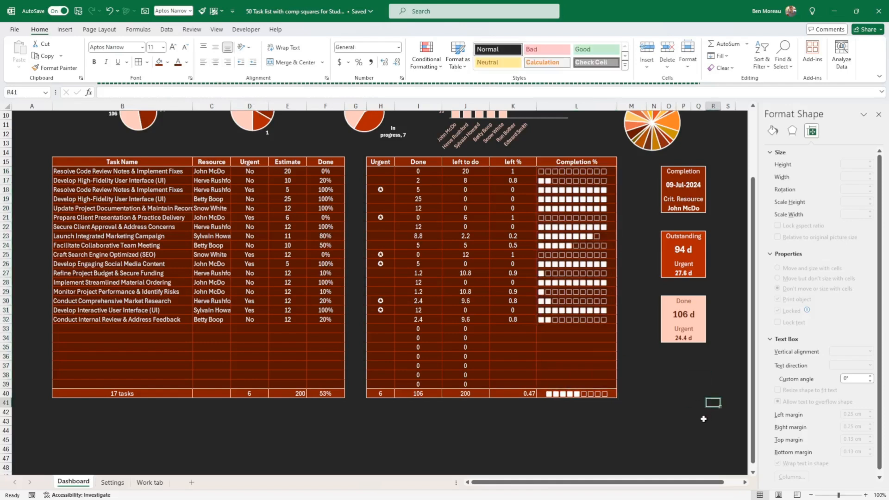
left_click(697, 418)
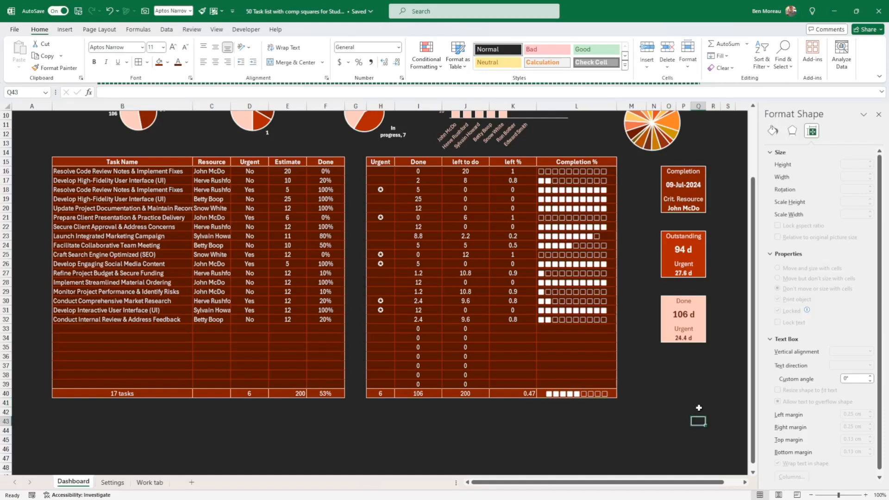
left_click(674, 409)
scroll(675, 405, "up", 2)
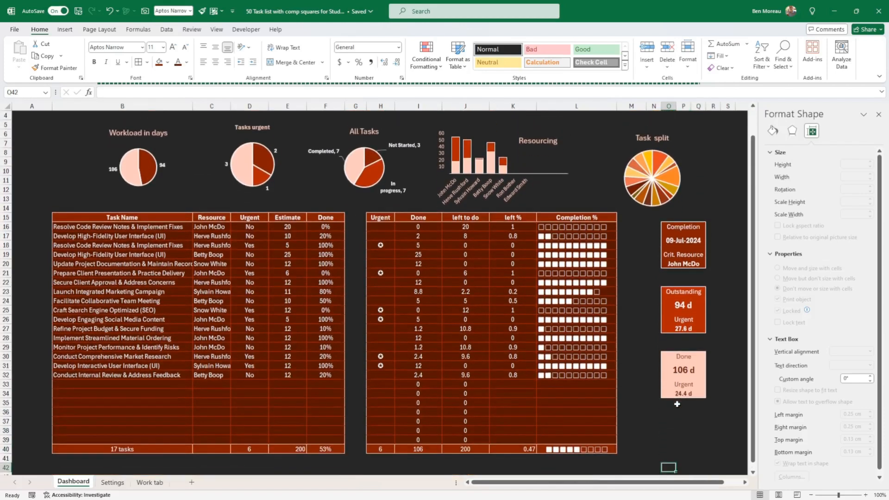
left_click(673, 412)
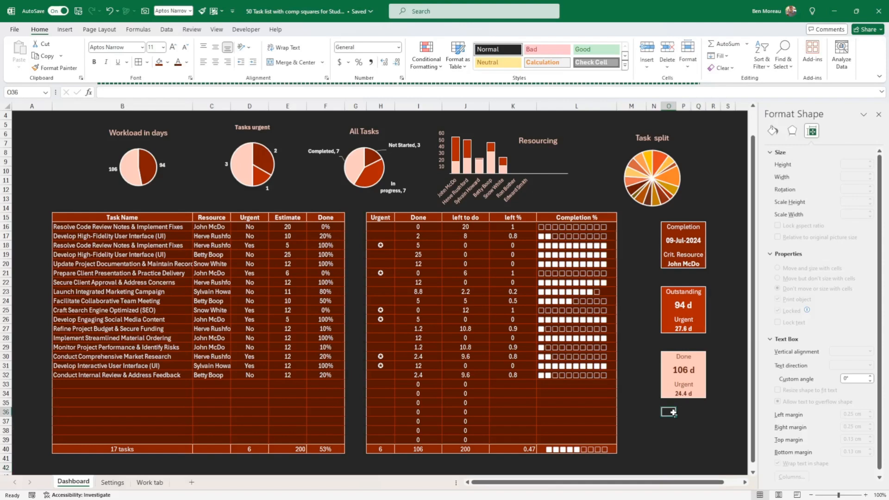
- Apply the custom number format # to the Done and left to do body cells I16:J39
left_click(423, 384)
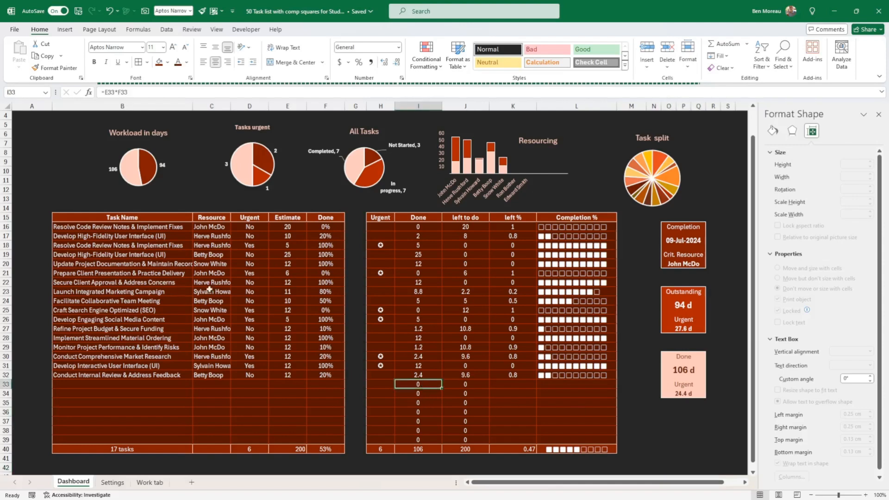
left_click_drag(420, 226, 461, 439)
right_click(417, 405)
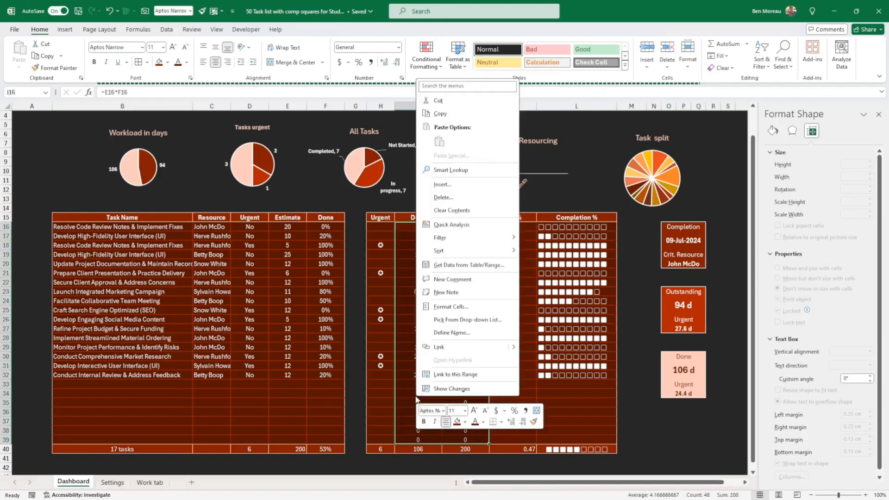
left_click(453, 307)
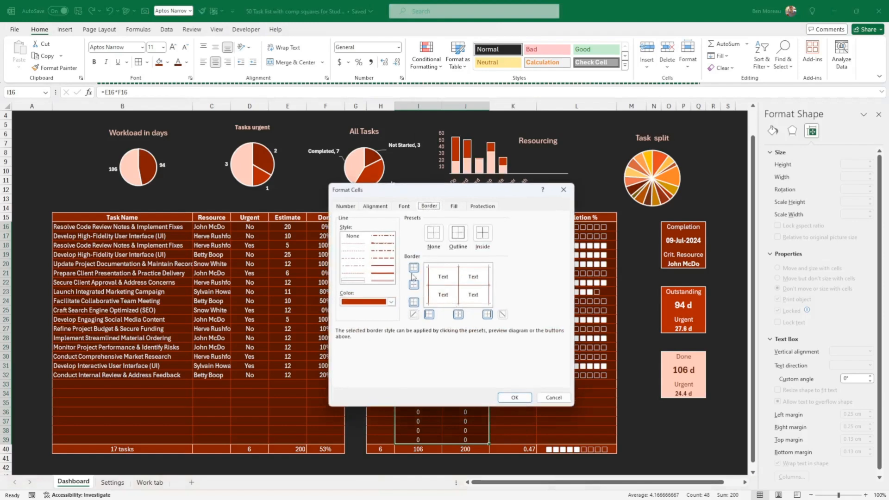
left_click(345, 207)
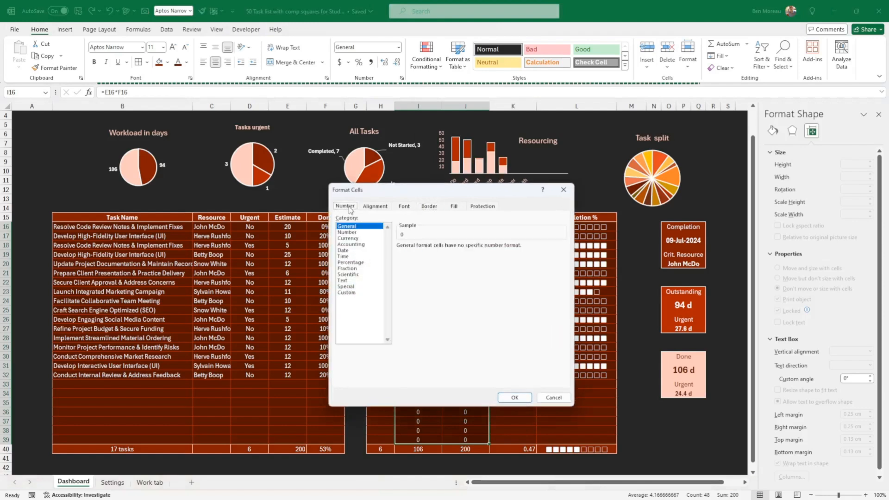
left_click(346, 292)
left_click_drag(420, 256, 406, 254)
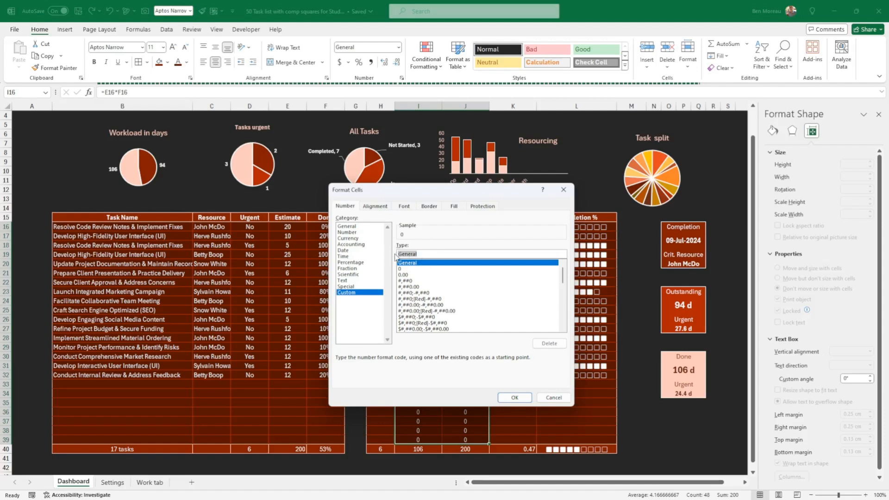
type("#")
key("Return")
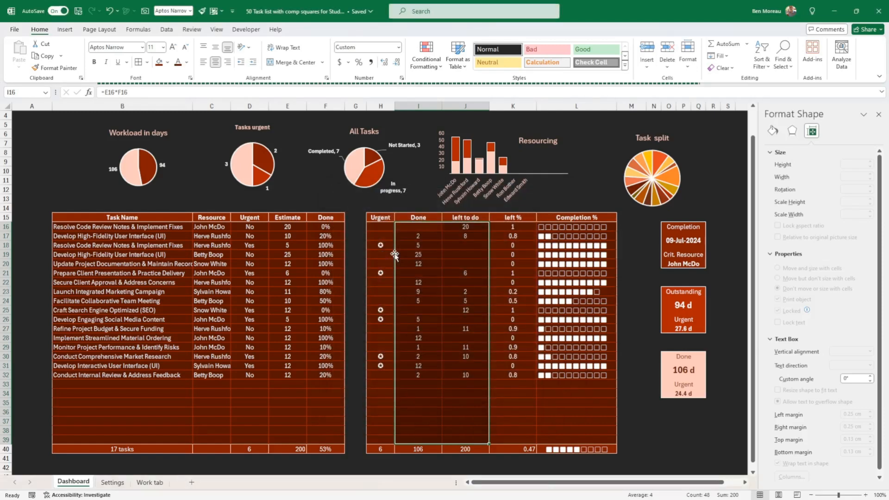
left_click(446, 248)
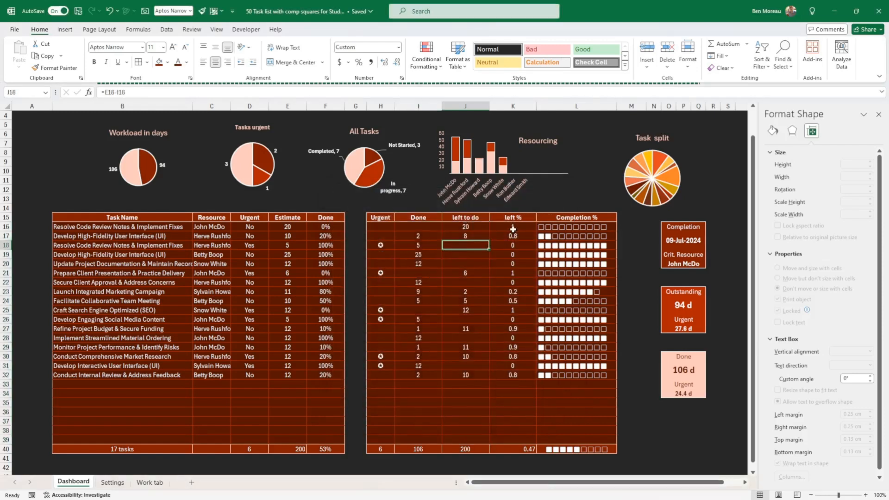
- Format the left % body cells K16:K39 as percentages
left_click_drag(513, 229, 513, 441)
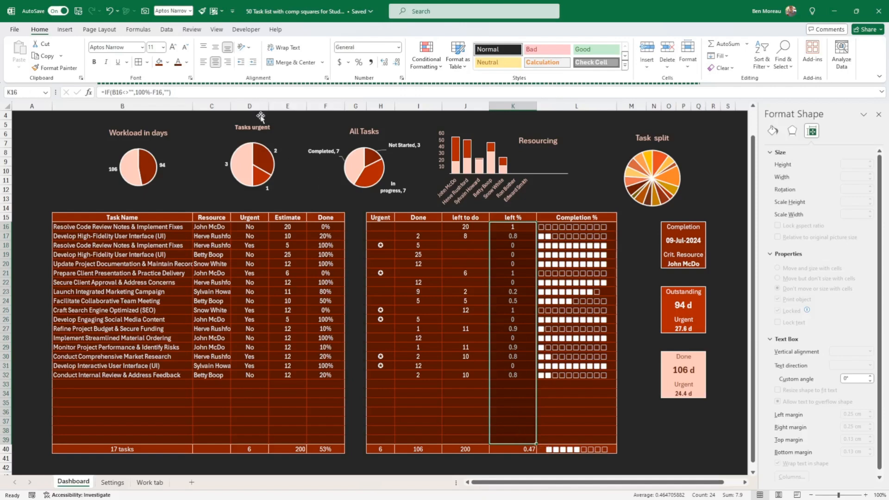
left_click(359, 63)
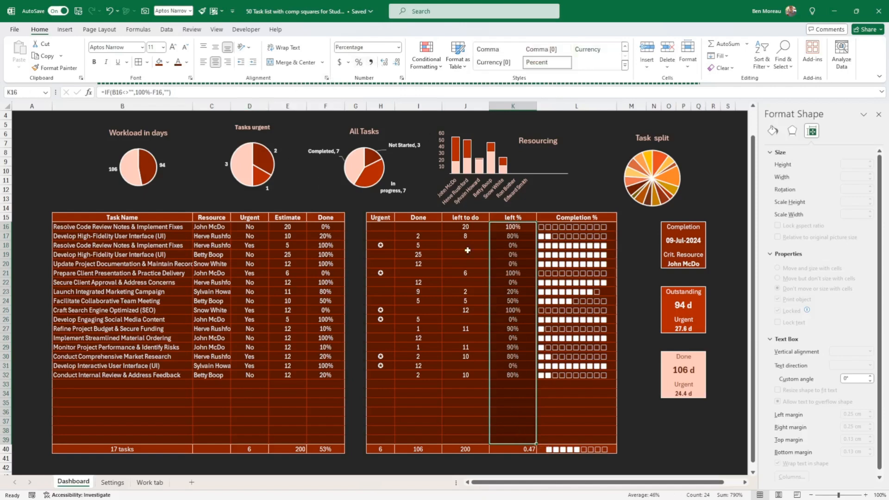
left_click(472, 265)
- Move the Task split pie chart slightly up, away from the Completion card
scroll(475, 265, "up", 1)
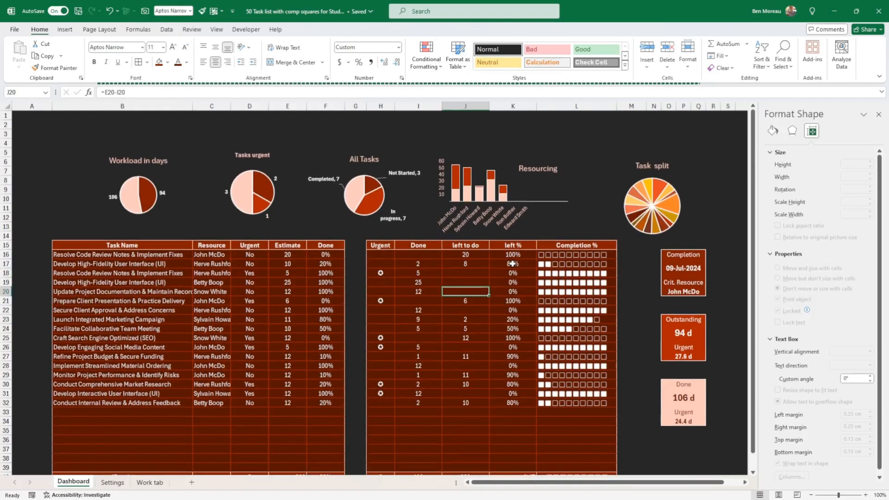
left_click(649, 224)
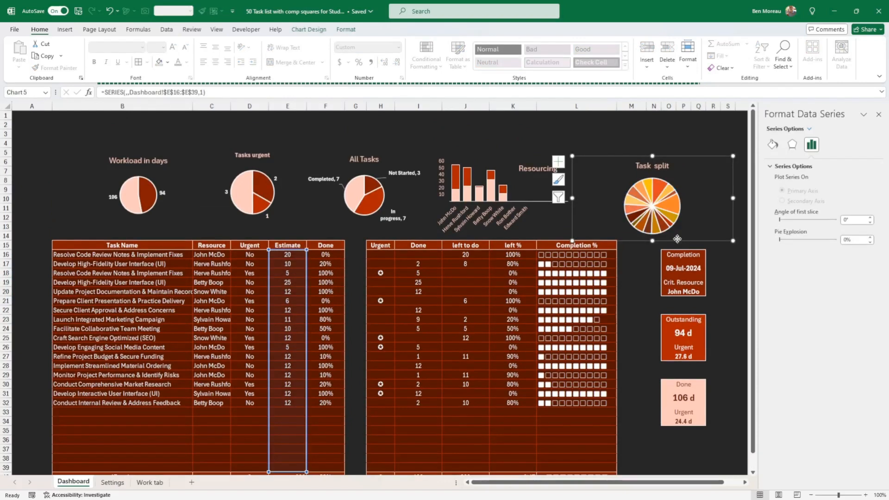
left_click_drag(677, 239, 682, 226)
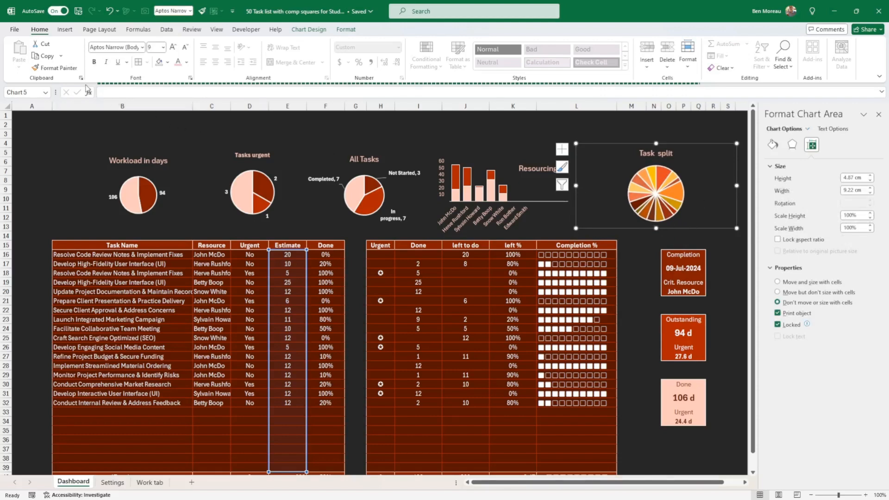
left_click(309, 29)
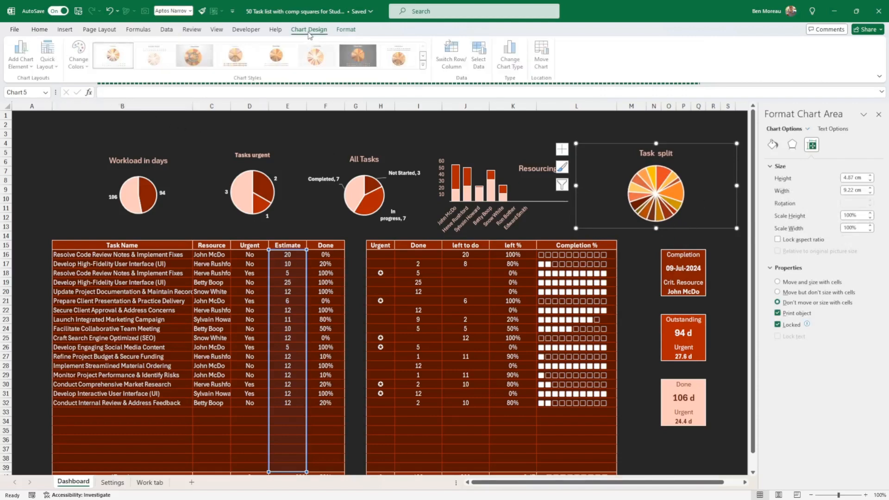
left_click(80, 55)
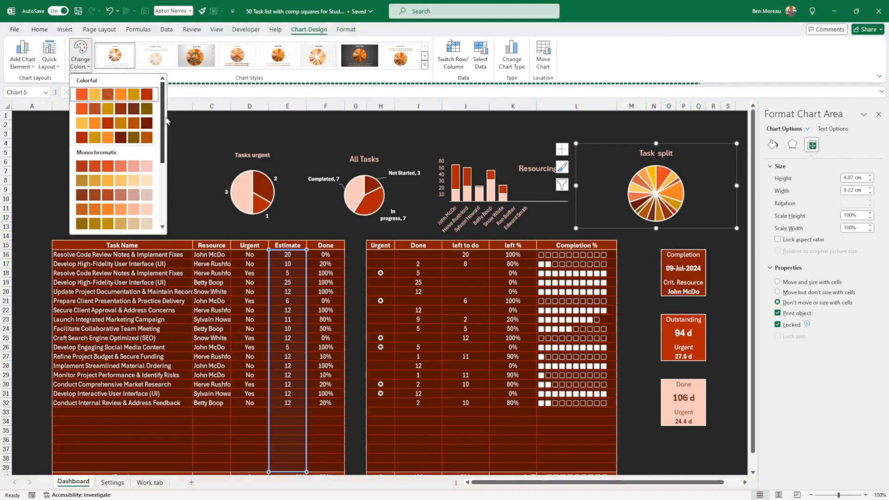
scroll(163, 128, "down", 1)
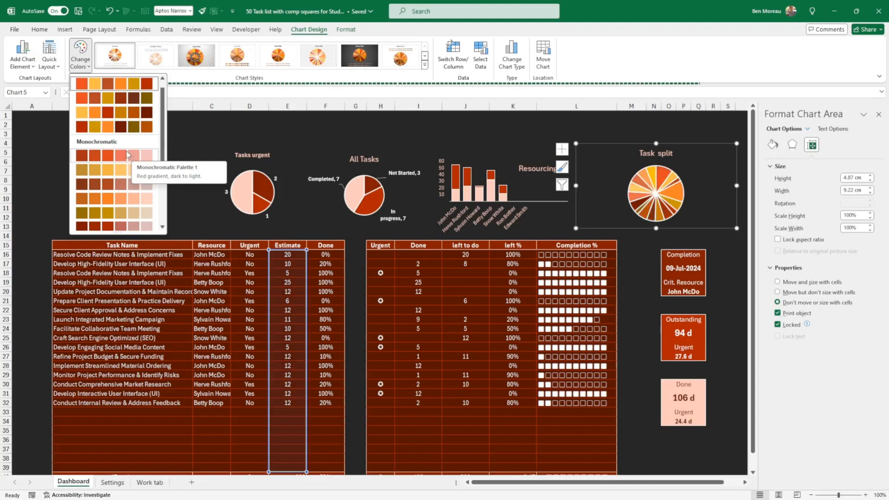
left_click(338, 254)
left_click(333, 235)
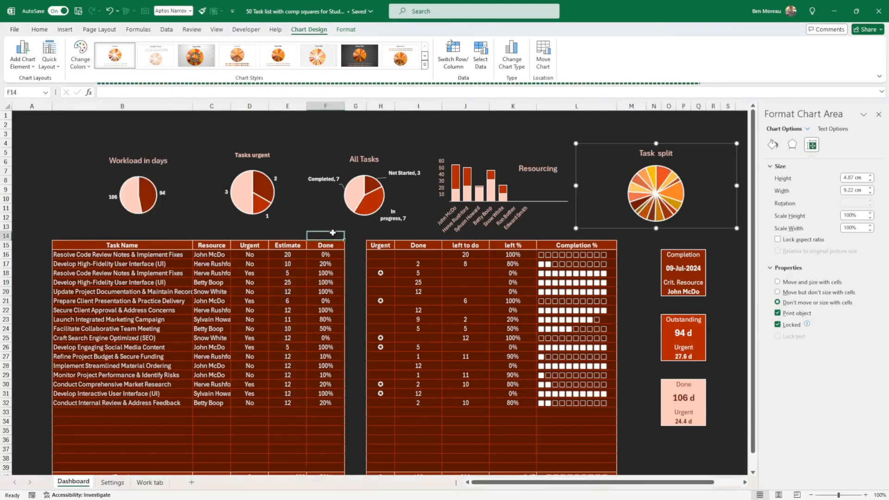
- Enlarge the Workload in days chart to about 4.63 cm high and 6.03 cm wide, keeping it above the Task Name column
left_click(161, 196)
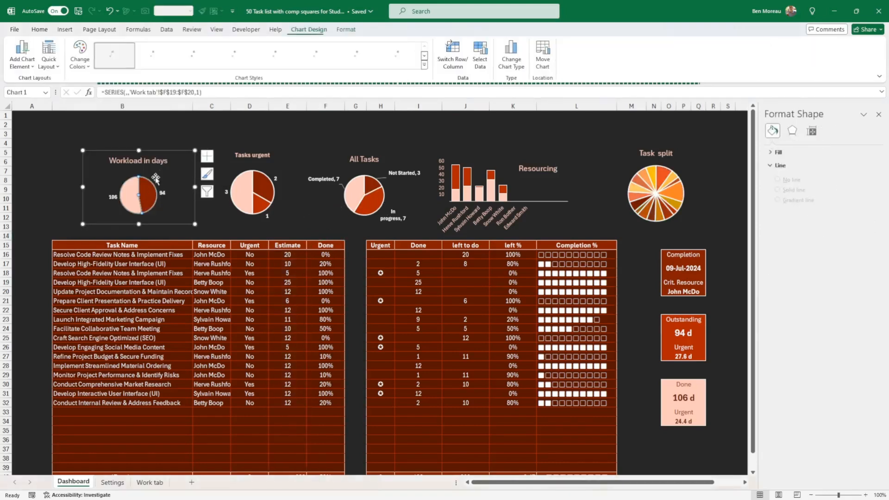
left_click_drag(195, 149, 198, 138)
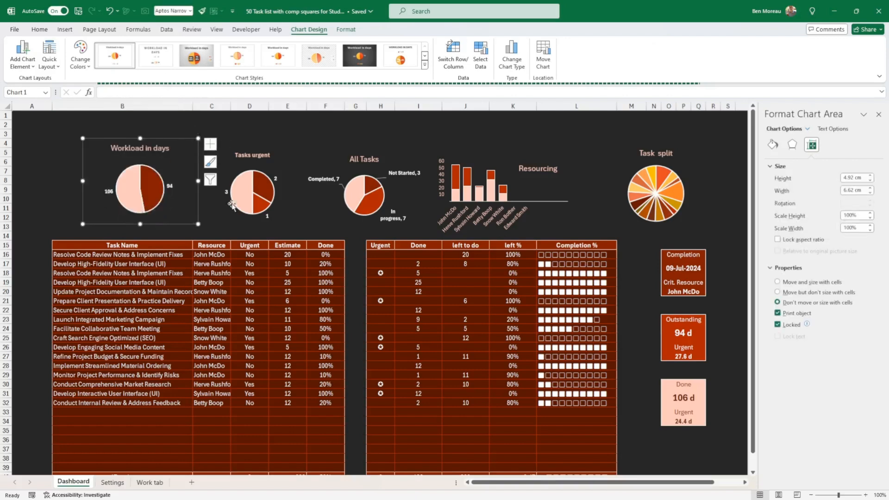
left_click_drag(198, 225, 179, 231)
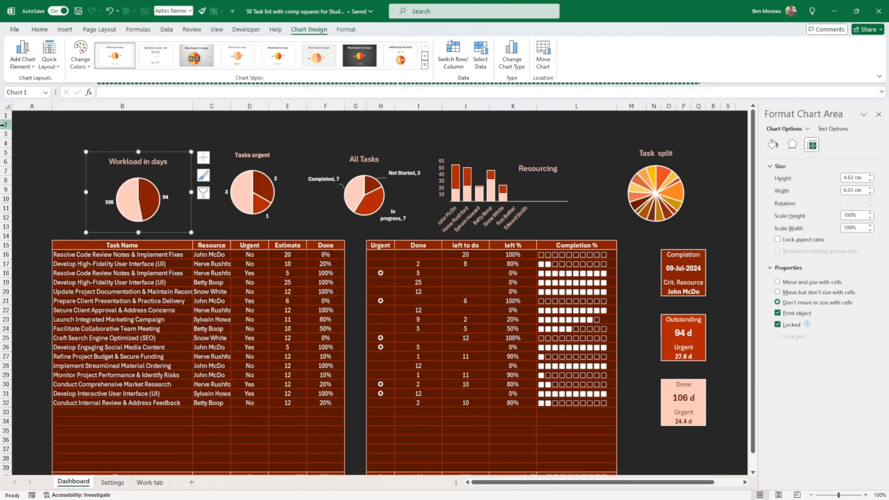
- Make row 2 taller for a banner, and move the five charts down slightly as one selection
left_click_drag(5, 120, 8, 144)
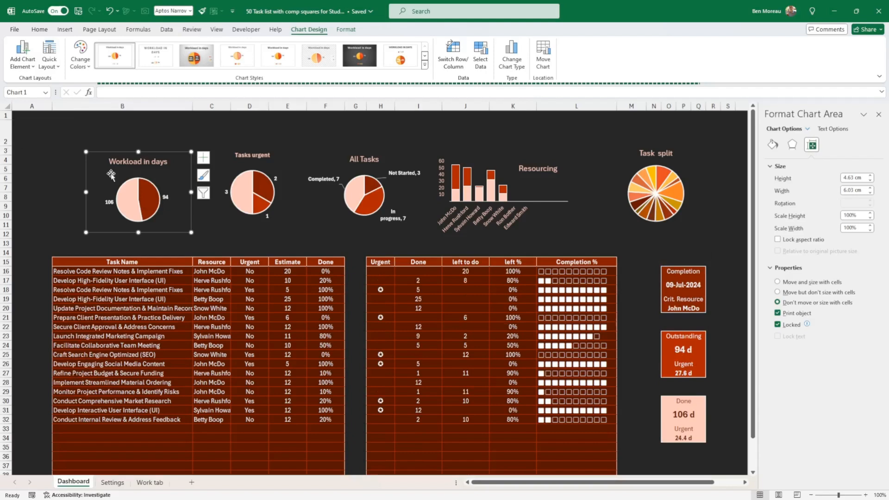
left_click(257, 200, "ctrl")
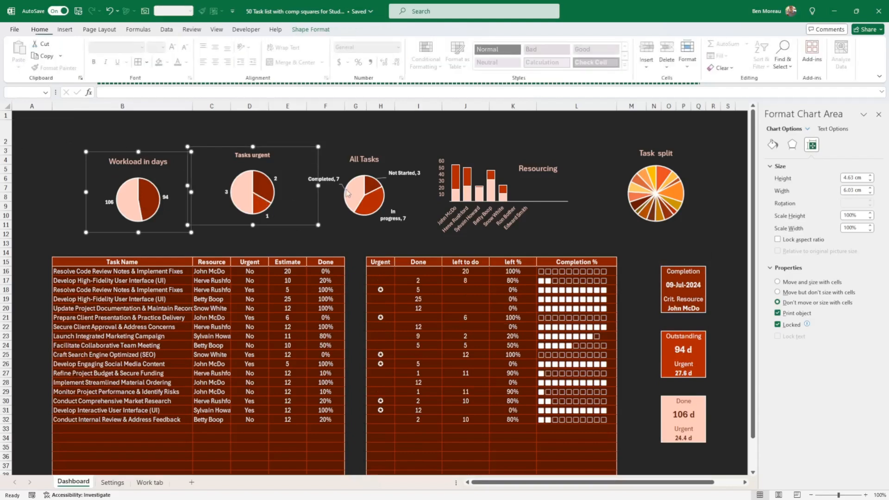
left_click(364, 195, "ctrl")
left_click(491, 190, "ctrl")
left_click(660, 199, "ctrl")
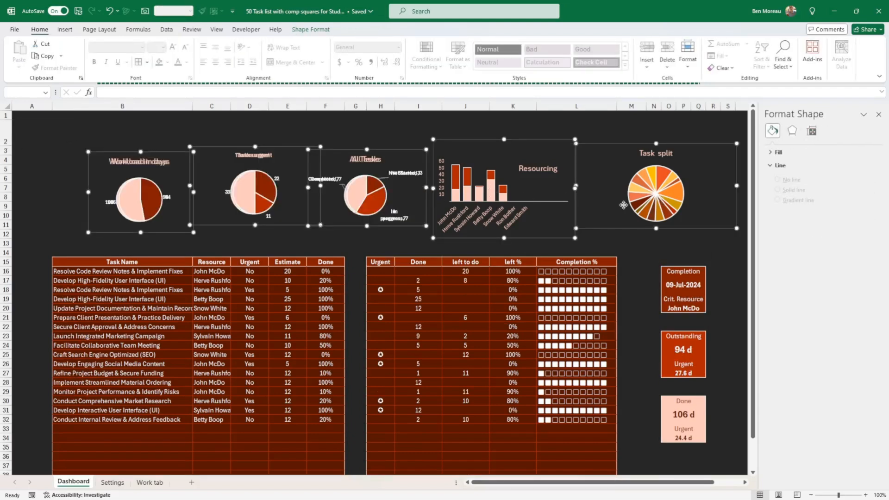
left_click_drag(616, 231, 614, 241)
left_click_drag(551, 238, 551, 250)
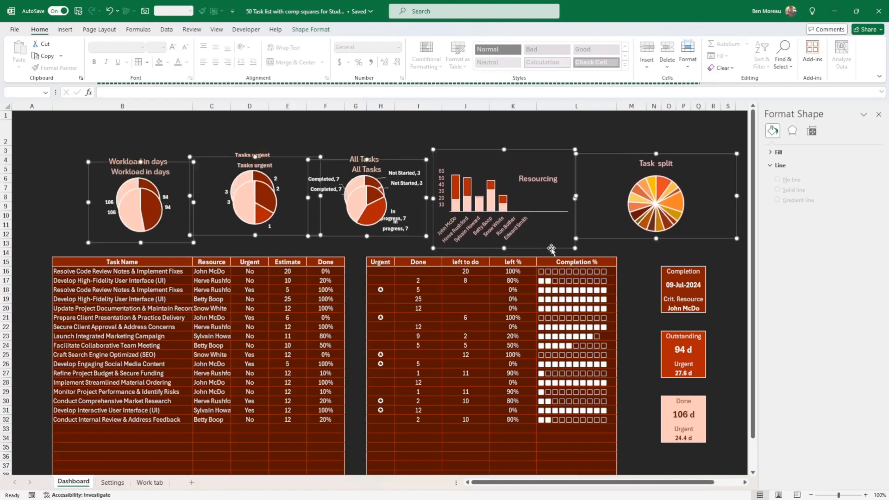
left_click(391, 135)
- Delete the accidental duplicates of the Workload in days, Tasks urgent and All Tasks charts together
left_click(380, 229)
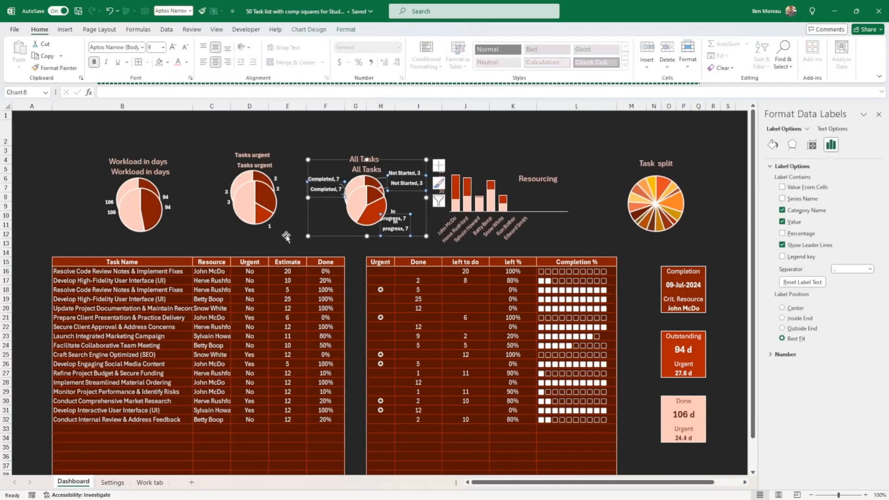
left_click(250, 134)
left_click(150, 213)
left_click(274, 204, "ctrl")
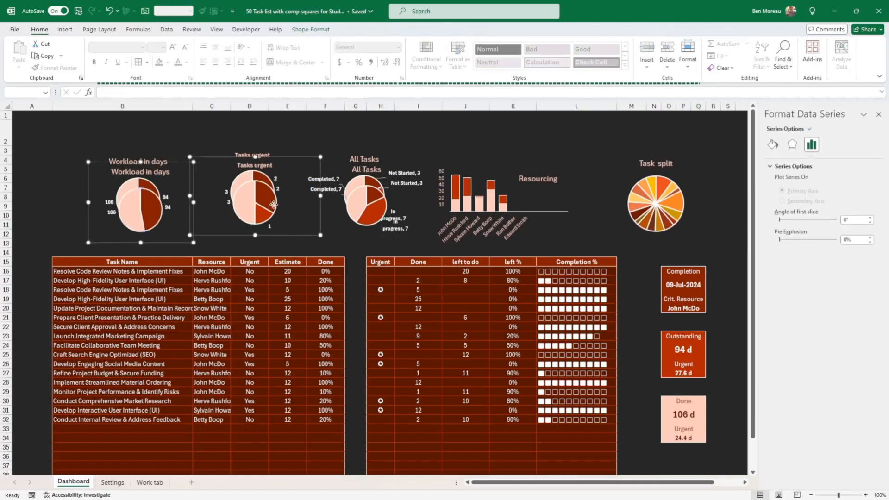
left_click(373, 214, "ctrl")
left_click(380, 133)
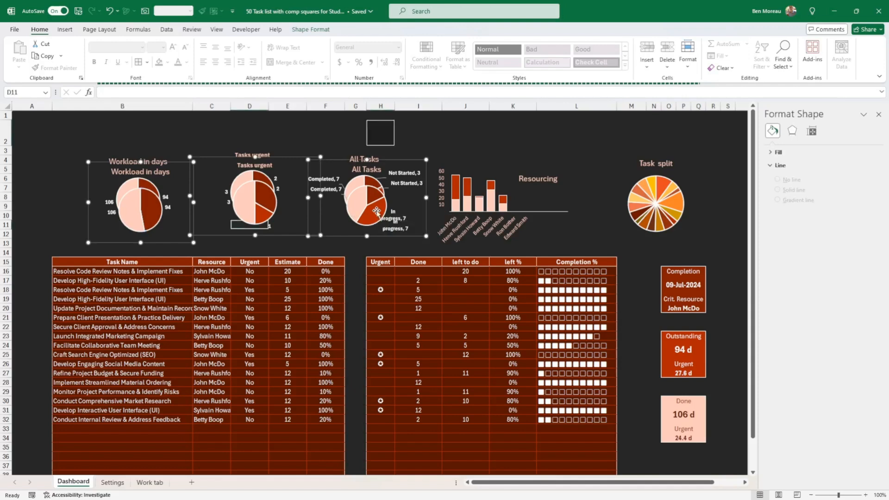
left_click(463, 136)
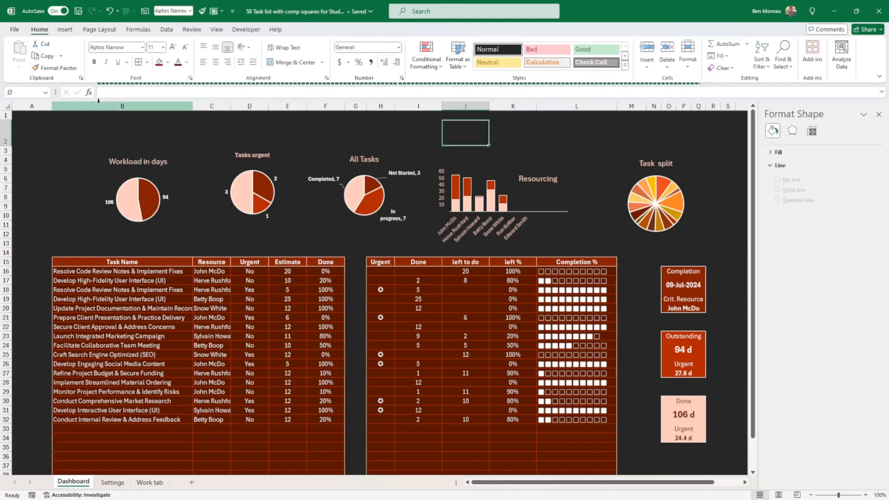
left_click(65, 29)
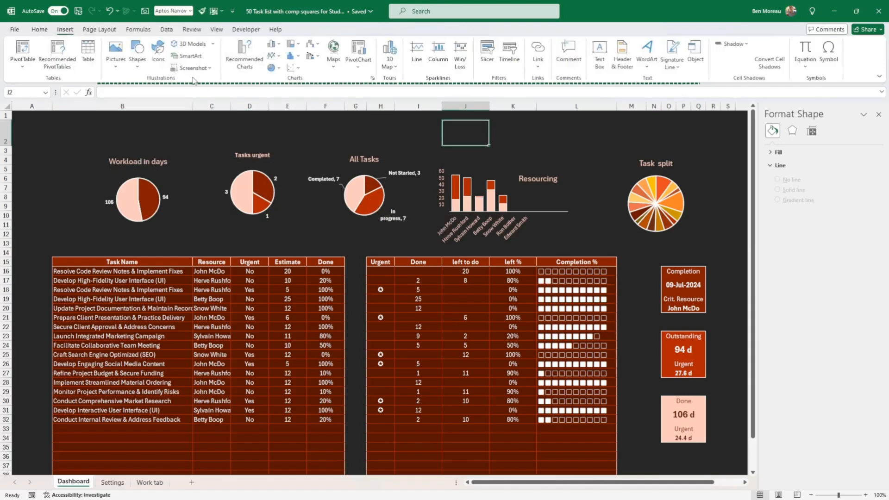
key("alt+Tab")
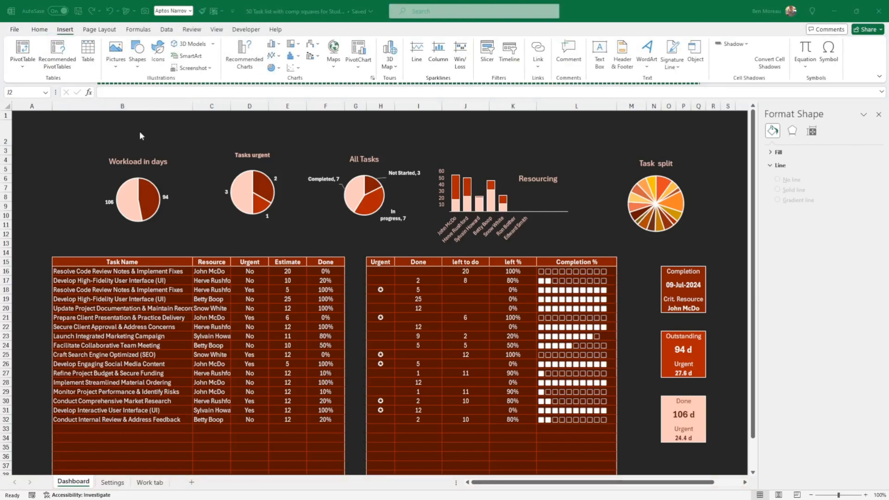
- Make row 2 slightly taller and fill B2:Q2 with the dark red theme color as a banner
left_click(115, 125)
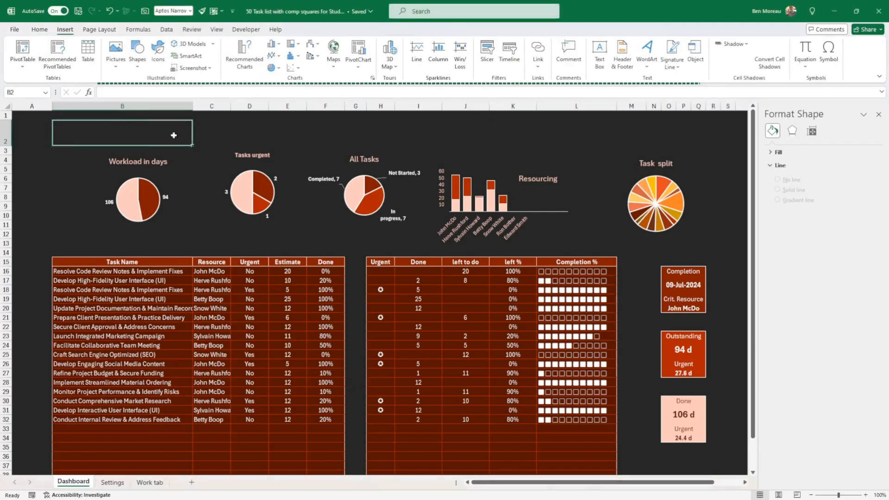
left_click_drag(174, 135, 692, 139)
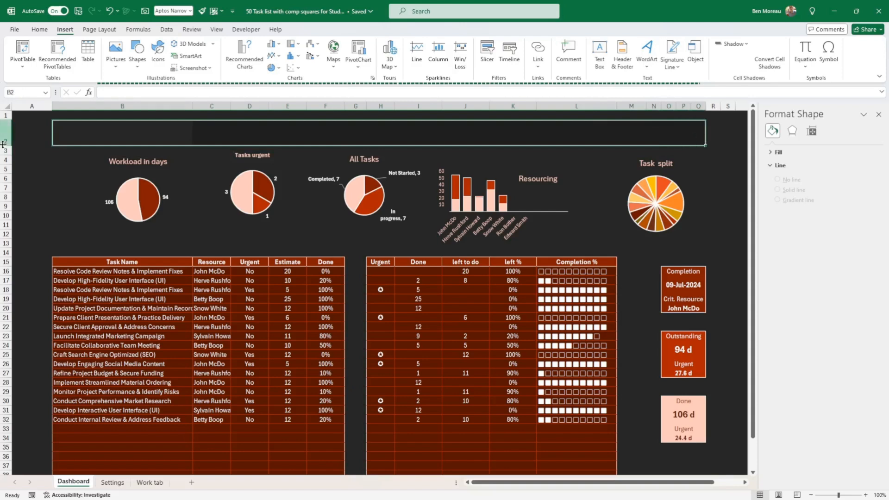
left_click_drag(8, 146, 8, 151)
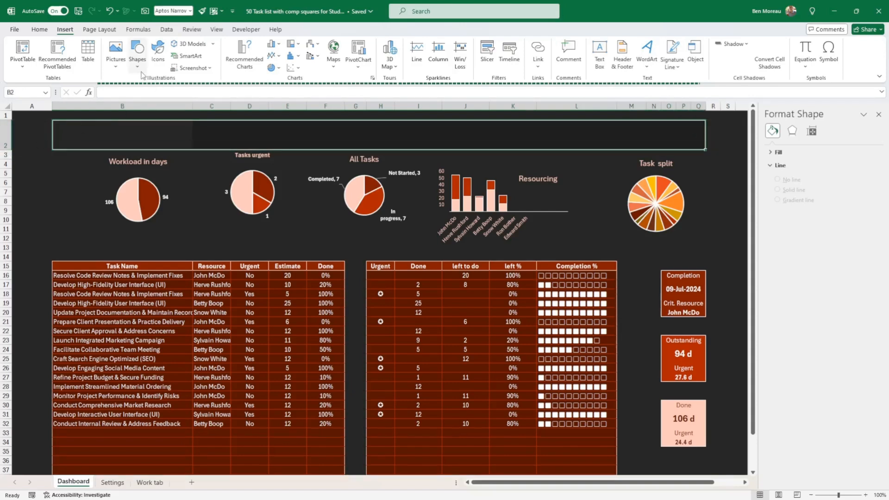
left_click(39, 30)
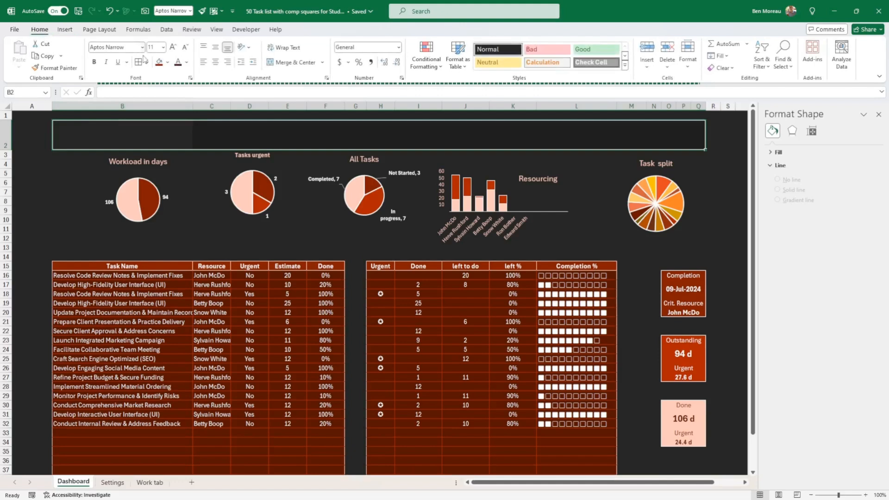
left_click(167, 61)
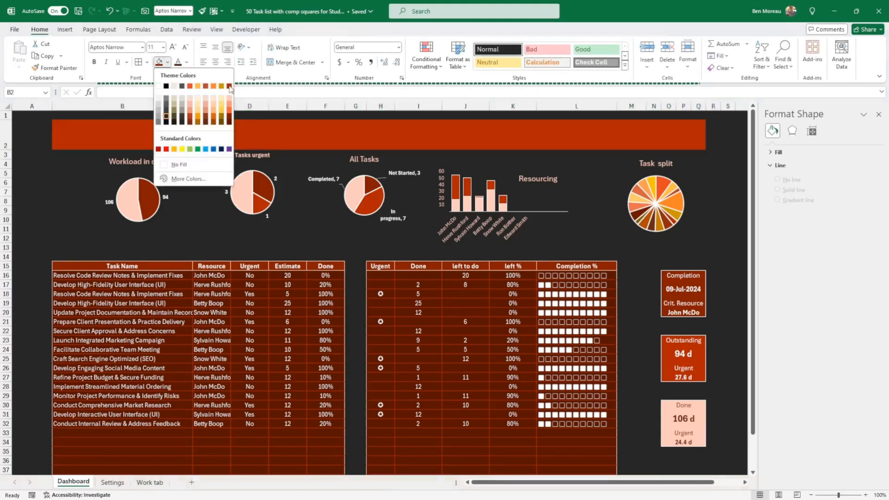
left_click(229, 86)
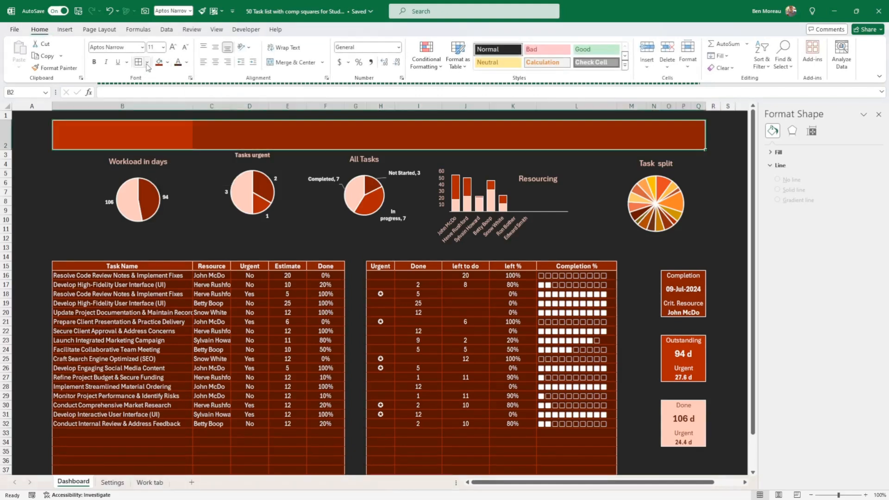
left_click(147, 62)
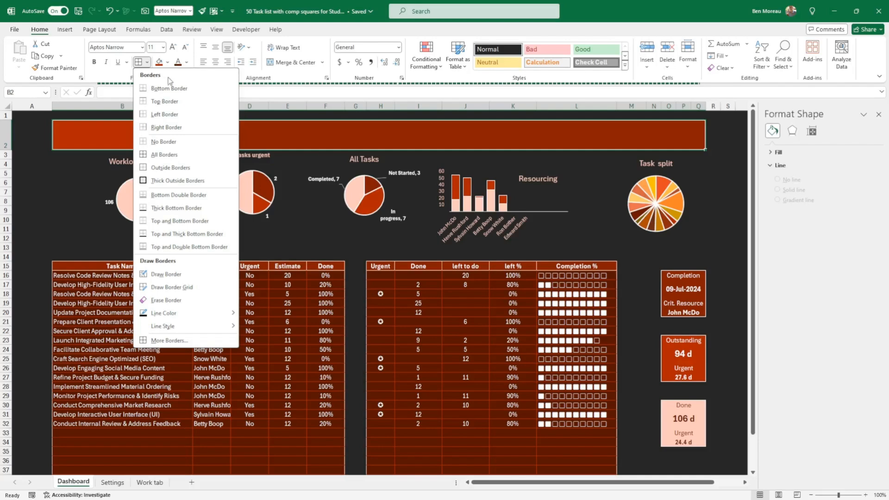
left_click(331, 238)
left_click(359, 141)
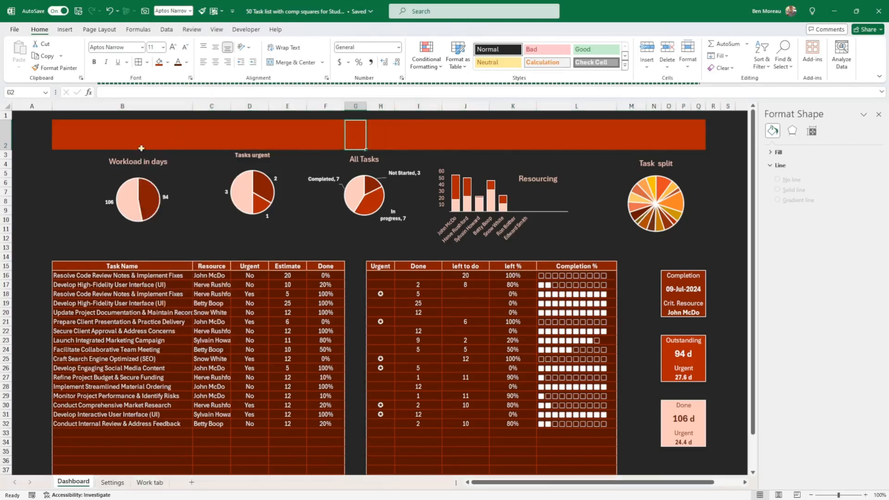
- Merge and center the banner range B2:Q2 and enter the title PROJECT UPDATE in it
left_click_drag(72, 136, 692, 145)
left_click(290, 62)
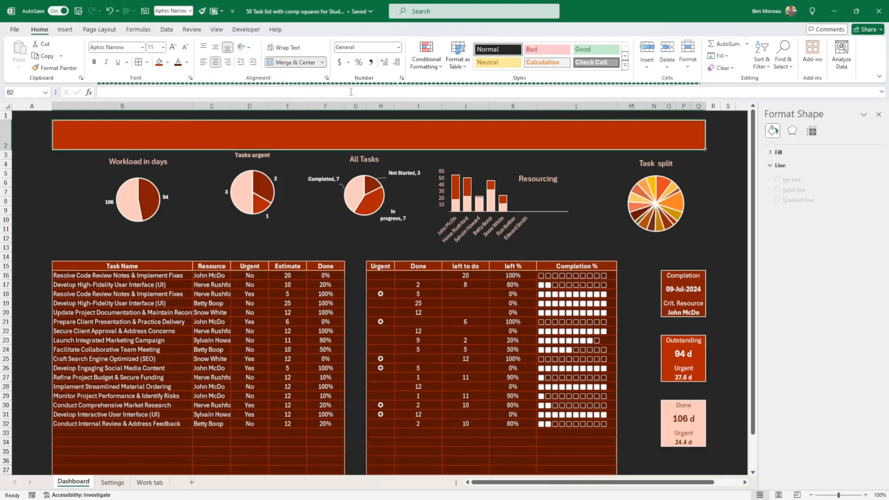
double_click(352, 140)
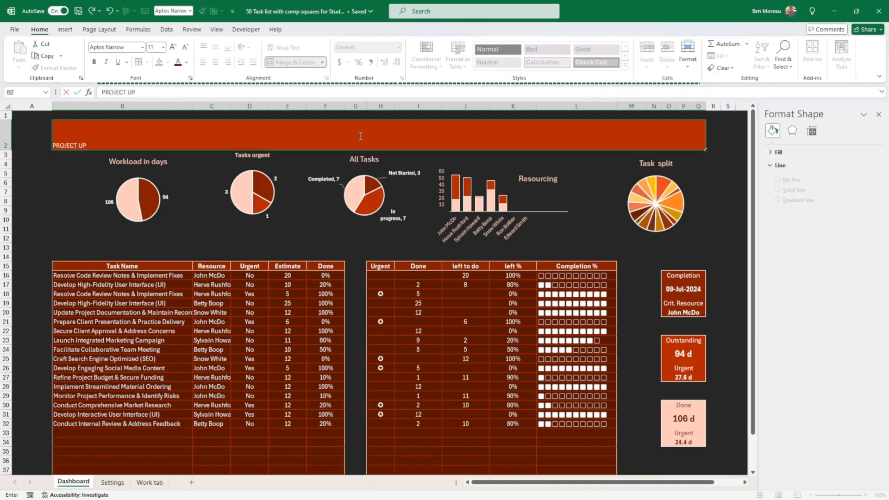
type("PROJECT UPDATE")
key("ctrl+Return")
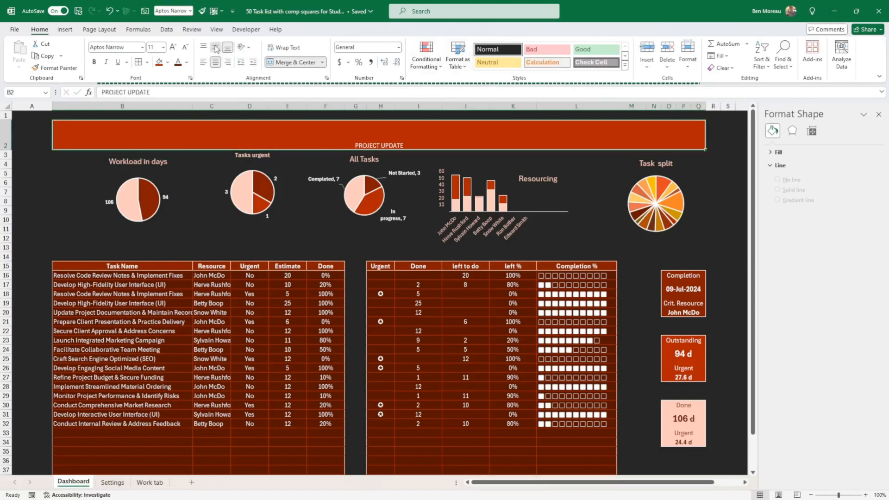
- Align the PROJECT UPDATE title vertically to the middle, make it bold and set its font size to 22
left_click(215, 47)
left_click(95, 62)
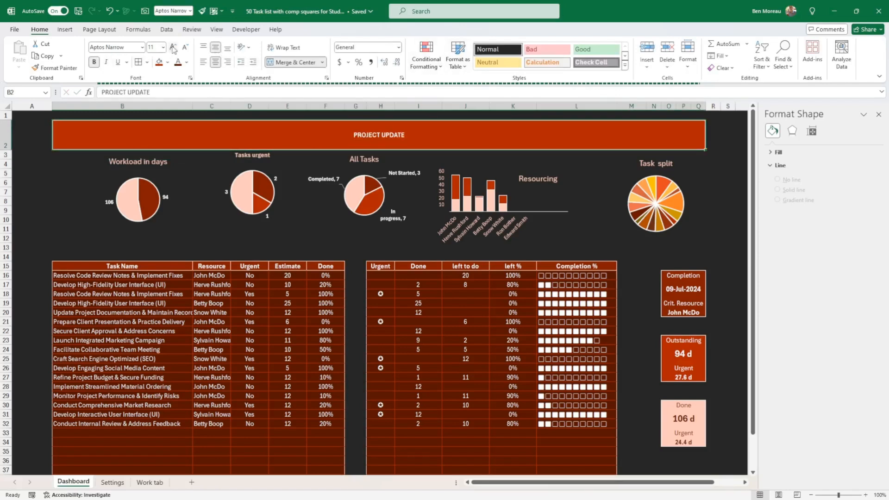
left_click(173, 47)
left_click(172, 48)
left_click(173, 48)
left_click(173, 48)
left_click(173, 47)
left_click(173, 47)
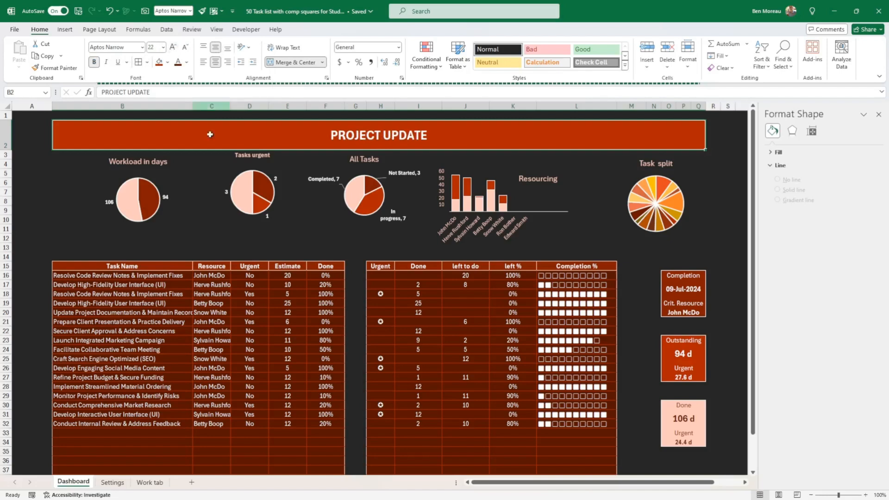
left_click(211, 257)
scroll(223, 257, "down", 2)
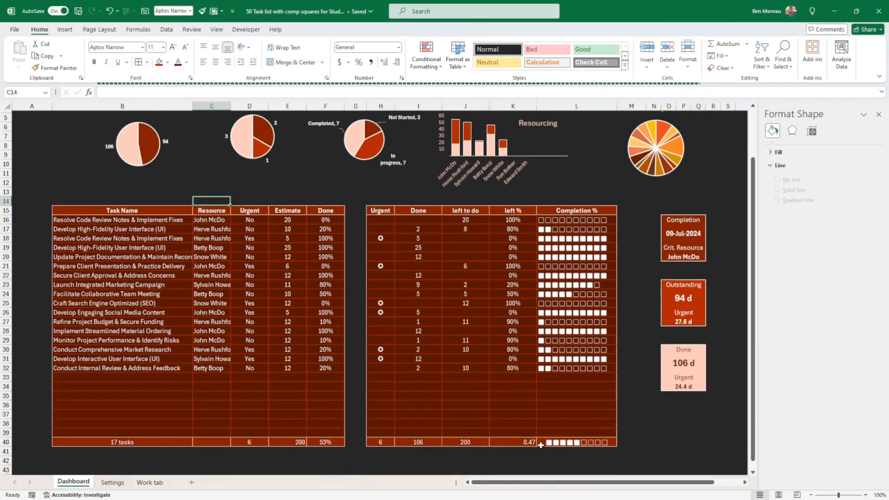
left_click(543, 439)
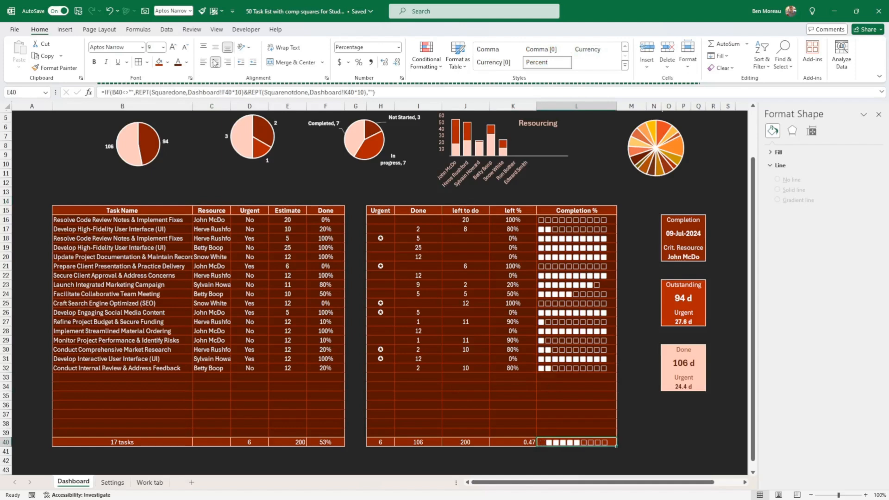
scroll(251, 156, "up", 2)
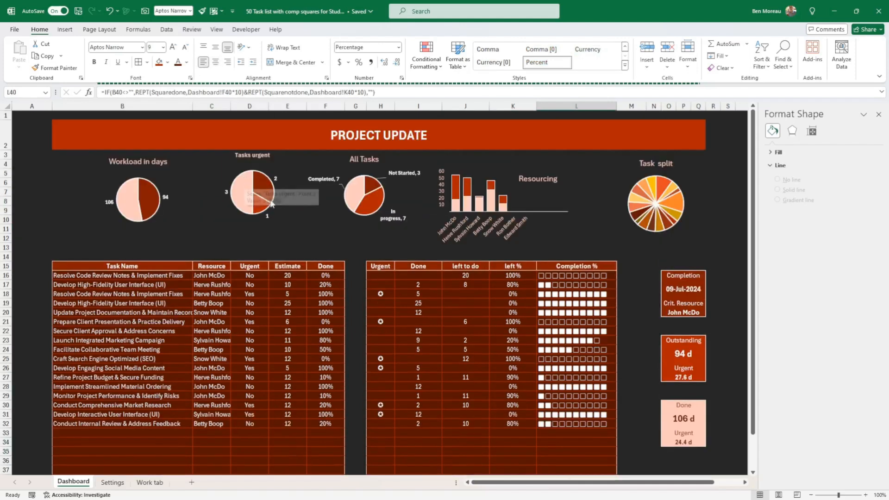
- Move the Tasks urgent and Workload in days charts down, clear of the banner
left_click(252, 196)
left_click_drag(293, 227, 300, 247)
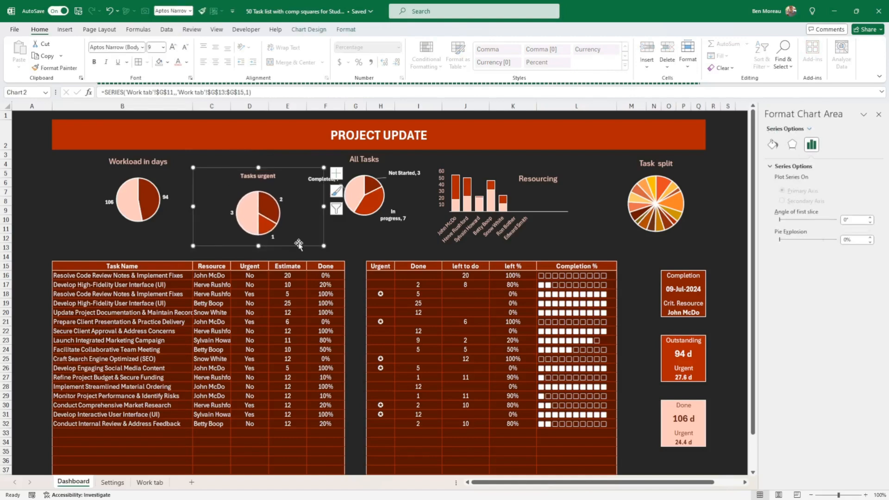
left_click(160, 231)
left_click_drag(161, 232, 161, 243)
- Set the Workload in days chart title to font size 11 and bold
left_click(162, 177)
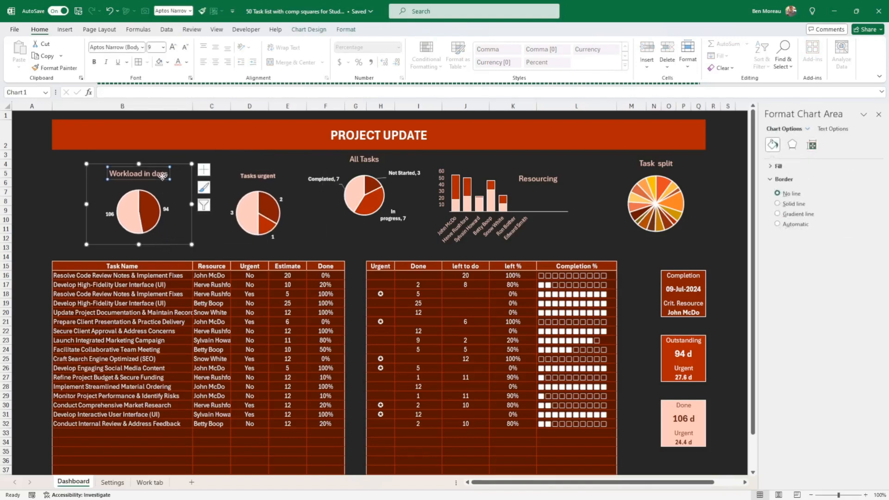
left_click(184, 49)
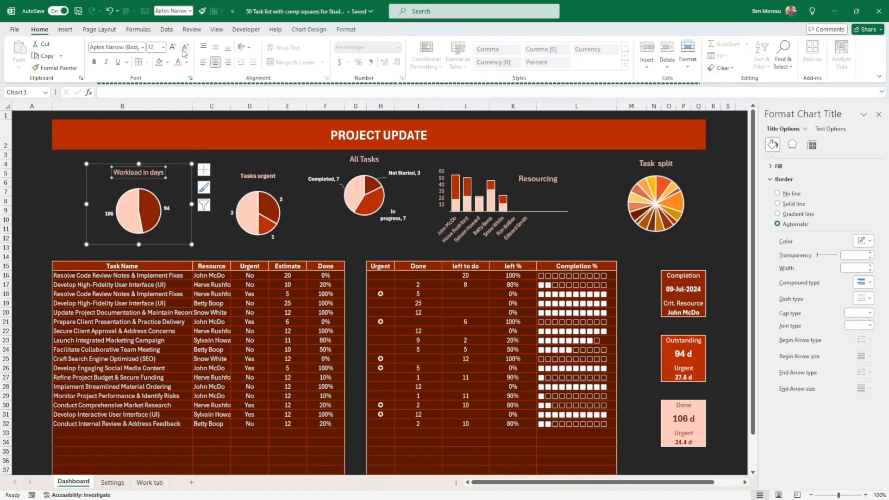
left_click(185, 50)
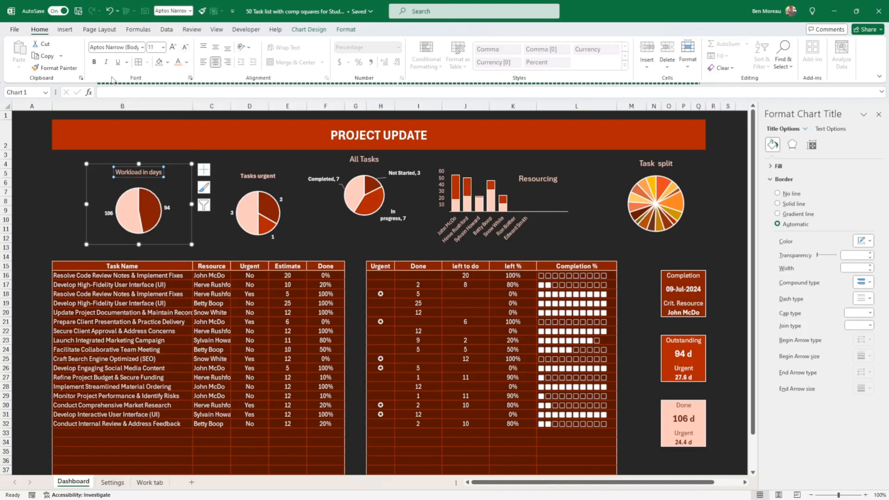
left_click(95, 63)
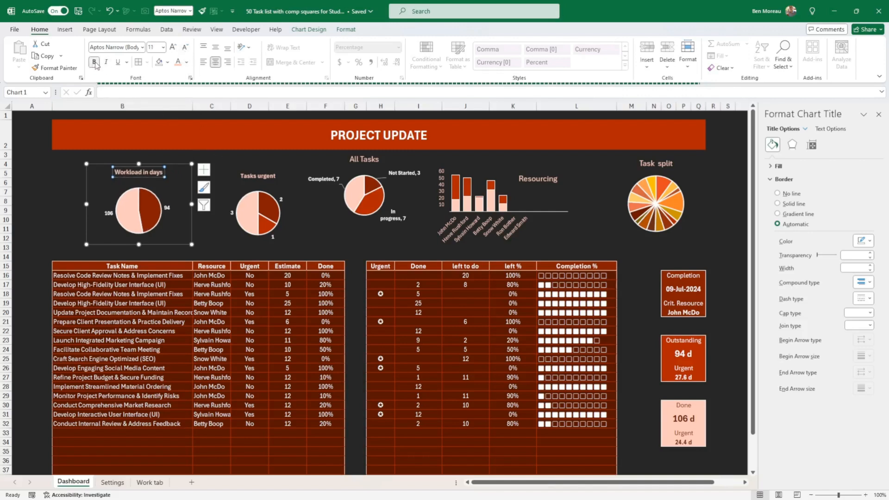
- Set the Tasks urgent chart title to font size 11, and lower the Workload in days chart slightly to align with it
left_click(249, 176)
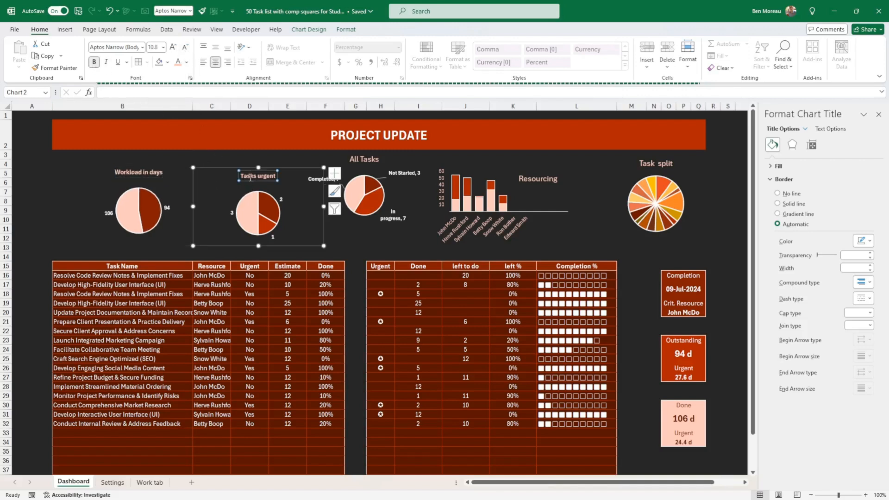
left_click(158, 45)
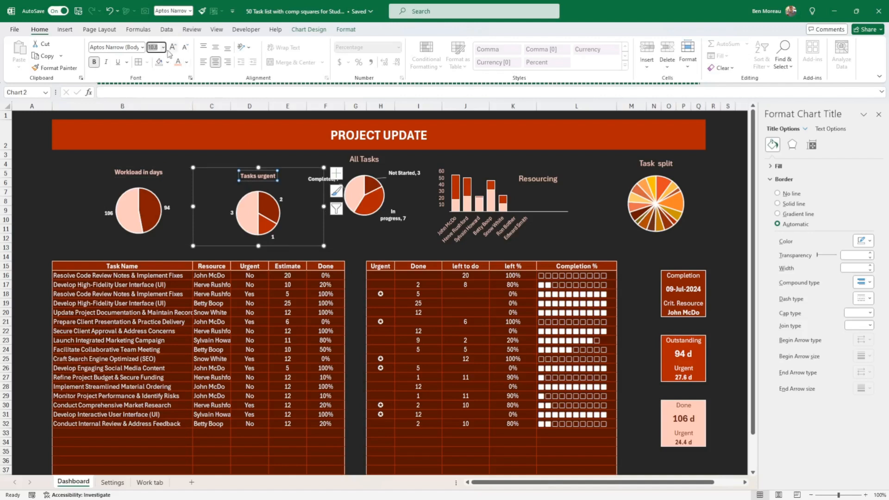
type("11")
key("Return")
left_click(147, 221)
left_click(166, 249)
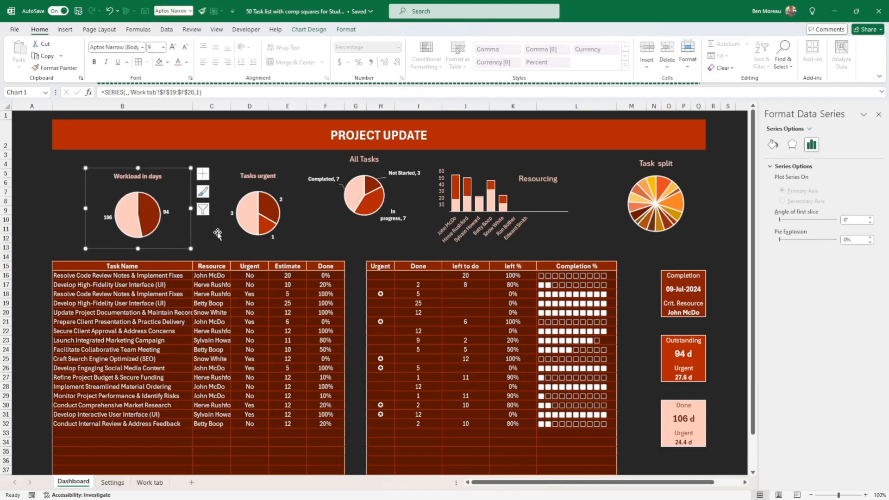
- Set the All Tasks chart title to size 11 bold and move the chart down level with the other two pie charts
left_click(372, 161)
left_click(372, 161)
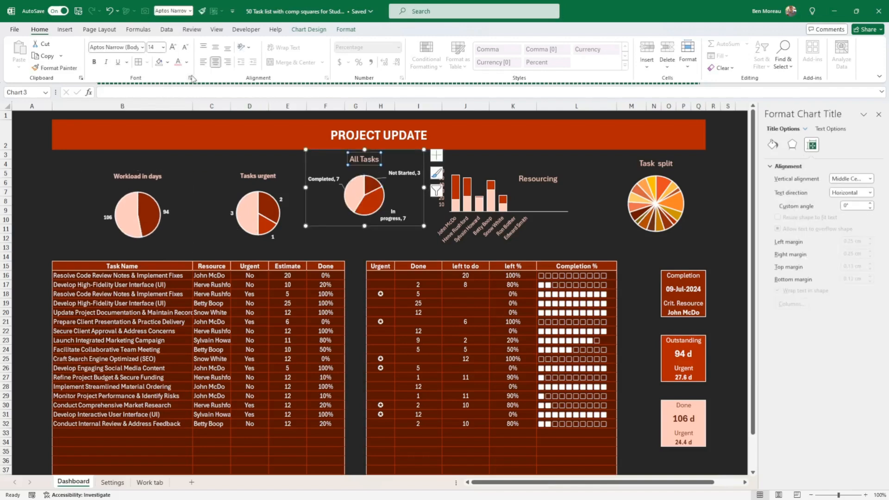
left_click(185, 48)
left_click(185, 48)
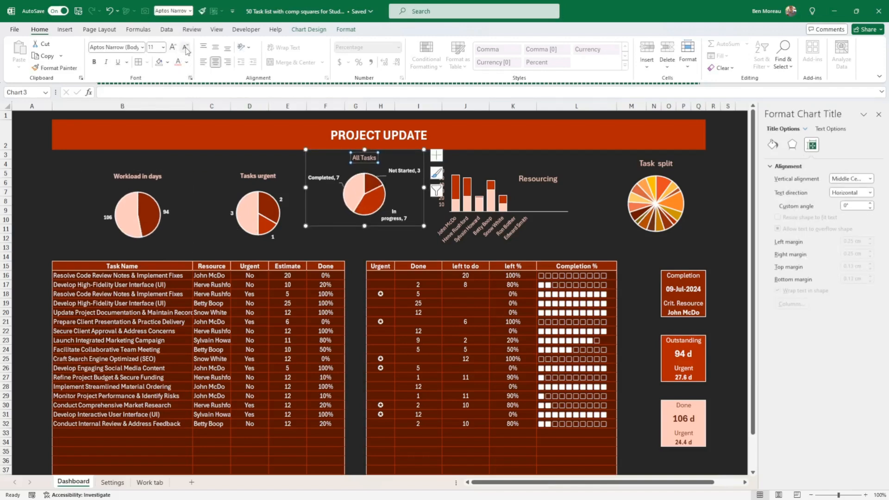
left_click(389, 225)
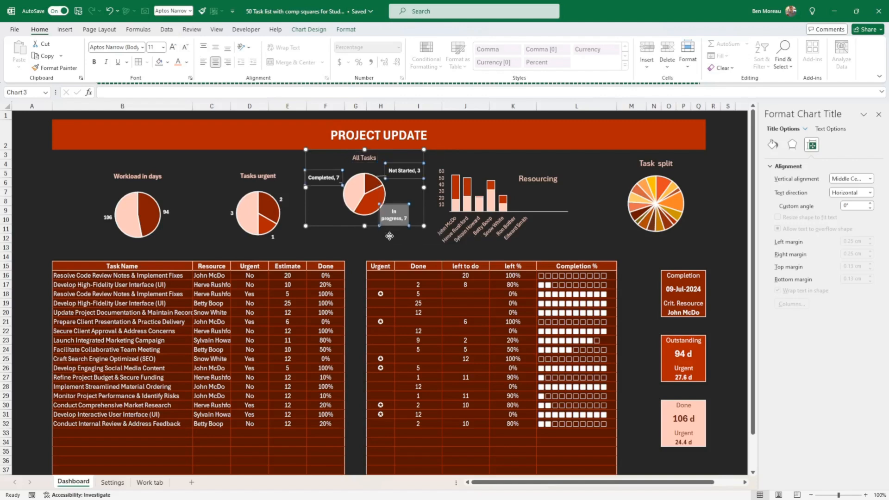
left_click_drag(369, 226, 373, 244)
left_click(366, 176)
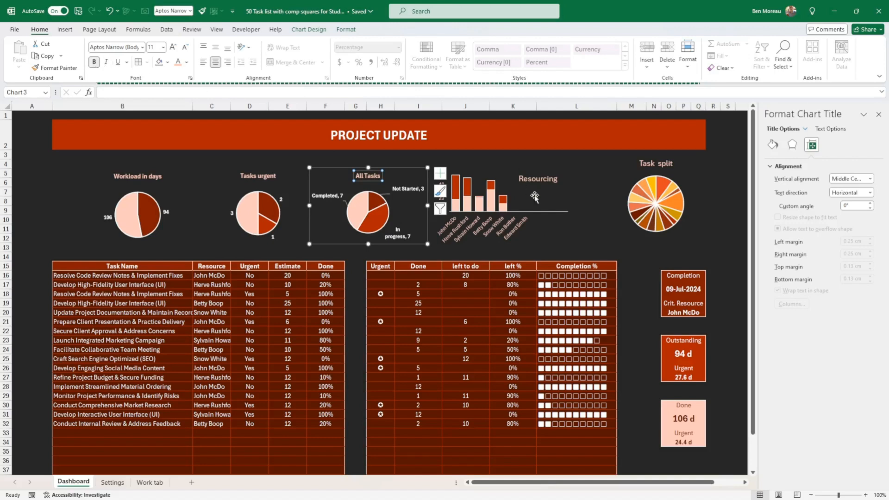
- Shift the Resourcing chart above the left % and Completion % columns, and the Task split chart above the cards
left_click(582, 240)
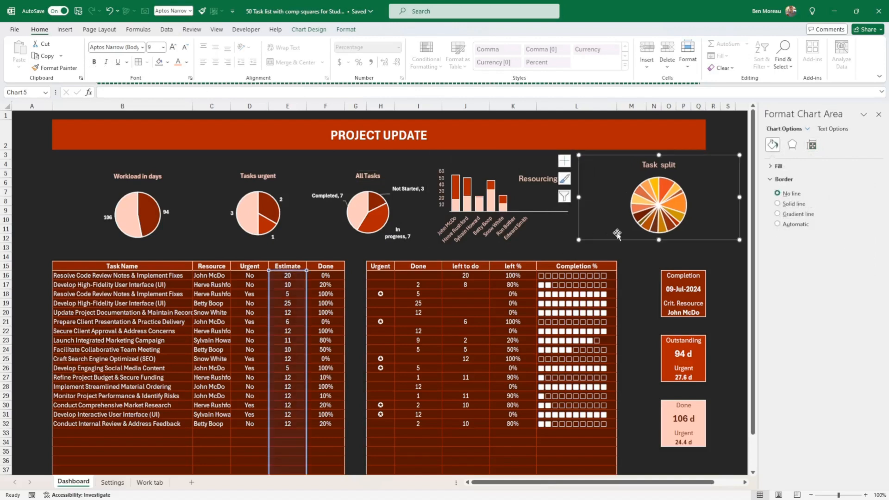
left_click(557, 248)
left_click_drag(555, 250, 597, 248)
left_click(666, 226)
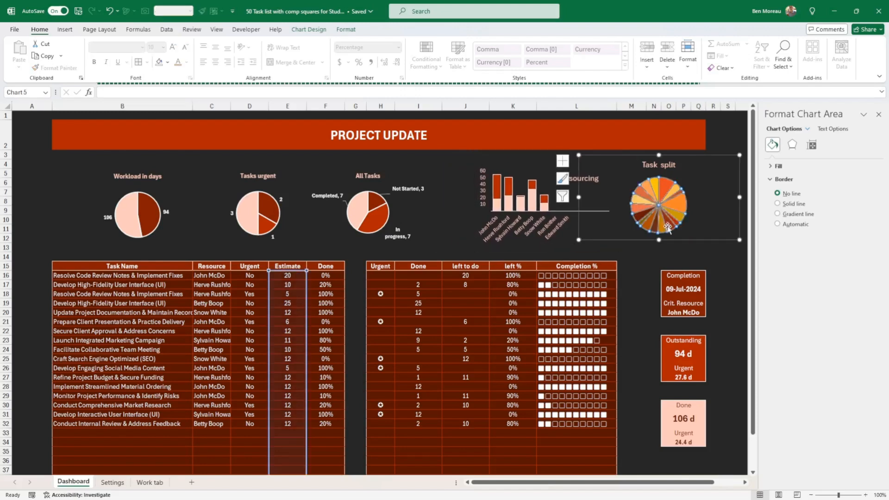
left_click_drag(673, 238, 694, 238)
left_click(582, 249)
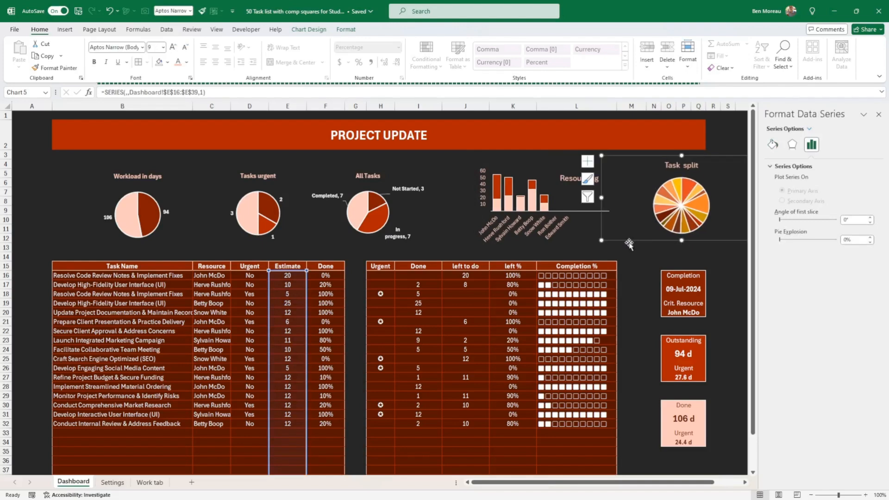
left_click_drag(583, 250, 591, 249)
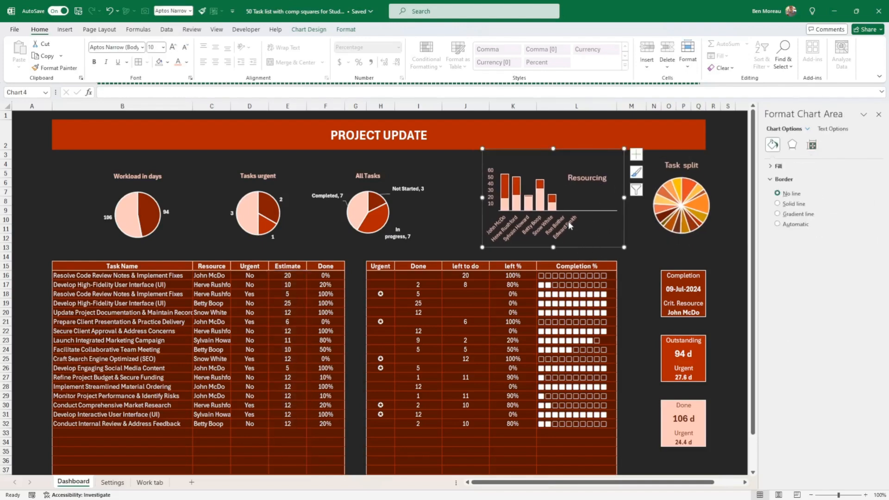
- Examine the Settings sheet and the resource table on the Work tab that feeds the Resourcing chart
left_click(553, 209)
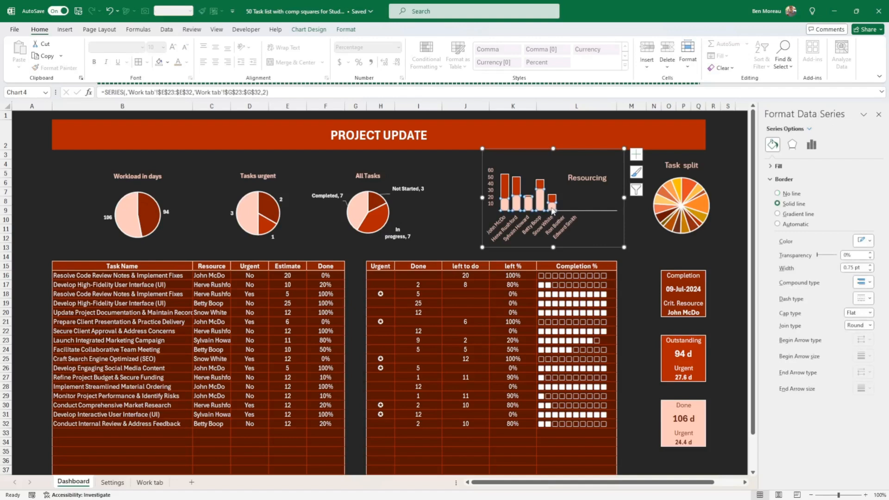
left_click(113, 482)
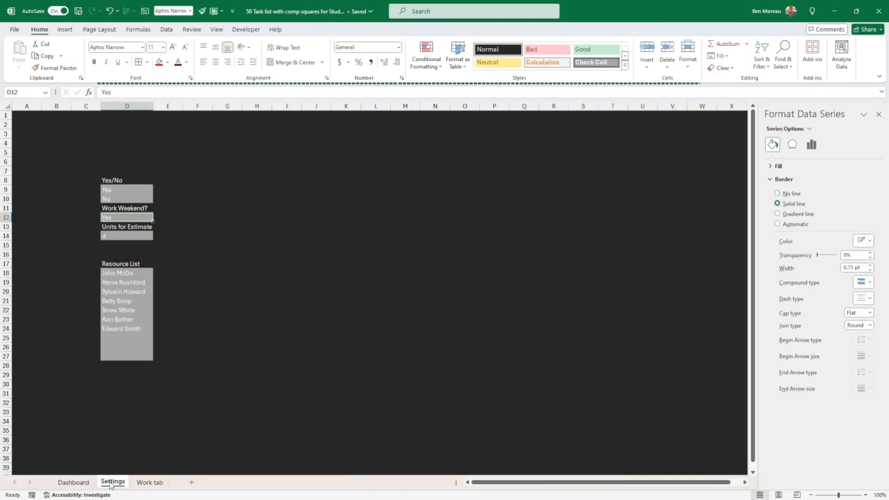
left_click(144, 482)
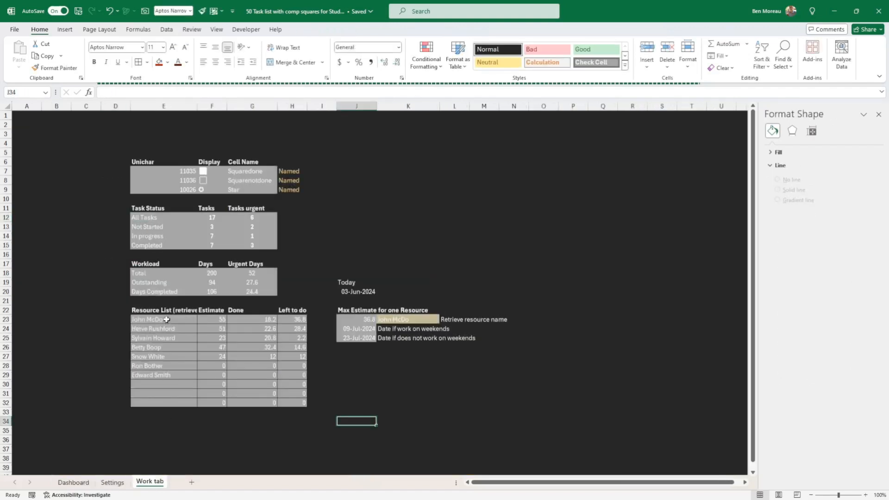
left_click(76, 484)
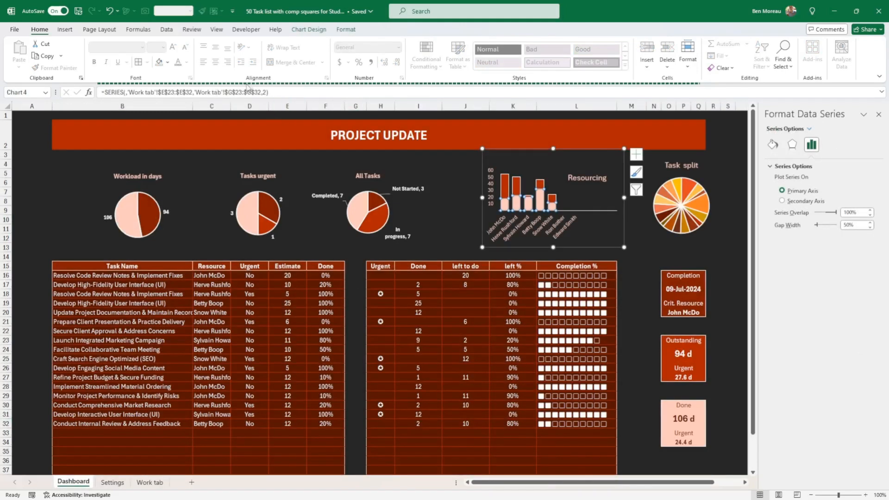
- Search the stock icons for "people" and insert the solid icon of three standing people on the dashboard
left_click(446, 237)
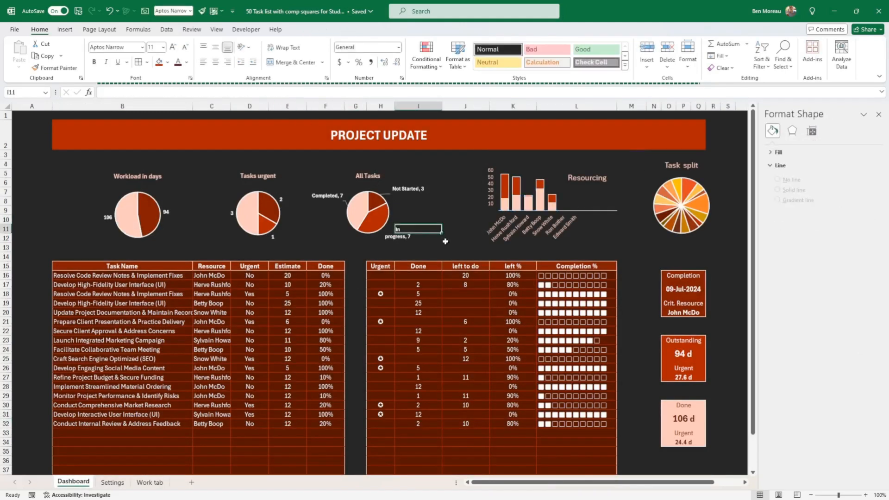
left_click(65, 29)
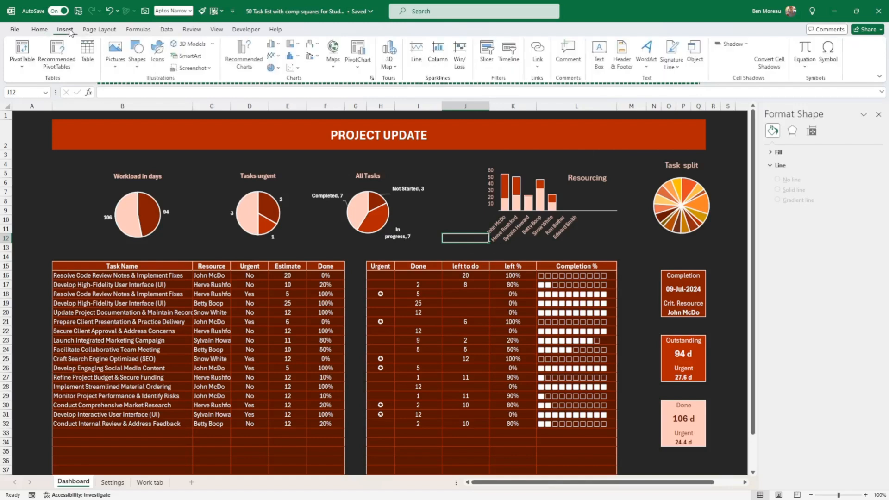
left_click(157, 51)
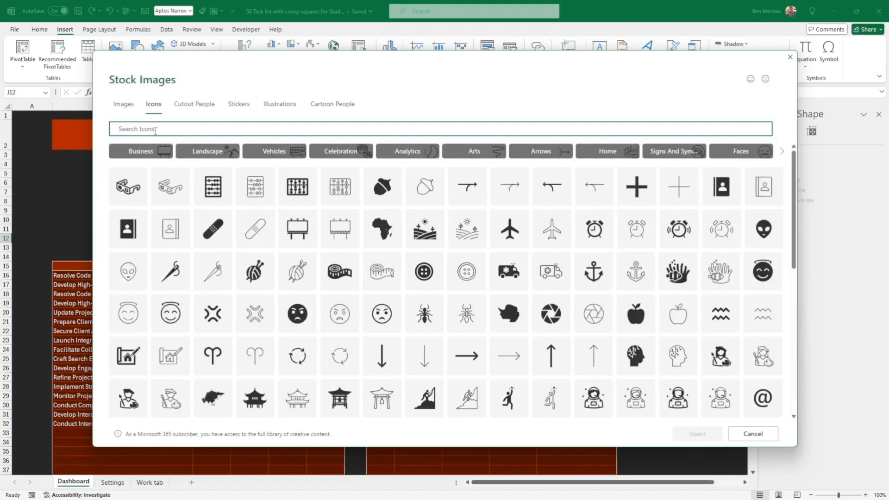
type("people")
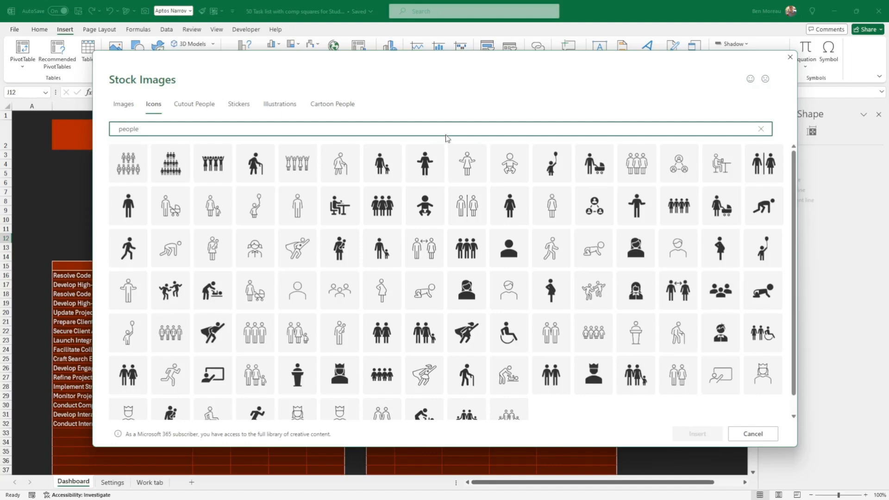
left_click(466, 245)
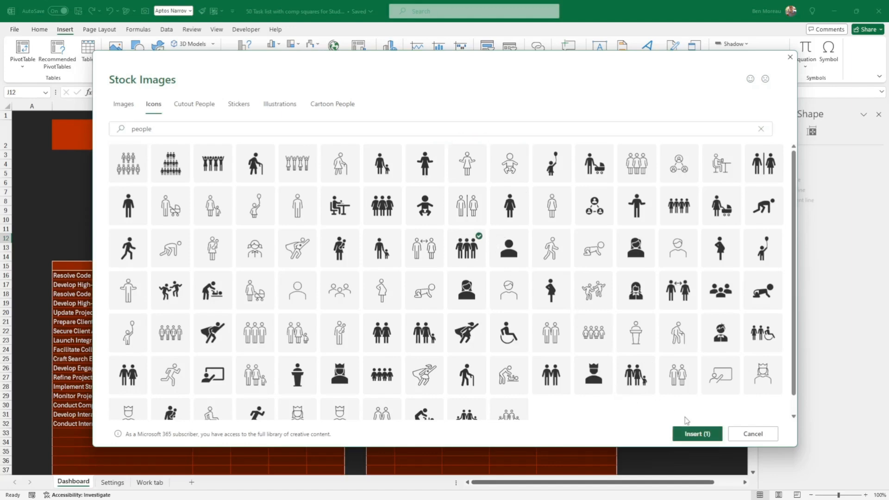
left_click(696, 438)
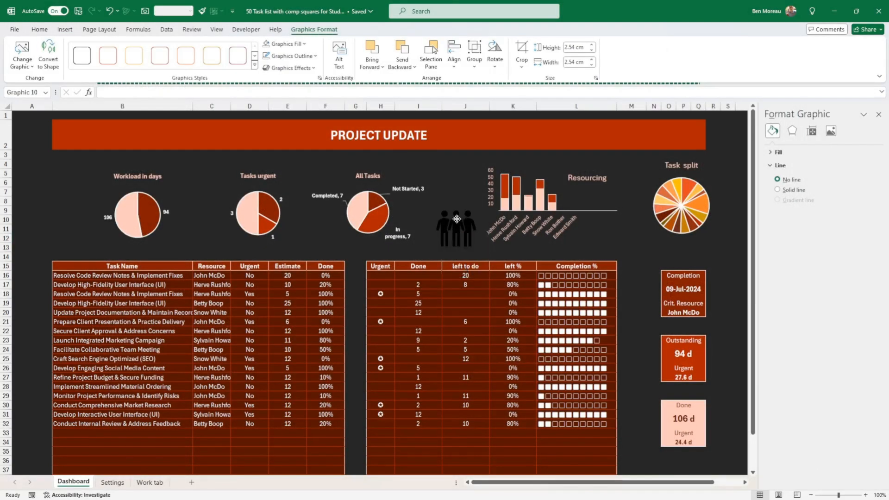
- Fill the people icon with the dashboard's light pink and shrink it to about 1.93 cm square beside the Resourcing chart
left_click(281, 44)
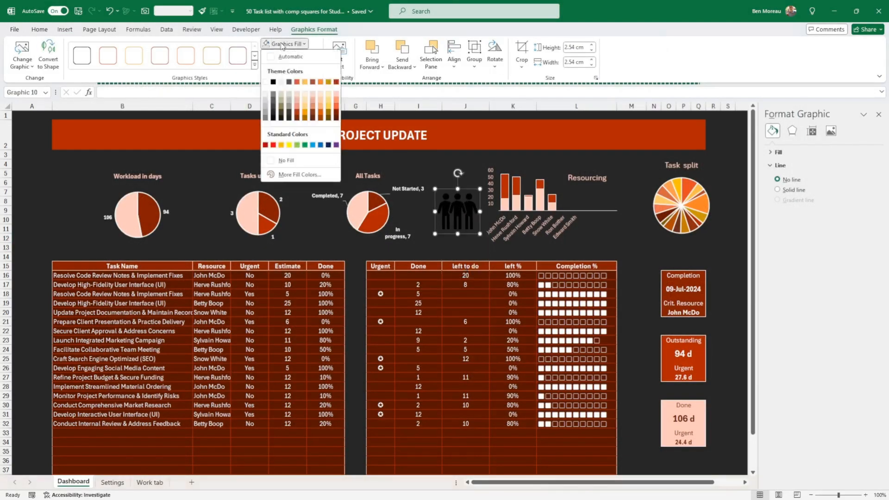
left_click(337, 97)
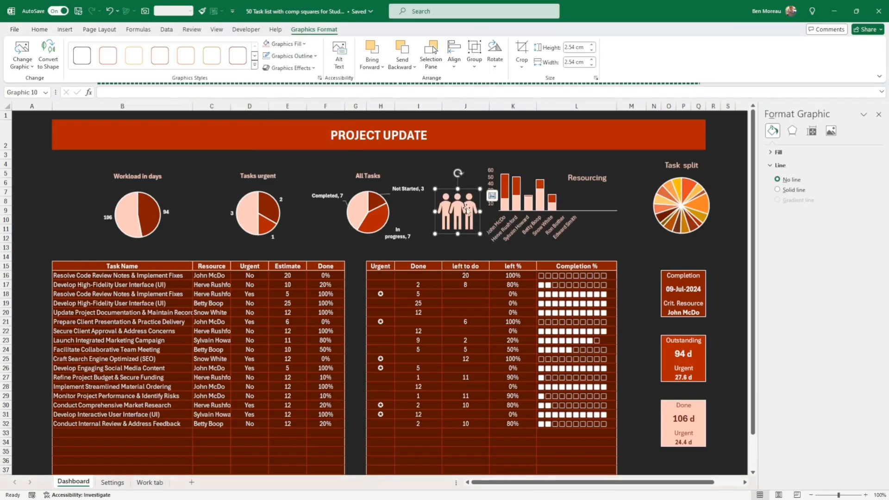
left_click_drag(481, 235, 463, 208)
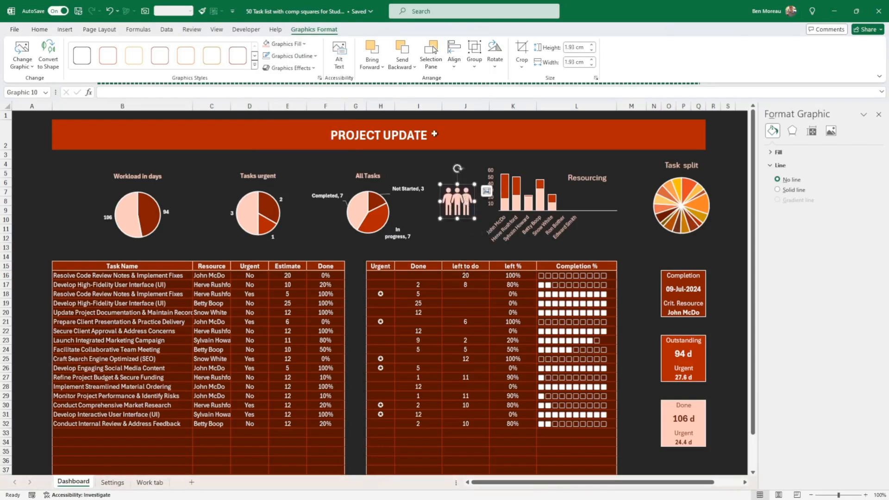
- Try an outer shadow on the people icon, and remove the shadow again
left_click(291, 68)
mouse_move(313, 109)
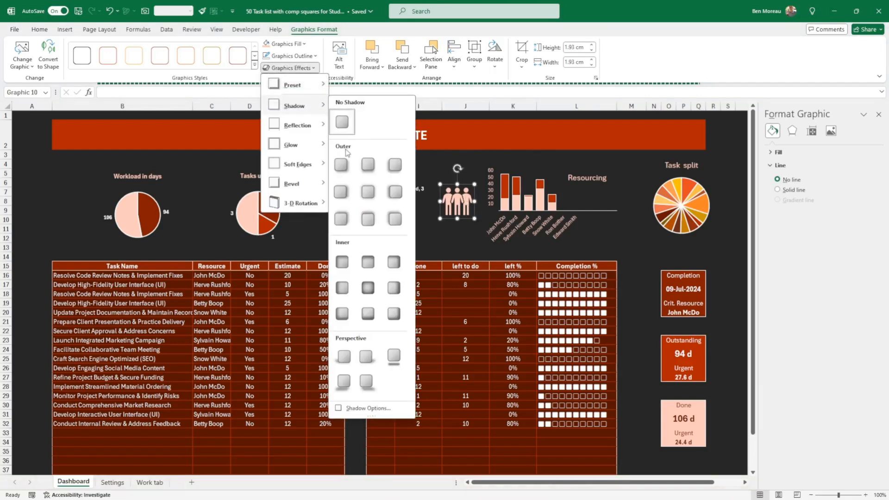
left_click(350, 167)
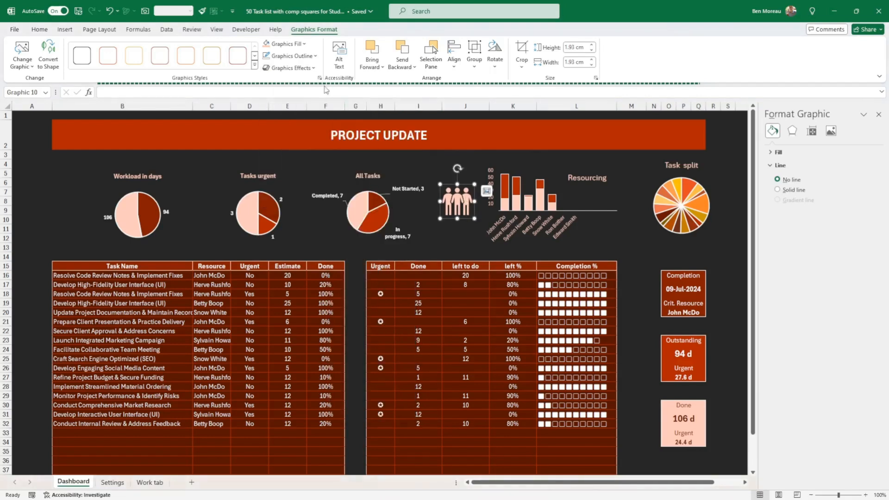
left_click(291, 67)
mouse_move(321, 107)
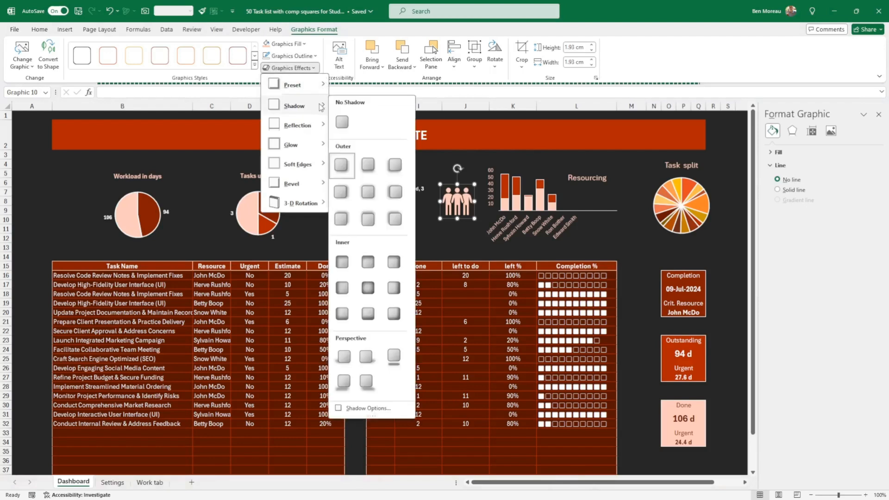
left_click(343, 123)
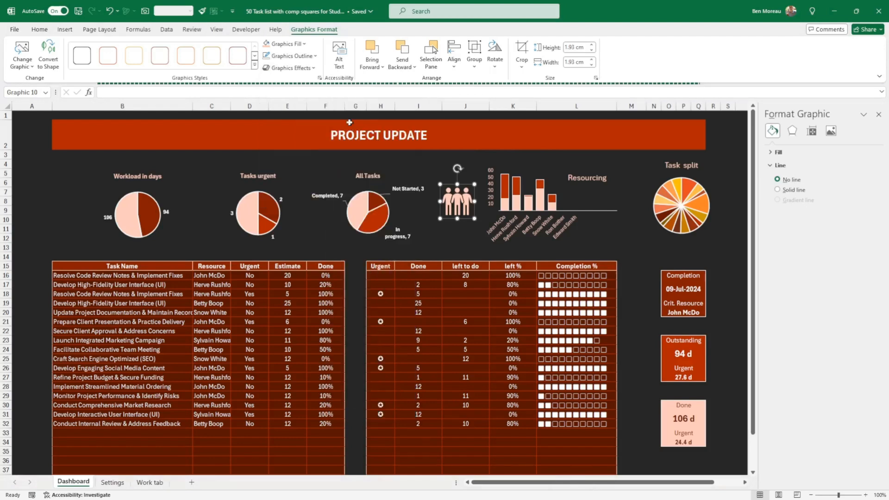
left_click(292, 57)
left_click(316, 56)
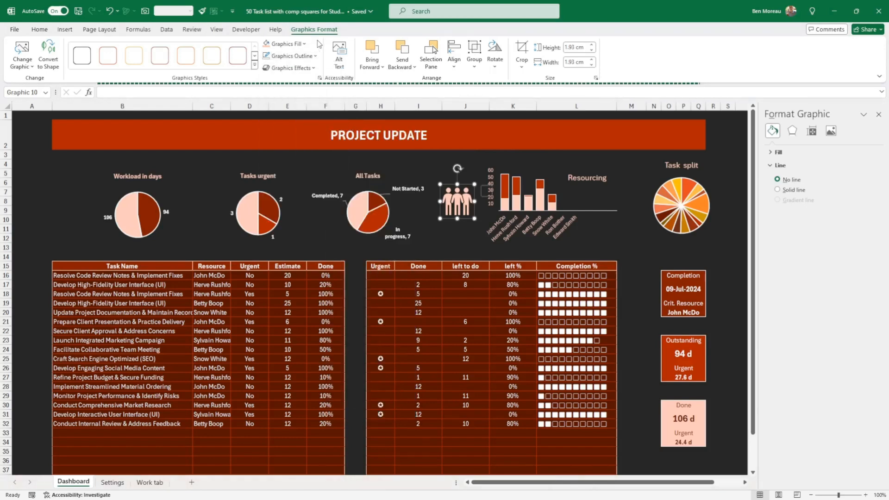
- Apply the first reflection variation to the people icon and nudge the icon slightly down
left_click(311, 70)
mouse_move(318, 126)
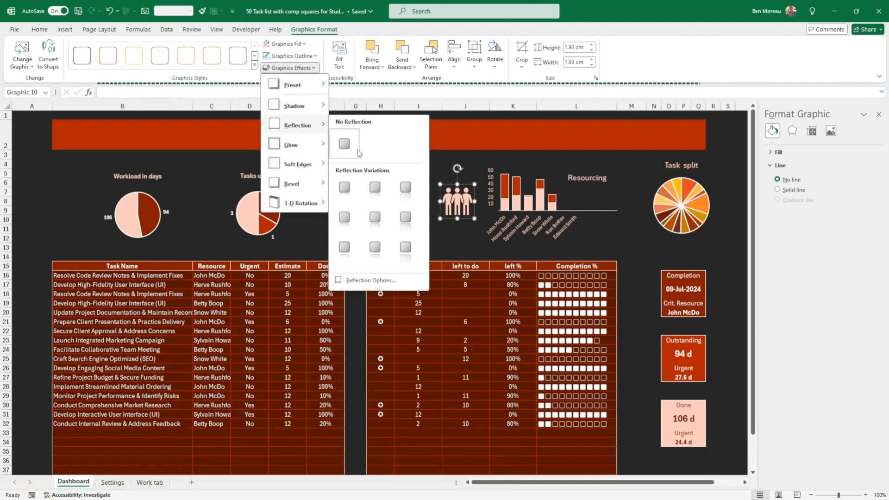
left_click(350, 192)
left_click_drag(464, 218, 465, 221)
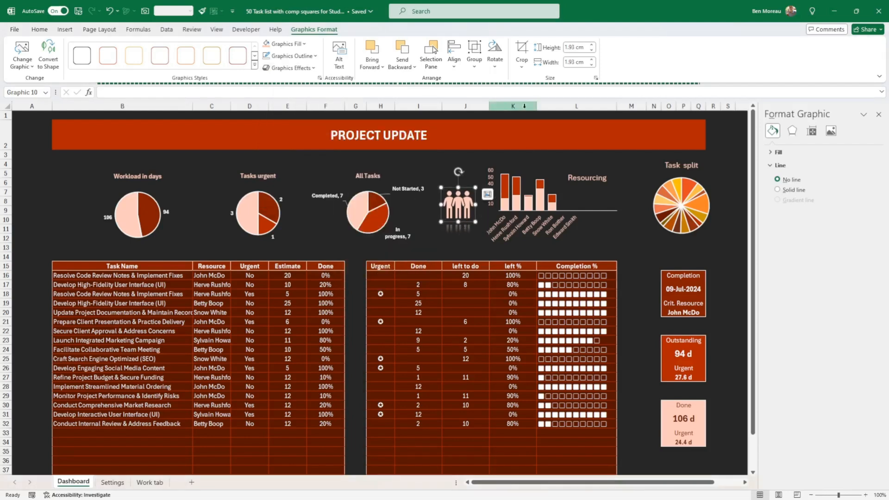
- Crop the empty strip below the people icon's feet, reducing its height to about 1.75 cm
left_click(517, 53)
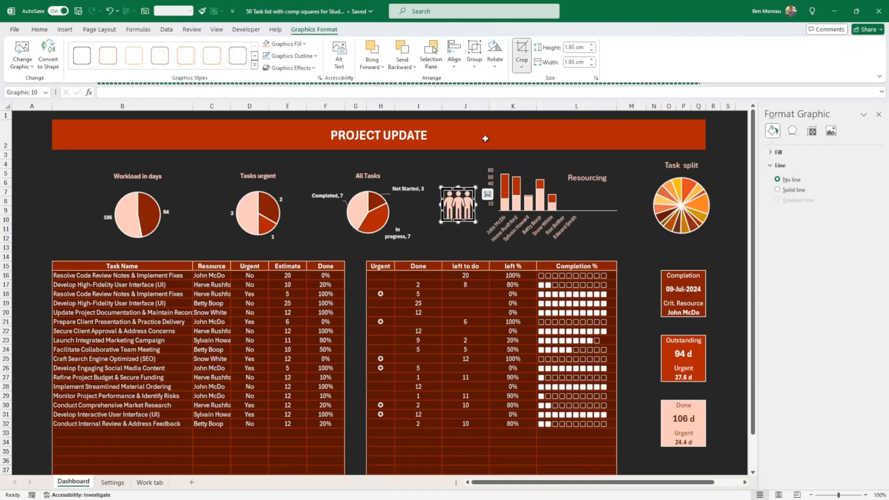
left_click(470, 175)
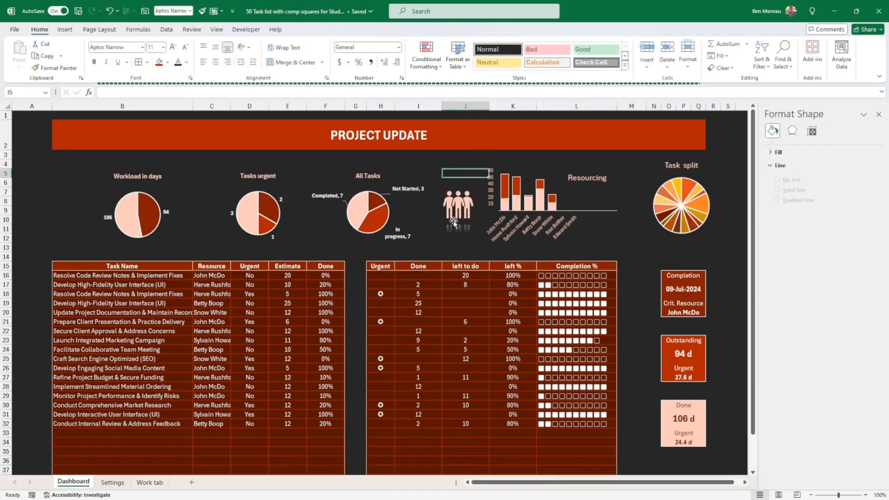
left_click(469, 219)
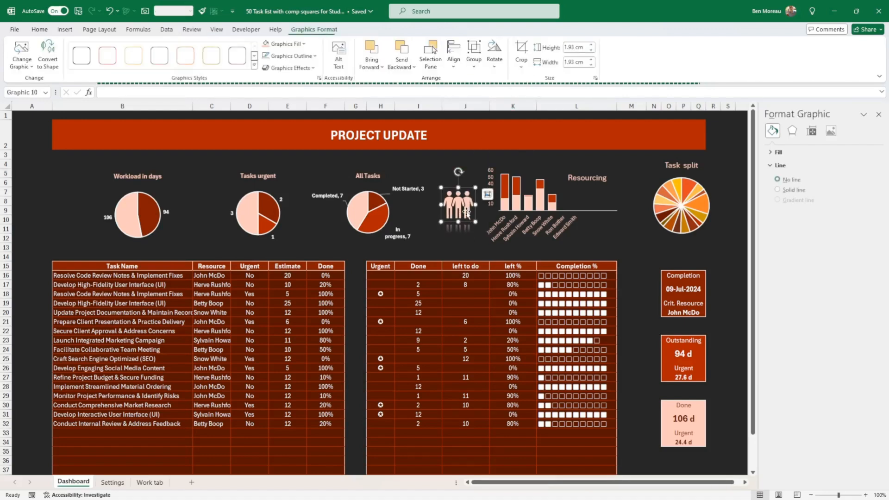
left_click(522, 54)
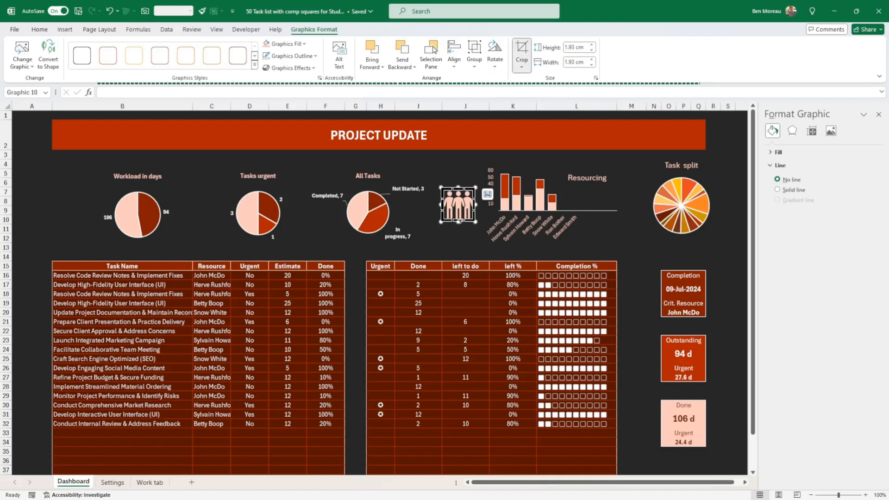
left_click_drag(460, 221, 462, 223)
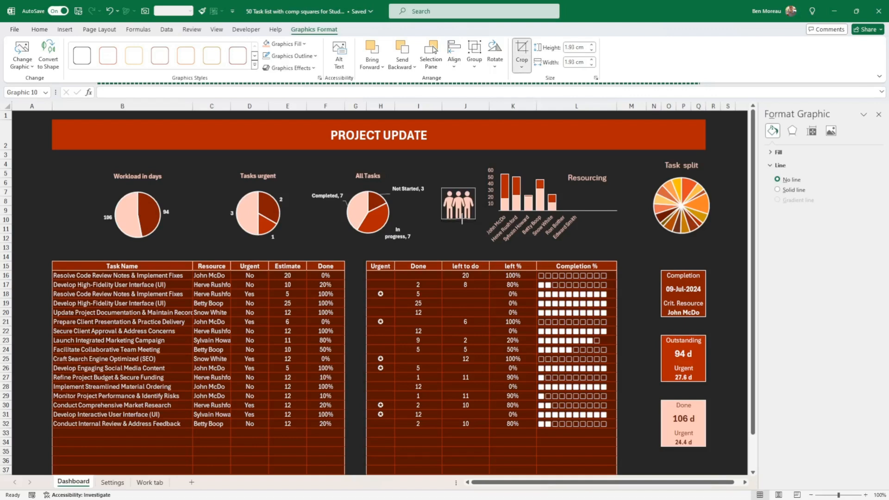
left_click_drag(462, 223, 462, 220)
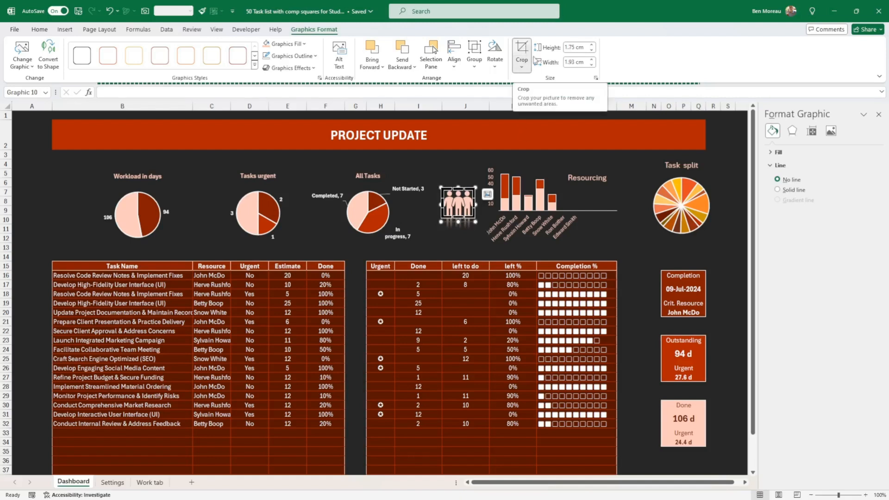
left_click(522, 48)
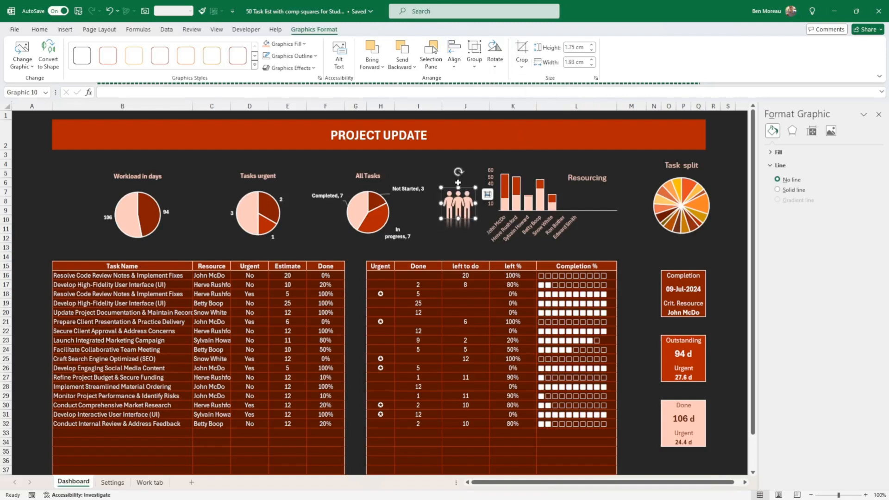
- Move the people icon up and closer to the vertical axis of the Resourcing chart
left_click_drag(473, 228, 473, 230)
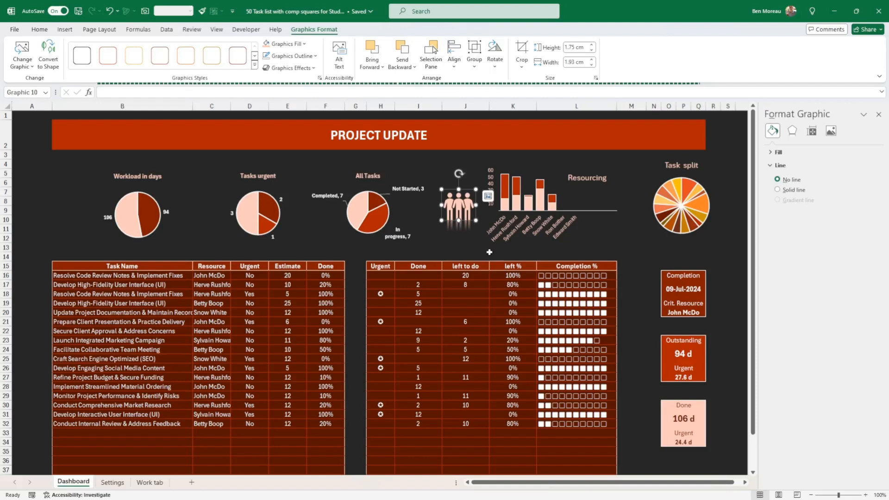
left_click(606, 237)
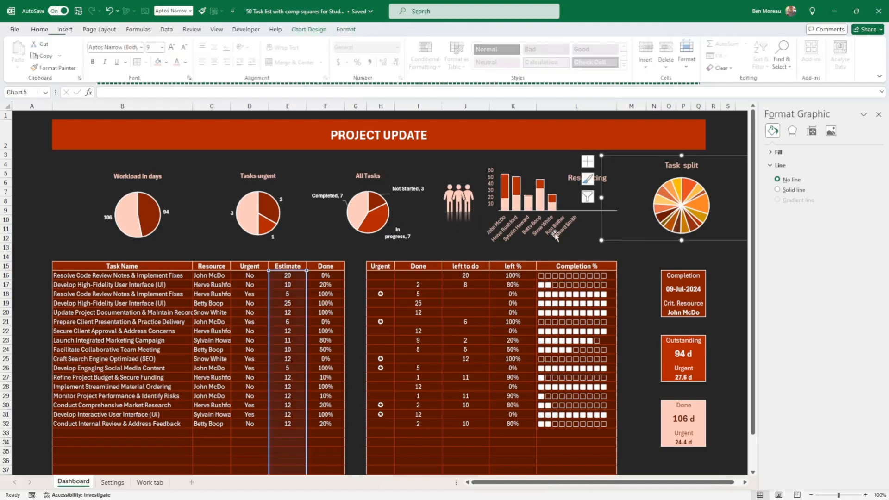
left_click_drag(456, 205, 462, 201)
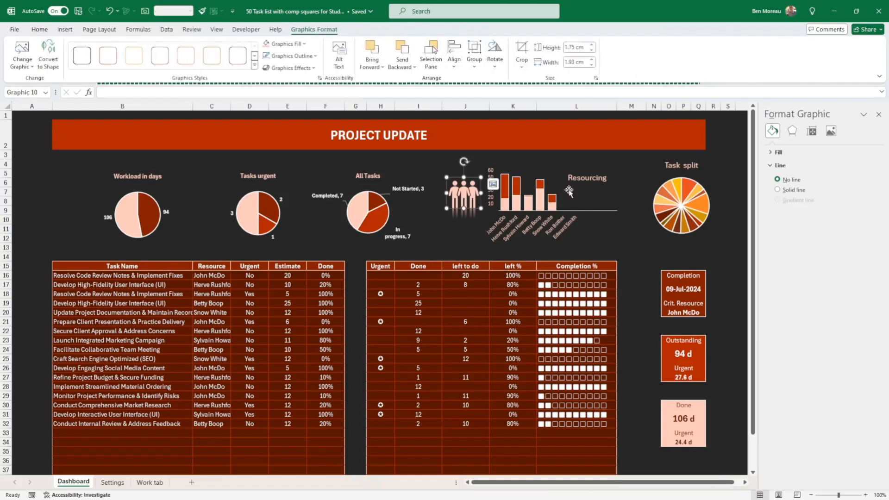
- Move the Resourcing chart title down to just above the horizontal axis, beside the columns
left_click(593, 188)
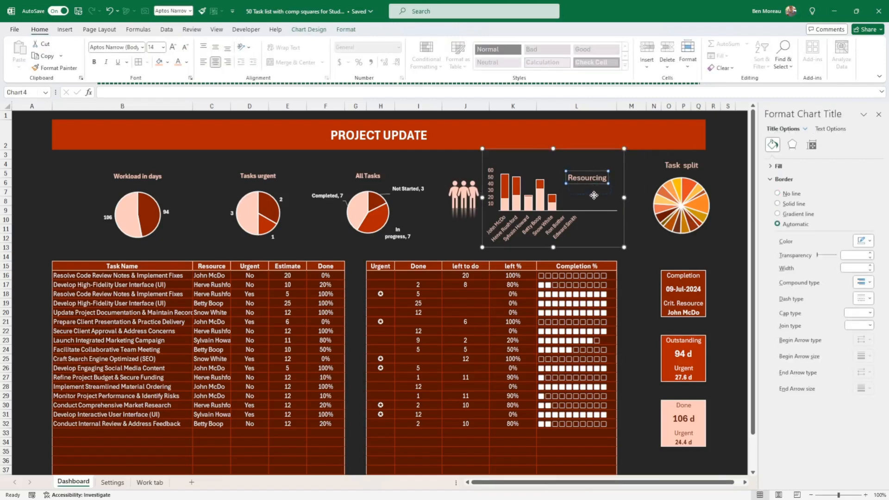
left_click_drag(593, 195, 591, 209)
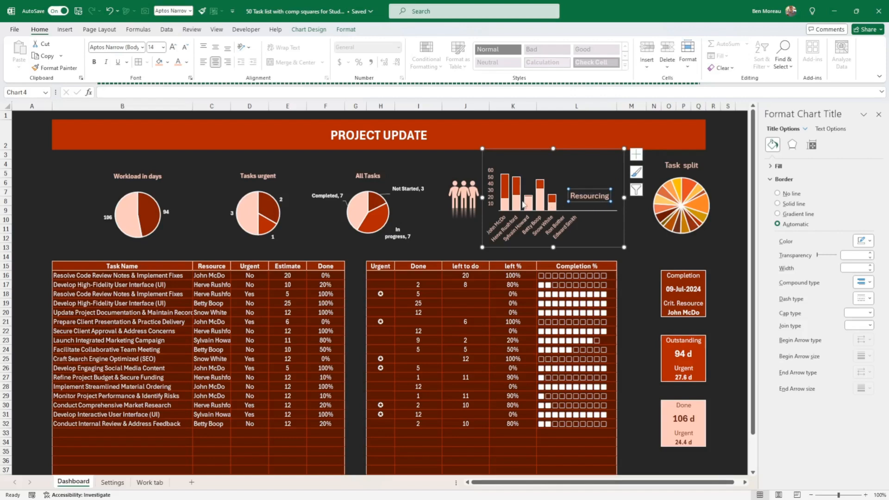
left_click(642, 241)
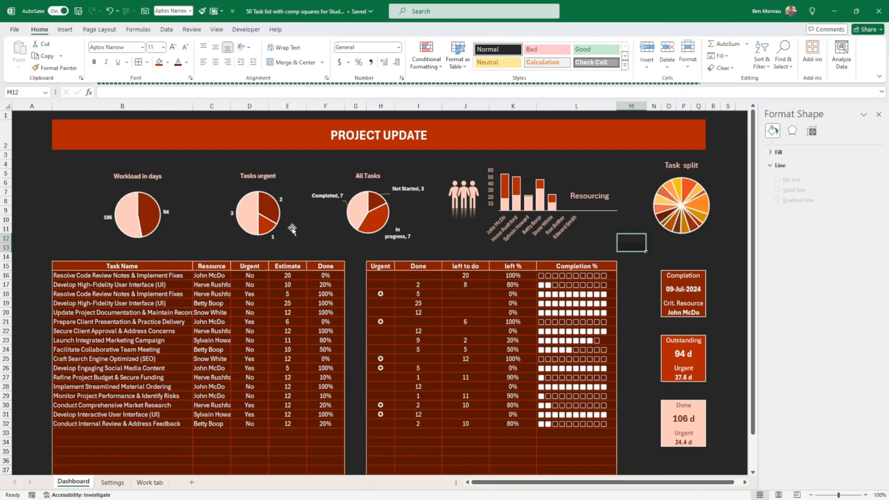
- Close the shape formatting pane and review the whole dashboard down to the totals row
left_click(878, 115)
left_click(787, 218)
scroll(786, 218, "down", 2)
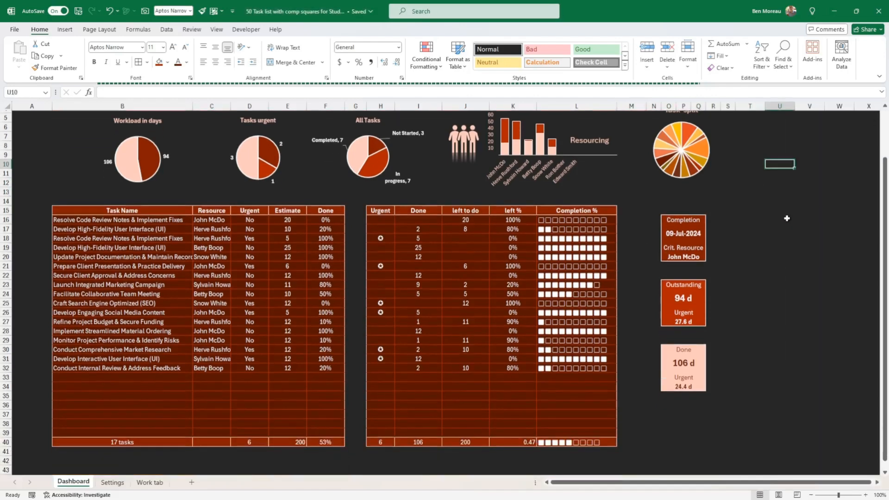
scroll(788, 218, "up", 2)
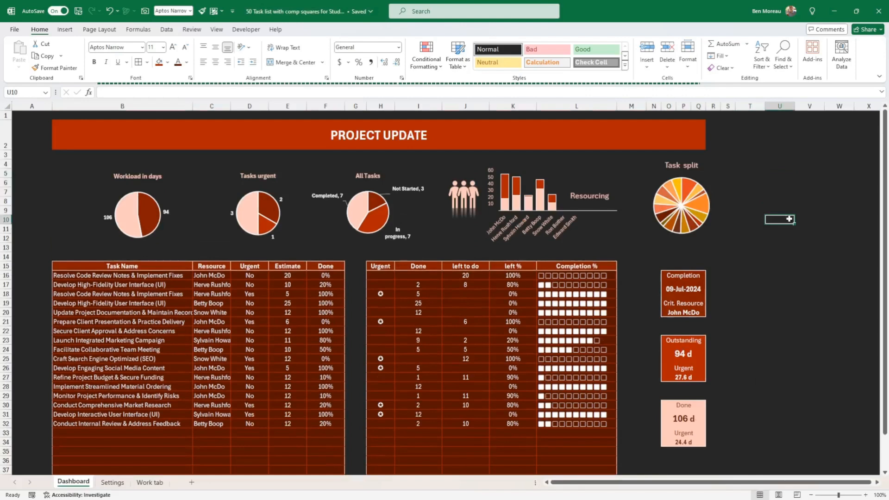
- Copy the formatting of the Task Name header and first two tasks (B15:B17) to the Yes/No list in D8:D10 on Settings
left_click(114, 482)
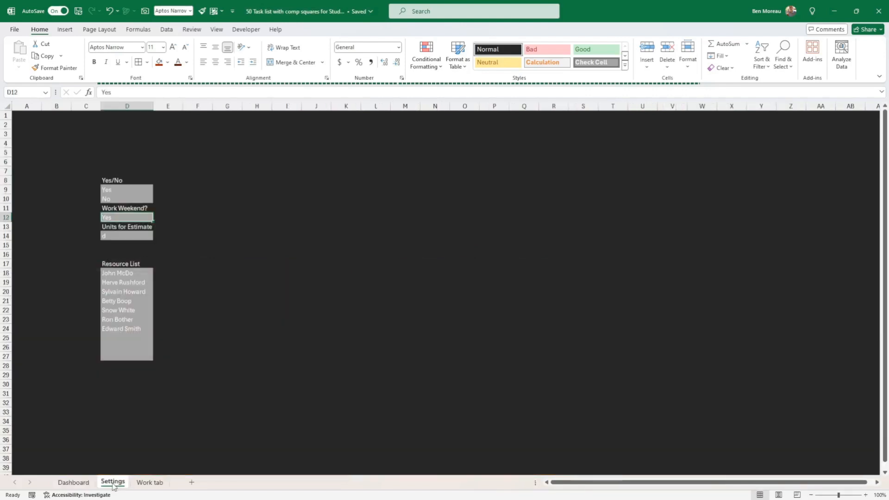
left_click(84, 483)
left_click_drag(119, 262, 121, 285)
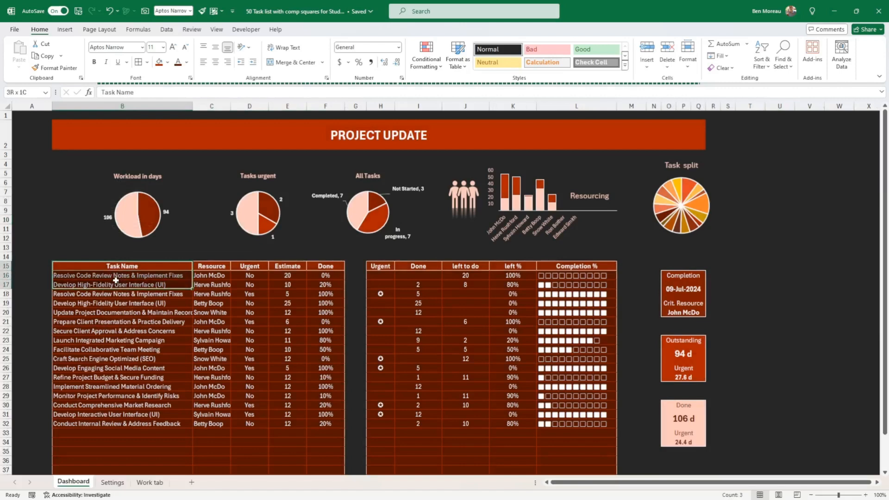
left_click(65, 70)
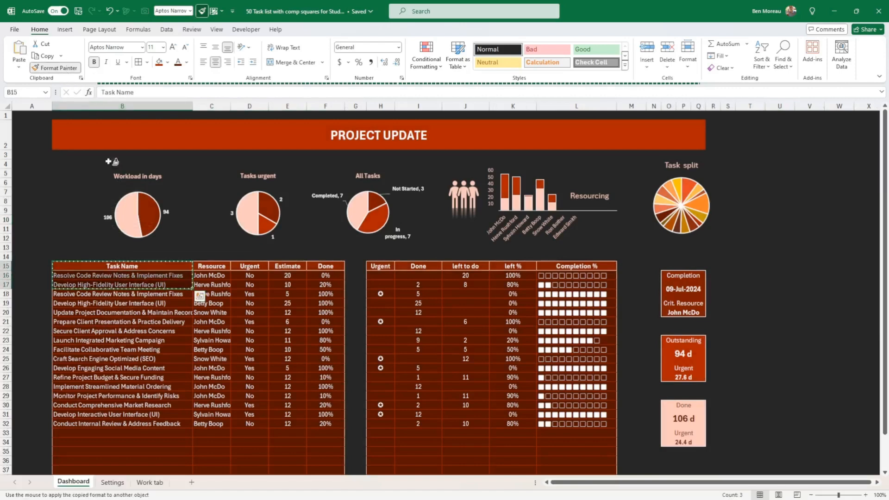
left_click(113, 483)
left_click(139, 177)
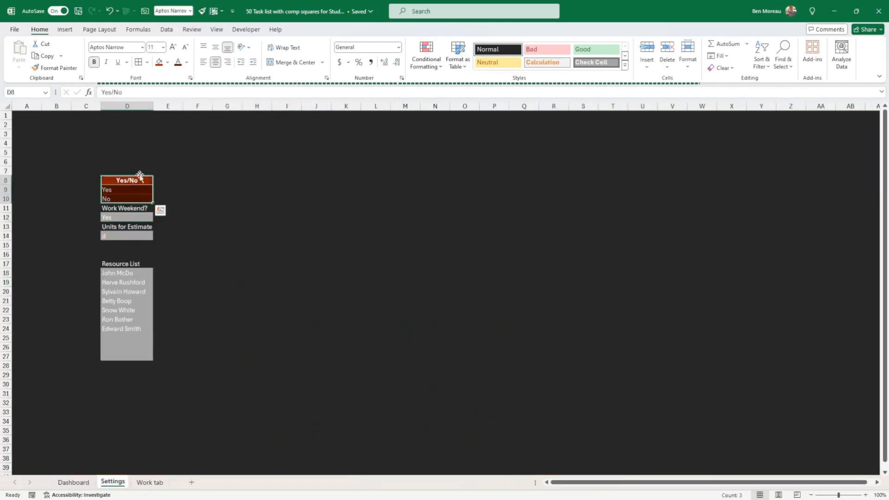
- Centre Yes and No in D9:D10 and copy the D8:D9 formatting to the Work Weekend? cells D11:D12
left_click_drag(139, 189, 141, 199)
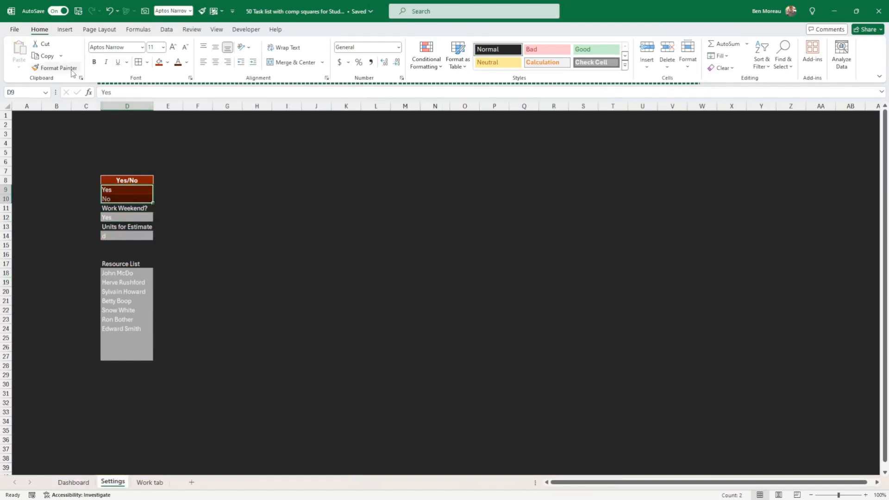
left_click(216, 62)
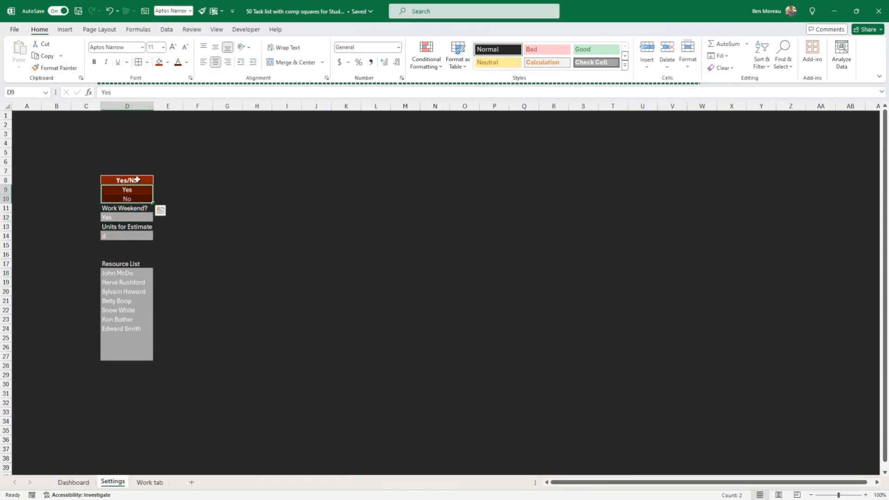
left_click_drag(136, 179, 138, 188)
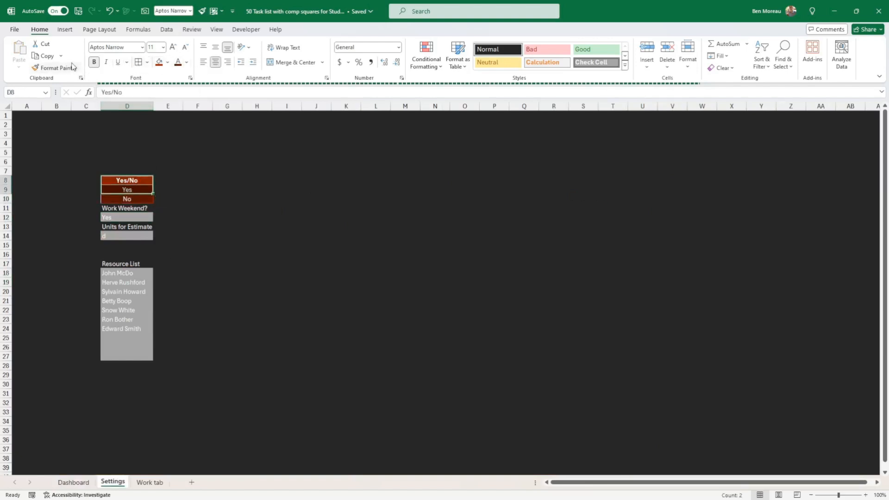
left_click(55, 67)
left_click_drag(128, 209, 128, 217)
left_click(229, 227)
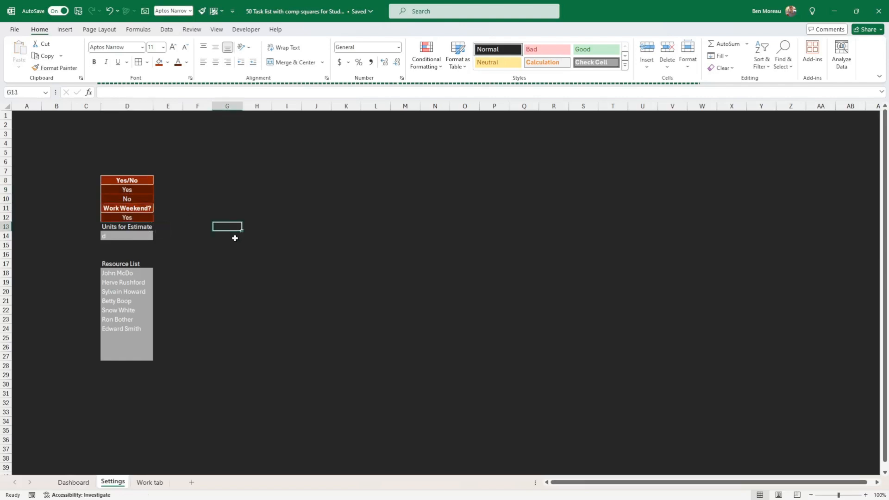
- Copy the header and value formatting of the Work Weekend? cells D11:D12 to the Units for Estimate cells D13:D14
left_click(55, 68)
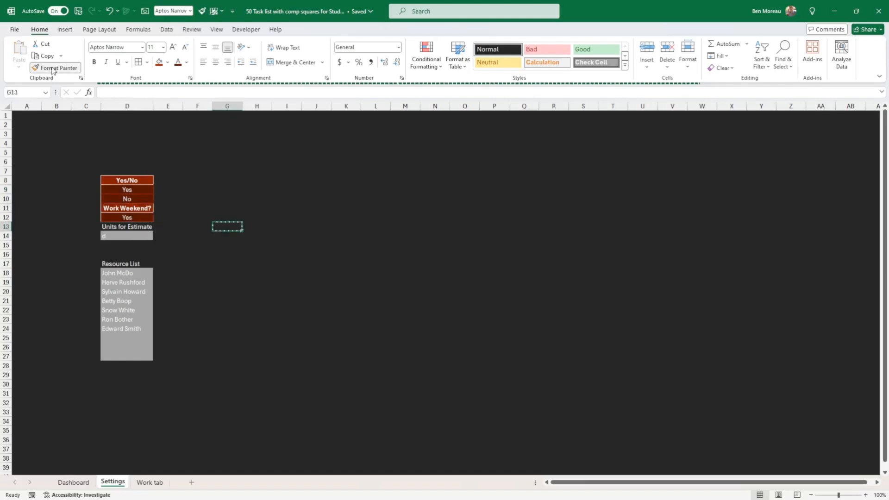
key("Escape")
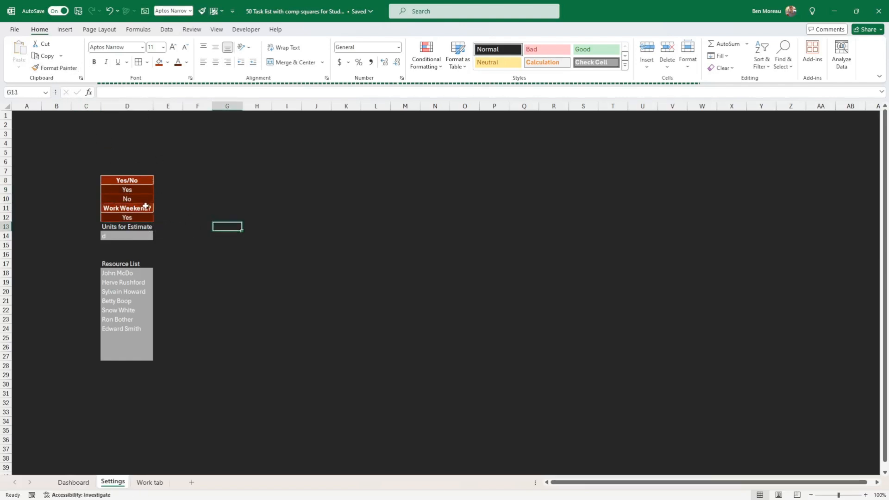
left_click_drag(146, 206, 128, 236)
left_click(58, 68)
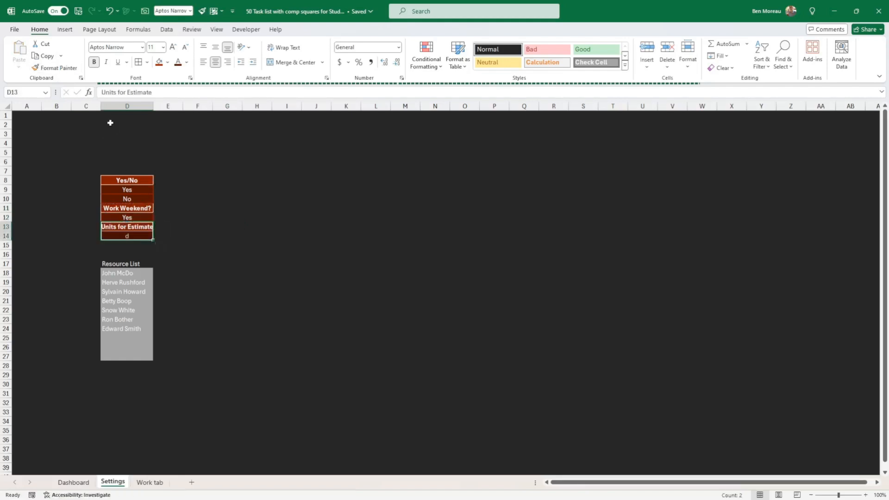
- Copy the formatting of the Dashboard's Task Name cells B15:B23 to the Resource List starting at D17 on Settings
left_click(81, 484)
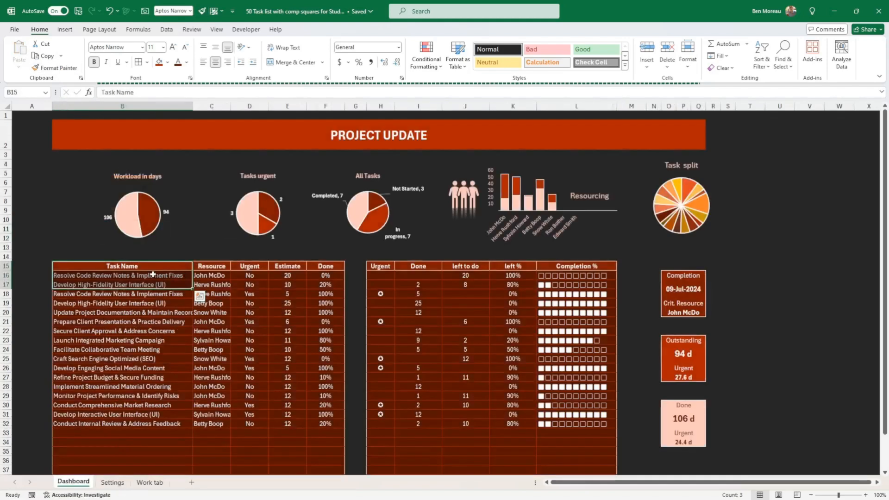
left_click_drag(153, 275, 153, 341)
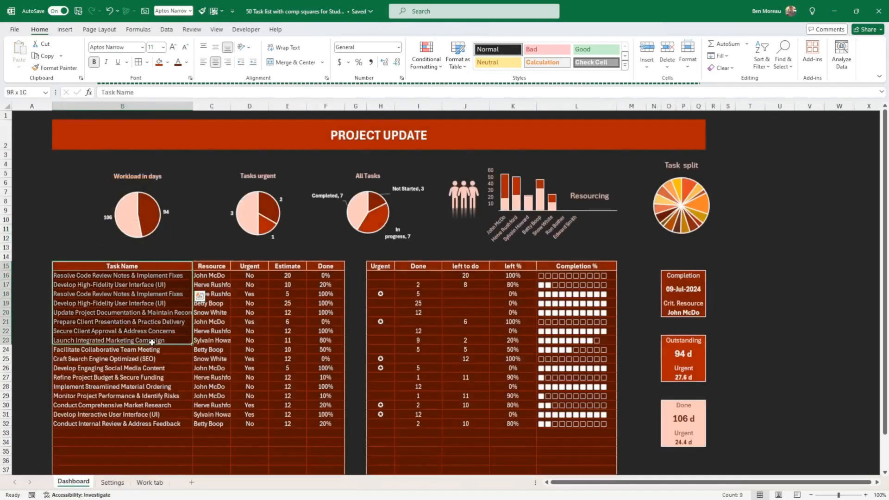
left_click(58, 68)
left_click(112, 483)
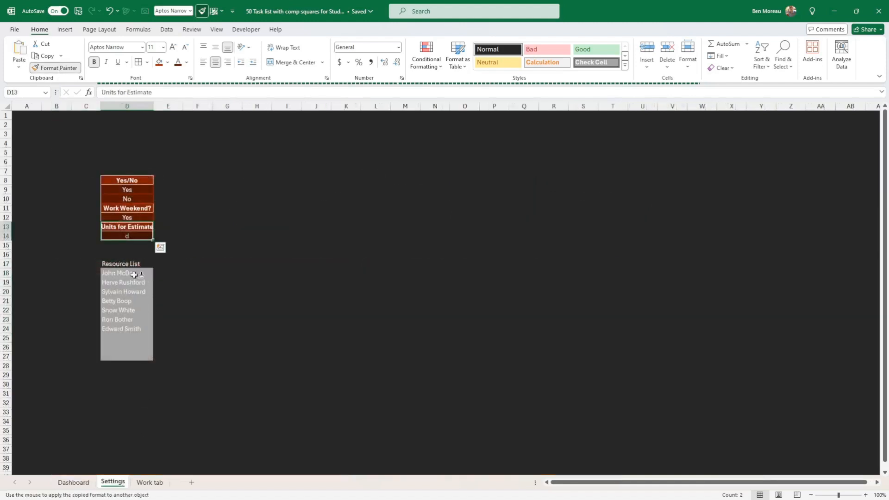
mouse_move(134, 264)
left_mouse_down()
mouse_move(143, 337)
mouse_move(161, 367)
left_mouse_up()
- Move the empty formatted cell D25 to D27 below the Resource List and look over the Work tab
left_click(141, 336)
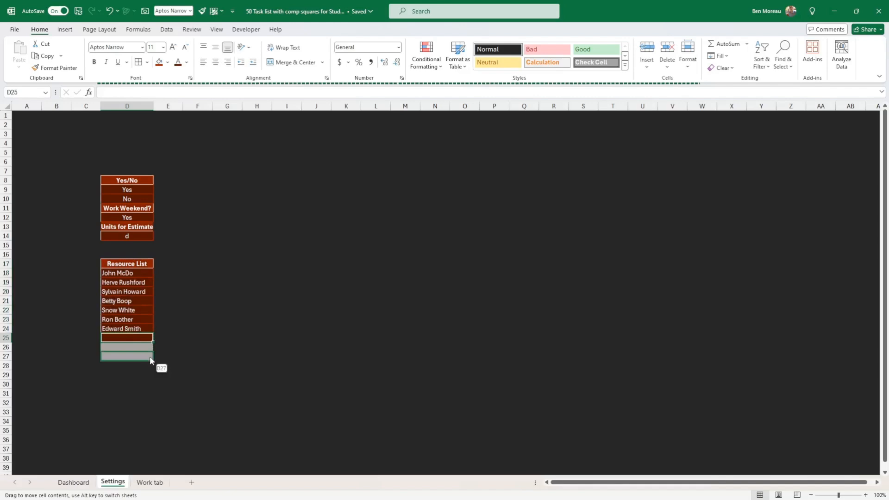
left_click(227, 328)
left_click(147, 483)
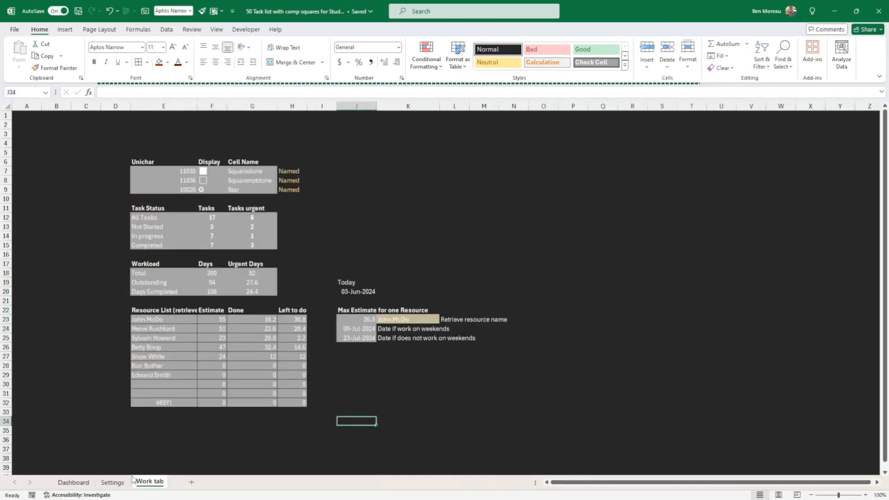
left_click(112, 483)
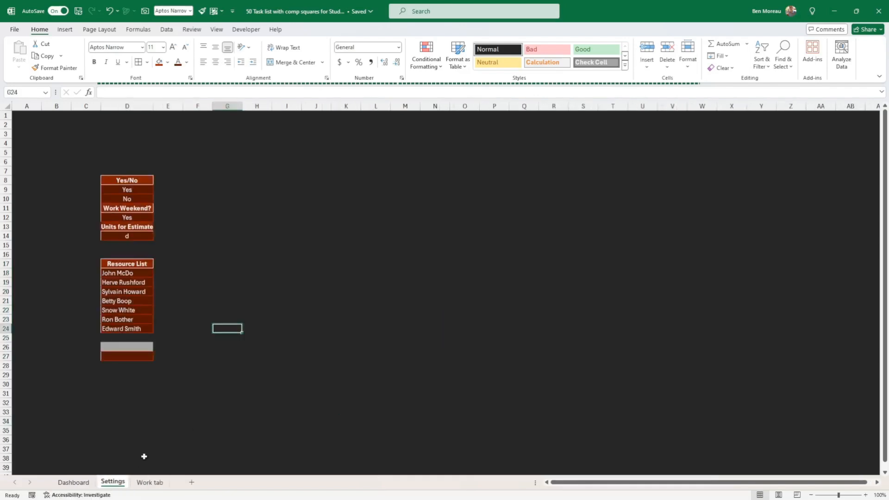
- Copy the formatting of the last filled Resource List cell, D24, to the blank cells D25:D26 on Settings
left_click_drag(138, 264, 128, 319)
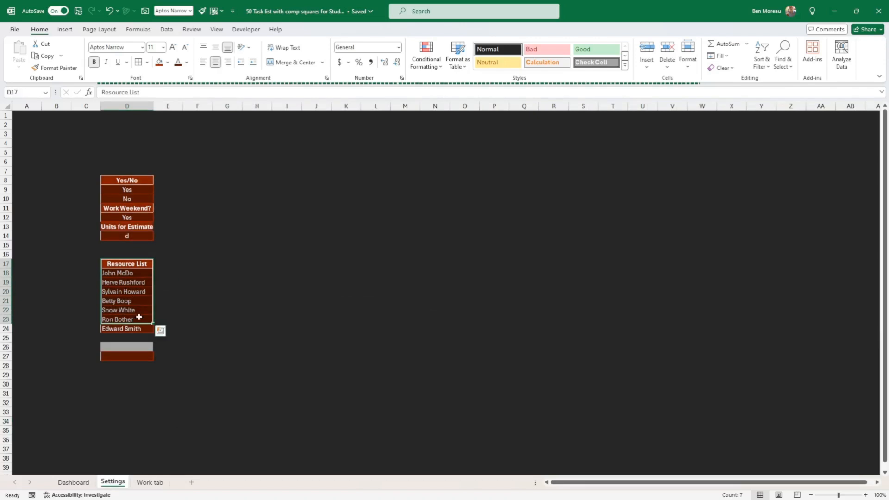
left_click(128, 331)
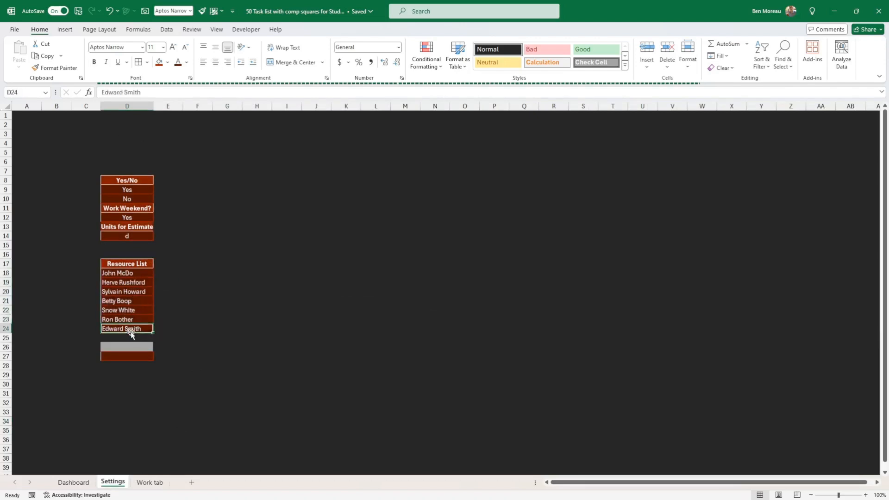
left_click(133, 340)
left_click(139, 330)
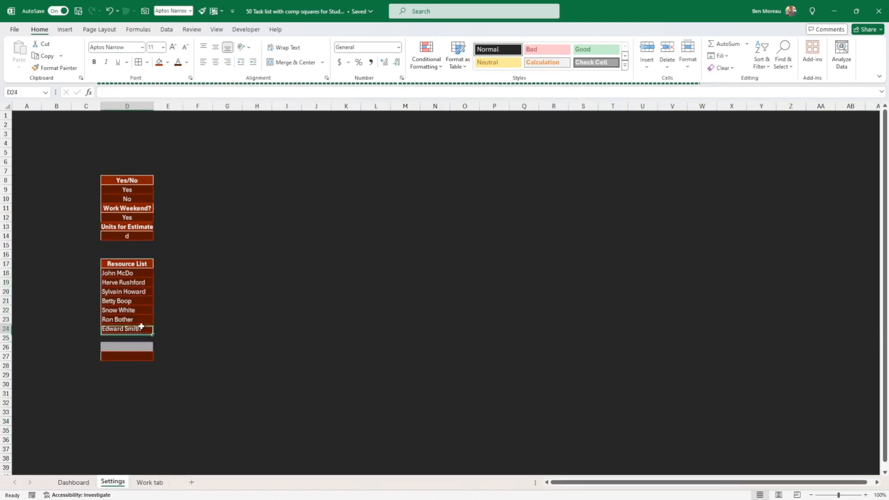
left_click(55, 68)
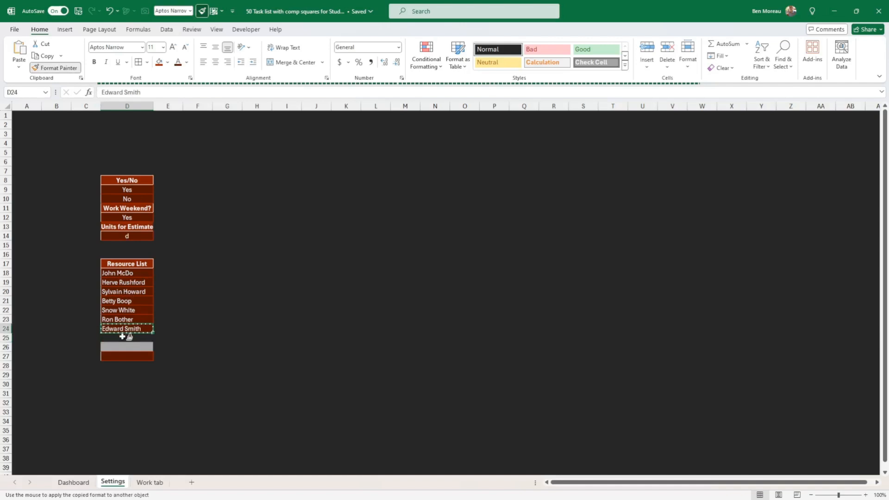
left_click_drag(123, 337, 149, 348)
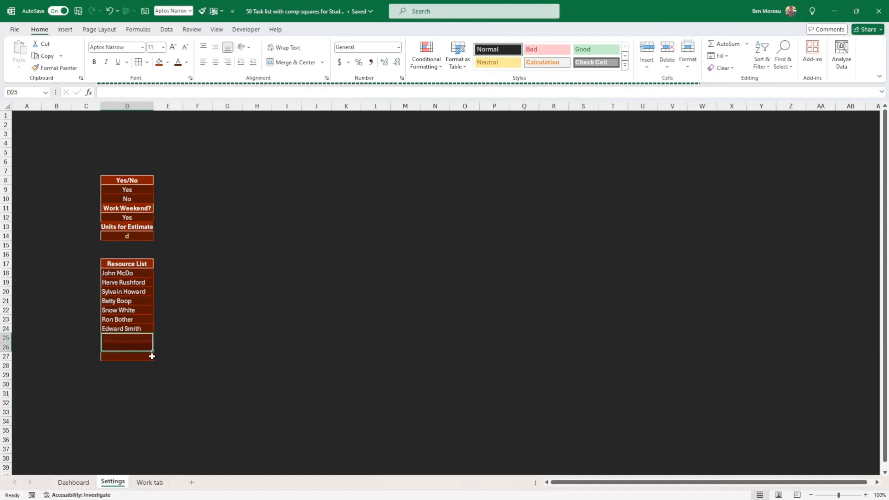
- Copy the Resource List header formatting from Settings to the Work tab table headers E6:G6, E11:G11, E17:G17 and E22:H22
left_click(129, 264)
left_click(63, 69)
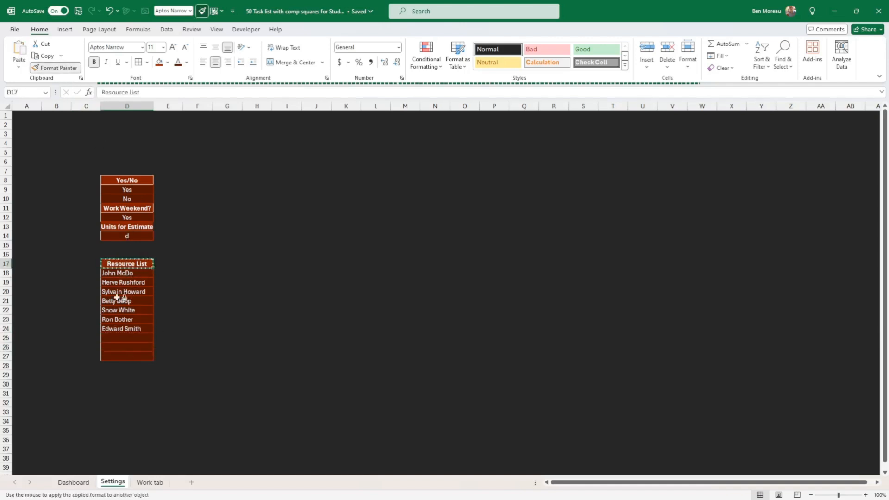
left_click(150, 482)
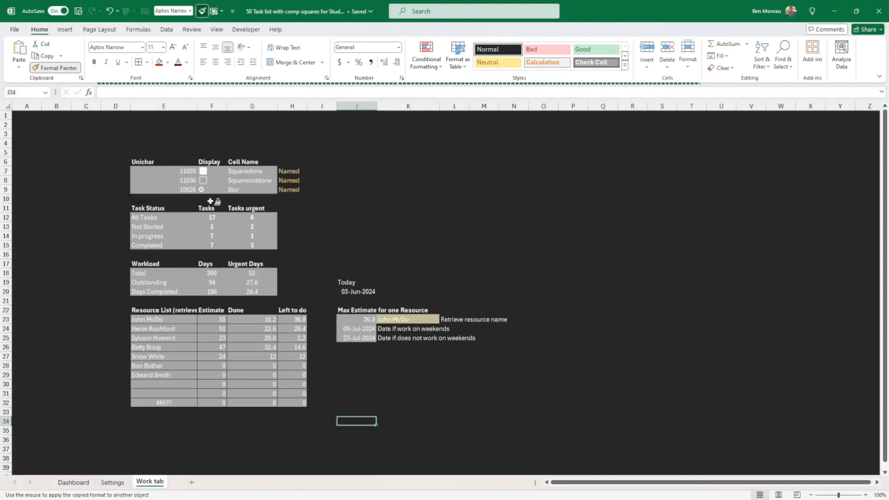
left_click_drag(141, 160, 244, 162)
left_click_drag(158, 211, 251, 208)
left_click_drag(156, 264, 251, 263)
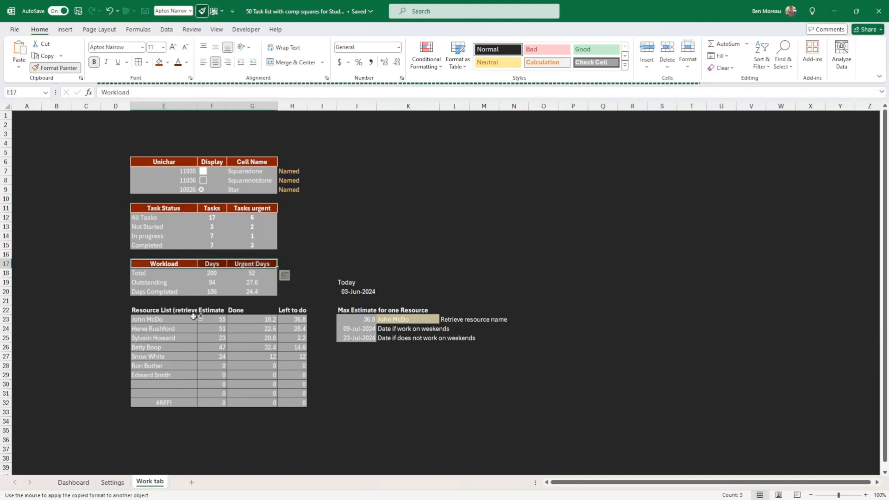
left_click_drag(144, 310, 291, 309)
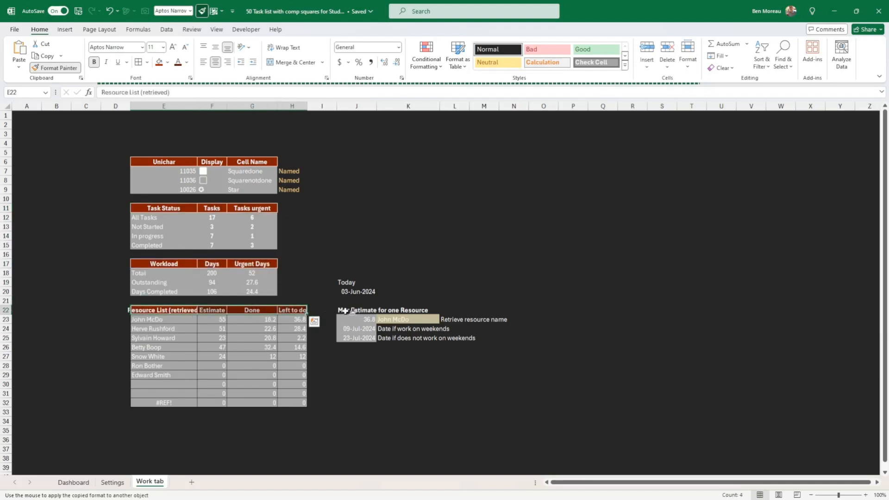
- Stop copying formats and fill E31:H31 of the Work tab's resource table down into row 32
left_click(69, 70)
left_click_drag(169, 393, 305, 407)
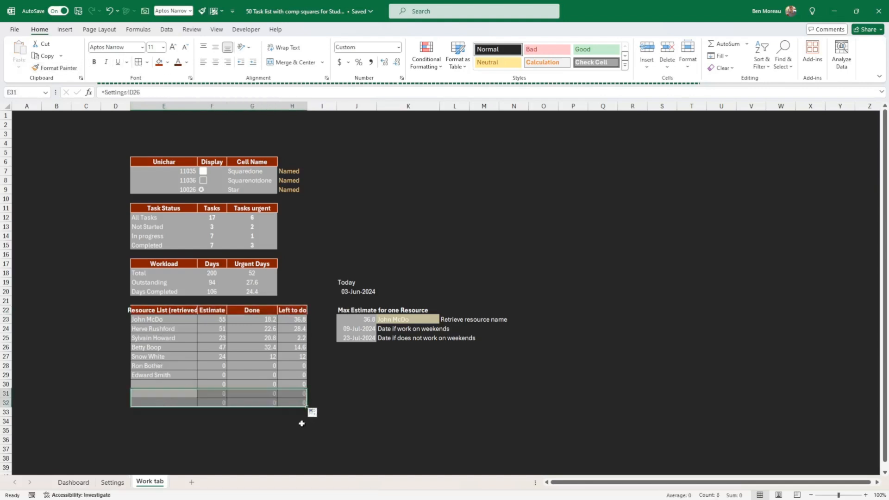
- Copy the formatting of Settings D18 to the Work tab's cell names G7:G9 and row labels E12:E15, E18:E20 and E23:E32
left_click(113, 482)
left_click(129, 275)
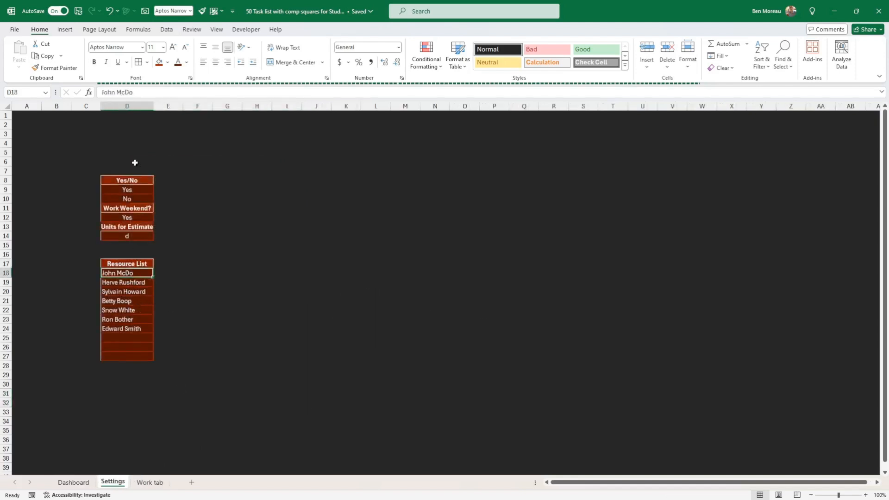
left_click(54, 67)
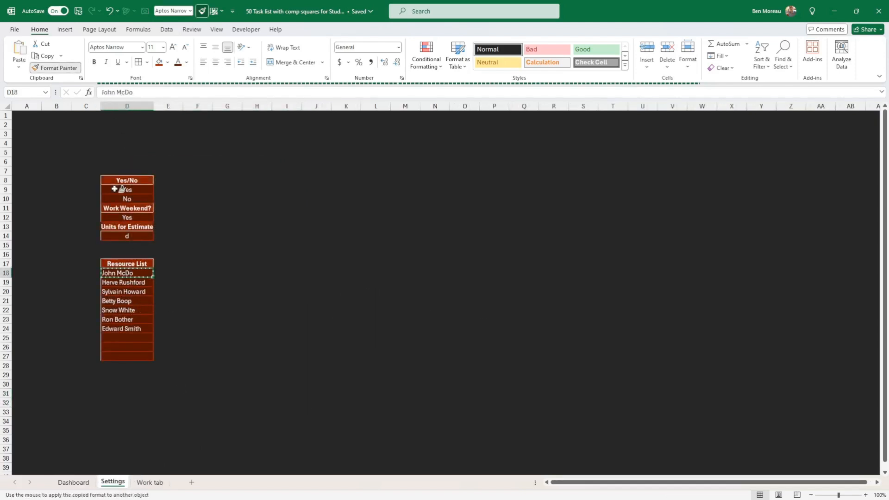
left_click(149, 482)
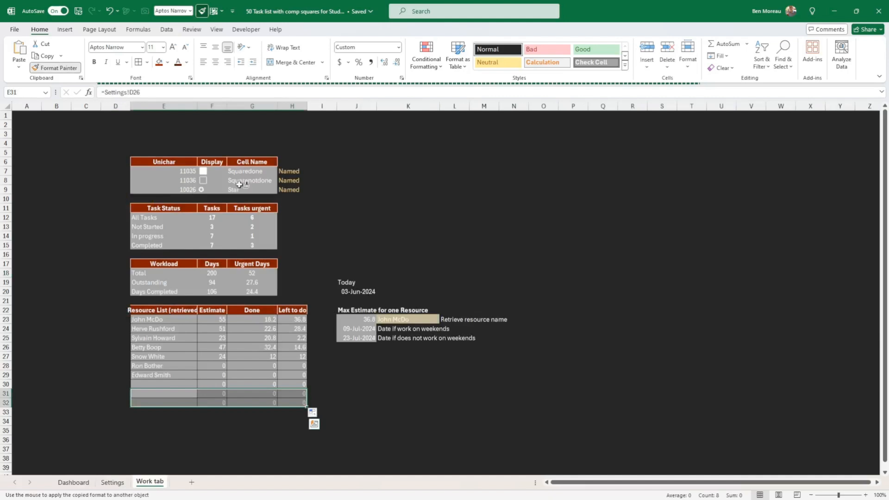
left_click_drag(247, 169, 250, 189)
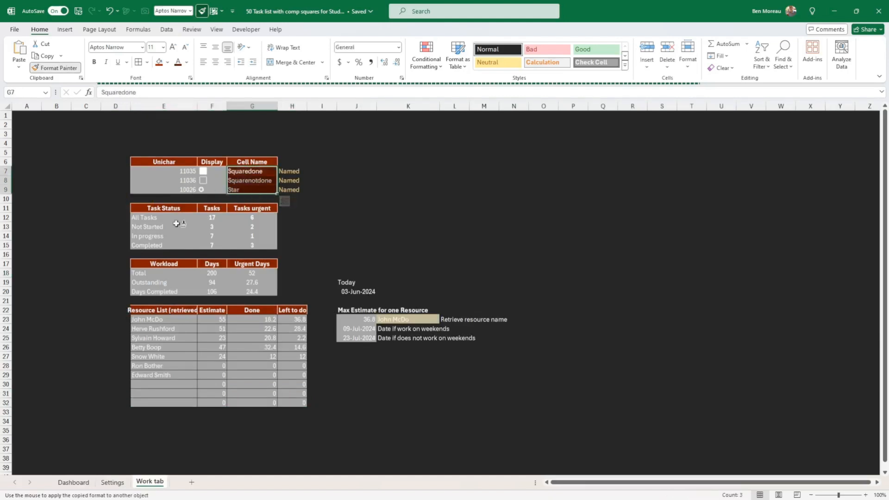
left_click(160, 219)
mouse_move(160, 219)
left_mouse_down()
mouse_move(178, 326)
mouse_move(174, 404)
left_mouse_up()
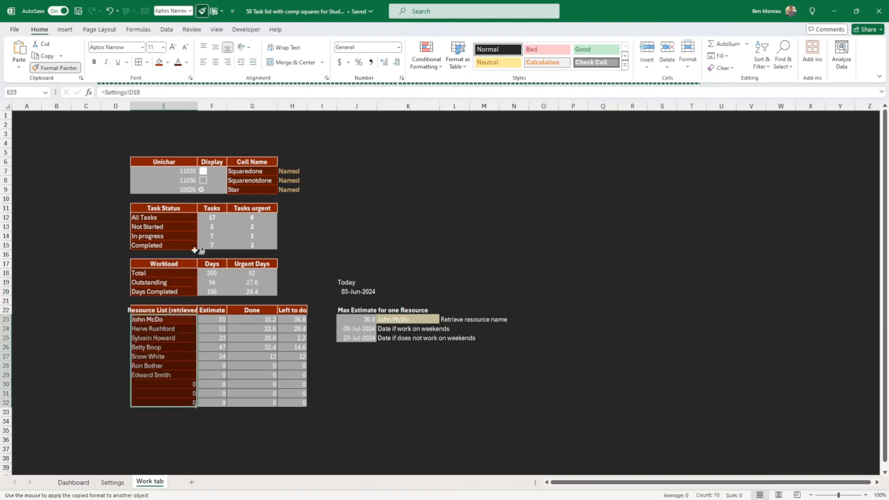
- Apply the same dark red formatting to E7:F9 and F12:G15, and centre the Task Status numbers in F12:G15
mouse_move(188, 172)
left_mouse_down()
mouse_move(184, 189)
mouse_move(207, 187)
mouse_move(232, 225)
mouse_move(269, 245)
left_mouse_up()
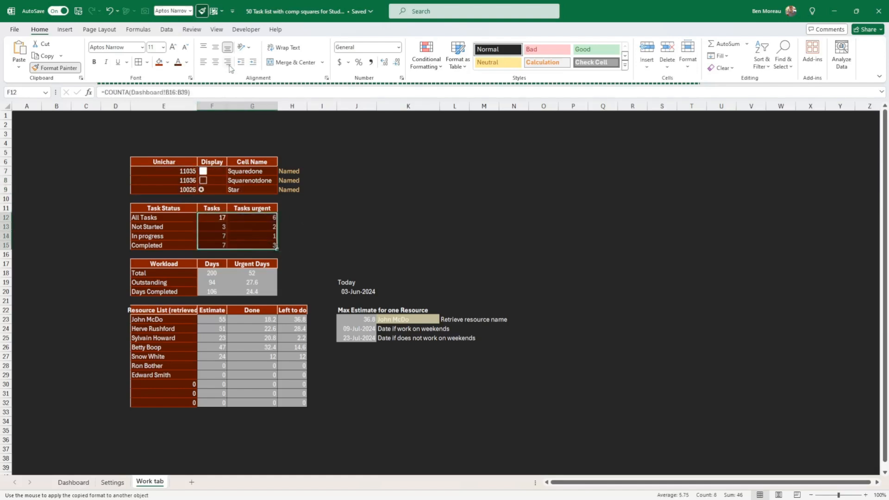
left_click(215, 67)
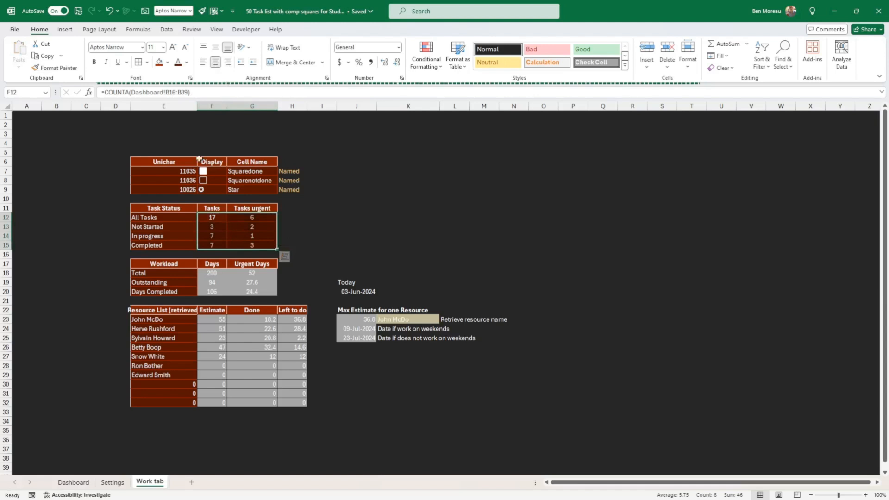
- Copy the centred Task Status number formatting to the Workload values F18:G20 and the resource table values F23:H32
left_click(55, 68)
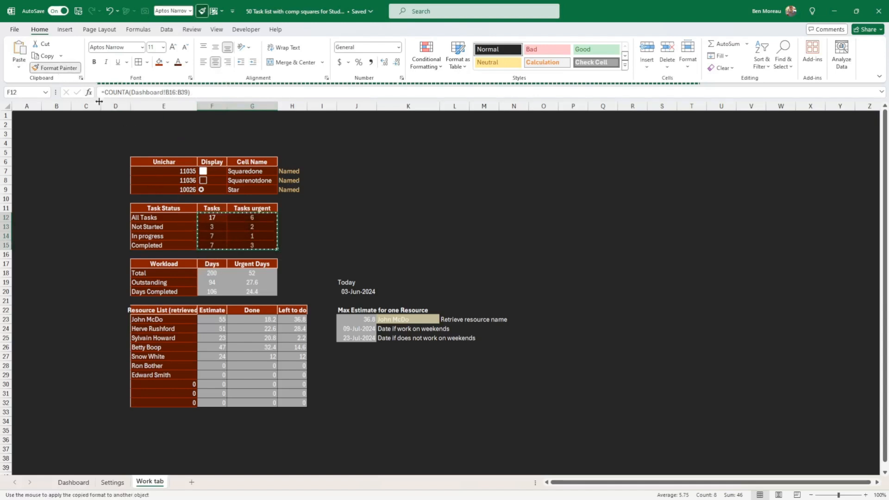
left_click(67, 72)
left_click_drag(220, 222, 252, 245)
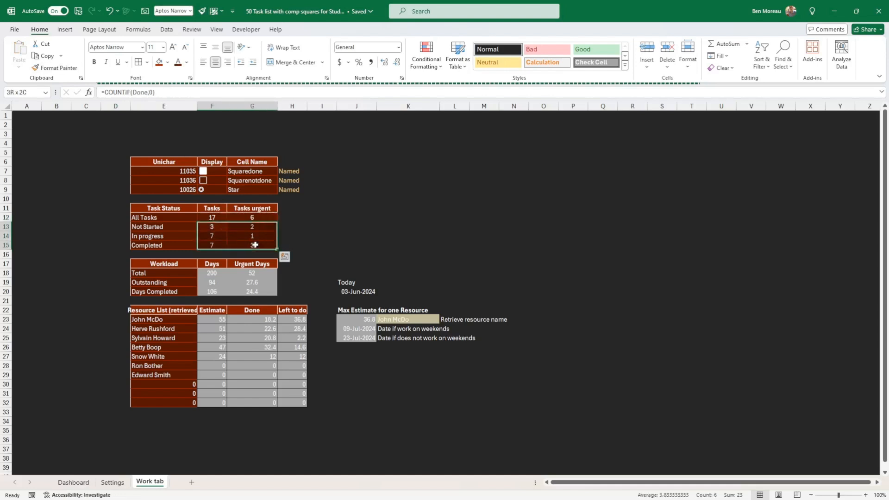
left_click(55, 67)
left_click_drag(220, 274, 252, 291)
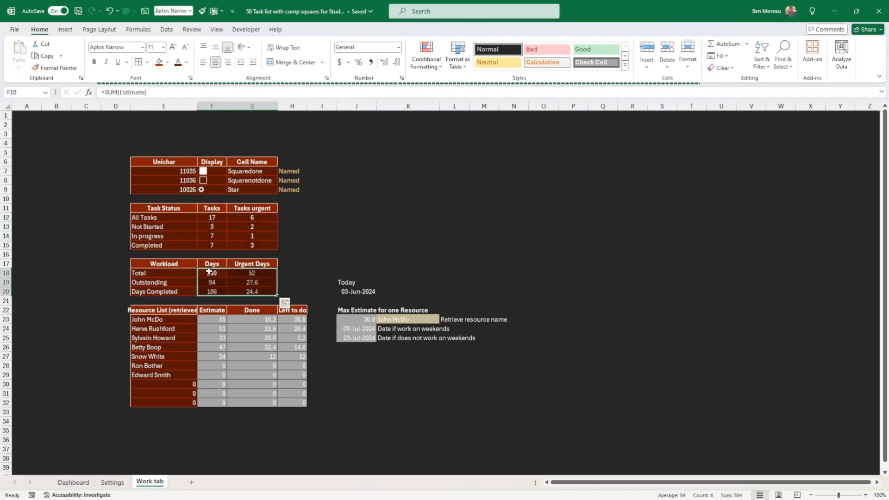
left_click(55, 68)
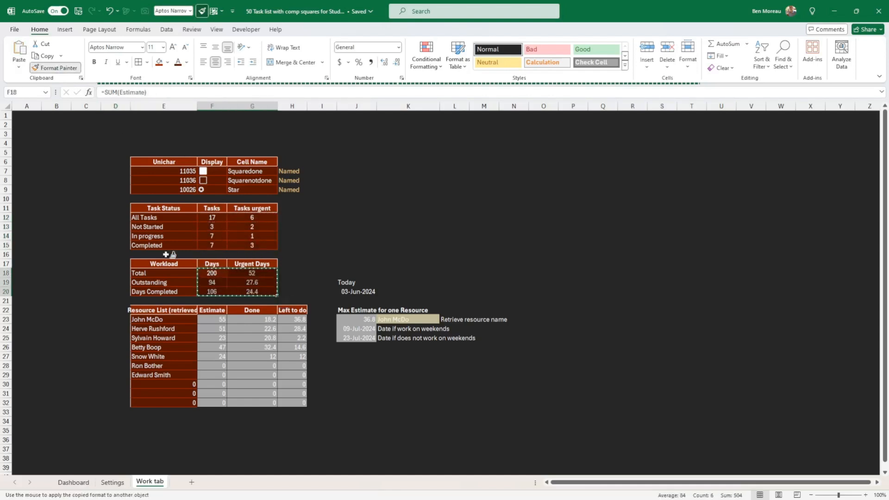
mouse_move(207, 318)
left_mouse_down()
mouse_move(245, 333)
mouse_move(284, 408)
mouse_move(295, 403)
left_mouse_up()
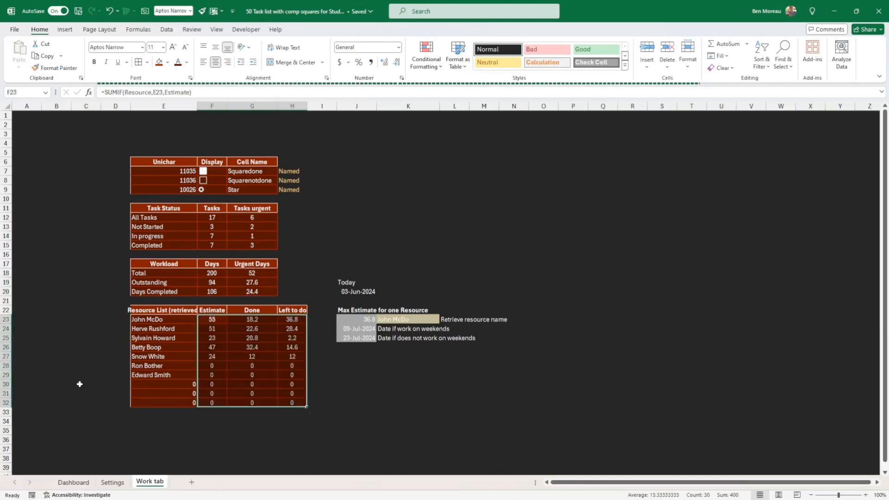
- Apply a custom number format to E23:E32 on the Work tab that hides zeros but shows names, and check the Dashboard's Resourcing chart
left_click(73, 482)
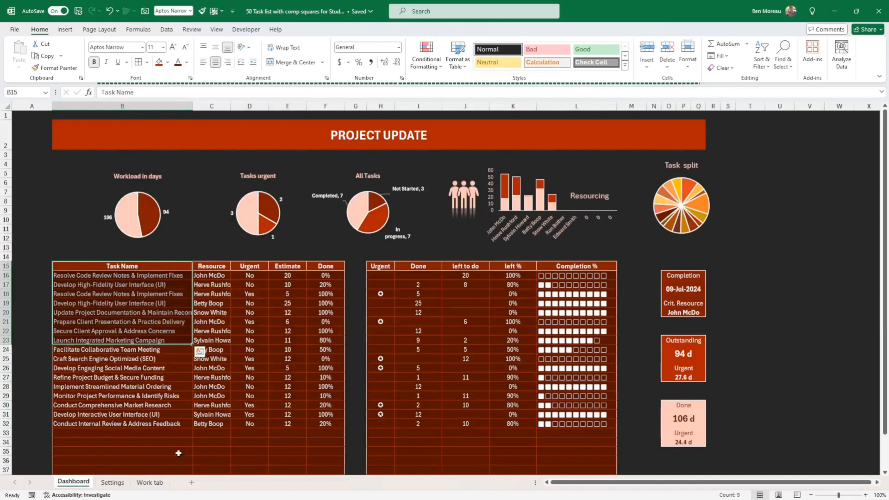
left_click(118, 484)
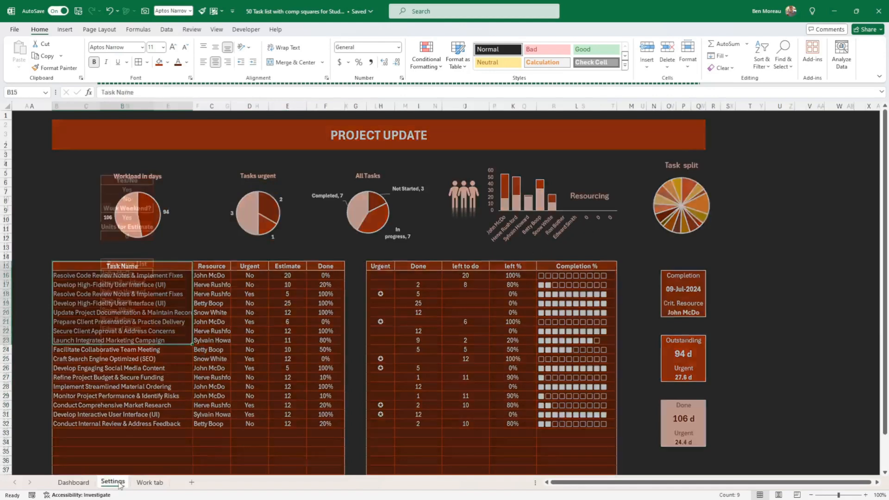
left_click(149, 482)
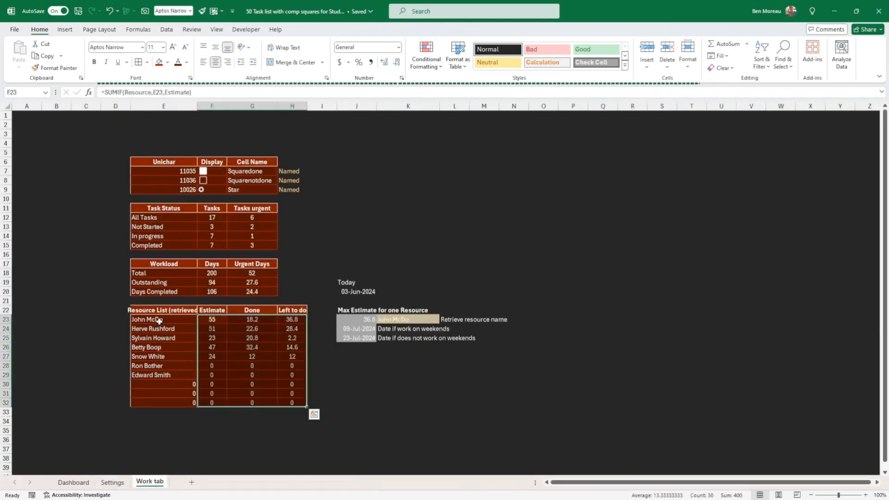
left_click_drag(158, 320, 160, 403)
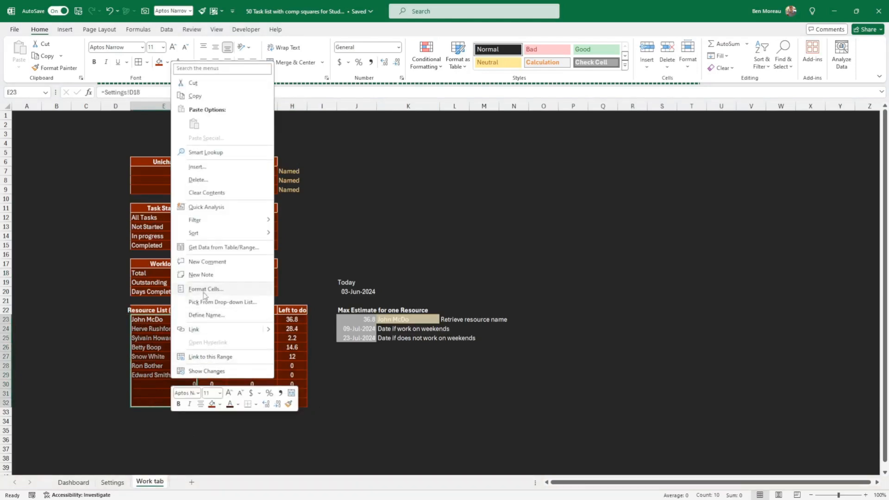
left_click(204, 289)
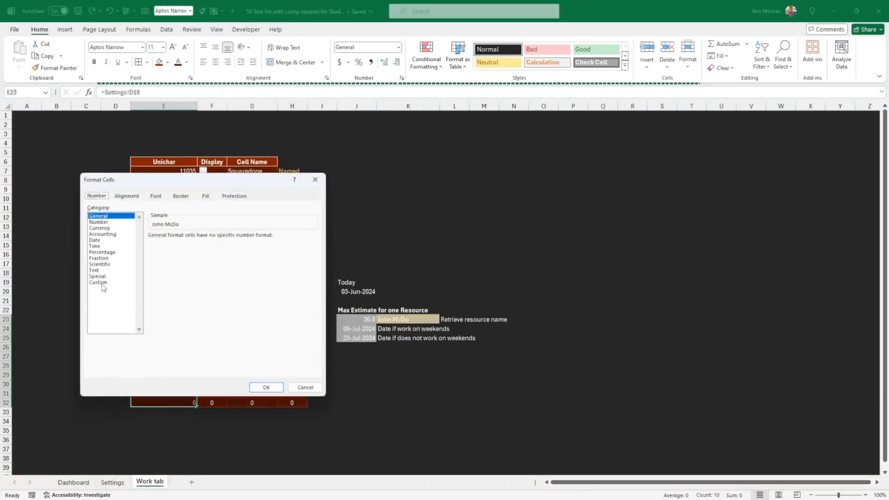
left_click(101, 282)
left_click_drag(185, 242, 132, 240)
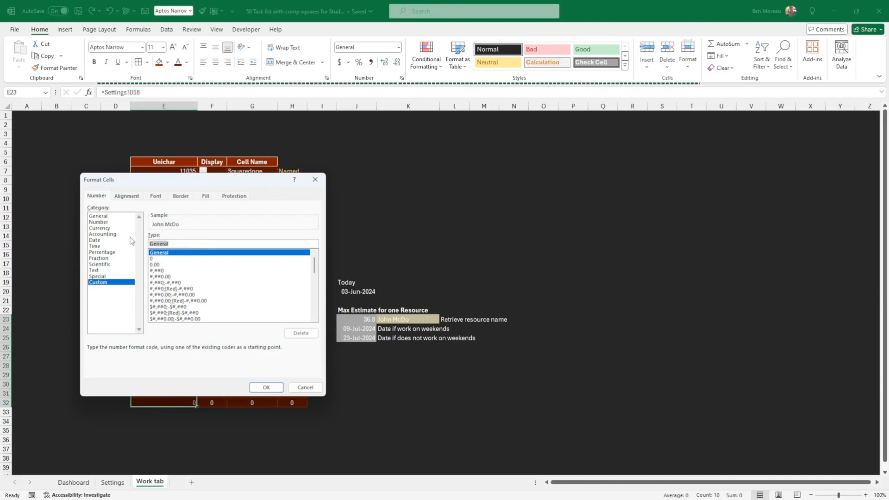
type("@")
key("Return")
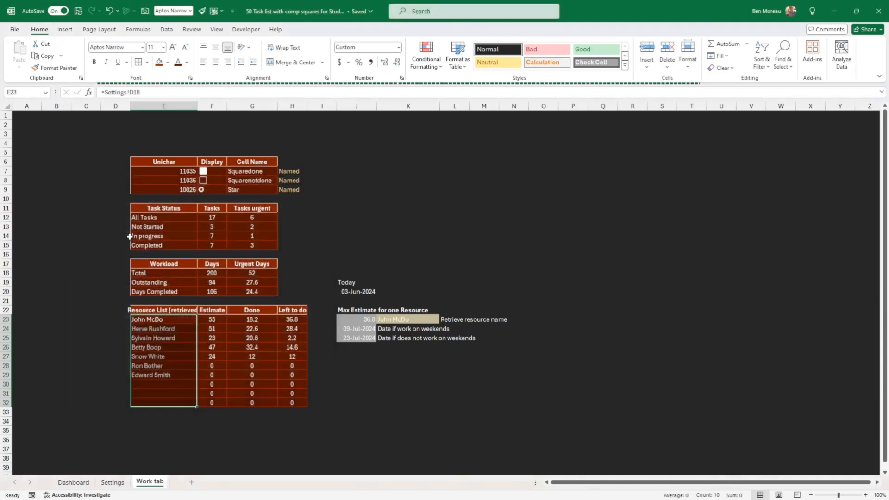
key("ctrl+v")
left_click(74, 482)
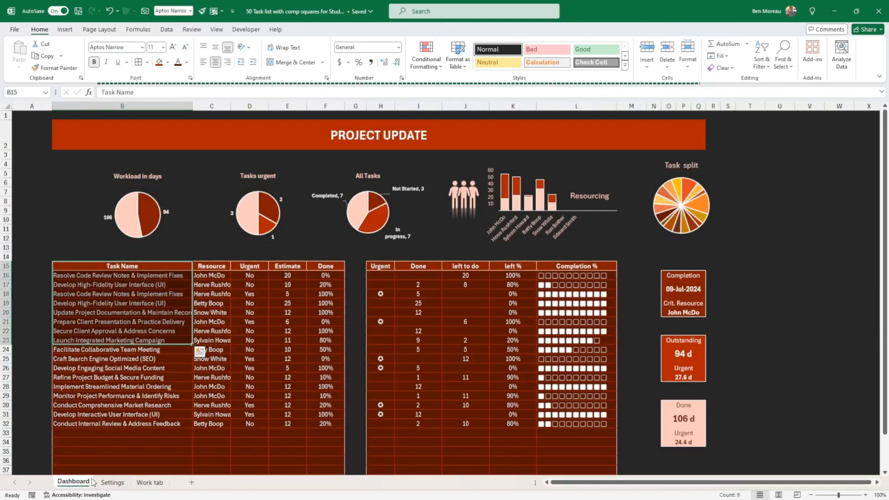
left_click(112, 483)
left_click(150, 482)
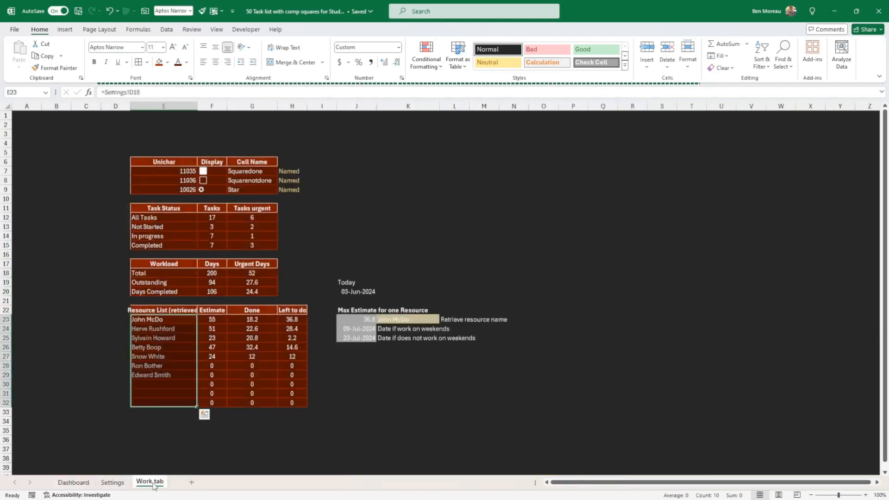
- Fill the Max Estimate cells J23:J25 and the retrieved resource name in K23 with the banner's red
left_click(347, 394)
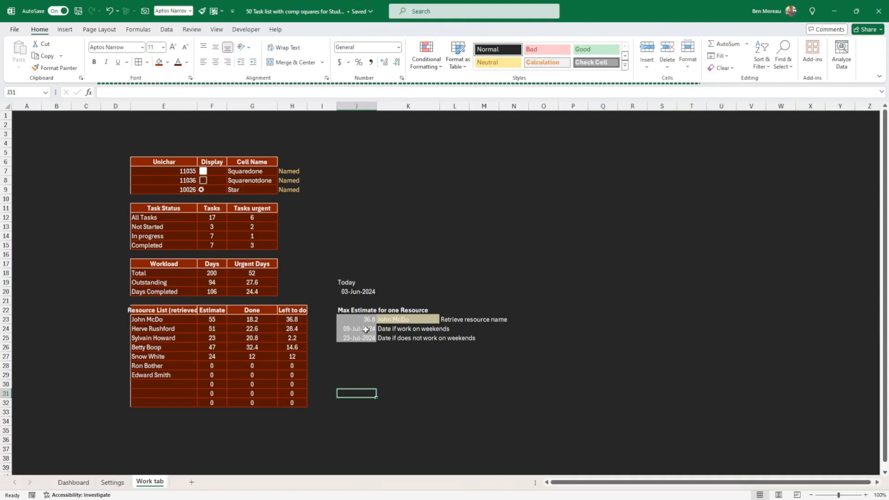
left_click_drag(366, 330, 366, 338)
left_click(162, 63)
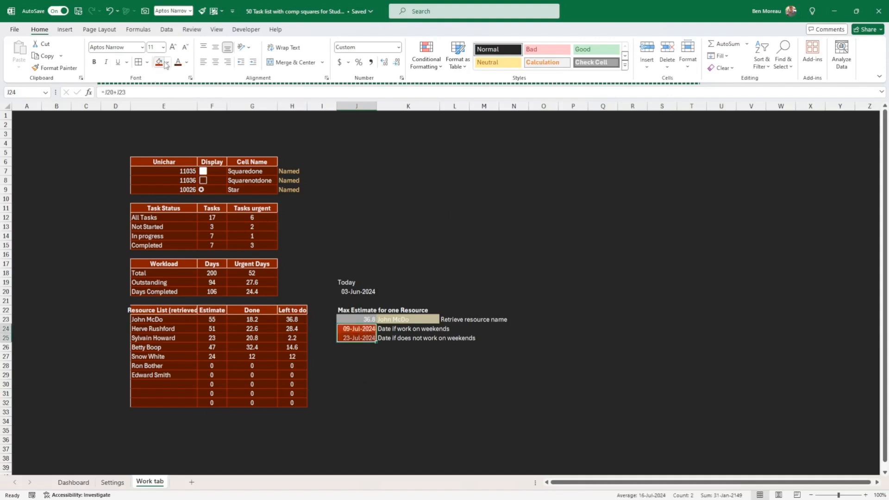
left_click(363, 318)
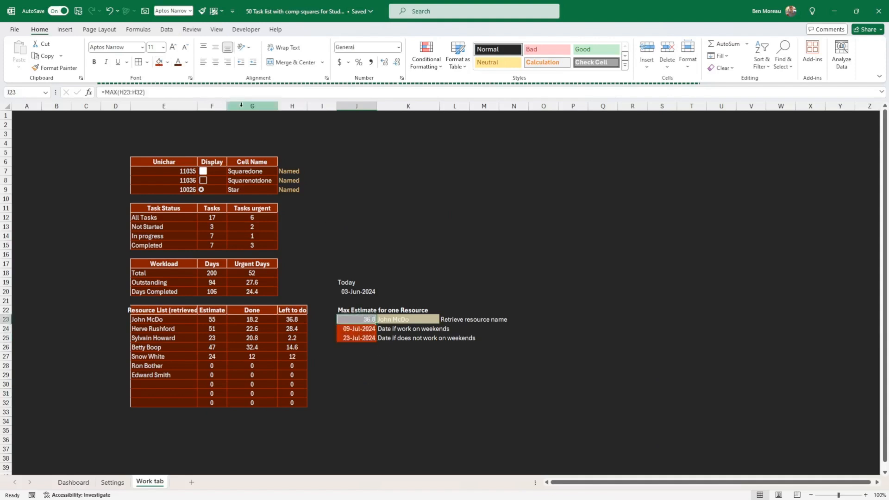
left_click(160, 62)
left_click(402, 318)
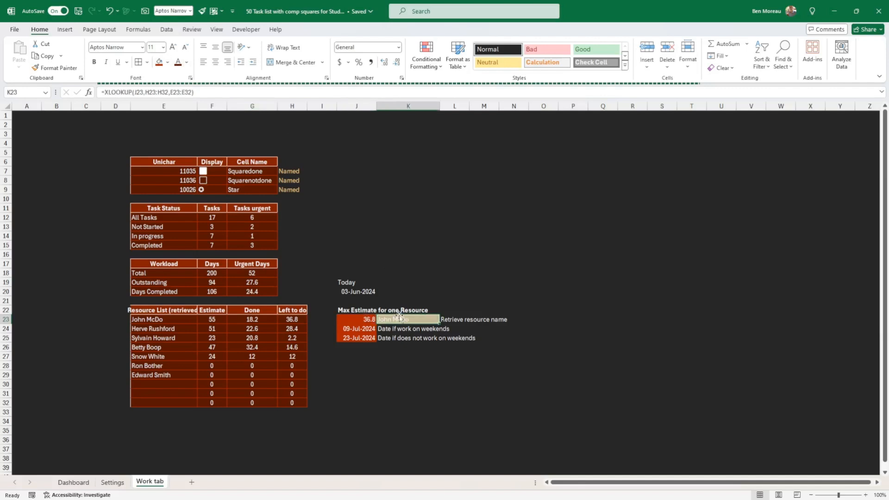
key("F4")
- Copy the Resource List header formatting from E22 to the Max Estimate header J22:K22, and left-align J22
left_click(163, 307)
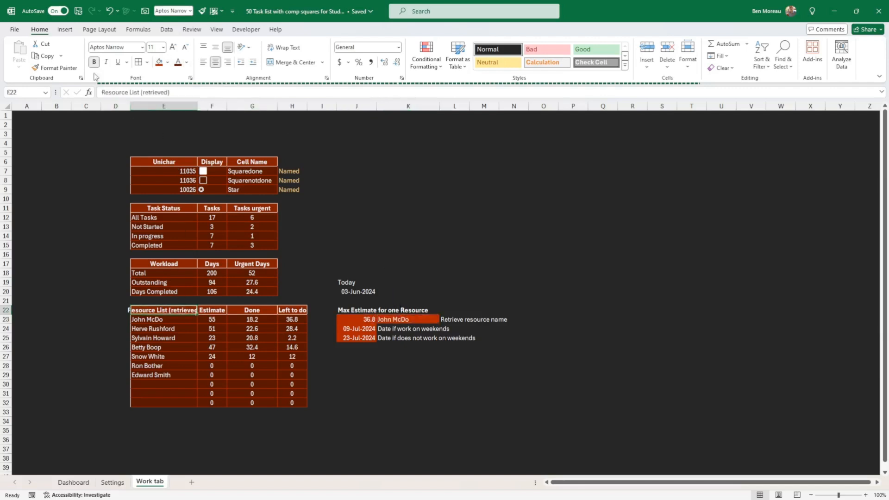
left_click(55, 67)
left_click_drag(352, 310, 429, 310)
left_click(346, 308)
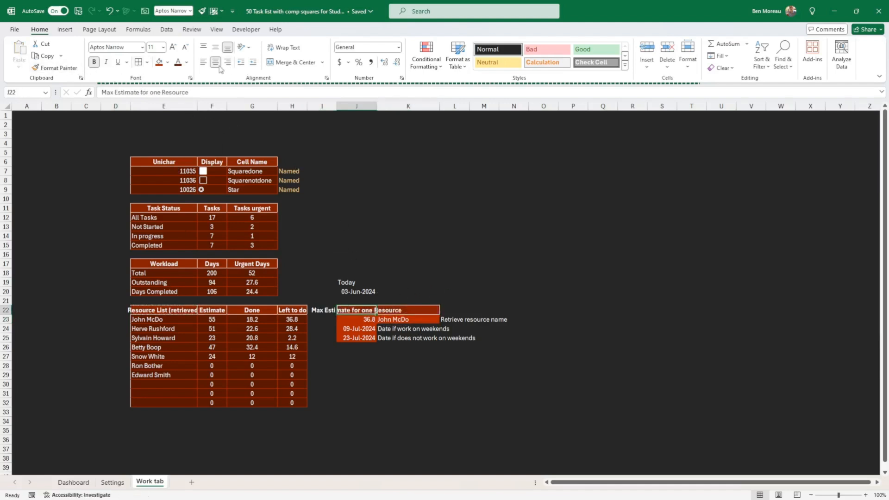
left_click(204, 63)
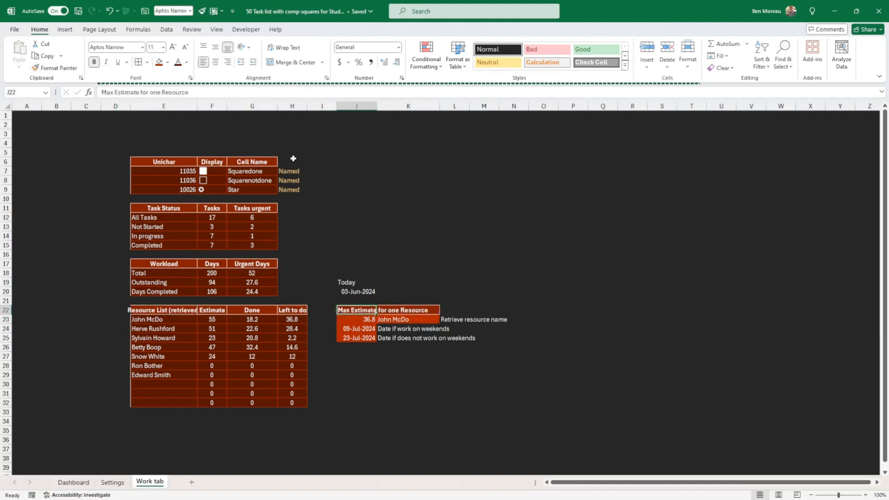
- Copy the J22 header formatting to the Today label in J19, and the J24 date formatting to J20
left_click(55, 68)
left_click_drag(369, 292, 358, 282)
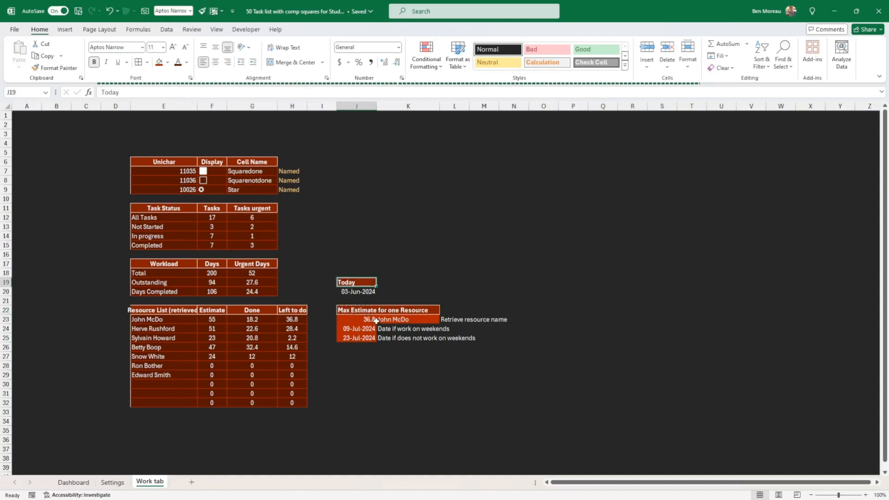
left_click(369, 329)
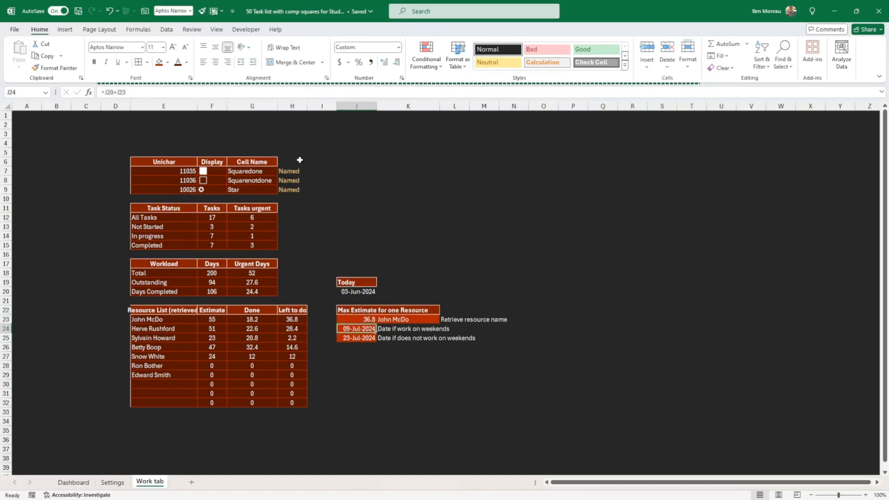
left_click(55, 68)
left_click(371, 292)
left_click(422, 255)
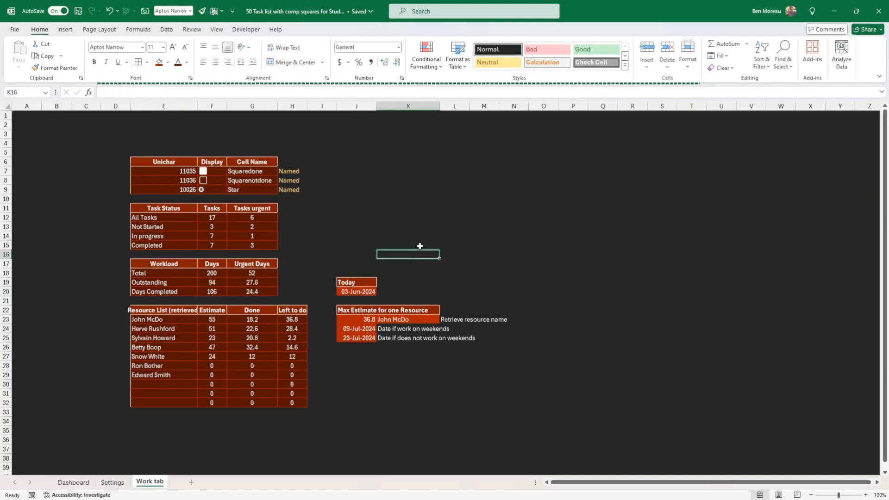
left_click(522, 326)
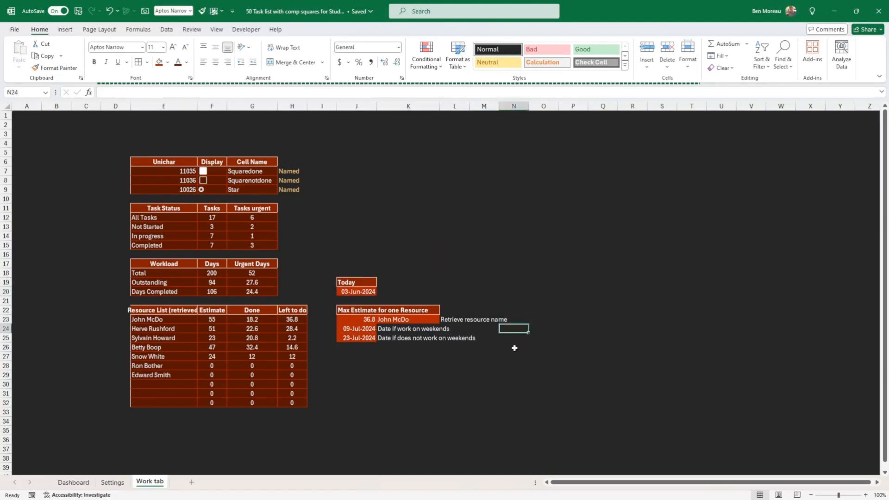
- Delete the Named notes beside the Unichar table's cell names in H7:H9
left_click_drag(284, 153, 292, 218)
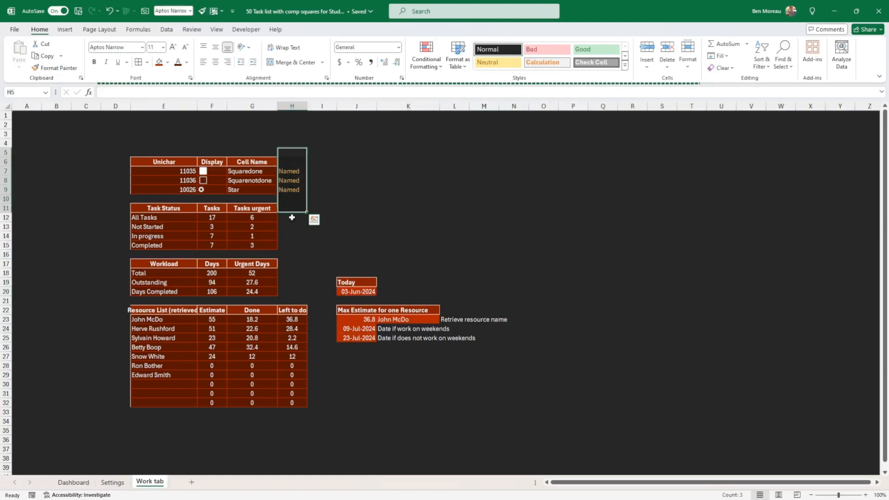
key("Delete")
left_click(338, 221)
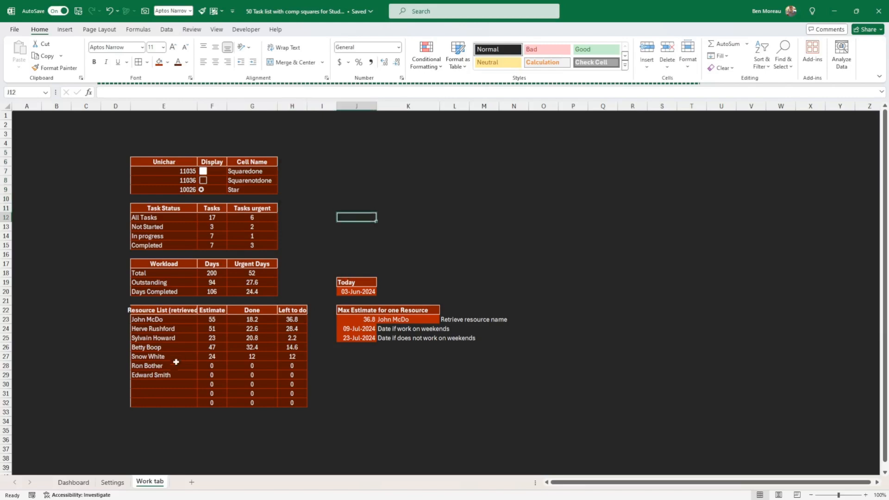
- Change the font color of the Dashboard's Completion % squares in L16:L40 to light pink
left_click(73, 482)
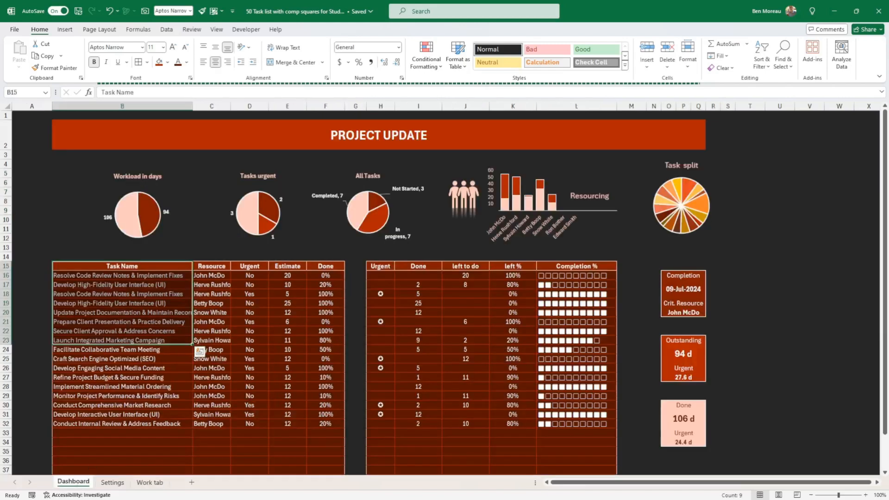
key("alt+Tab")
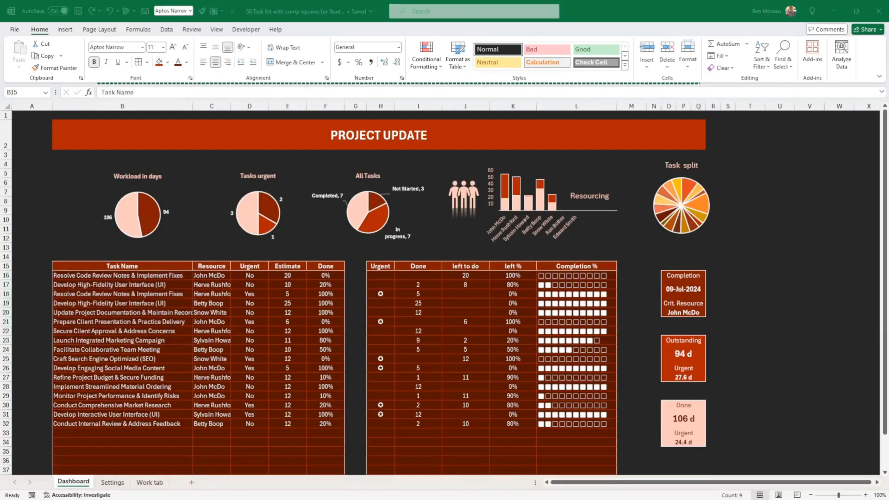
key("alt+Tab")
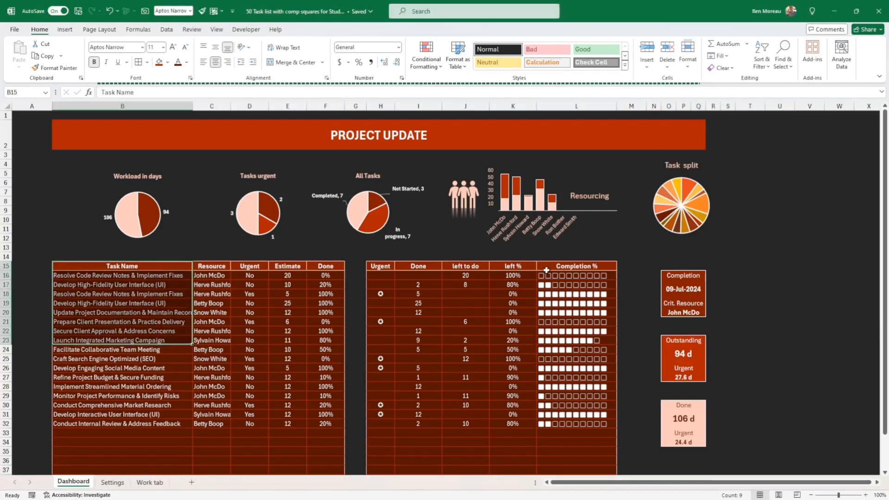
scroll(564, 265, "down", 1)
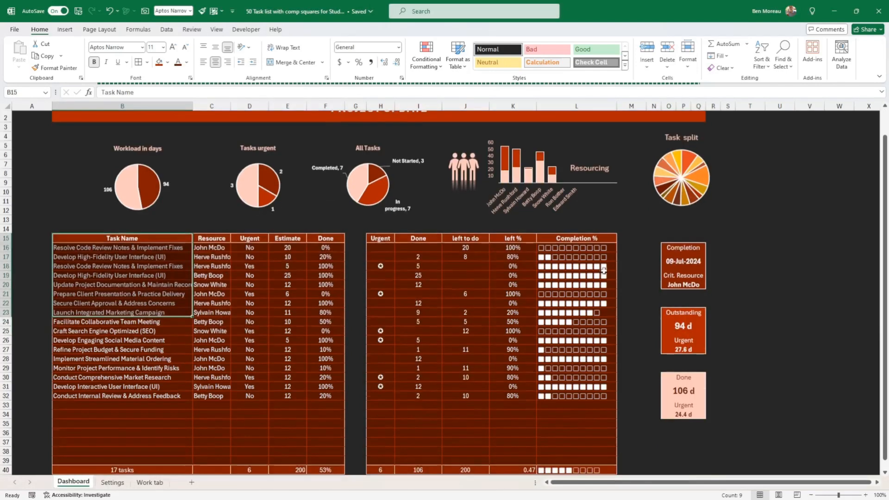
left_click(545, 249)
left_click_drag(545, 248, 568, 470)
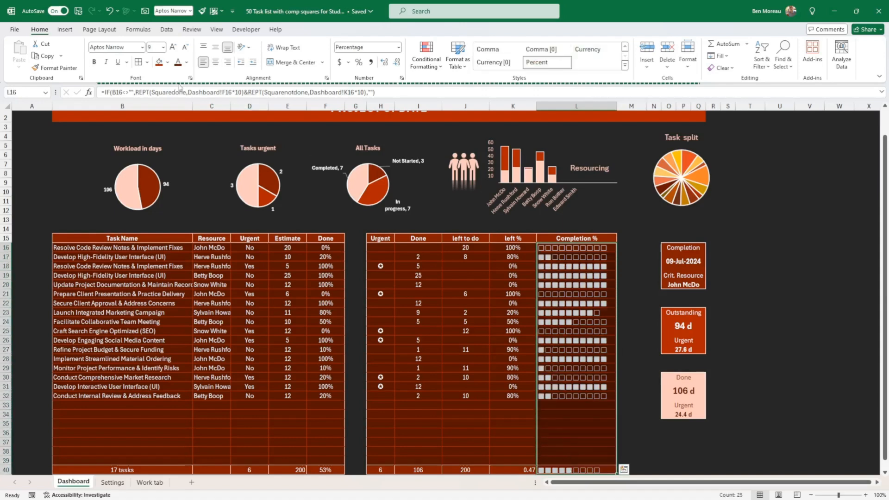
left_click(188, 62)
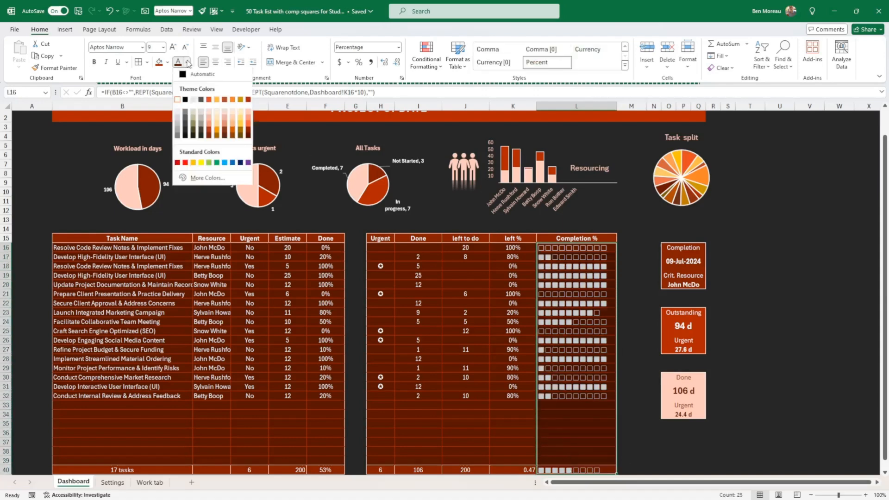
left_click(249, 112)
left_click(337, 295)
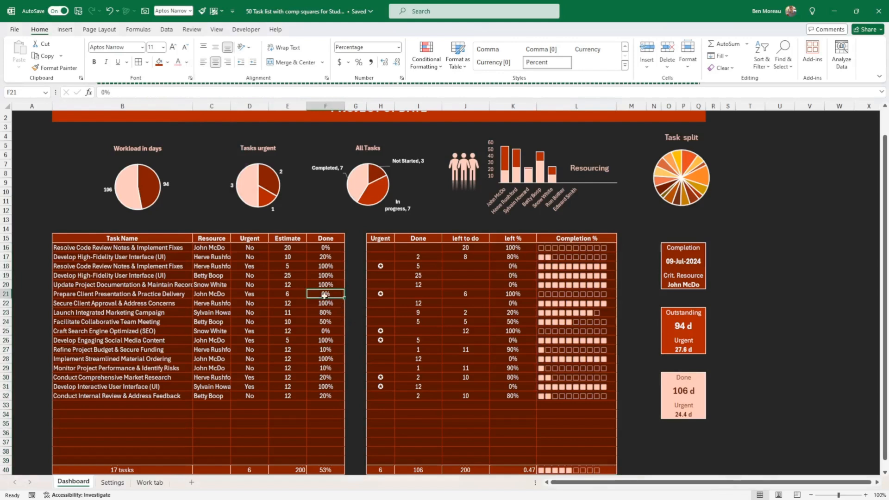
- Move the Workload in days, Tasks urgent and All Tasks pie charts left and slightly up, above the task table's columns B:F
left_click(165, 190)
left_click_drag(174, 217, 157, 221)
left_click(244, 207)
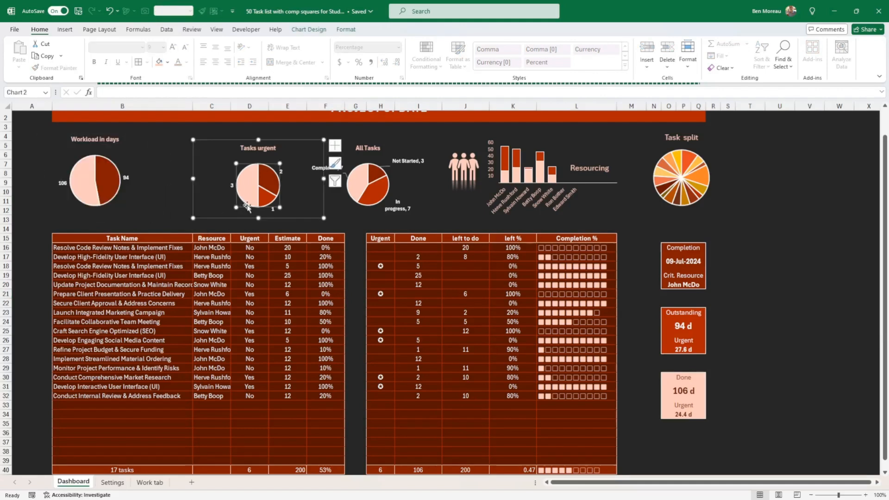
left_click_drag(290, 216, 240, 205)
left_click(413, 216)
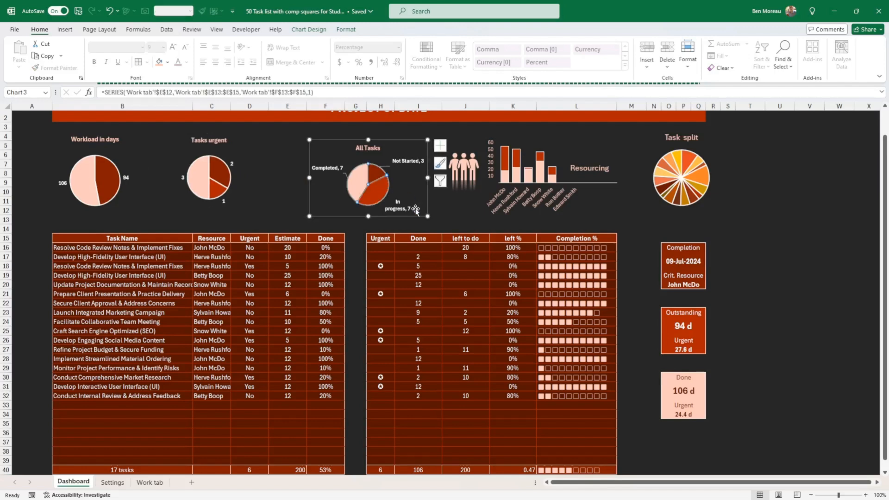
left_click_drag(414, 216, 357, 208)
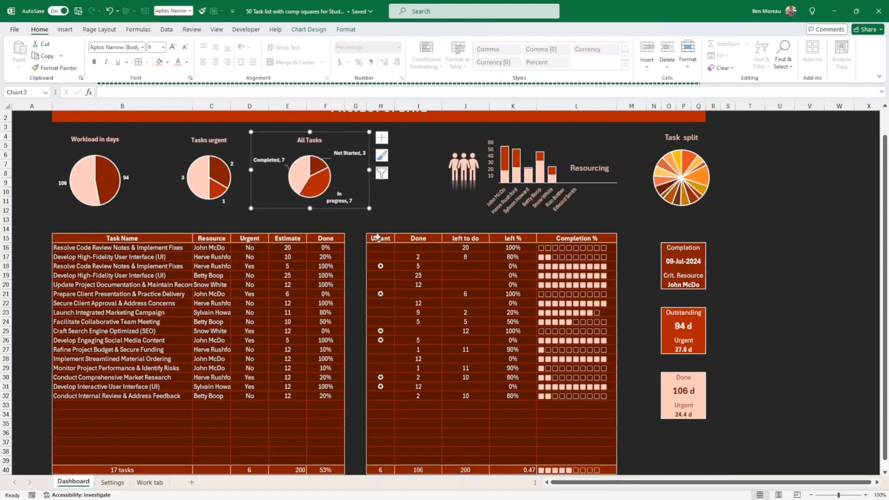
- Narrow the spacer column G between the two Dashboard task tables to about half its width
scroll(380, 229, "up", 1)
left_click(363, 105)
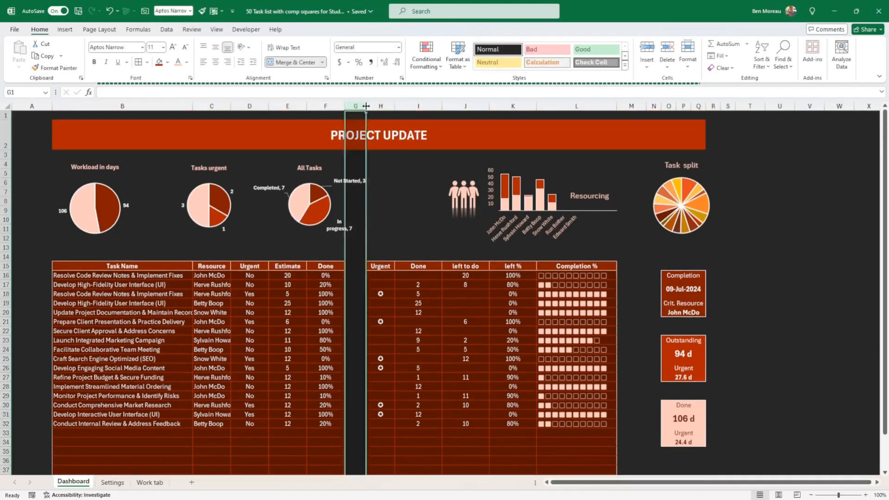
left_click_drag(366, 105, 355, 105)
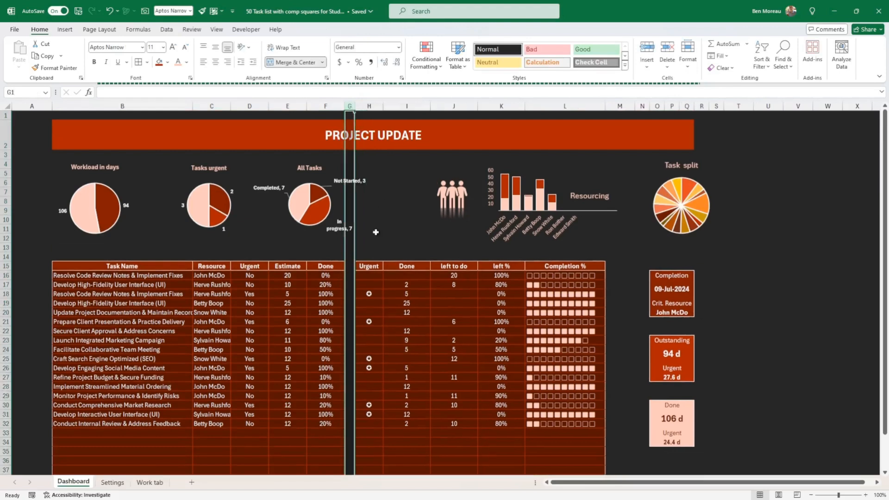
left_click(351, 268)
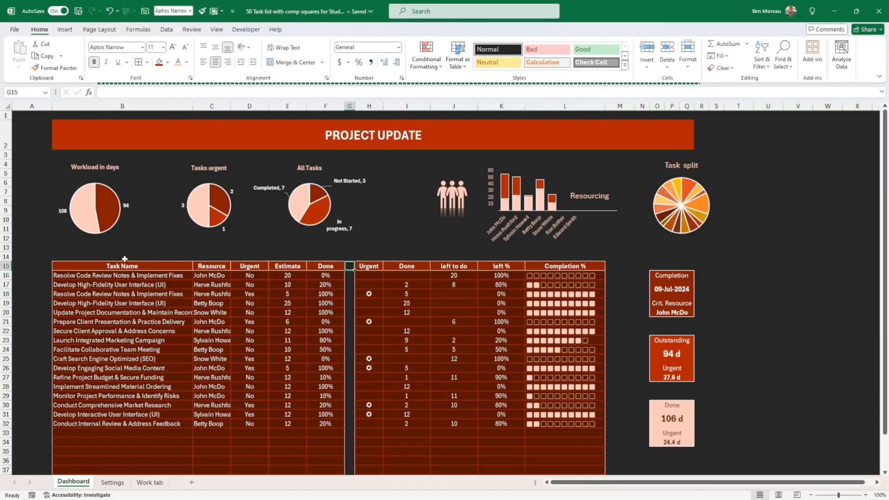
- Narrow spacer column G between the two Dashboard task tables a tiny bit further
left_click_drag(337, 272, 156, 422)
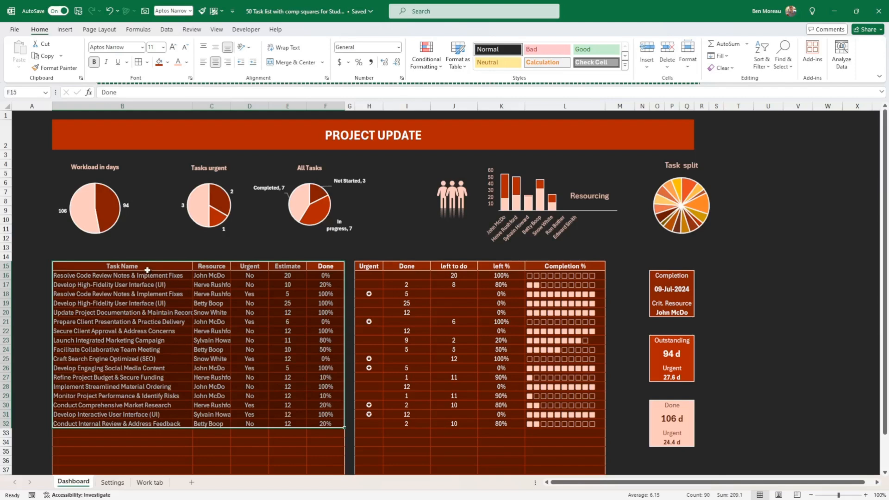
left_click(352, 248)
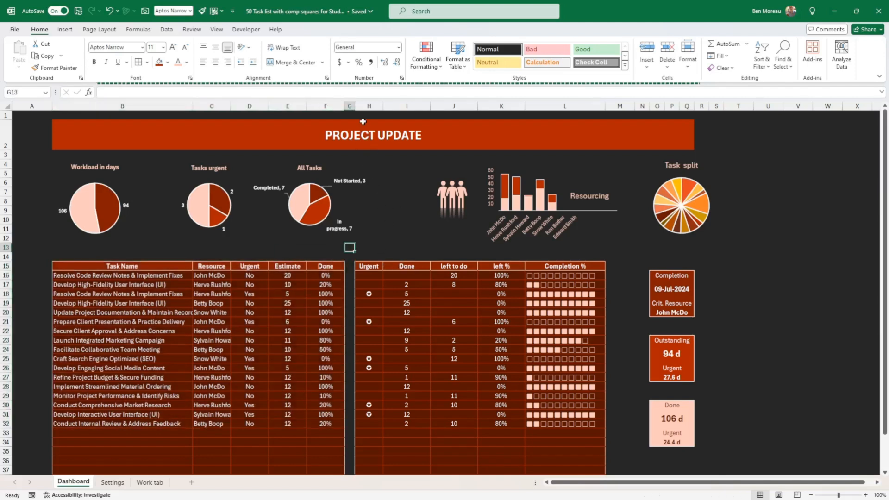
left_click_drag(355, 108, 354, 108)
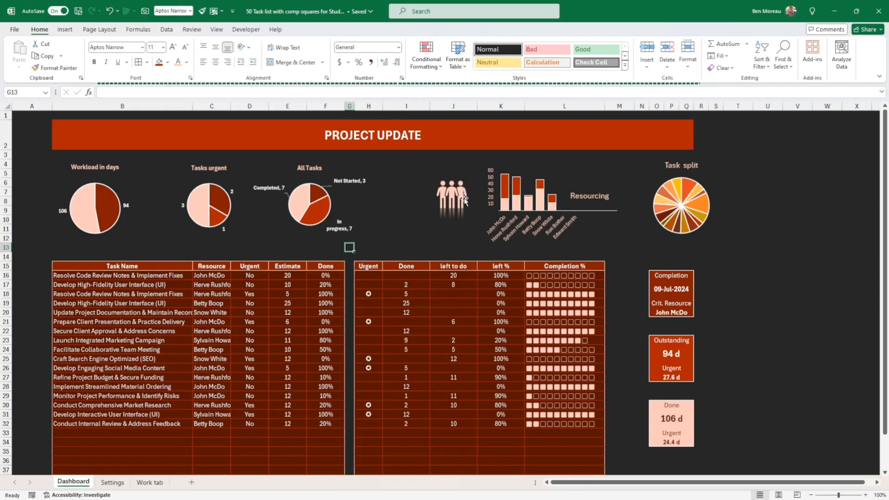
- Shift the Resourcing bar chart slightly left and place the three-people icon close beside it, above the second task table
left_click_drag(464, 199, 428, 200)
left_click(600, 217)
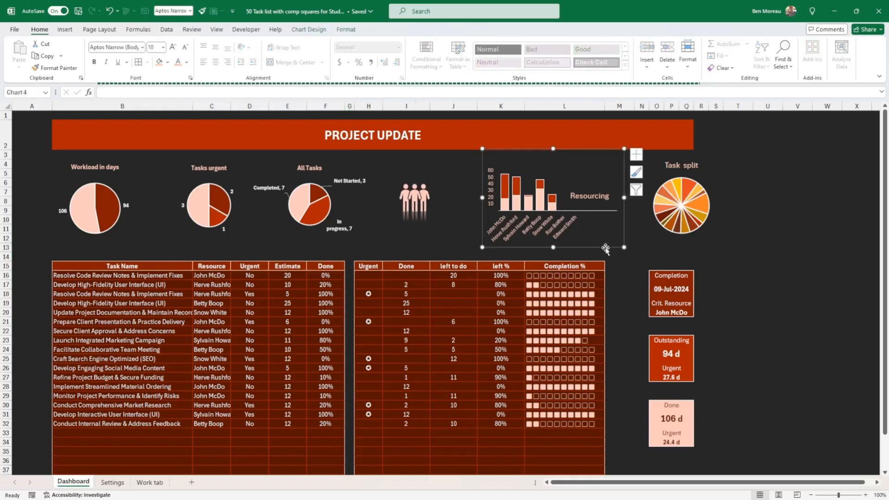
left_click_drag(605, 247, 587, 246)
left_click_drag(433, 207, 450, 207)
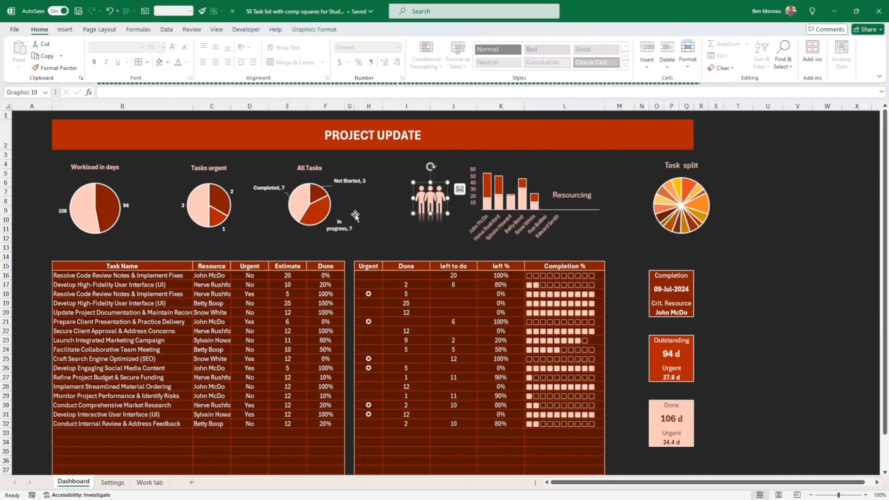
- Move the All Tasks pie chart slightly right and down, then deselect it
left_click(354, 217)
left_click_drag(366, 235, 368, 237)
left_click(827, 247)
- Format the left % total in K40 as a percentage and center it in the cell
scroll(817, 250, "down", 5)
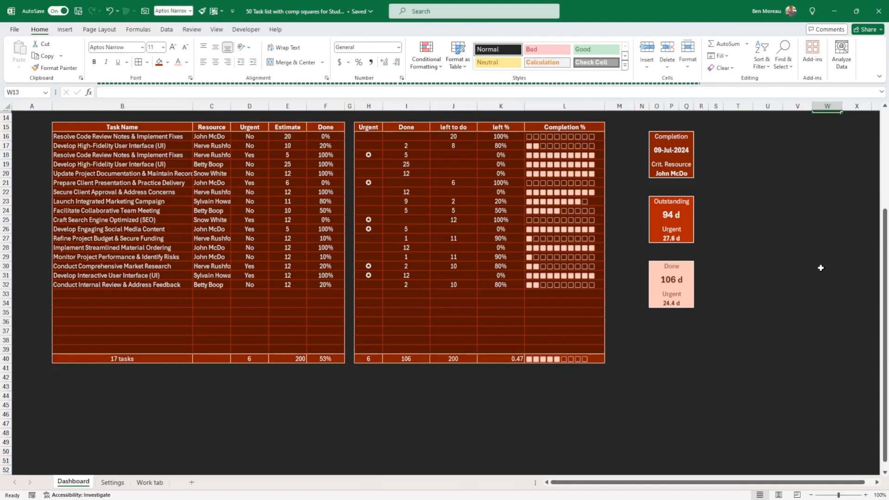
left_click(493, 285)
left_click(503, 357)
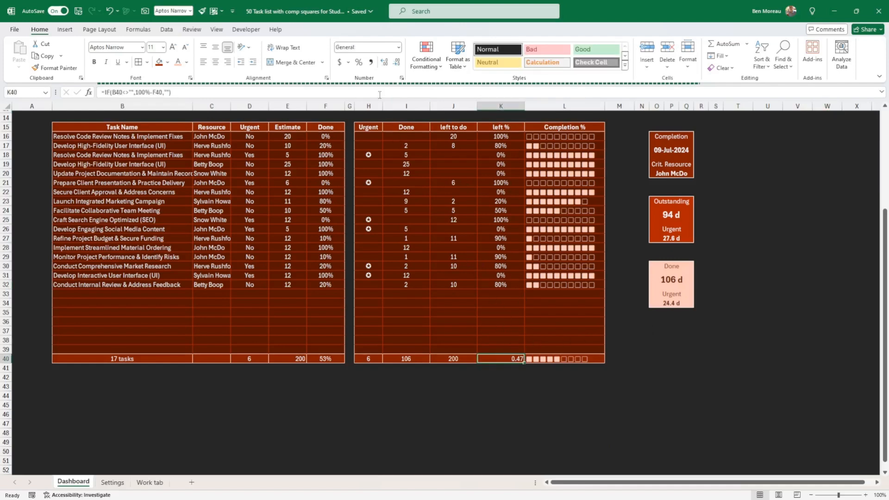
left_click(359, 63)
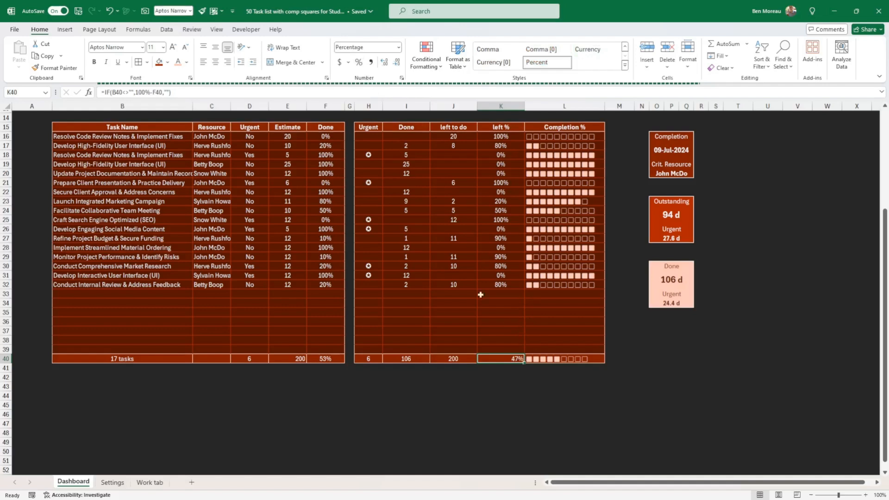
left_click(219, 65)
left_click(405, 385)
- Make the totals row of the first task table, B40:F40, bold
scroll(405, 385, "up", 5)
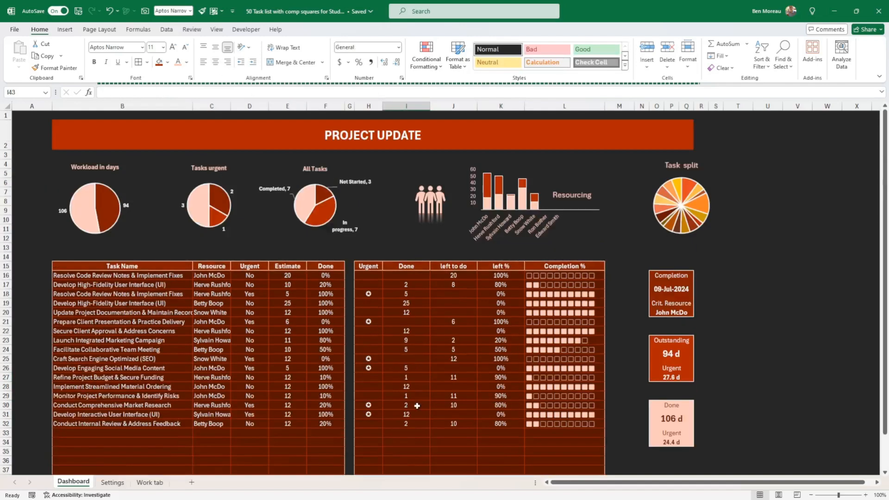
scroll(328, 416, "down", 5)
left_click_drag(333, 363, 123, 359)
left_click(55, 68)
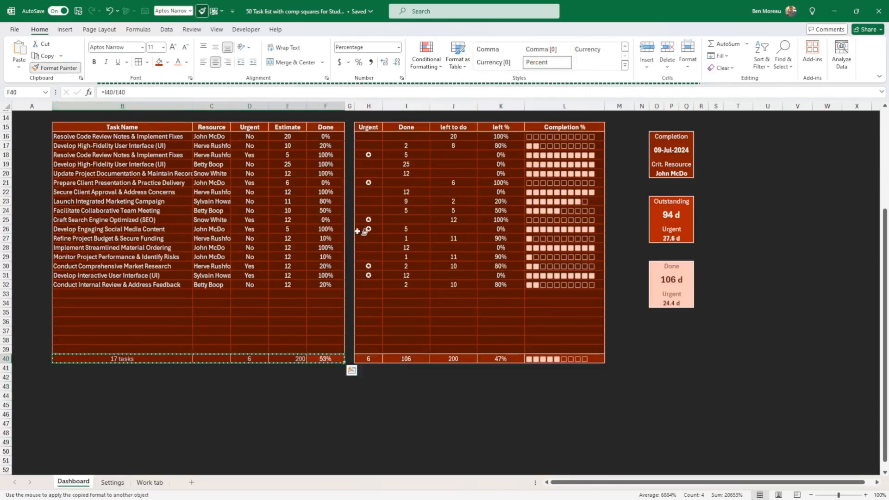
key("Escape")
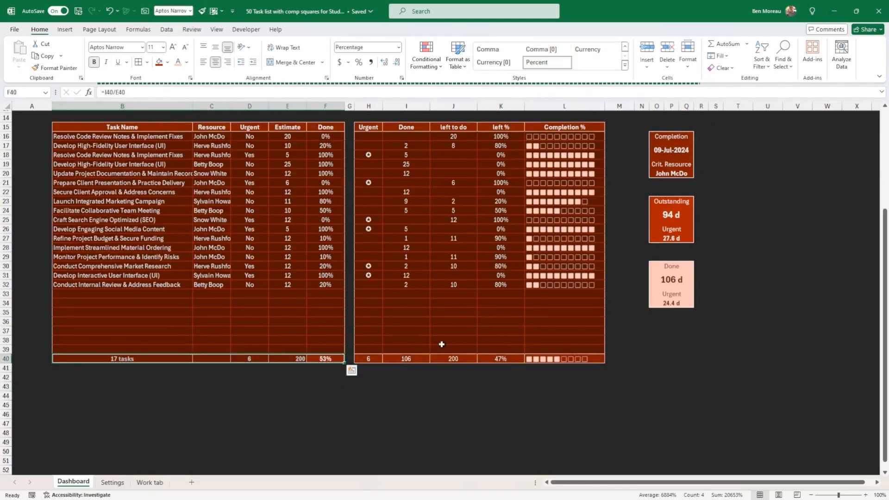
left_click(423, 403)
- Move the Task split pie chart slightly left so it is centered above the Completion, Outstanding and Done cards
scroll(539, 421, "up", 2)
scroll(539, 421, "up", 4)
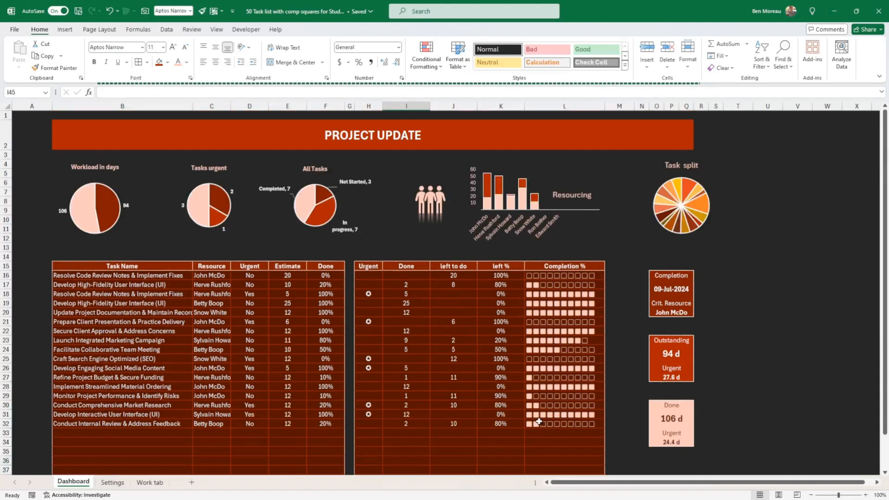
left_click(707, 216)
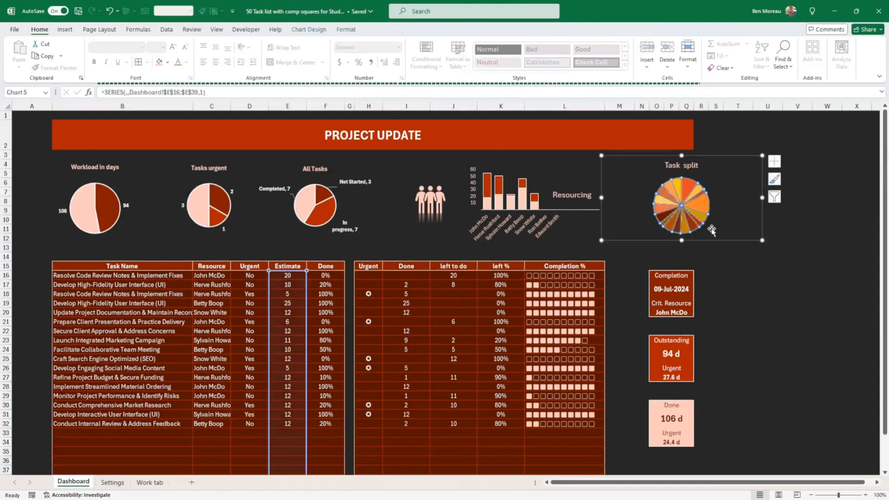
left_click_drag(714, 238, 701, 239)
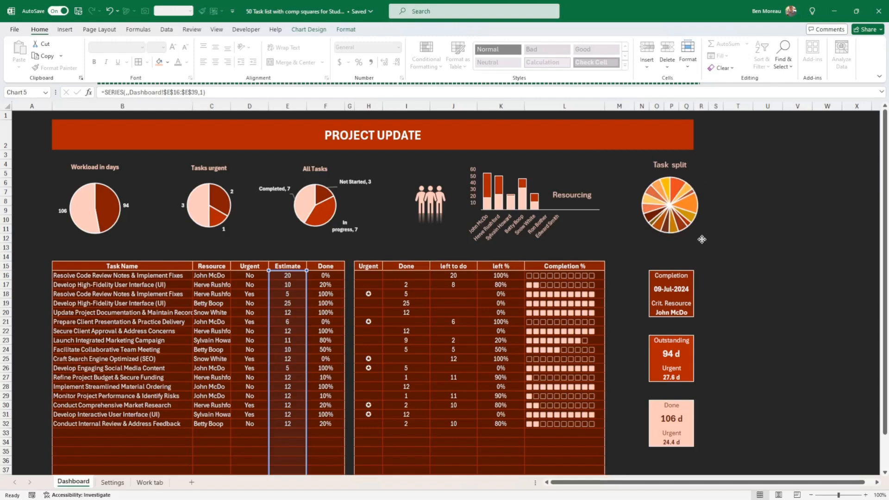
- Deselect the chart and collapse the ribbon to show the whole Dashboard down to the totals row
left_click(754, 284)
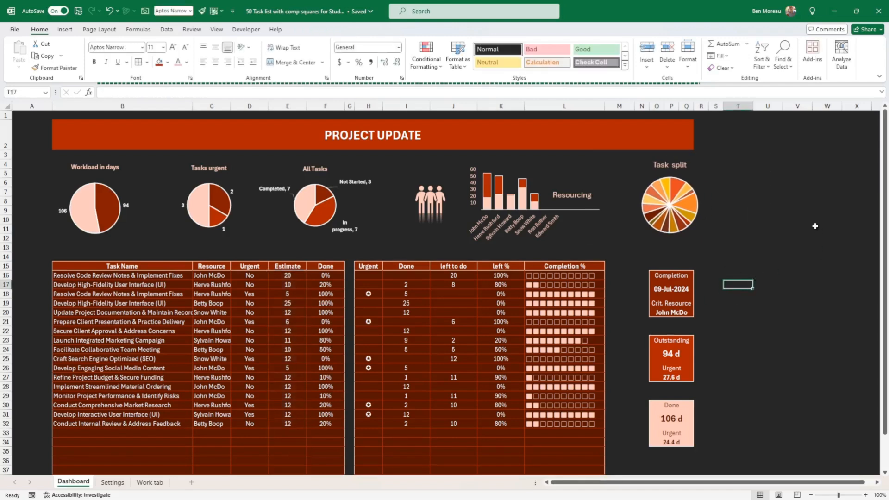
key("ctrl+F1")
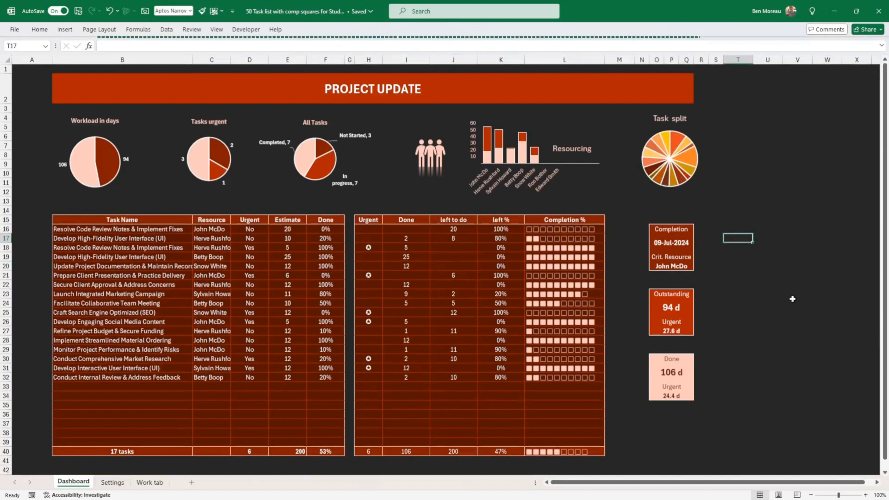
left_click(786, 301)
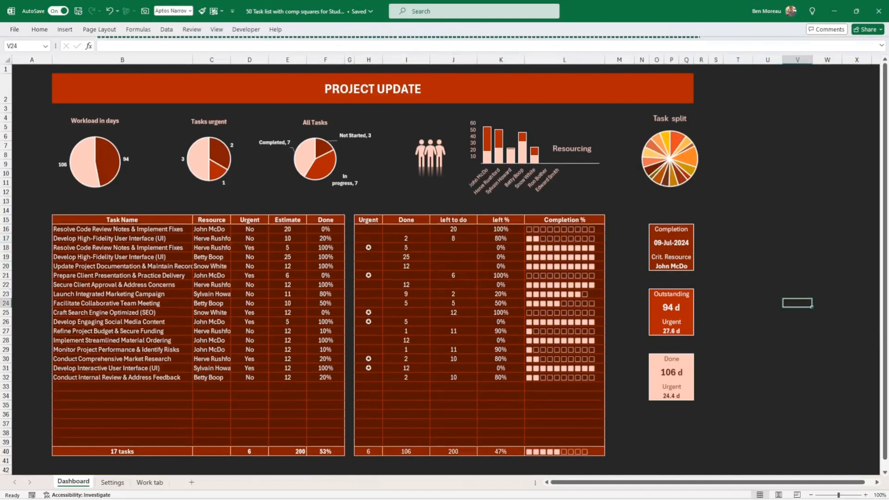